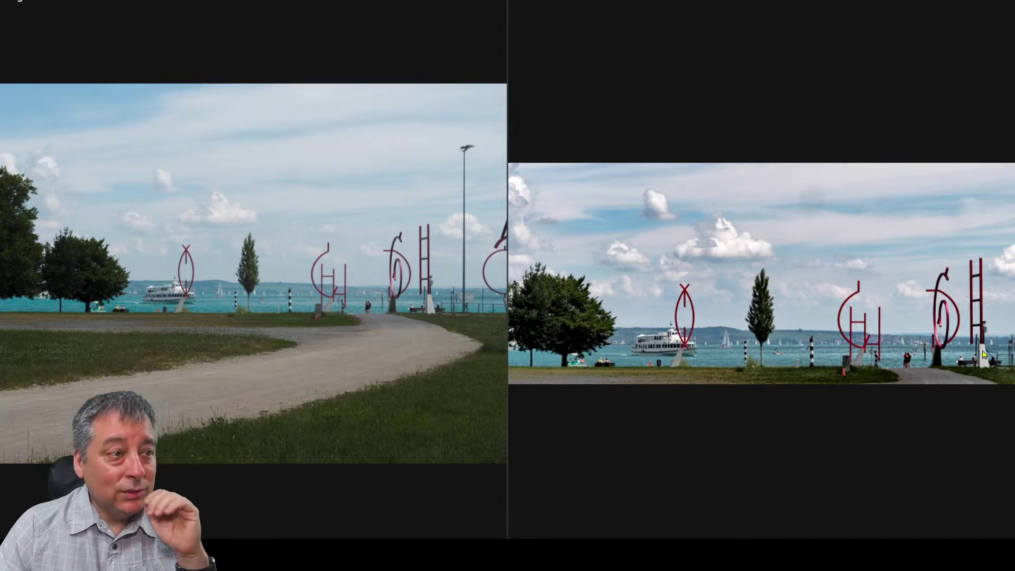
Zoom into the red sculpture and centre the lakeside tree close-up in both compared images.
left_click(878, 348)
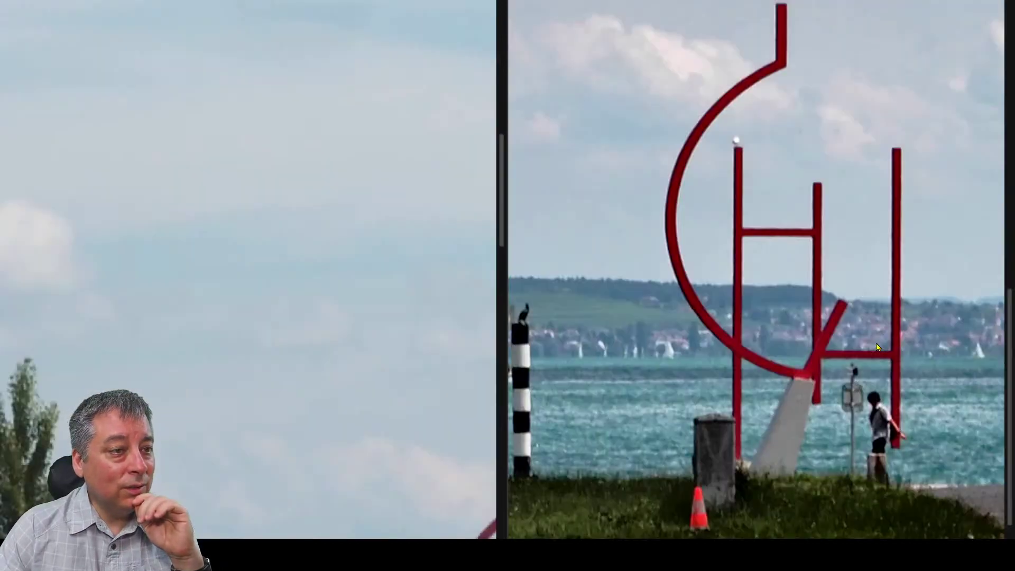
key("Right")
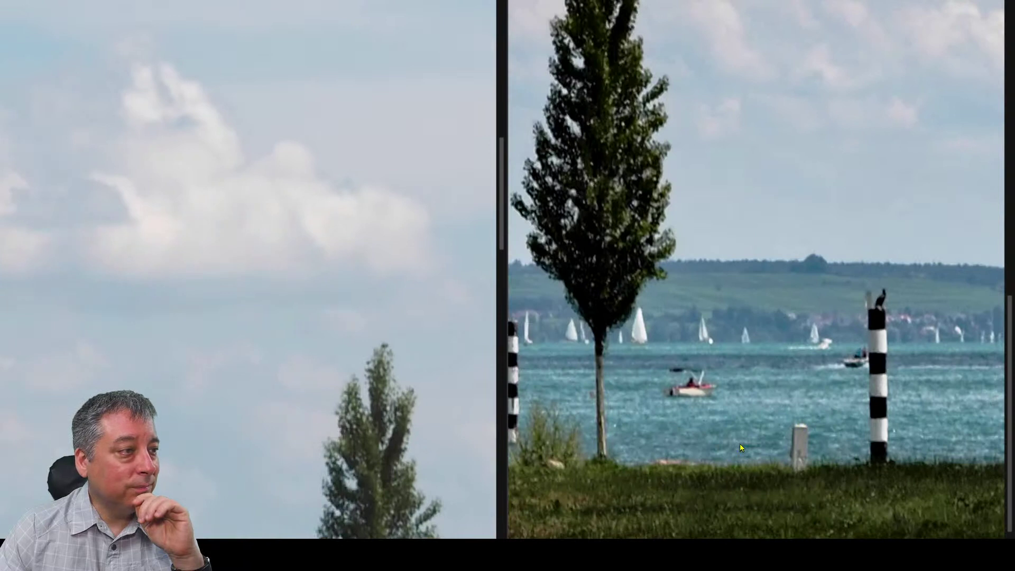
left_click_drag(725, 455, 770, 372)
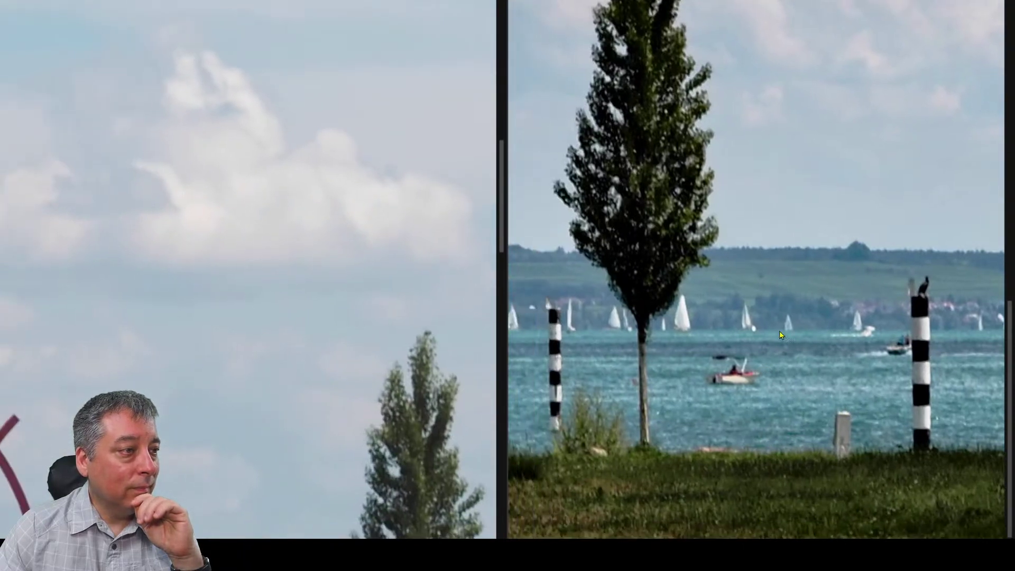
key("Left")
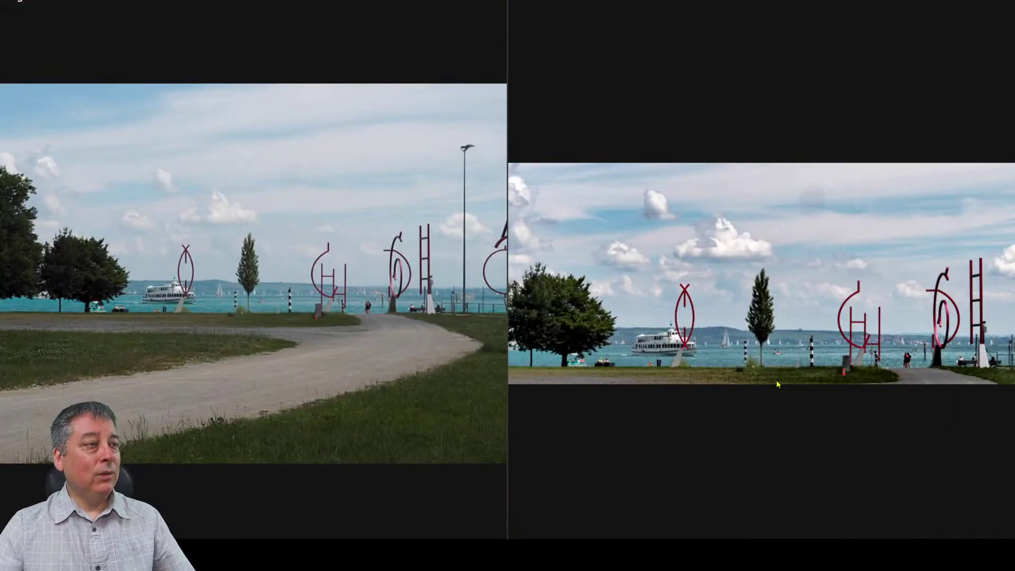
Exit the full-screen comparison and open the grass-and-forest photo from the filmstrip.
key("Escape")
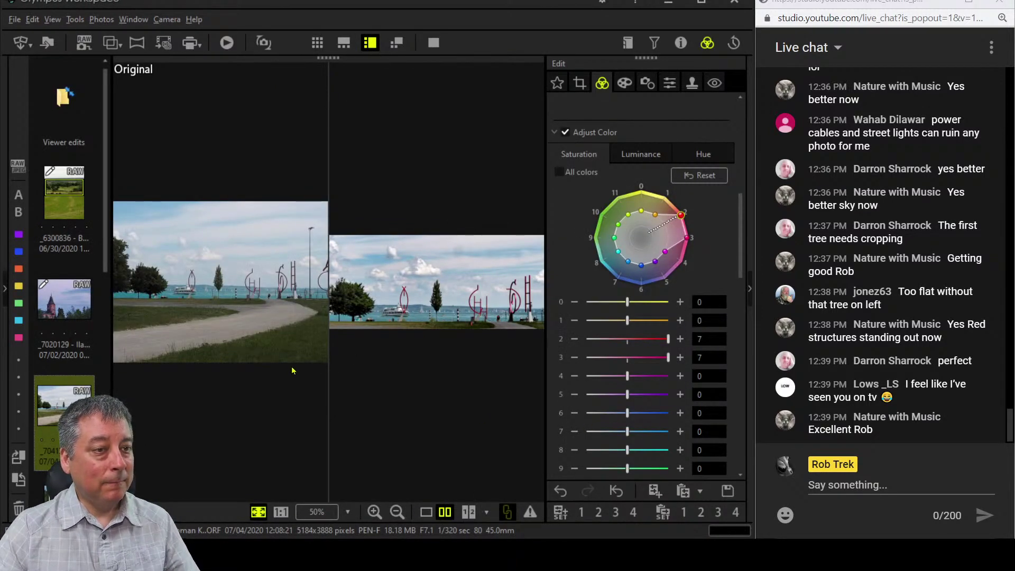
scroll(93, 381, "down", 3)
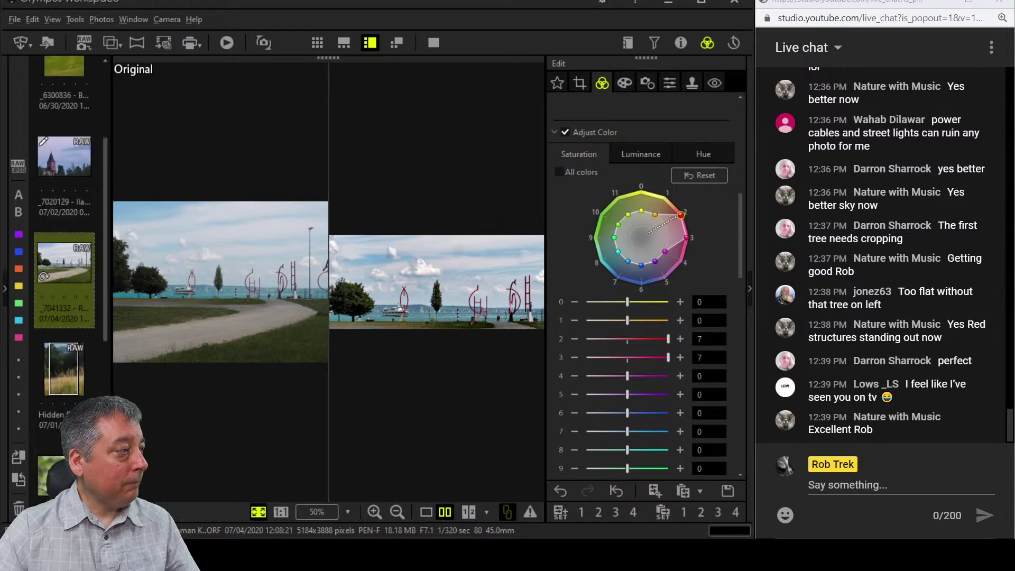
left_click(91, 381)
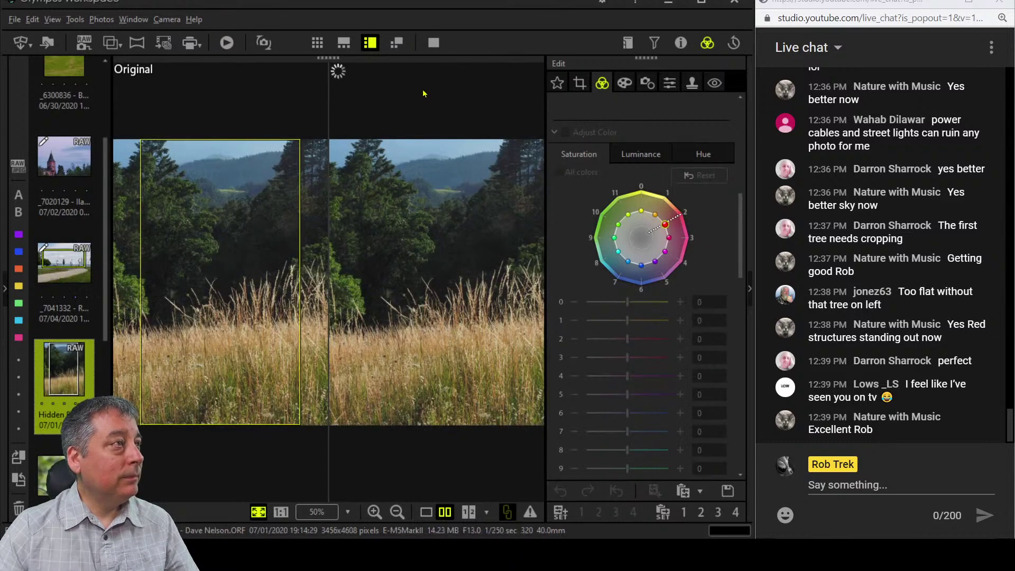
Show the meadow photo on its own at actual 1:1 size.
left_click(430, 512)
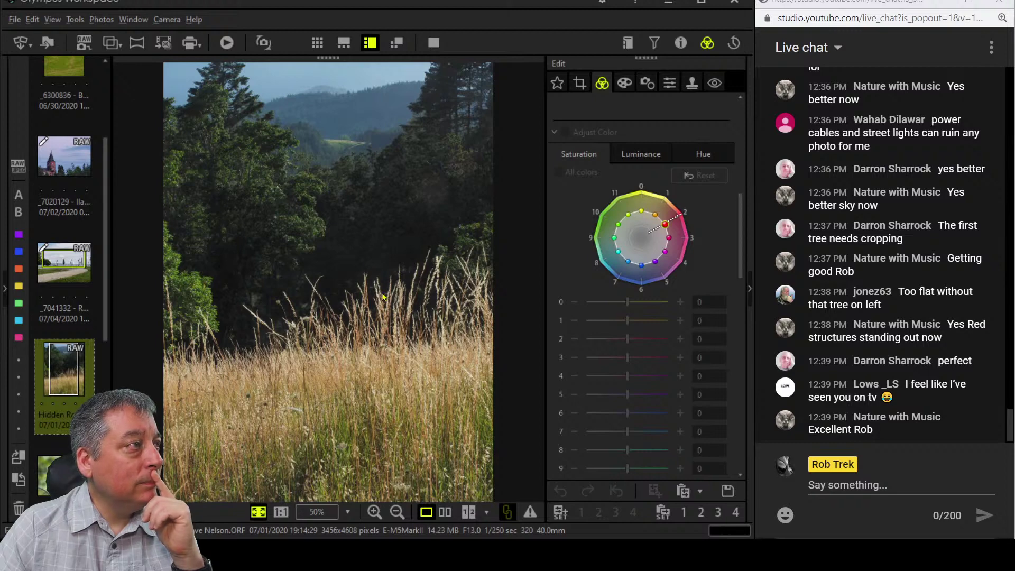
left_click(346, 156)
left_click_drag(383, 154, 356, 292)
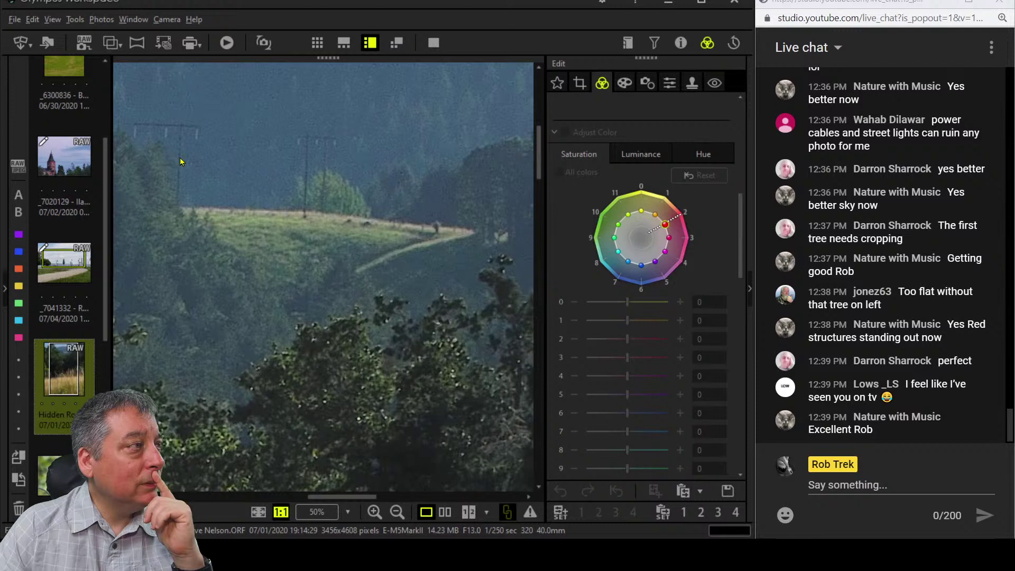
left_click_drag(276, 315, 338, 305)
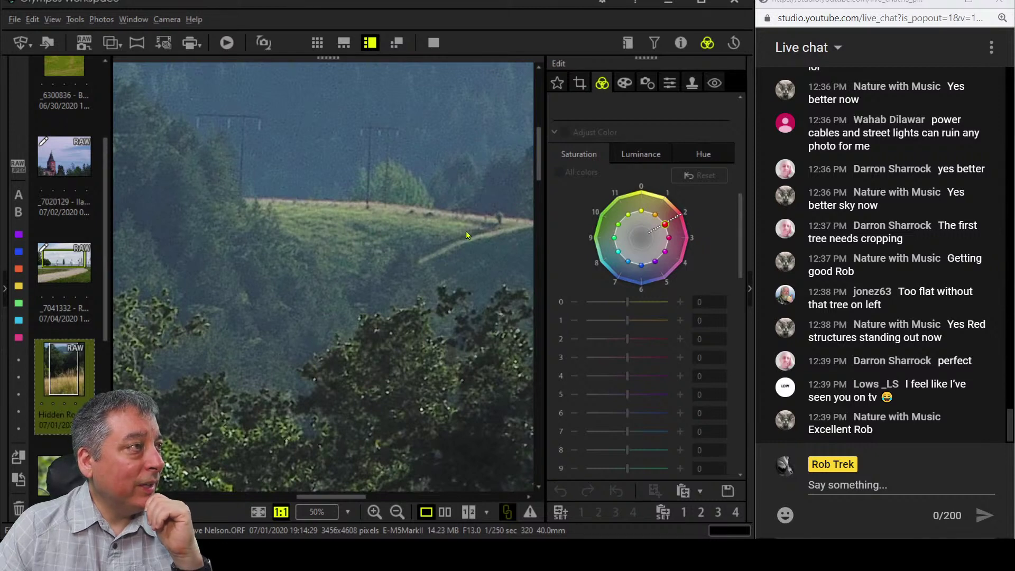
Pan the close-up up the hillside, fit the photo back, and show its histogram and shooting details.
left_click_drag(468, 290, 464, 185)
left_click_drag(428, 319, 428, 263)
double_click(428, 278)
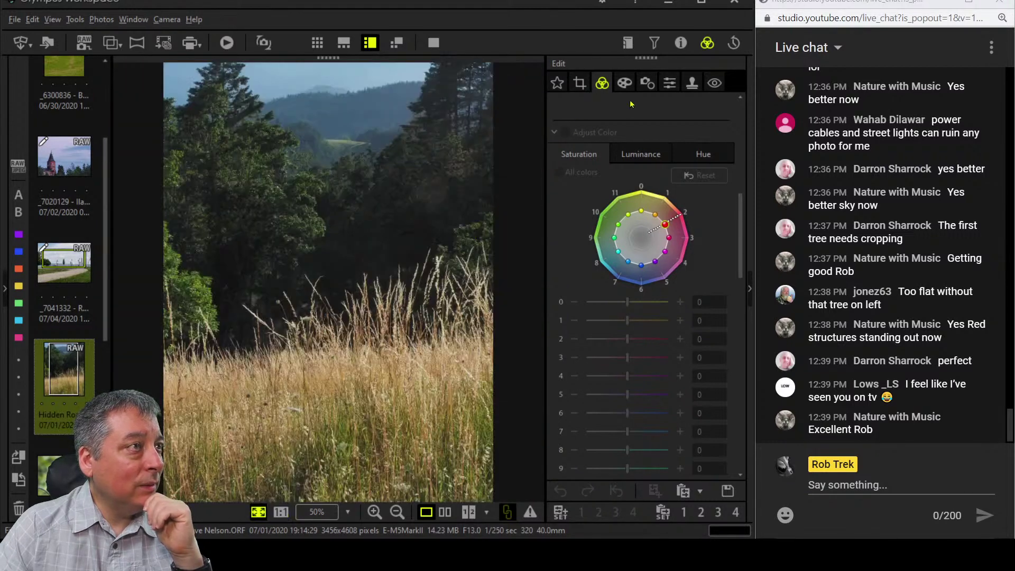
left_click(680, 42)
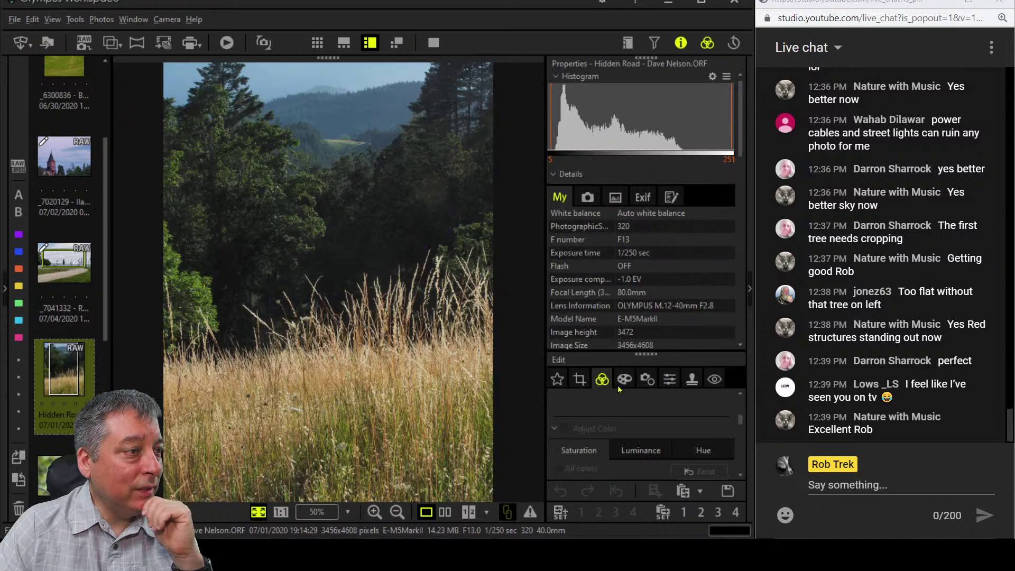
Enlarge the Details list to reveal drive and metering mode, then hide the info panel.
left_click_drag(645, 355, 629, 446)
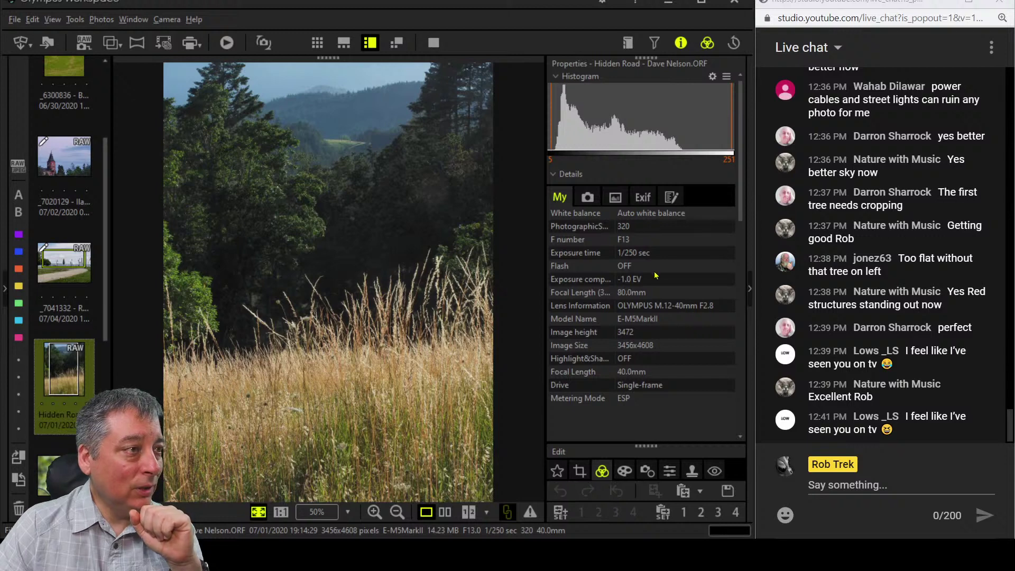
left_click(460, 270)
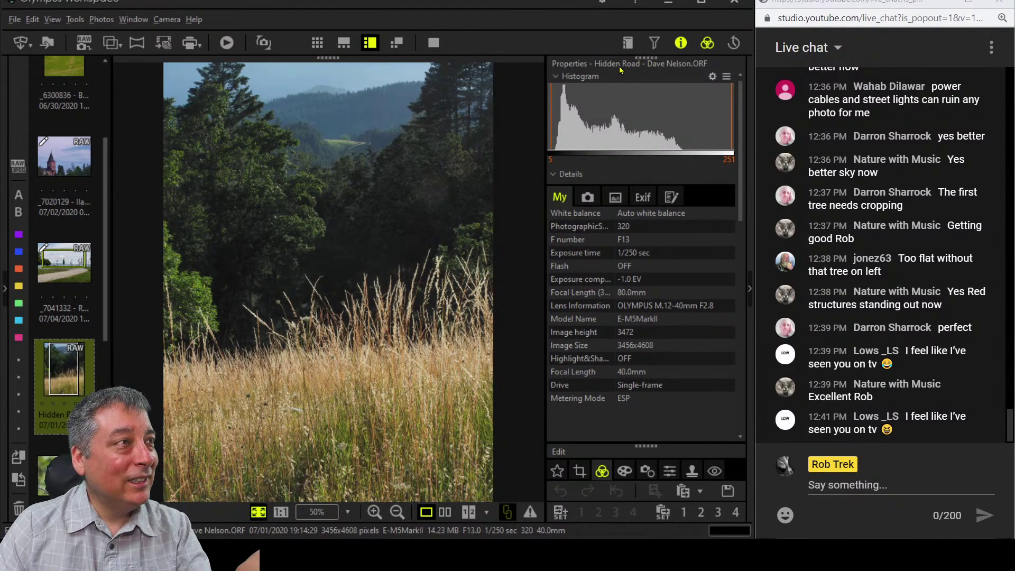
left_click(676, 43)
Crop the meadow photo to a manual 7.0:16.0 strip of the forested hills at the top (3456 x 1512).
left_click(580, 84)
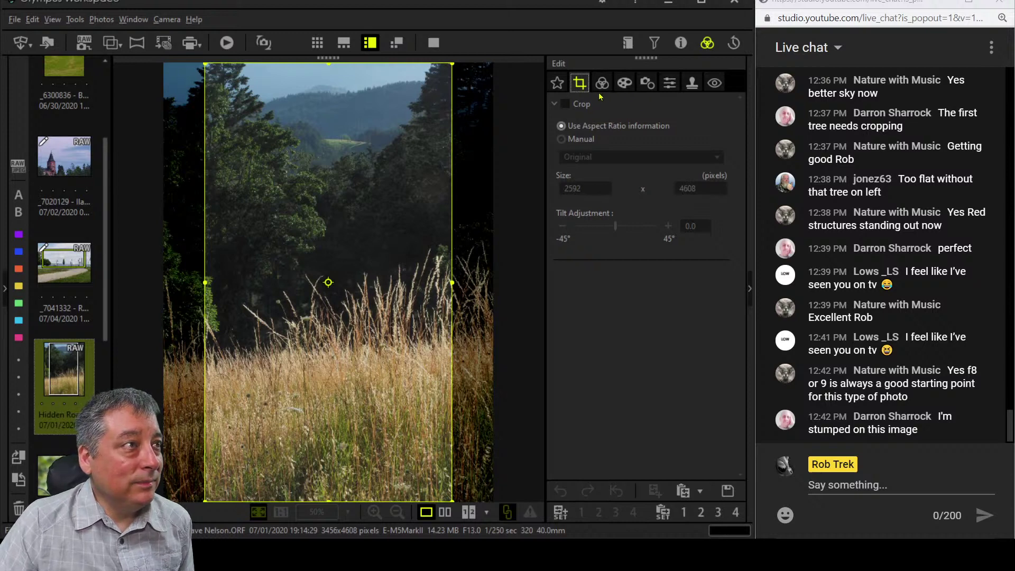
left_click(565, 103)
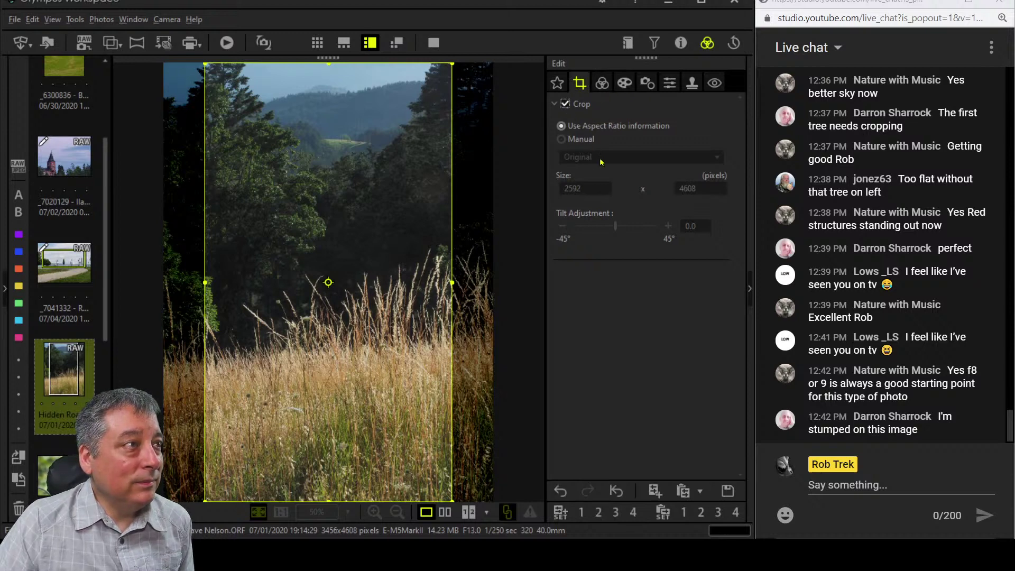
left_click(573, 141)
left_click(635, 157)
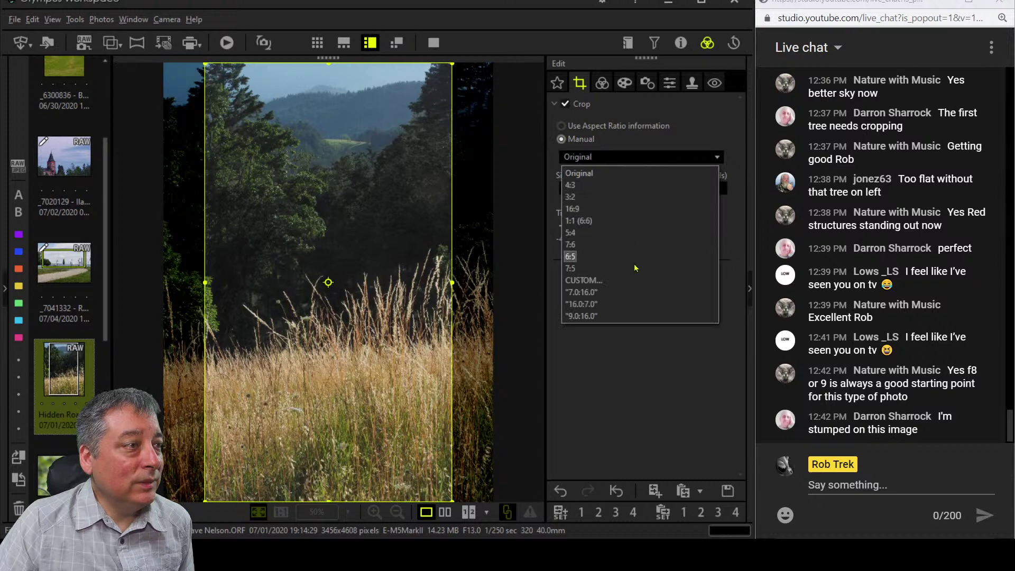
left_click(638, 297)
left_click_drag(443, 284, 399, 113)
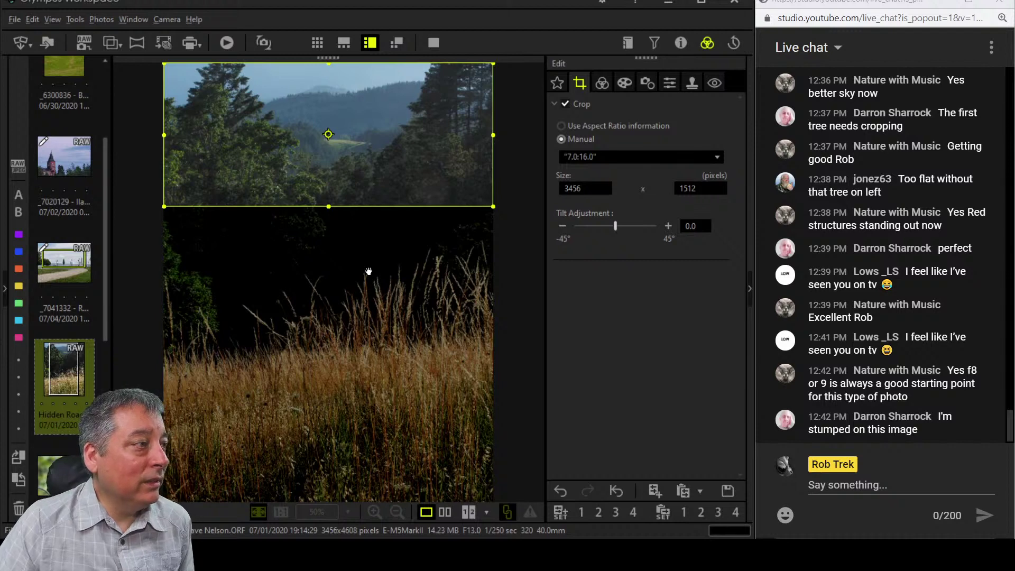
left_click(596, 87)
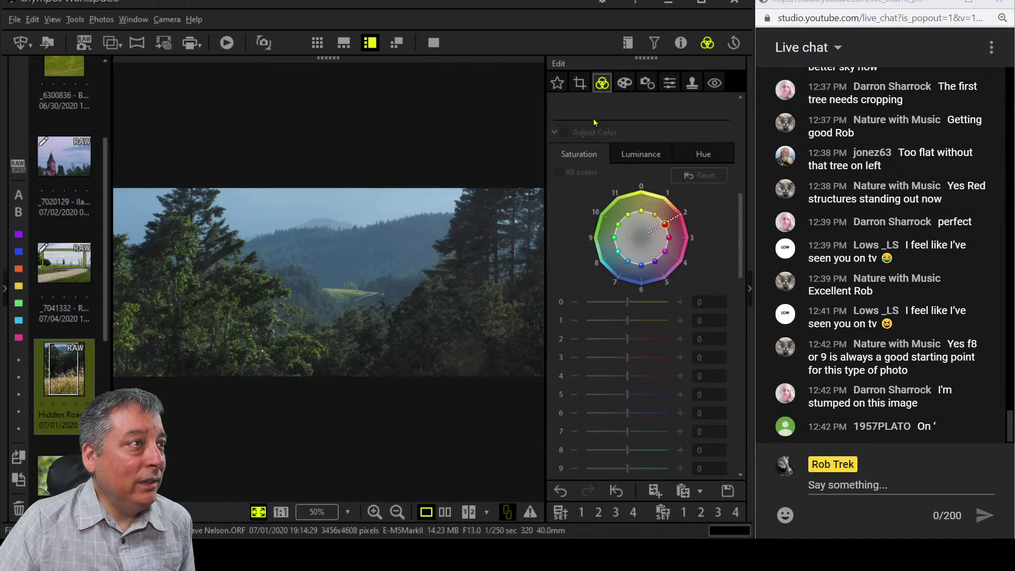
Raise Dehaze to 100 and sharpness to 2.0.
scroll(588, 297, "down", 6)
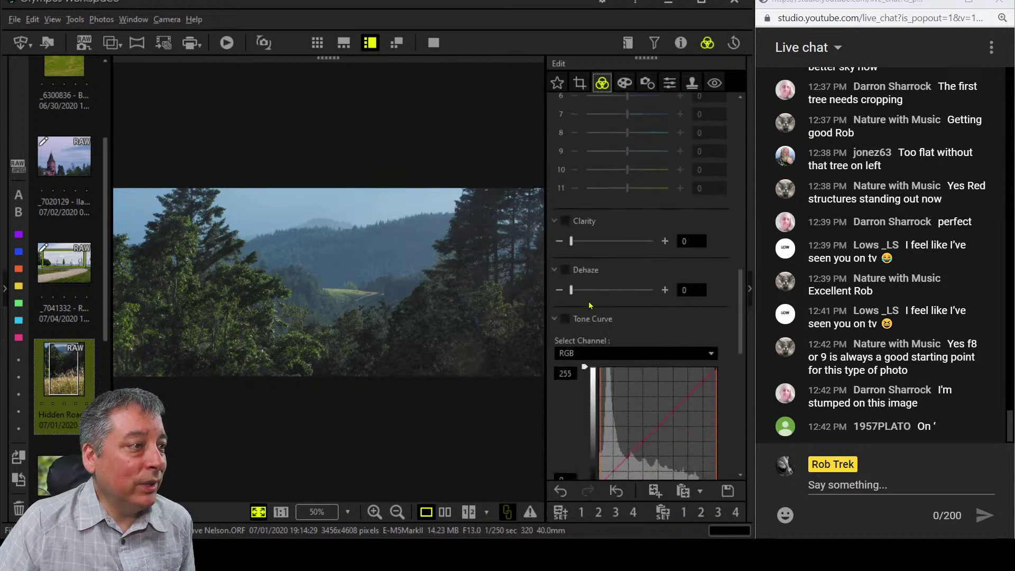
left_click_drag(633, 295, 681, 296)
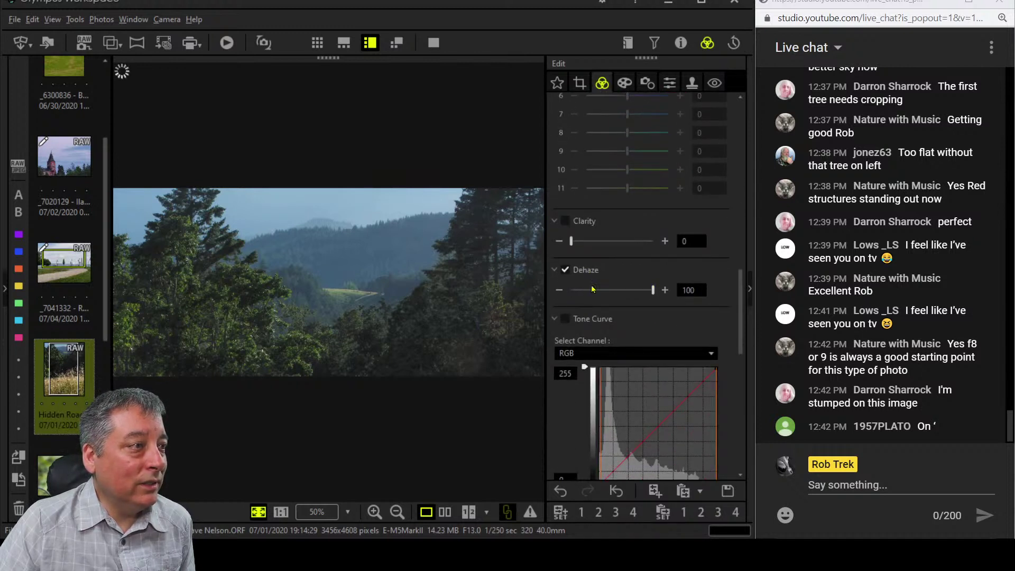
left_click(670, 83)
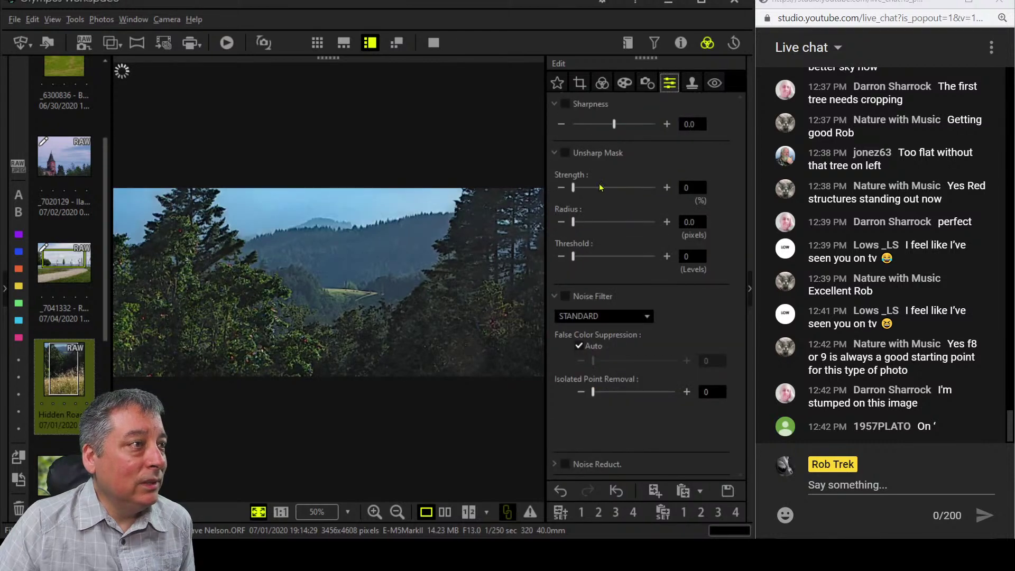
left_click_drag(614, 124, 655, 124)
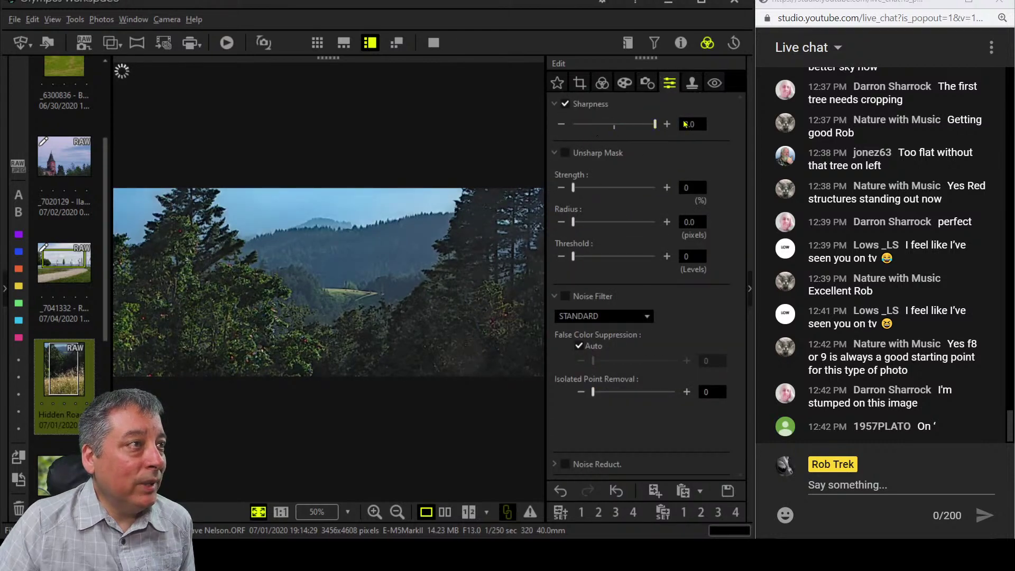
Set the custom white balance temperature to 6000 K.
left_click(629, 82)
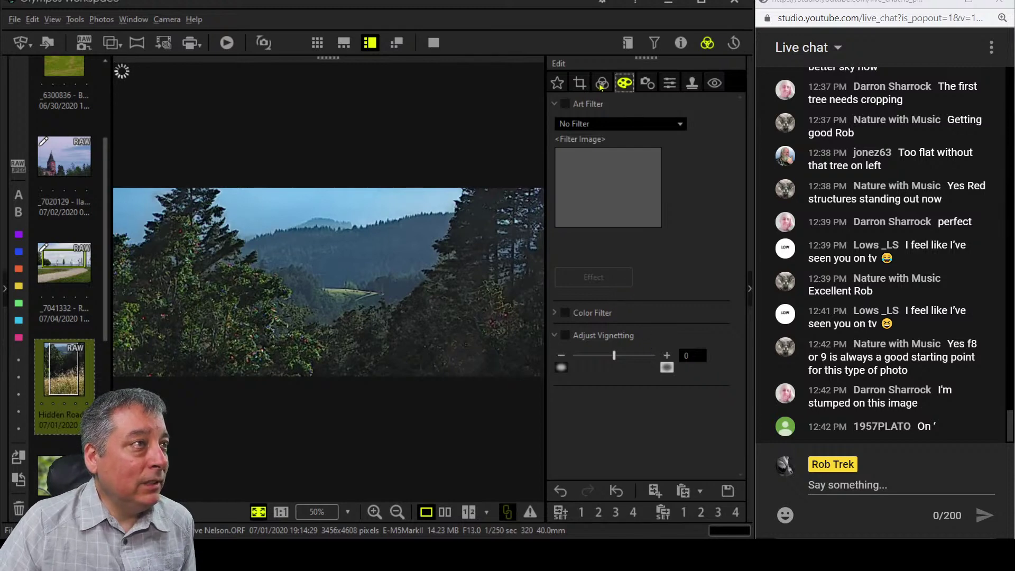
scroll(661, 257, "up", 5)
scroll(672, 260, "up", 3)
scroll(673, 262, "up", 8)
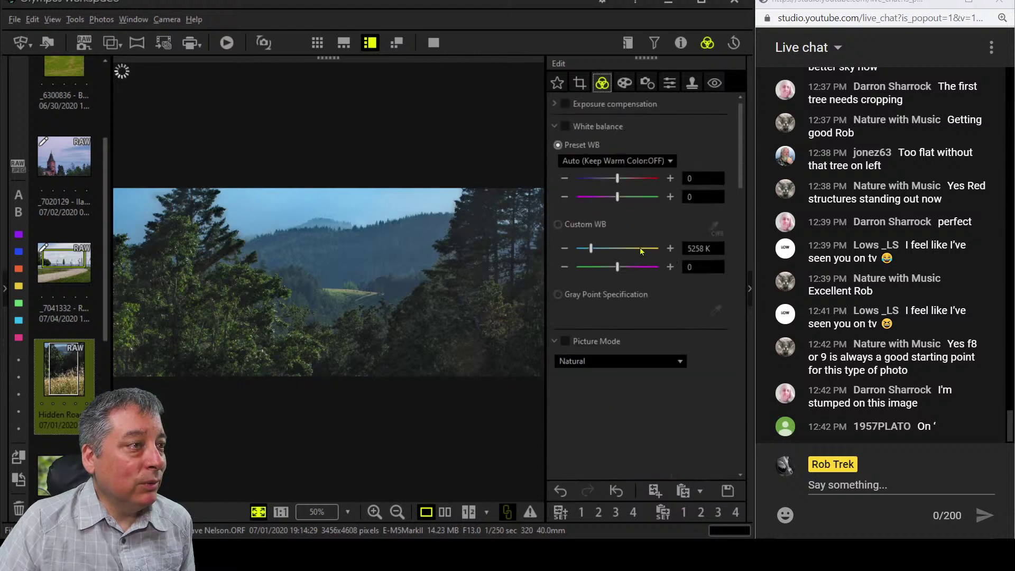
double_click(693, 248)
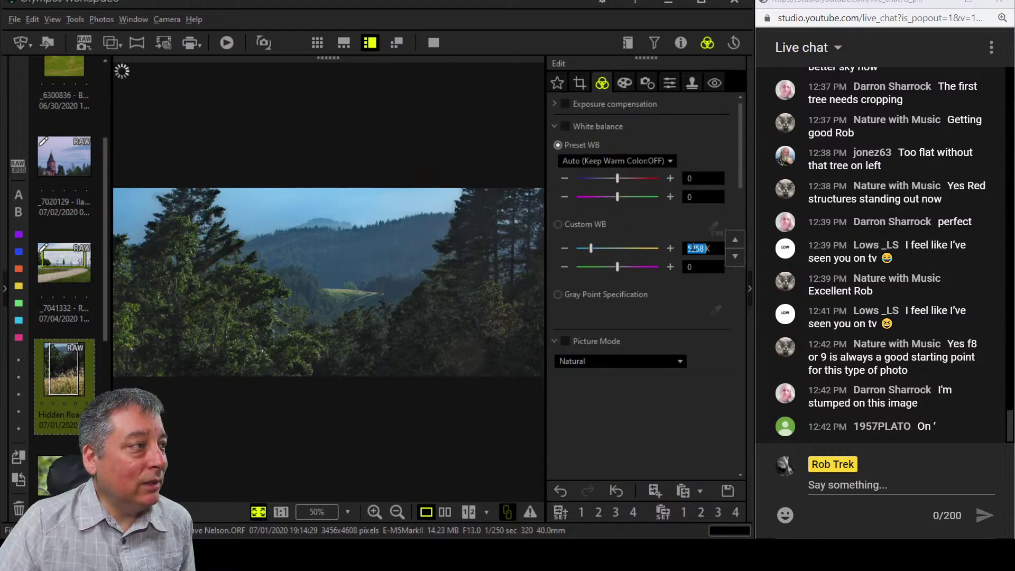
type("6000K")
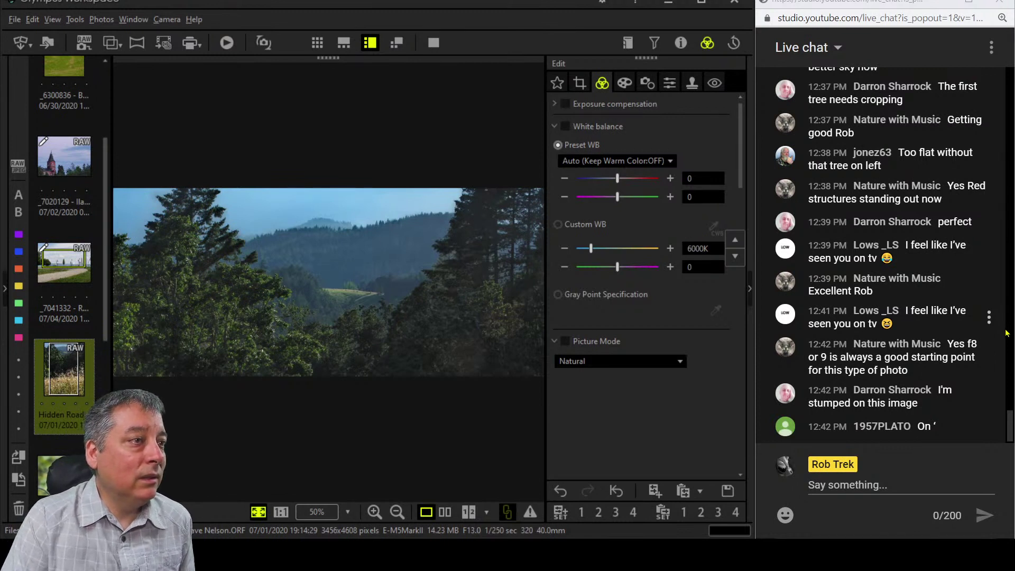
key("Return")
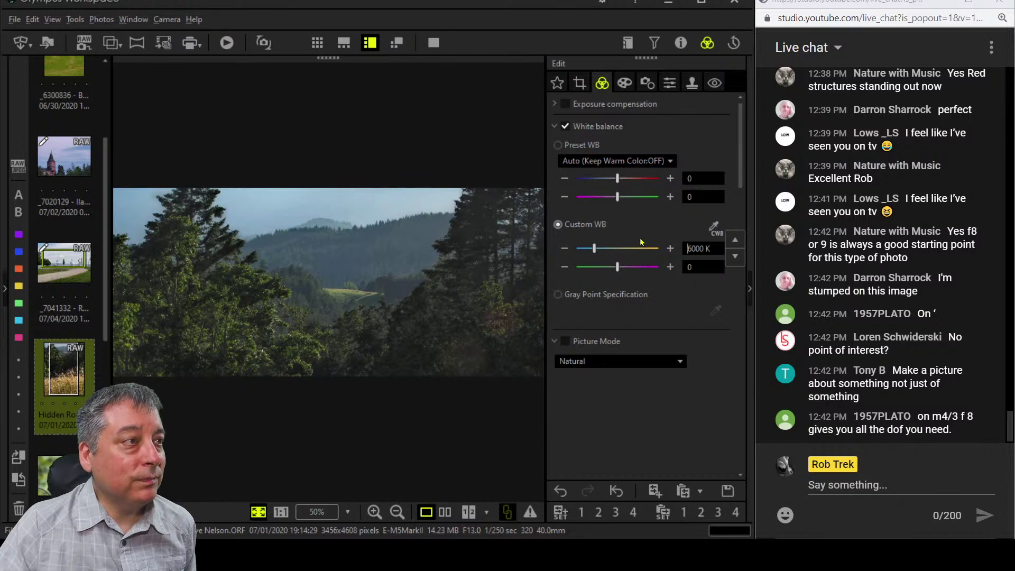
Collapse the white balance and colour sections and raise contrast to 0.8.
left_click(557, 127)
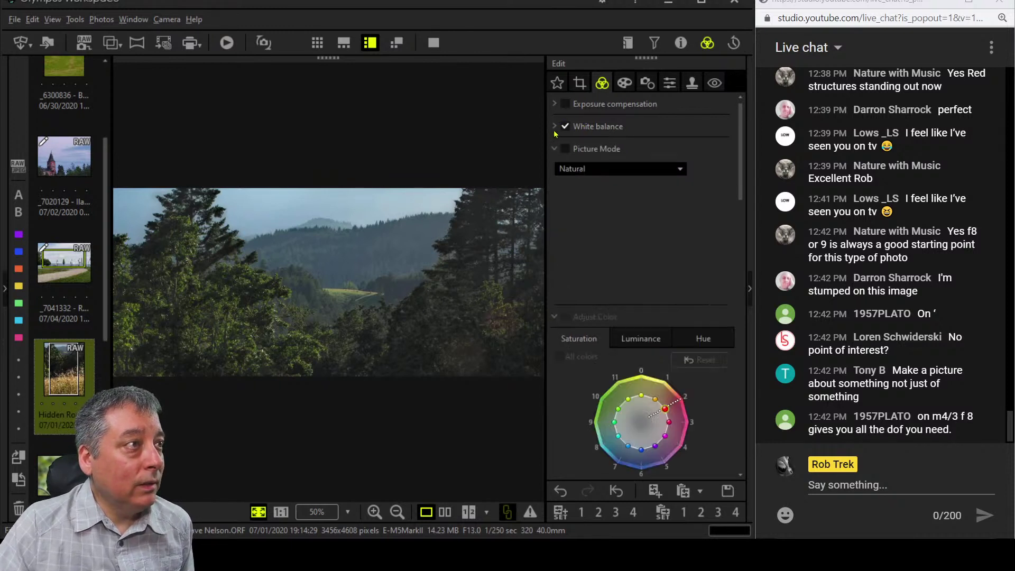
scroll(627, 272, "down", 3)
scroll(627, 272, "down", 1)
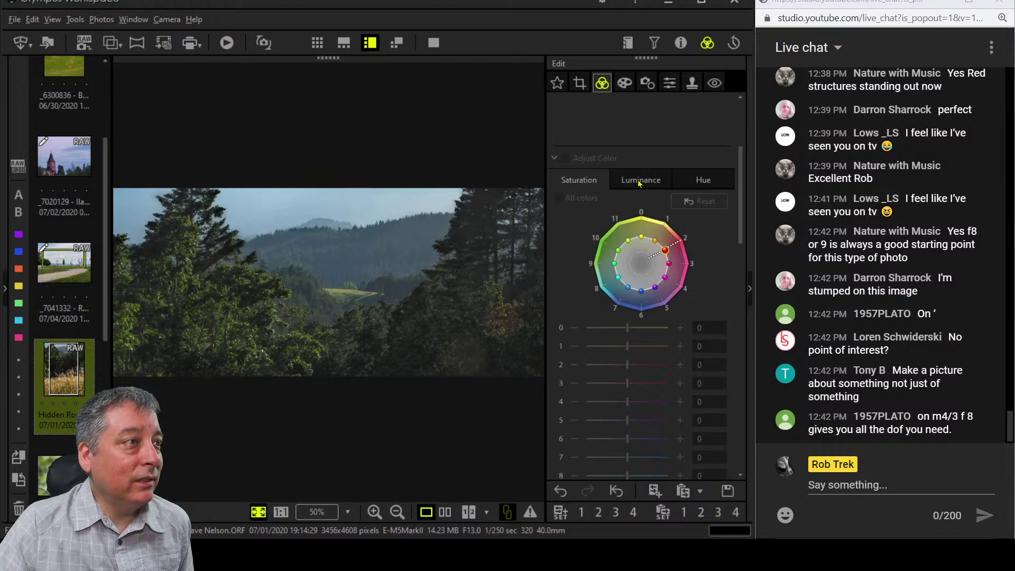
left_click(556, 159)
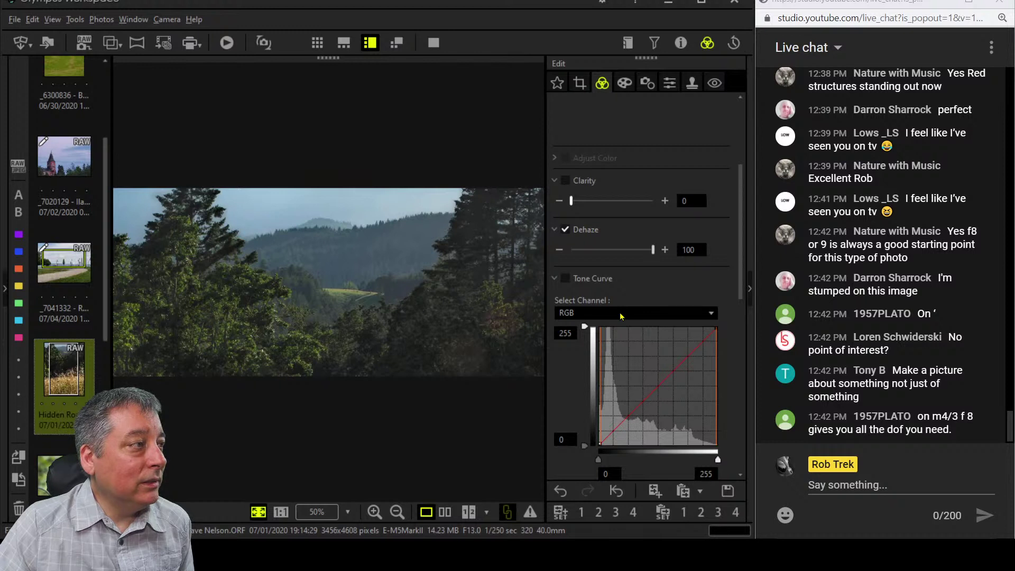
scroll(620, 315, "down", 3)
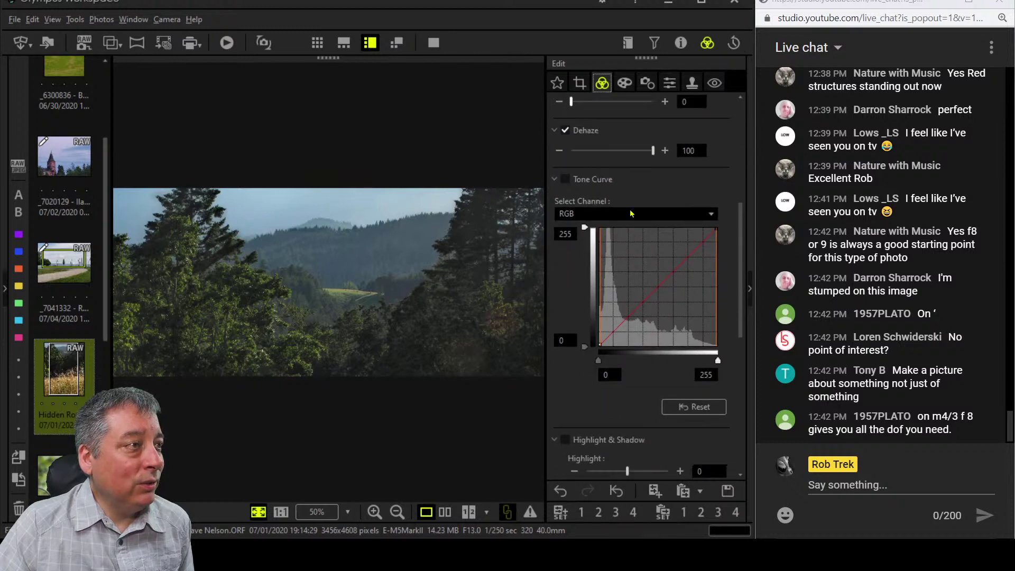
scroll(646, 373, "down", 3)
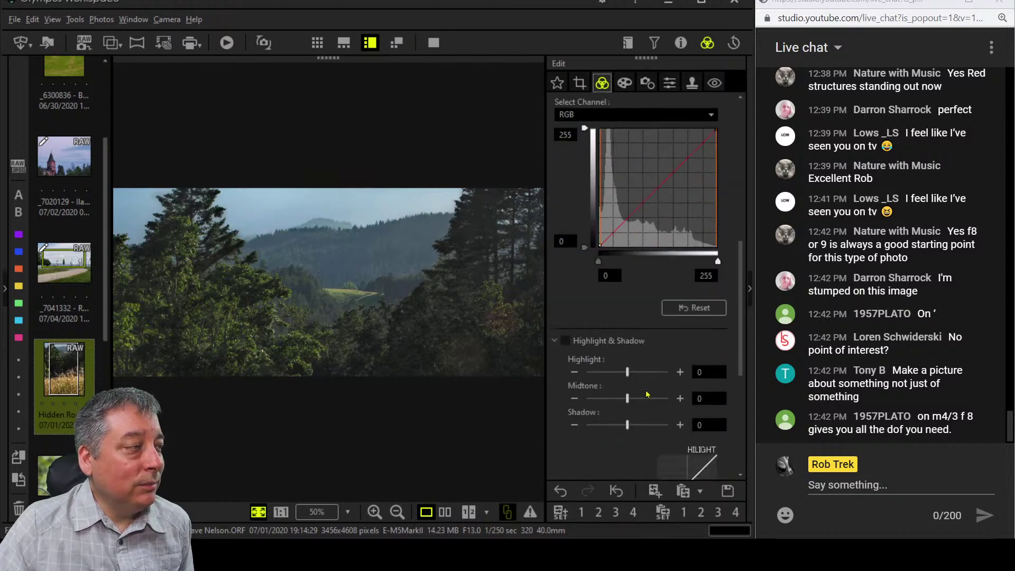
scroll(646, 394, "down", 7)
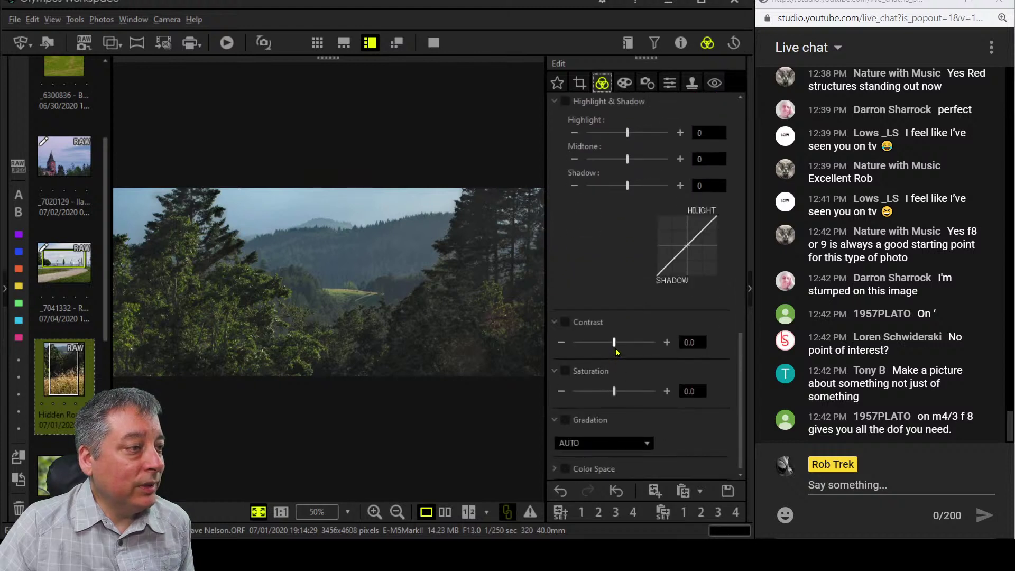
left_click_drag(614, 342, 626, 349)
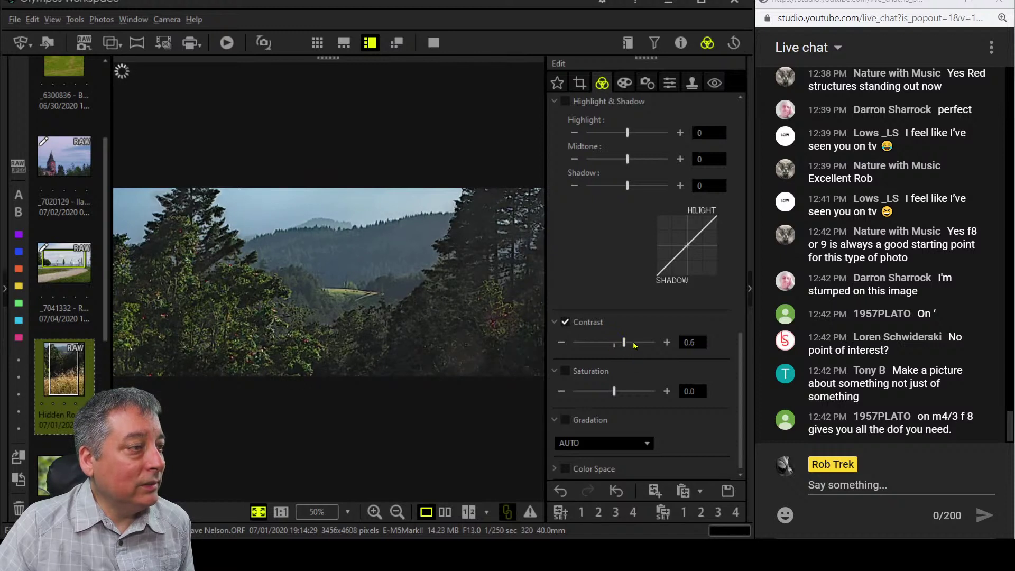
left_click_drag(626, 344, 631, 343)
Switch the tone curve channel to B (blue).
scroll(640, 284, "up", 5)
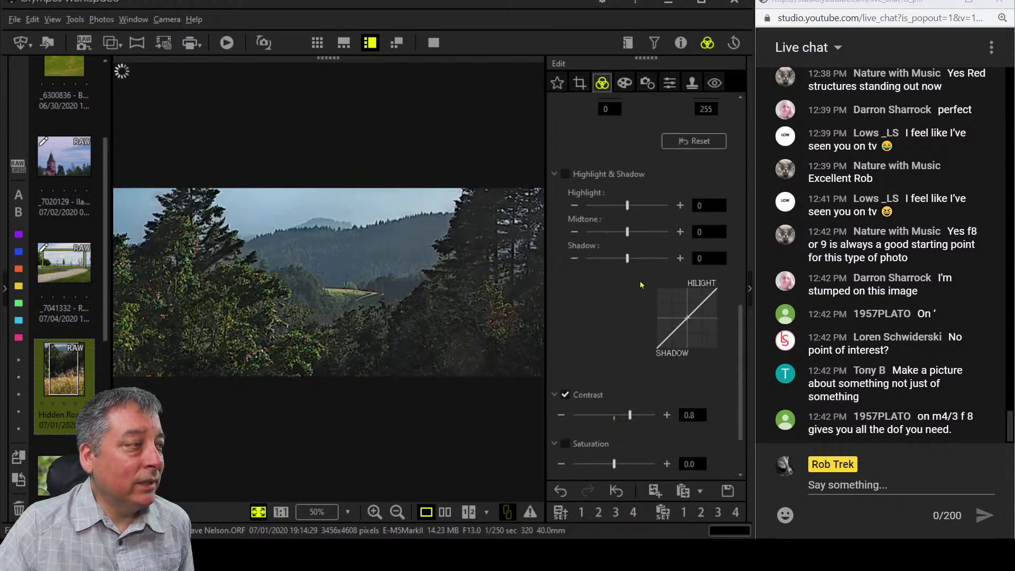
scroll(640, 283, "up", 1)
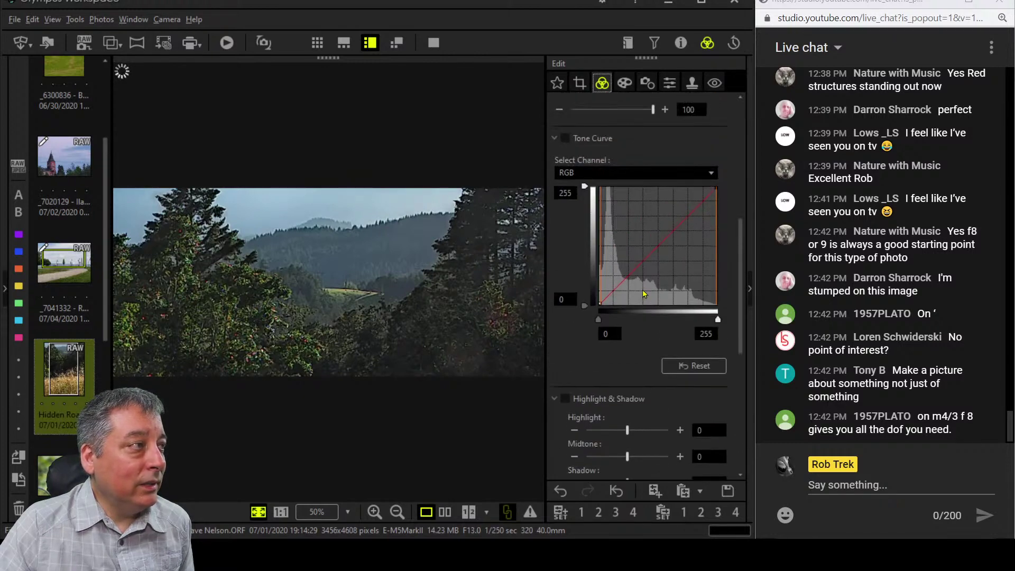
left_click(611, 176)
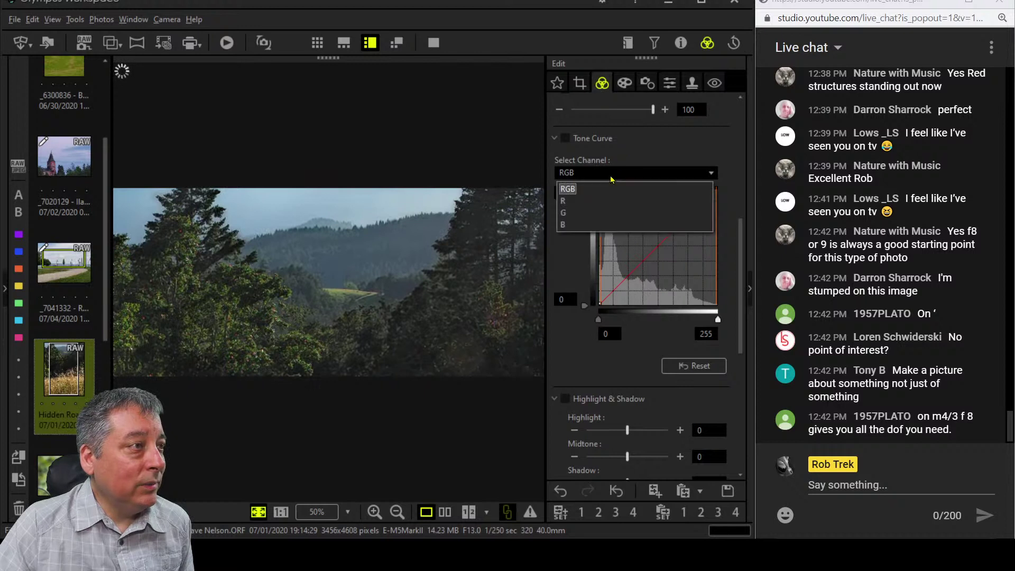
left_click(607, 200)
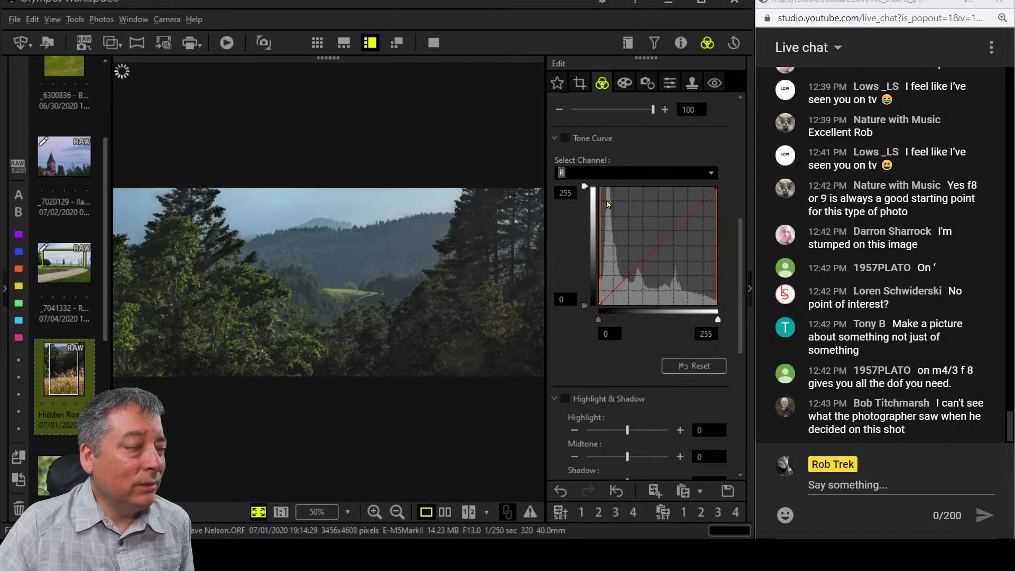
left_click(618, 175)
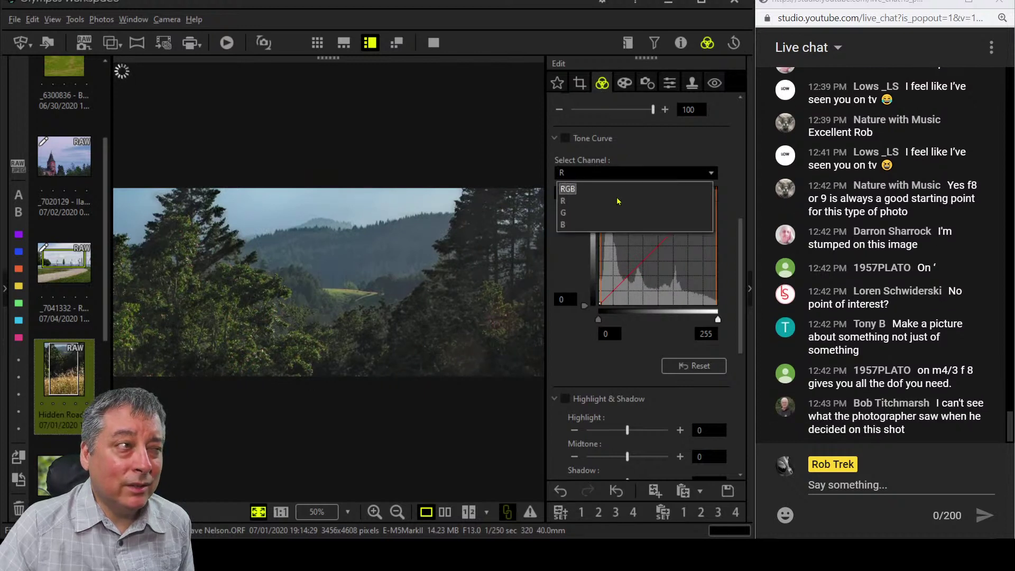
left_click(612, 225)
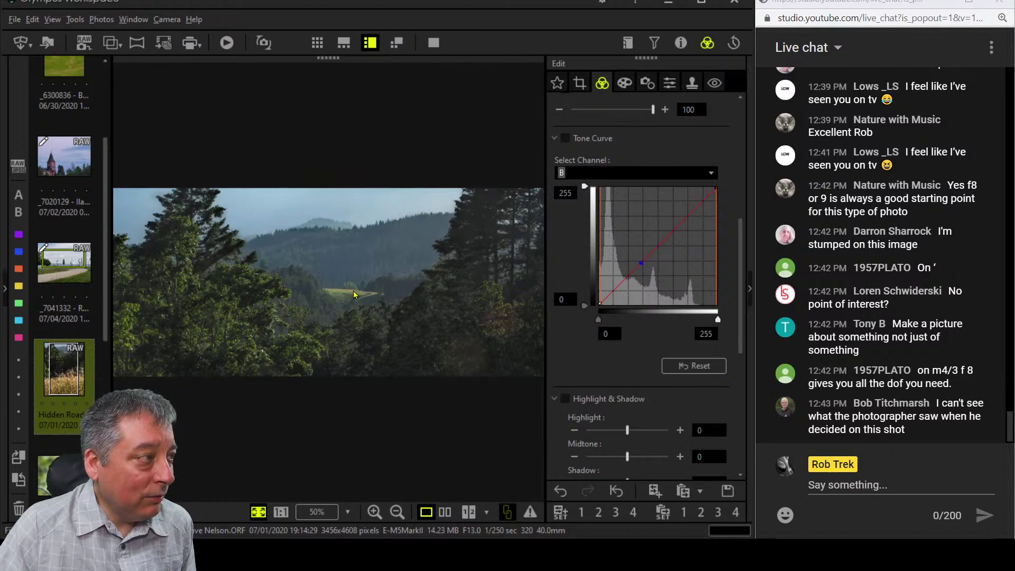
Add midtone control points on the blue curve and lift its lower part.
left_click(353, 290)
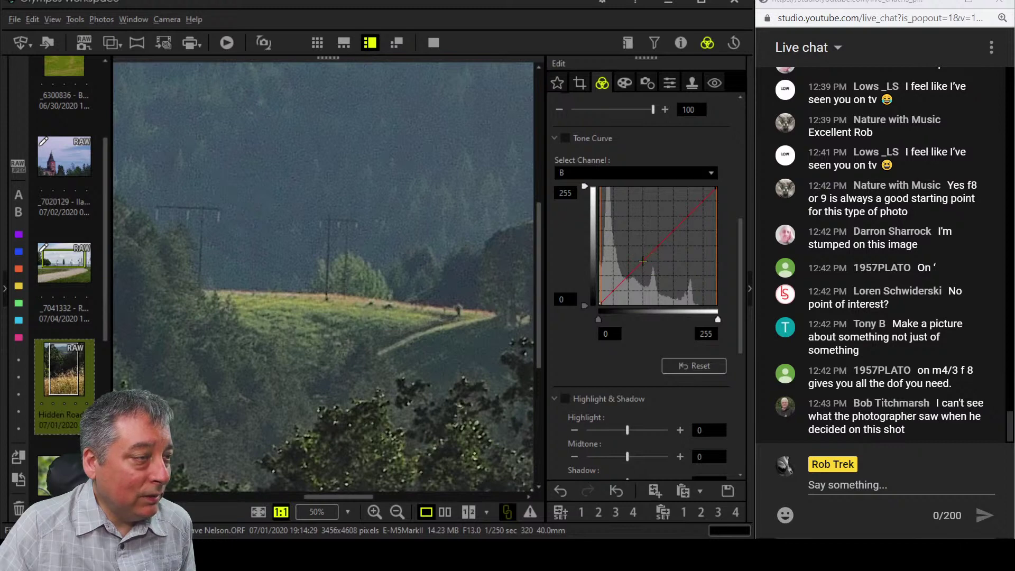
left_click(642, 260)
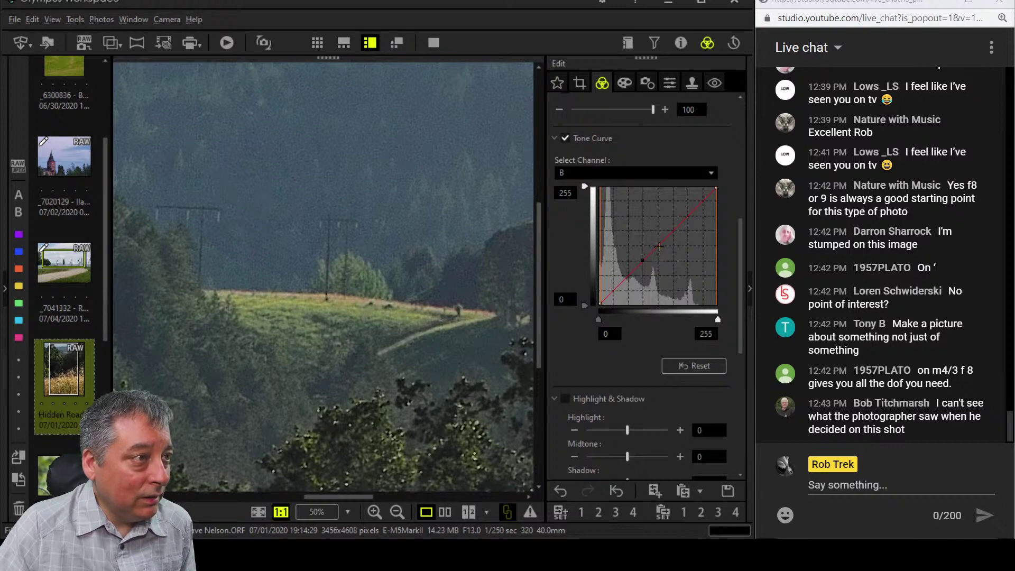
left_click(662, 244)
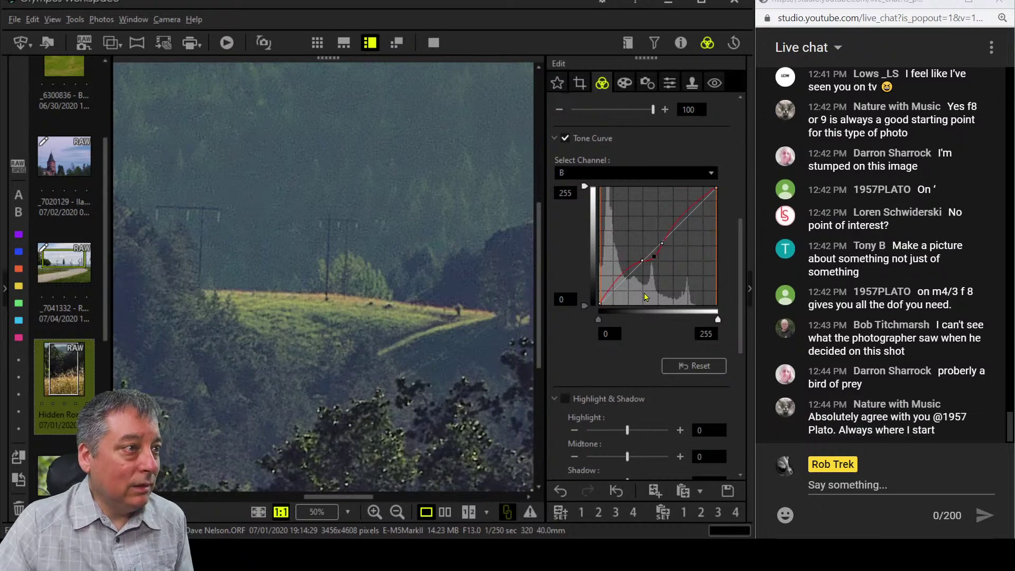
left_click(655, 258)
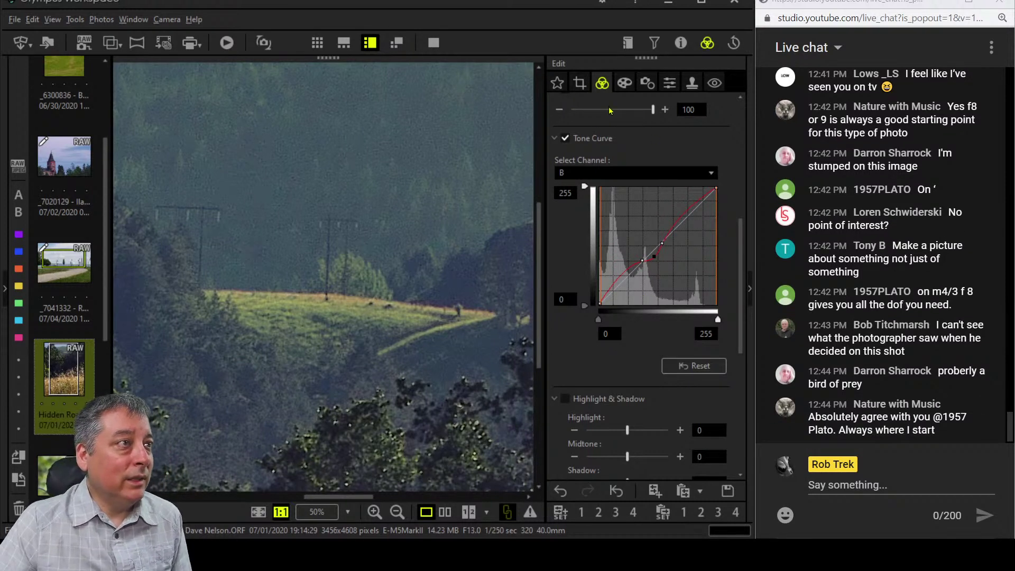
left_click(398, 264)
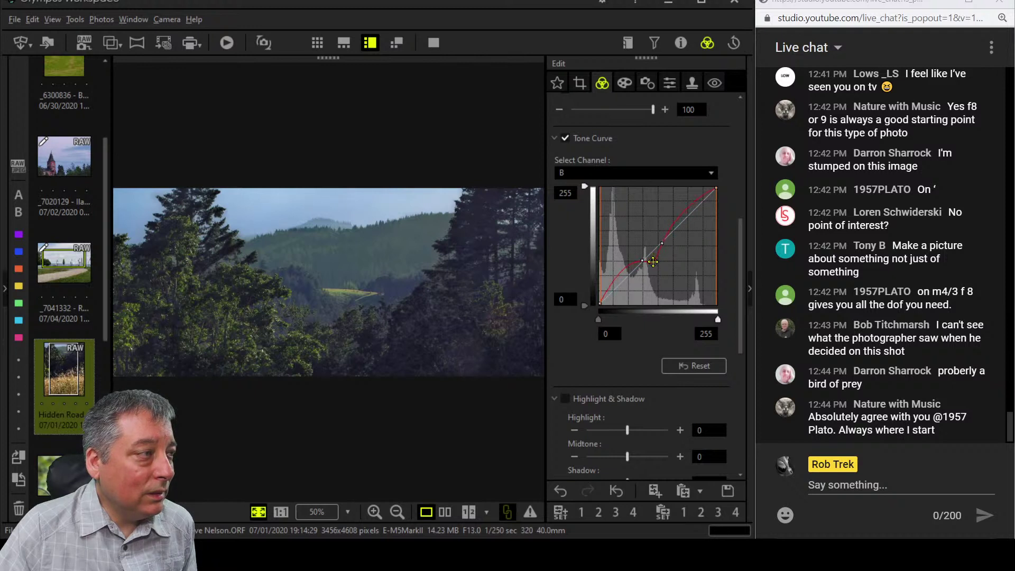
left_click(653, 262)
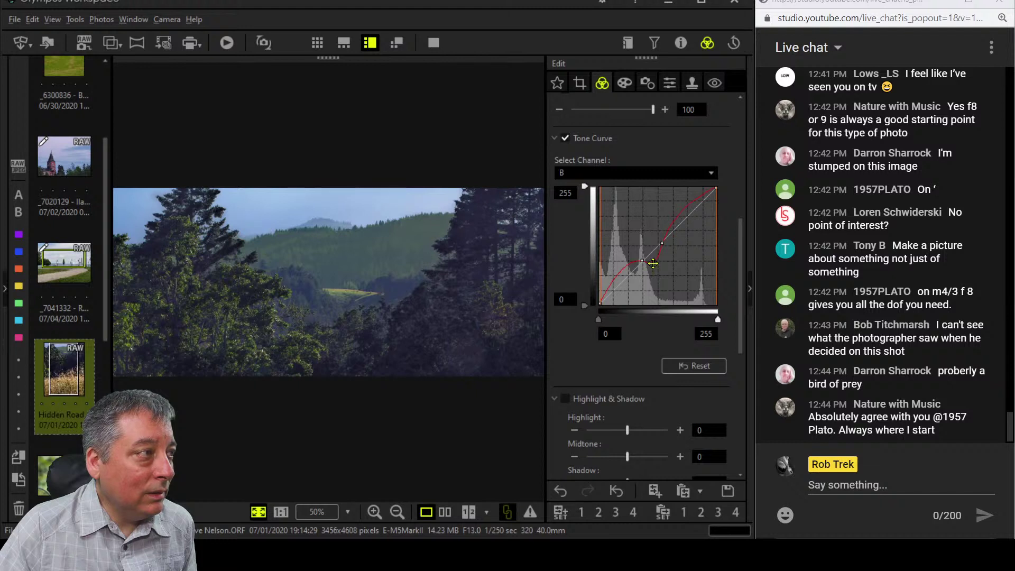
left_click_drag(653, 263, 653, 257)
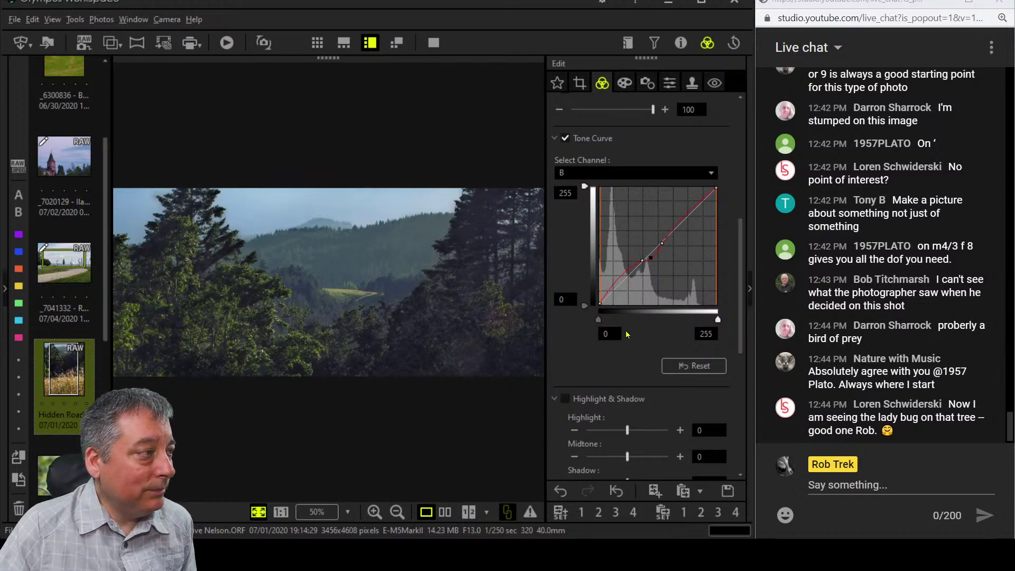
Raise the forest strip's contrast to 2.0 and switch Gradation to Normal, darkening the image.
scroll(626, 334, "down", 5)
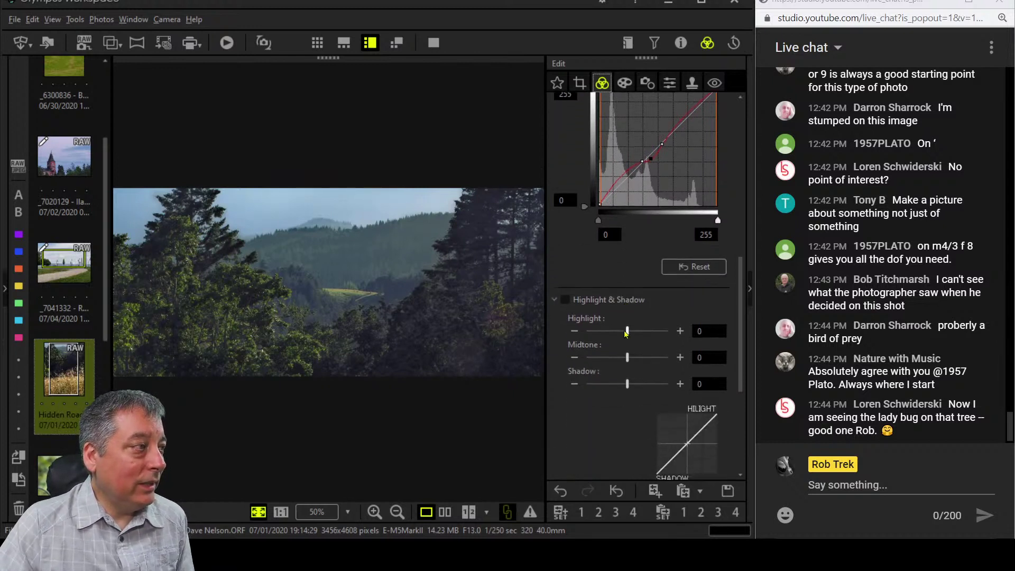
scroll(624, 330, "down", 1)
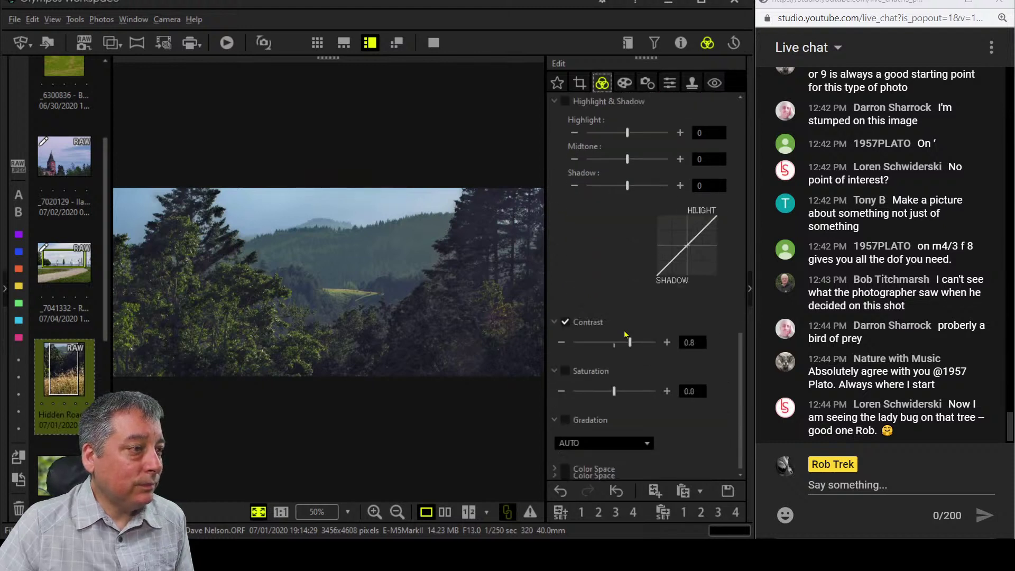
left_click_drag(629, 345, 654, 343)
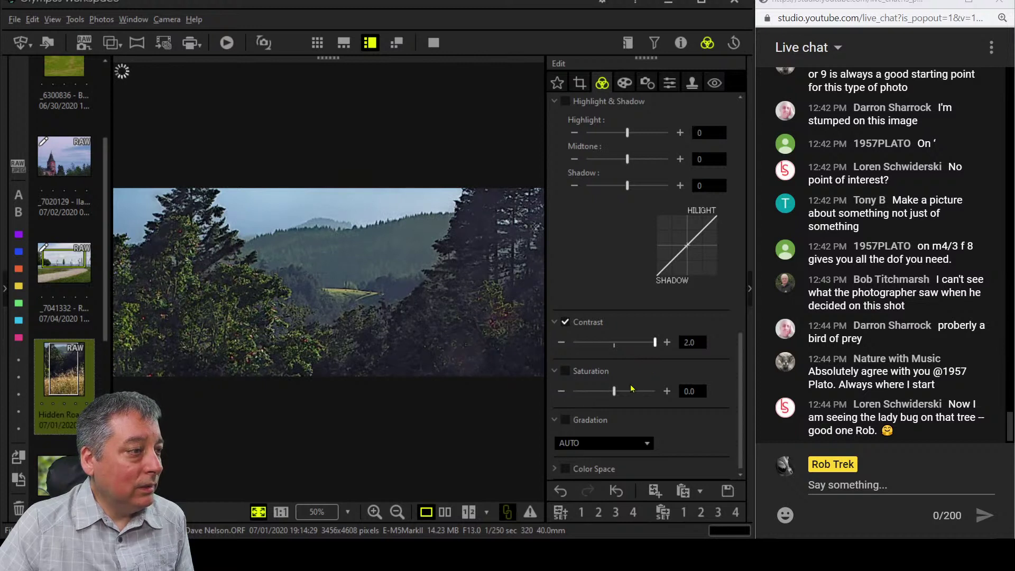
scroll(632, 386, "up", 2)
scroll(632, 388, "up", 3)
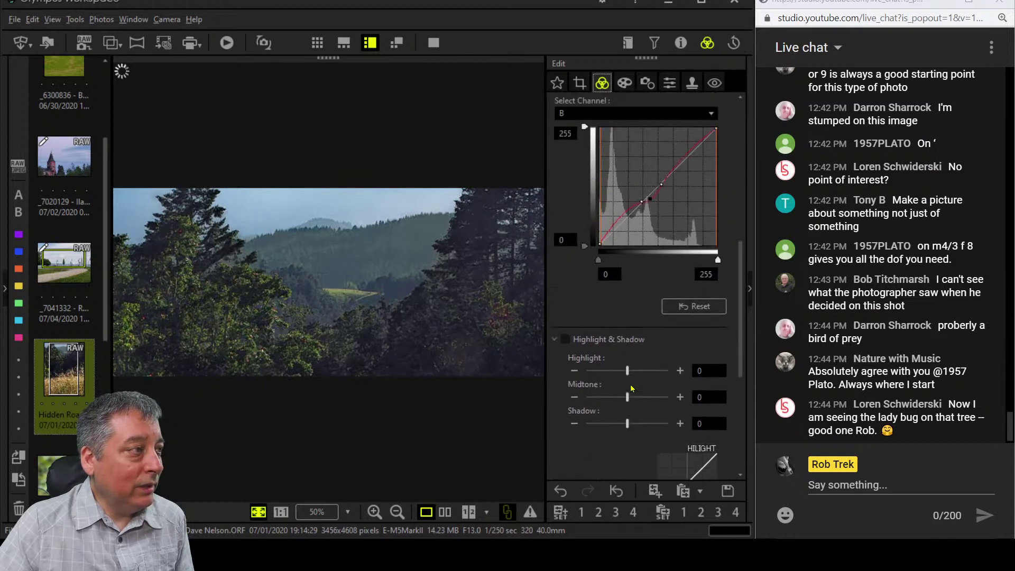
scroll(630, 386, "down", 5)
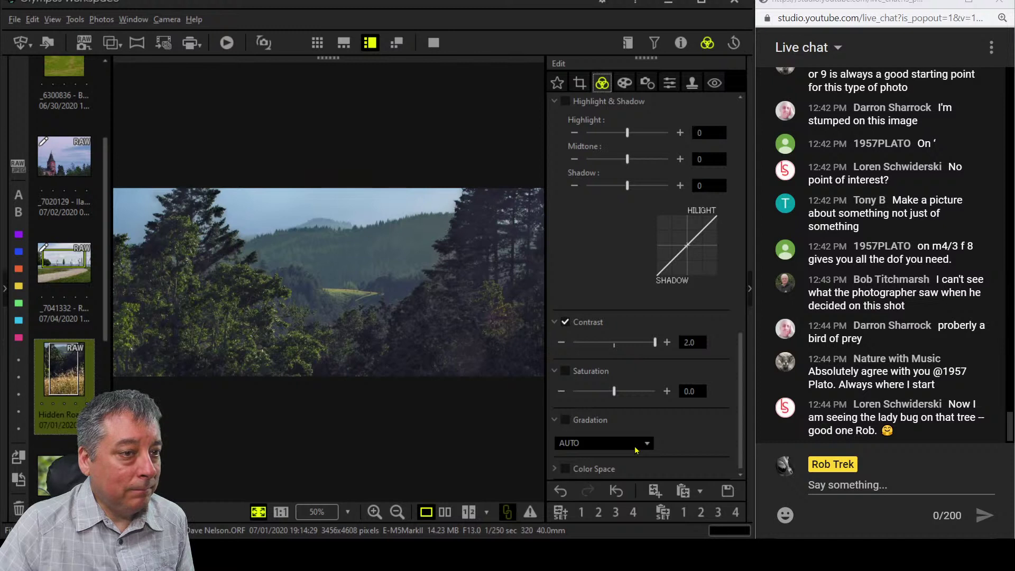
left_click(636, 450)
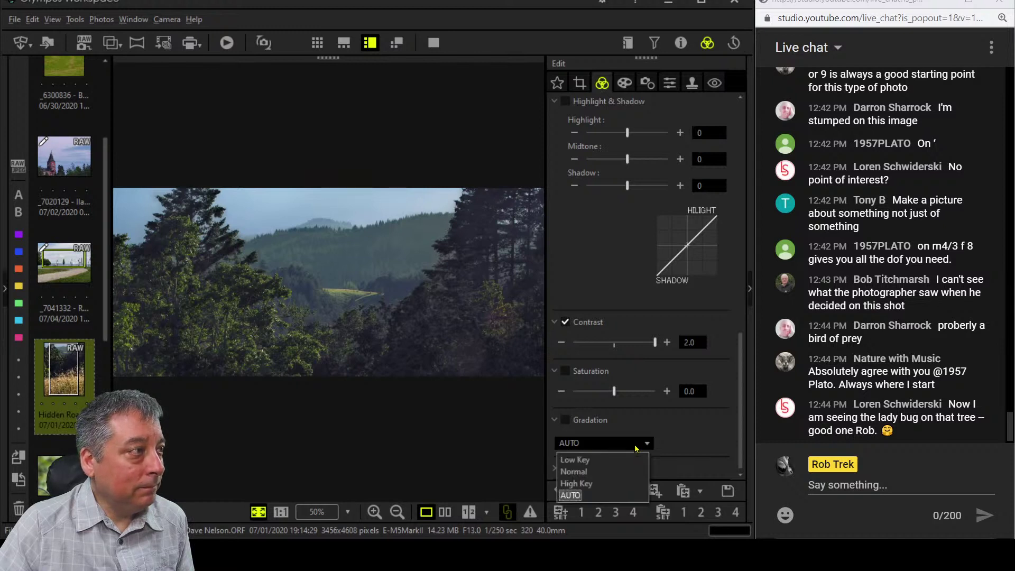
left_click(622, 471)
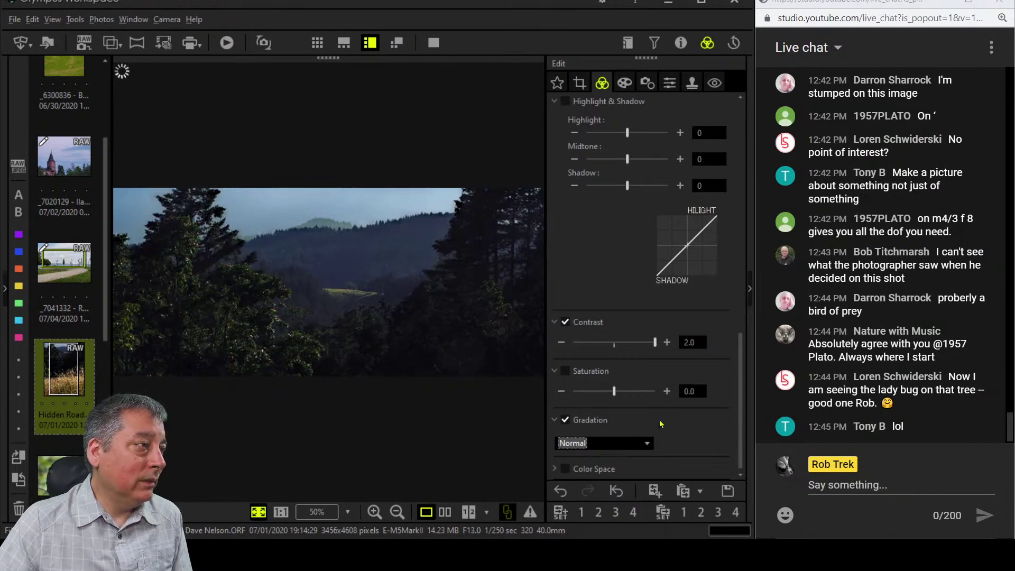
scroll(660, 423, "up", 10)
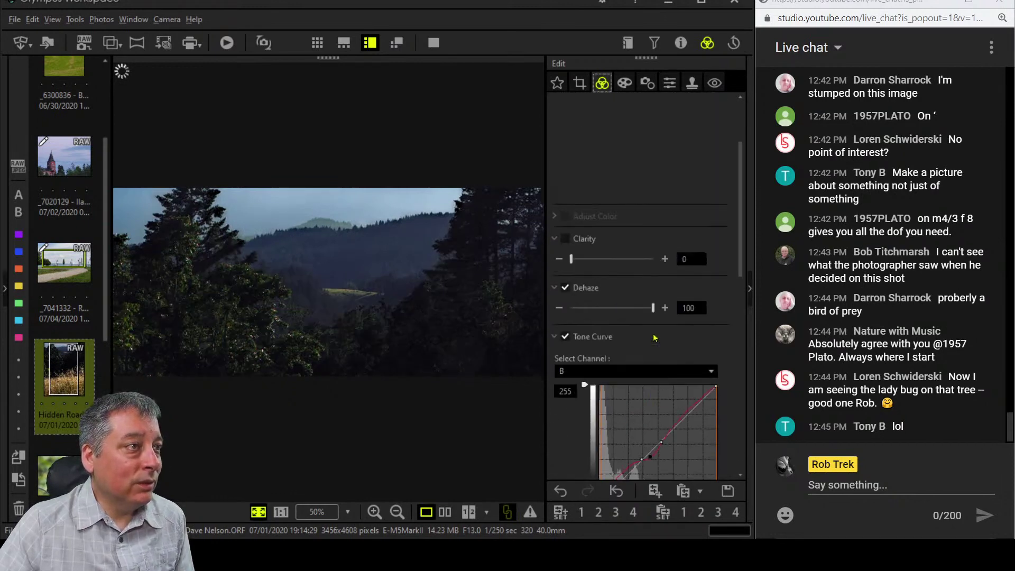
Set exposure compensation to +0.6 EV and preview the forest strip full screen.
scroll(653, 336, "up", 3)
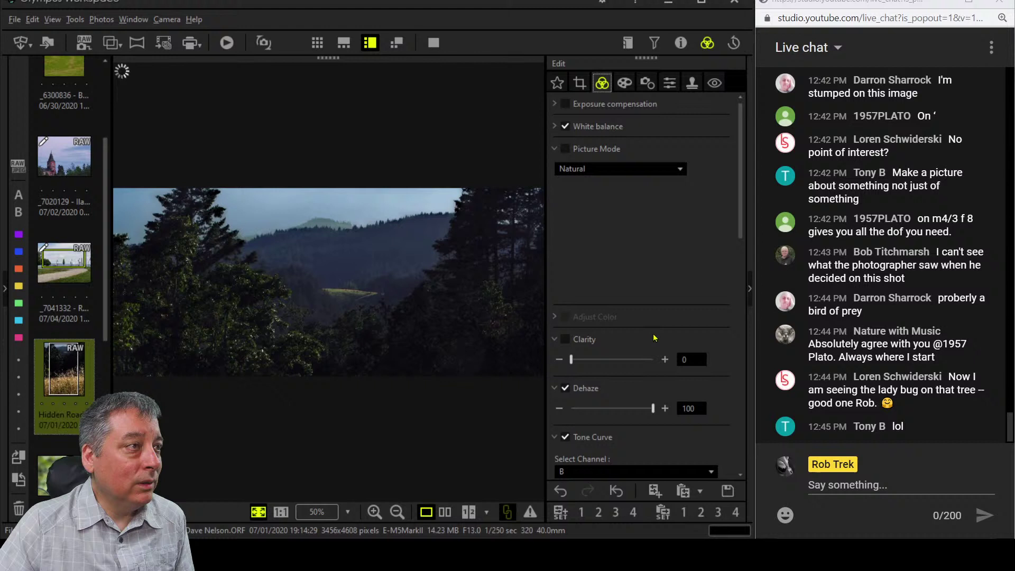
left_click(555, 105)
left_click_drag(610, 125, 627, 129)
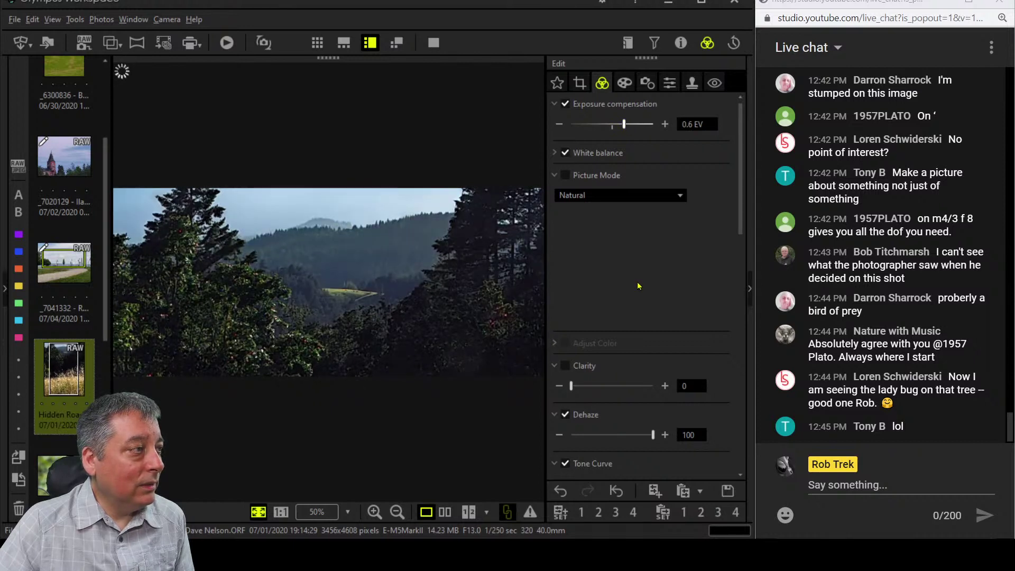
left_click(435, 43)
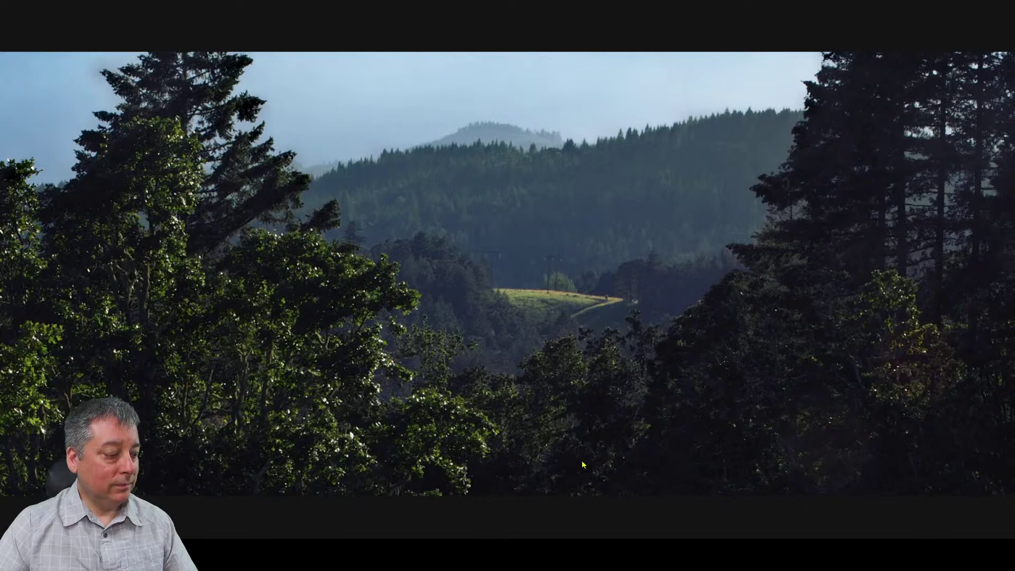
Leave full screen and set gradation to AUTO.
key("Escape")
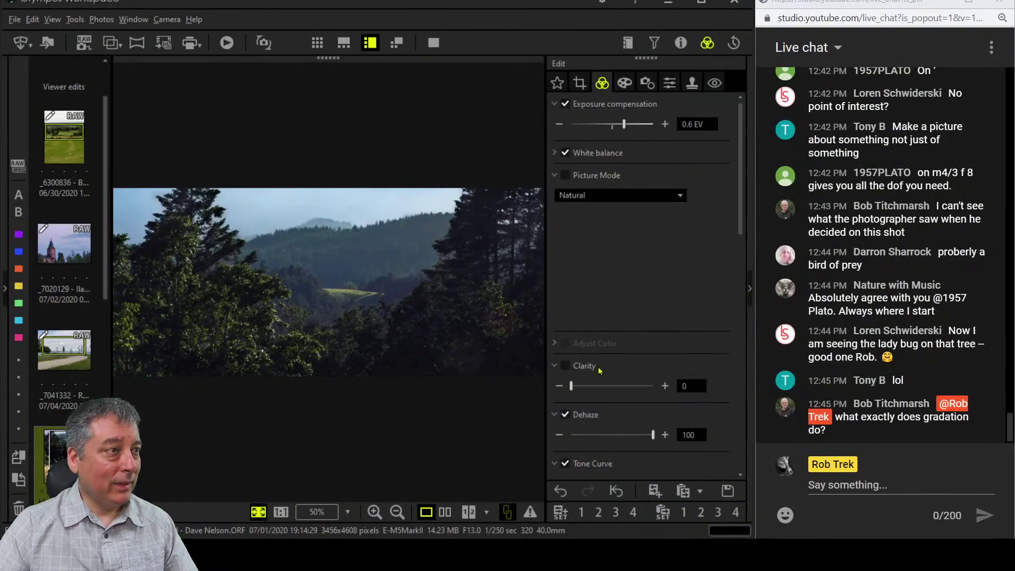
scroll(631, 418, "down", 10)
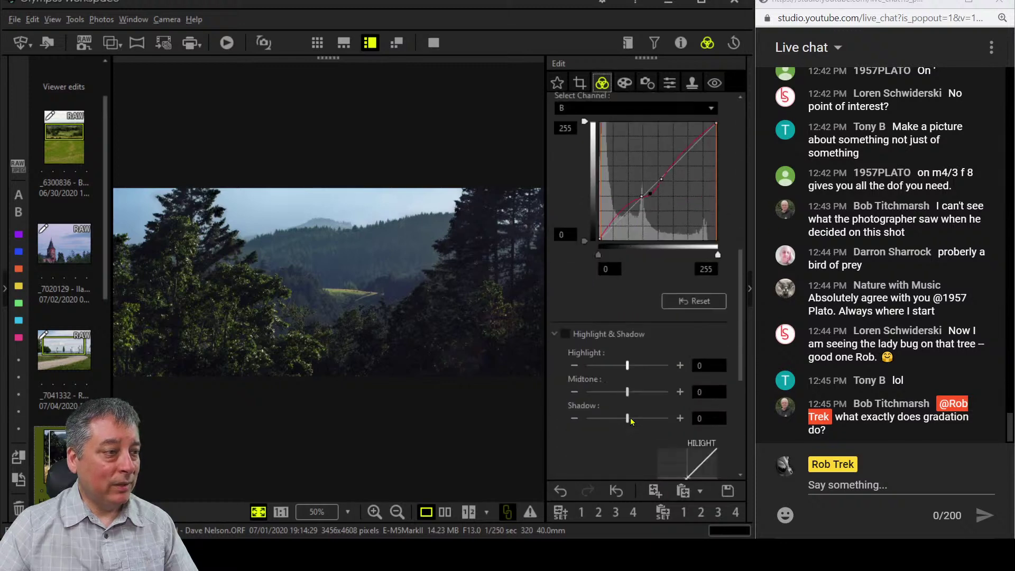
scroll(631, 422, "down", 1)
left_click(630, 443)
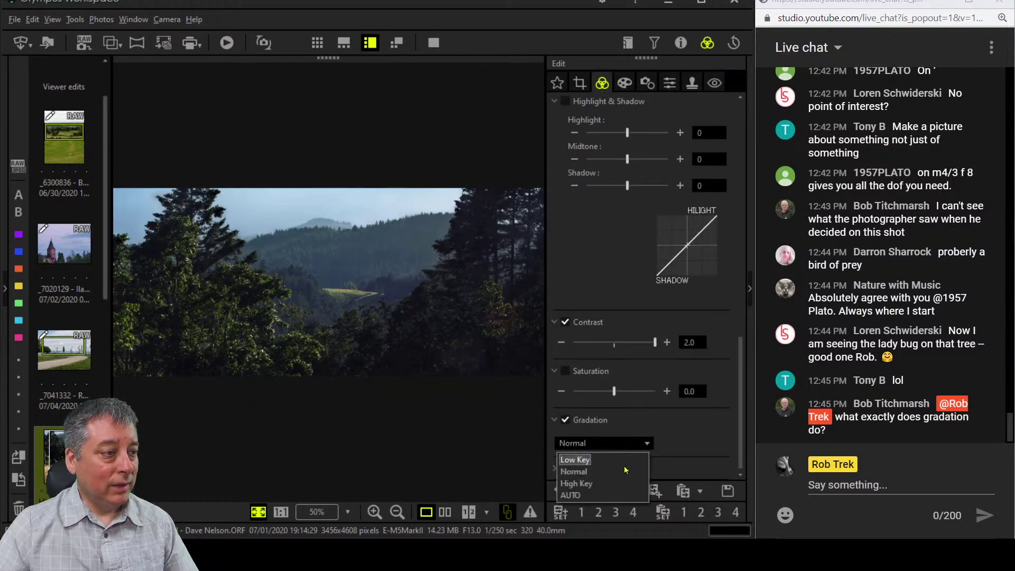
left_click(617, 494)
Lower exposure to 0.3 EV and raise clarity to 44.
scroll(651, 265, "up", 6)
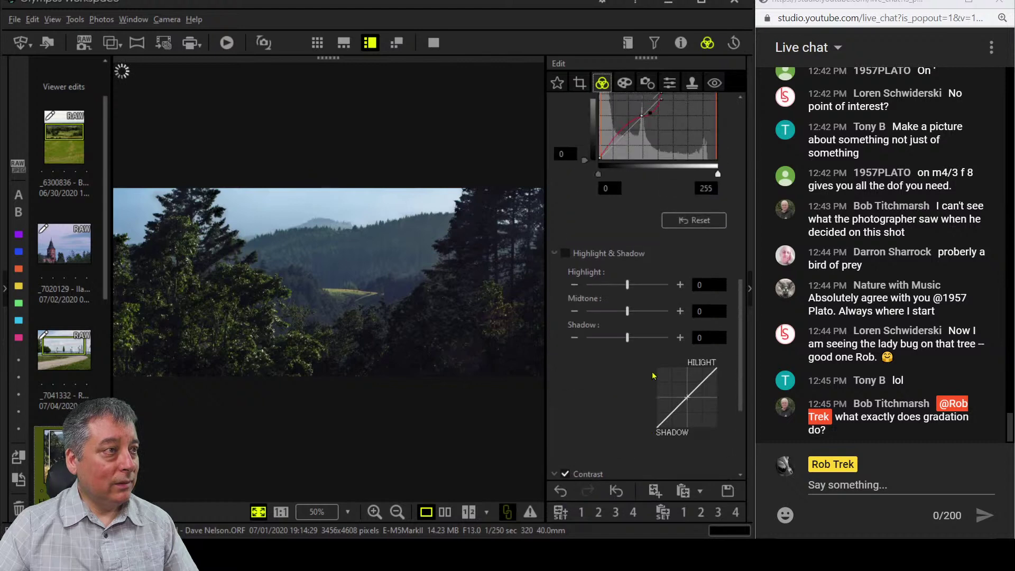
scroll(661, 109, "up", 8)
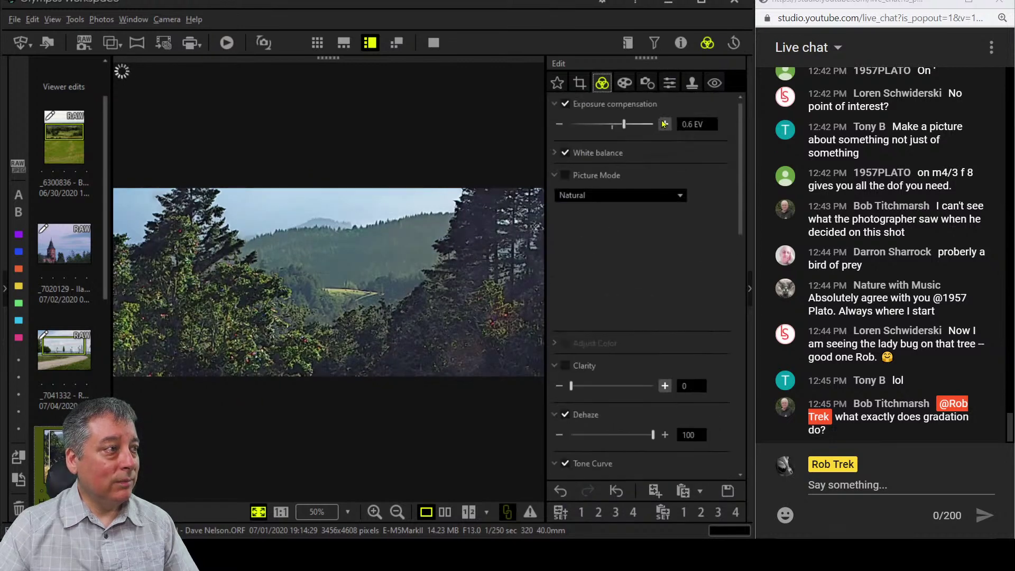
left_click_drag(624, 124, 618, 127)
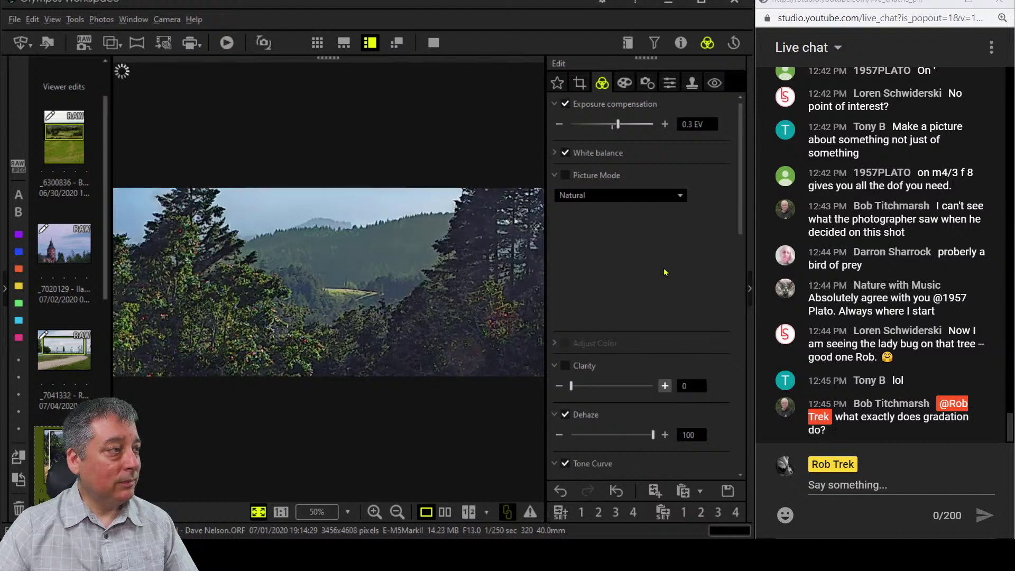
scroll(673, 274, "down", 2)
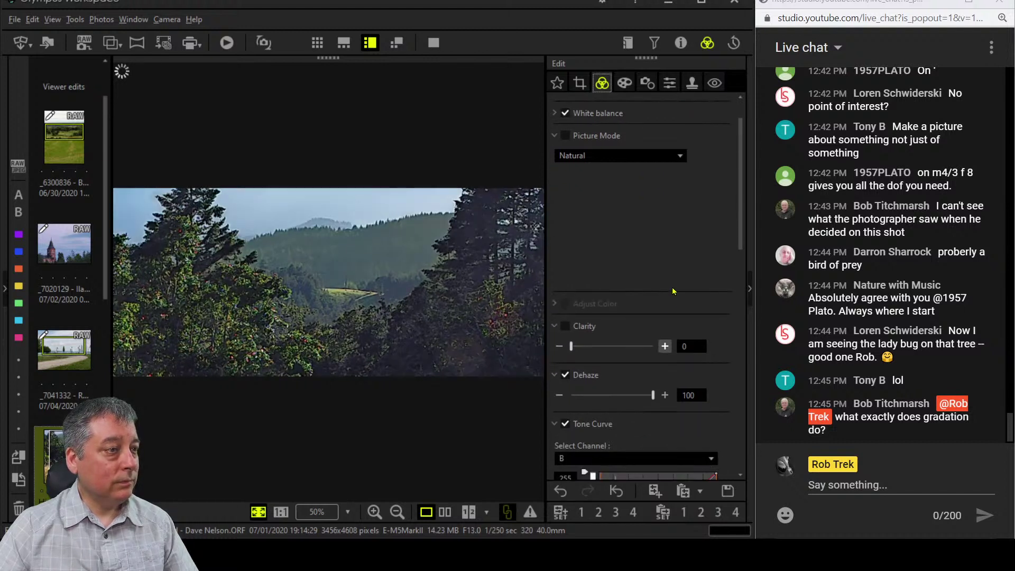
left_click_drag(590, 349, 595, 349)
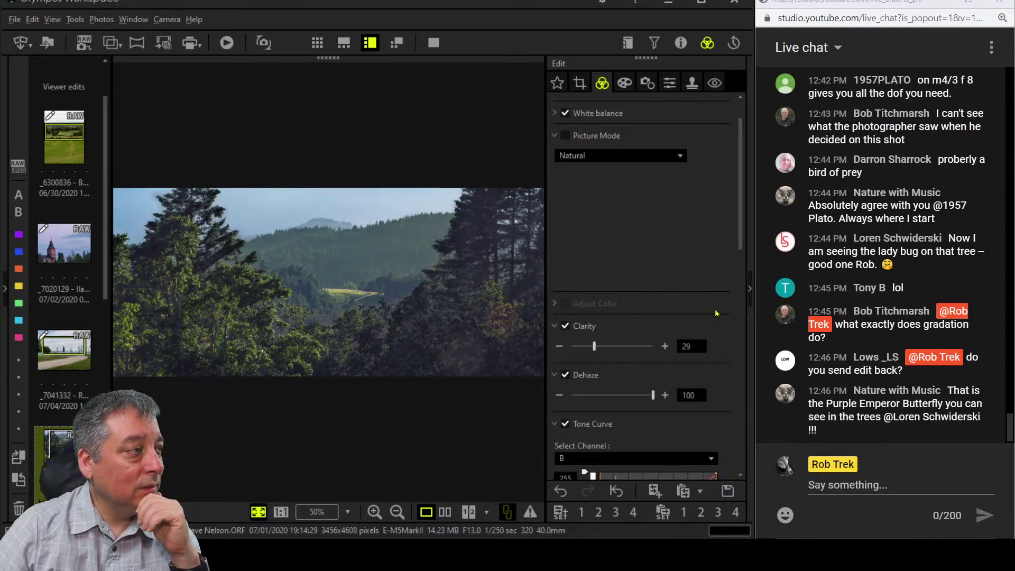
left_click_drag(595, 346, 606, 347)
Reset exposure to 0.0 EV and reopen the crop frame.
scroll(641, 252, "up", 1)
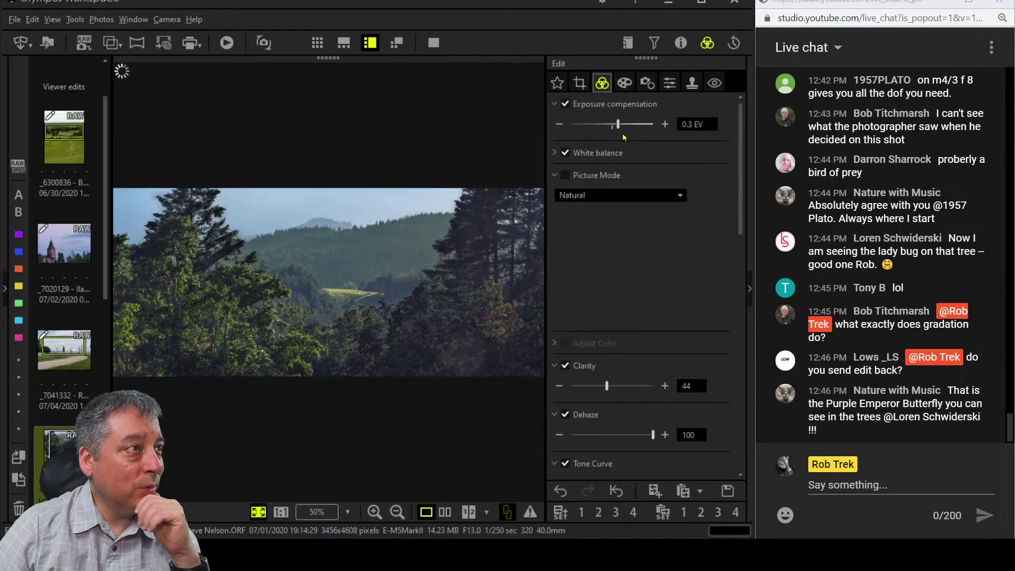
left_click_drag(618, 129, 615, 131)
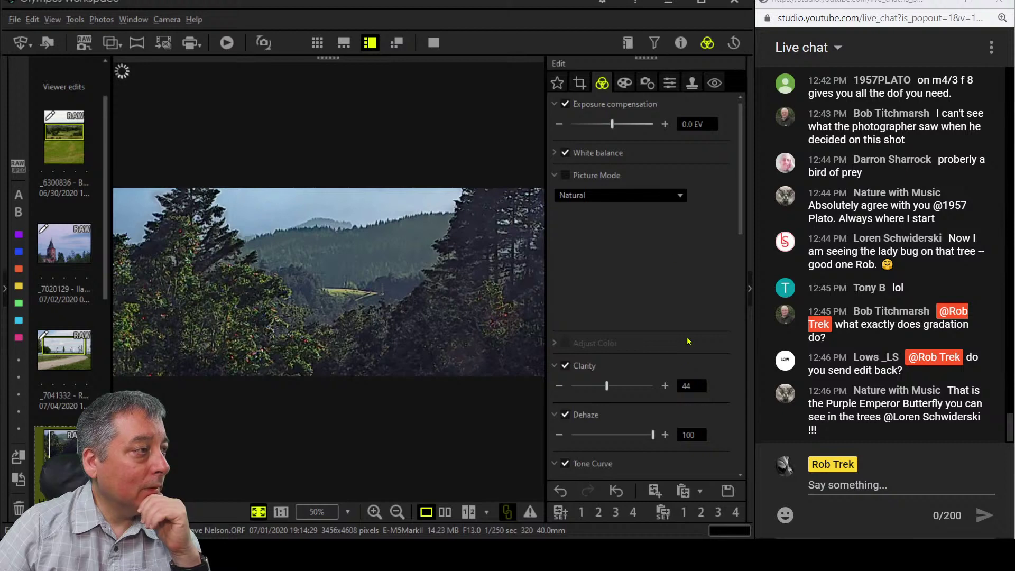
left_click(580, 83)
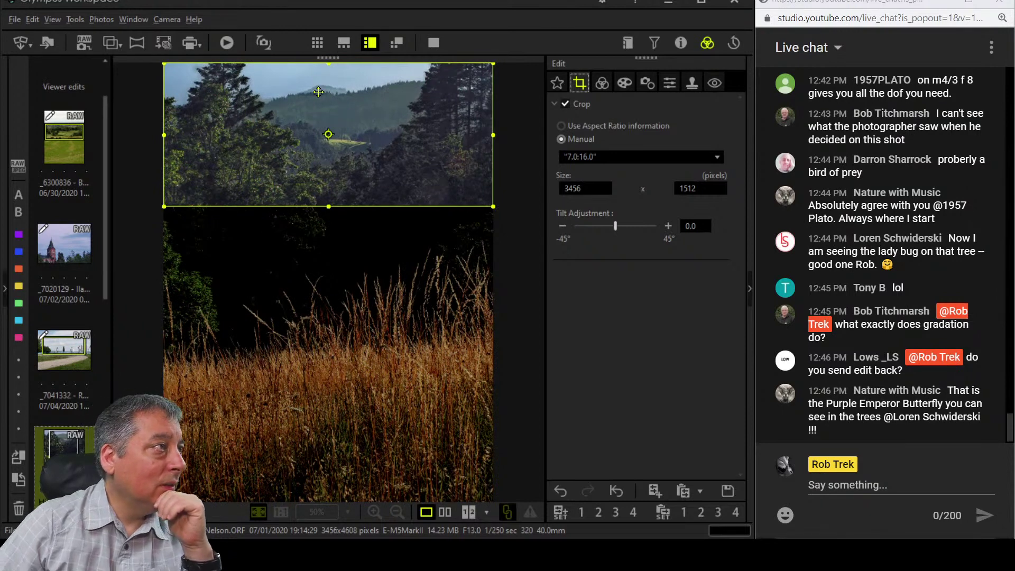
Tighten the crop to 3344 × 1463 pixels and apply it.
left_click_drag(486, 208, 475, 203)
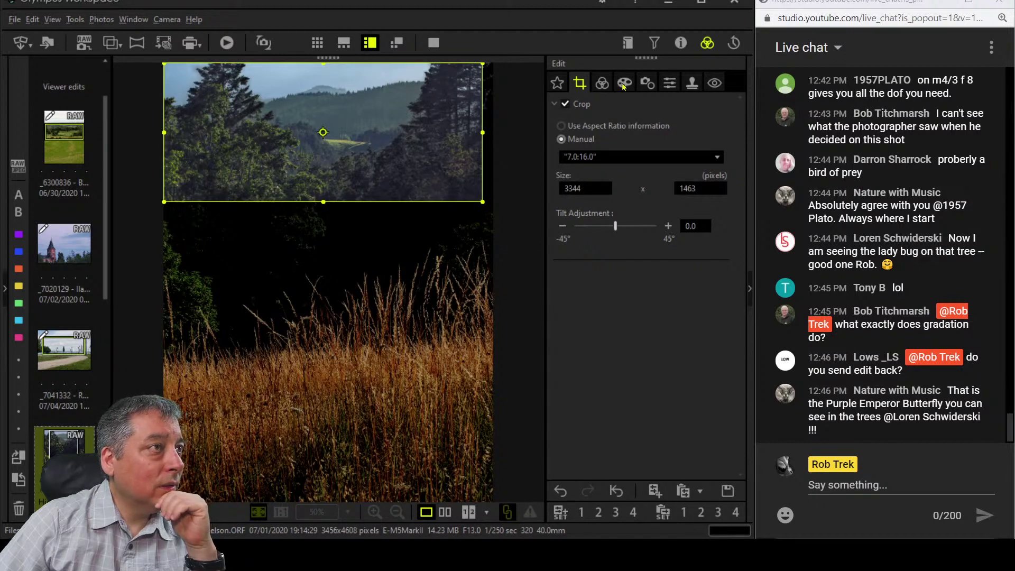
left_click(602, 84)
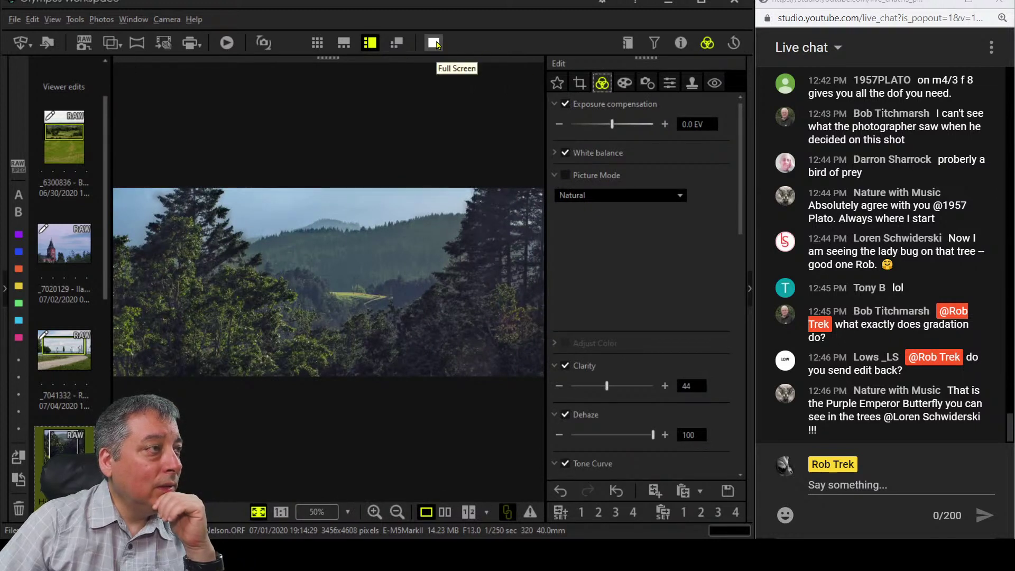
Compare the edit with the original full screen, then raise the blue curve's black input to 16.
left_click(445, 512)
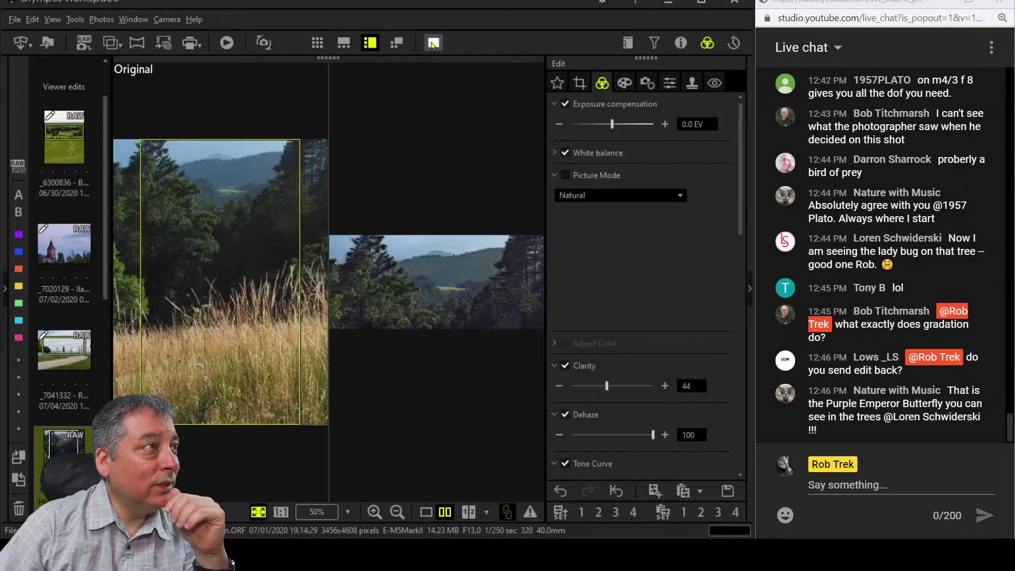
left_click(434, 42)
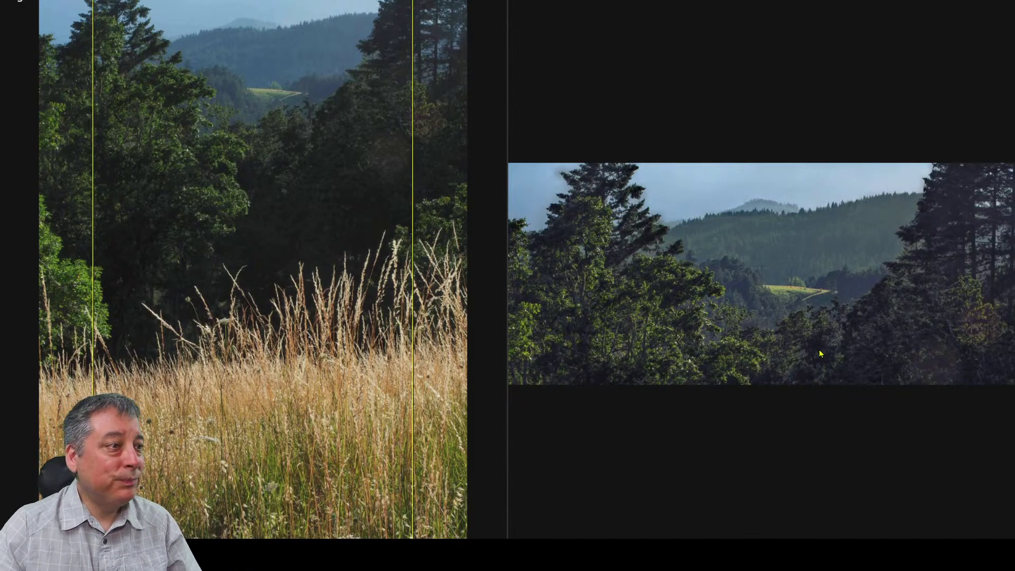
key("Escape")
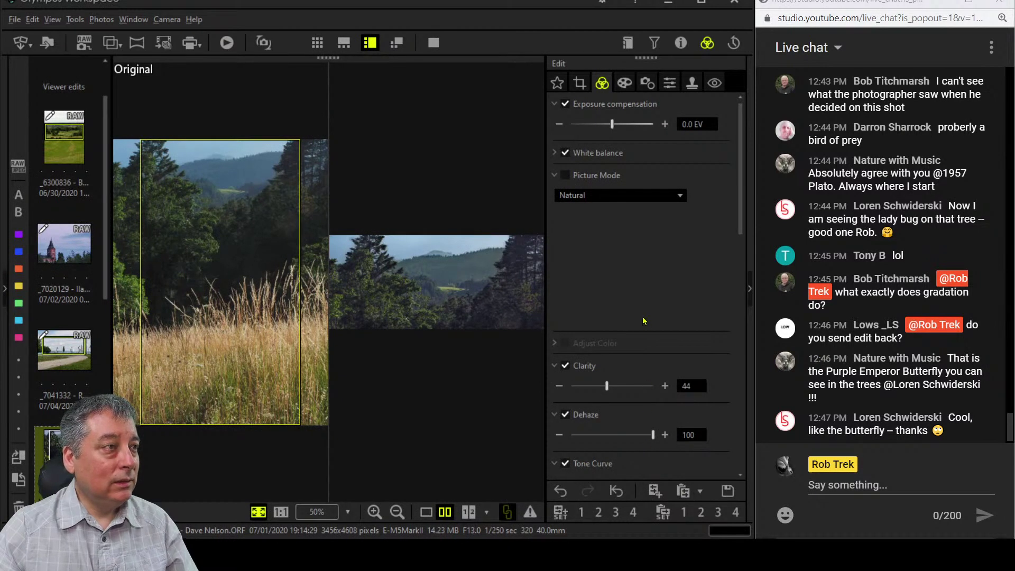
scroll(642, 321, "down", 5)
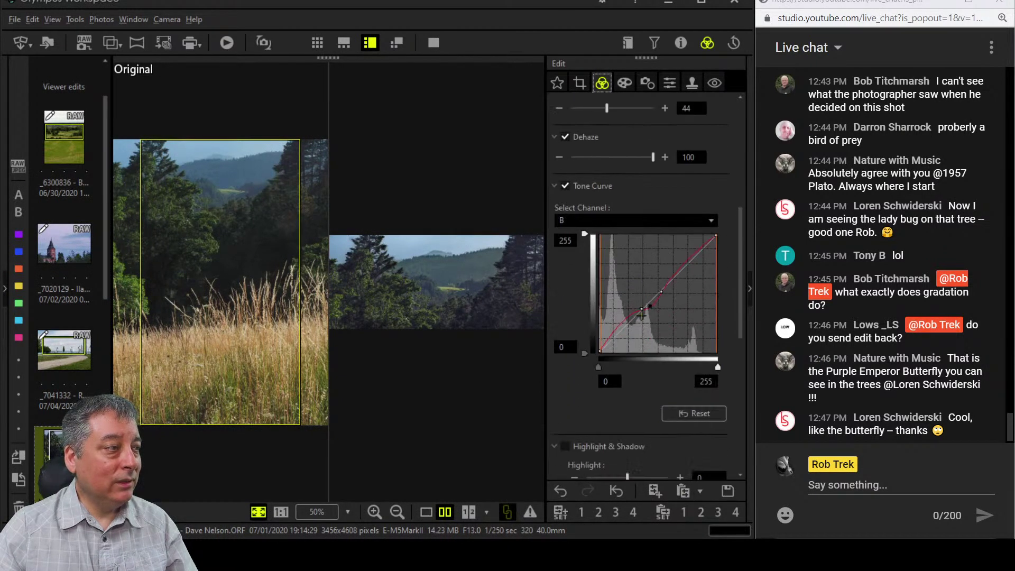
left_click(599, 366)
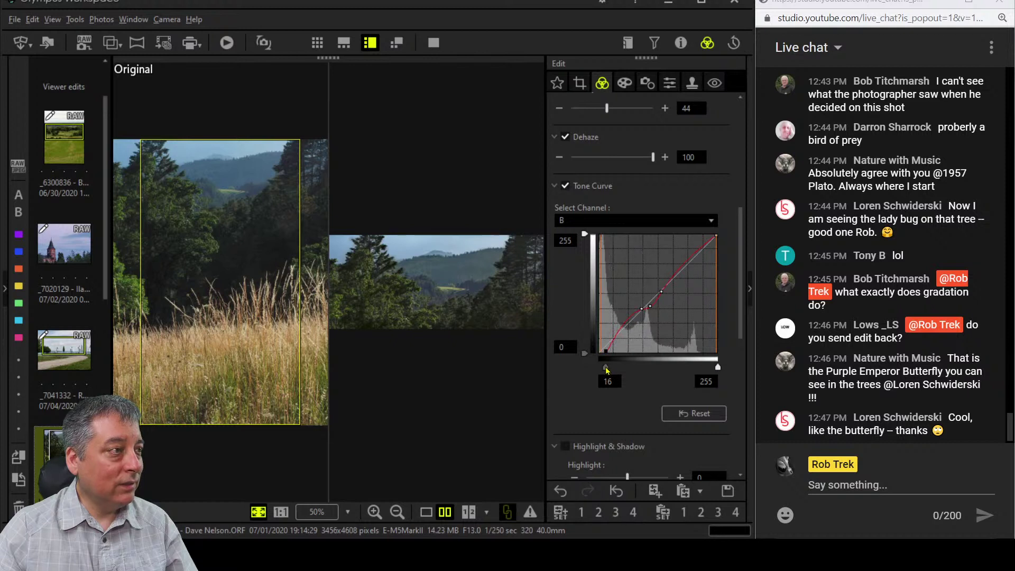
Return to single view and bend the RGB curve with two points, black input at 7.
left_click(428, 514)
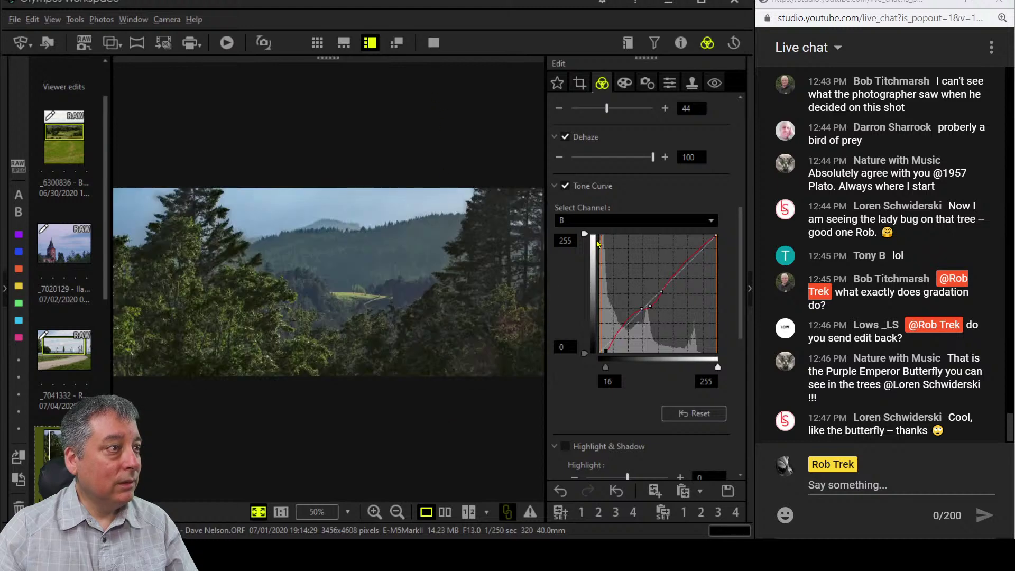
left_click(638, 224)
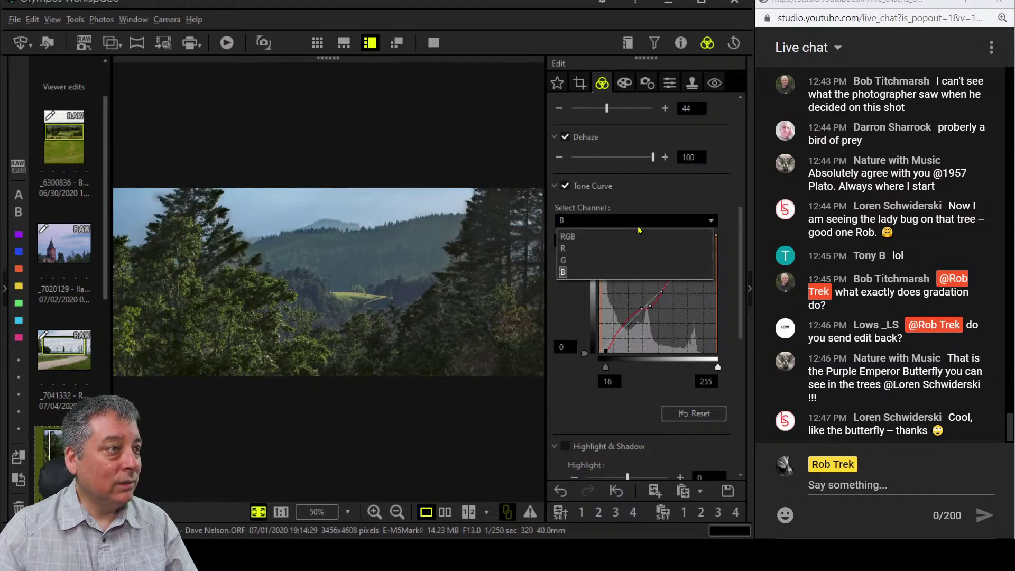
left_click(633, 236)
left_click(598, 367)
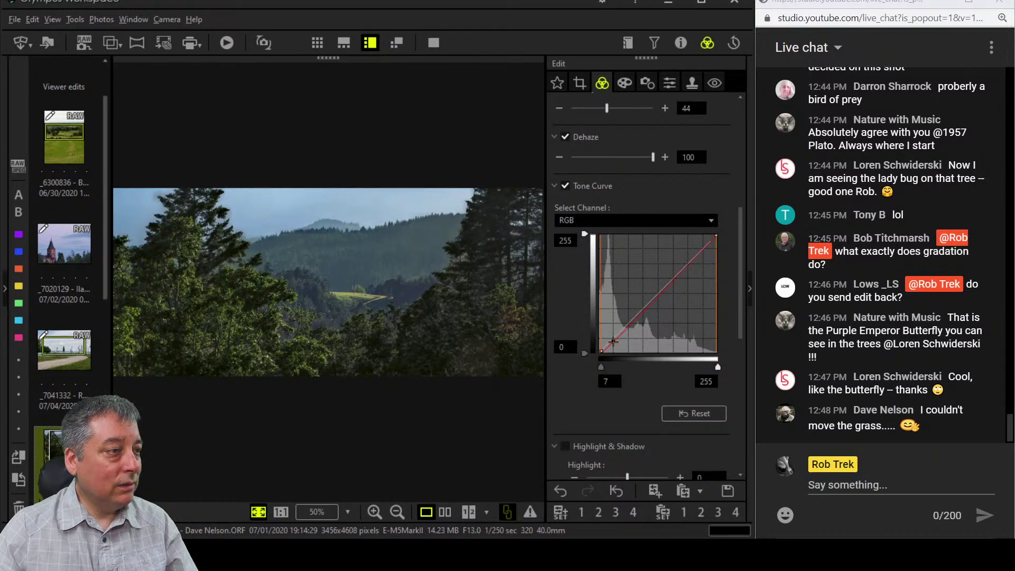
left_click_drag(614, 337, 615, 342)
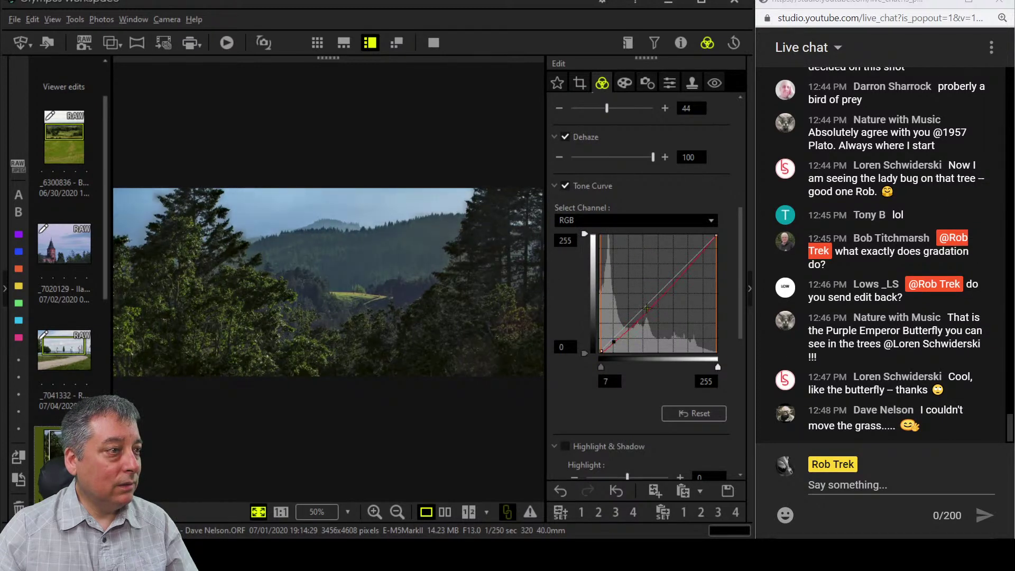
left_click_drag(644, 312, 656, 300)
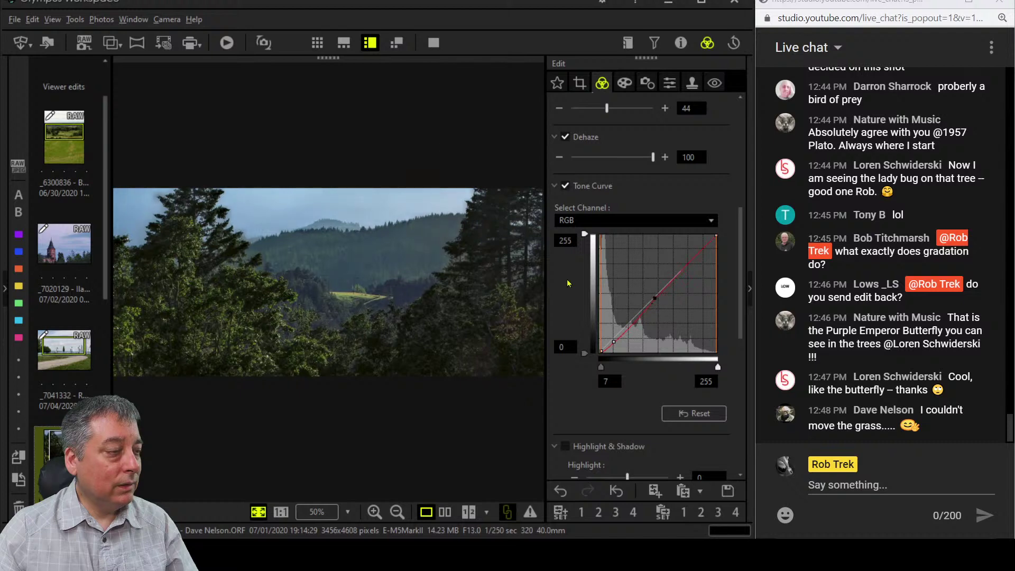
left_click(434, 43)
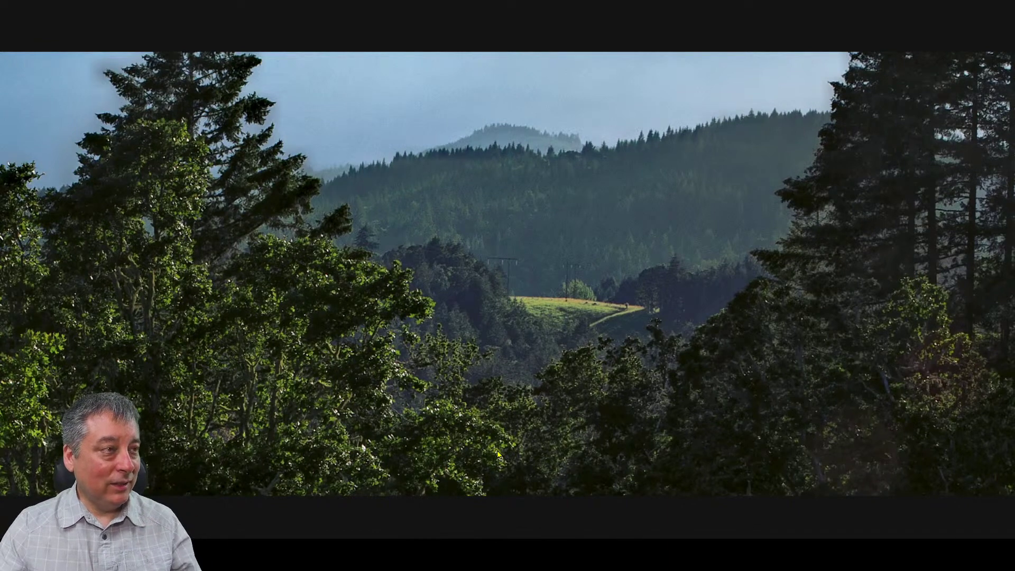
key("Escape")
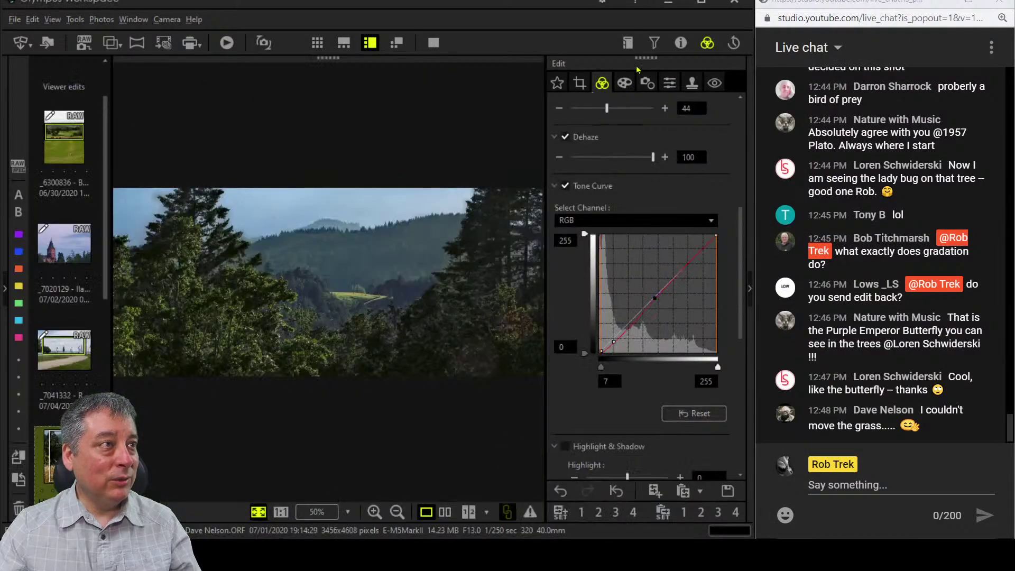
Glance at the Info panel's histogram, then open the Juvenile Starling photo from the filmstrip.
left_click(682, 43)
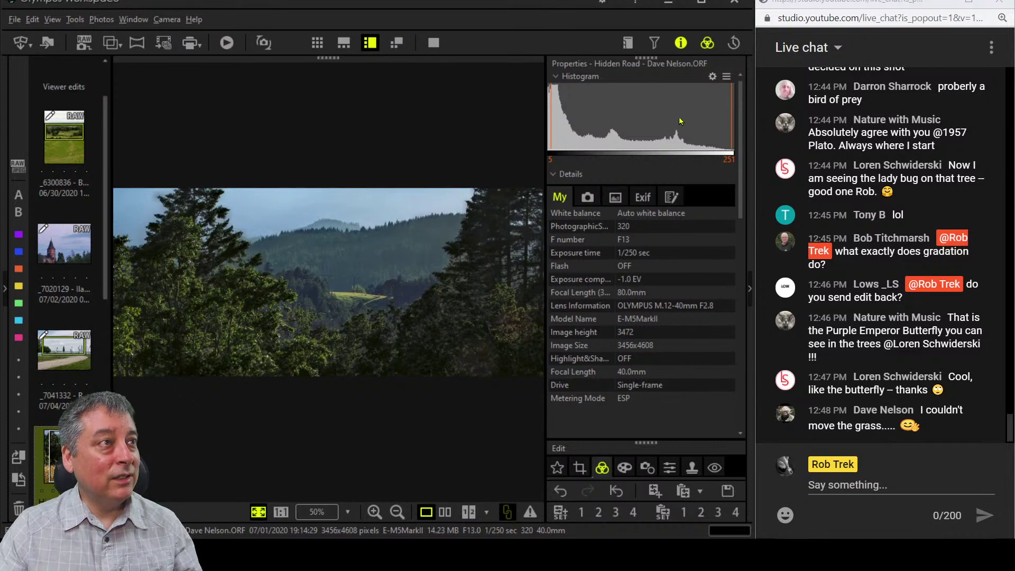
left_click(681, 43)
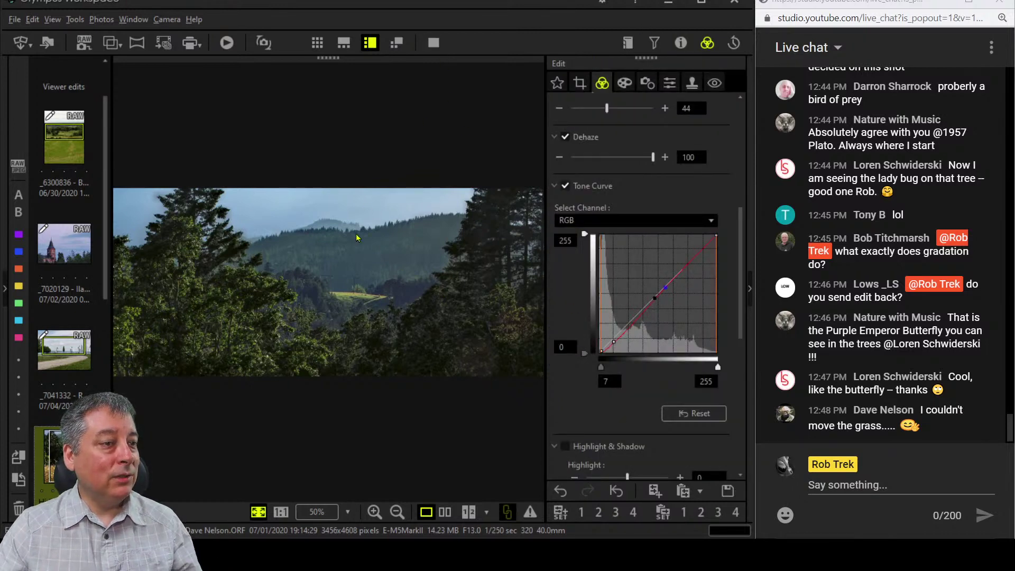
scroll(53, 384, "down", 5)
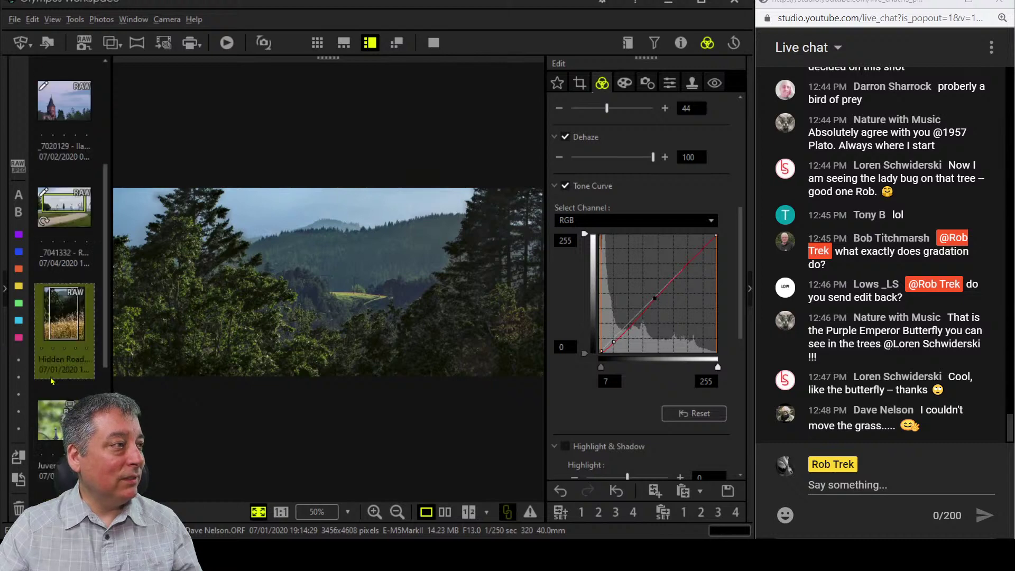
left_click(64, 288)
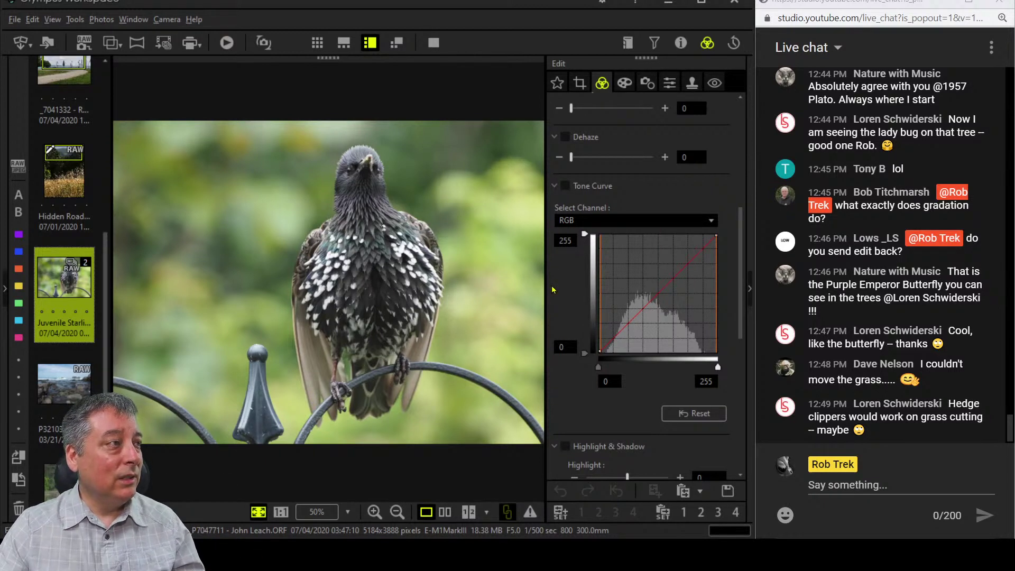
Set the Crop tool's Tilt Adjustment to 2.9°, giving a 4784 x 3588 crop.
left_click(581, 85)
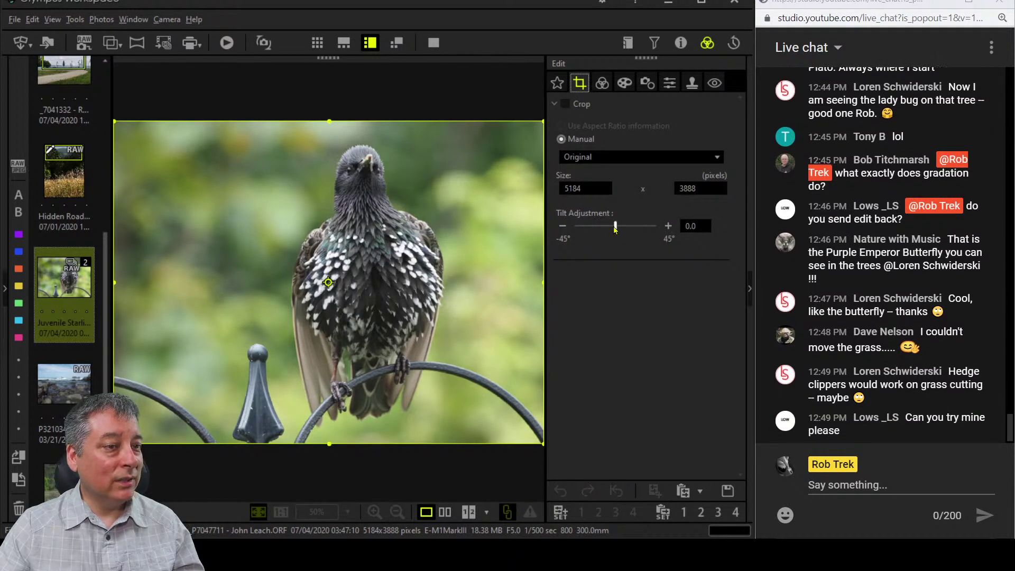
left_click_drag(615, 228, 618, 227)
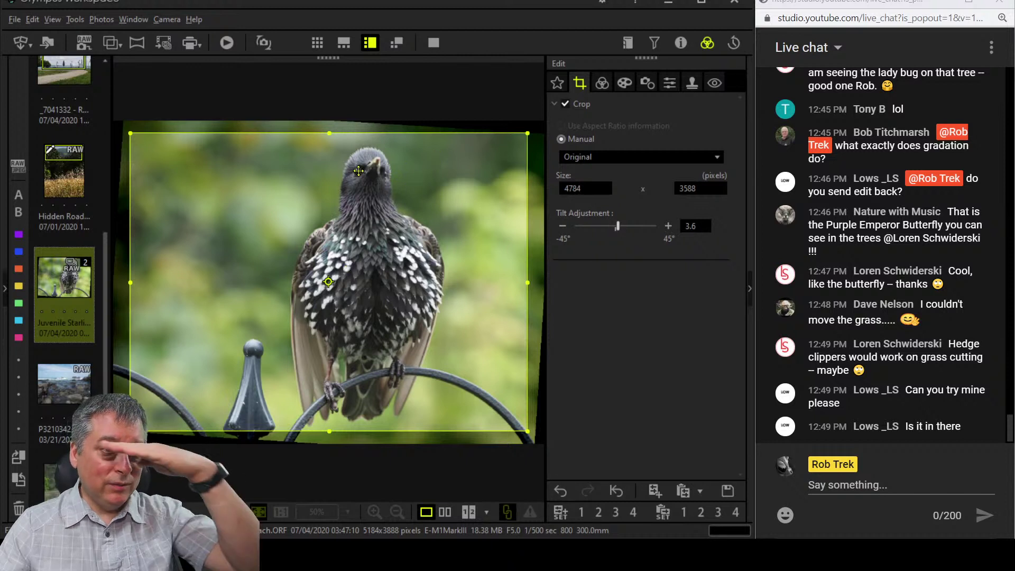
left_click(563, 226)
left_click(562, 226)
left_click(563, 226)
left_click(563, 226)
left_click(563, 227)
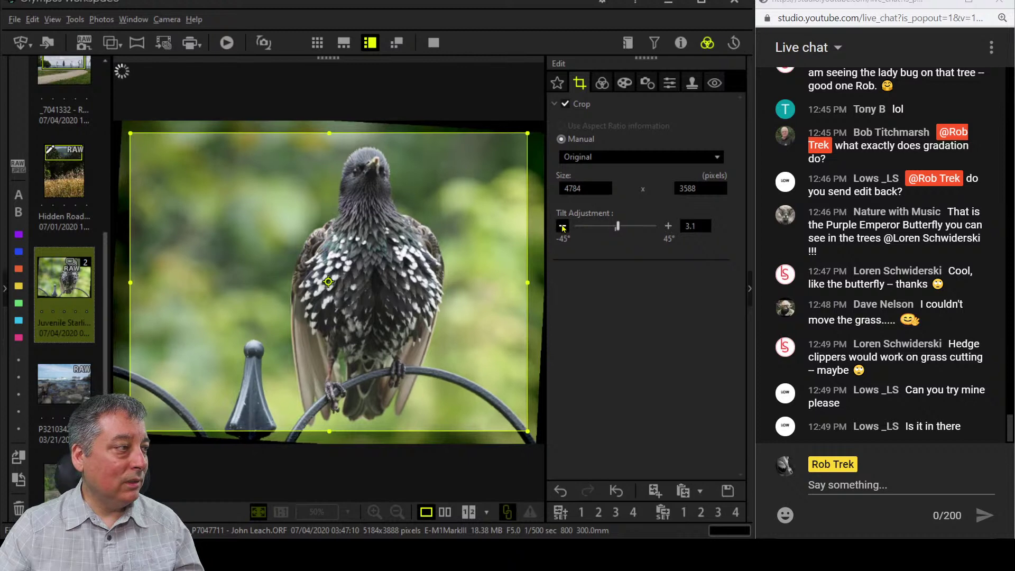
left_click(562, 226)
left_click(563, 226)
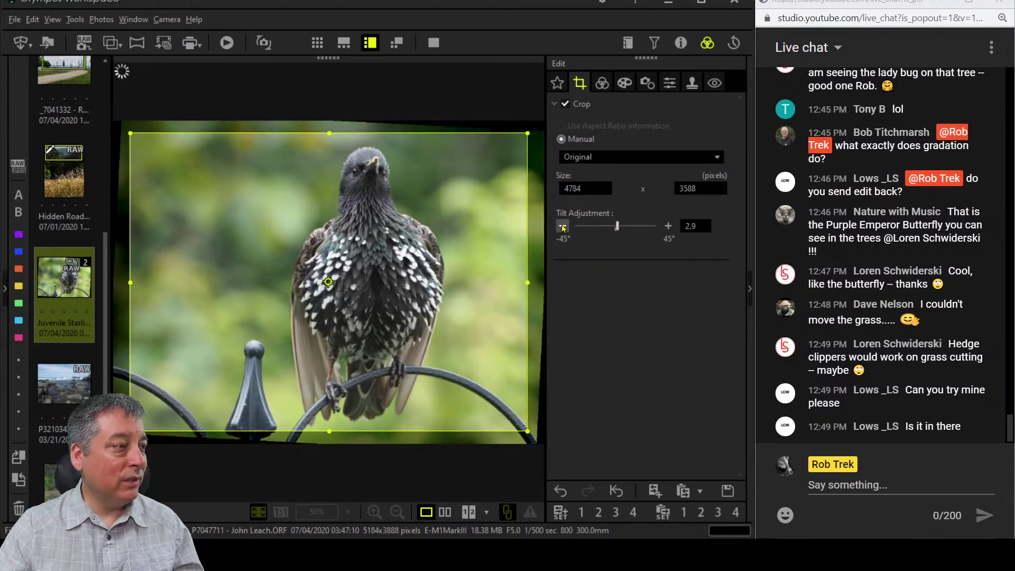
left_click(605, 86)
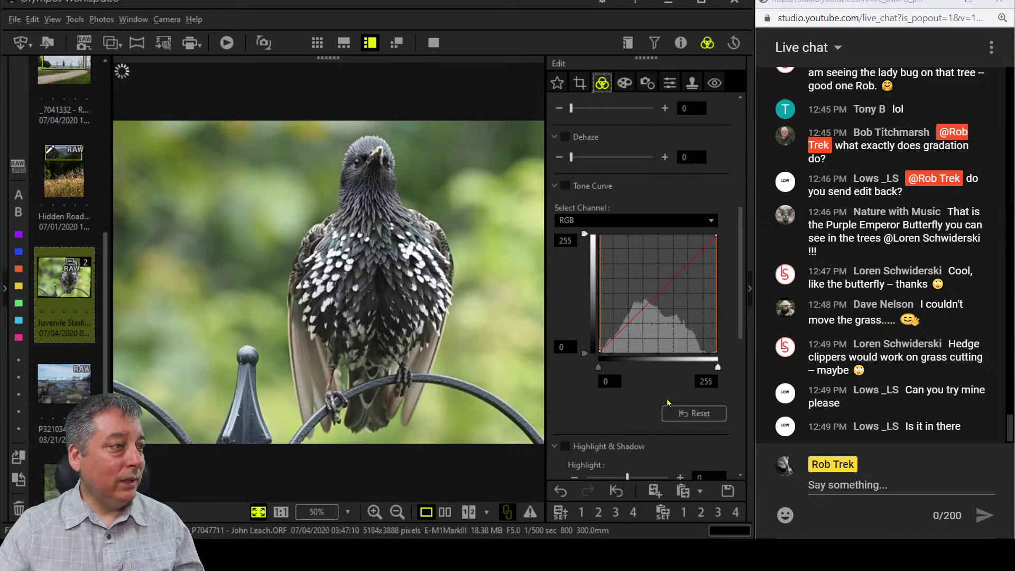
Pin a tone-curve midpoint, pull the lower curve down to darken shadows, and set Dehaze to 23.
left_click(657, 294)
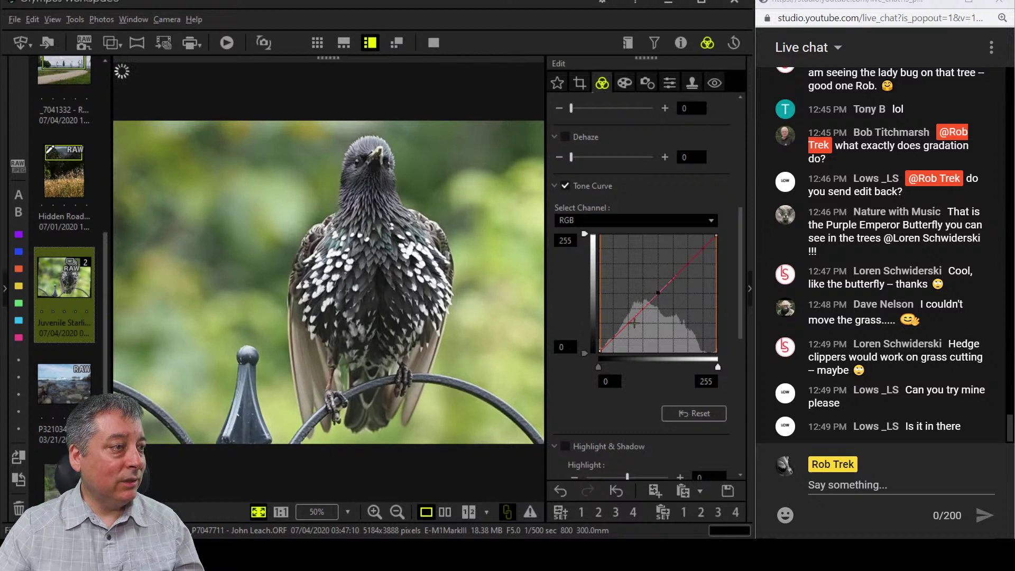
left_click_drag(621, 333, 623, 339)
scroll(578, 219, "up", 1)
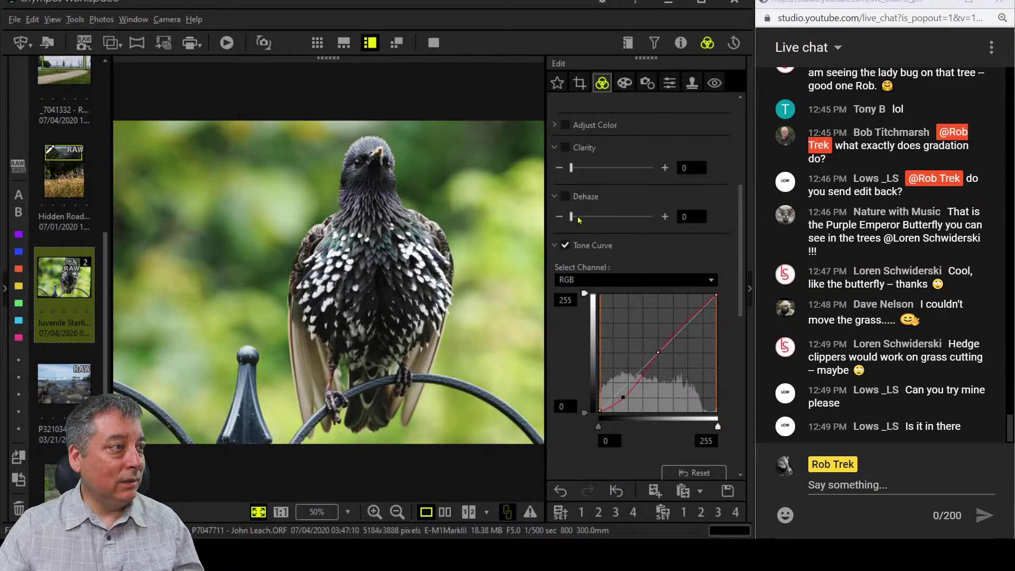
left_click_drag(571, 216, 590, 217)
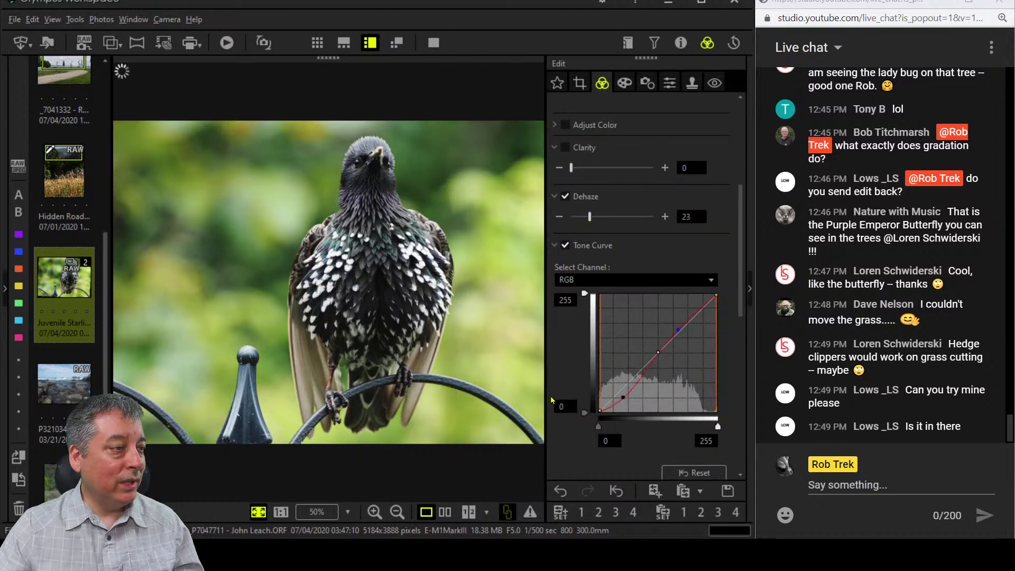
scroll(576, 381, "up", 3)
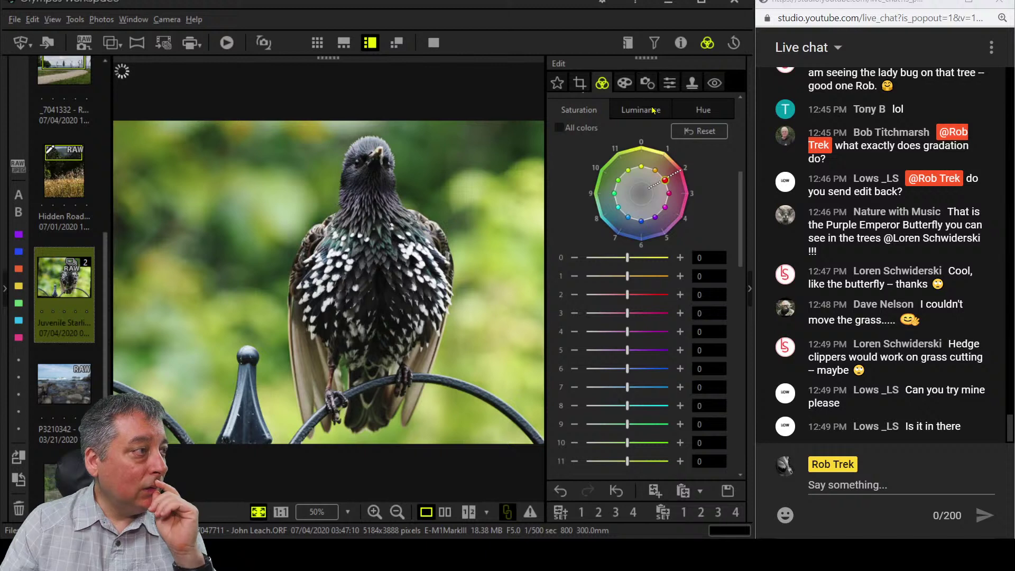
Check the feathers at 1:1, then raise Color Equalizer saturation of colours 8 and 0 to 7.
left_click(357, 237)
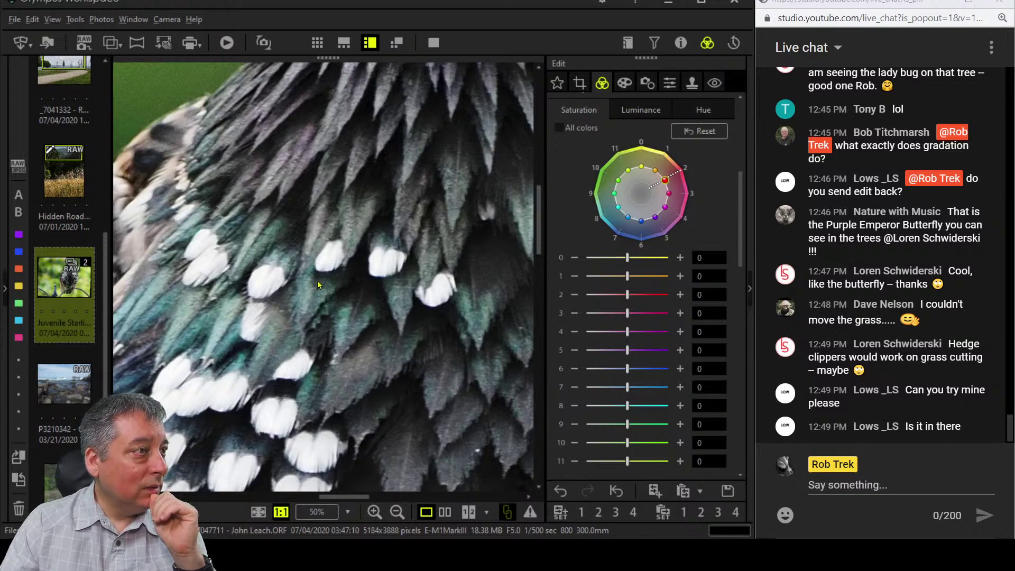
left_click(391, 237)
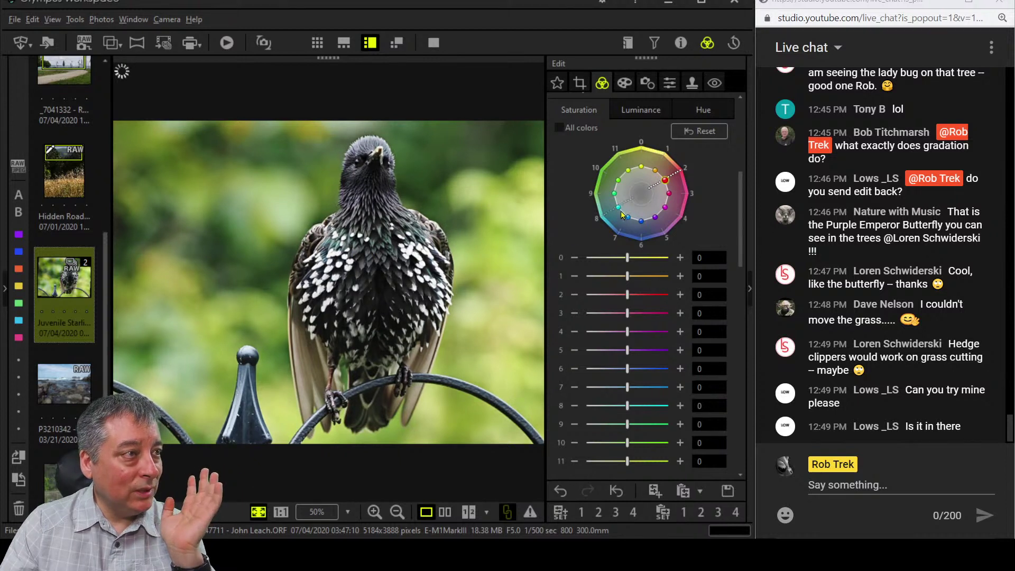
left_click_drag(621, 213, 601, 222)
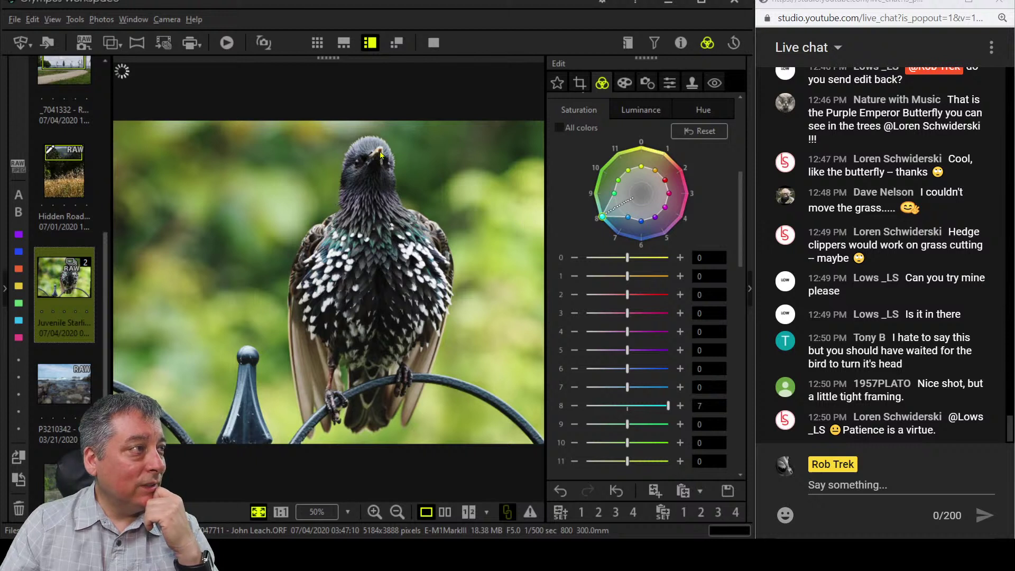
left_click_drag(642, 168, 642, 148)
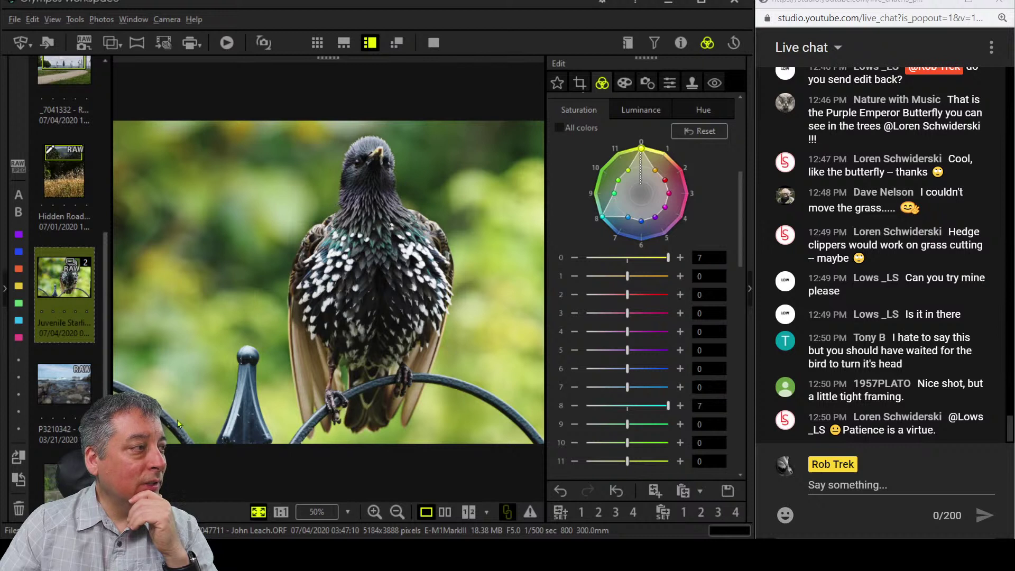
left_click(580, 82)
left_click(591, 156)
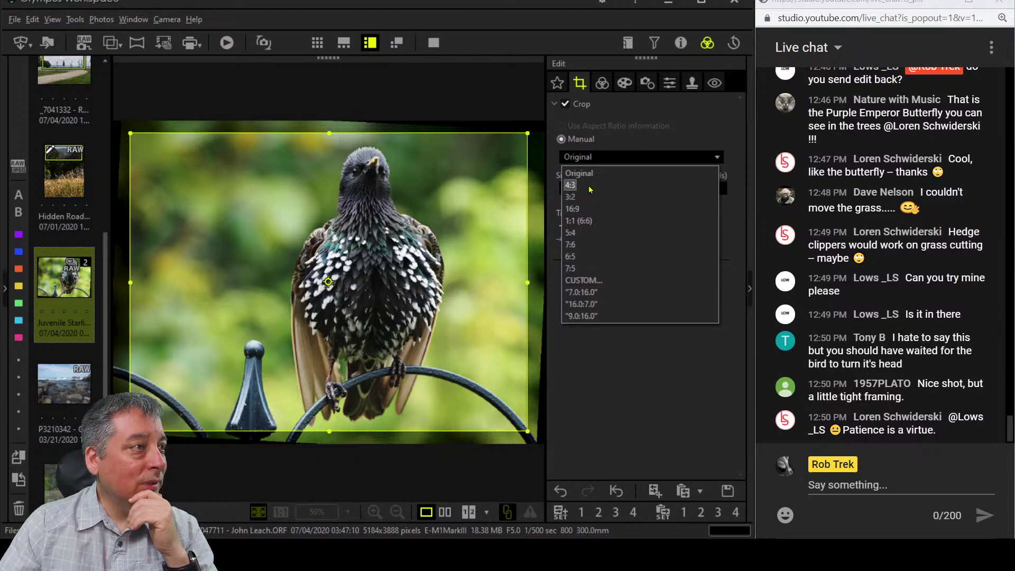
Set a custom 3:4 crop aspect ratio.
left_click(597, 284)
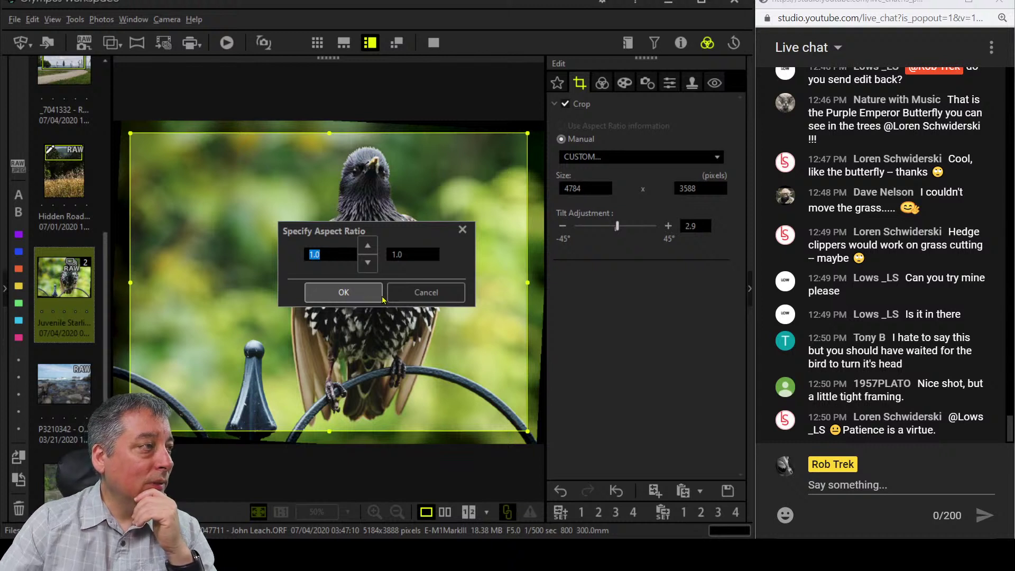
type("3")
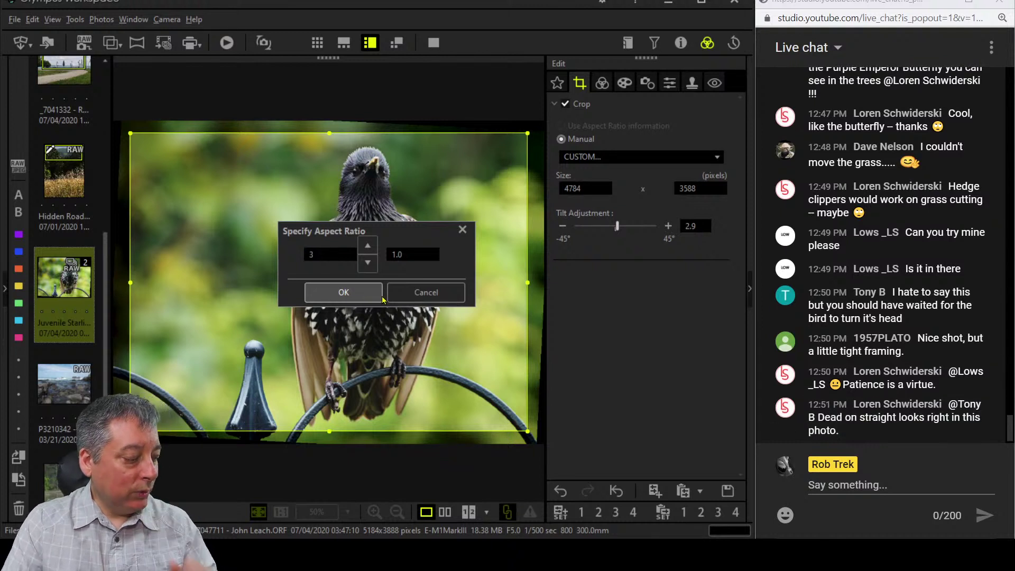
key("Tab")
type("4")
key("Return")
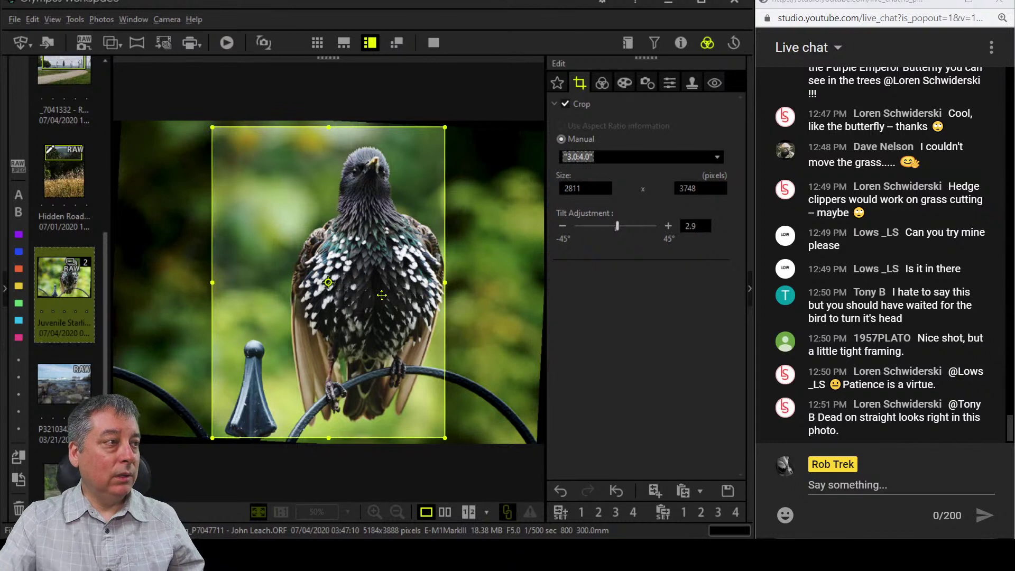
Position and resize the crop frame around the bird to about 2800 x 3731 pixels.
left_click(400, 294)
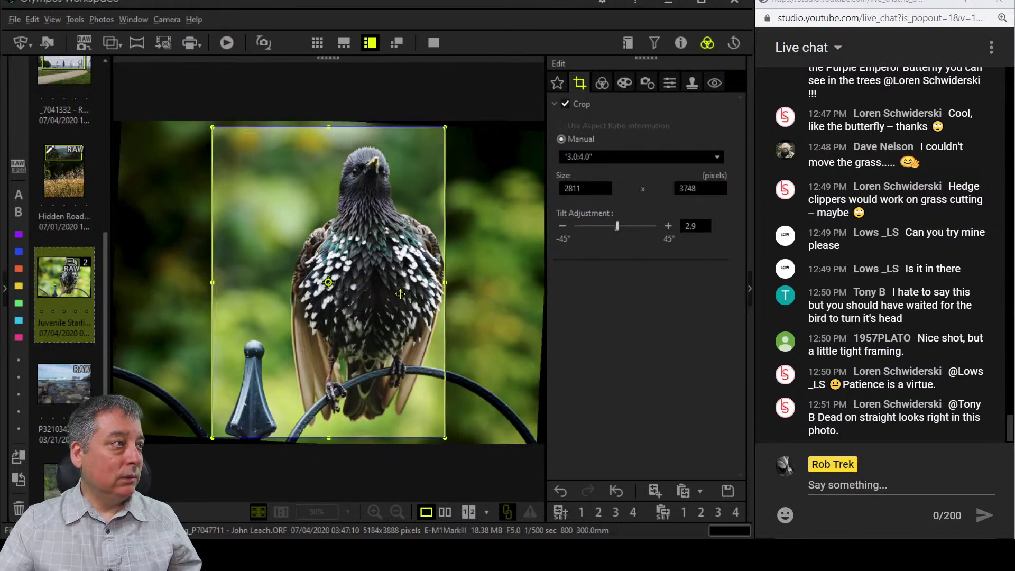
key("Right")
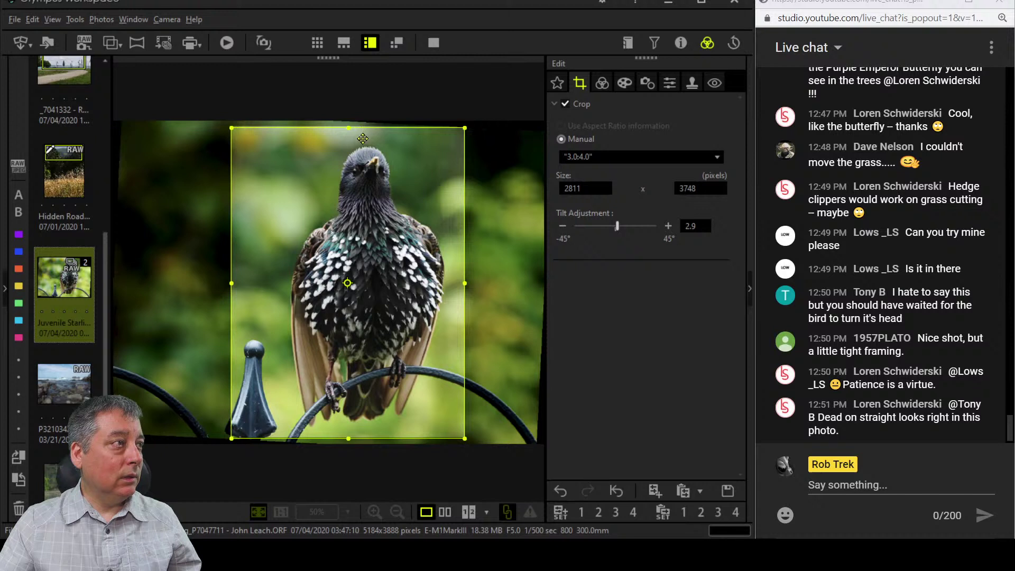
left_click_drag(349, 132, 349, 134)
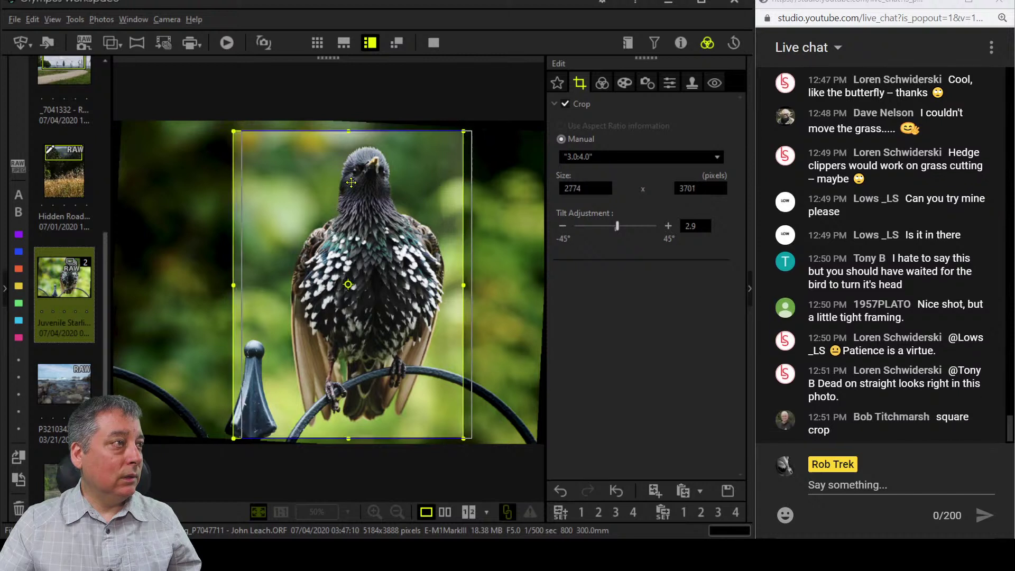
left_click_drag(363, 181, 360, 177)
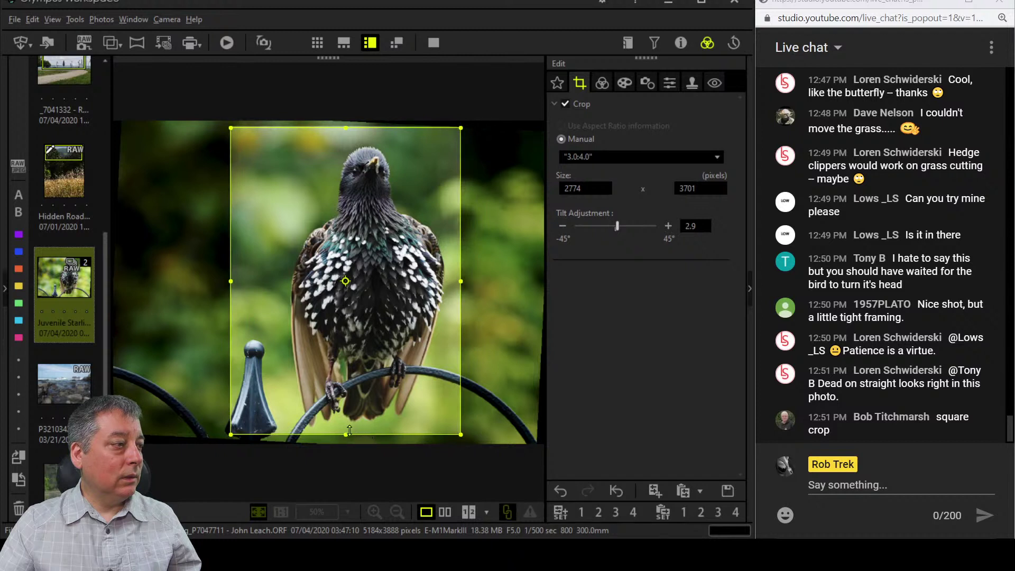
left_click_drag(349, 430, 349, 440)
left_click_drag(232, 429, 228, 437)
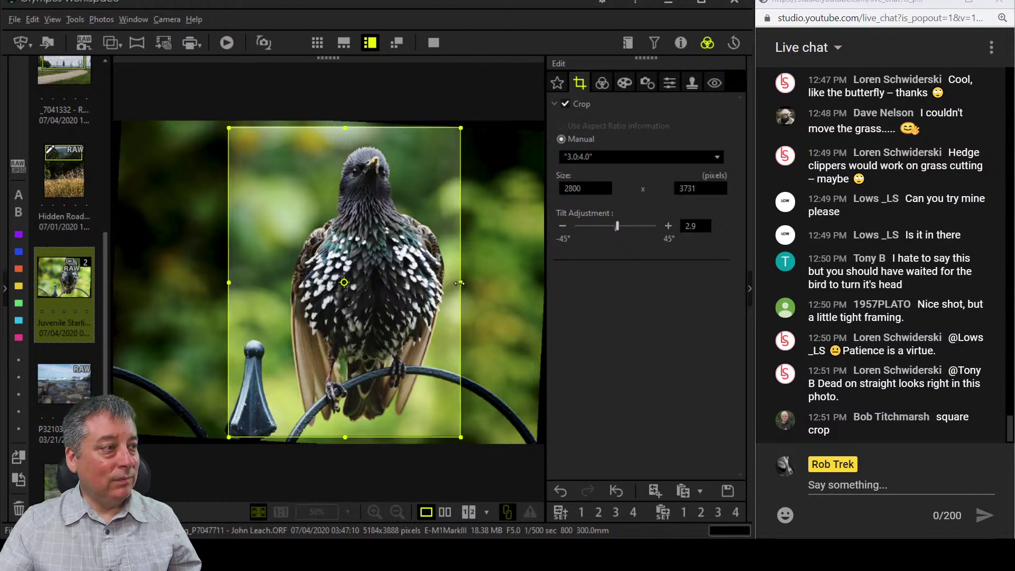
left_click_drag(459, 283, 460, 283)
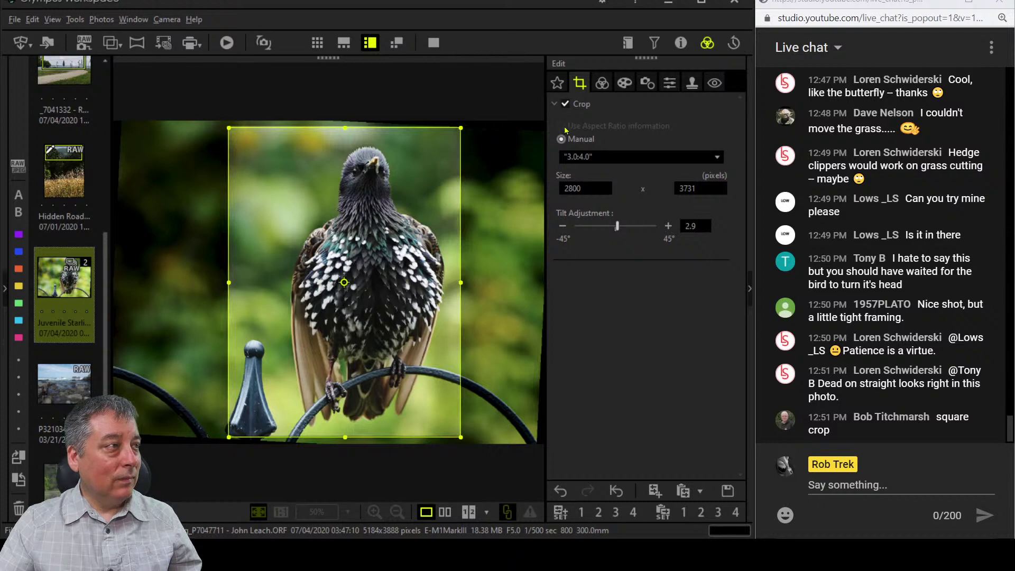
Raise hue band 7's saturation to 5 and set Clarity to 17.
left_click(603, 83)
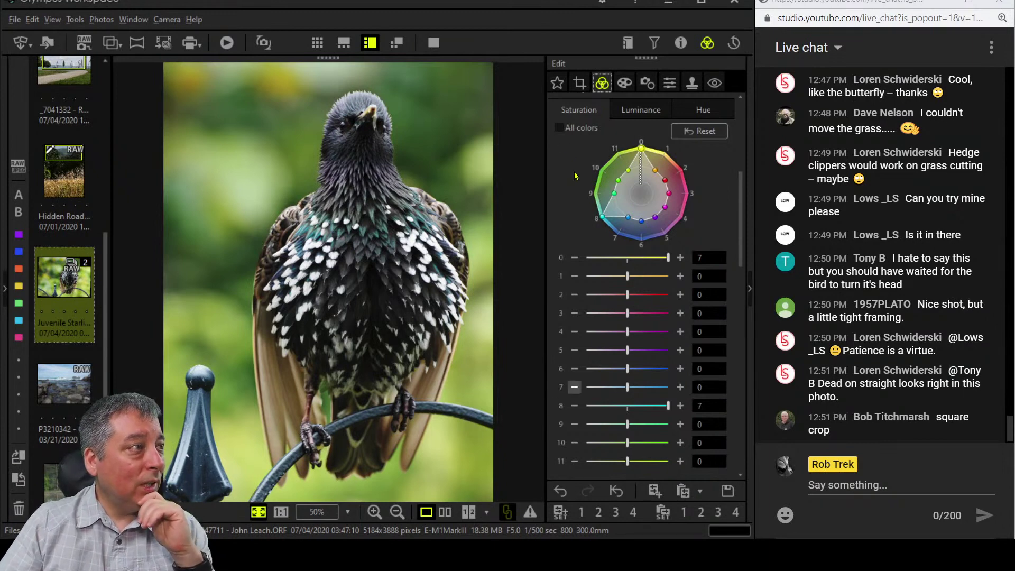
scroll(576, 176, "down", 2)
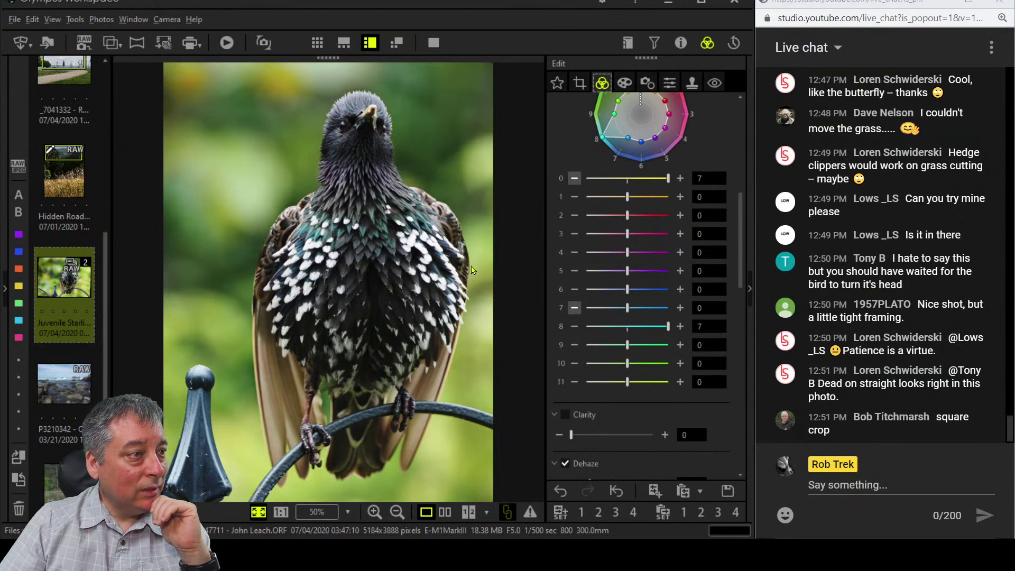
scroll(560, 273, "up", 2)
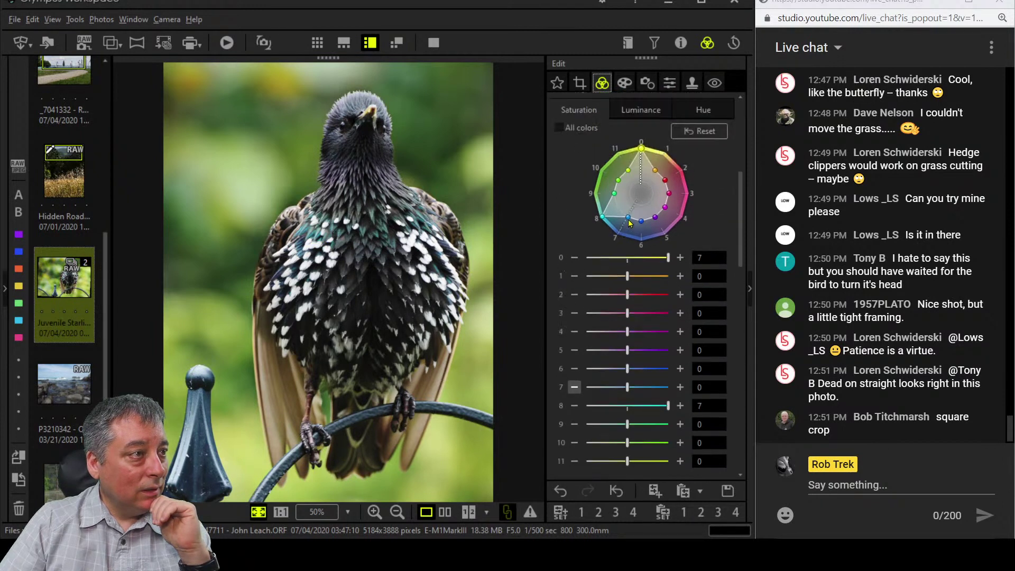
left_click_drag(629, 223, 623, 230)
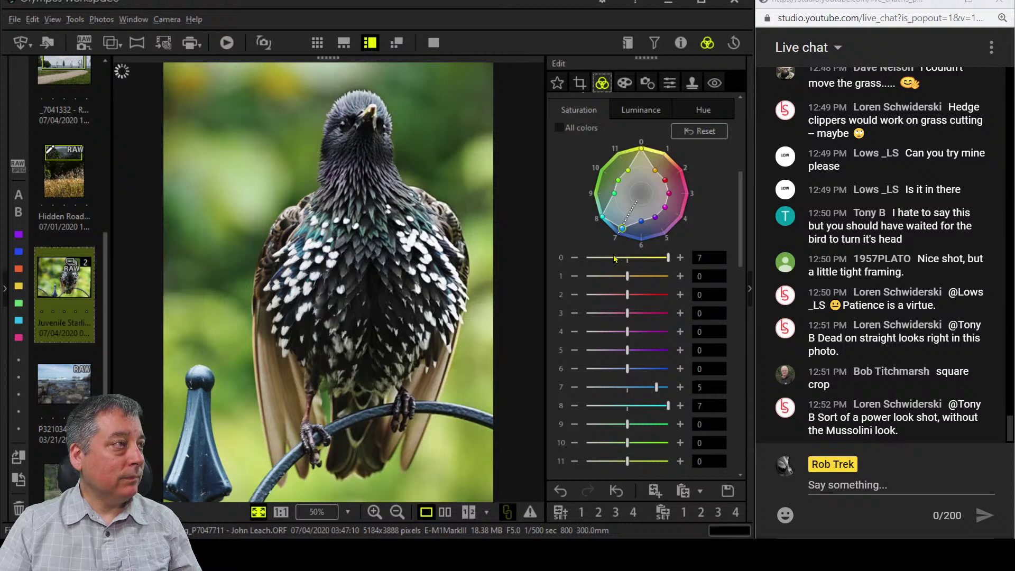
scroll(557, 238, "down", 5)
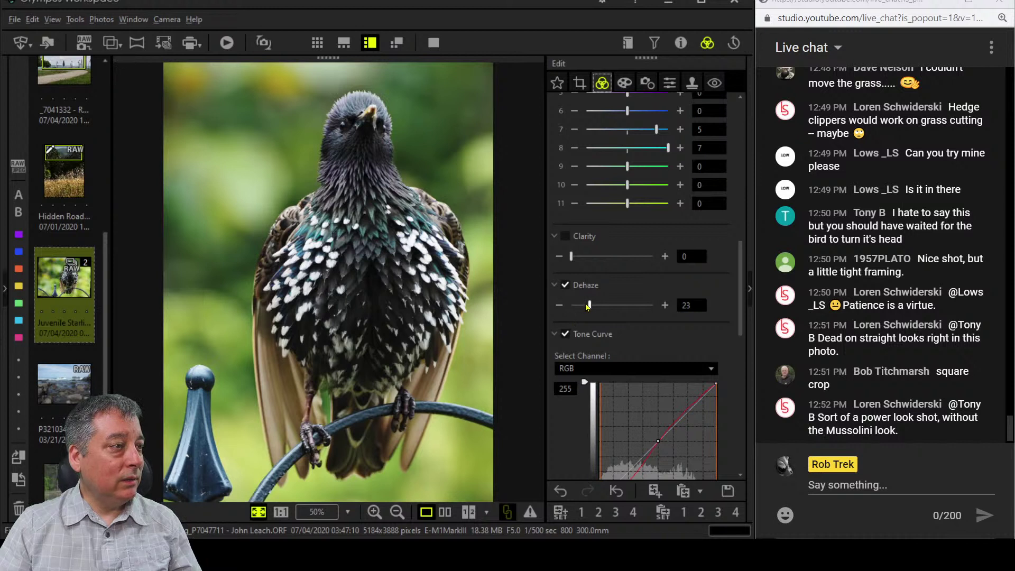
left_click_drag(572, 257, 586, 261)
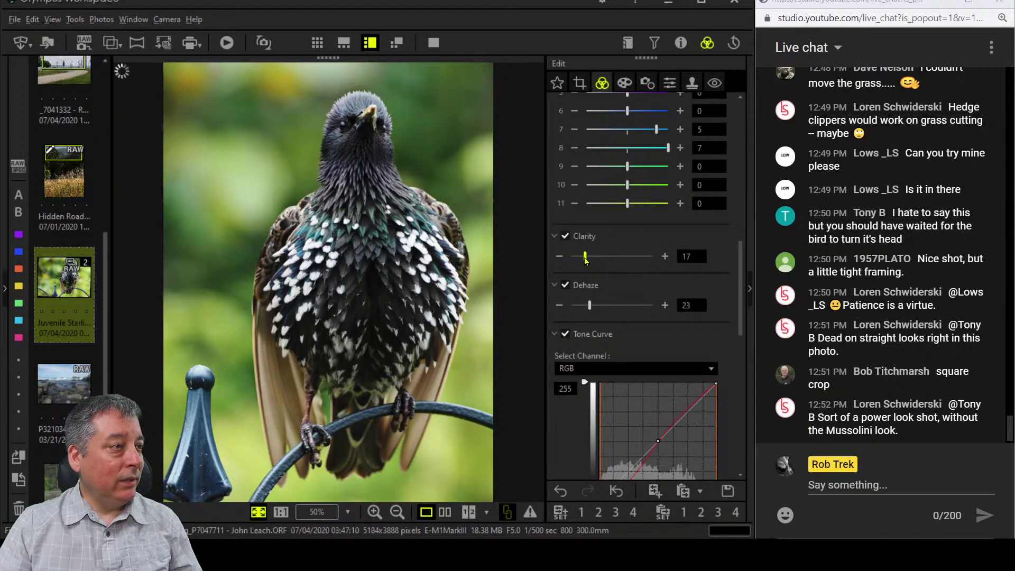
Set Sharpness to 2.0 in the Detail tab, leaving the noise filter off.
left_click(670, 83)
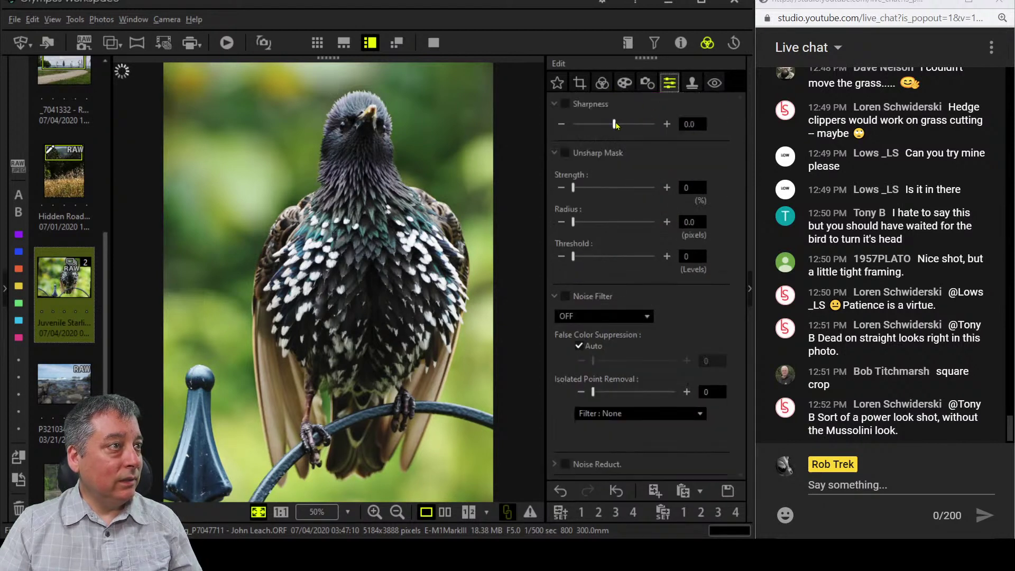
left_click_drag(616, 125, 668, 125)
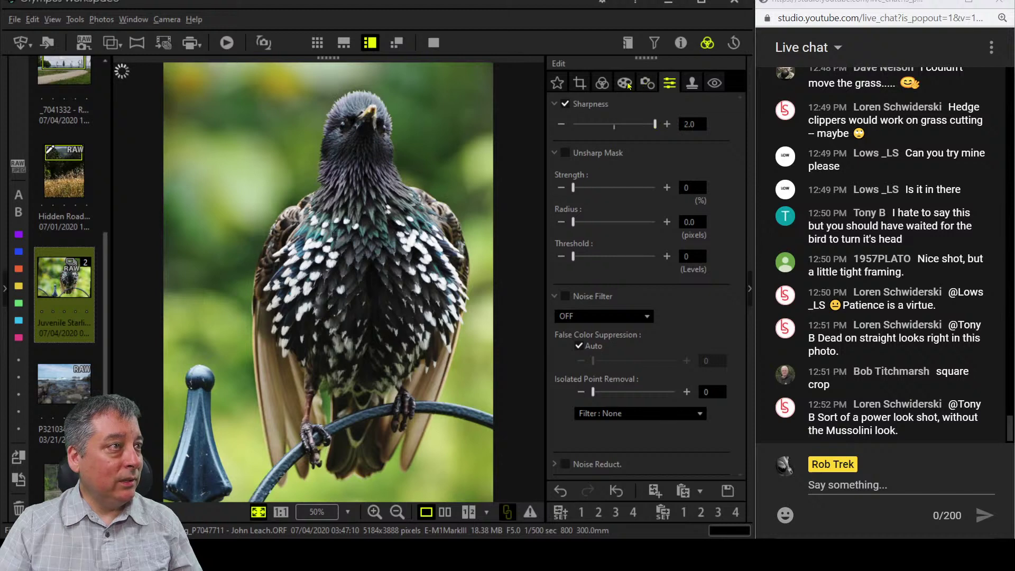
left_click(587, 318)
left_click(591, 333)
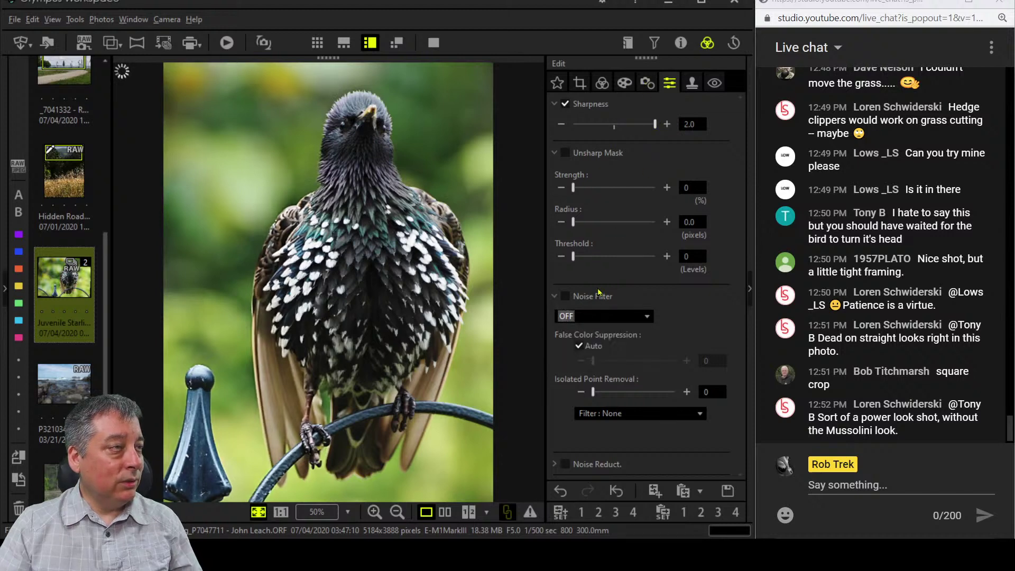
left_click(624, 84)
left_click(602, 83)
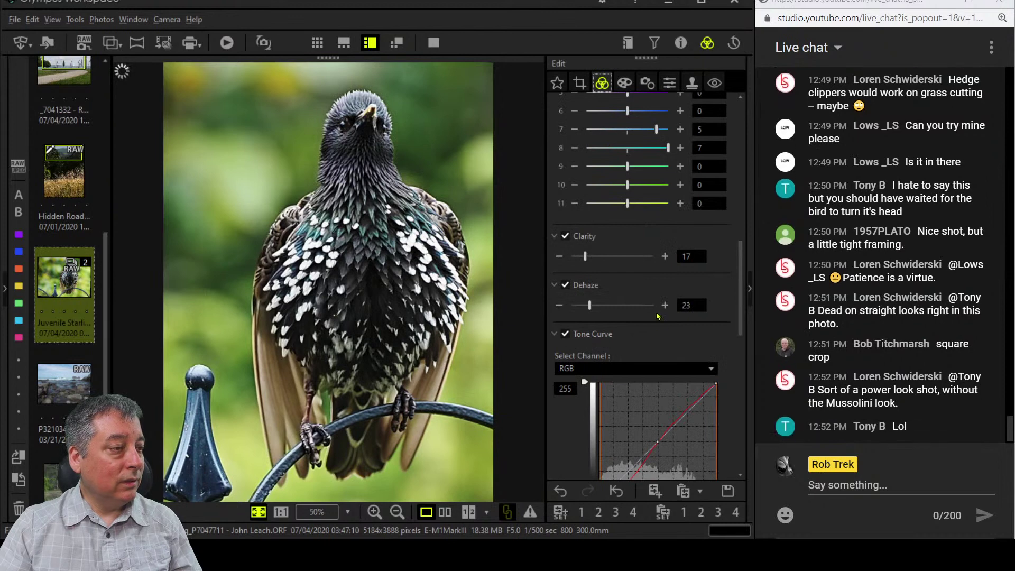
Switch the tone curve to the B channel and add two control points, checking at 1:1.
scroll(659, 323, "down", 5)
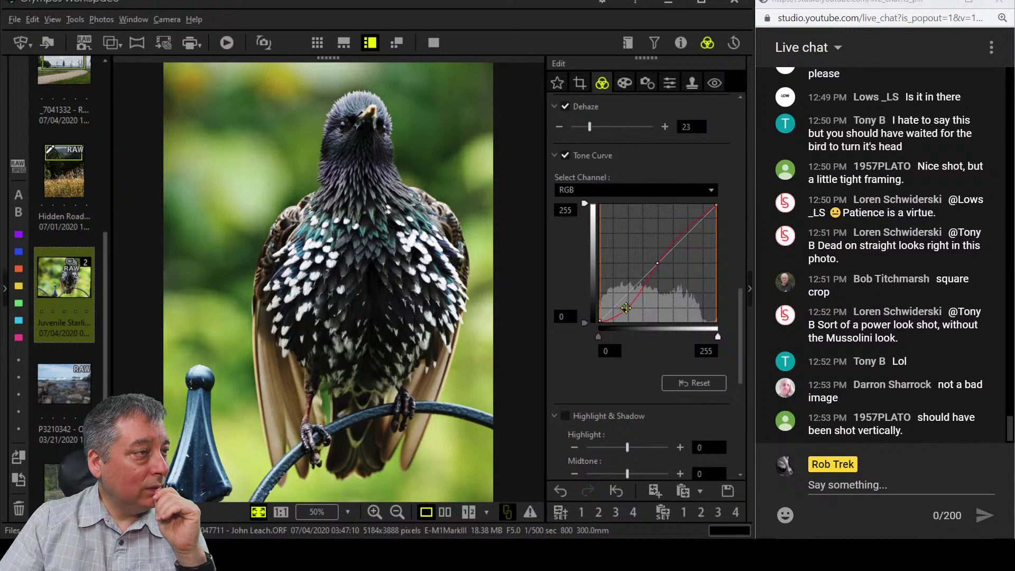
left_click(623, 191)
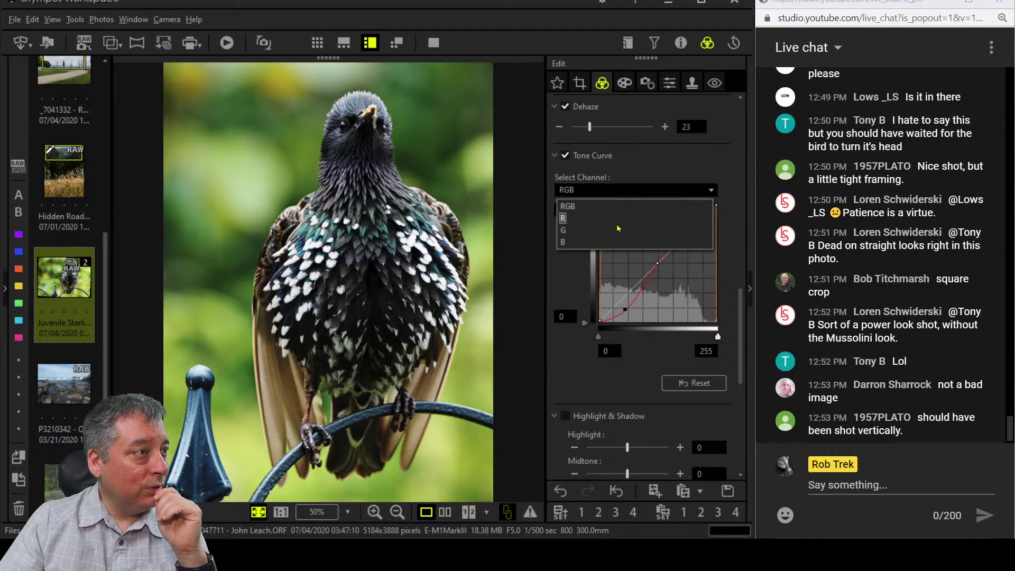
left_click(616, 243)
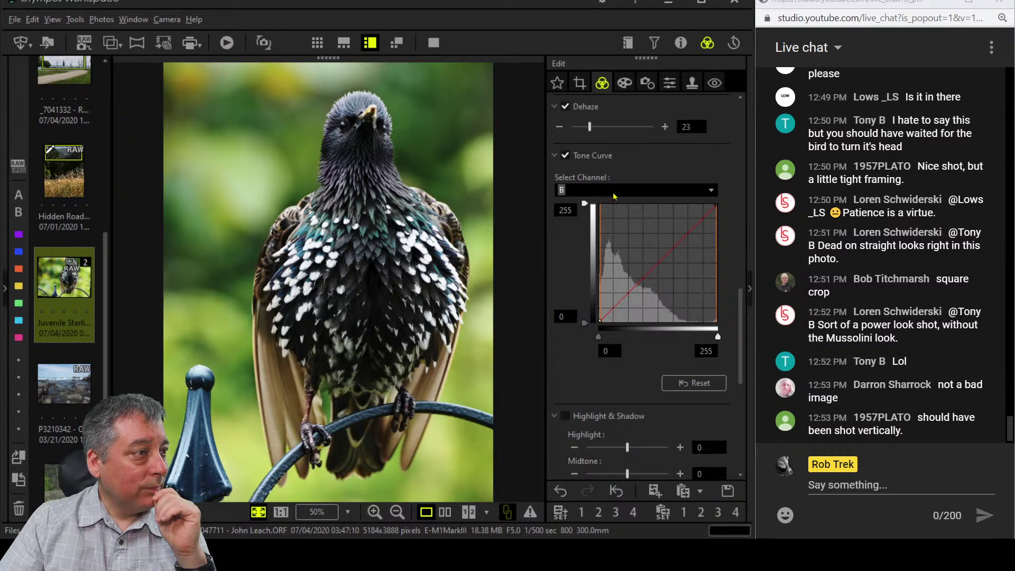
left_click(300, 249)
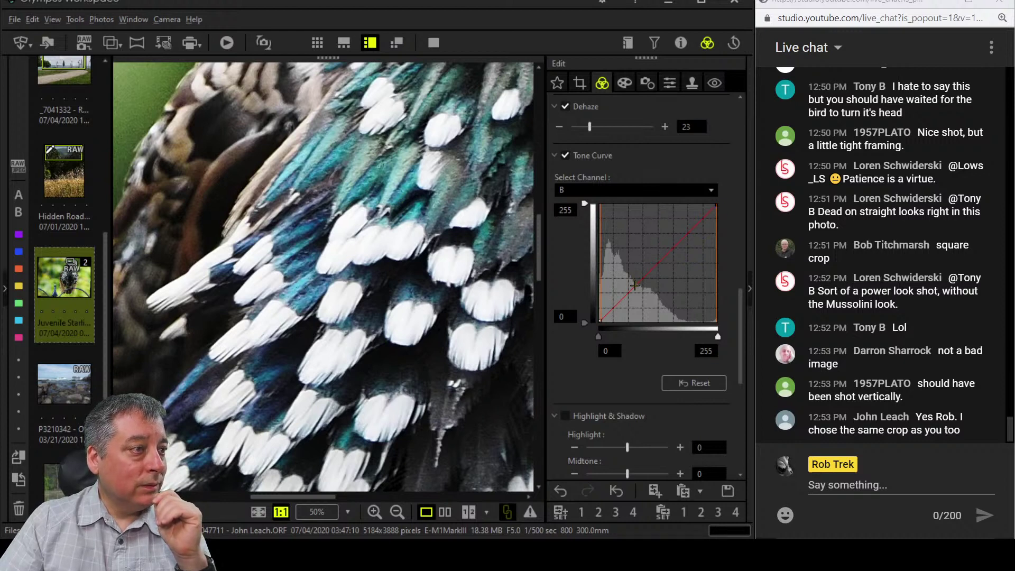
left_click(660, 261)
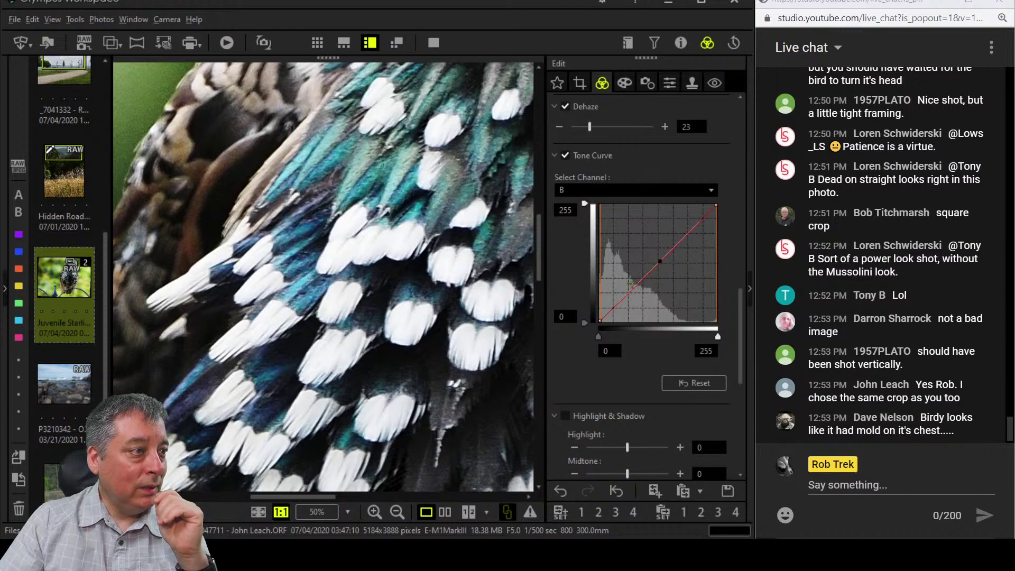
left_click(623, 294)
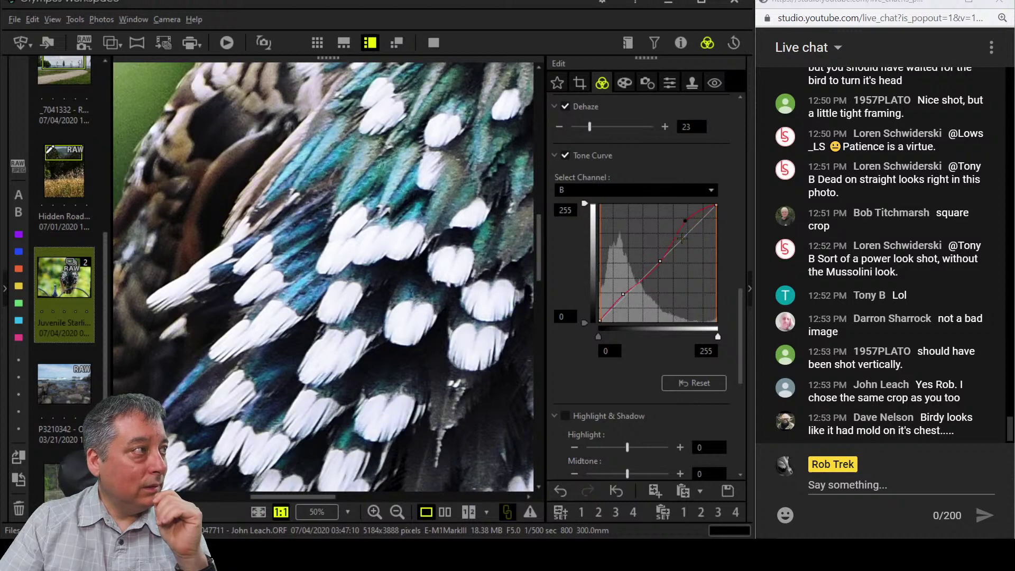
left_click(449, 230)
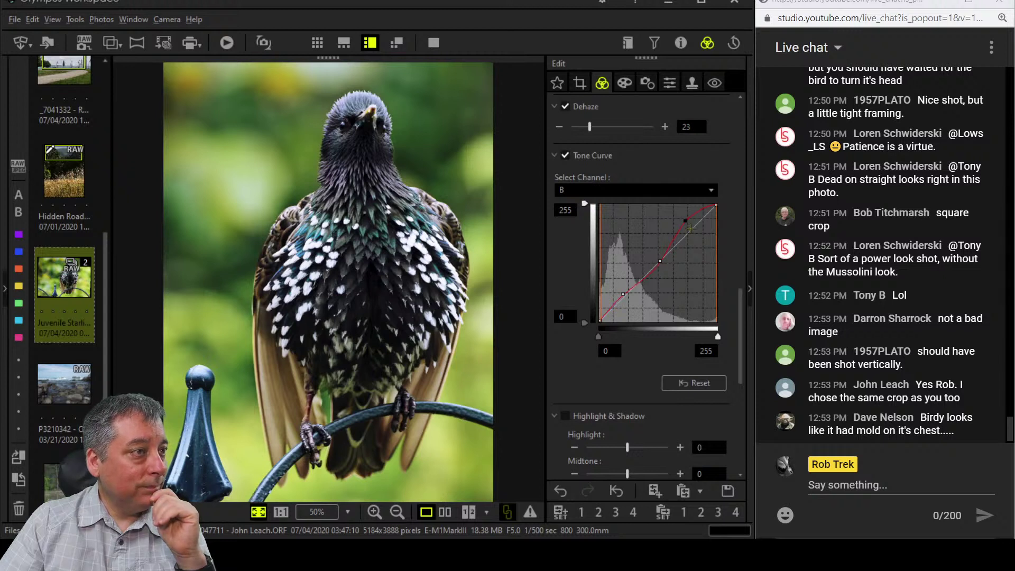
Adjust the two blue-curve points, then add a highlight point near the RGB curve's top.
mouse_move(685, 220)
left_mouse_down()
mouse_move(696, 203)
mouse_move(689, 219)
left_mouse_up()
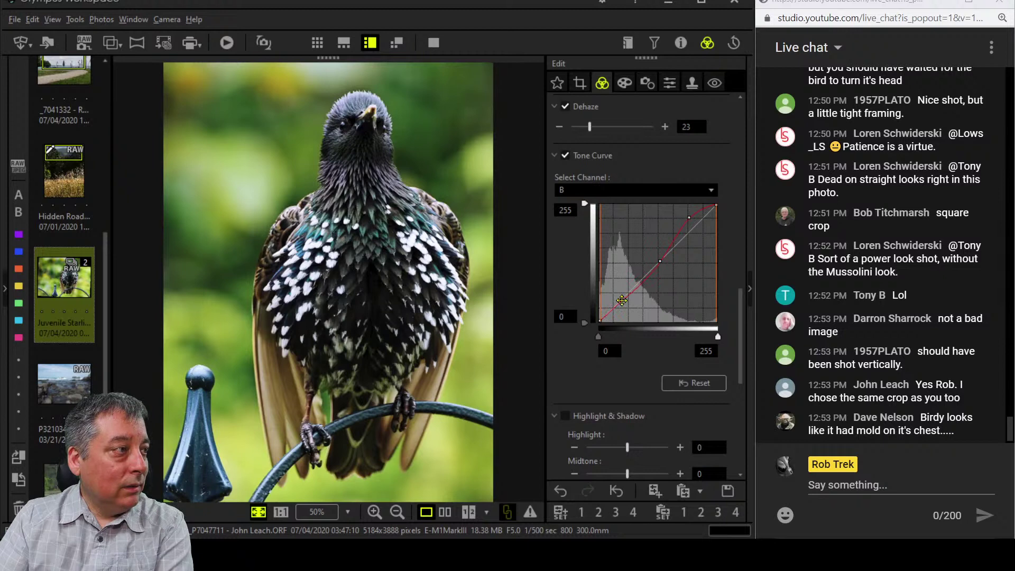
left_click_drag(622, 300, 621, 299)
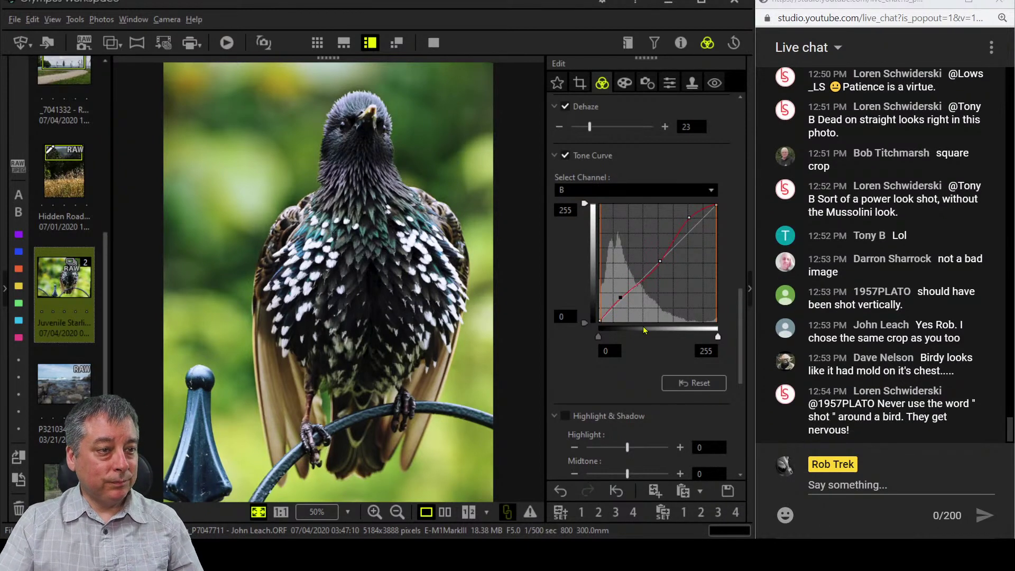
left_click(630, 192)
left_click(630, 206)
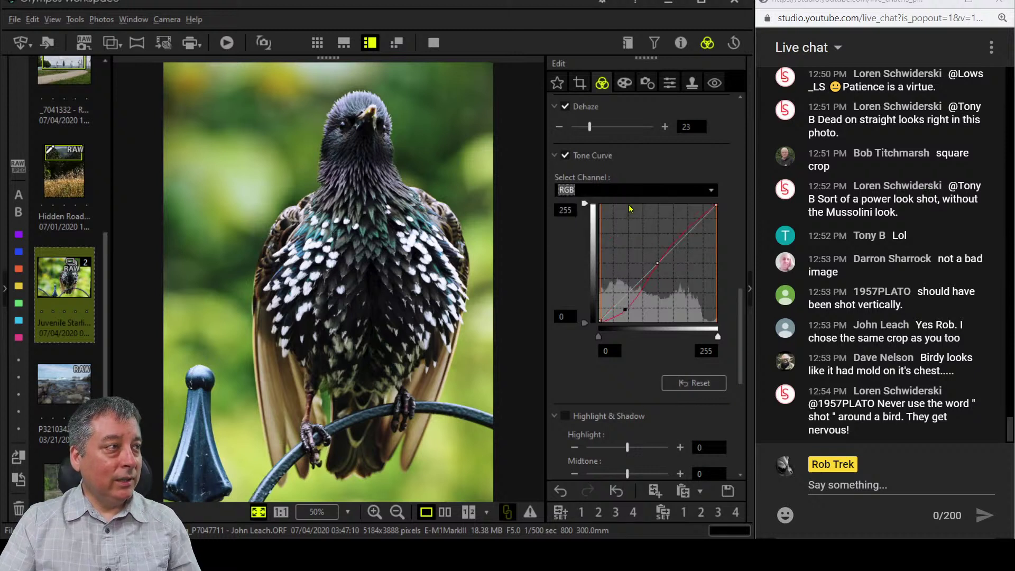
left_click(701, 215)
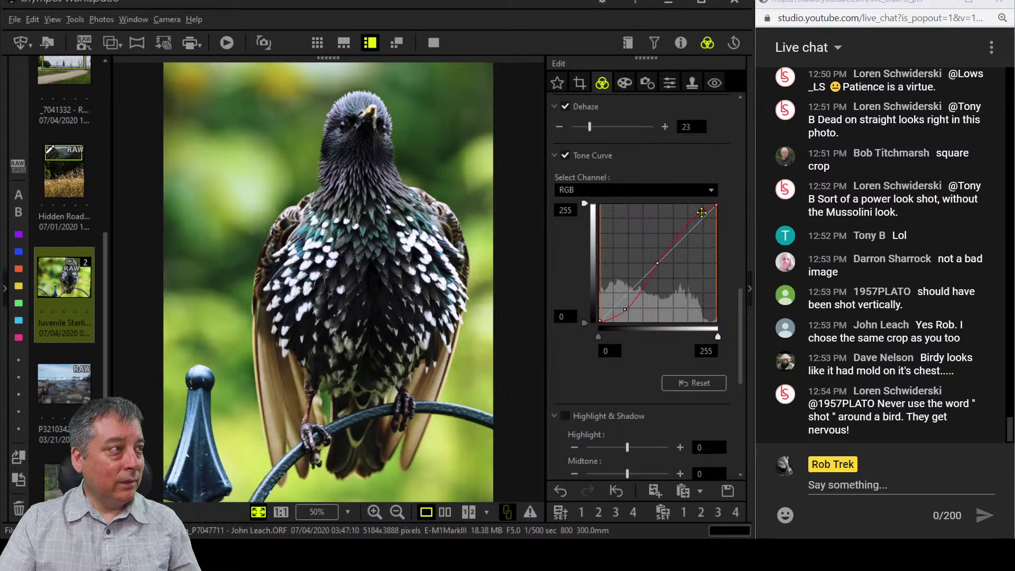
left_click(702, 212)
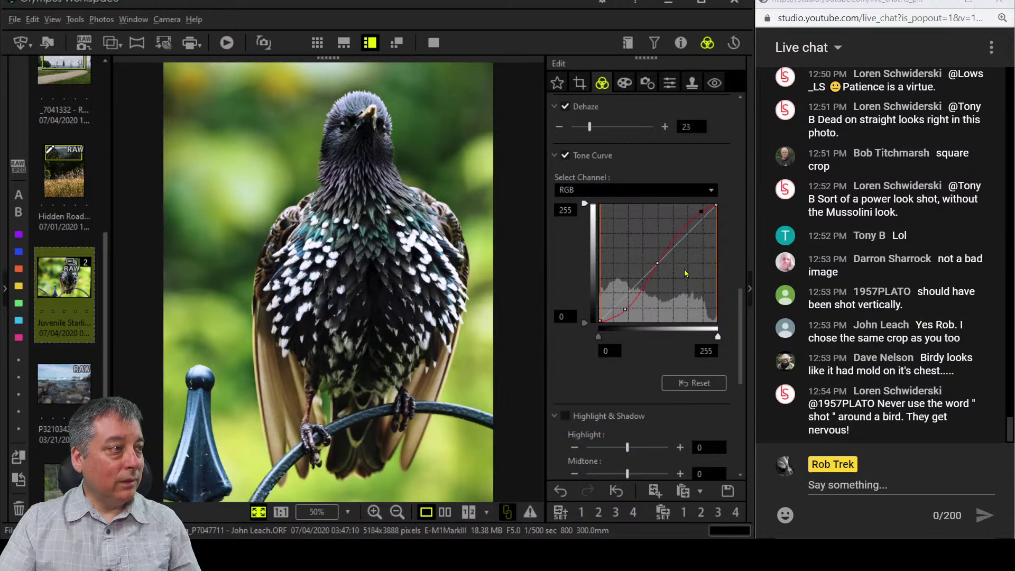
left_click(232, 239)
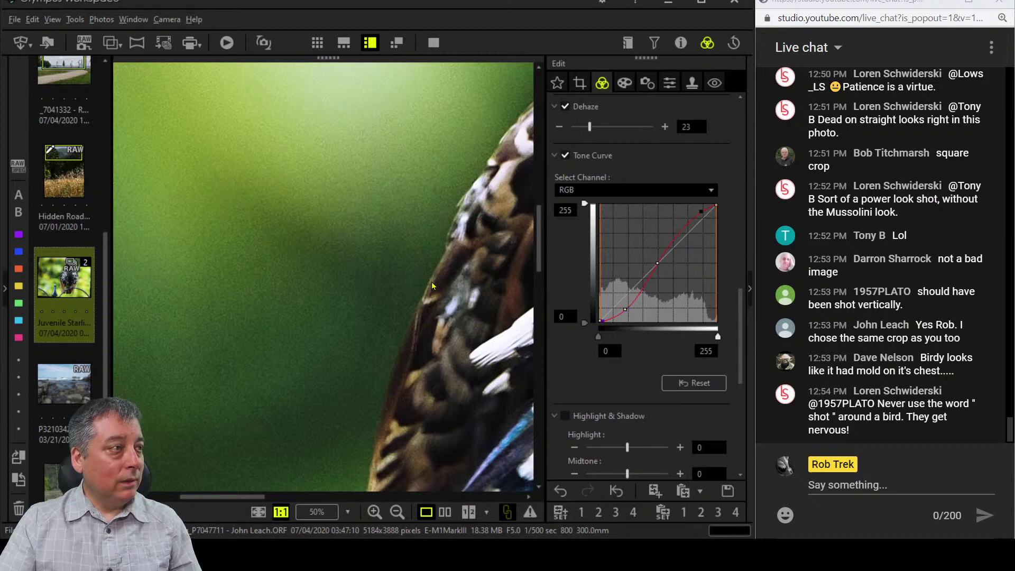
Set the starling photo's Noise Filter to STANDARD and fit the whole bird back in view.
left_click_drag(431, 281, 277, 189)
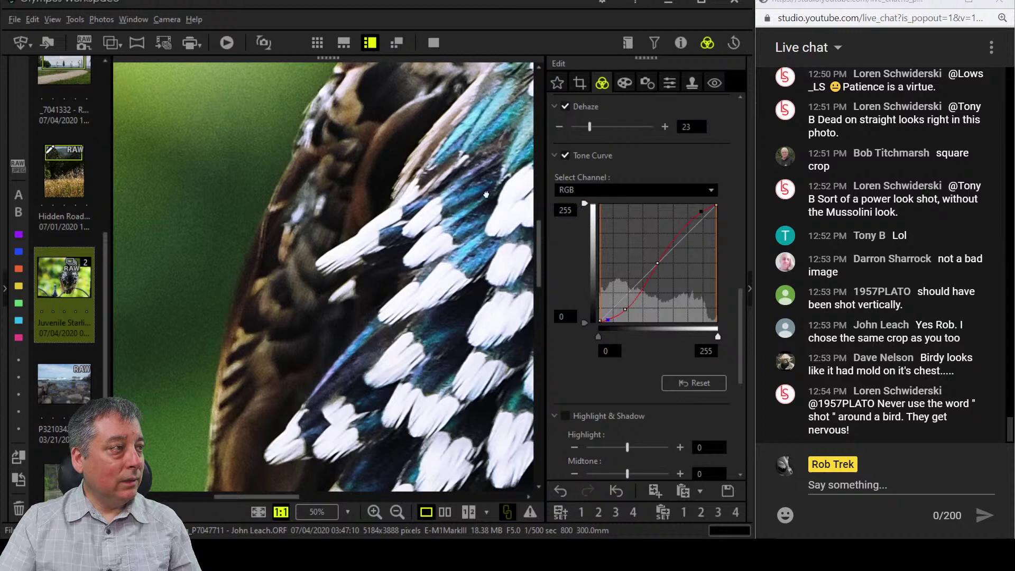
left_click_drag(486, 194, 406, 223)
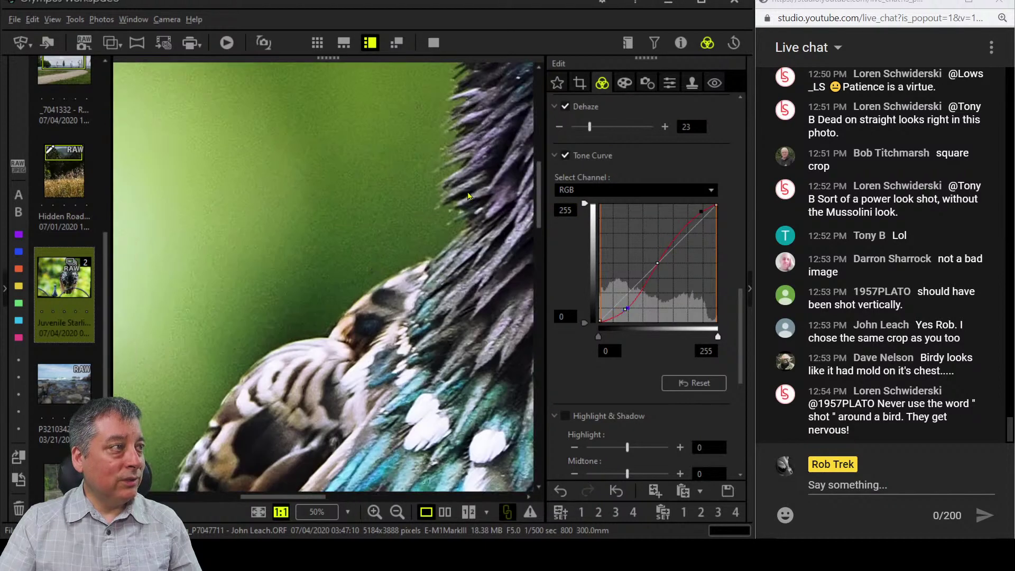
left_click(647, 84)
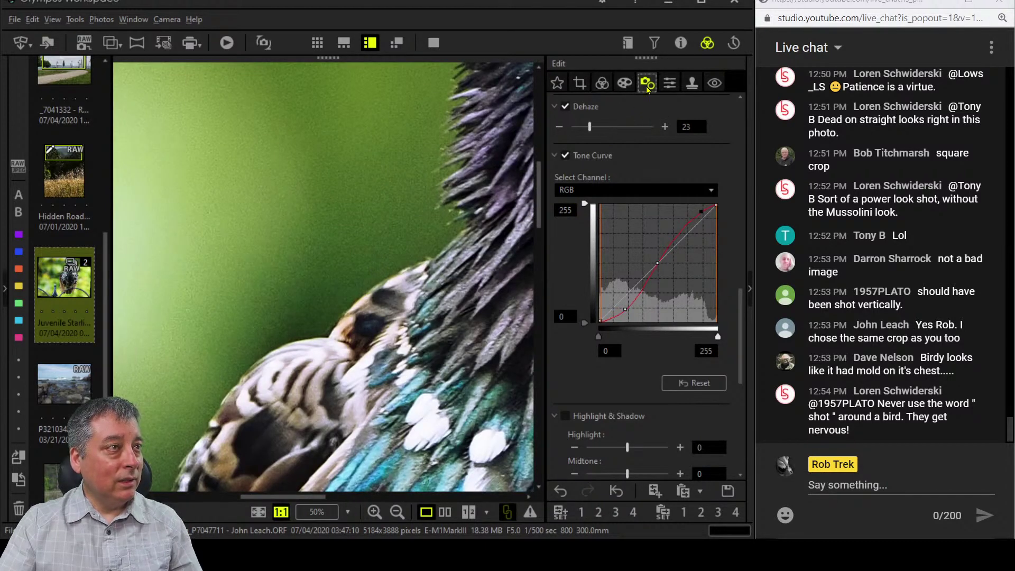
left_click(670, 84)
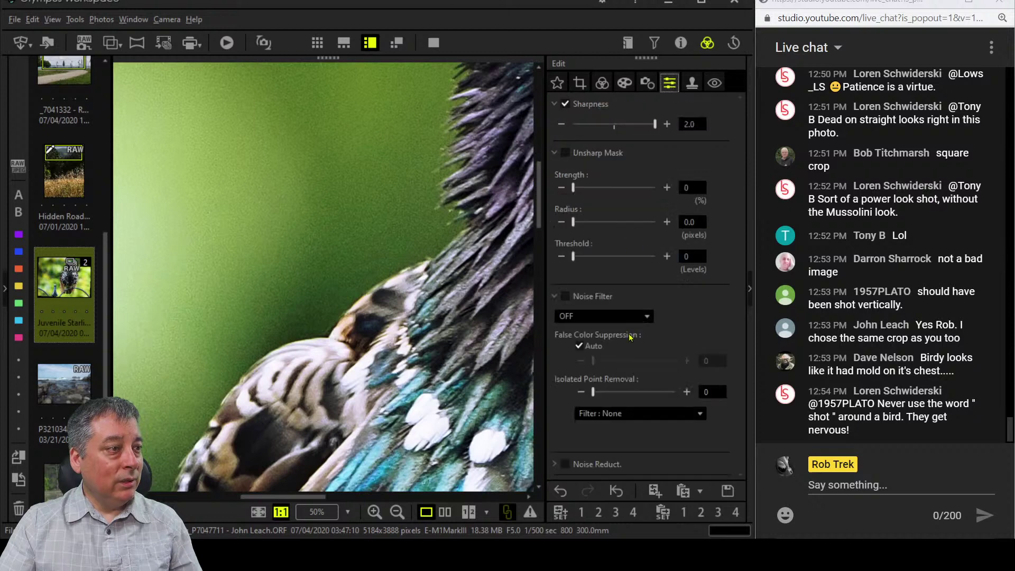
left_click(635, 317)
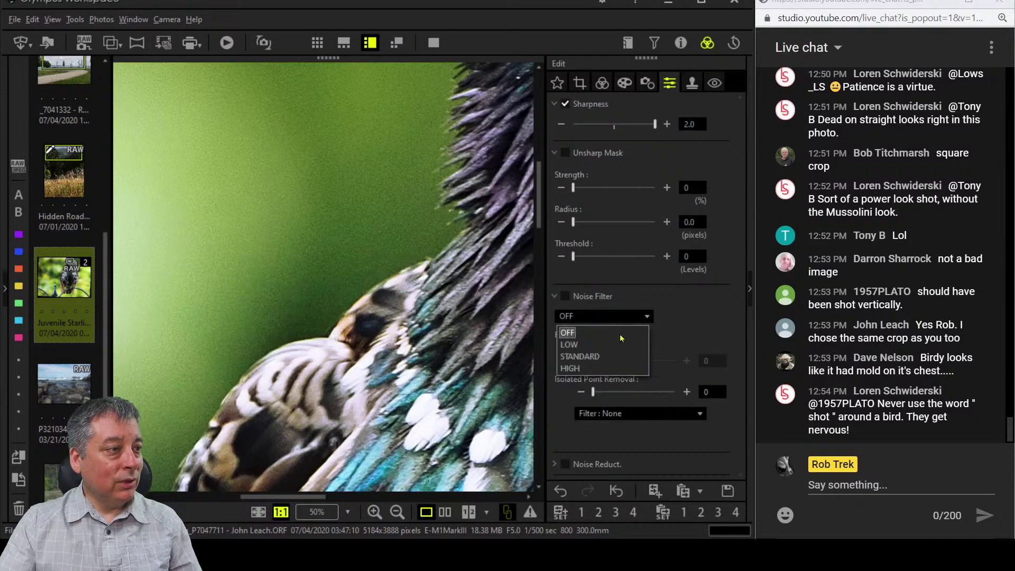
left_click(619, 357)
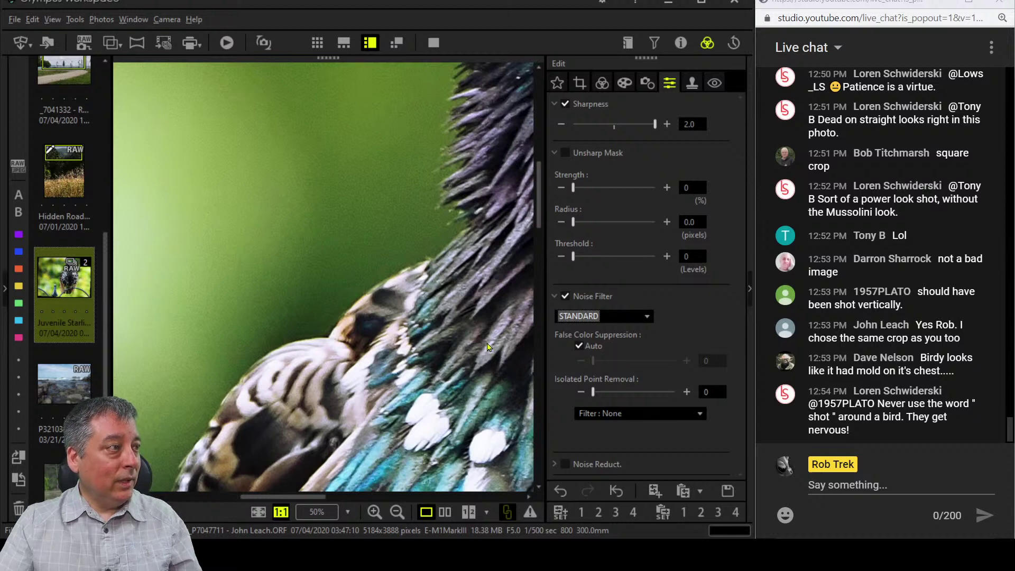
left_click_drag(487, 348, 466, 332)
left_click(412, 284)
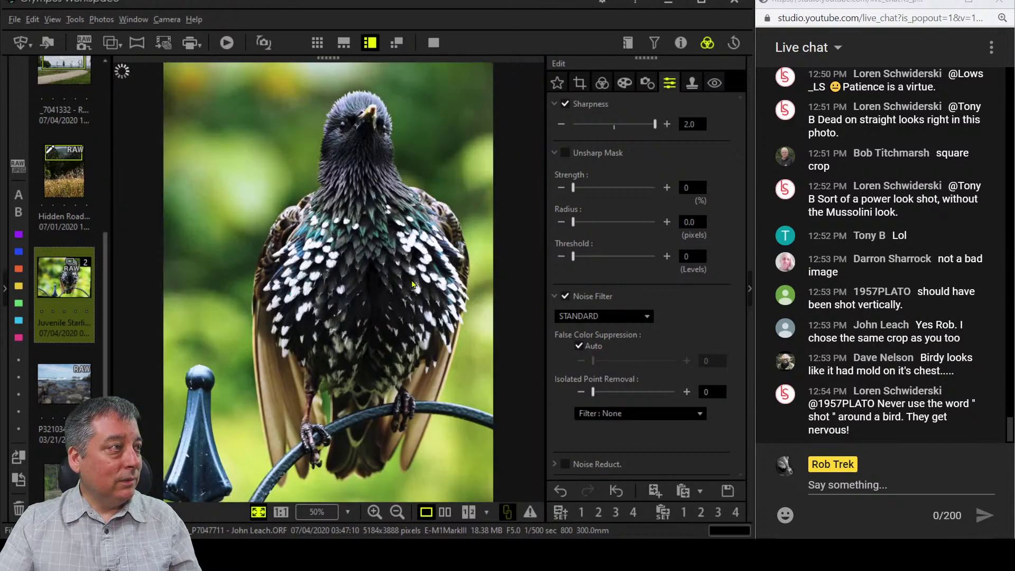
Raise the tilt correction to 3.1 degrees (crop 2788 x 3715) and show the edit beside the original.
left_click(579, 82)
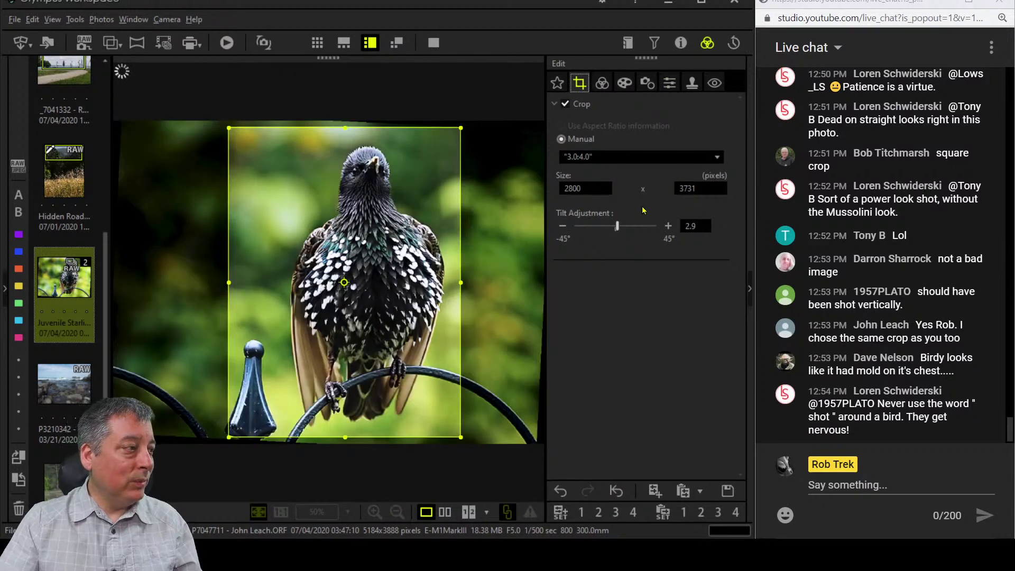
left_click(668, 227)
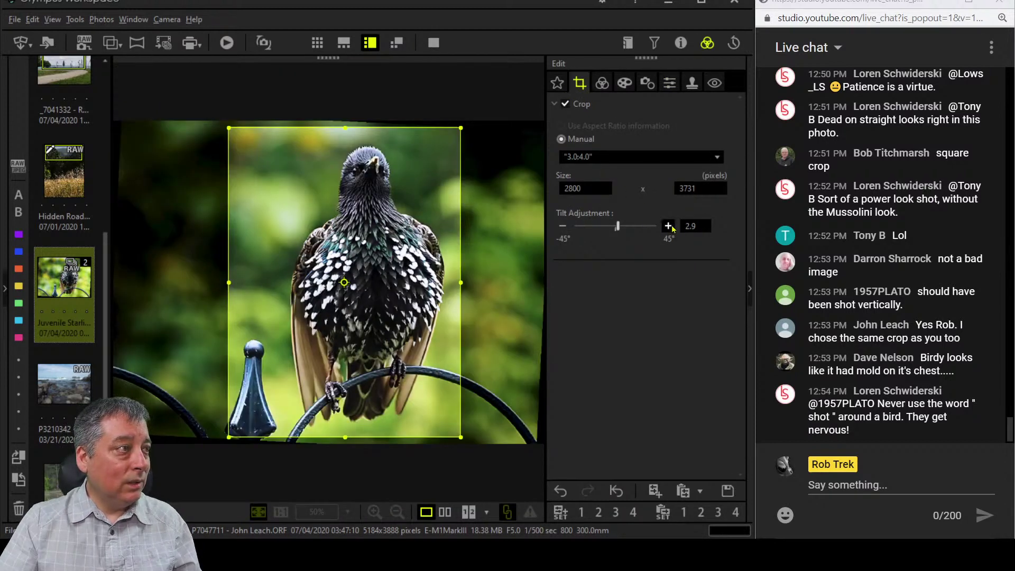
left_click(669, 226)
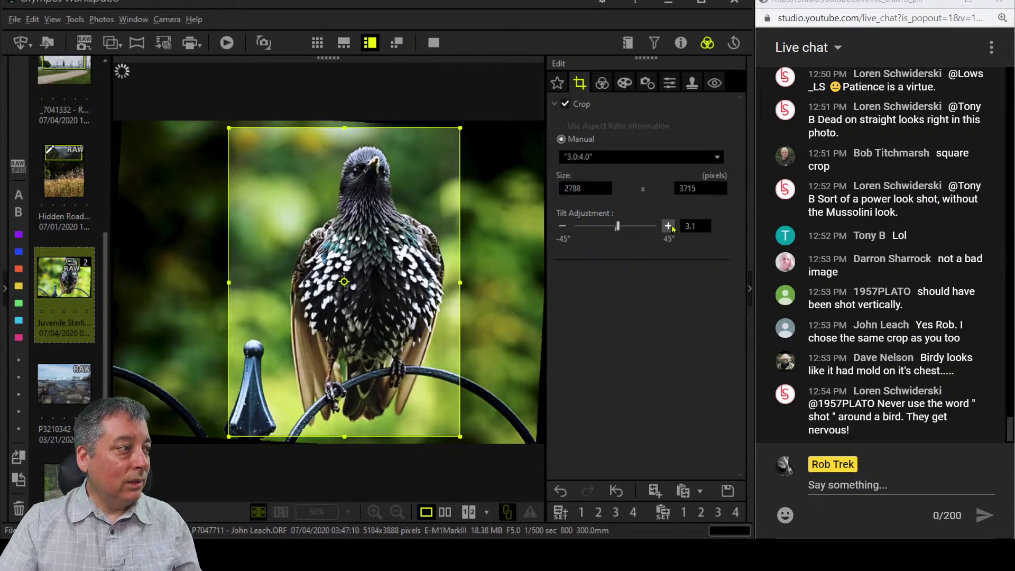
left_click(602, 83)
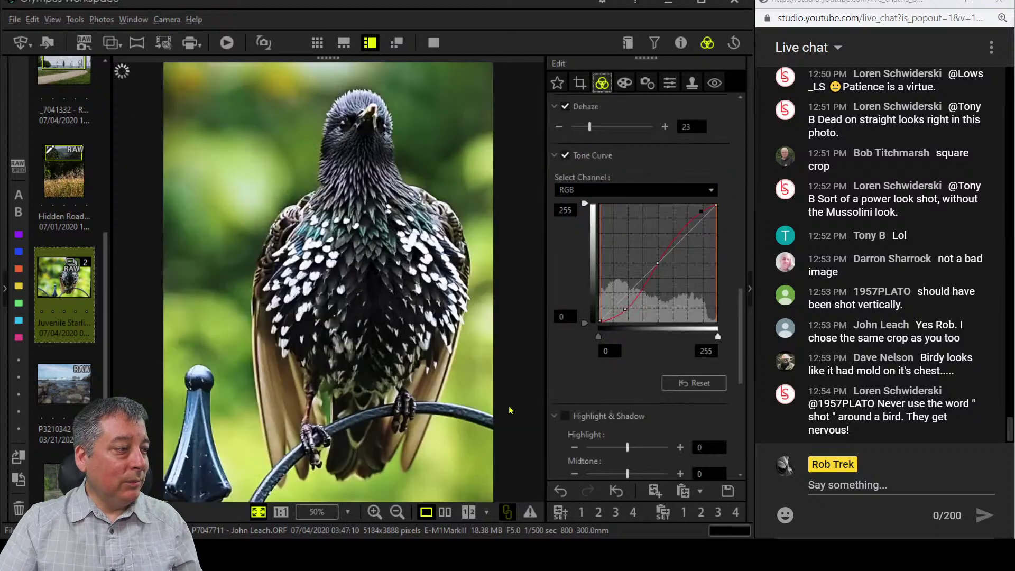
left_click(445, 512)
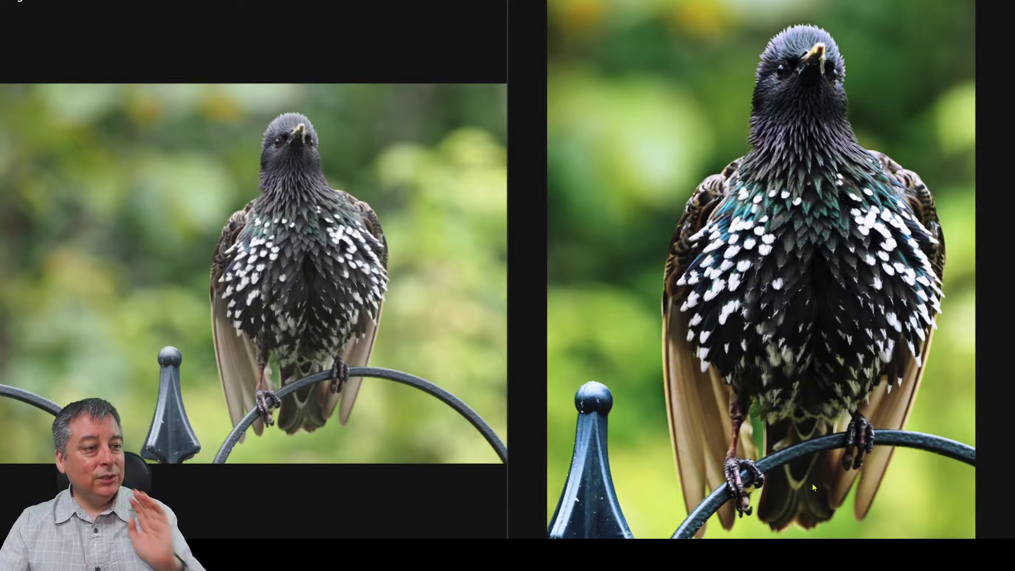
Leave the full-screen side-by-side comparison of the starling edit.
key("Escape")
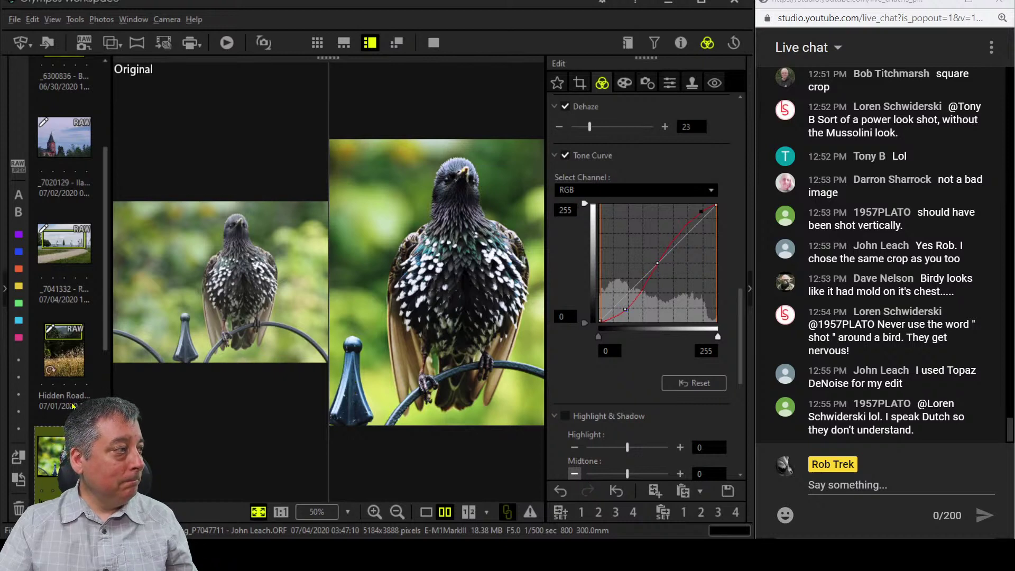
Show the JPEG thumbnails and filter the browser to the JPEG format only.
scroll(74, 397, "down", 3)
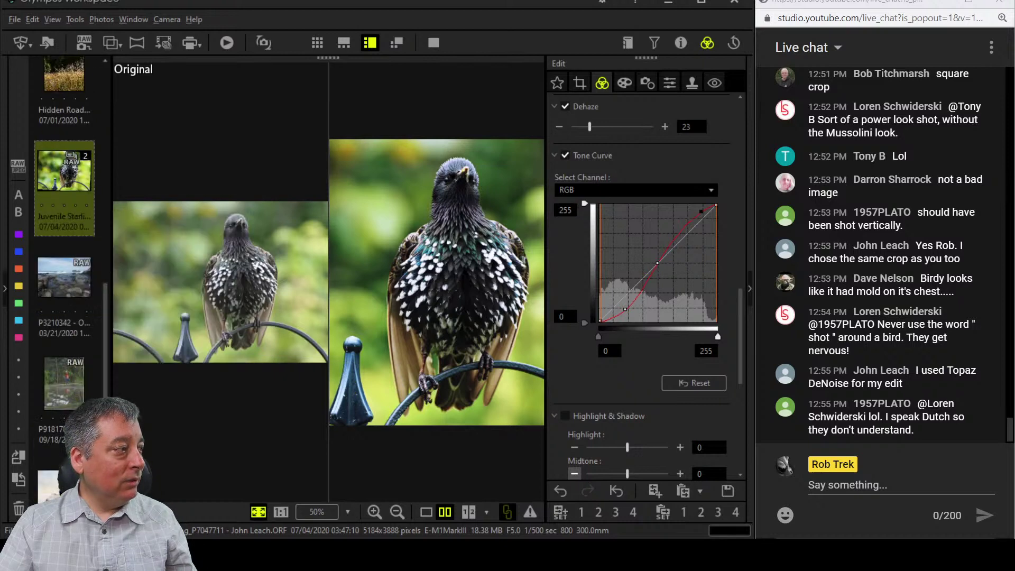
scroll(78, 146, "down", 5)
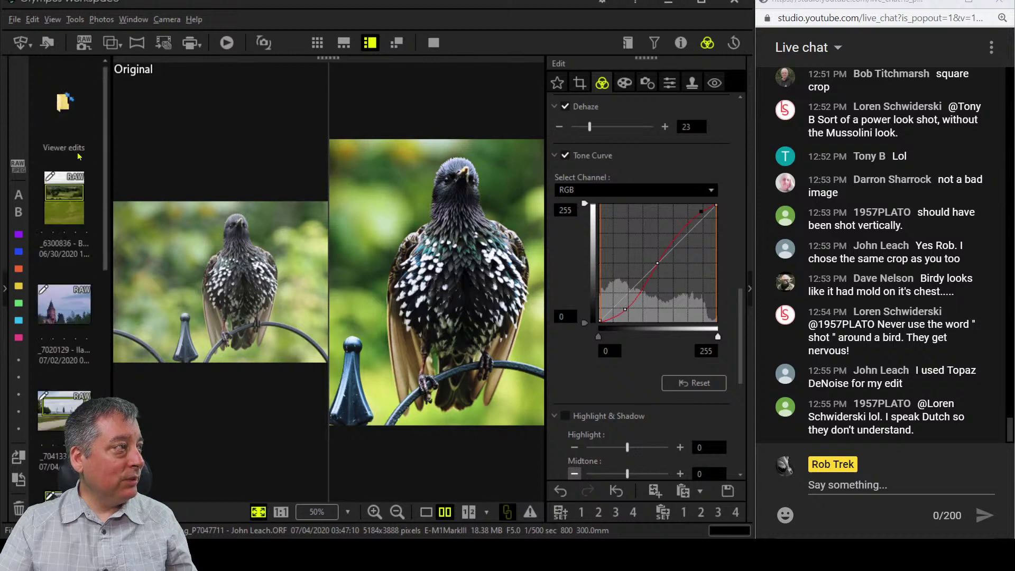
left_click(18, 167)
left_click(18, 168)
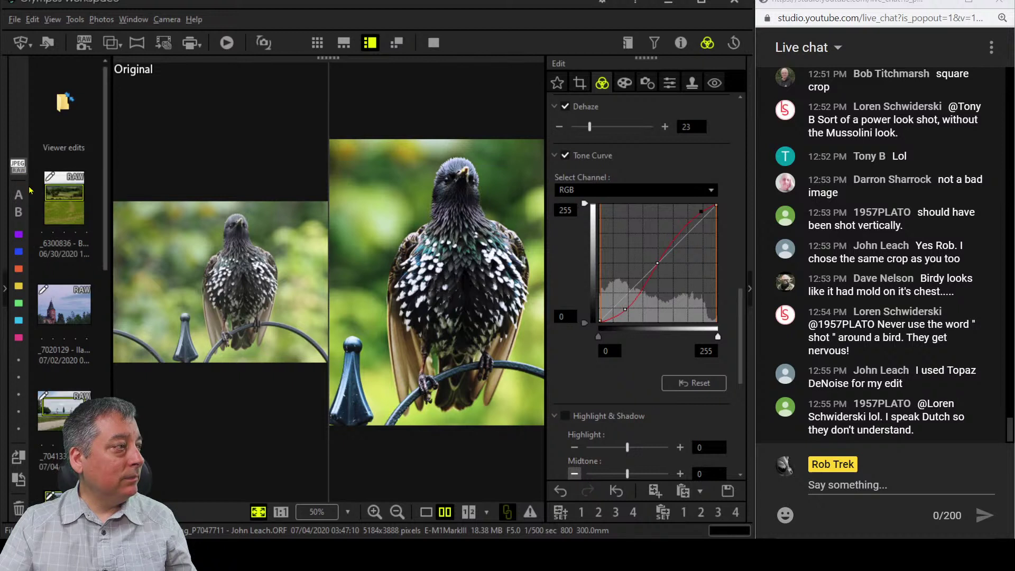
left_click(18, 168)
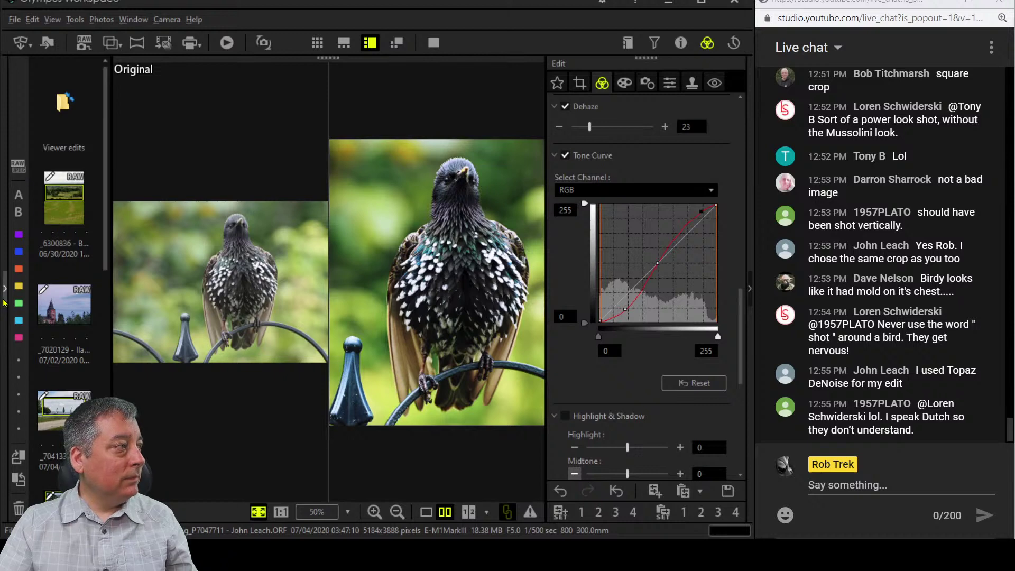
left_click(5, 288)
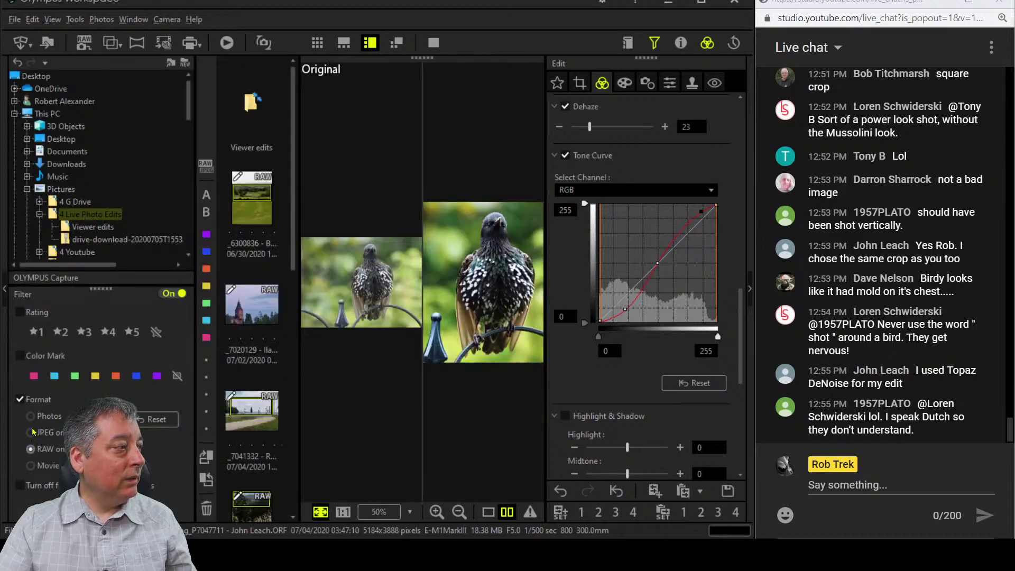
left_click(35, 432)
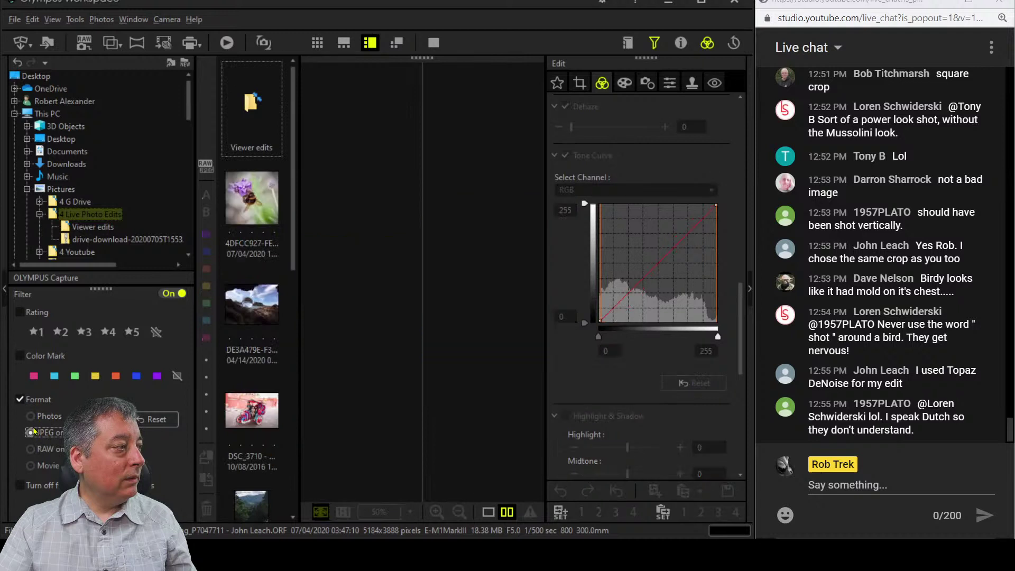
Switch to the thumbnail grid and browse between the Viewer edits and 4 Live Photo Edits folders.
left_click(5, 288)
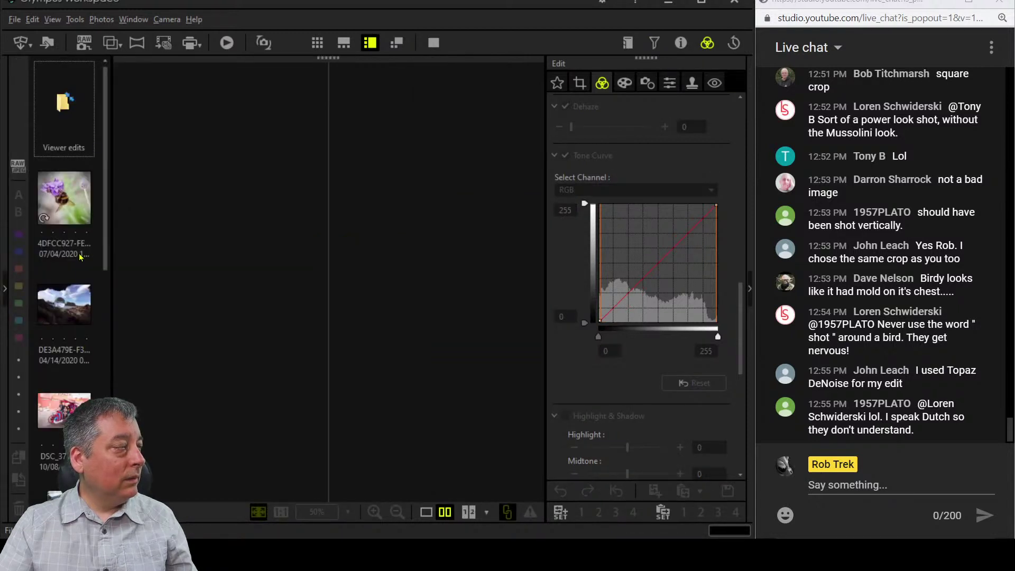
left_click(317, 43)
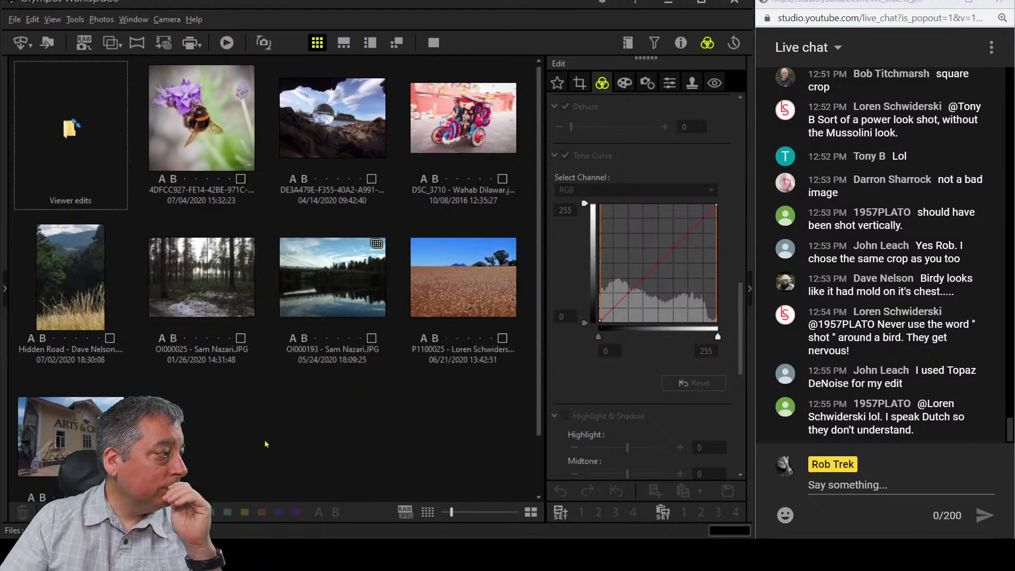
scroll(266, 444, "down", 1)
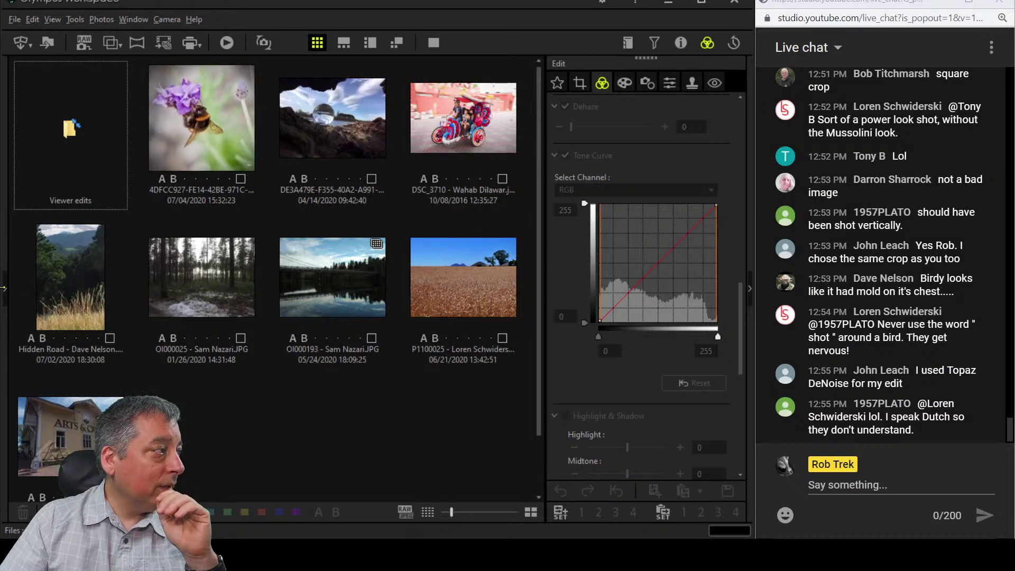
left_click(3, 289)
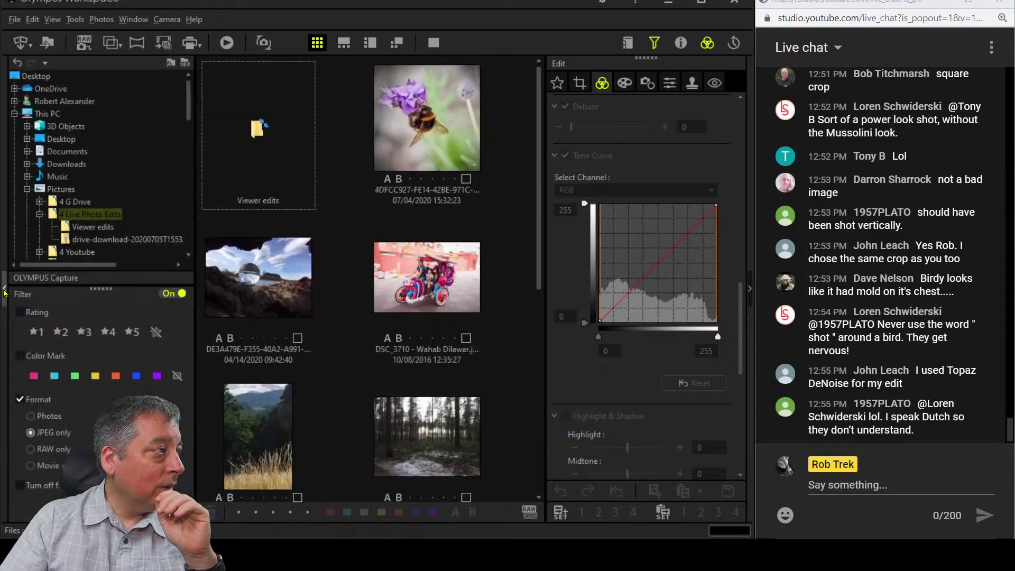
left_click(70, 227)
left_click(73, 215)
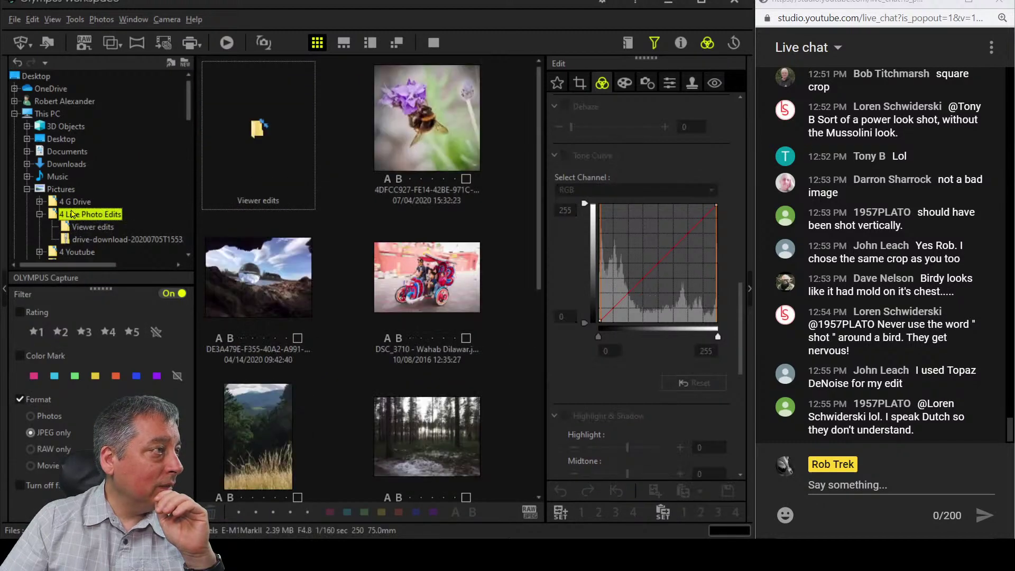
left_click(83, 226)
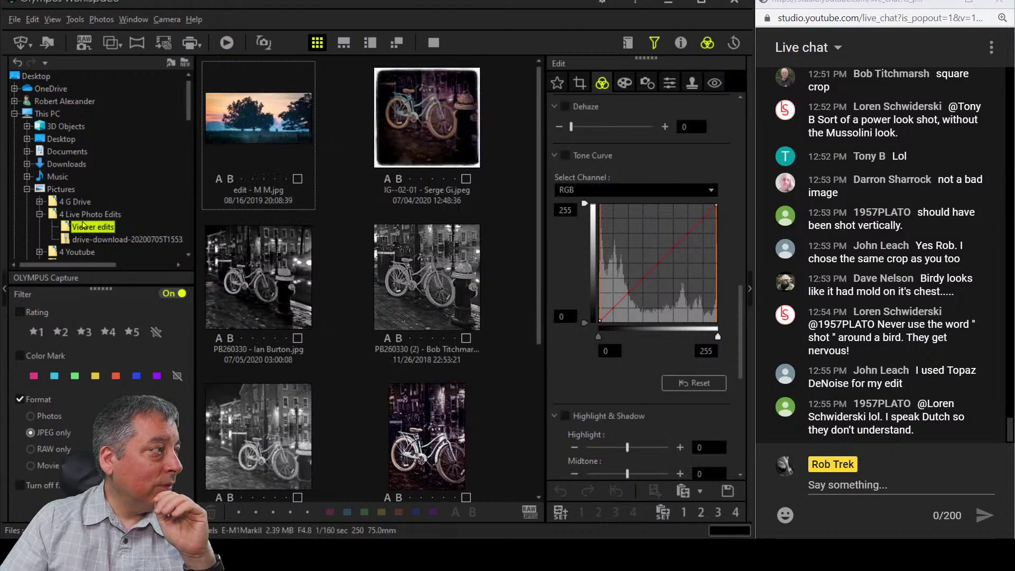
left_click(83, 215)
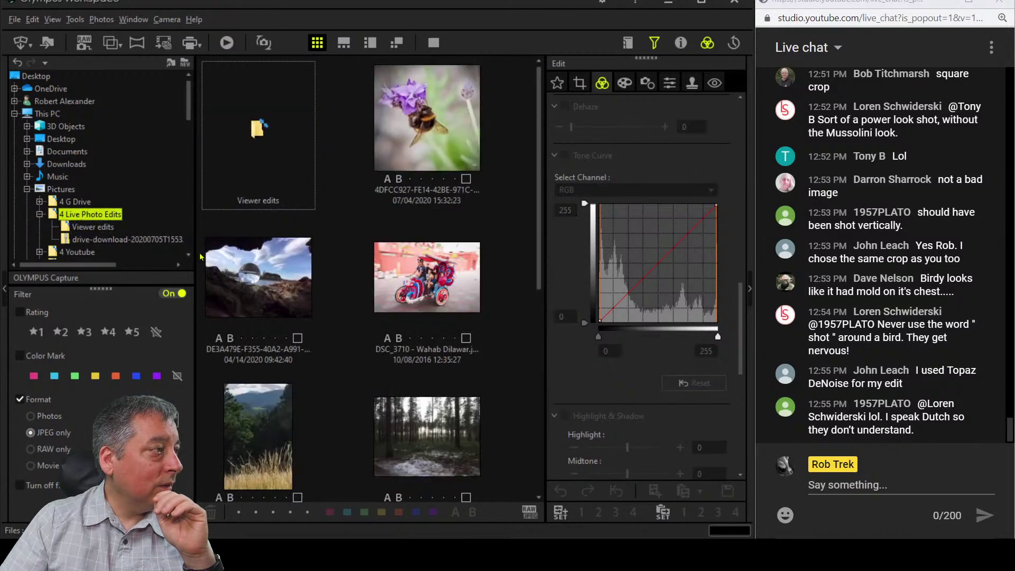
left_click(4, 290)
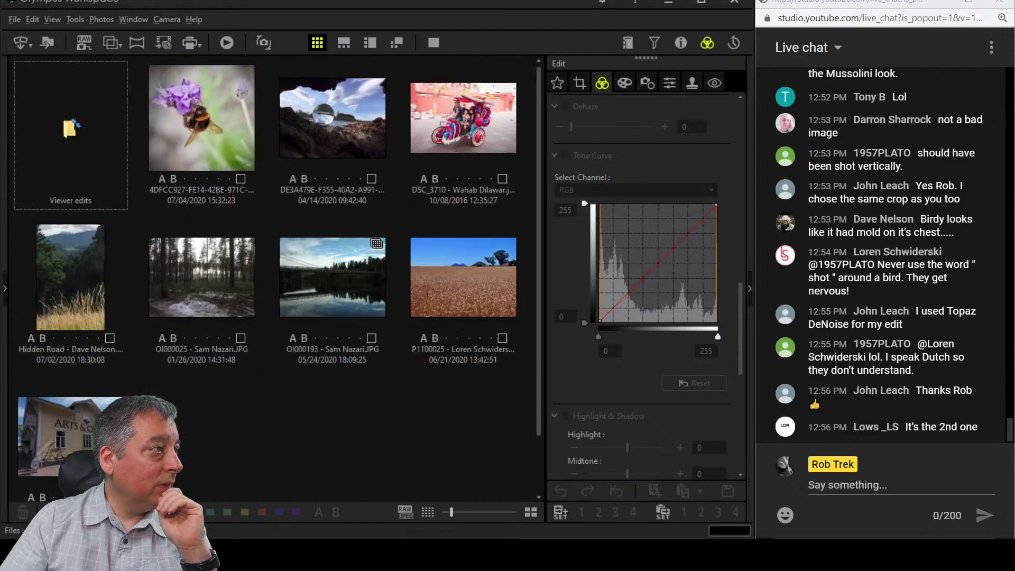
Select the crystal ball on the log photo and view it on its own.
mouse_move(359, 205)
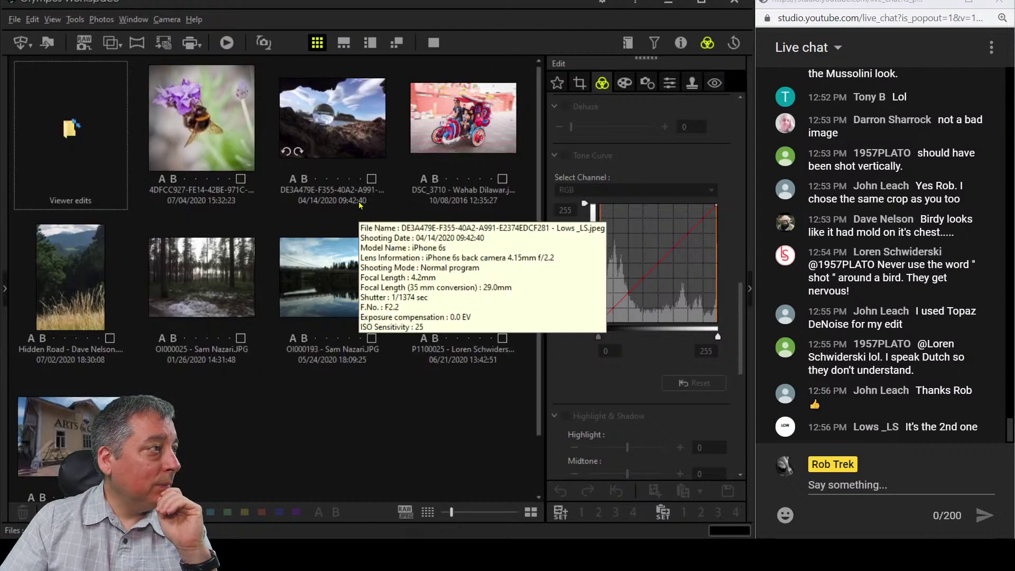
left_click(374, 158)
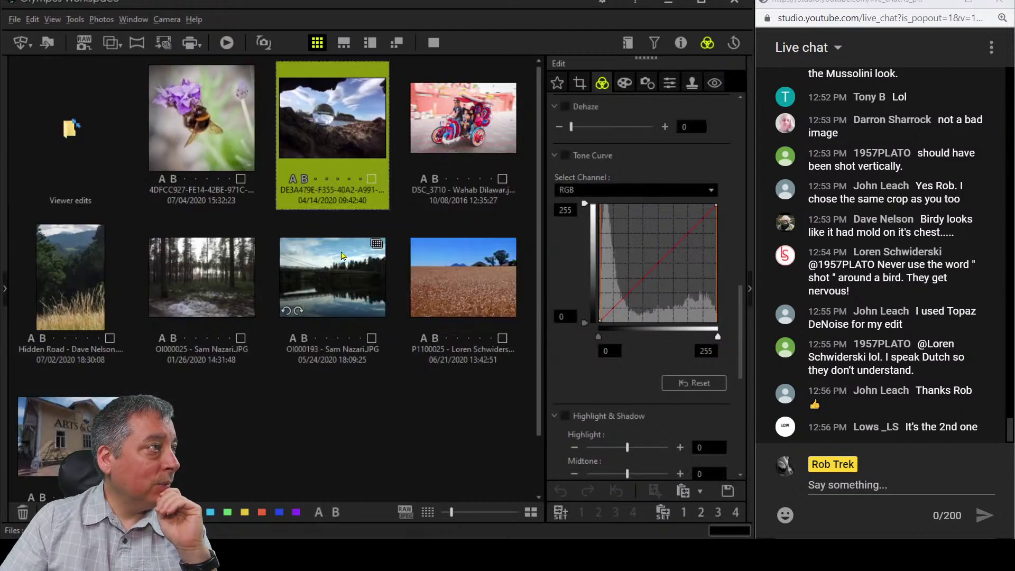
left_click(434, 44)
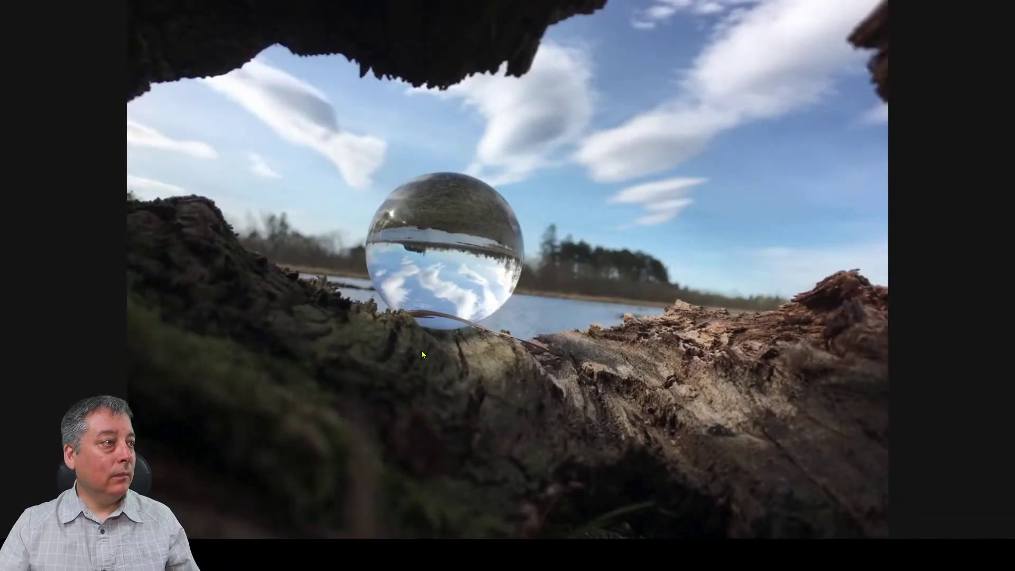
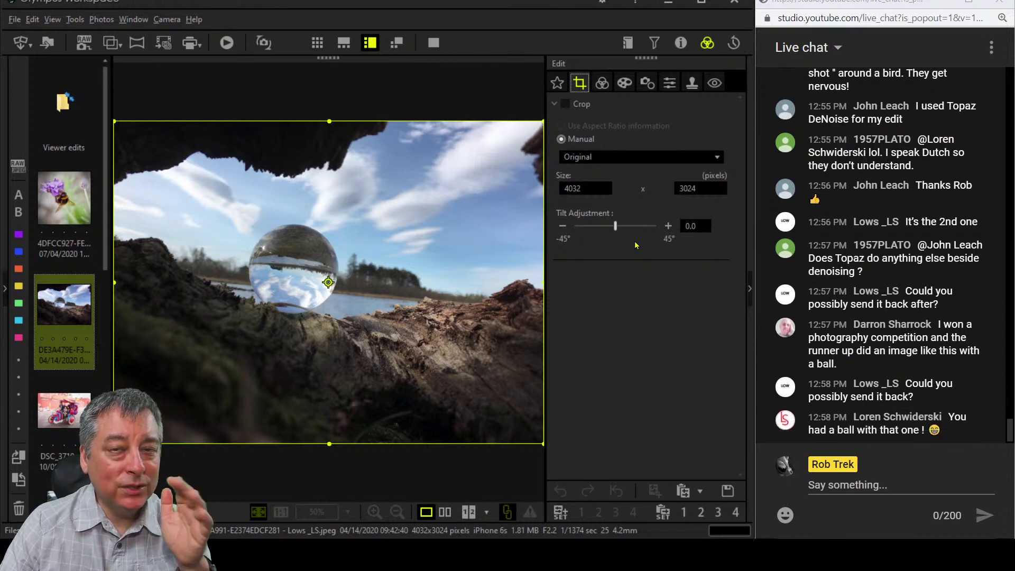
Tilt the crystal-ball photo to -5.8°, send an e-mail address in the live chat, and apply the 3560 x 2669 crop.
left_click_drag(616, 228, 612, 233)
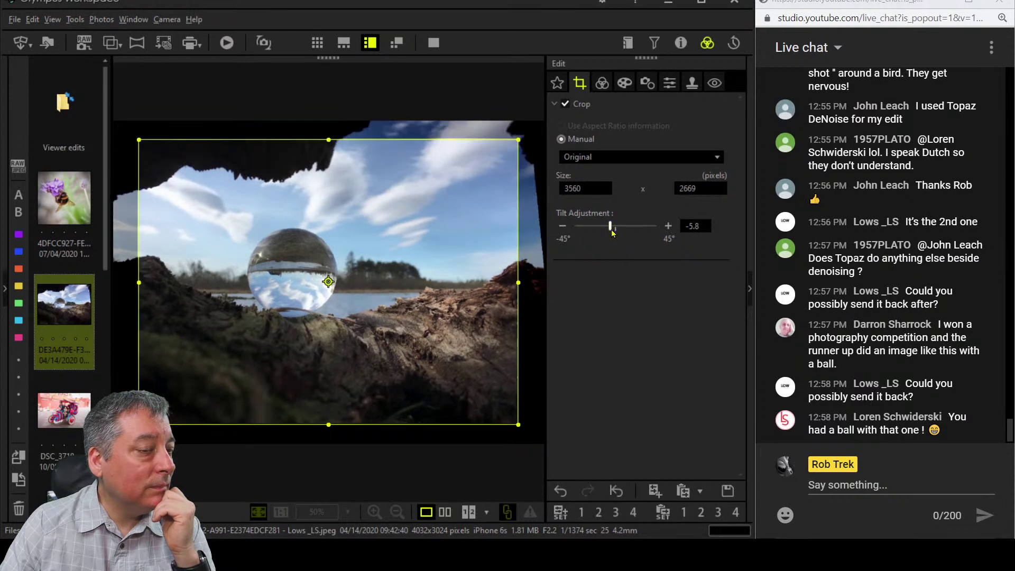
left_click(848, 487)
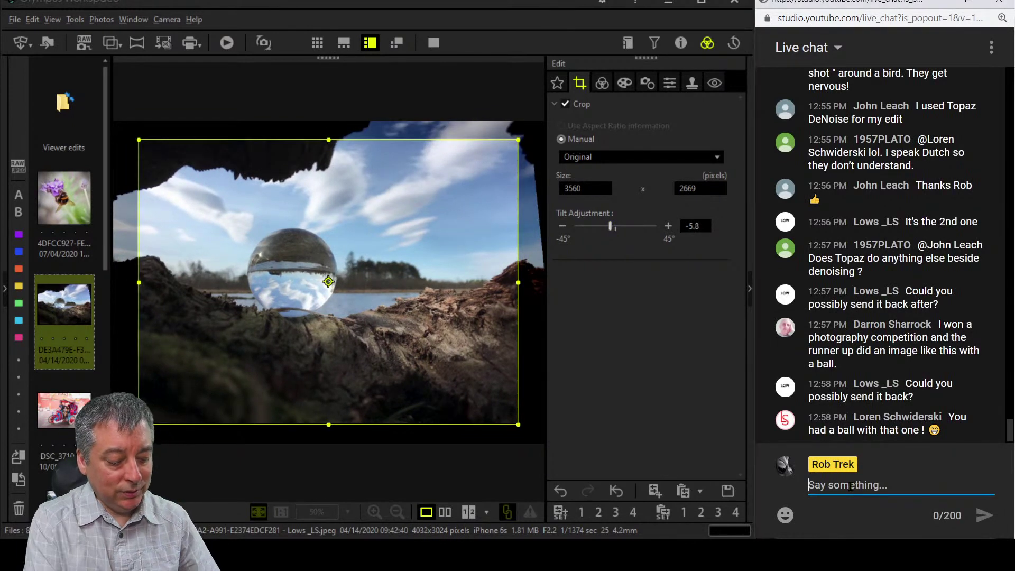
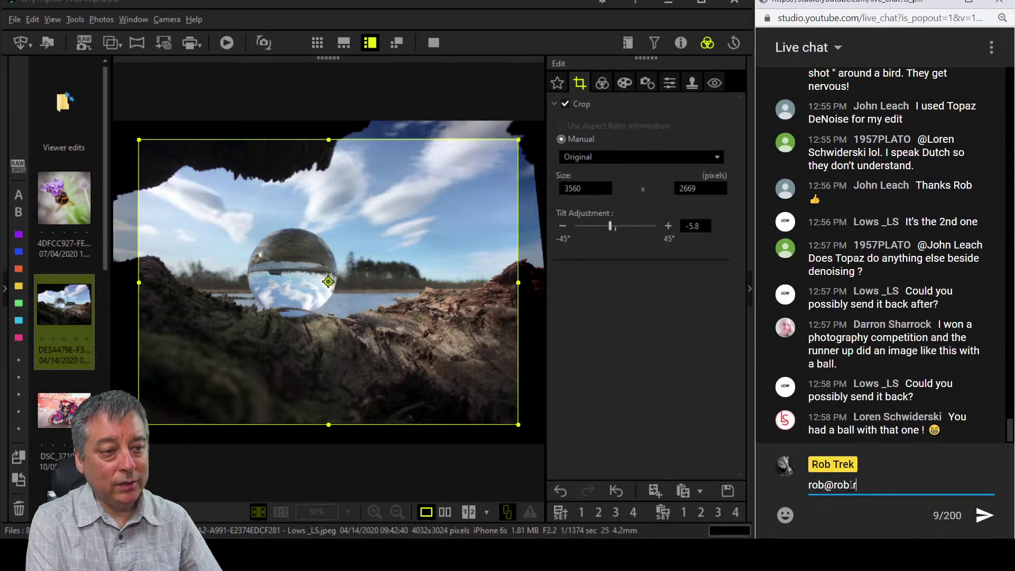
key("Return")
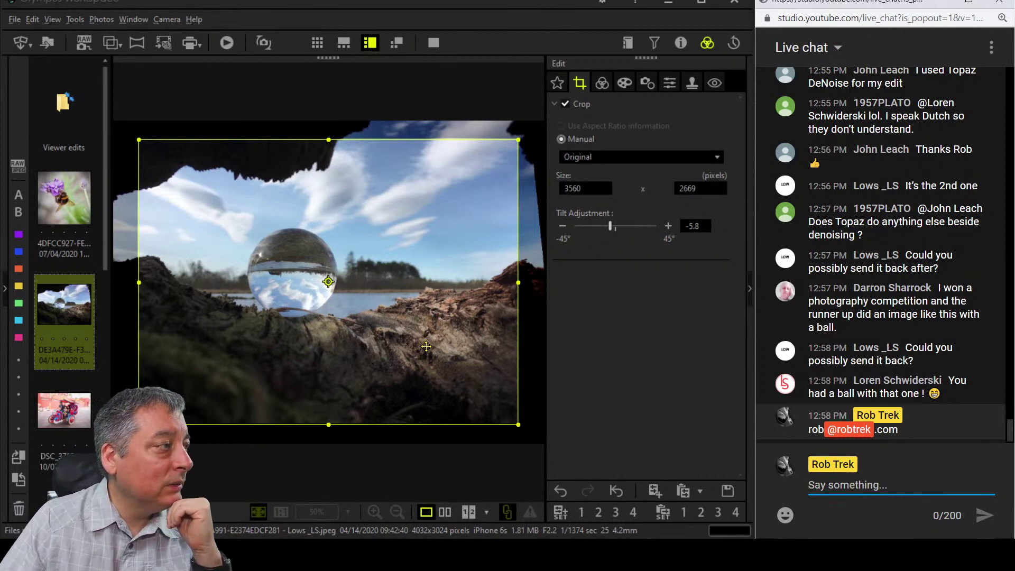
left_click(601, 84)
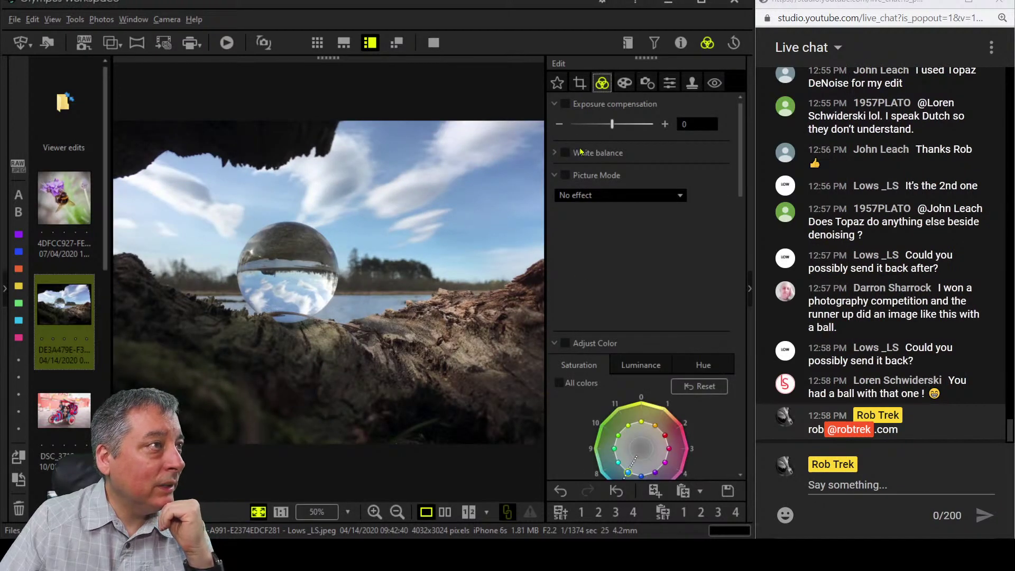
Drag the crop corners and frame inward until it reads 3237 x 2300, then apply the crop.
left_click(580, 83)
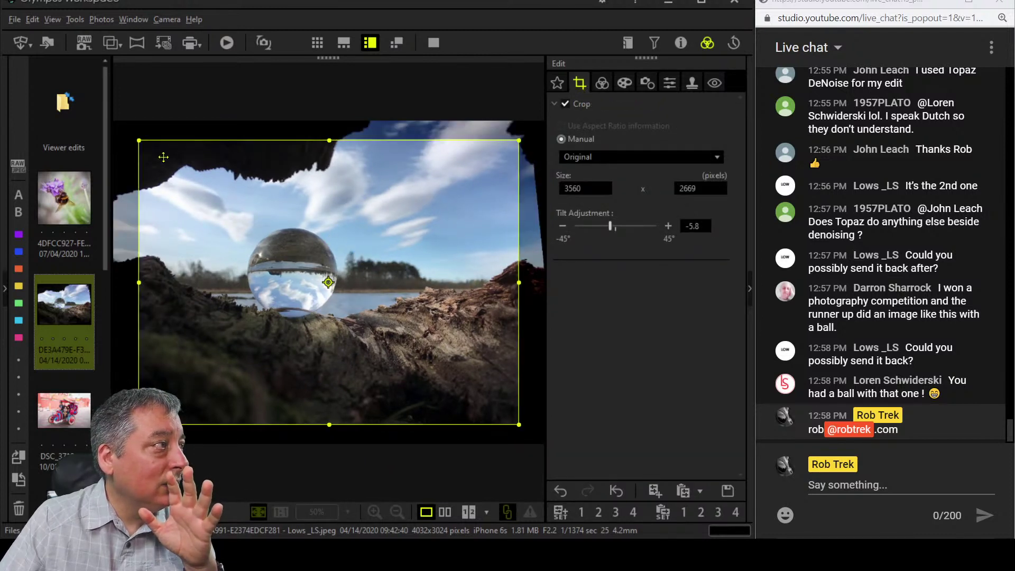
left_click_drag(139, 141, 152, 156)
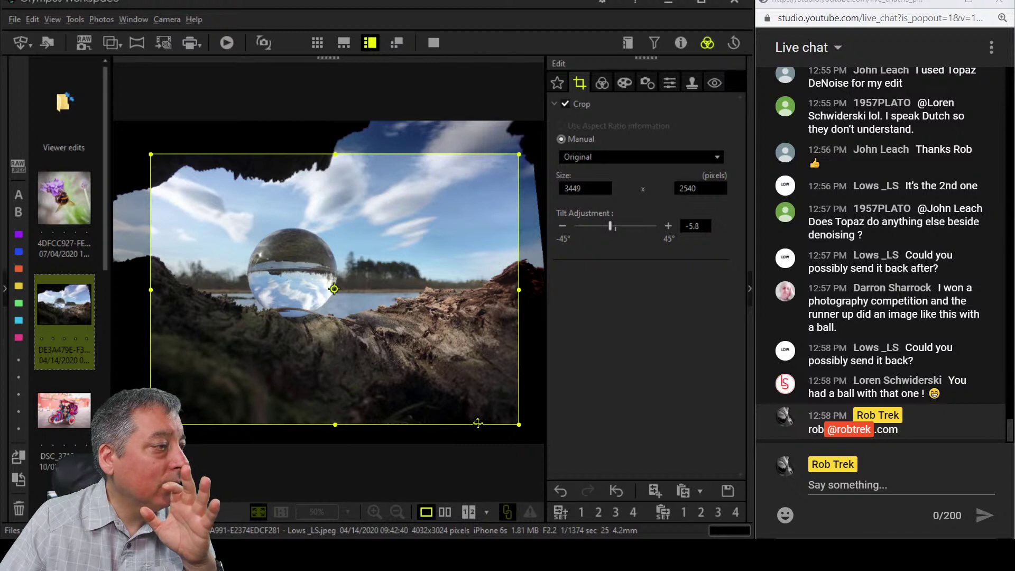
left_click_drag(517, 423, 503, 408)
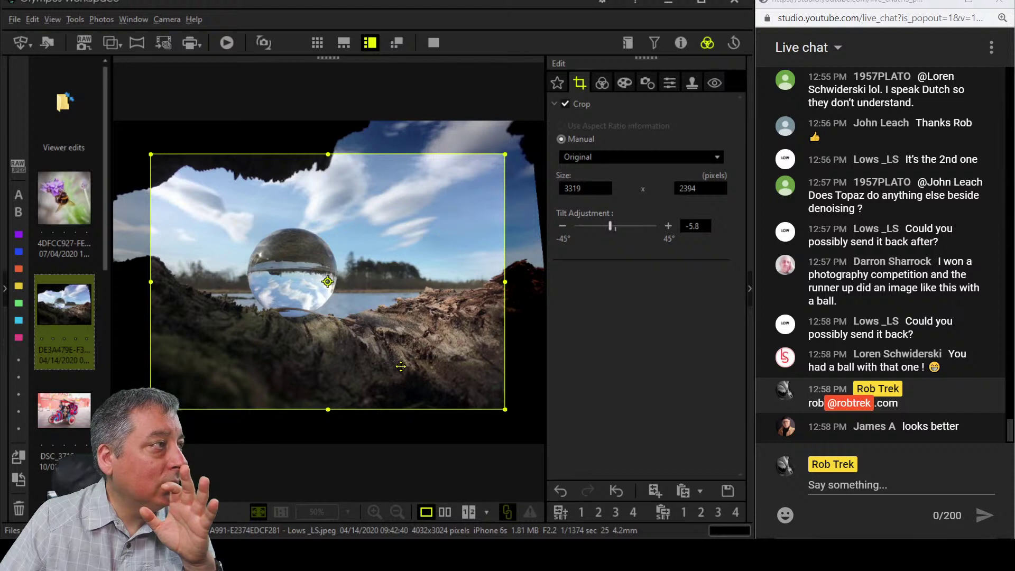
left_click_drag(400, 367, 416, 366)
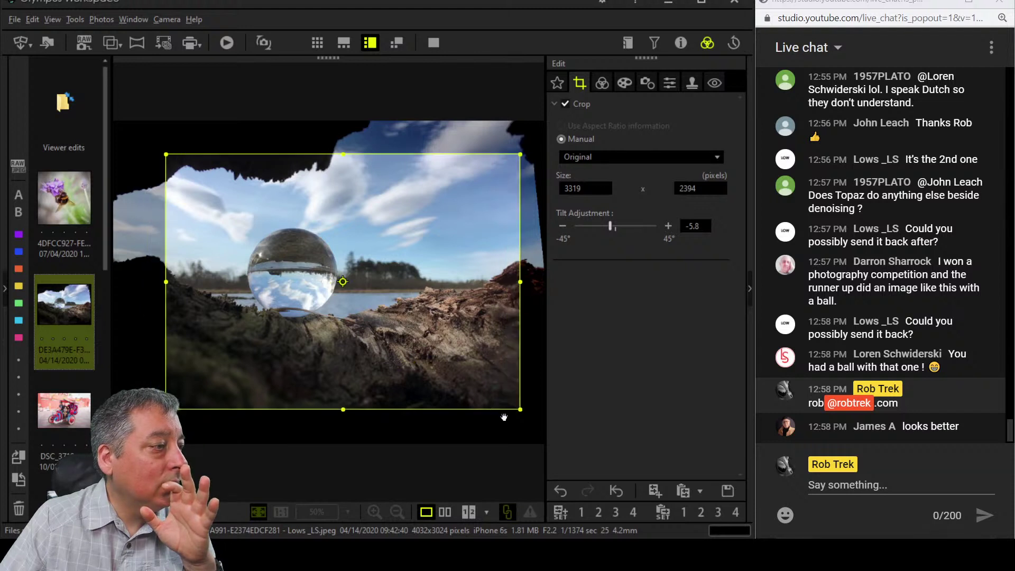
left_click_drag(519, 410, 506, 397)
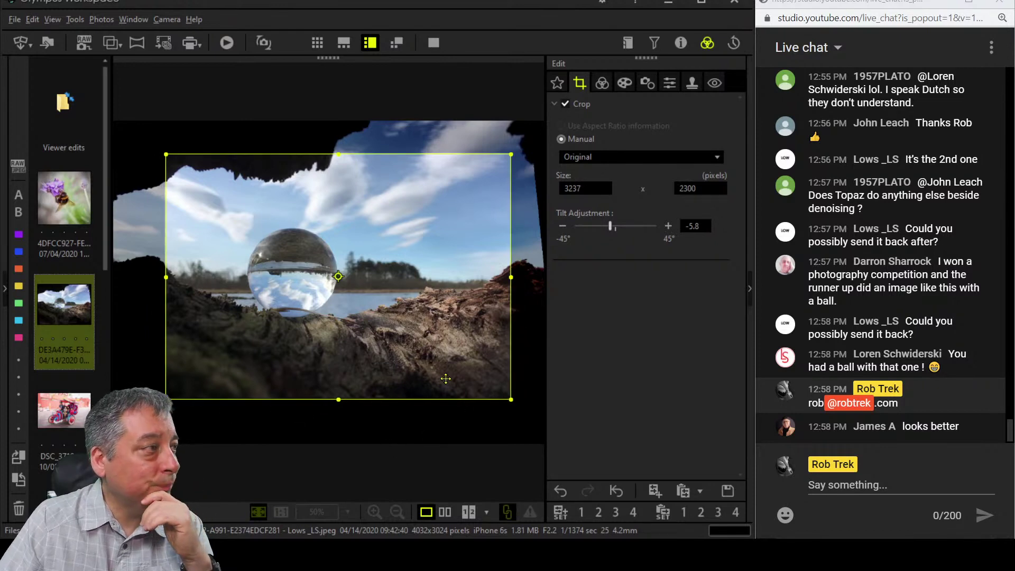
left_click(602, 83)
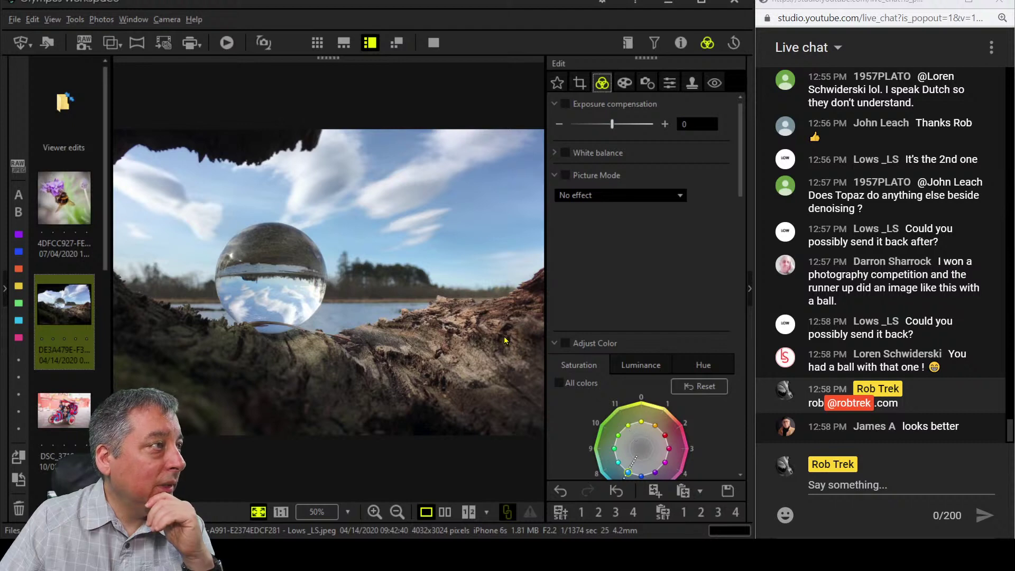
Add a Dehaze of 53 to the crystal-ball photo.
scroll(627, 330, "down", 9)
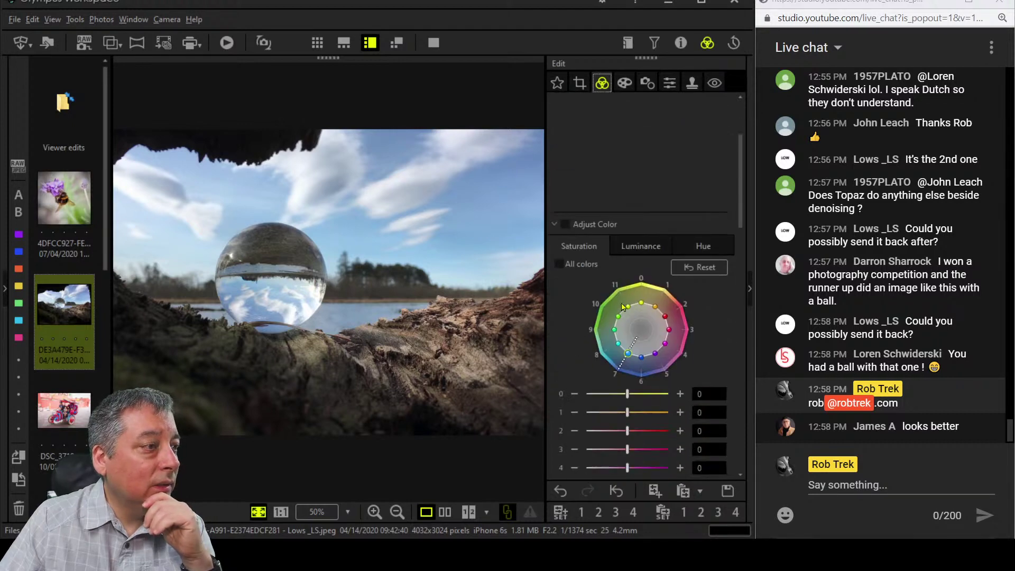
scroll(628, 331, "down", 2)
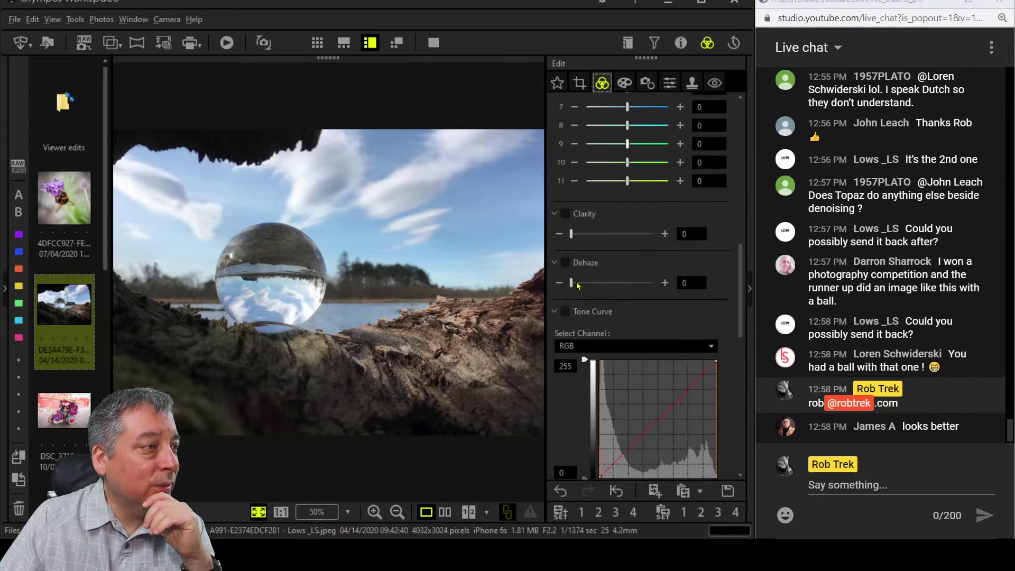
left_click_drag(578, 286, 615, 284)
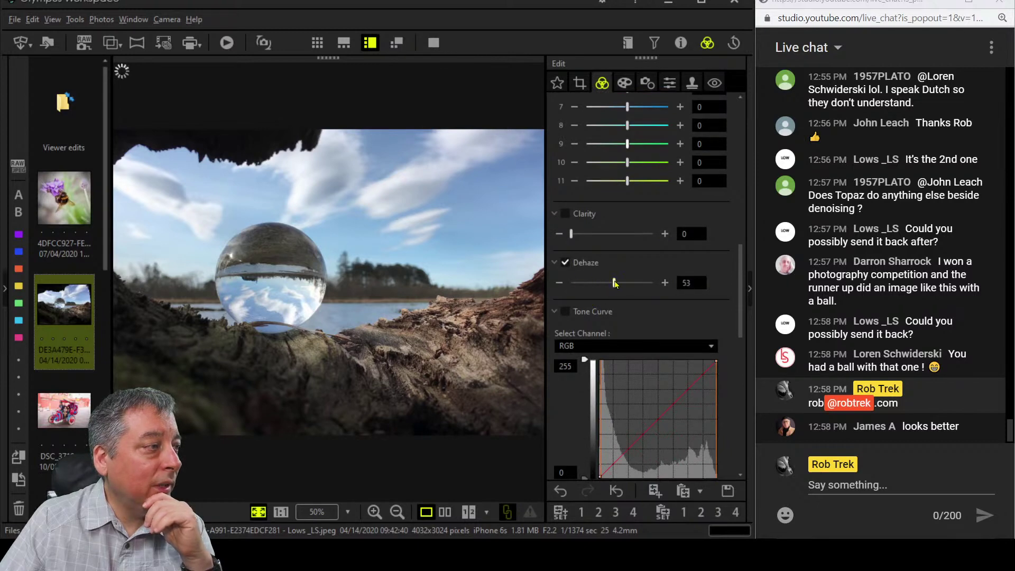
scroll(650, 242, "up", 3)
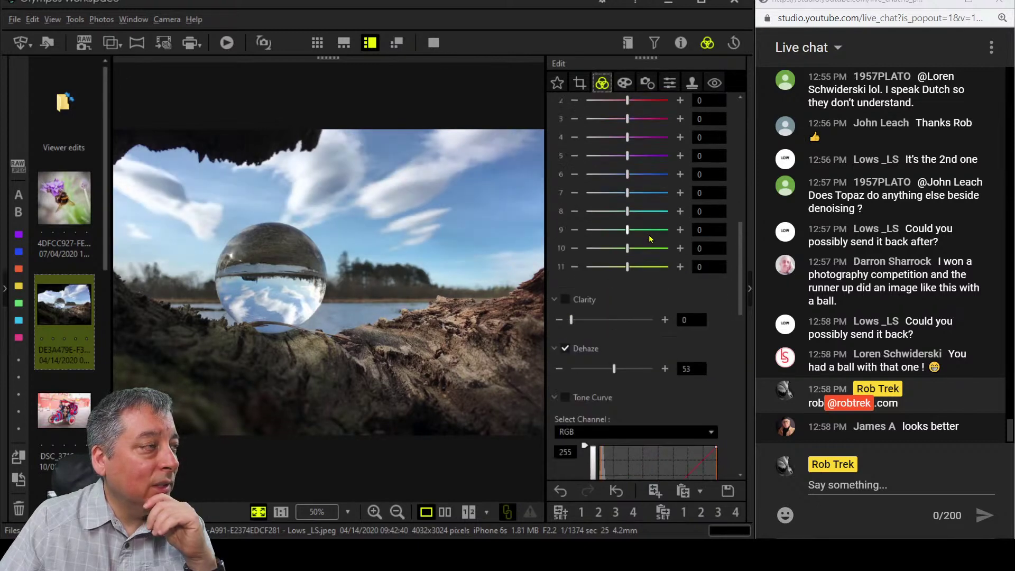
scroll(650, 239, "up", 12)
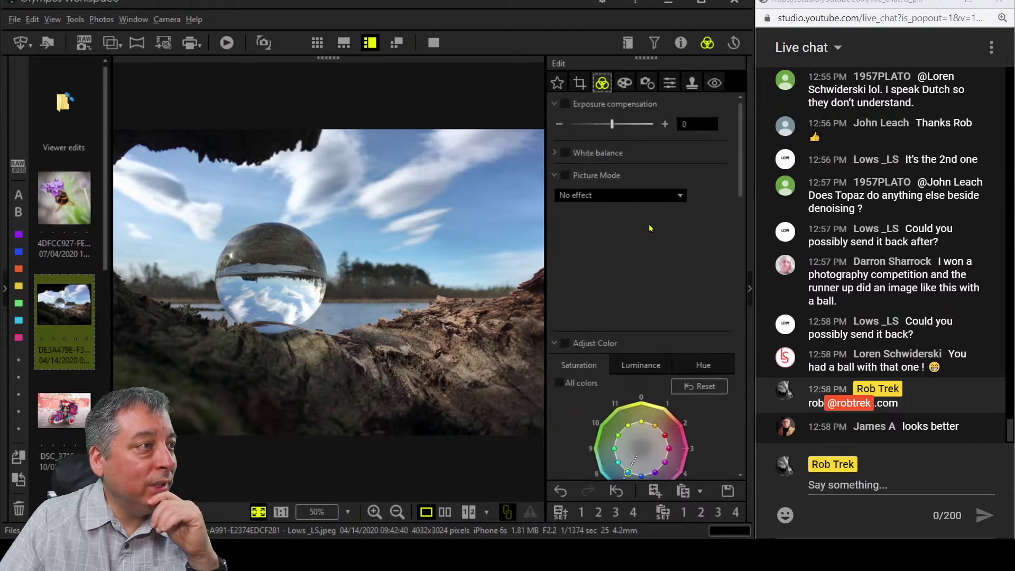
Set Picture Mode to Monochrome with the R:Red B&W filter.
left_click(636, 197)
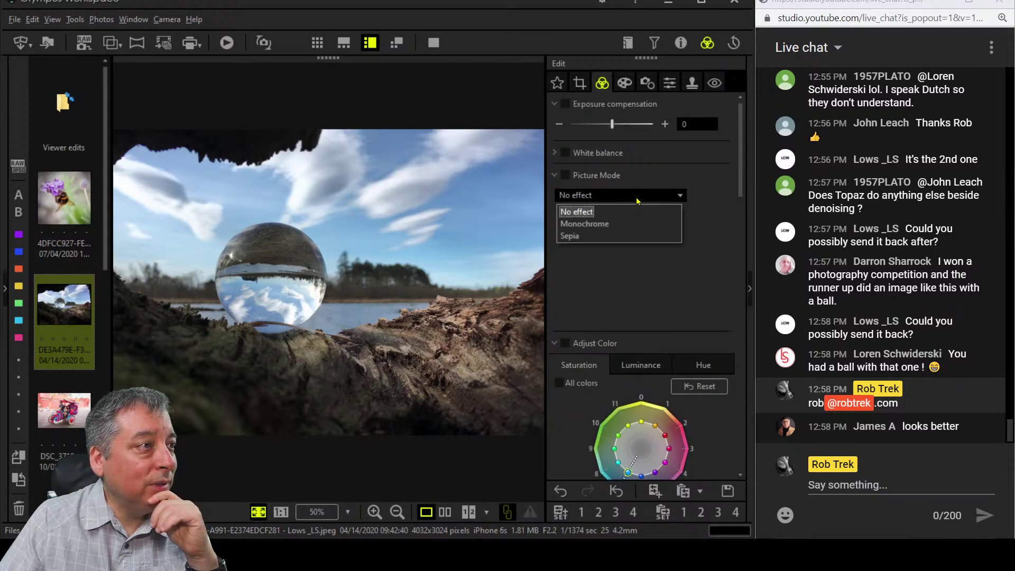
left_click(633, 222)
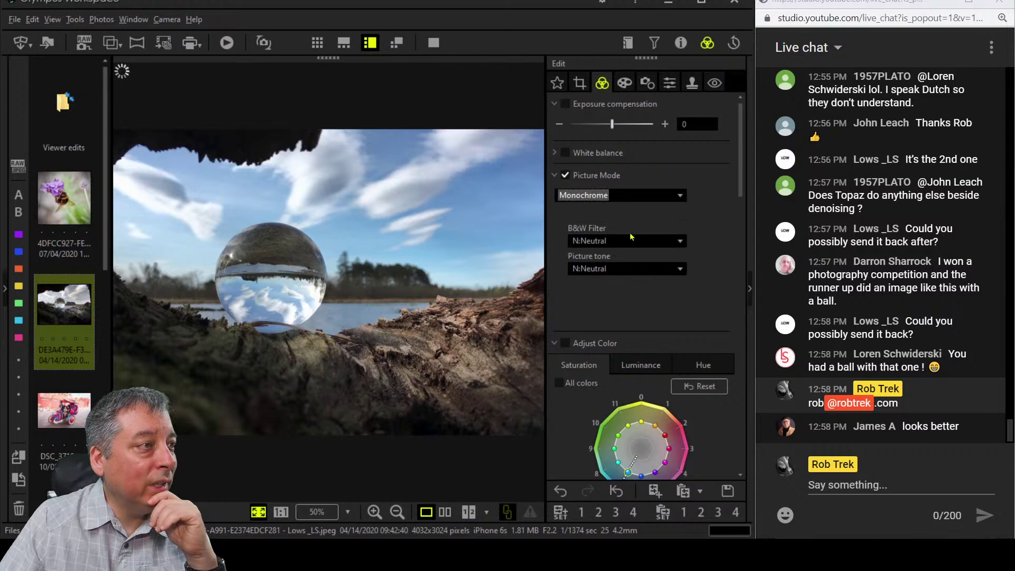
left_click(632, 243)
left_click(628, 295)
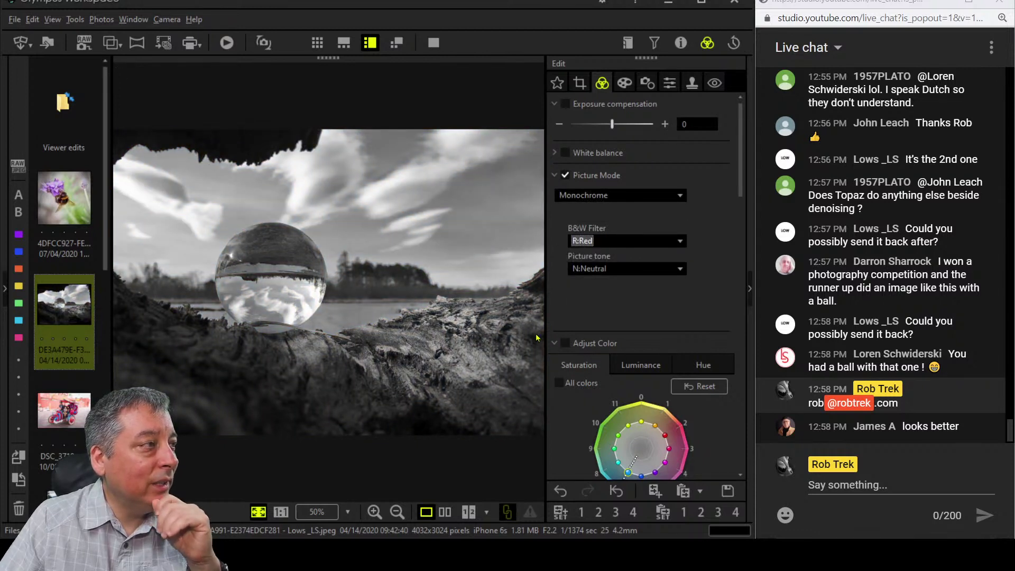
Raise Dehaze to its maximum of 100.
scroll(704, 310, "down", 10)
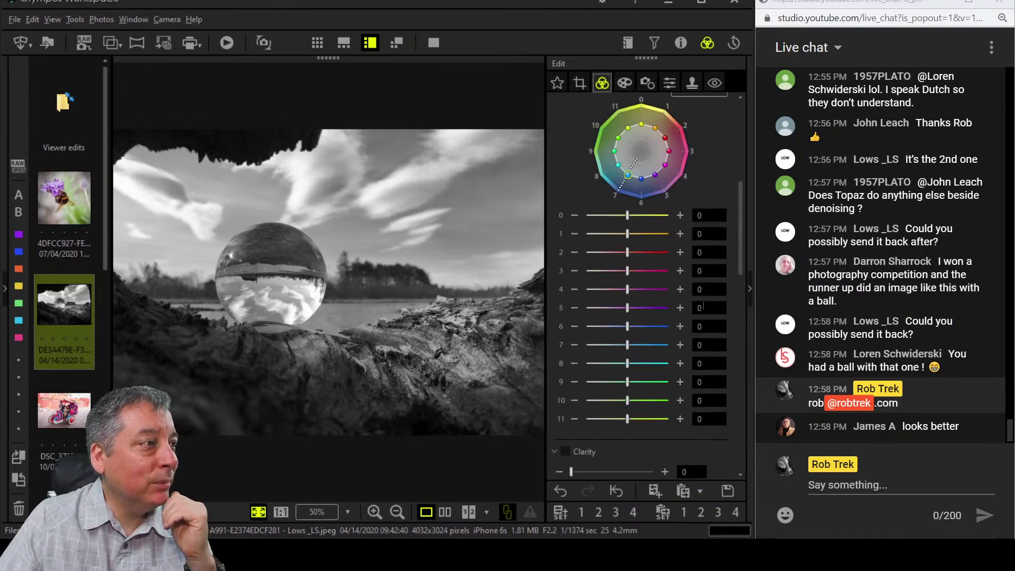
scroll(704, 311, "down", 3)
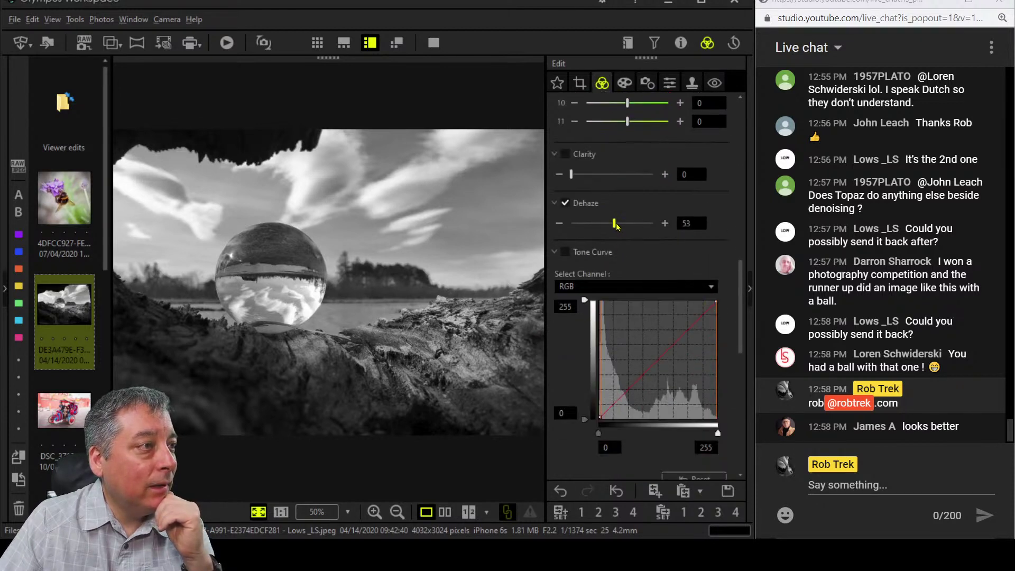
left_click_drag(615, 223, 659, 224)
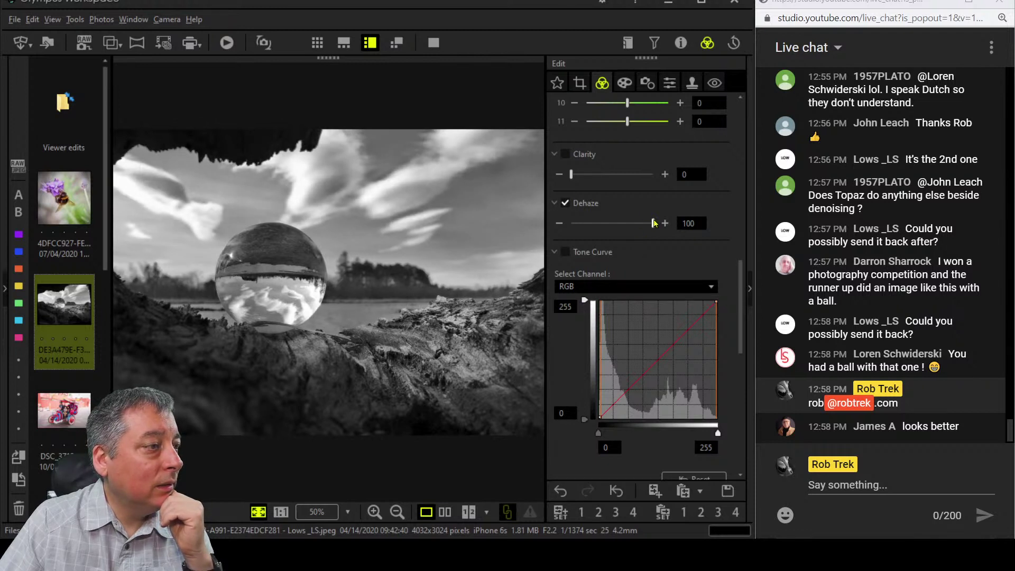
scroll(631, 250, "up", 3)
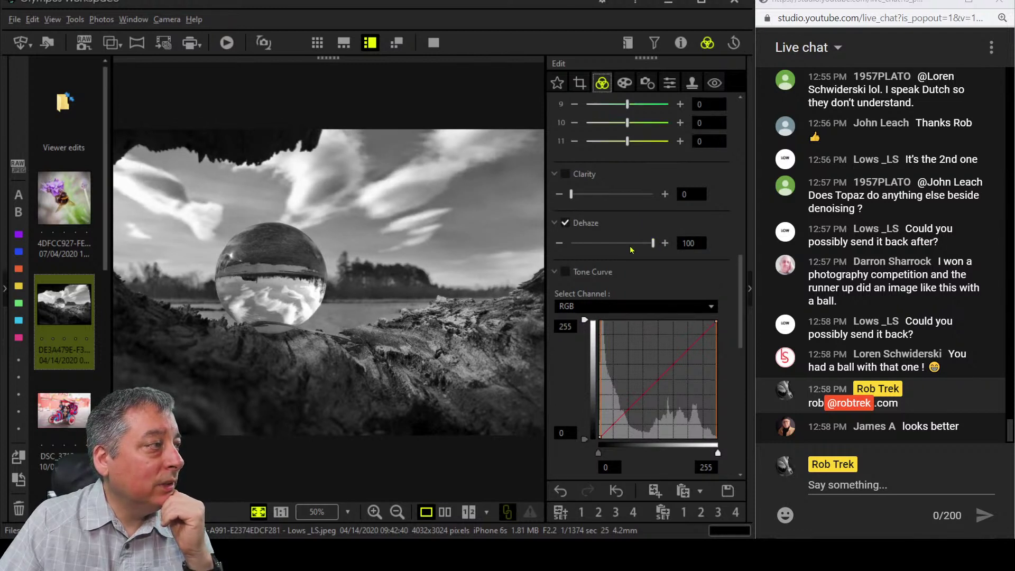
scroll(631, 250, "up", 6)
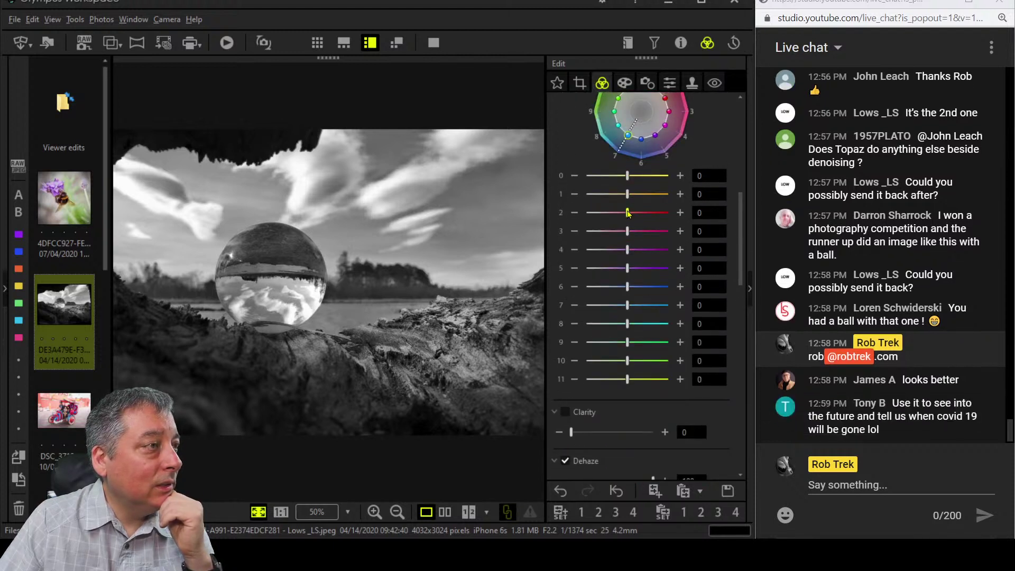
Try lowering luminance channel 2 to -4 and -5, then return it to 0.
left_click_drag(628, 213, 607, 213)
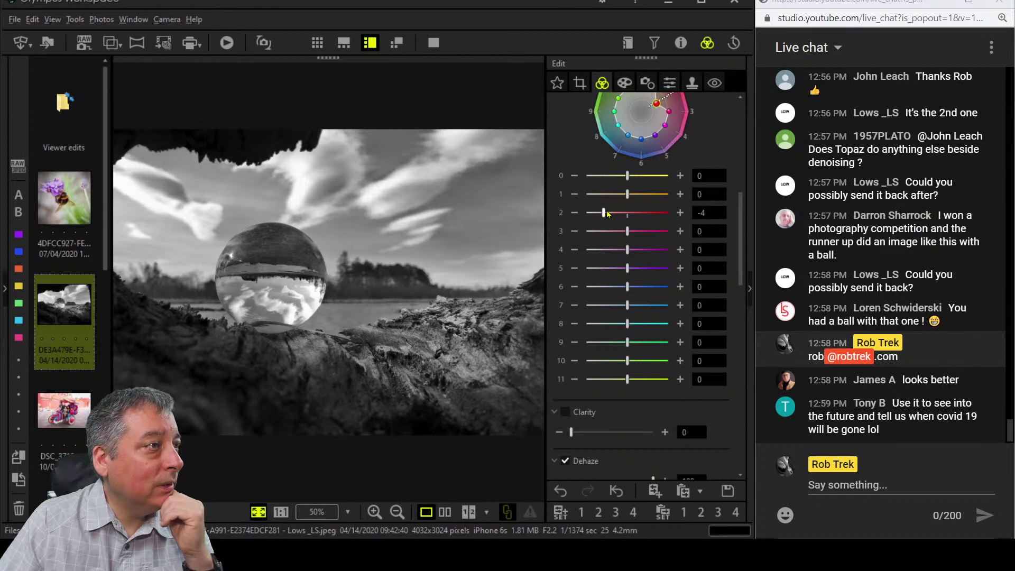
double_click(607, 210)
scroll(712, 212, "up", 5)
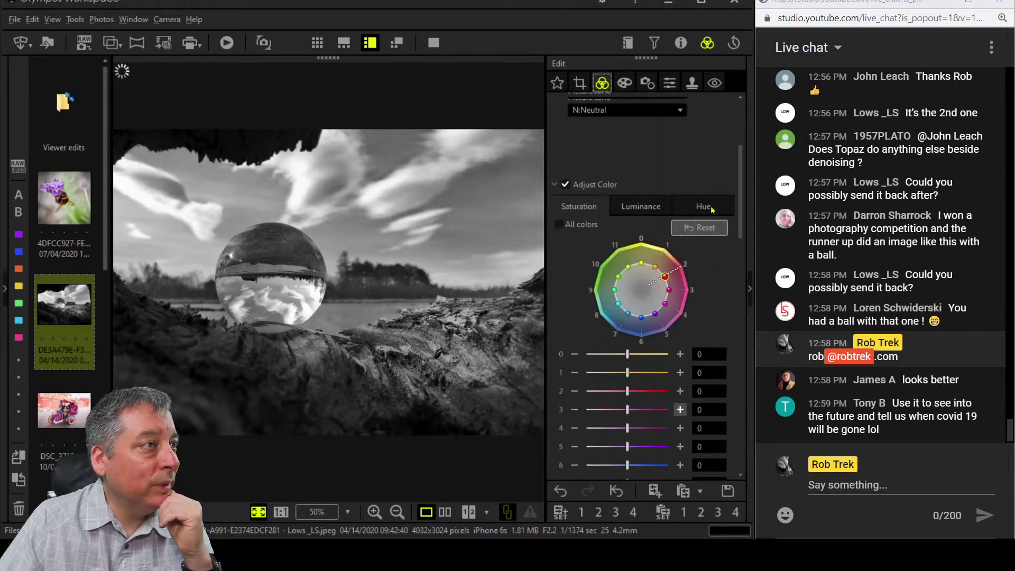
scroll(707, 246, "down", 4)
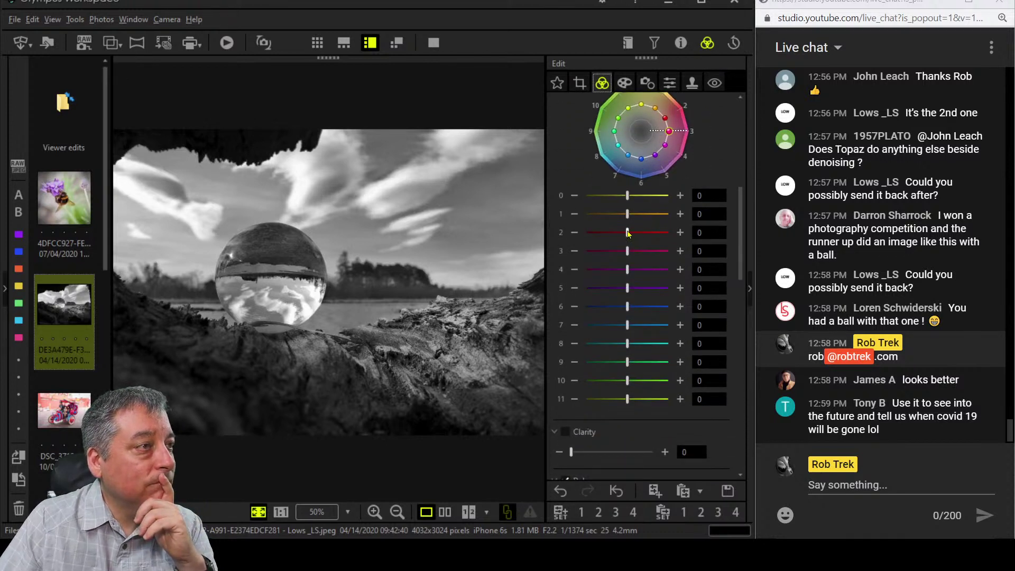
left_click_drag(627, 234, 597, 234)
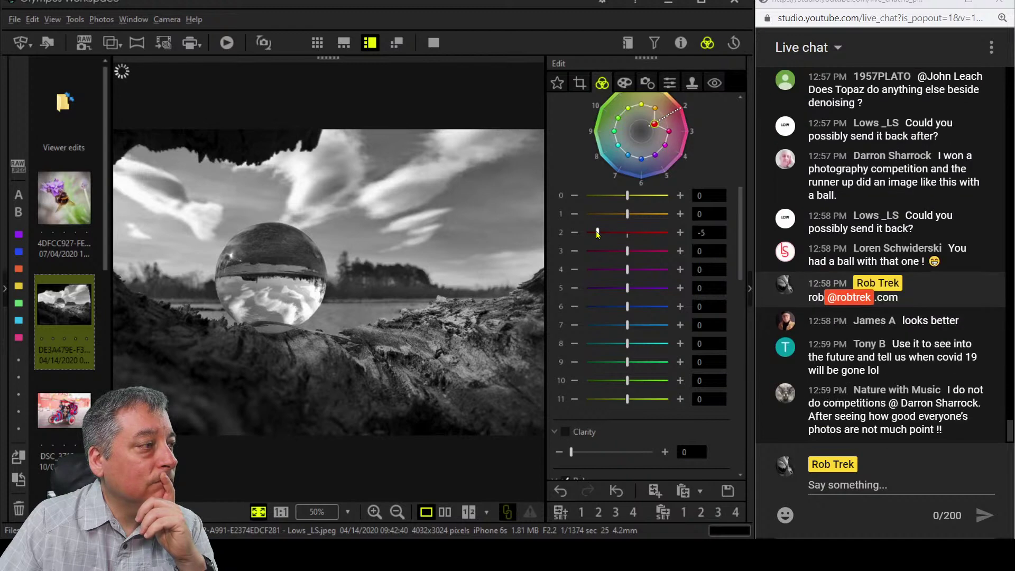
left_click_drag(598, 235, 627, 234)
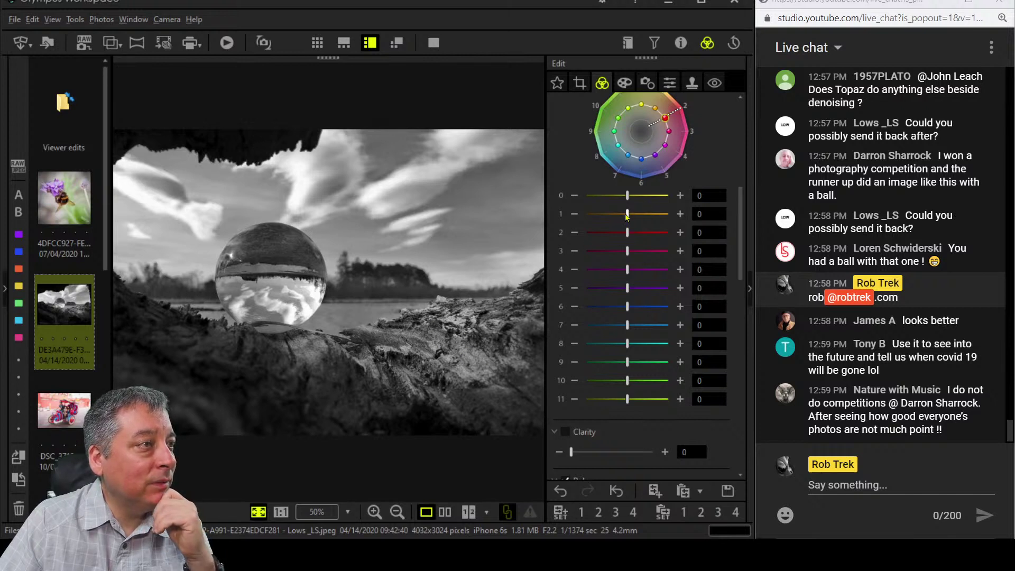
Raise luminance channels 1 and 0 to their maximum of 7.
left_click_drag(627, 214, 669, 213)
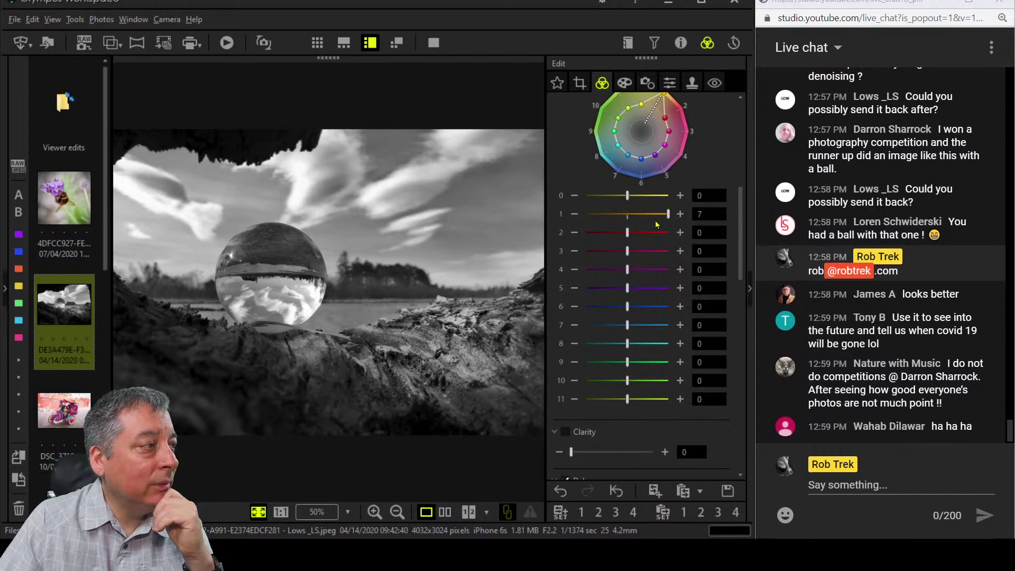
left_click_drag(627, 196, 664, 198)
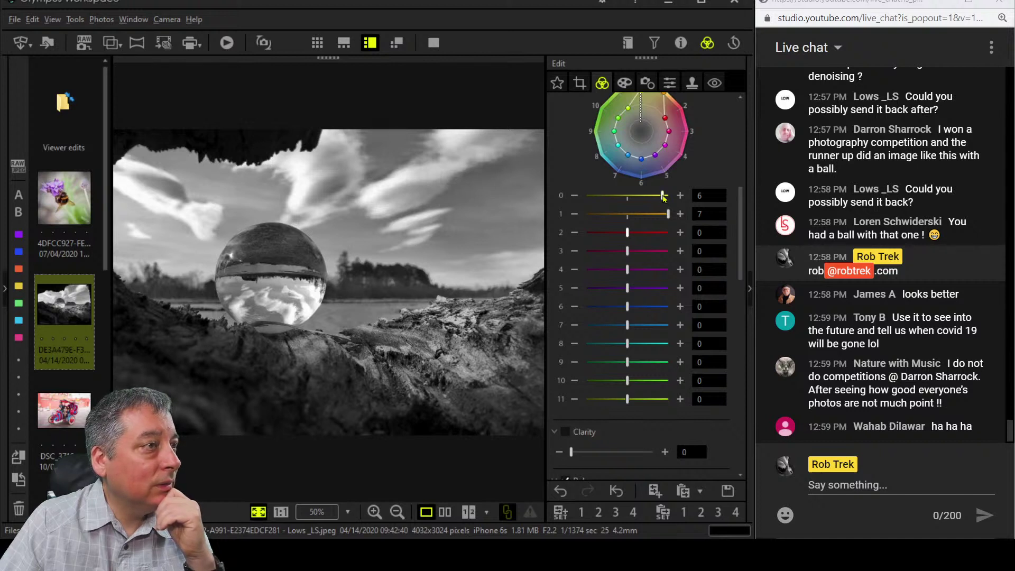
left_click_drag(664, 198, 668, 196)
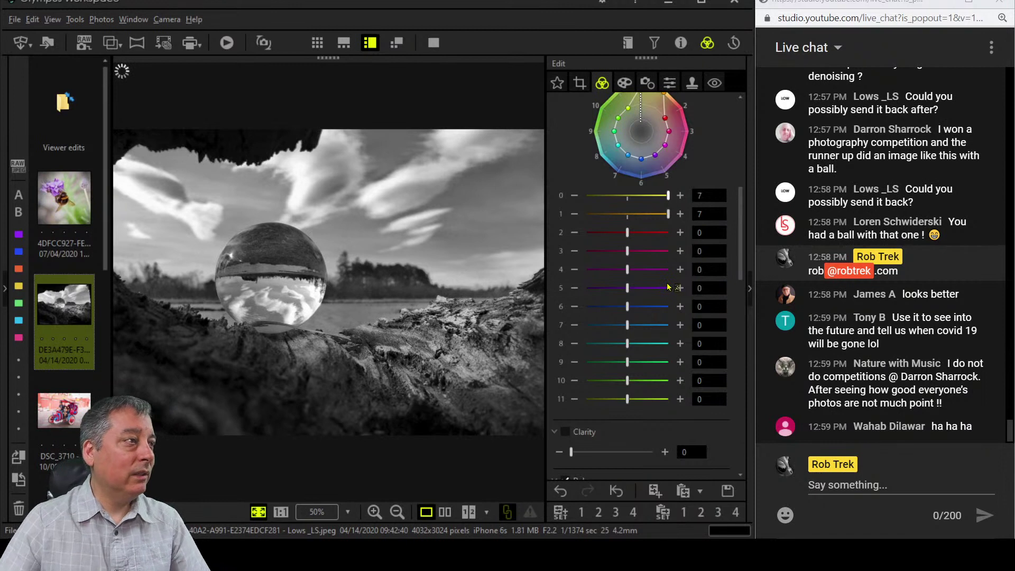
Lower luminance bands 6–8 to −4 and push channel 2 up to 7.
scroll(655, 366, "down", 1)
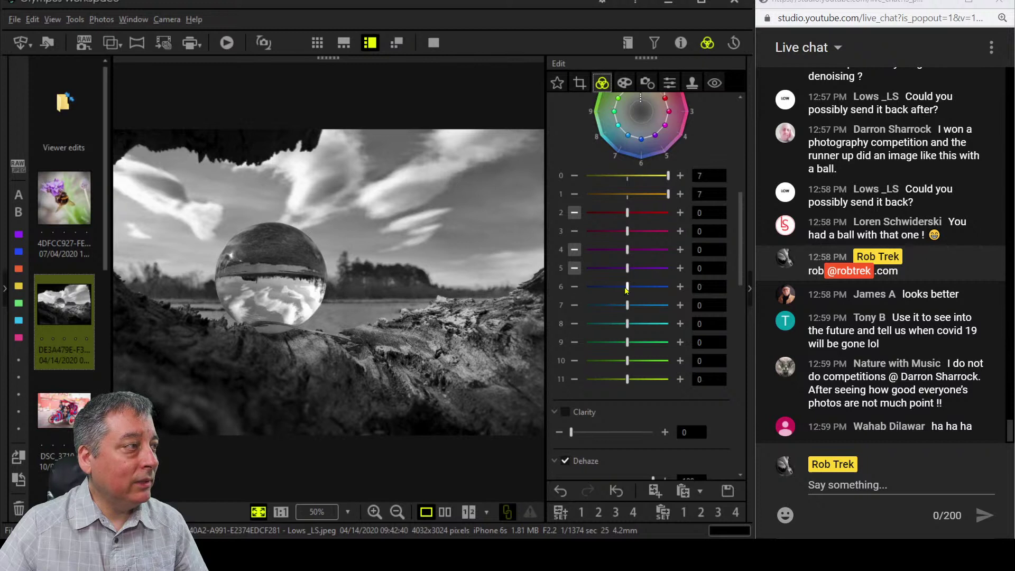
left_click_drag(627, 290, 601, 291)
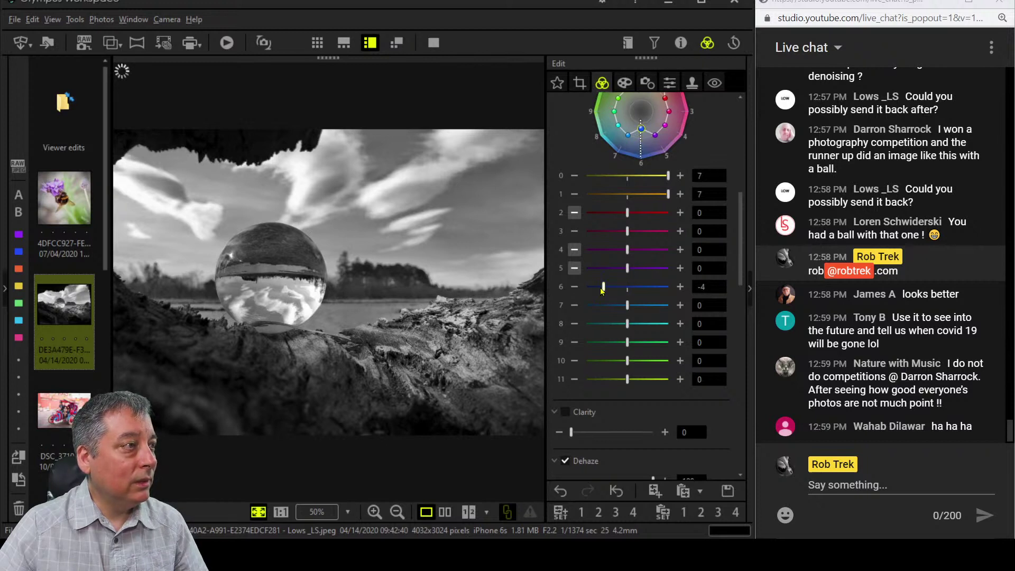
left_click_drag(628, 323, 603, 306)
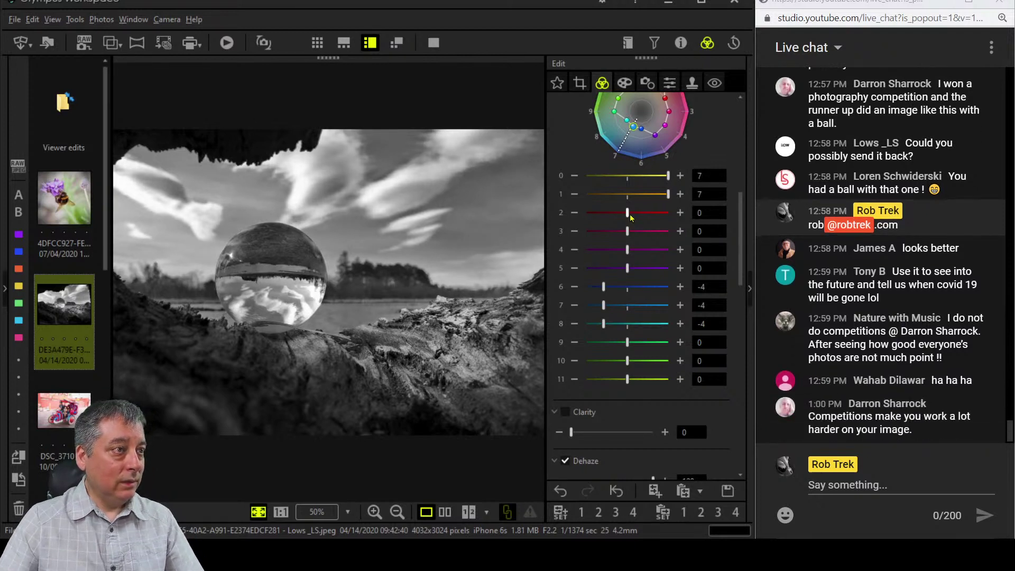
left_click_drag(628, 213, 679, 216)
scroll(690, 326, "up", 4)
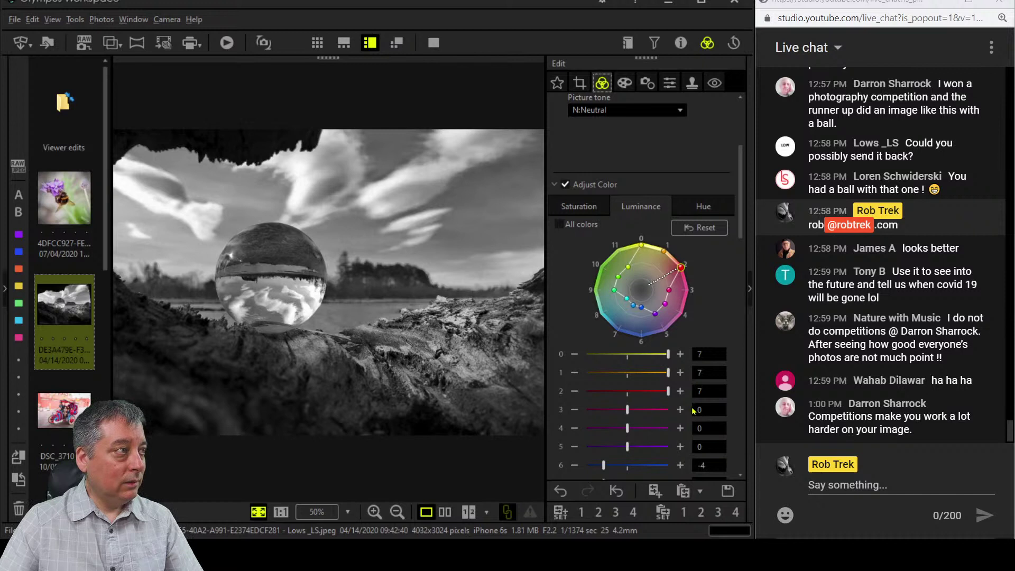
scroll(693, 411, "down", 1)
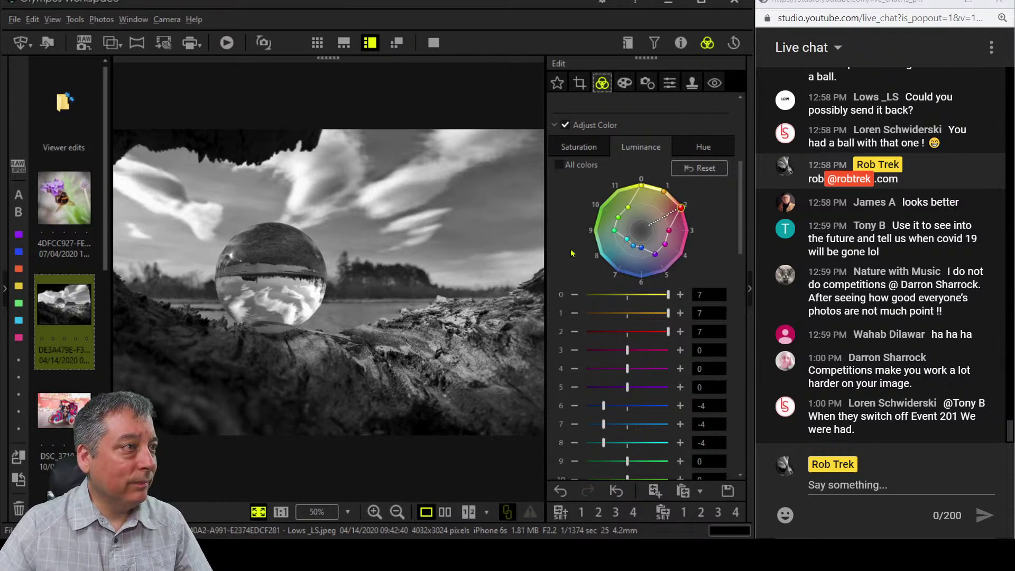
scroll(571, 253, "down", 10)
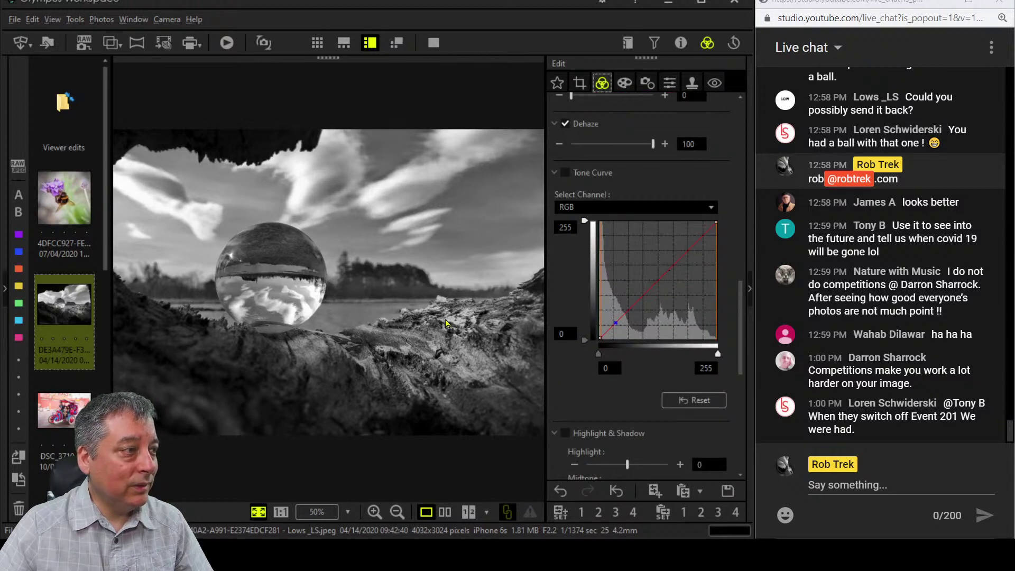
Enable Tone Curve and bend the RGB curve into a gentle S with added shadow points.
left_click(657, 279)
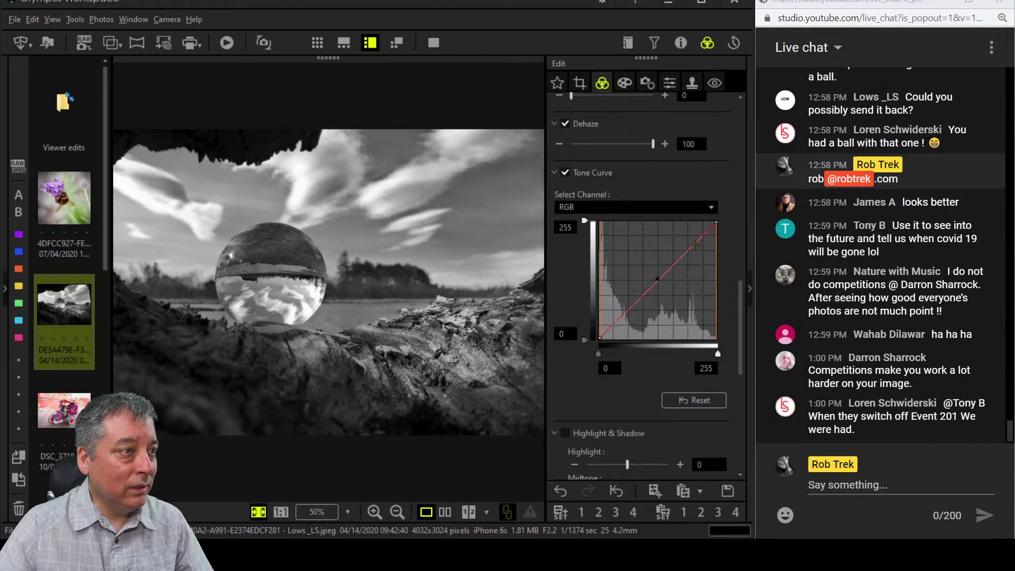
left_click_drag(691, 247, 691, 241)
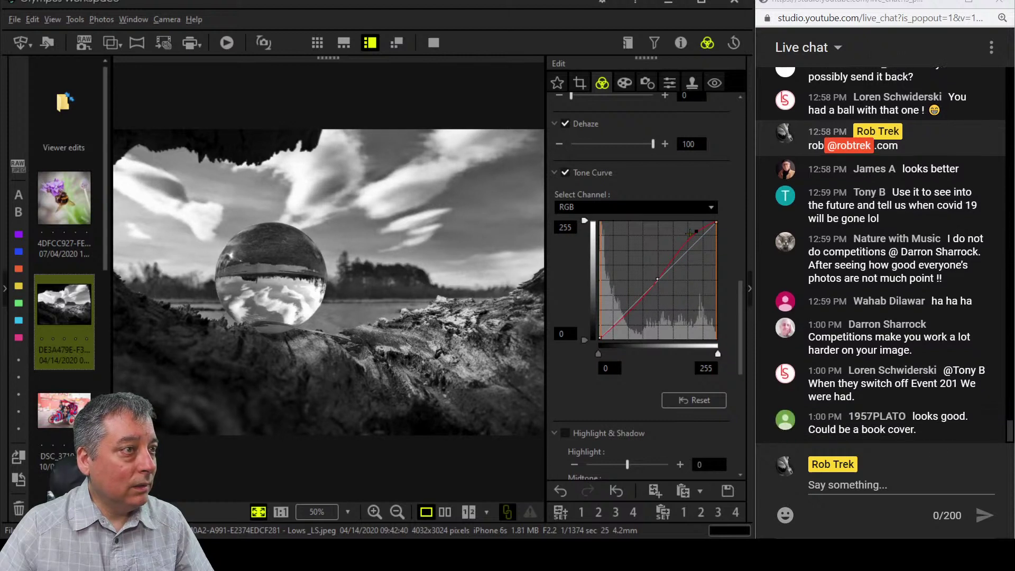
left_click_drag(690, 232, 690, 229)
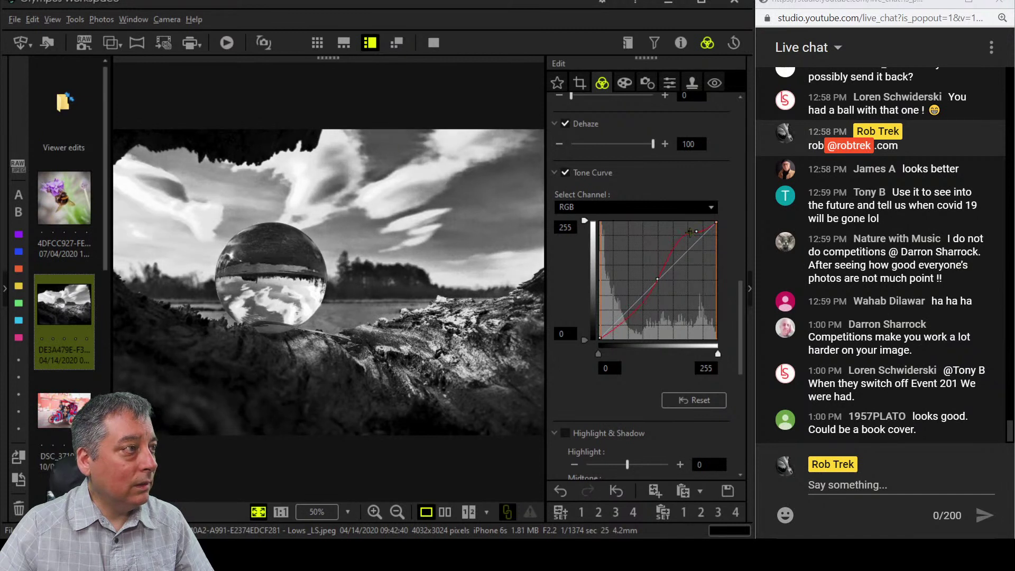
mouse_move(690, 232)
left_mouse_down()
mouse_move(702, 247)
mouse_move(696, 227)
left_mouse_up()
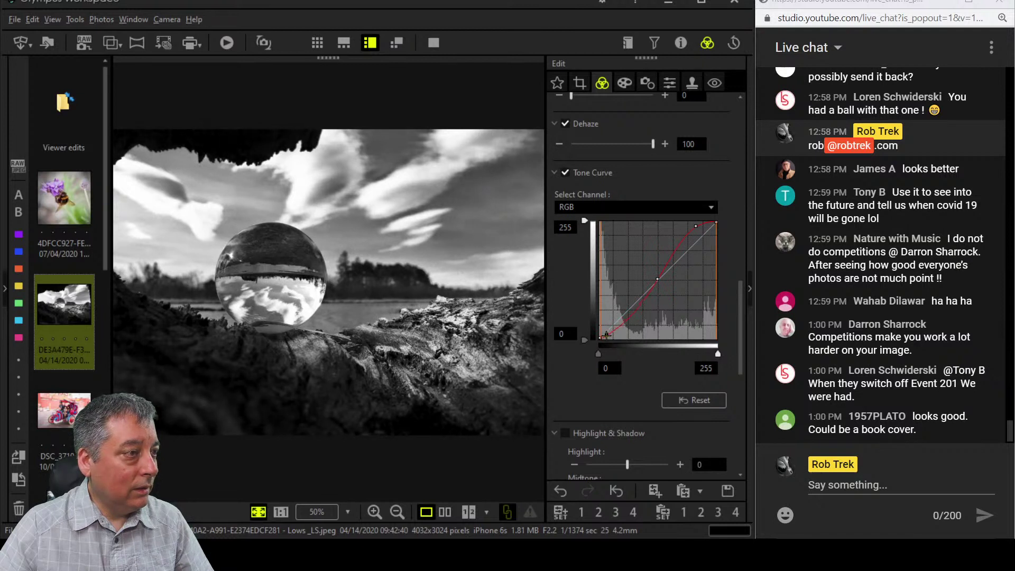
left_click(608, 335)
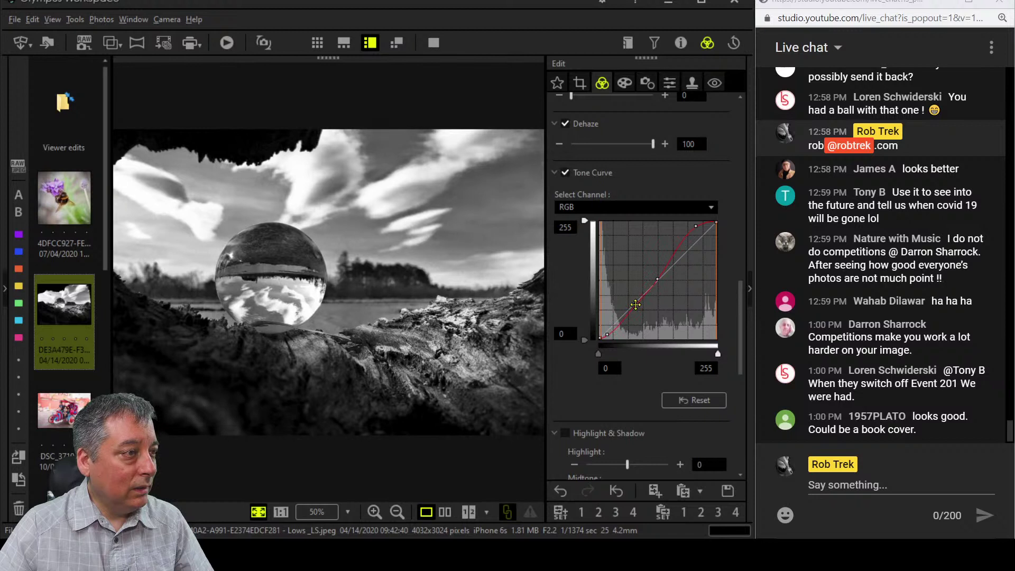
left_click(636, 305)
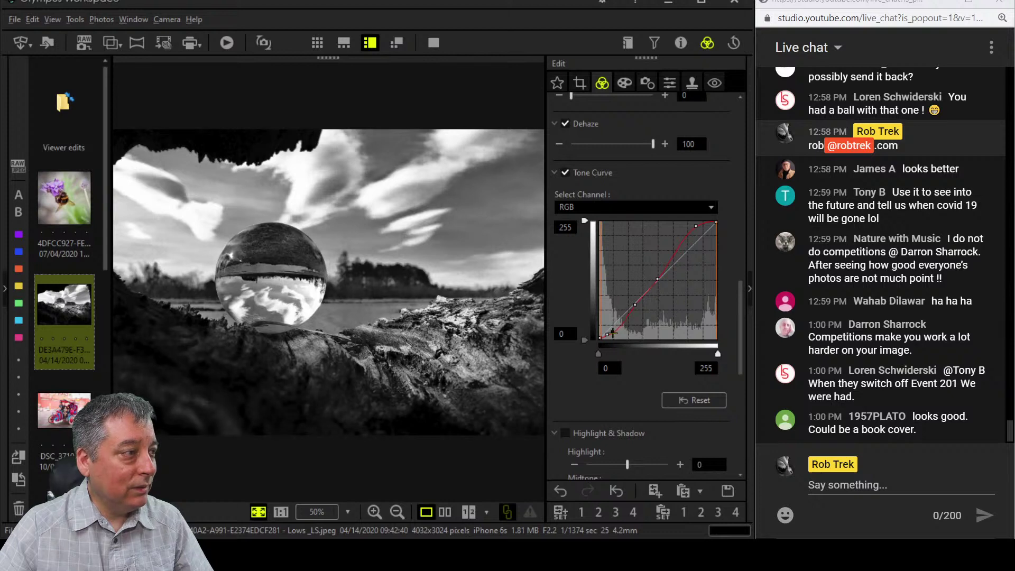
scroll(628, 360, "down", 7)
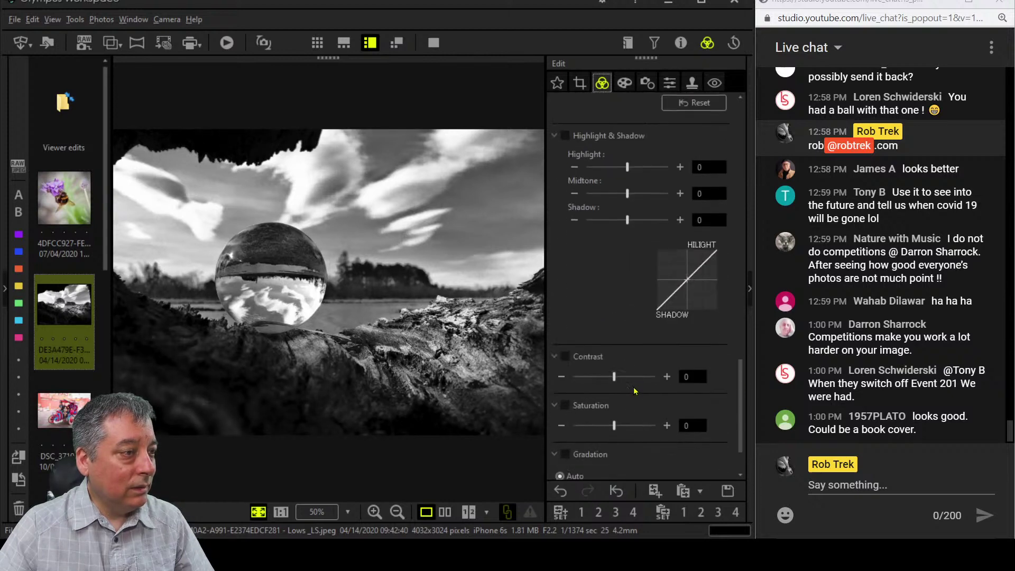
scroll(617, 338, "up", 7)
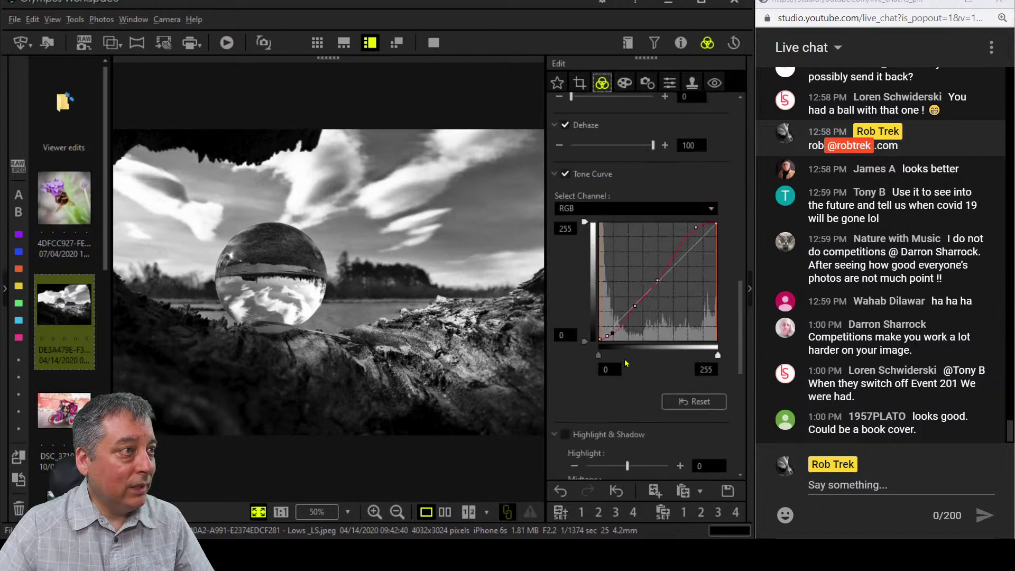
Set Clarity to 50 and briefly check the Sharpness settings.
left_click_drag(568, 316, 603, 317)
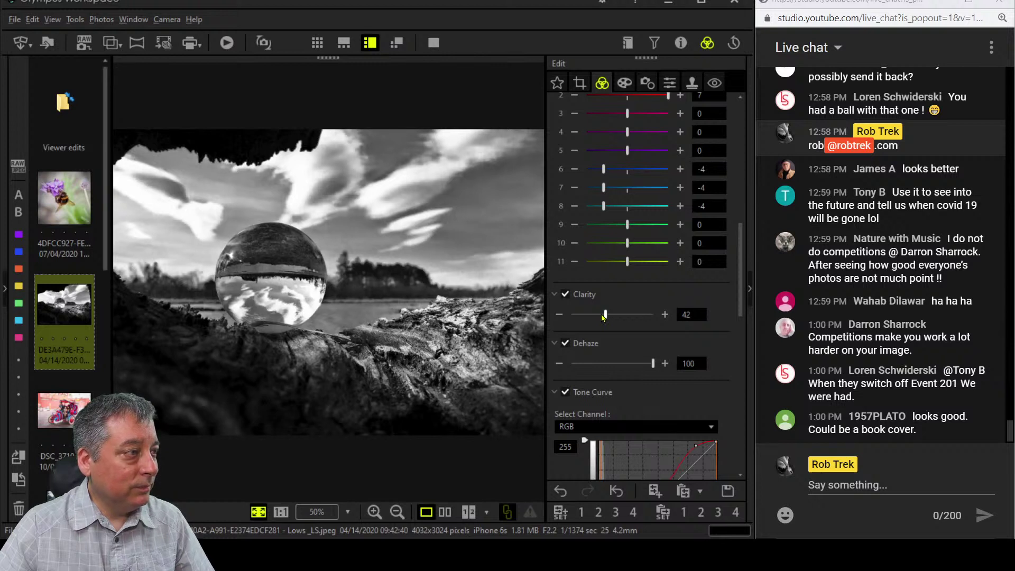
left_click_drag(603, 318, 609, 317)
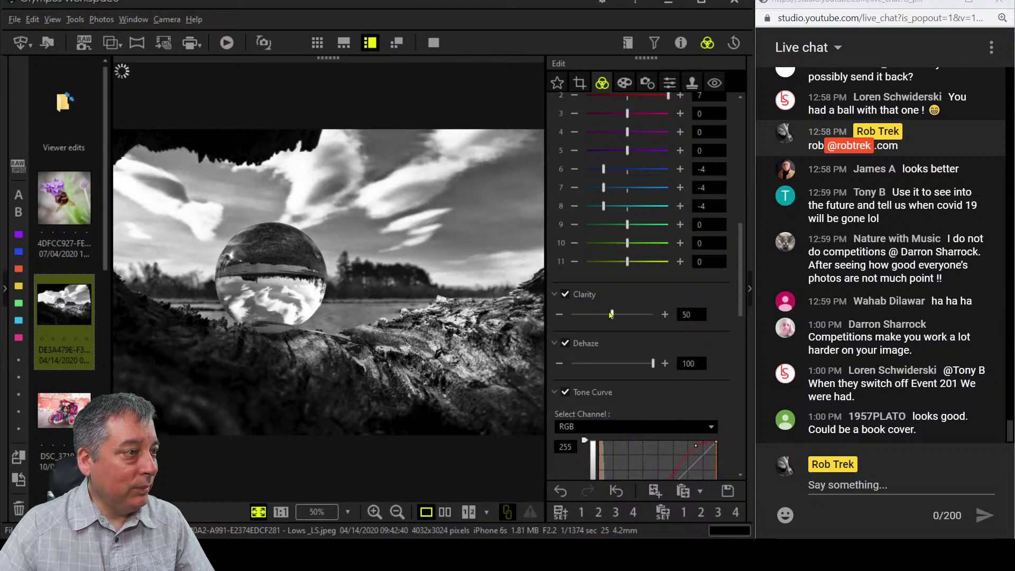
left_click(670, 86)
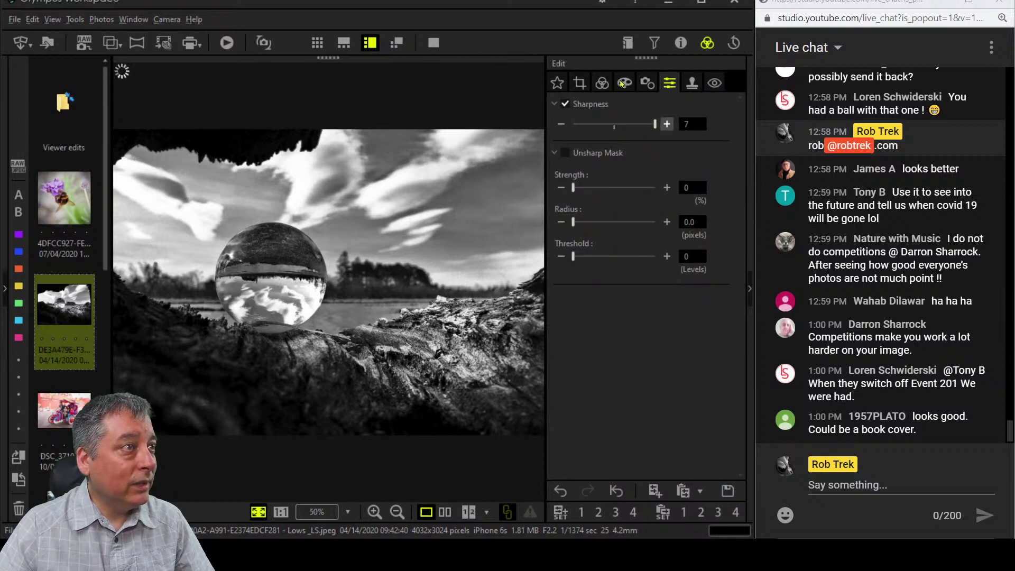
left_click(602, 83)
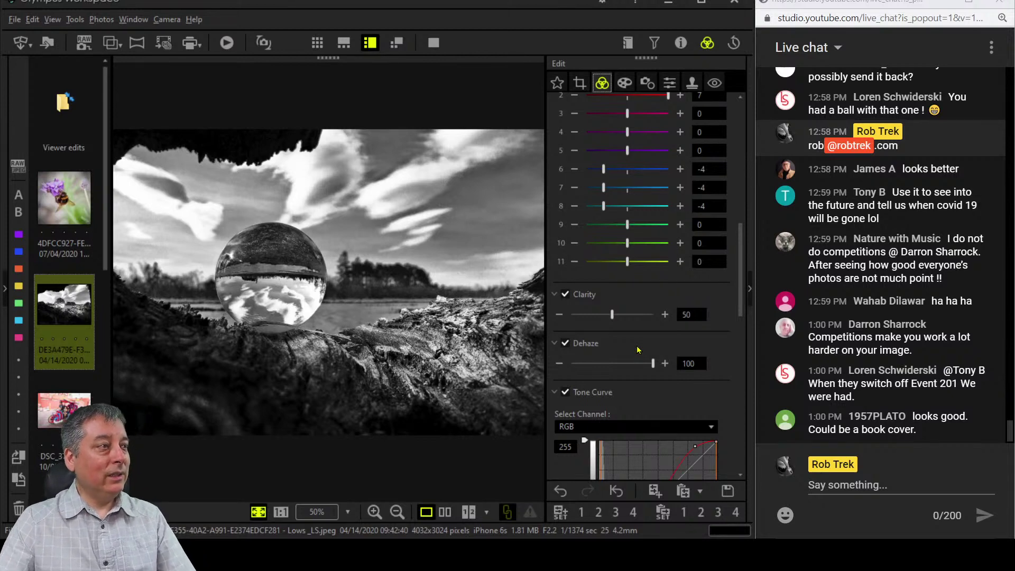
left_click(445, 511)
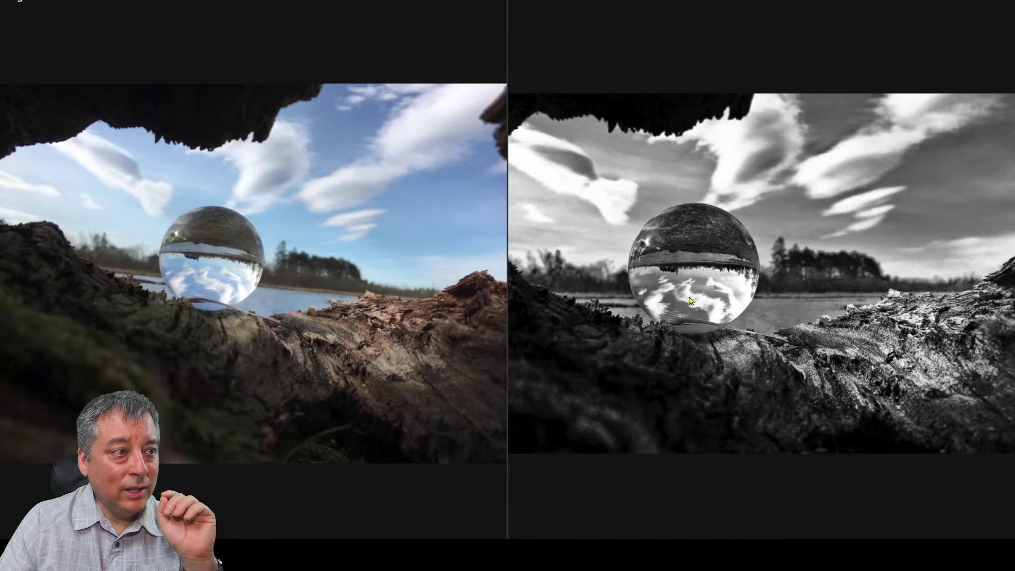
left_click(692, 274)
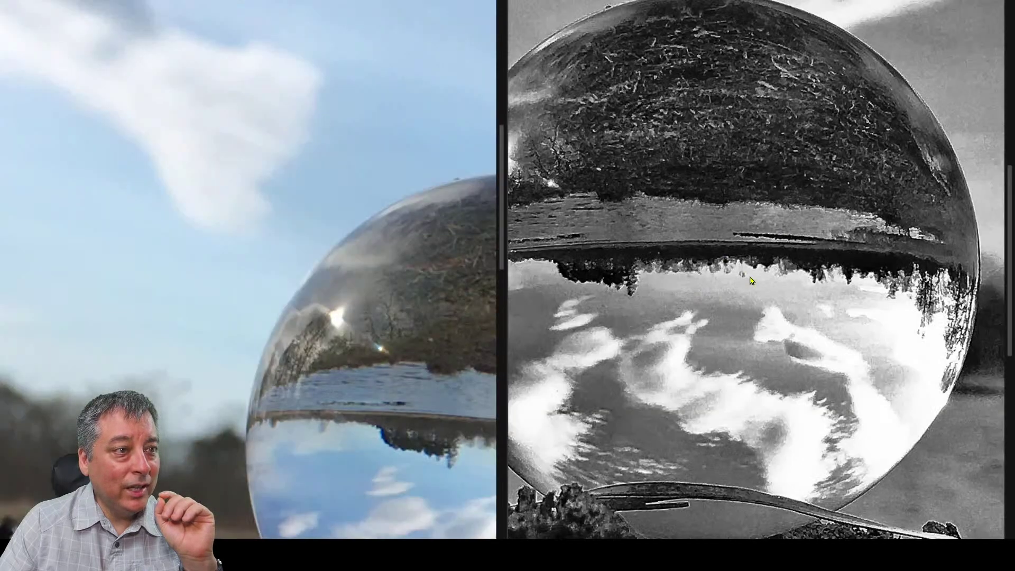
left_click(750, 276)
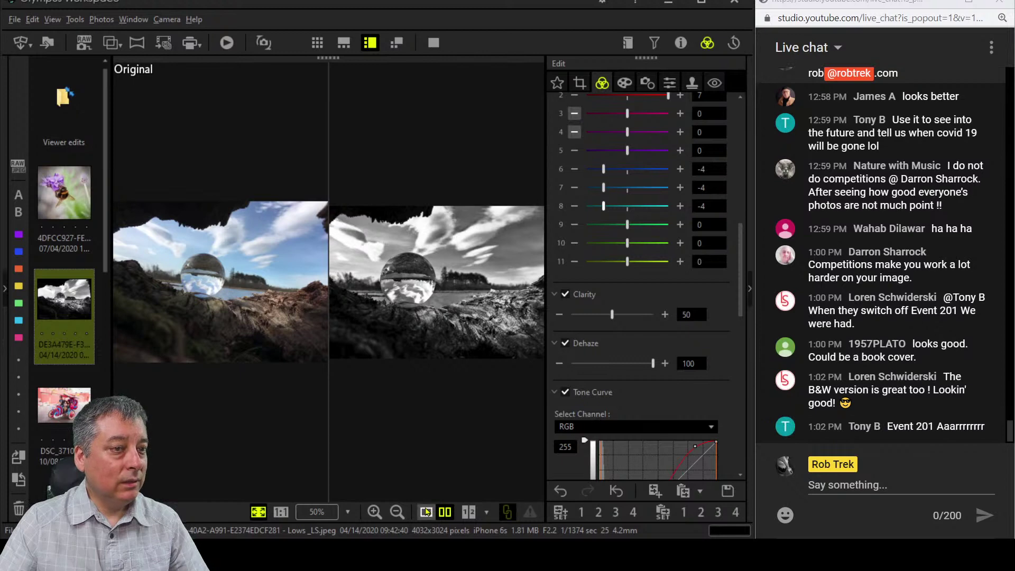
left_click(426, 512)
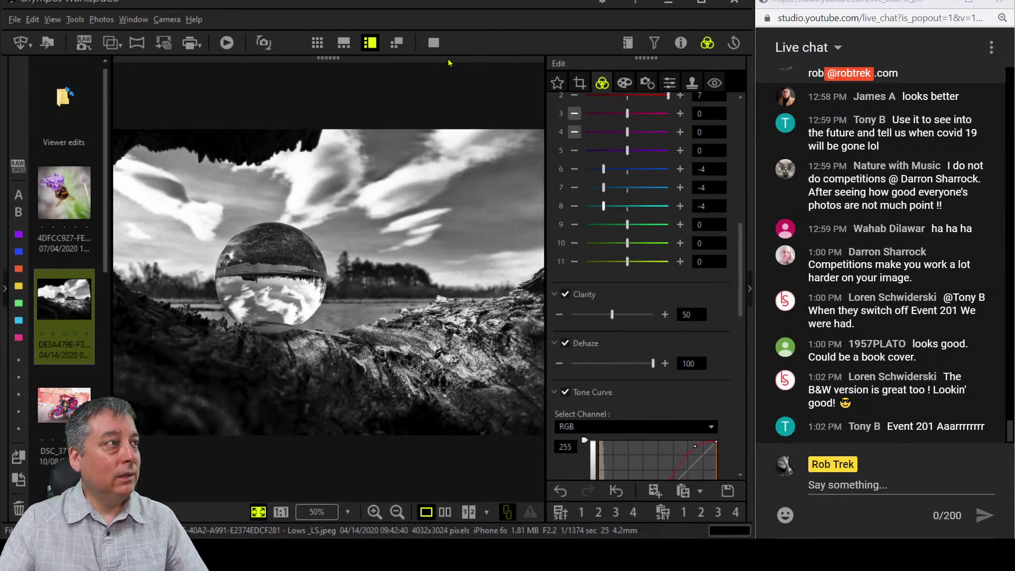
left_click(434, 43)
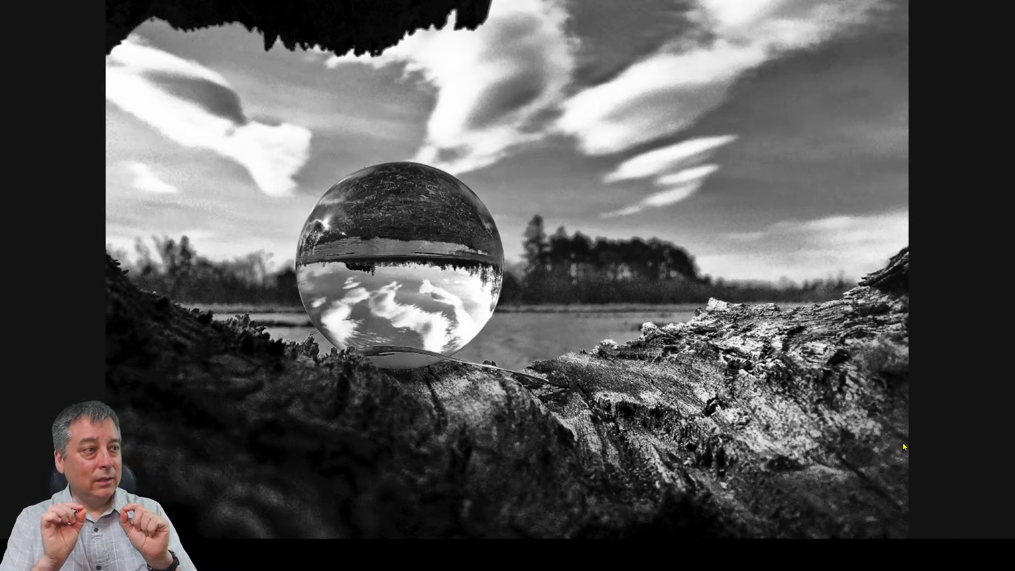
key("Escape")
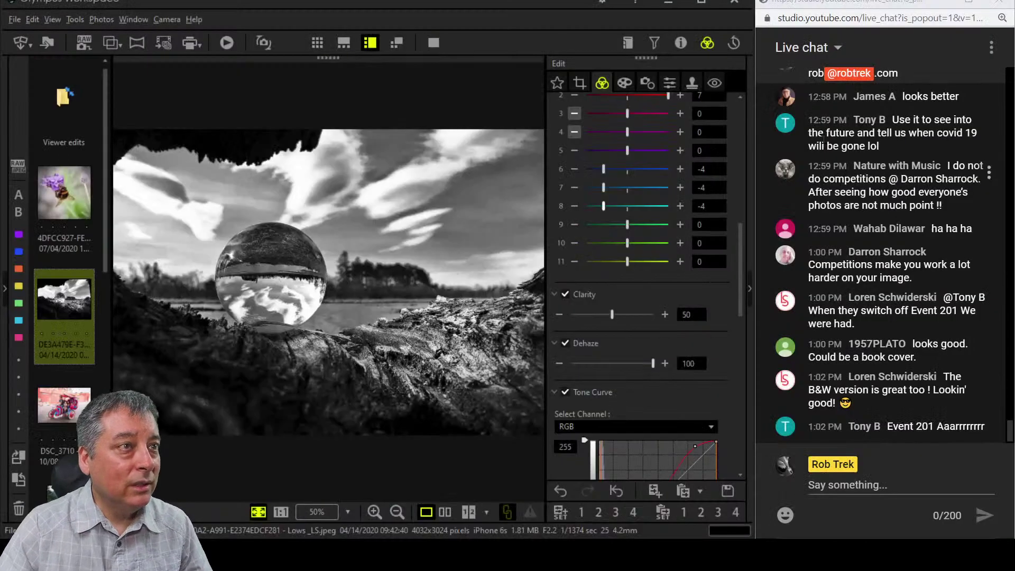
Look through the lens correction and sharpness settings, collapsing the Unsharp Mask and Sharpness panels.
left_click(646, 83)
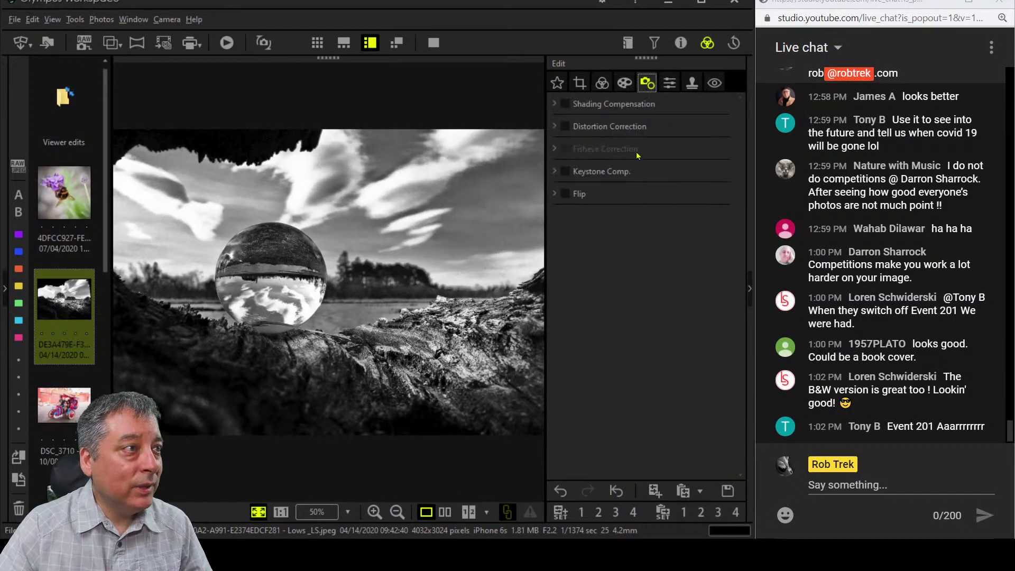
left_click(669, 83)
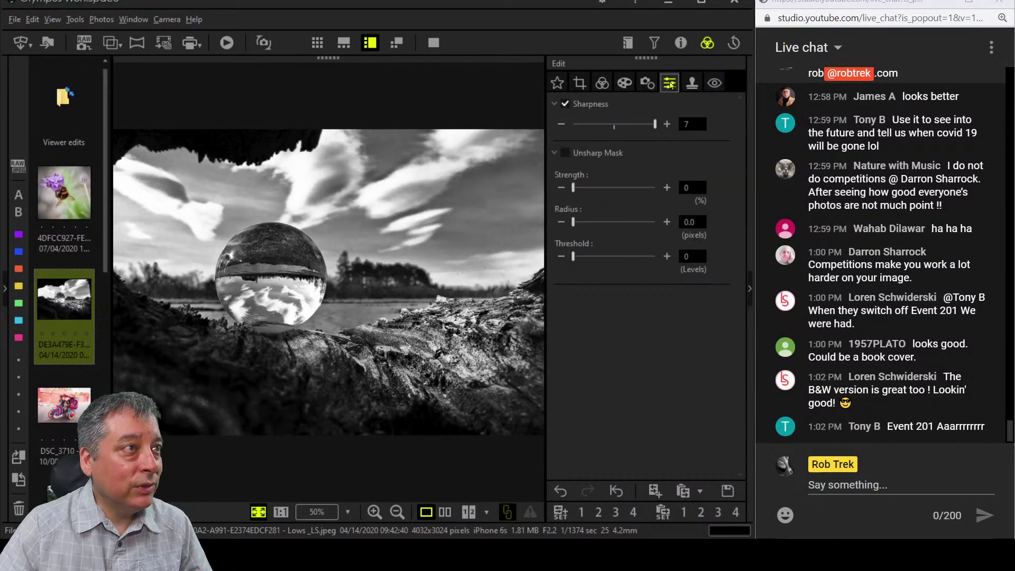
left_click(554, 153)
left_click(555, 104)
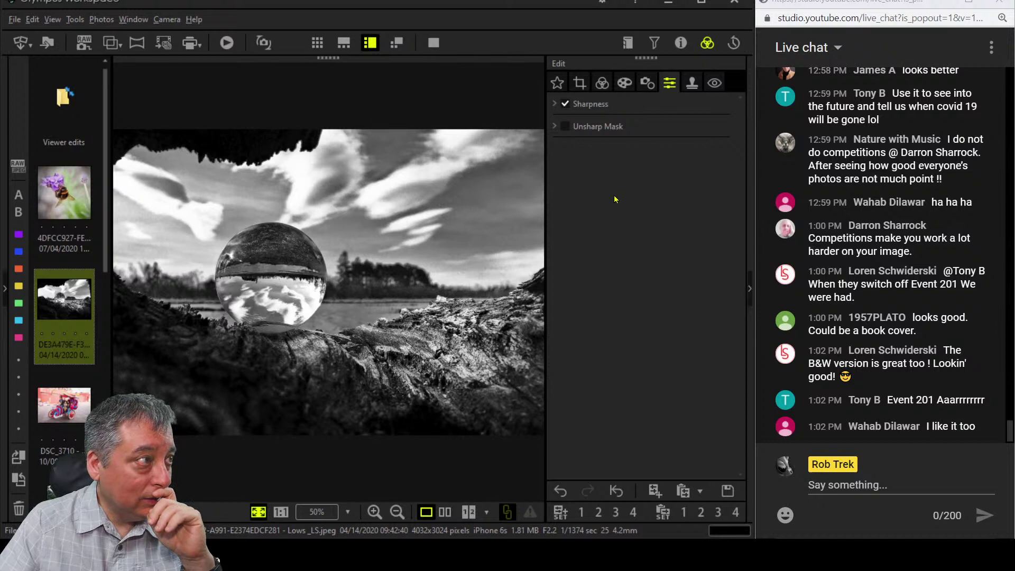
Compare sharpening on and off on the clouds at 100%, leave it off, and expand Unsharp Mask.
left_click(565, 104)
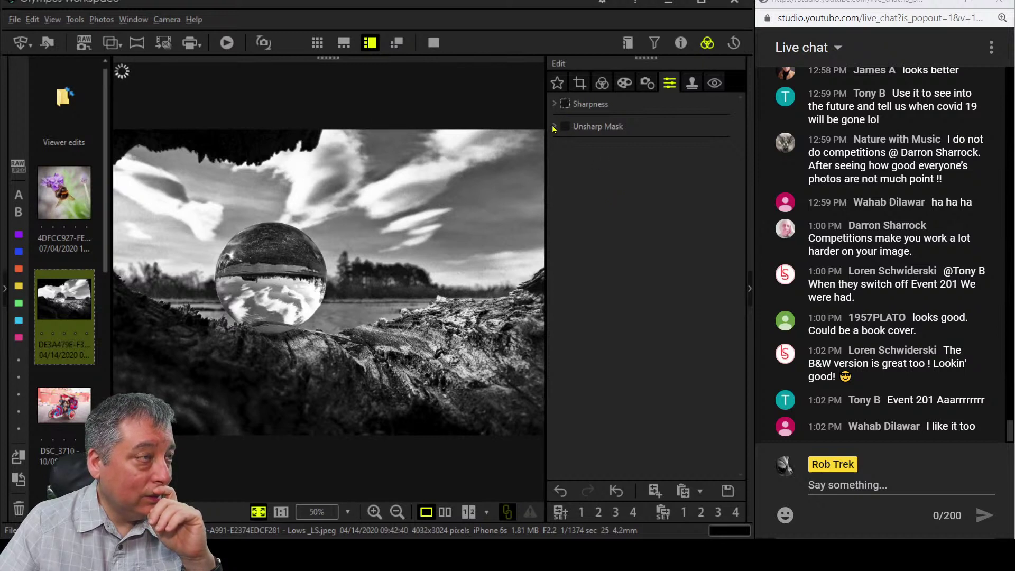
left_click(496, 187)
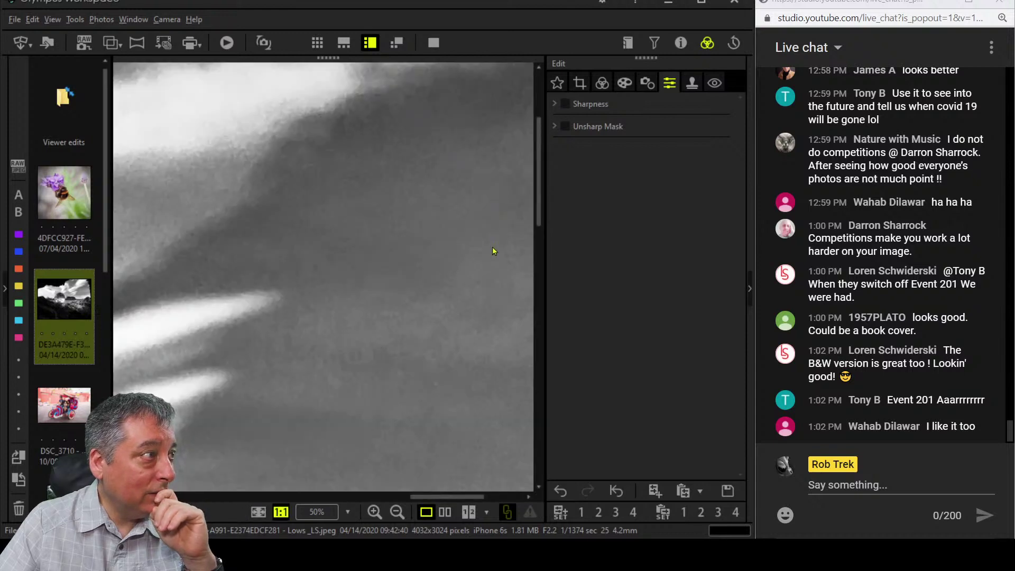
left_click_drag(270, 373, 352, 304)
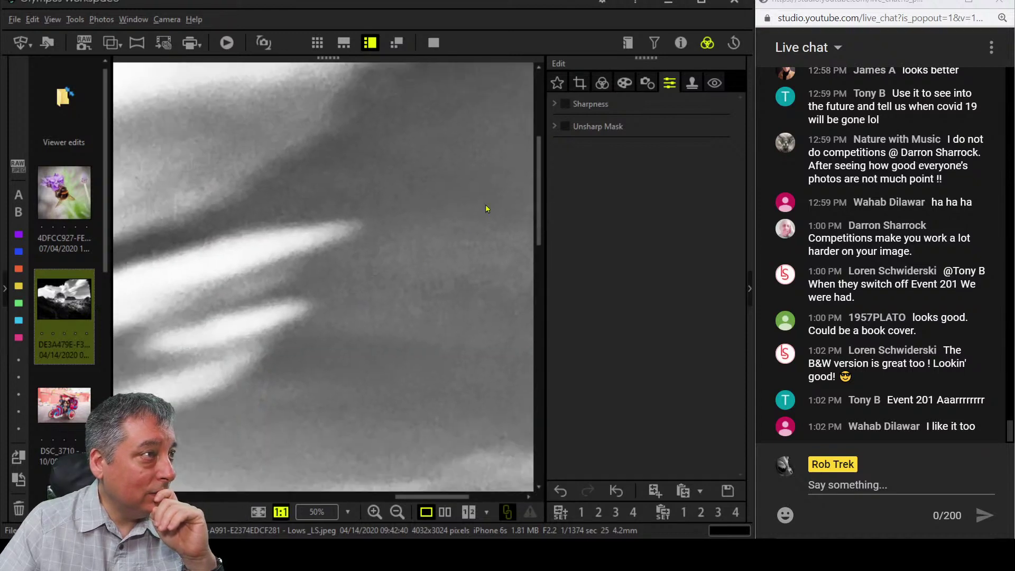
left_click(565, 105)
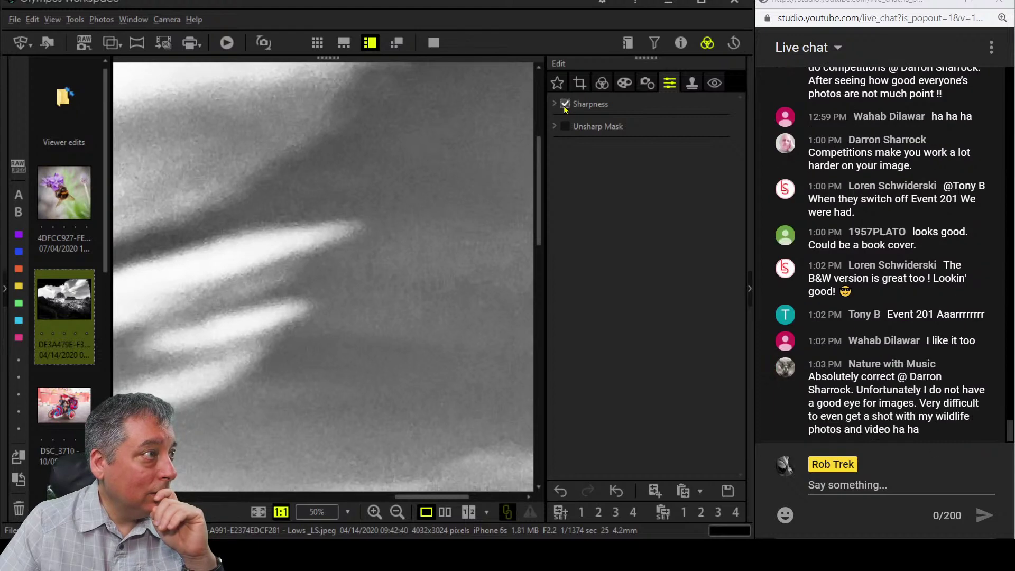
left_click(565, 105)
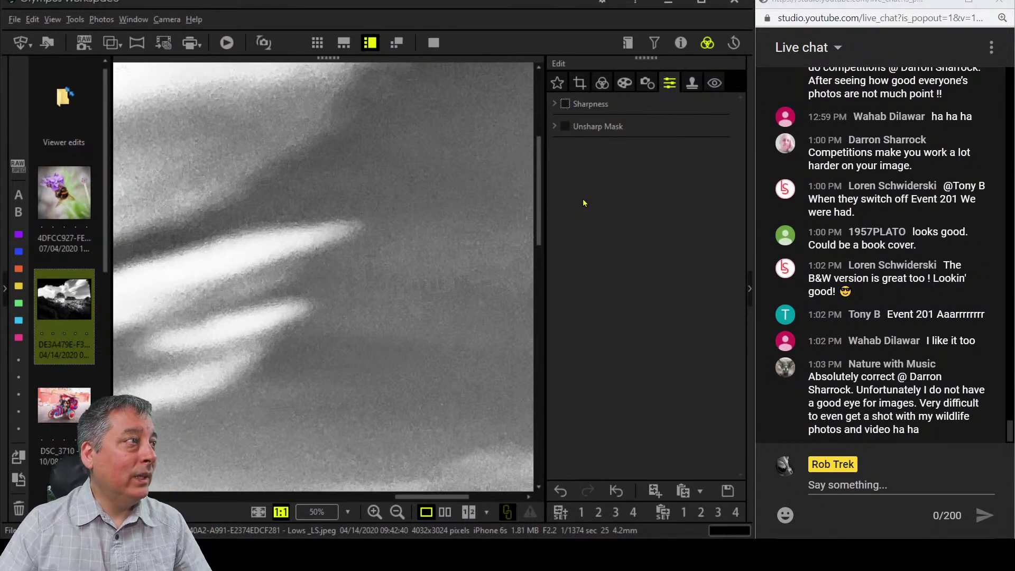
left_click(554, 126)
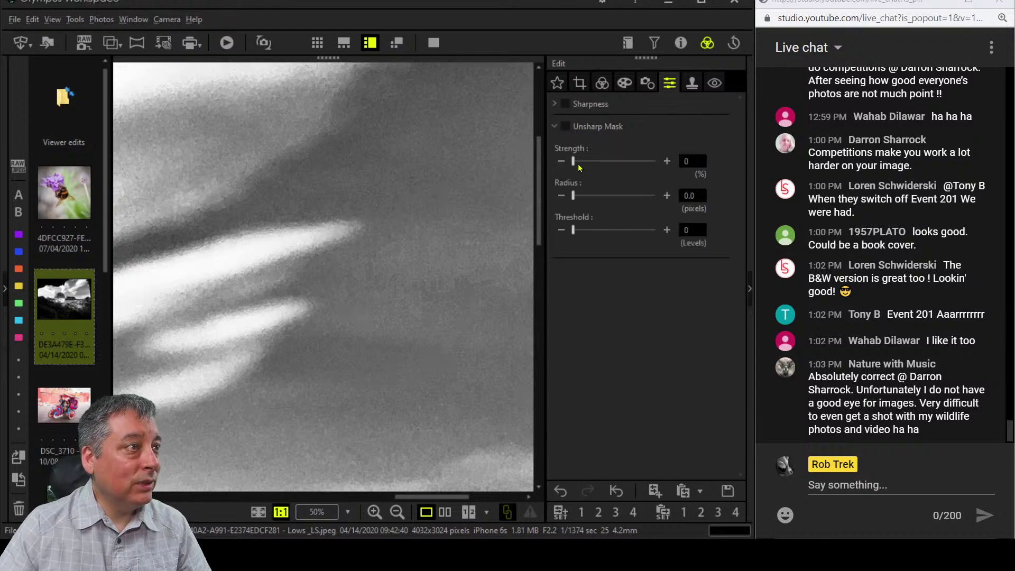
Set Unsharp Mask to strength 258, radius 1.0 and threshold 20, then fit the photo in view.
left_click_drag(573, 161, 614, 162)
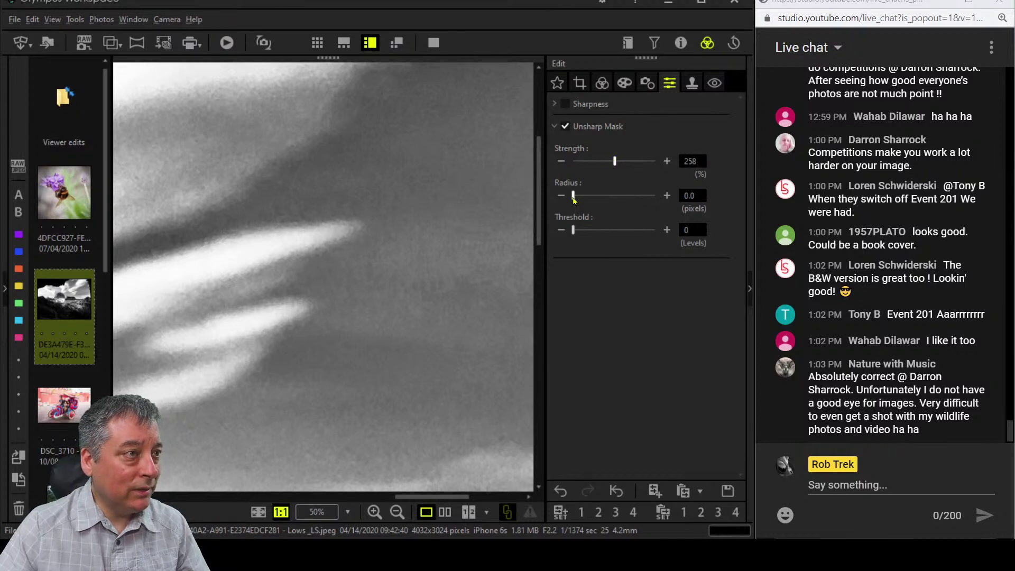
left_click_drag(574, 199, 576, 201)
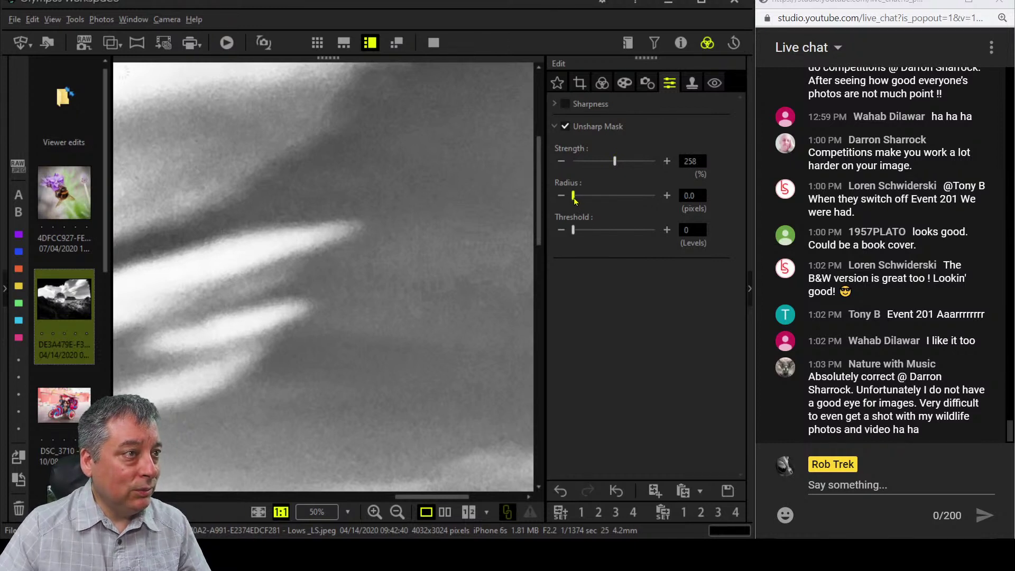
left_click(667, 196)
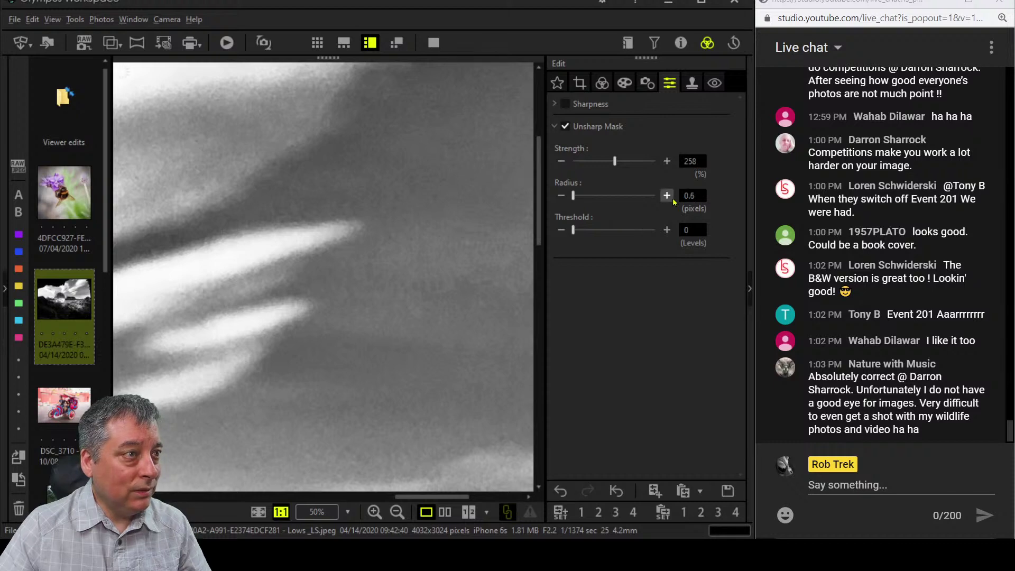
left_click(673, 197)
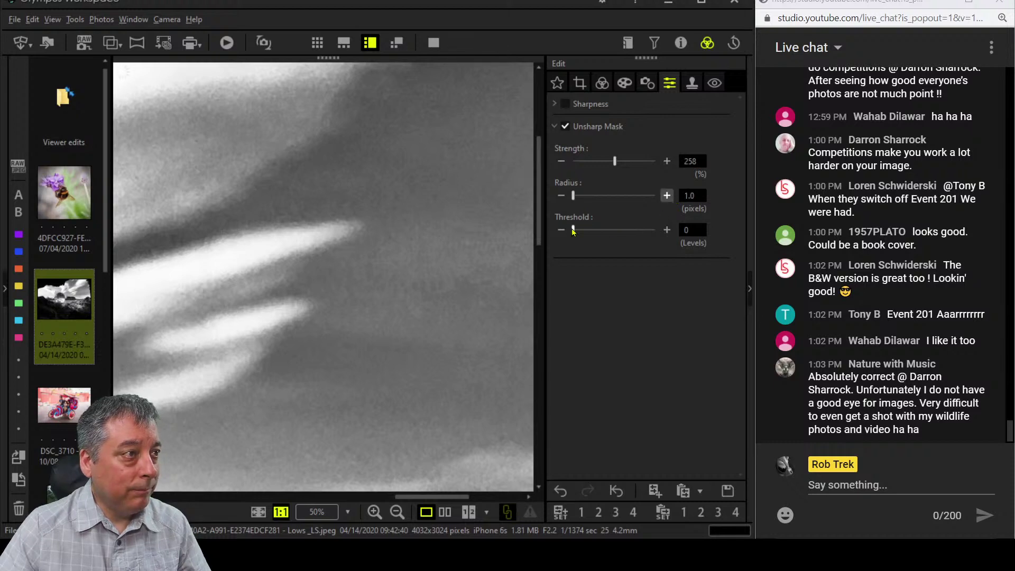
left_click_drag(574, 231, 589, 235)
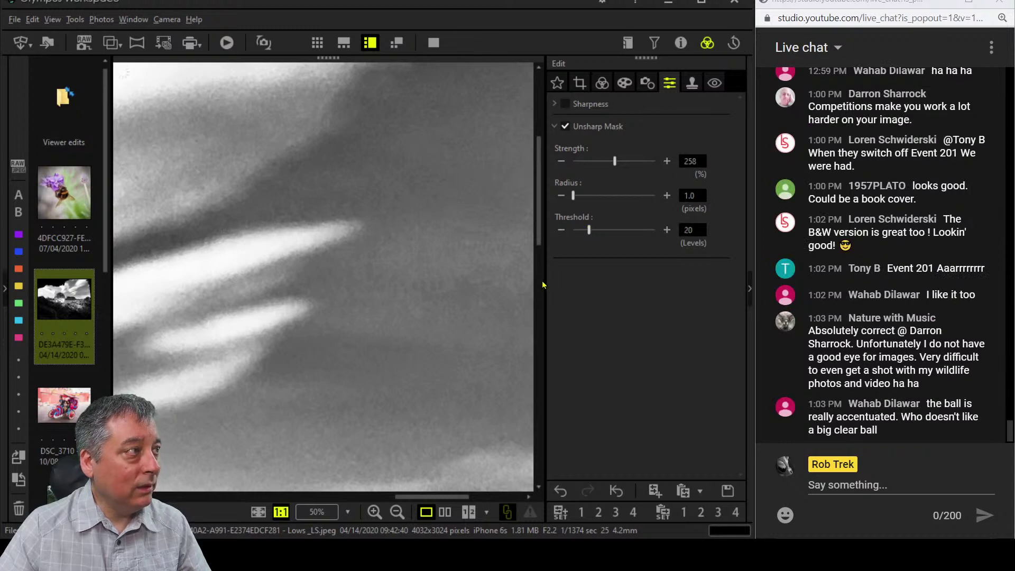
left_click(396, 297)
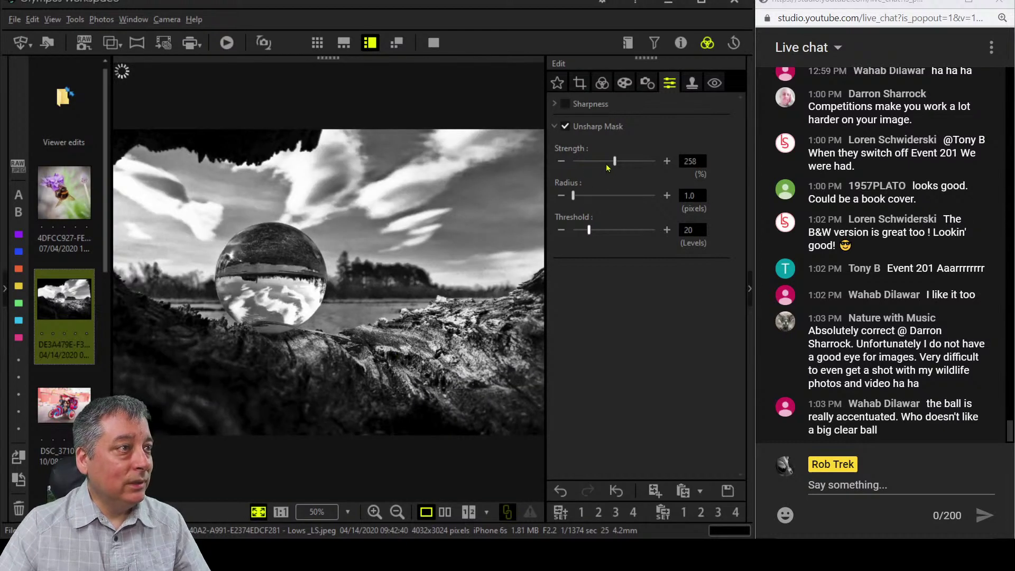
Settle Unsharp Mask at strength 308 and threshold 23 while checking at 1:1, then reopen the crop settings.
left_click_drag(615, 166, 658, 167)
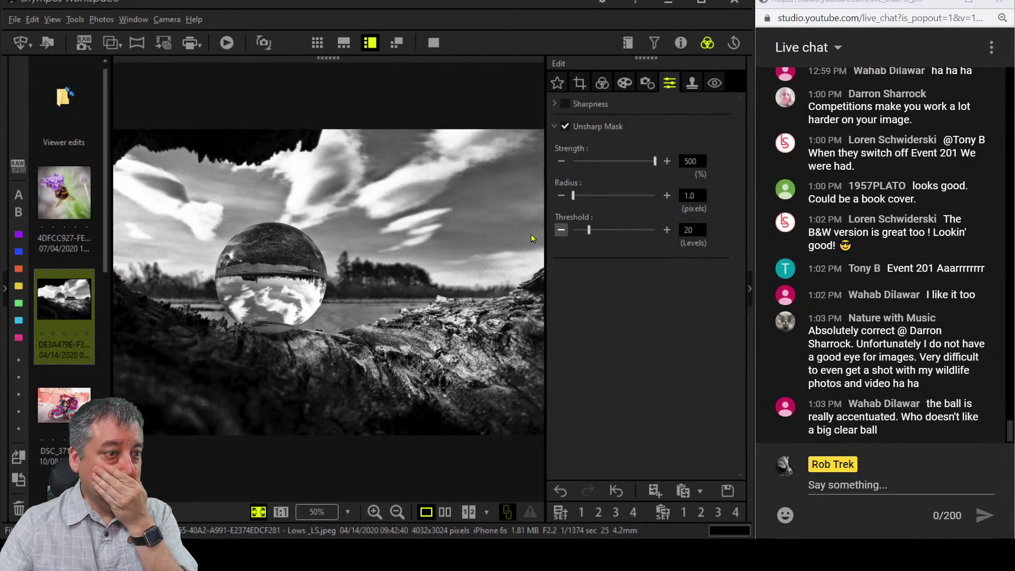
left_click(476, 219)
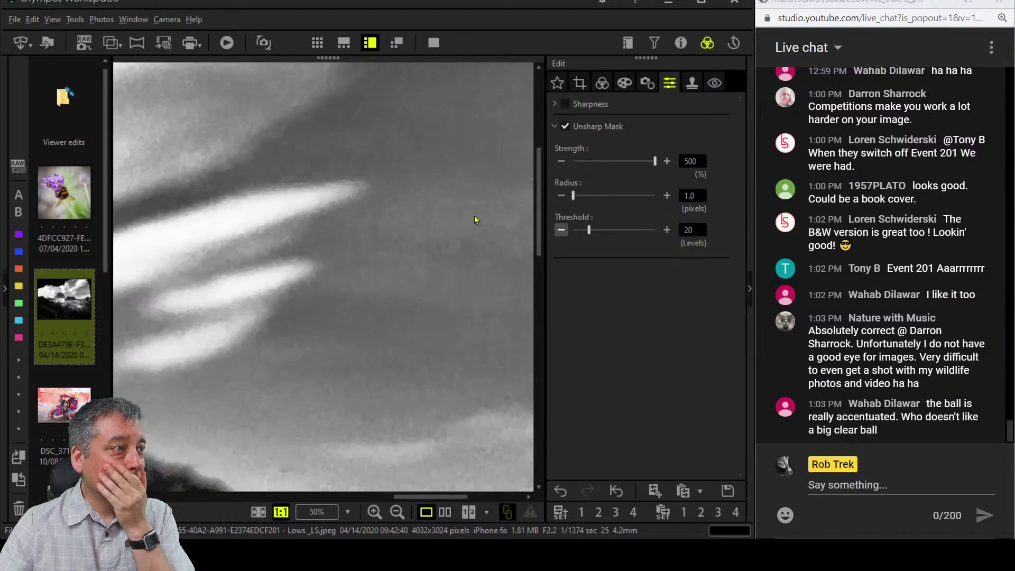
left_click_drag(590, 231, 592, 231)
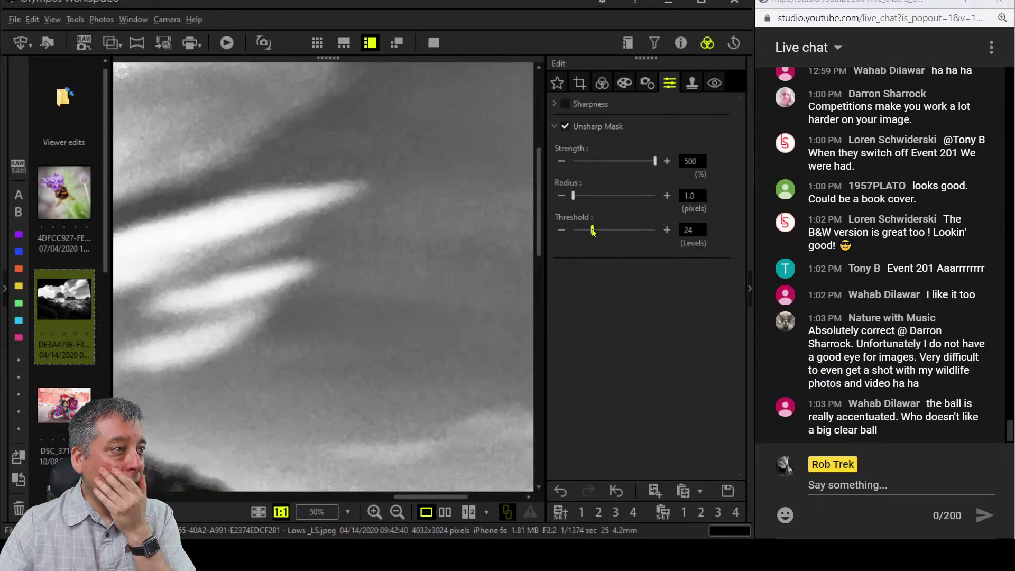
scroll(436, 368, "down", 5)
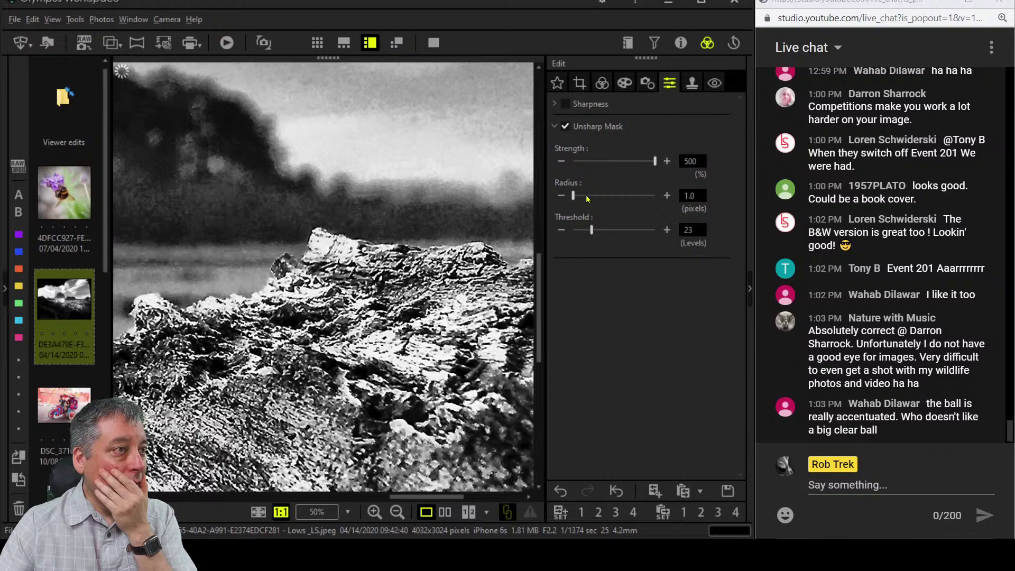
left_click_drag(655, 161, 625, 165)
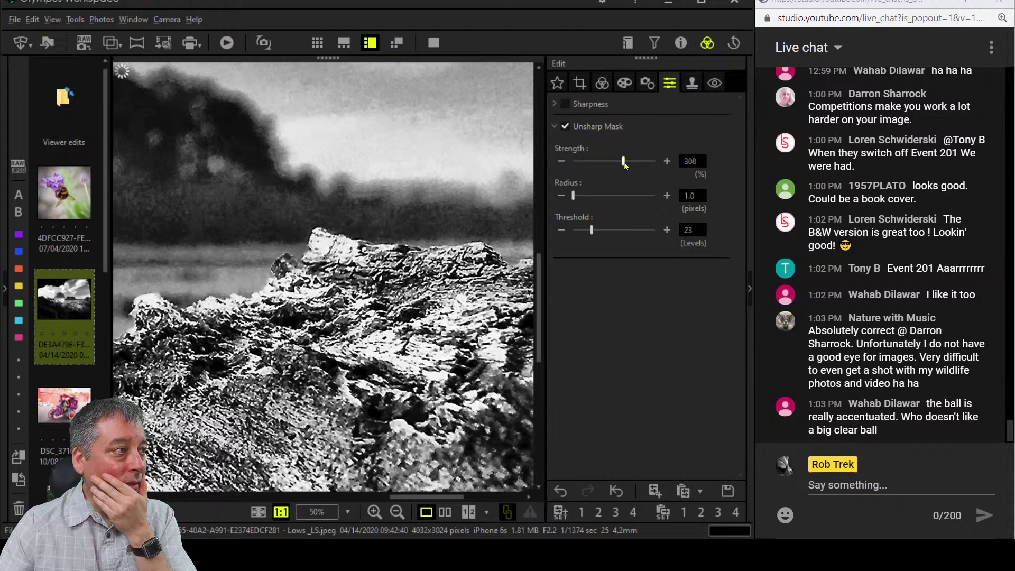
left_click(357, 260)
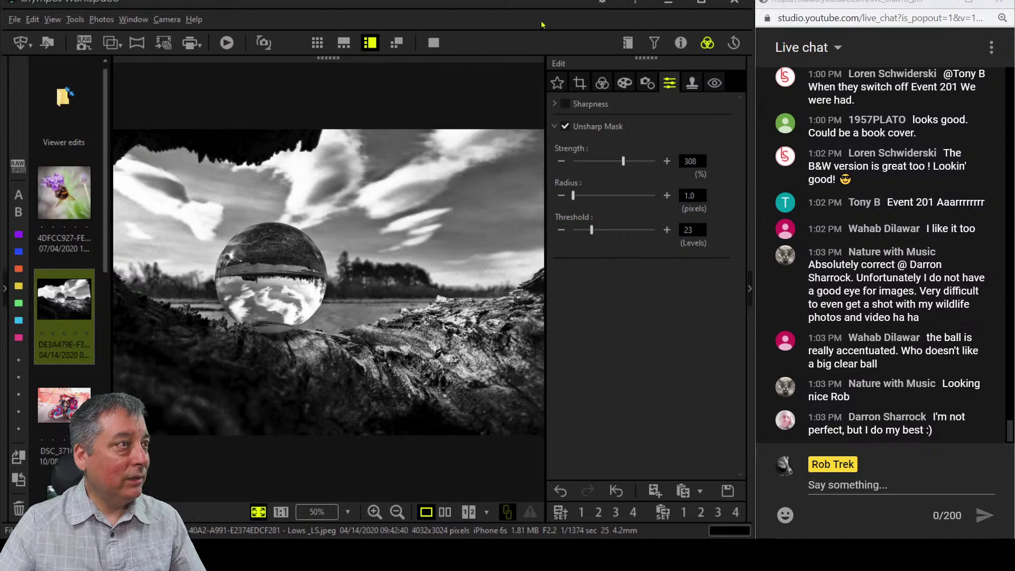
left_click(581, 83)
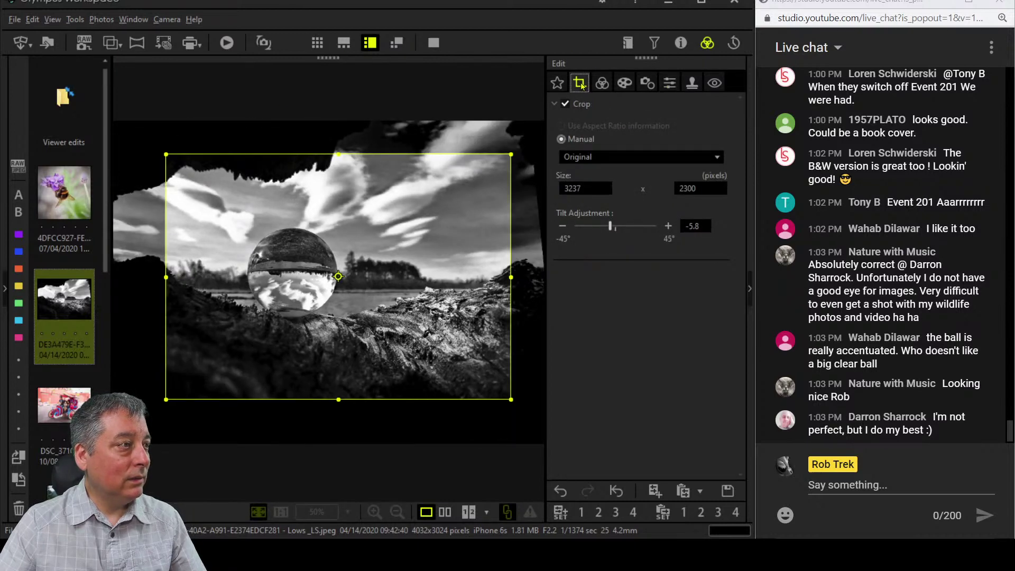
Crop to a tighter 16:9 frame around the crystal ball, apply it, and preview full screen.
left_click(624, 157)
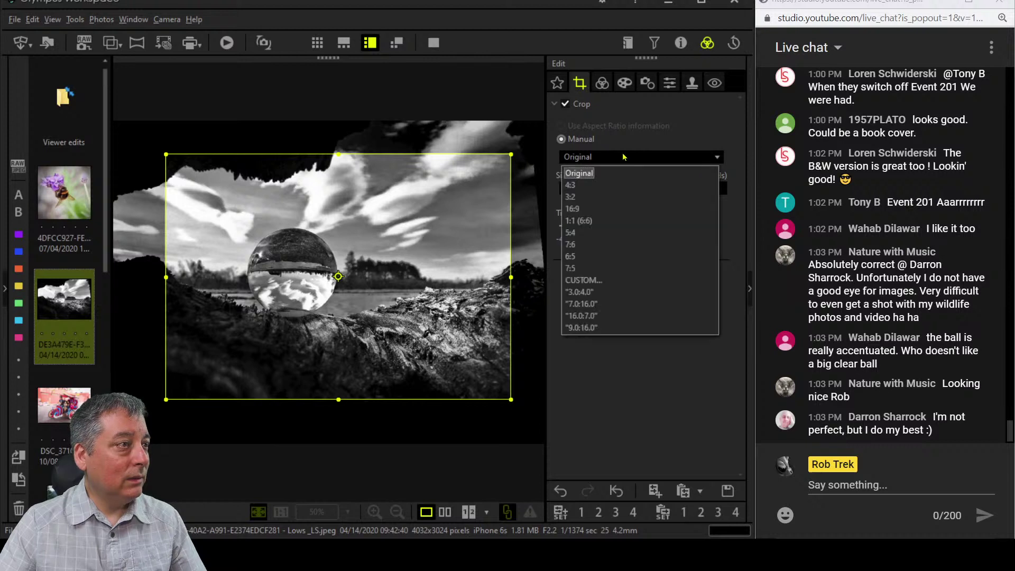
left_click(605, 206)
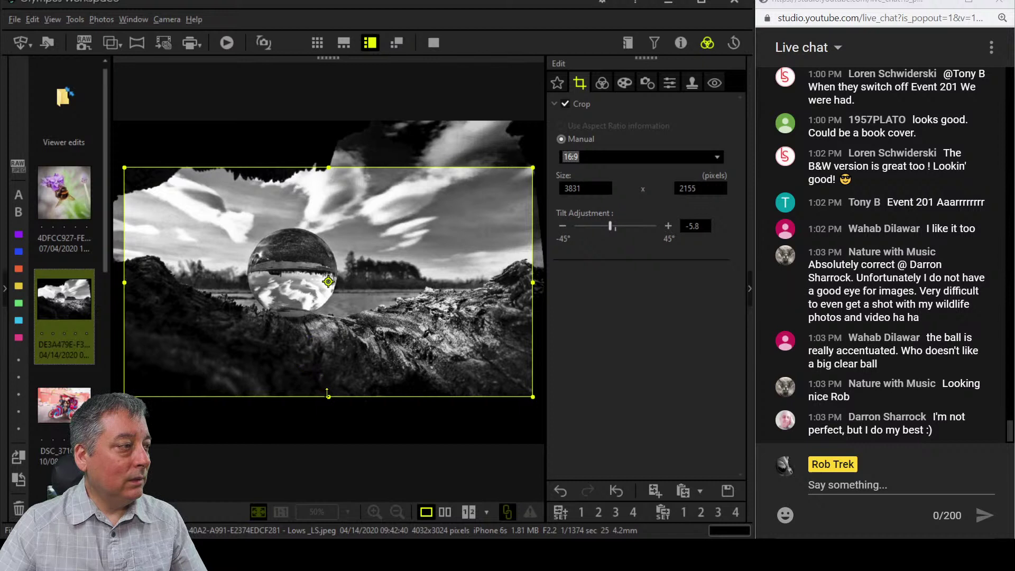
left_click_drag(328, 394, 329, 373)
left_click_drag(348, 339, 361, 323)
left_click(603, 85)
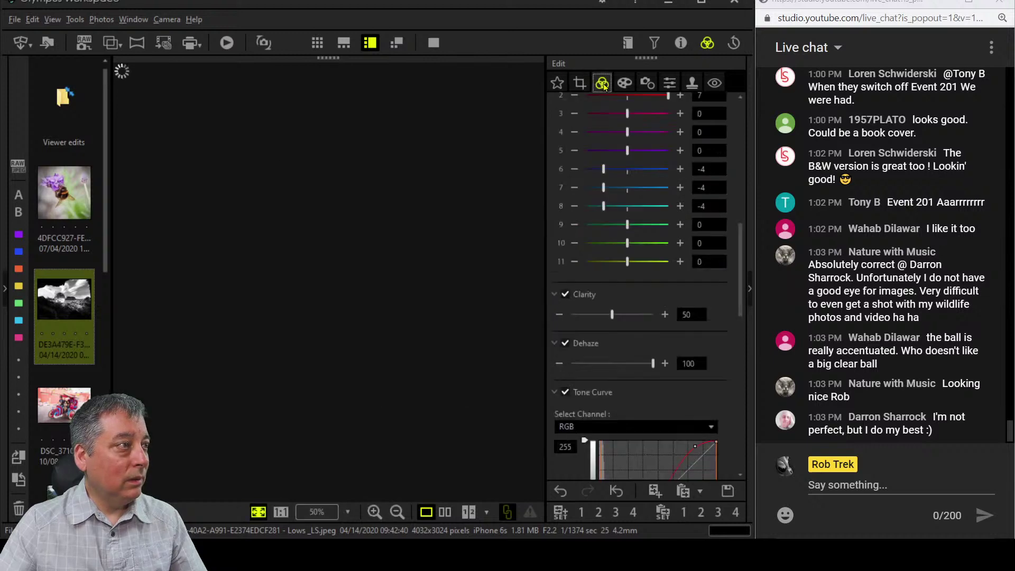
left_click(434, 43)
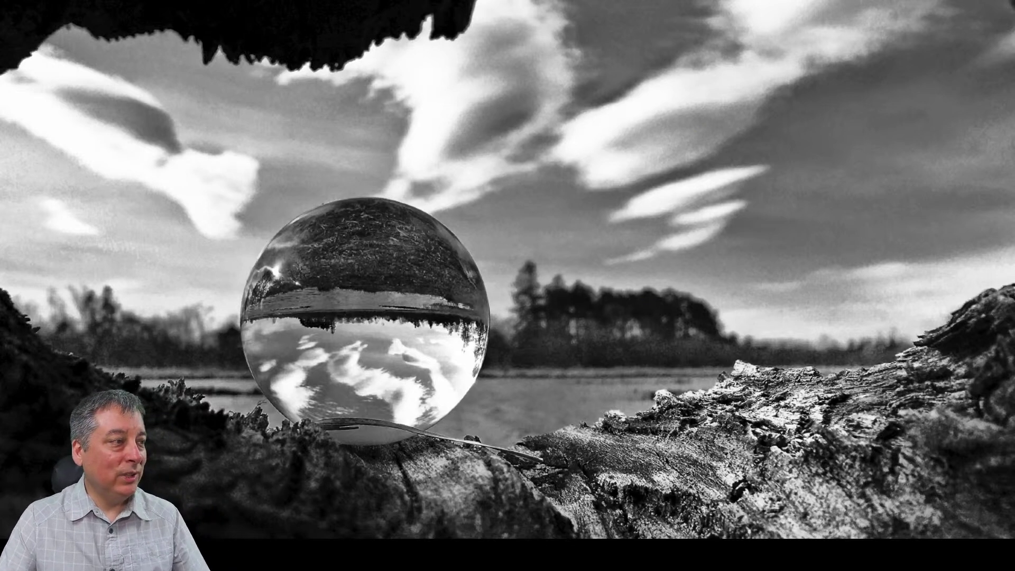
key("Escape")
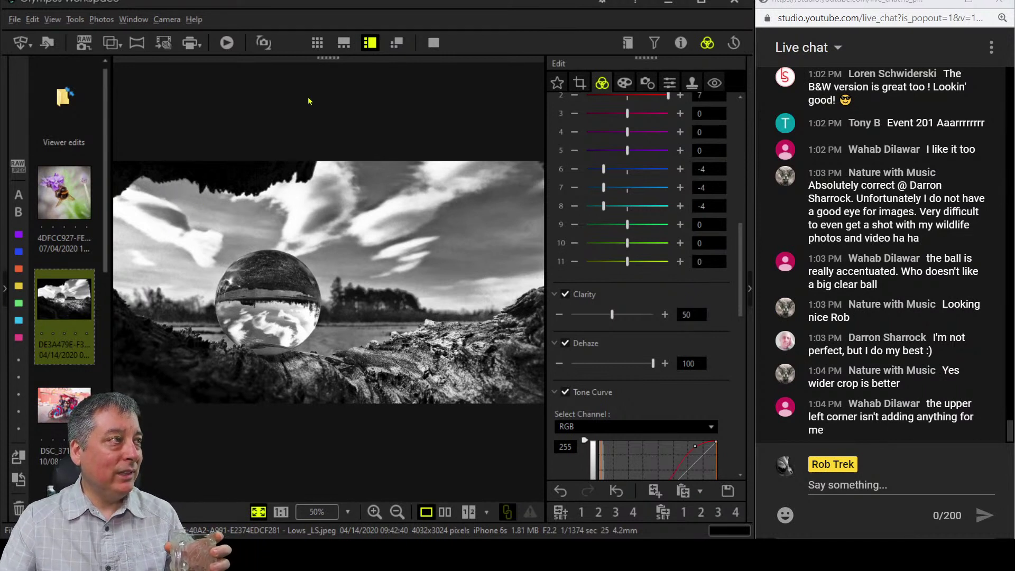
Tighten the 16:9 crop from the left and top-right, apply it and preview full screen.
left_click(587, 84)
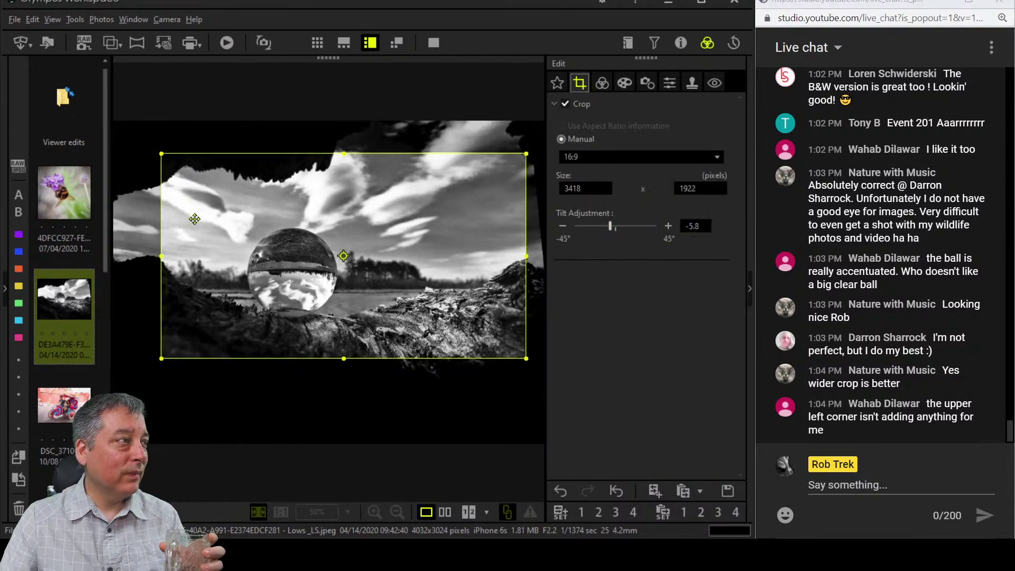
left_click_drag(169, 258, 199, 270)
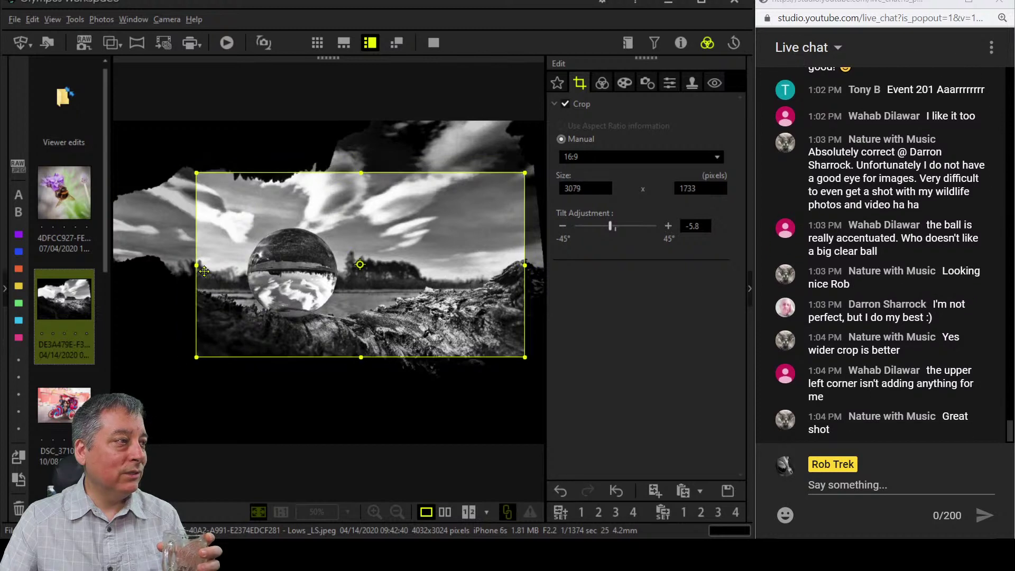
mouse_move(316, 317)
left_mouse_down()
mouse_move(321, 324)
mouse_move(325, 303)
left_mouse_up()
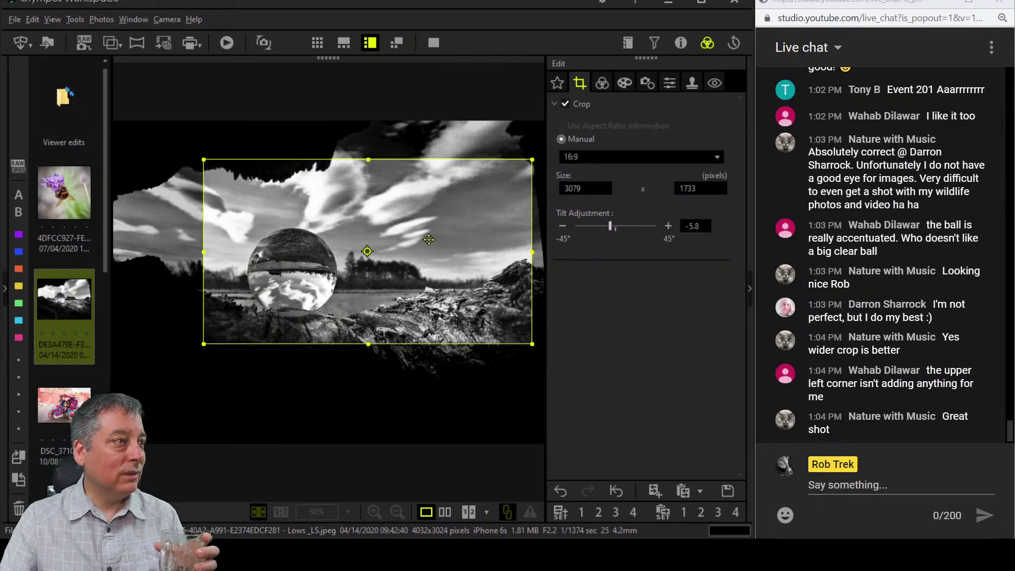
left_click_drag(526, 165, 526, 165)
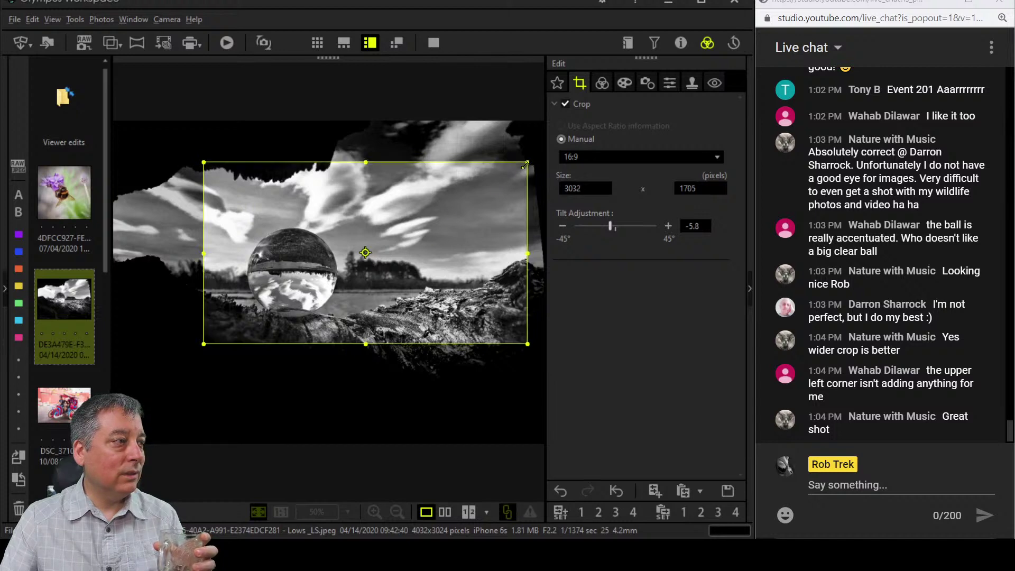
left_click(602, 82)
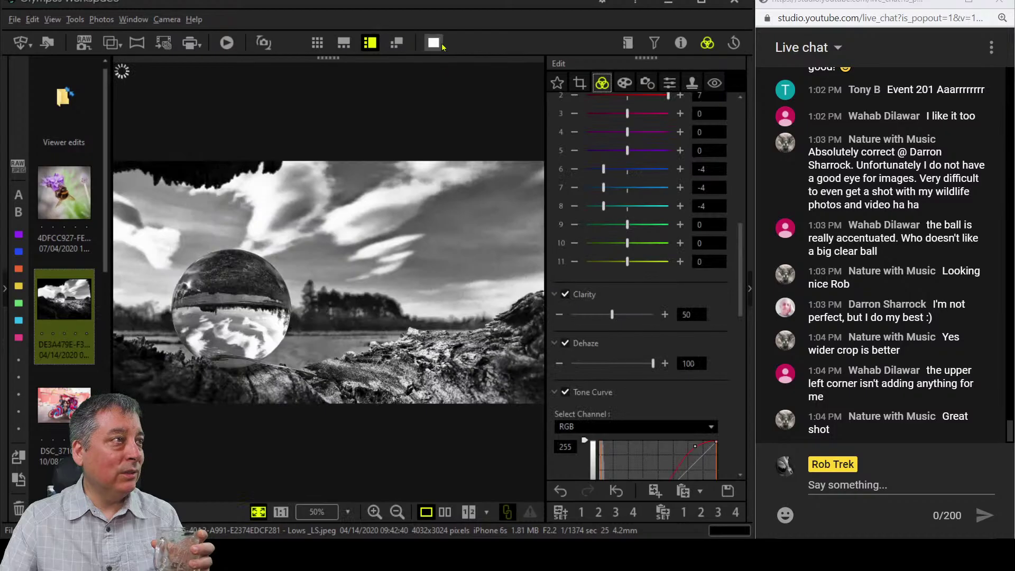
left_click(434, 42)
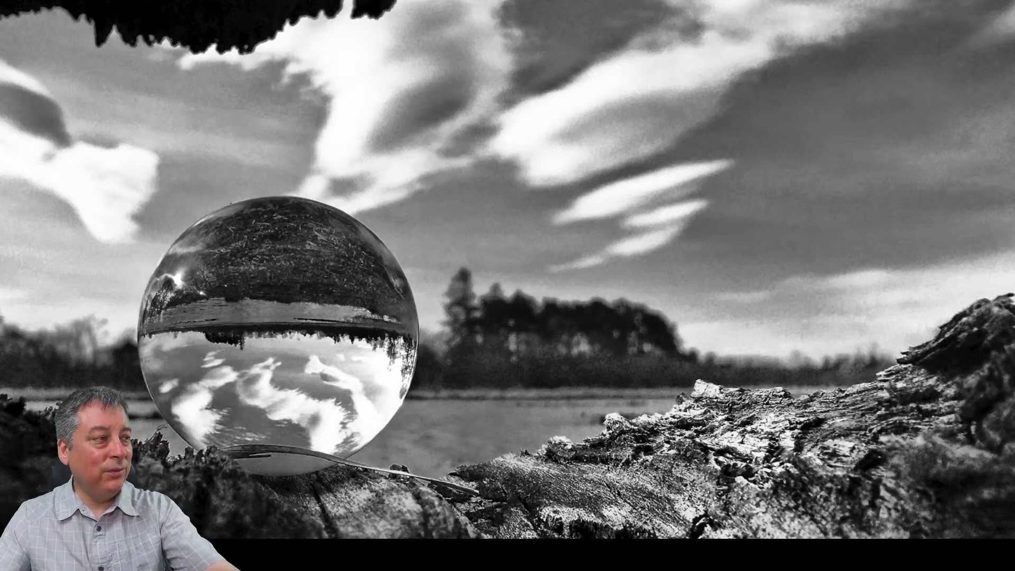
key("Escape")
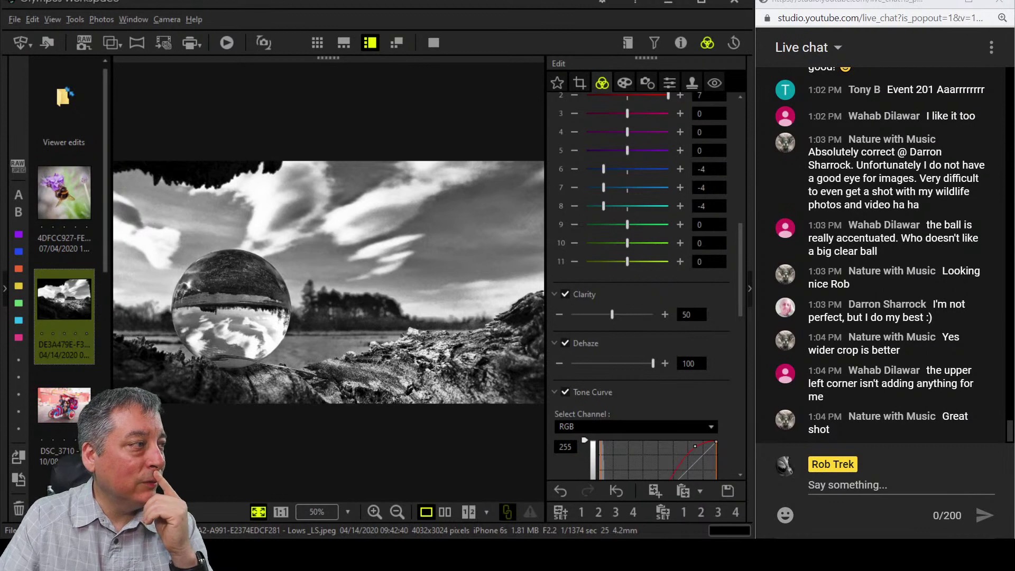
Widen the crop's left edge and shift it upward to about 3248 × 1823.
left_click(579, 82)
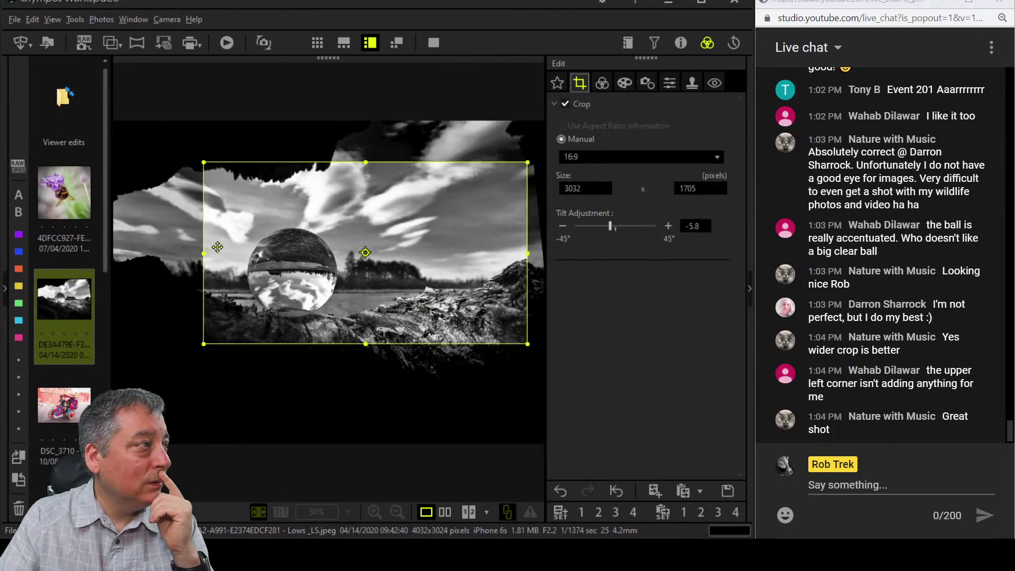
left_click_drag(204, 253, 180, 254)
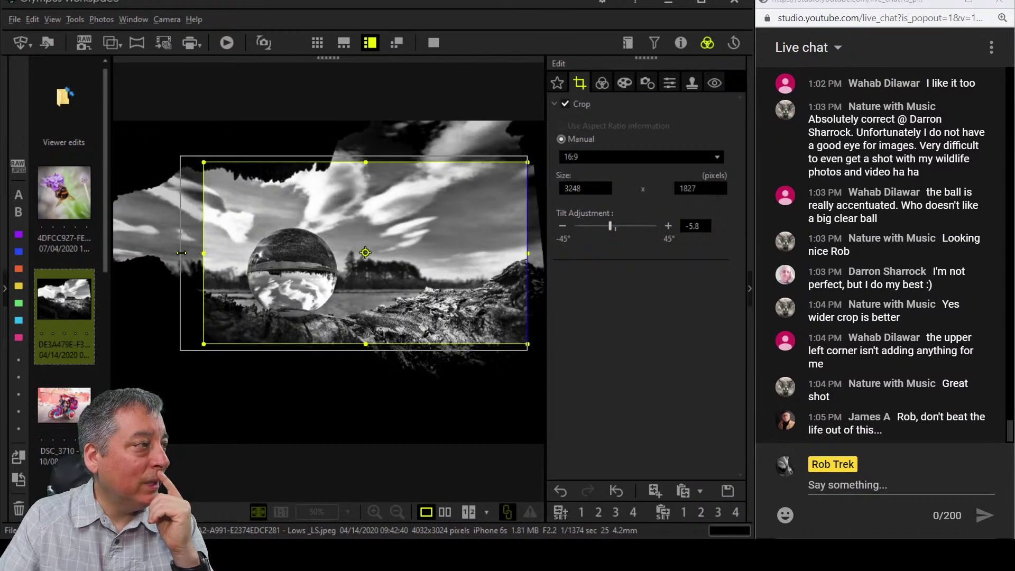
mouse_move(325, 315)
left_mouse_down()
mouse_move(332, 305)
mouse_move(341, 312)
left_mouse_up()
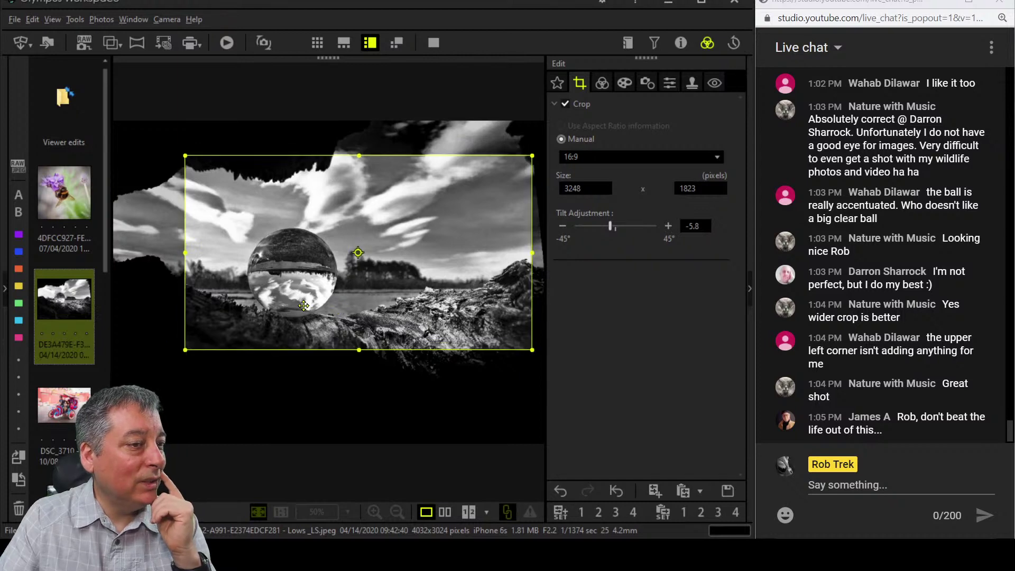
Filter the thumbnails to RAW files, hide the side panels and open the rocky seascape for cropping.
left_click(43, 415)
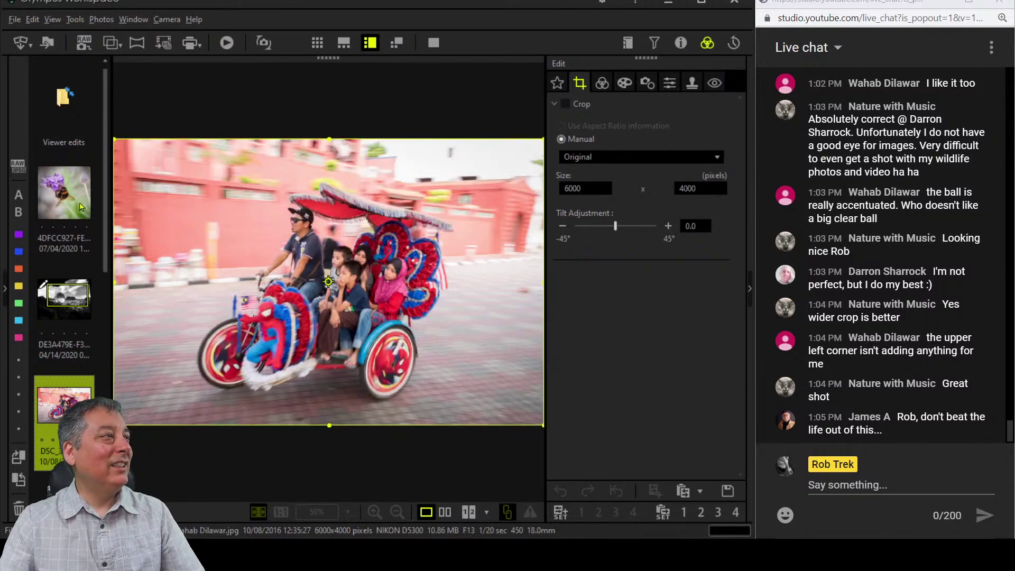
left_click(5, 291)
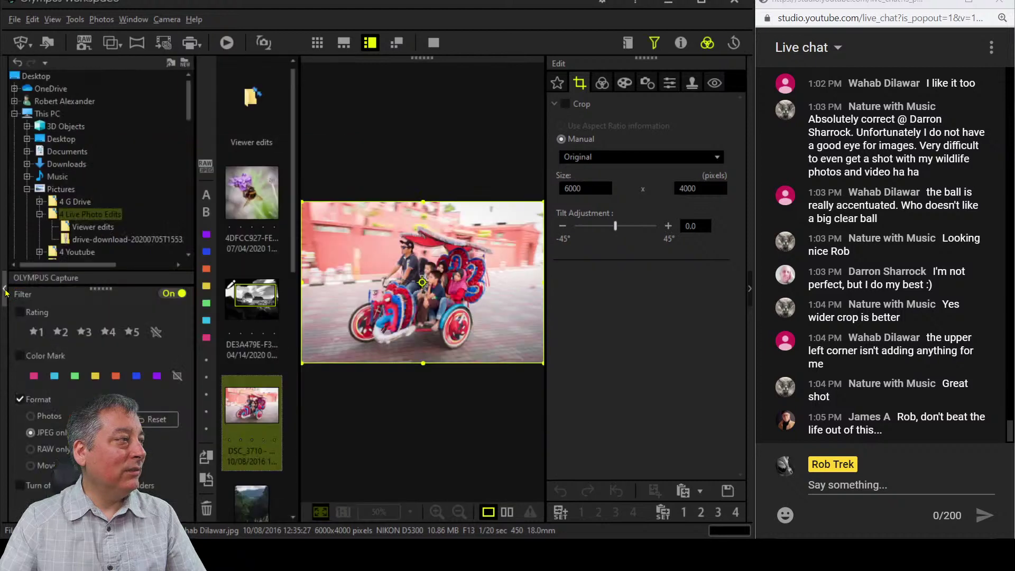
left_click(40, 448)
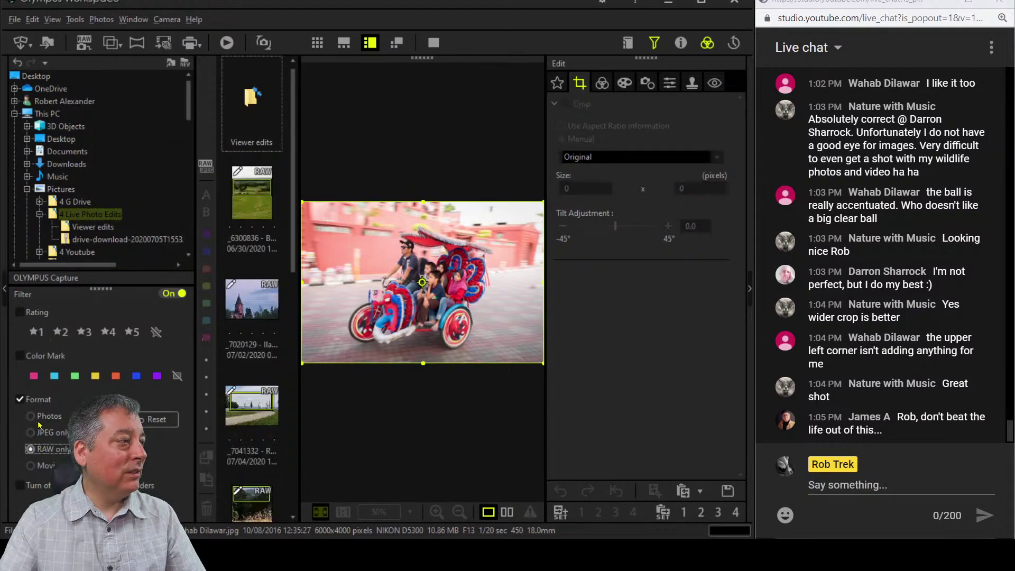
left_click(5, 289)
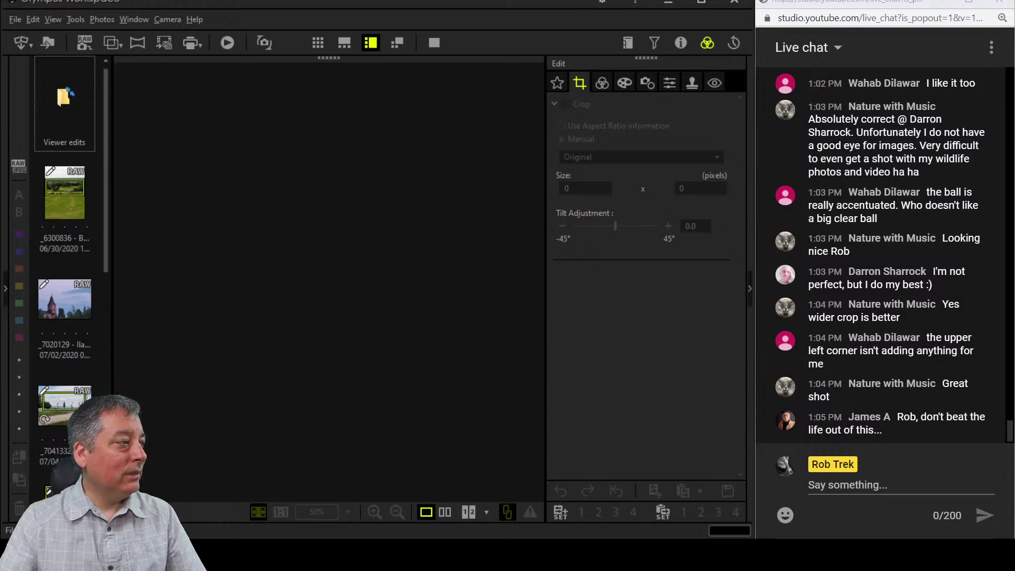
scroll(63, 317, "down", 5)
left_click(58, 433)
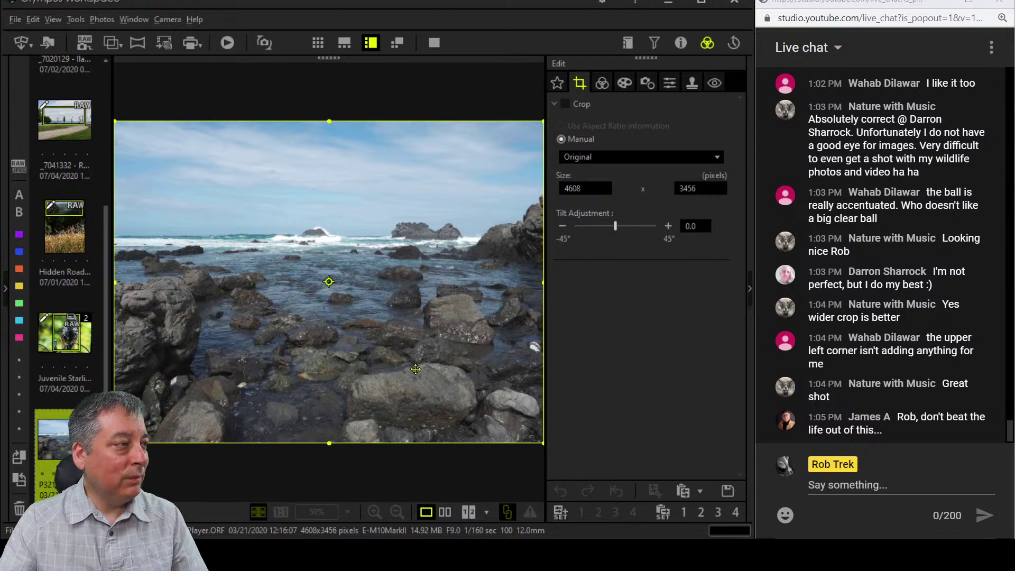
Apply a 16.0:7.0 crop ratio and move the crop area up on the seascape.
left_click(616, 156)
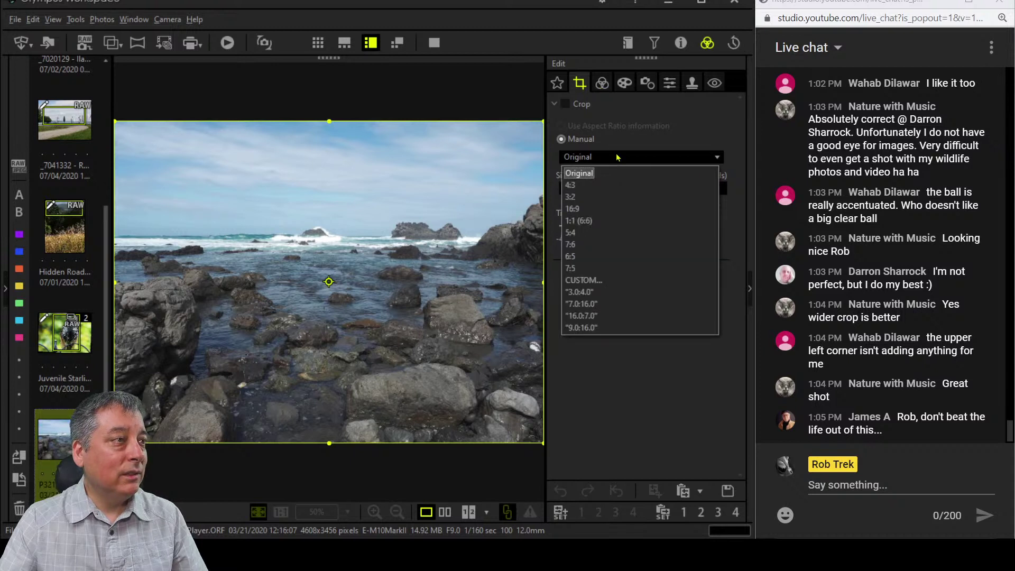
left_click(610, 316)
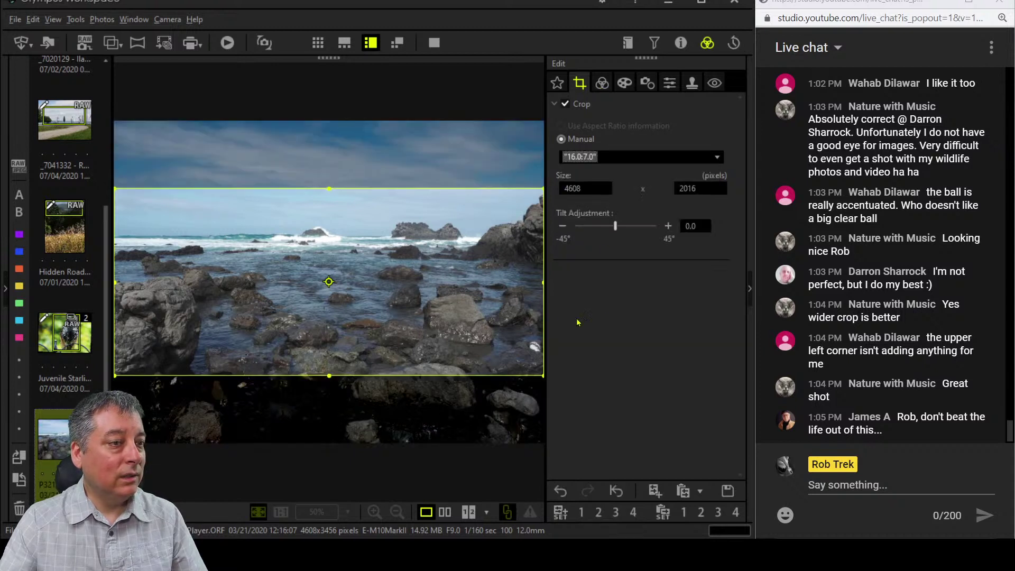
left_click_drag(430, 301, 434, 290)
left_click(602, 83)
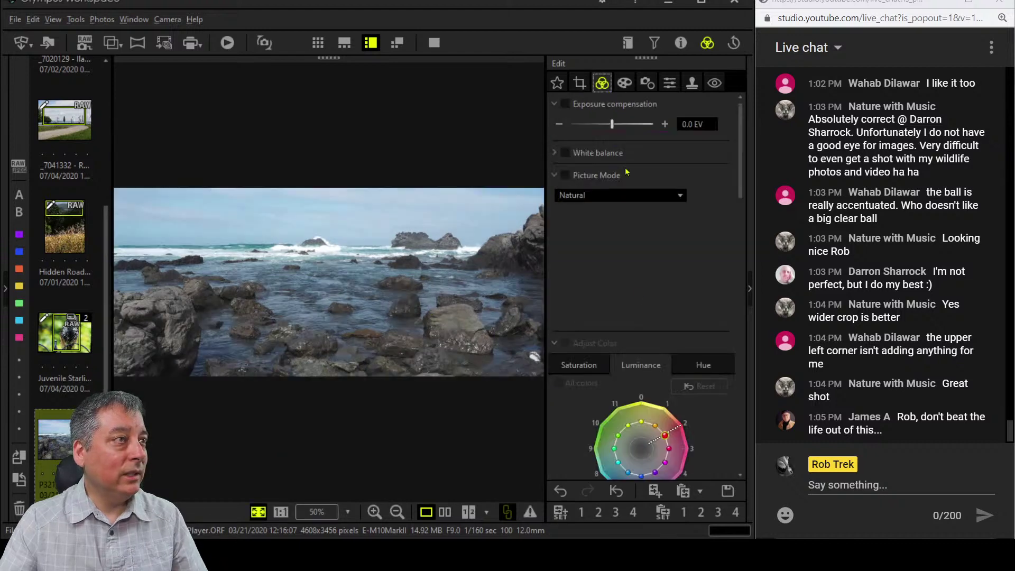
Level the horizon with a Tilt Adjustment of -0.8.
left_click(584, 82)
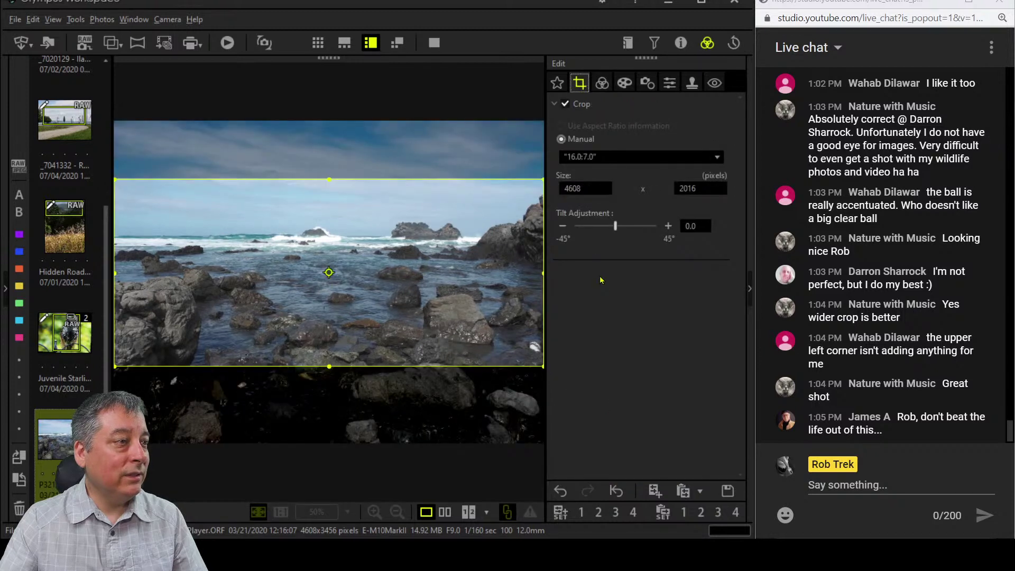
left_click(564, 226)
left_click(564, 226)
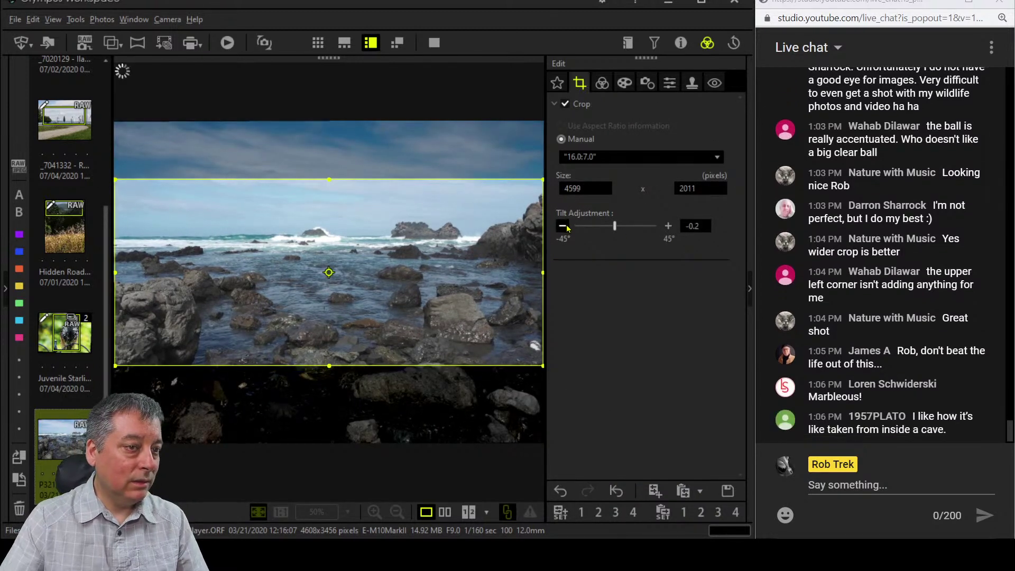
left_click(564, 226)
left_click(564, 227)
left_click(564, 226)
left_click(563, 226)
left_click(564, 226)
left_click(564, 226)
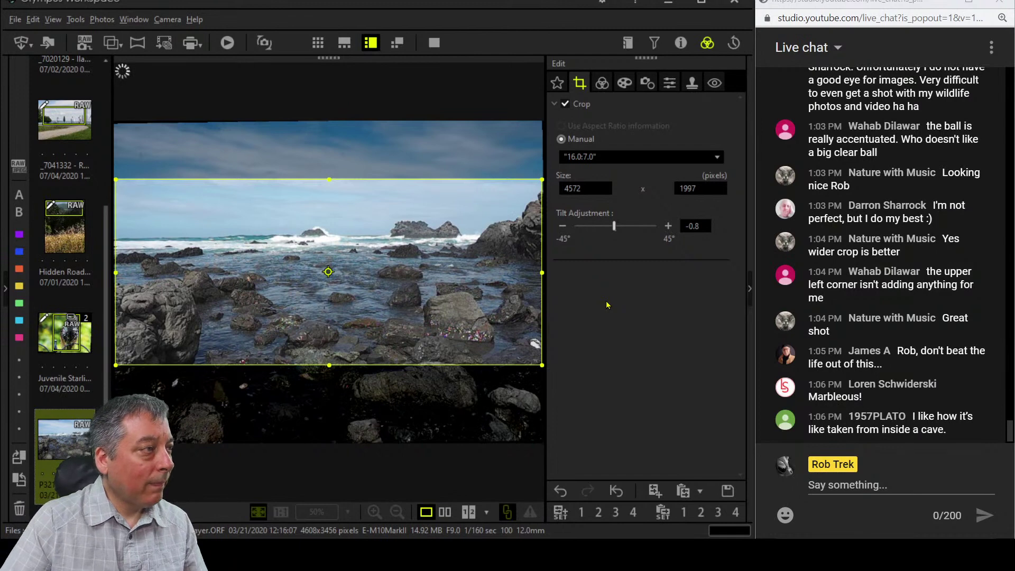
Set Dehaze to its maximum of 100 and Clarity to 12.
left_click(602, 83)
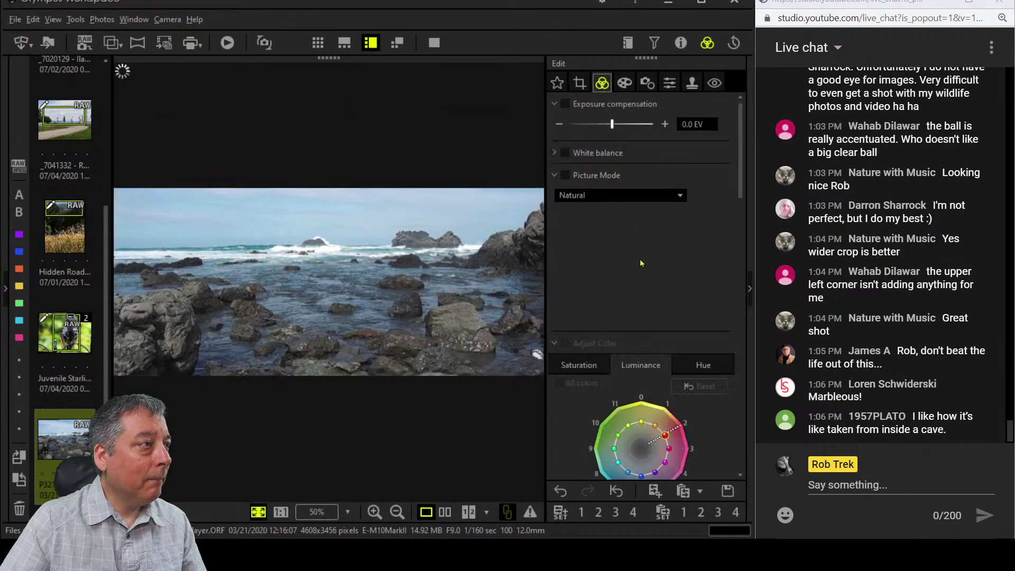
scroll(639, 306, "down", 10)
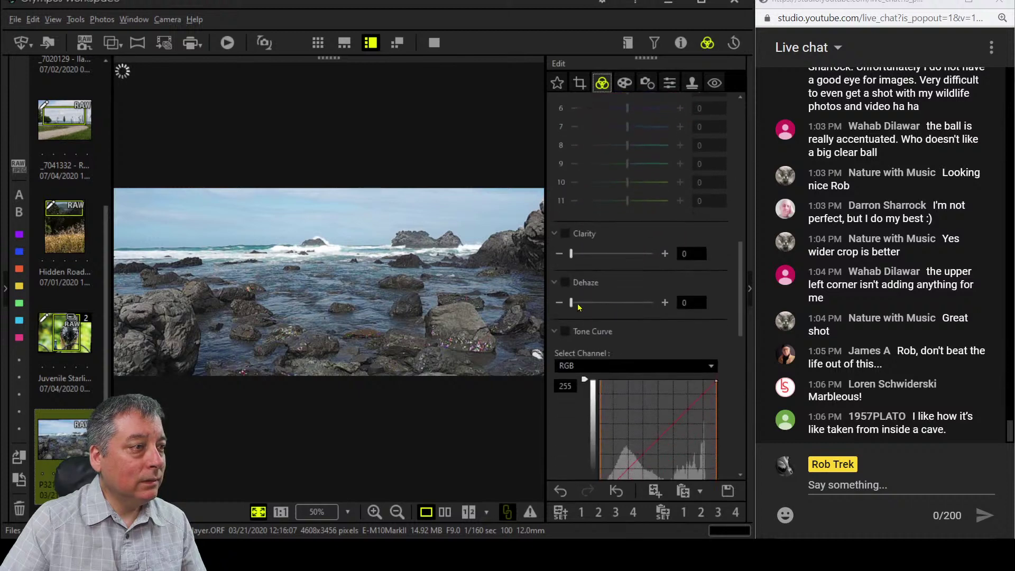
left_click_drag(572, 303, 654, 303)
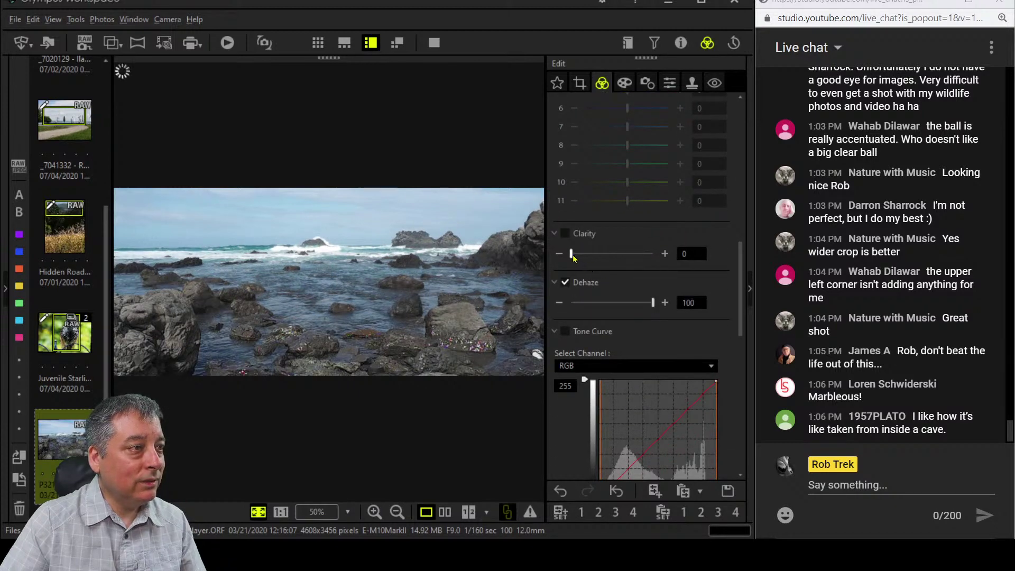
left_click_drag(571, 255, 581, 254)
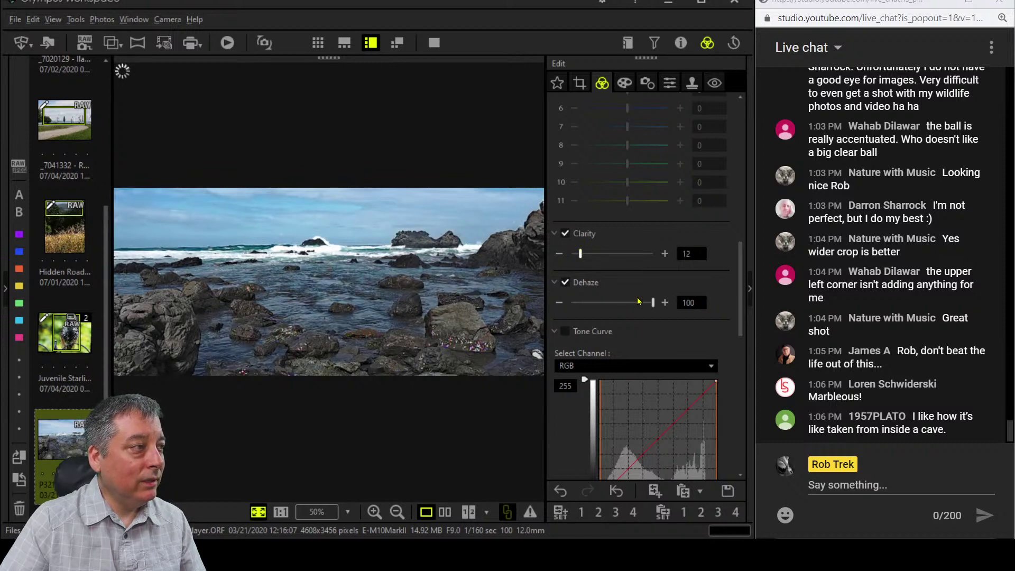
scroll(638, 302, "up", 8)
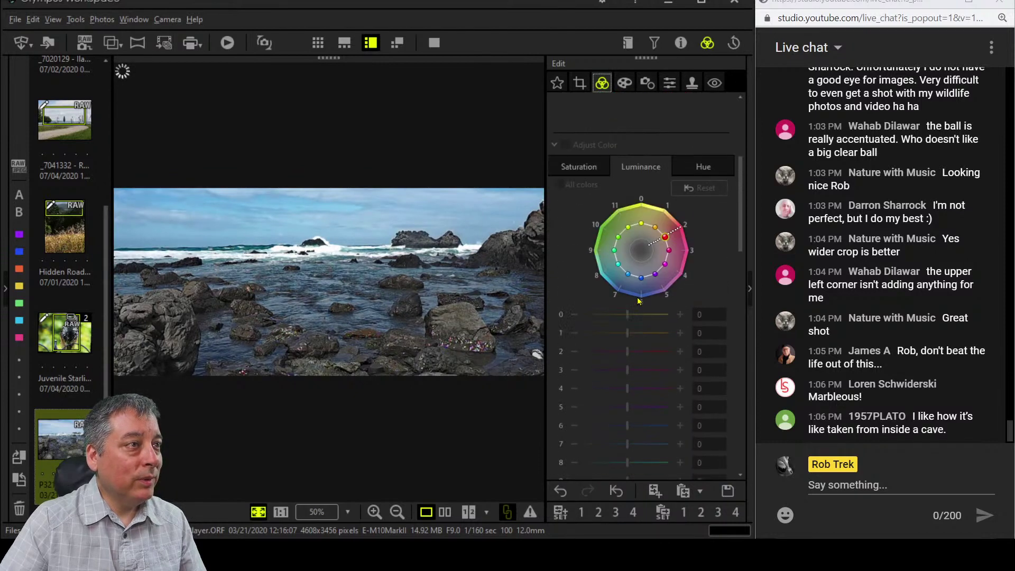
scroll(639, 301, "up", 4)
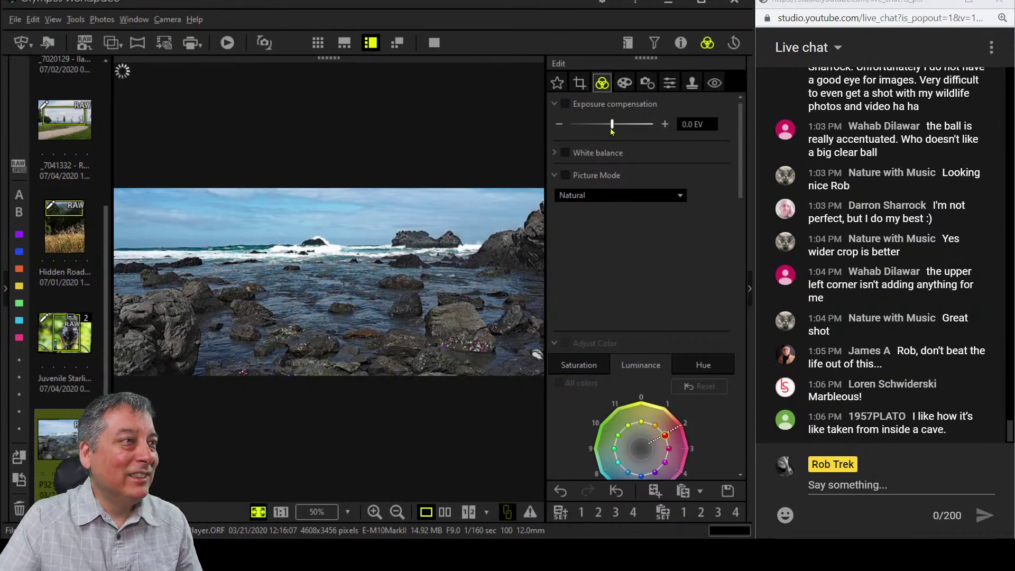
Set a Custom white balance with a colour temperature of 6000 K.
left_click(554, 175)
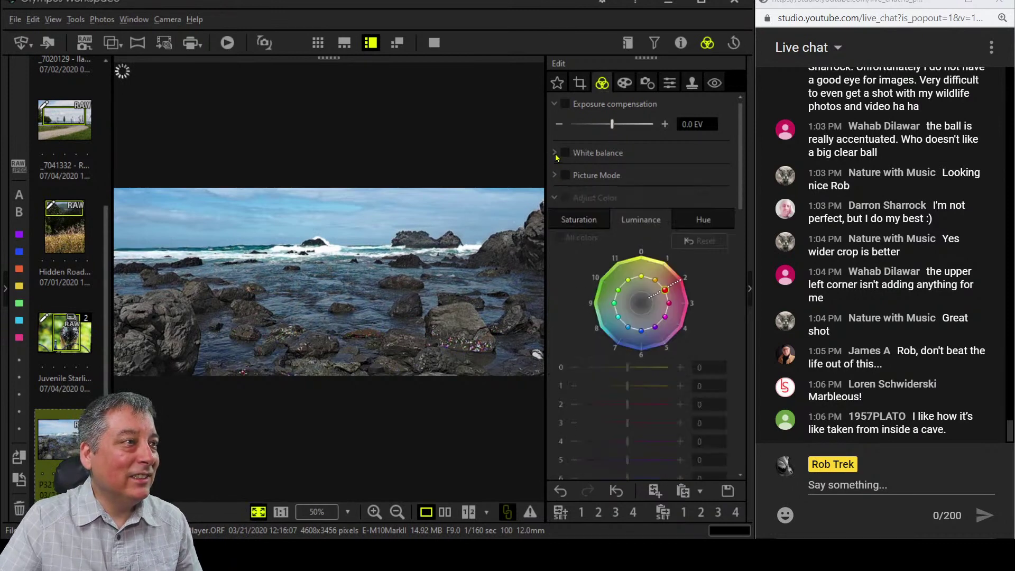
left_click(556, 153)
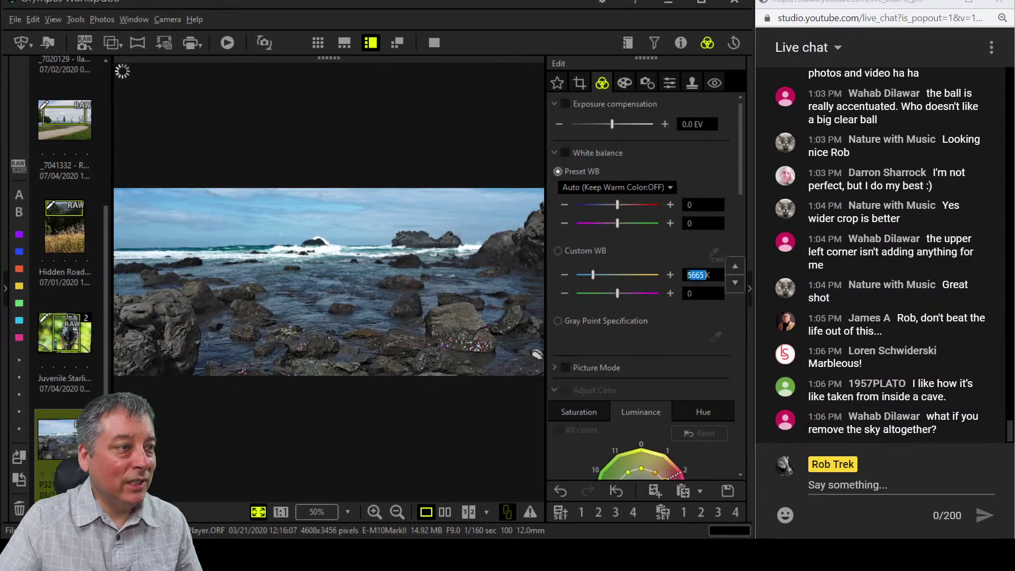
key("Delete")
key("Delete")
key("Delete")
key("Delete")
key("Delete")
type("6000K")
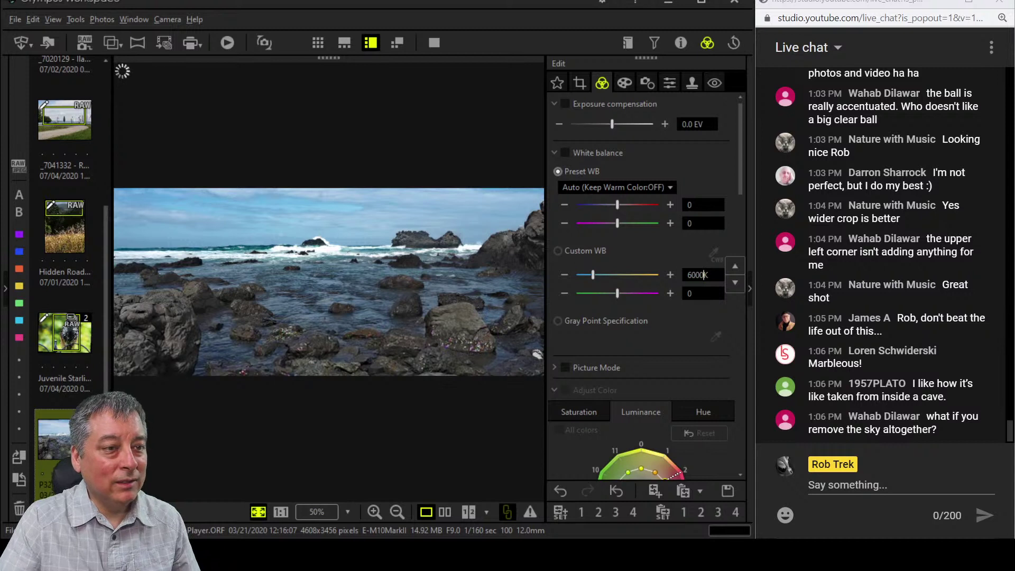
key("Return")
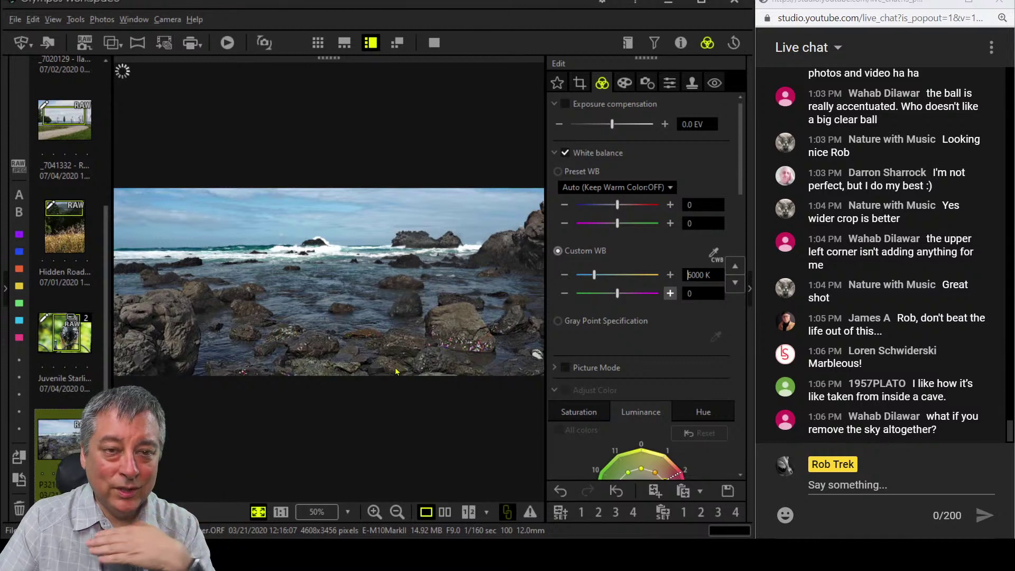
left_click(580, 82)
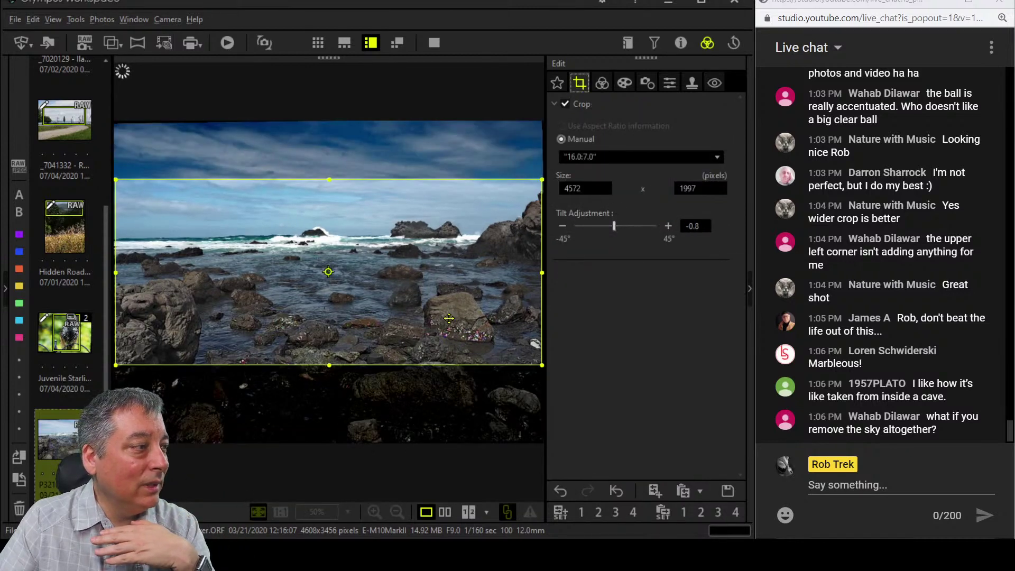
Move the 16:7 crop lower, nudge it back up slightly, and check the rocks at 1:1.
left_click_drag(449, 318, 428, 358)
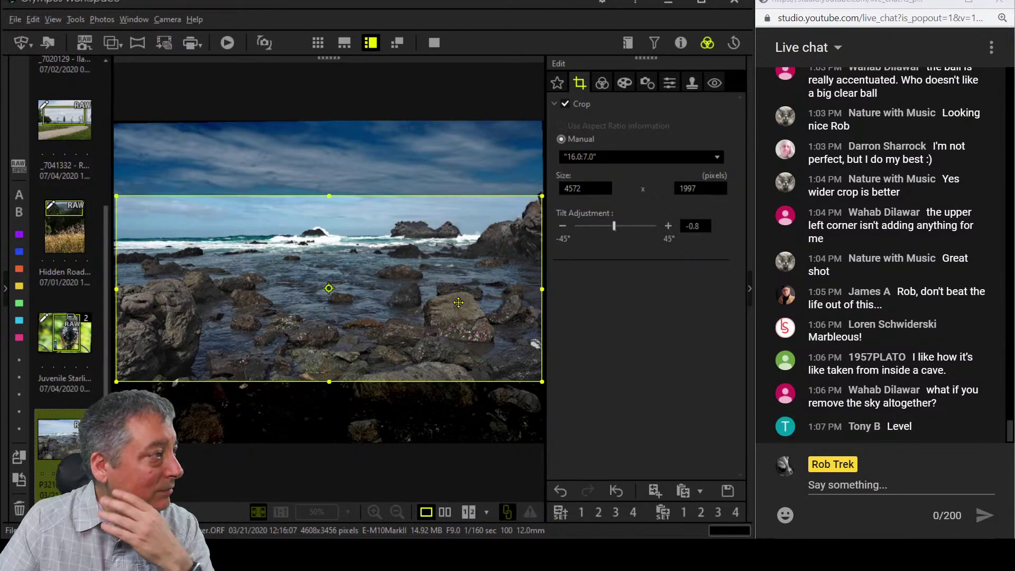
left_click(602, 83)
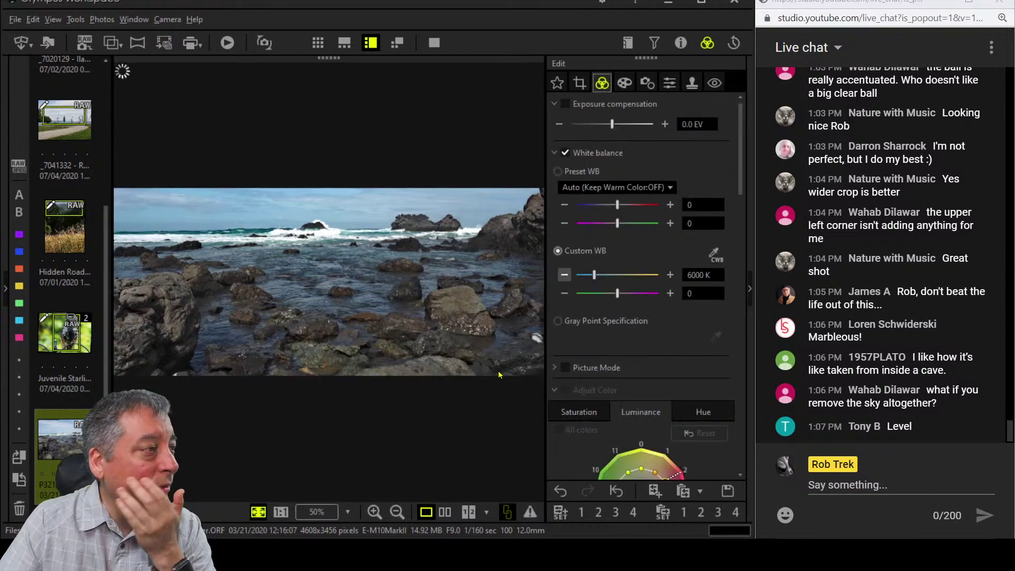
left_click(579, 83)
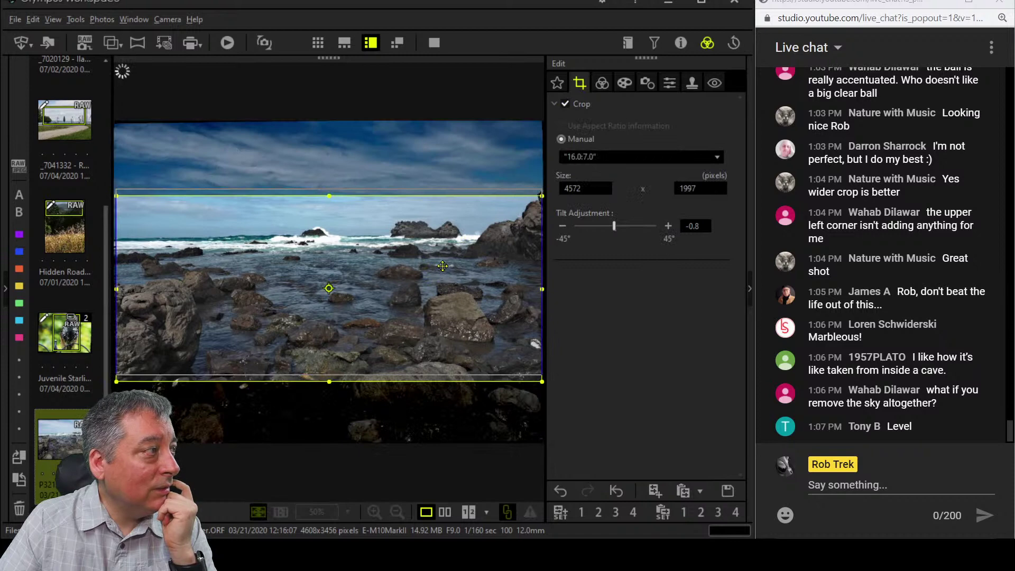
left_click_drag(442, 266, 442, 259)
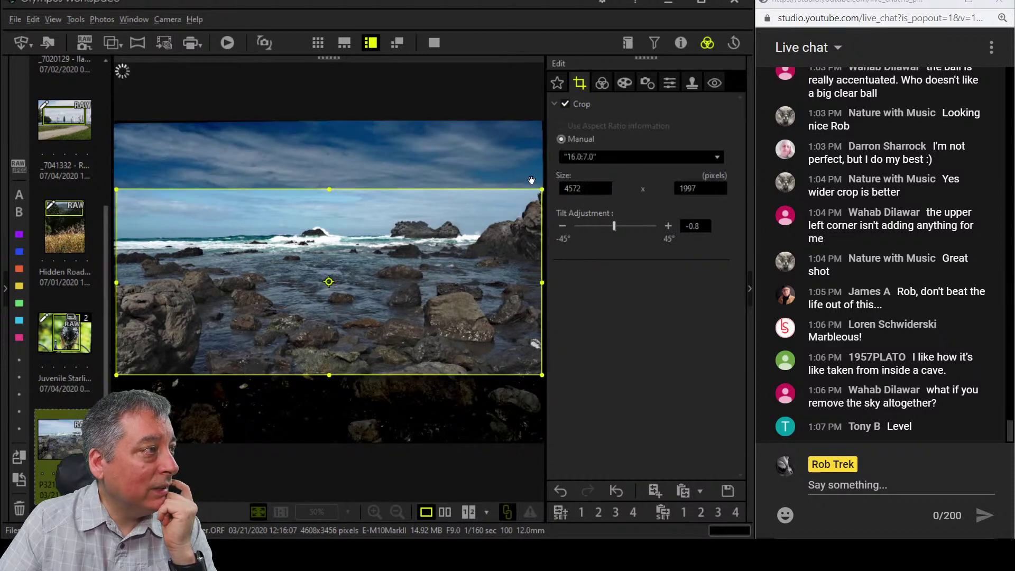
left_click(601, 85)
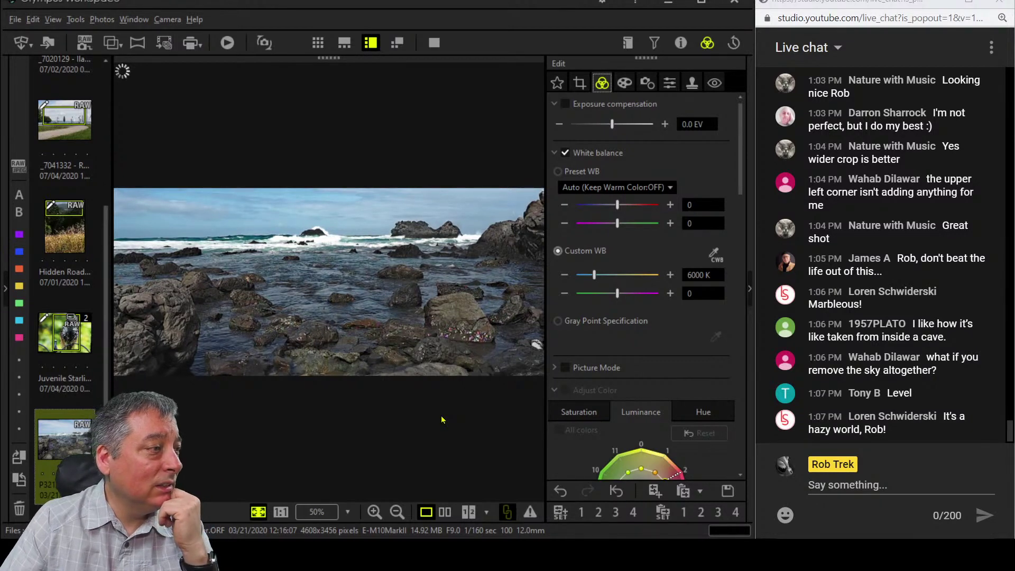
left_click(460, 341)
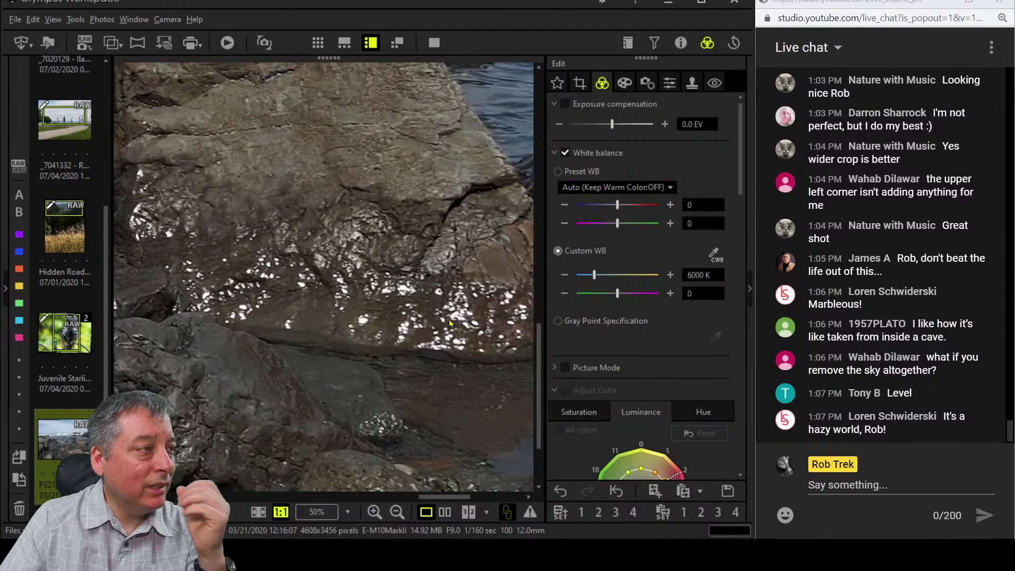
left_click(450, 323)
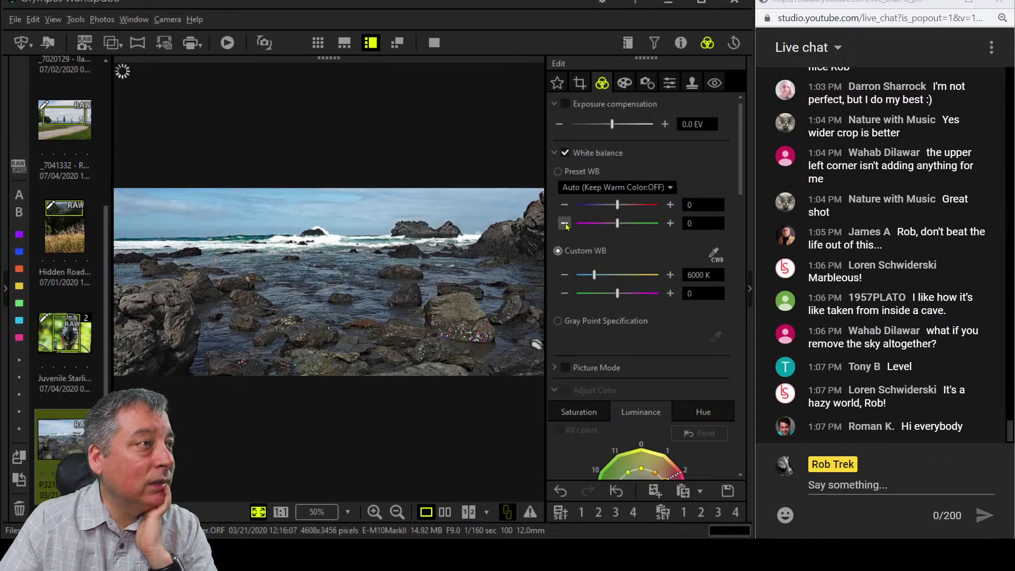
Collapse Adjust Color, scroll to Tone Curve and select the B (blue) channel.
left_click(627, 86)
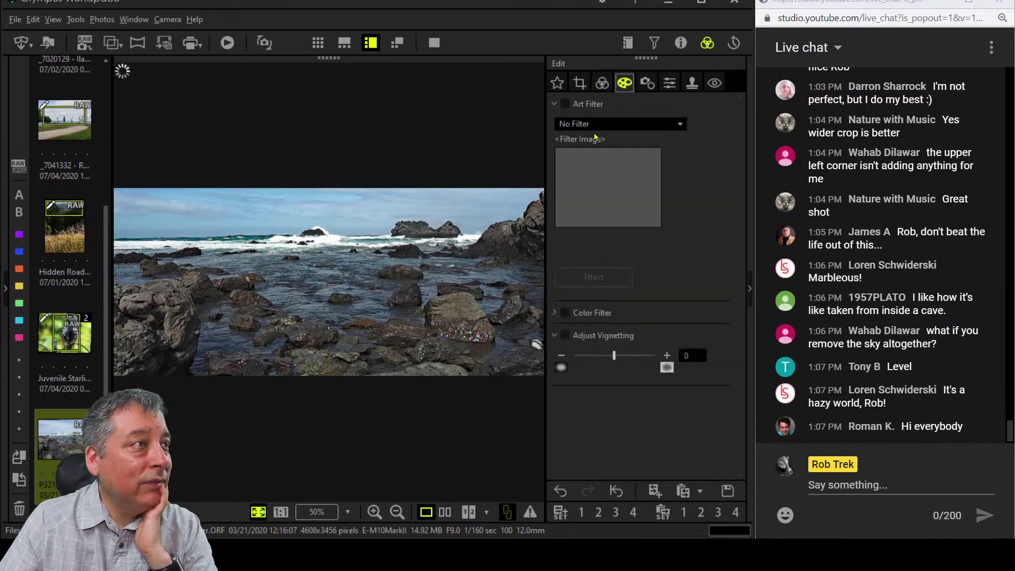
left_click(598, 86)
scroll(588, 330, "down", 5)
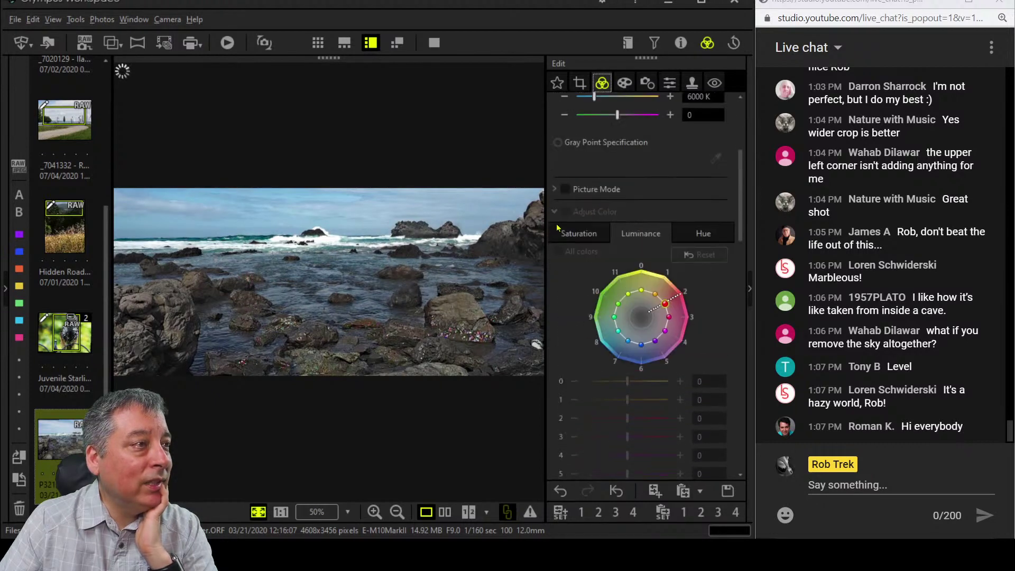
left_click(556, 212)
scroll(577, 350, "down", 6)
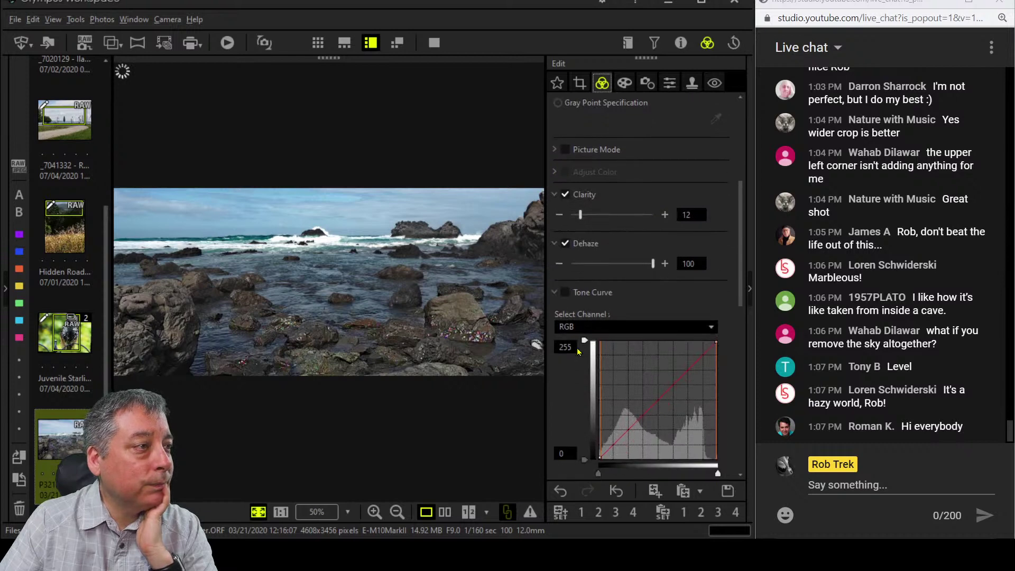
scroll(578, 351, "down", 2)
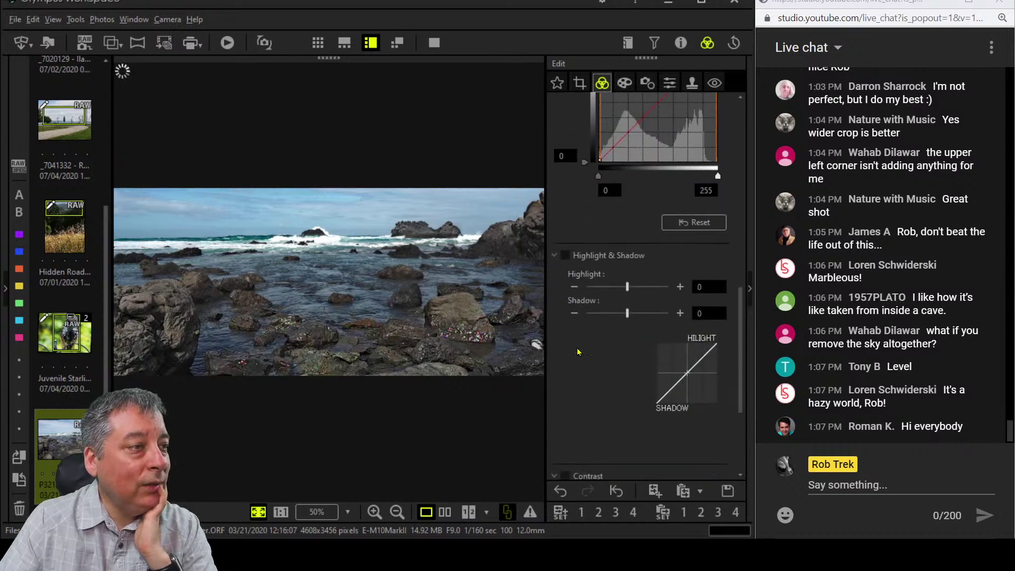
scroll(577, 351, "down", 1)
scroll(577, 351, "down", 1)
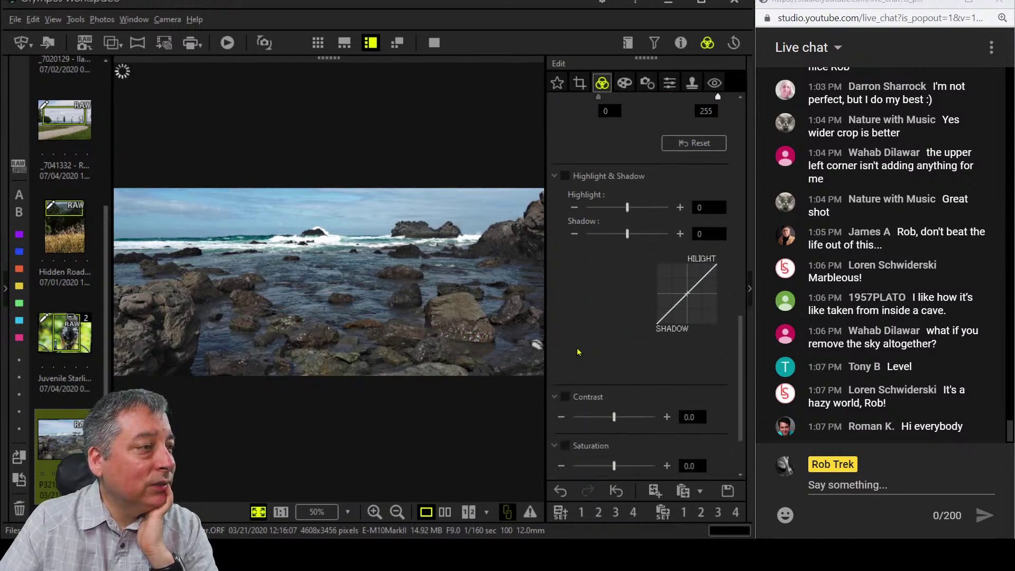
scroll(577, 351, "up", 9)
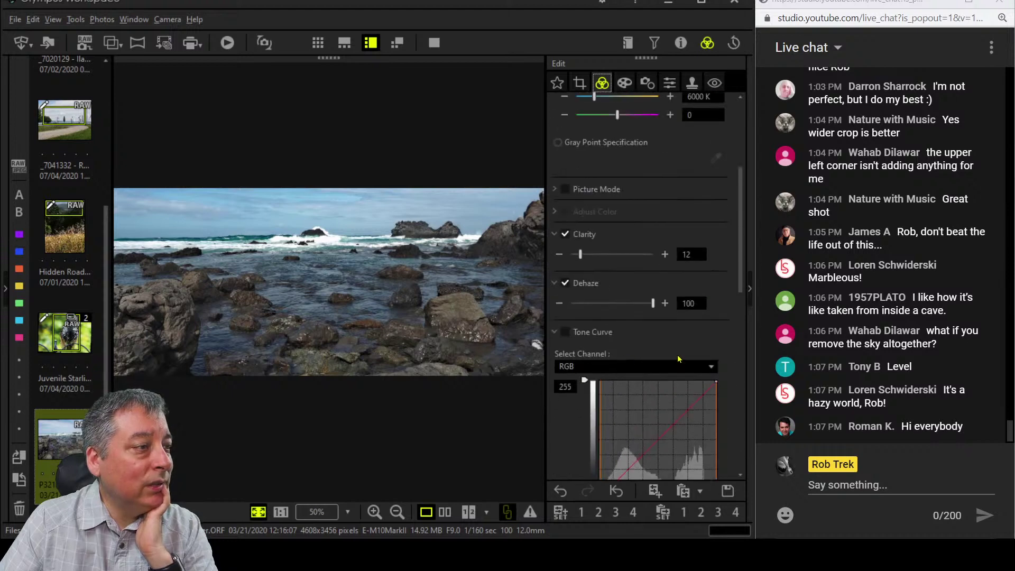
scroll(679, 359, "down", 2)
left_click(678, 308)
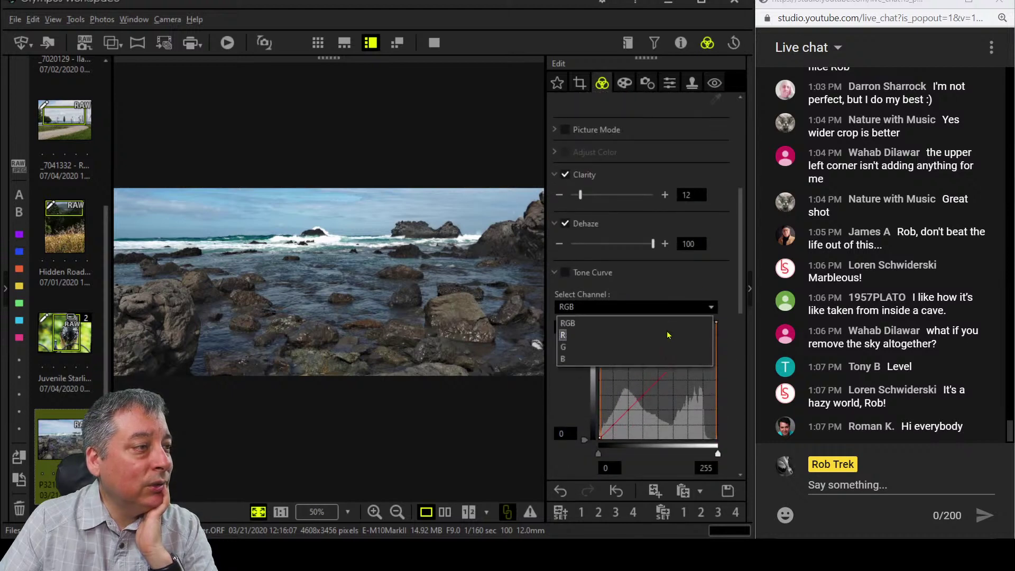
left_click(660, 359)
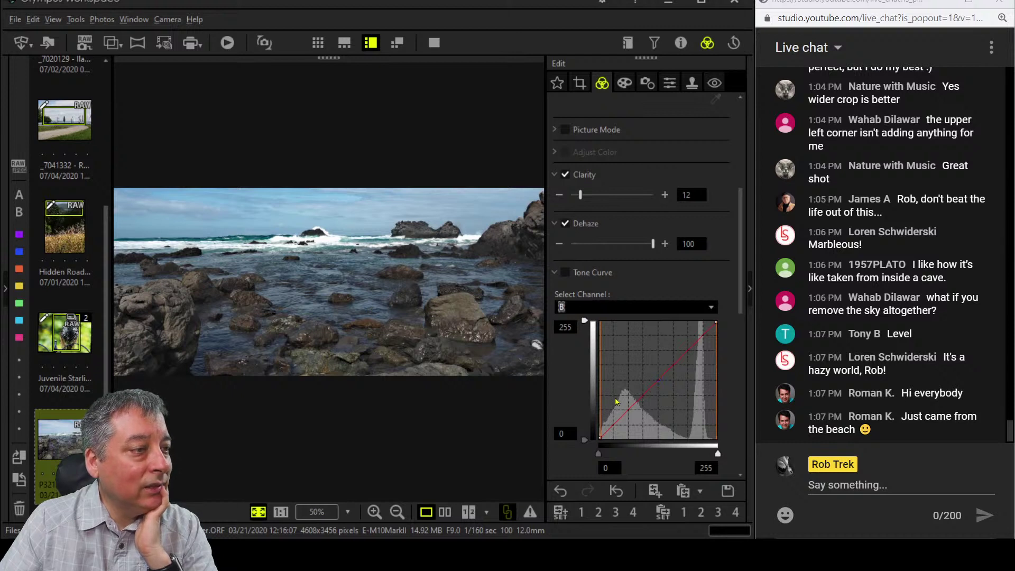
Add two points to the blue curve and pull its middle down.
left_click(640, 396)
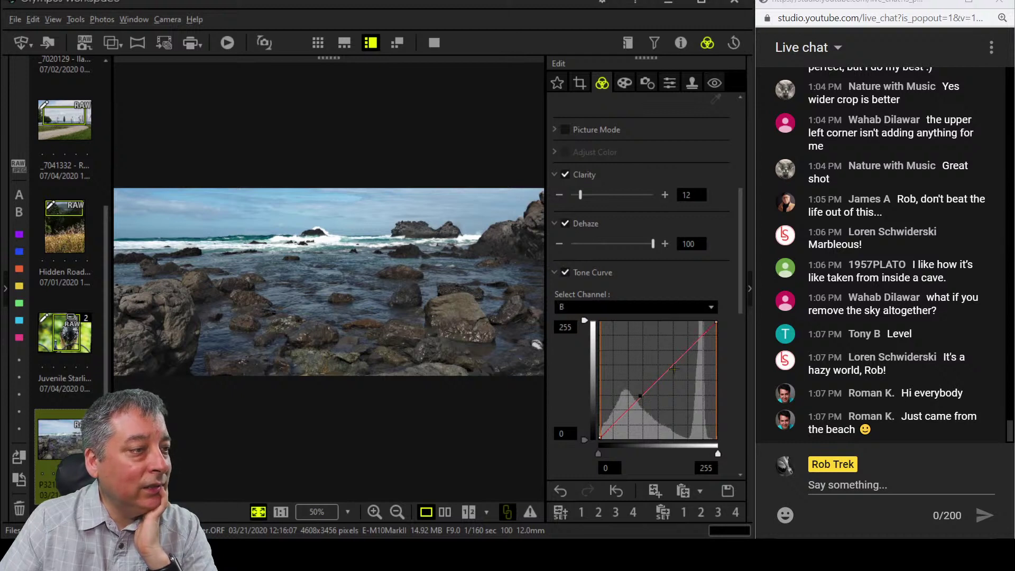
left_click(674, 367)
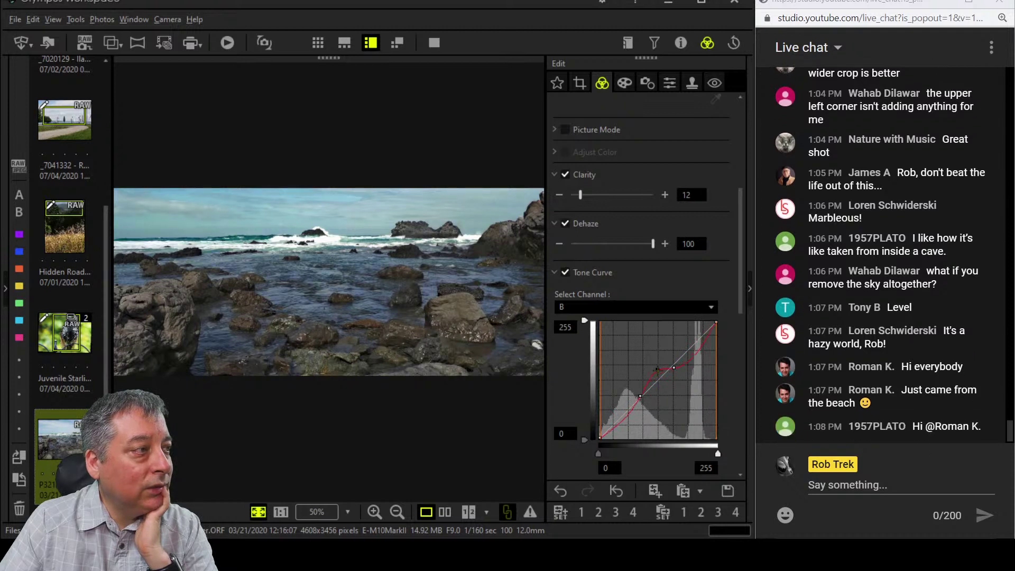
left_click_drag(657, 370, 658, 376)
Switch the tone curve to the G channel, add two points and raise the green curve.
left_click(656, 309)
left_click(650, 348)
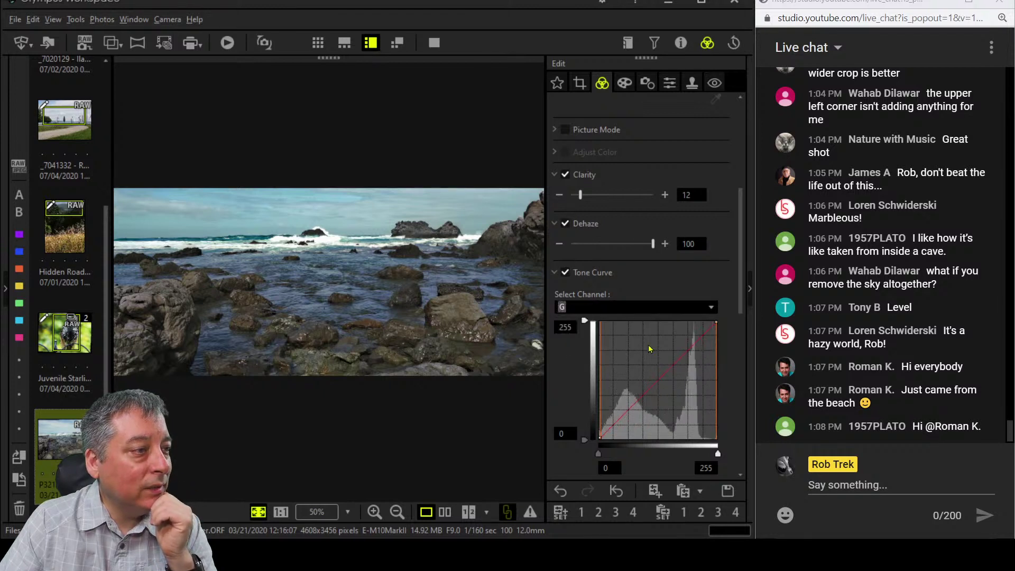
left_click(640, 396)
left_click(669, 371)
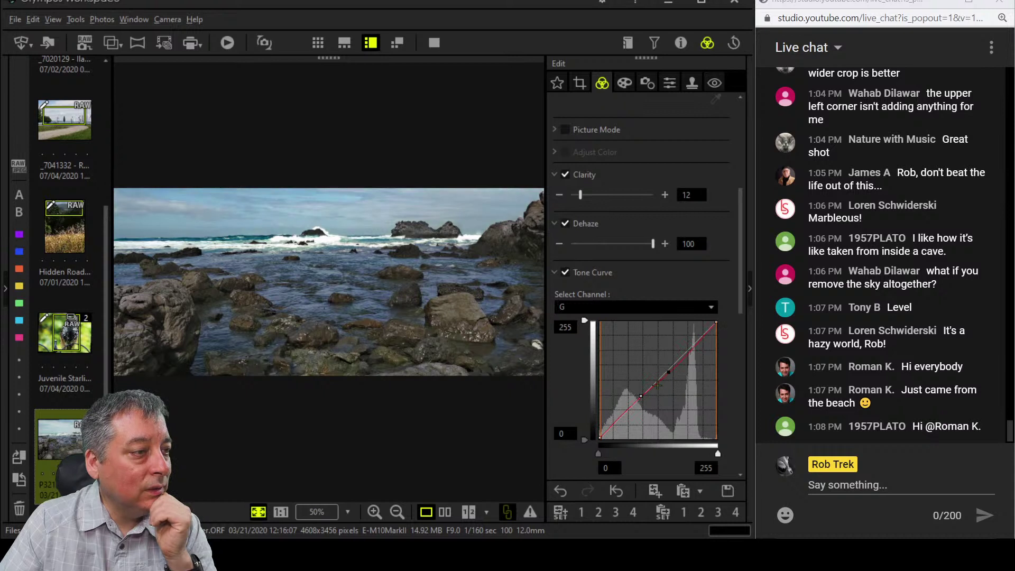
left_click_drag(657, 385, 656, 378)
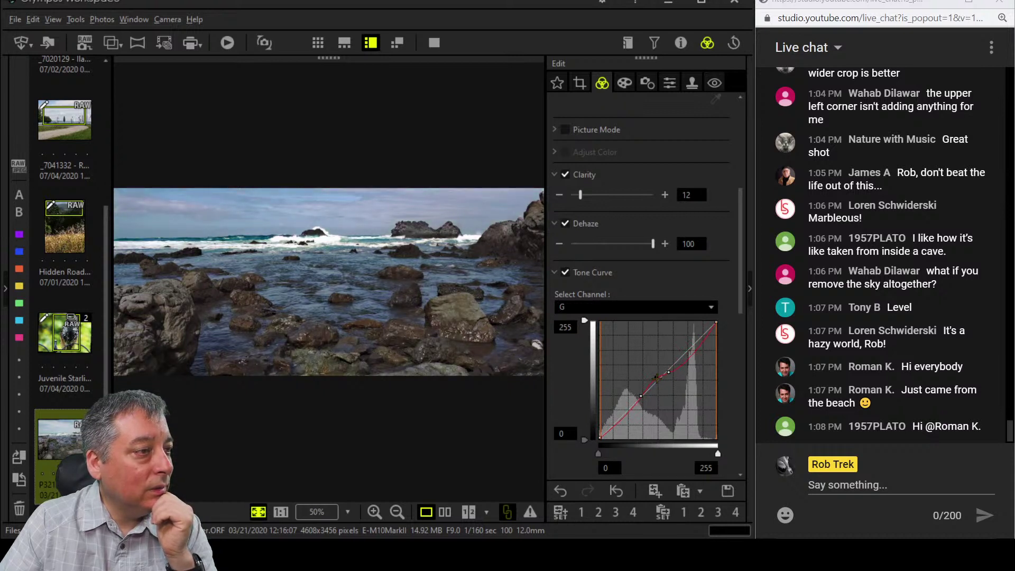
left_click_drag(686, 367, 690, 352)
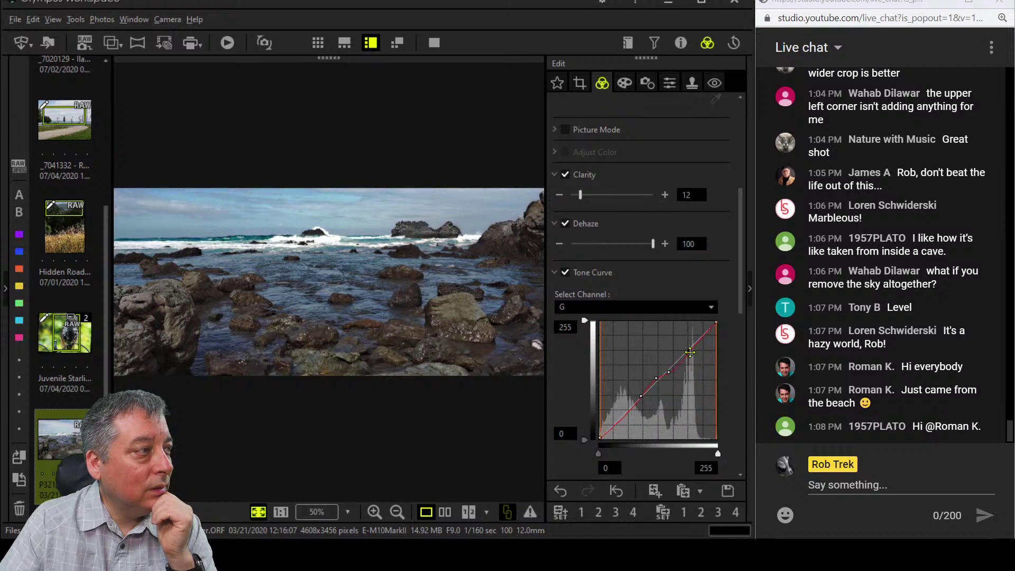
scroll(718, 418, "down", 5)
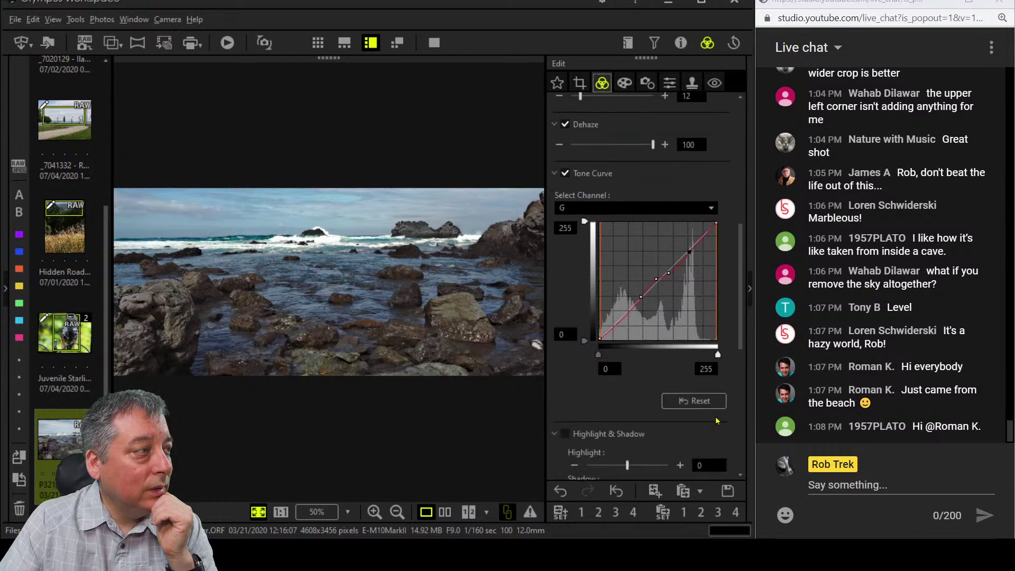
scroll(718, 422, "down", 5)
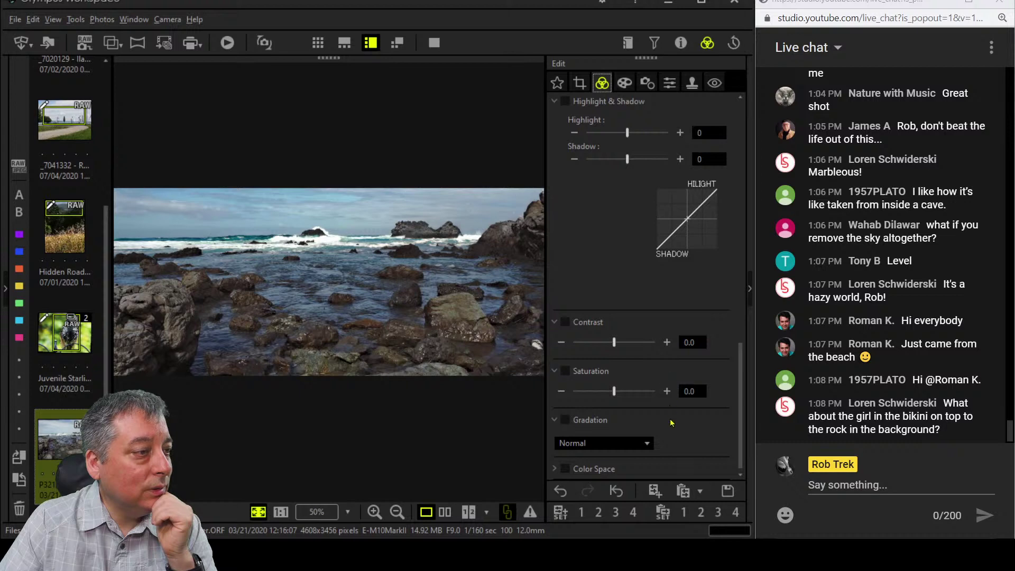
scroll(670, 423, "up", 5)
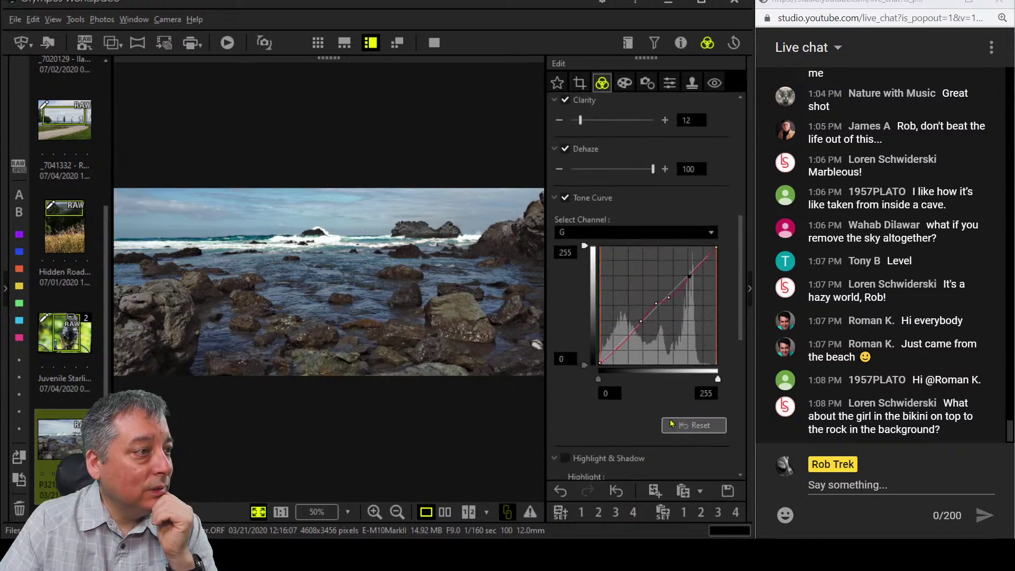
scroll(670, 423, "up", 3)
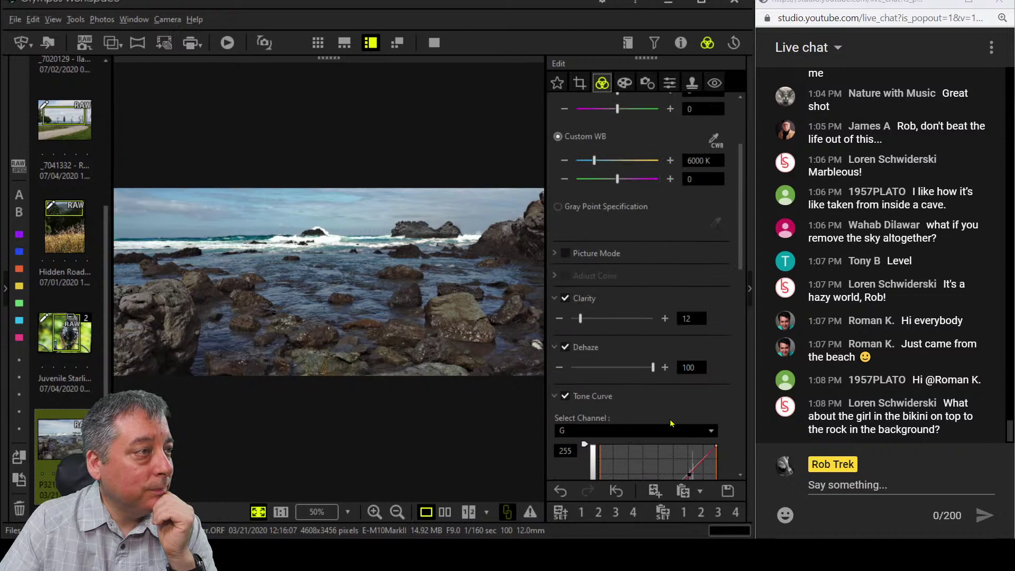
scroll(670, 421, "down", 1)
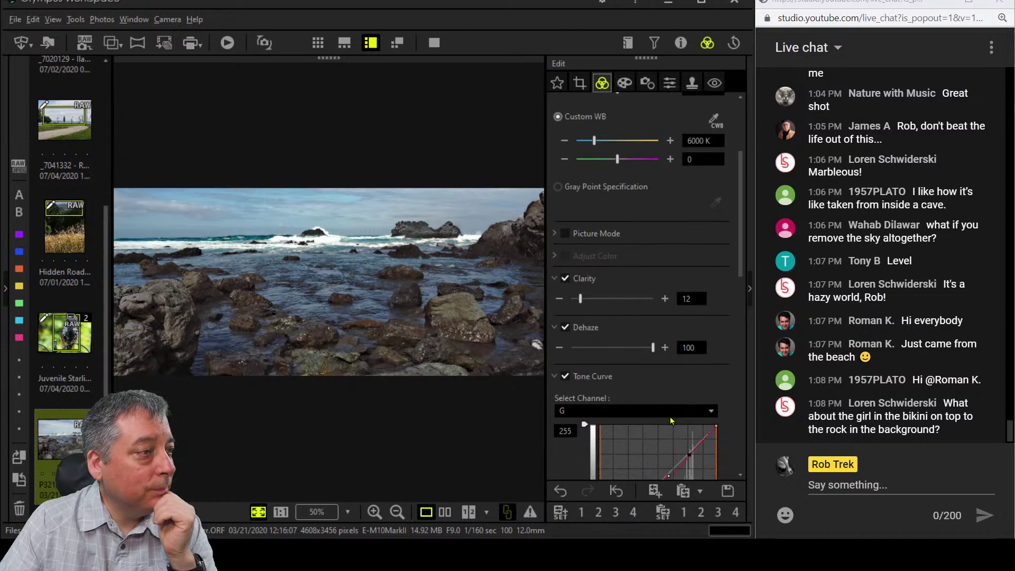
scroll(670, 420, "up", 2)
scroll(671, 420, "down", 8)
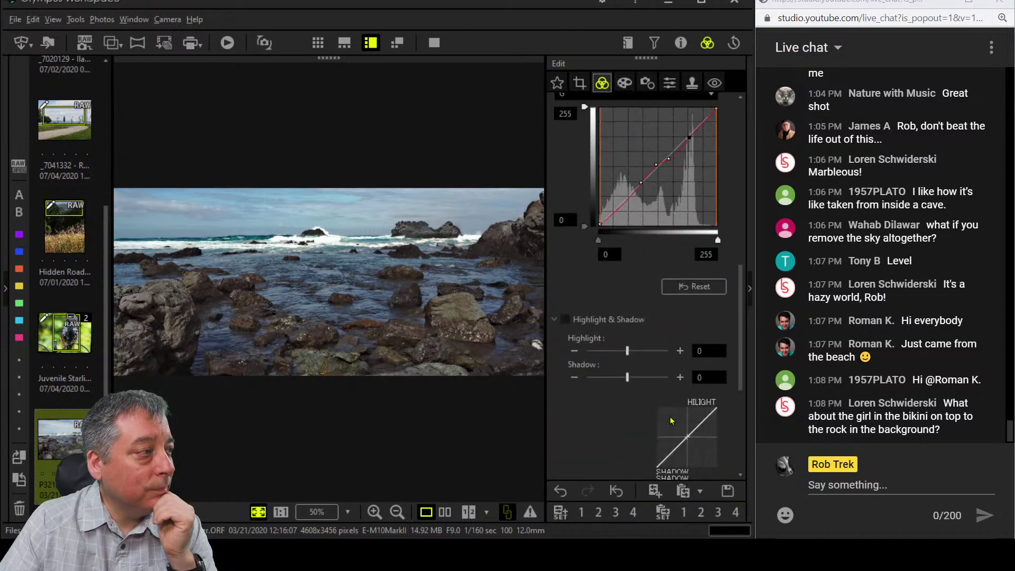
scroll(671, 420, "down", 2)
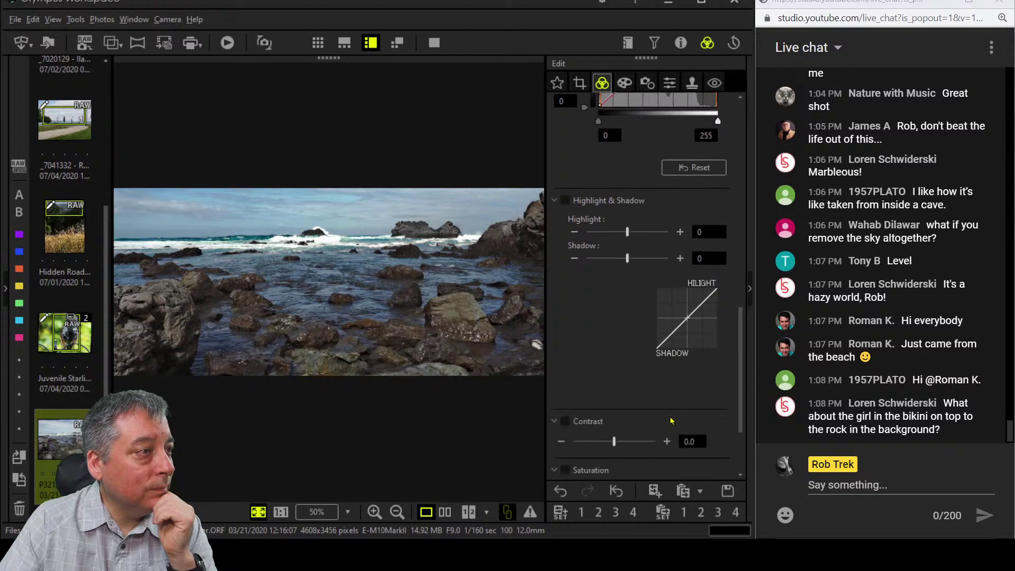
scroll(672, 420, "up", 3)
Enable Sharpness and raise it to its 2.0 maximum.
left_click(670, 82)
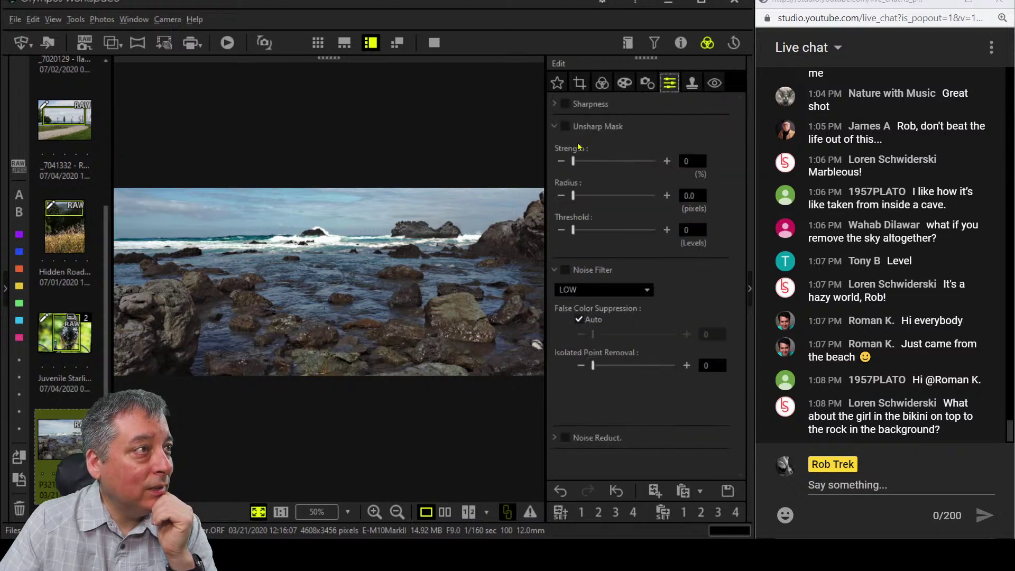
left_click(566, 103)
left_click(612, 126)
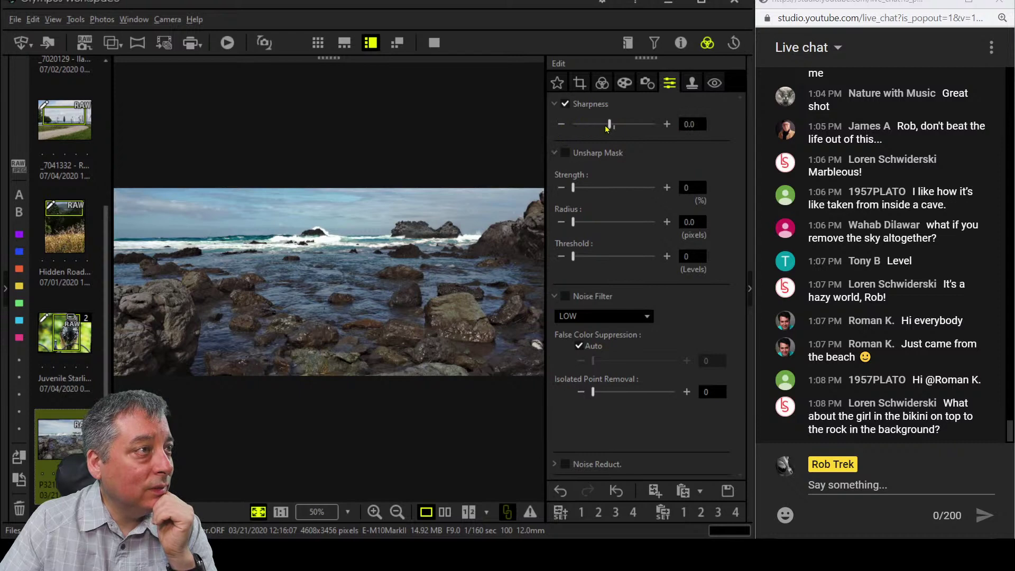
left_click_drag(612, 126, 656, 125)
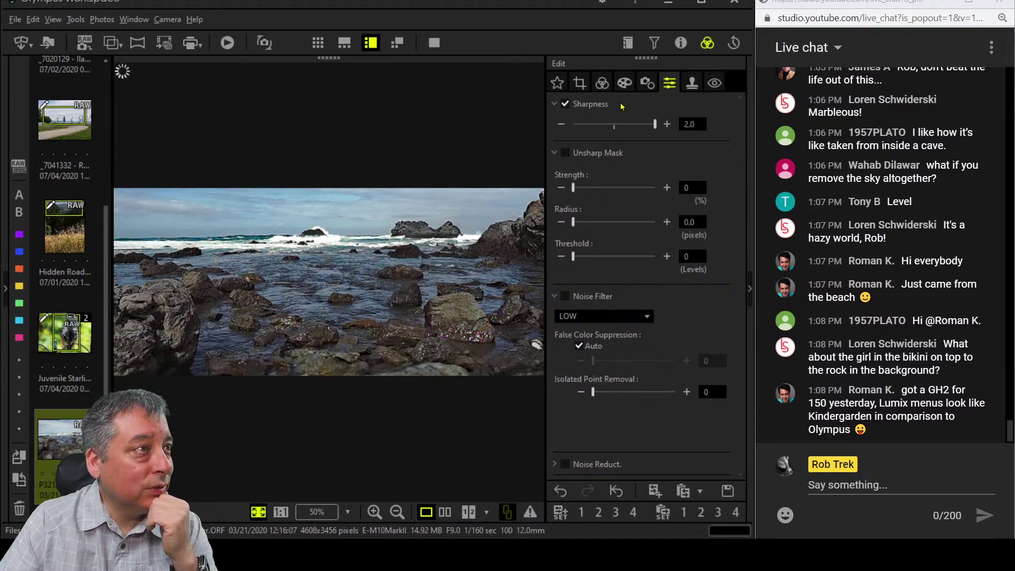
left_click(622, 85)
left_click(603, 83)
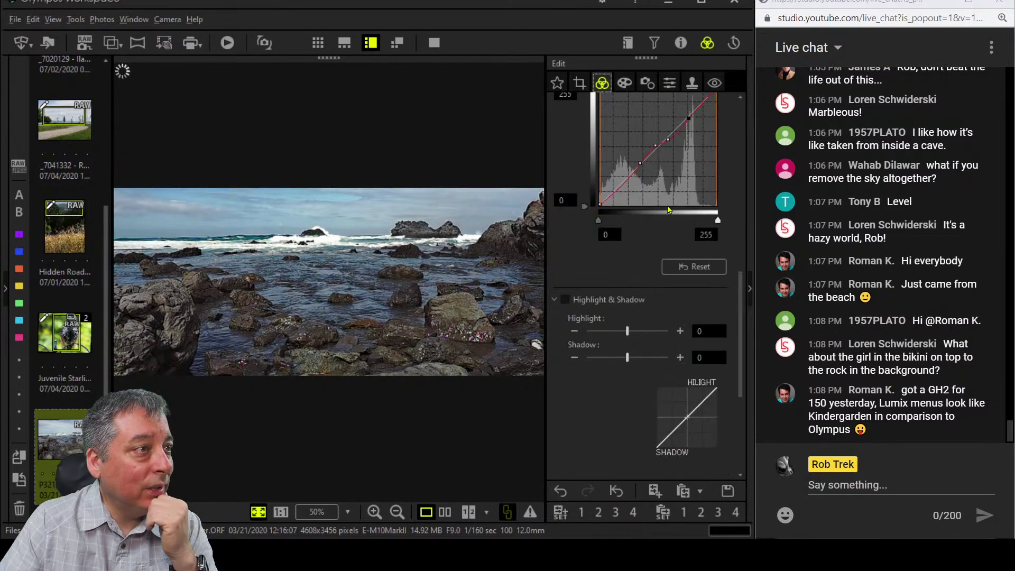
scroll(666, 254, "up", 10)
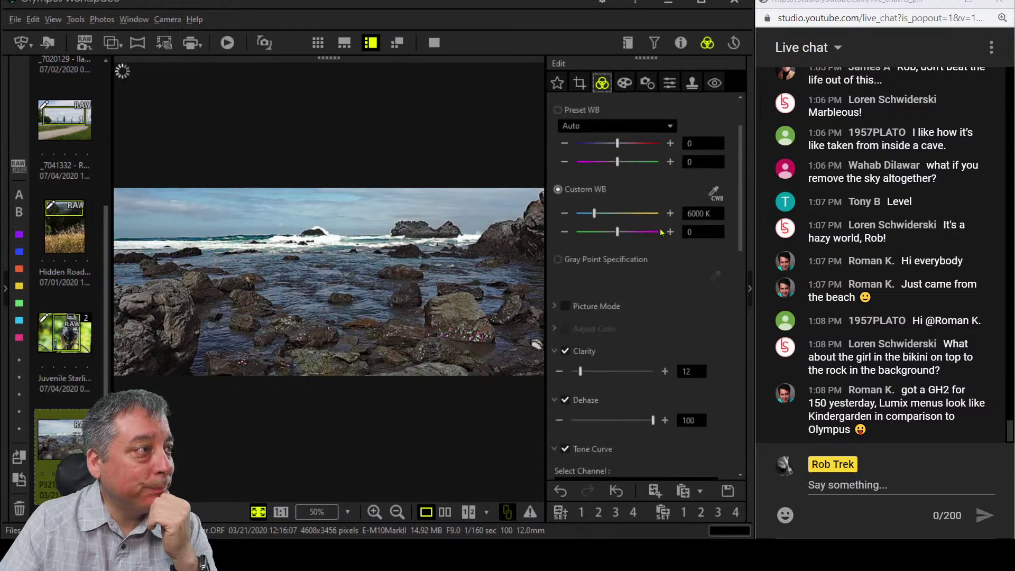
Change the custom white balance temperature to 6100 K.
left_click(687, 271)
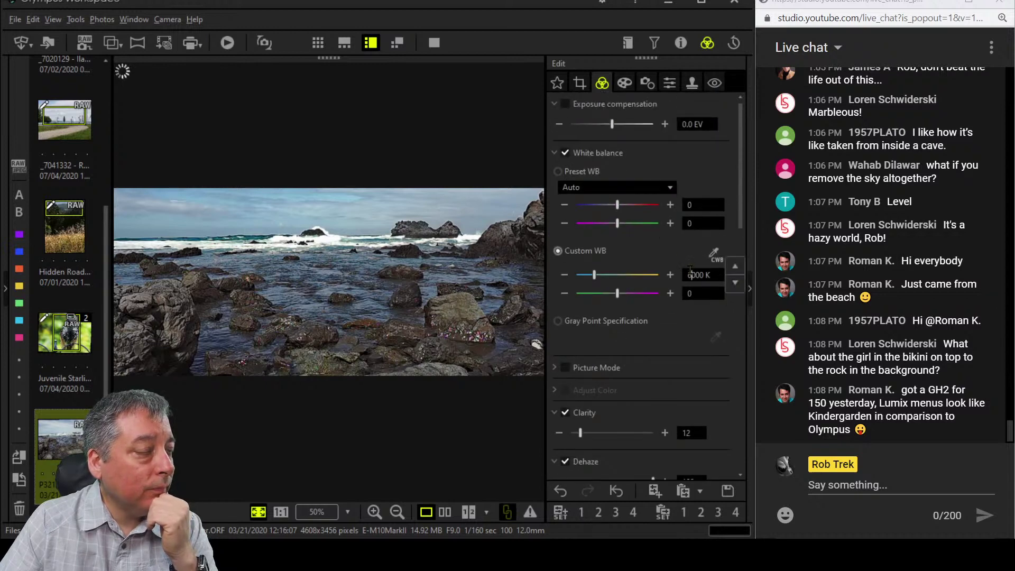
double_click(687, 271)
type("610")
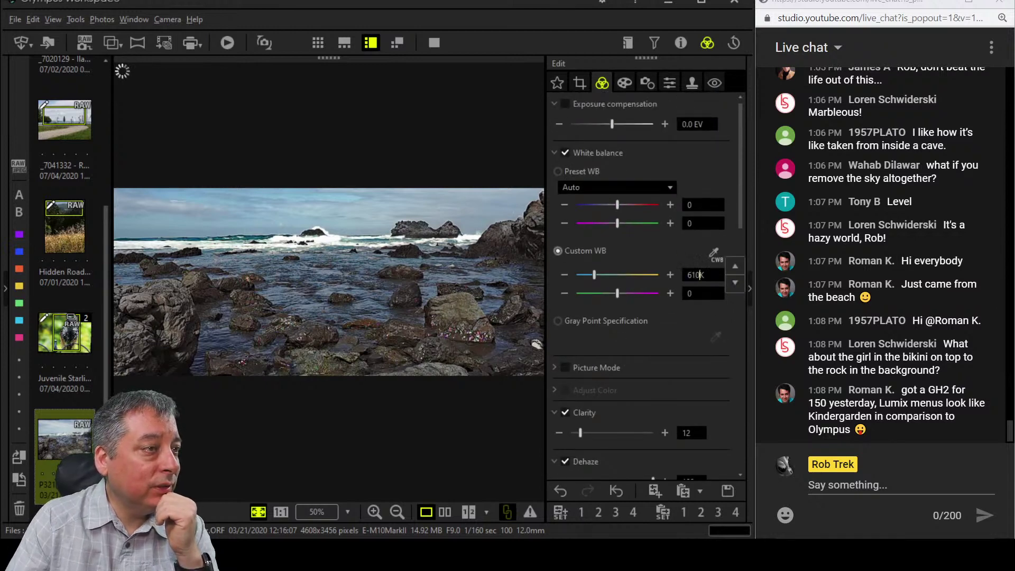
type("0")
key("Return")
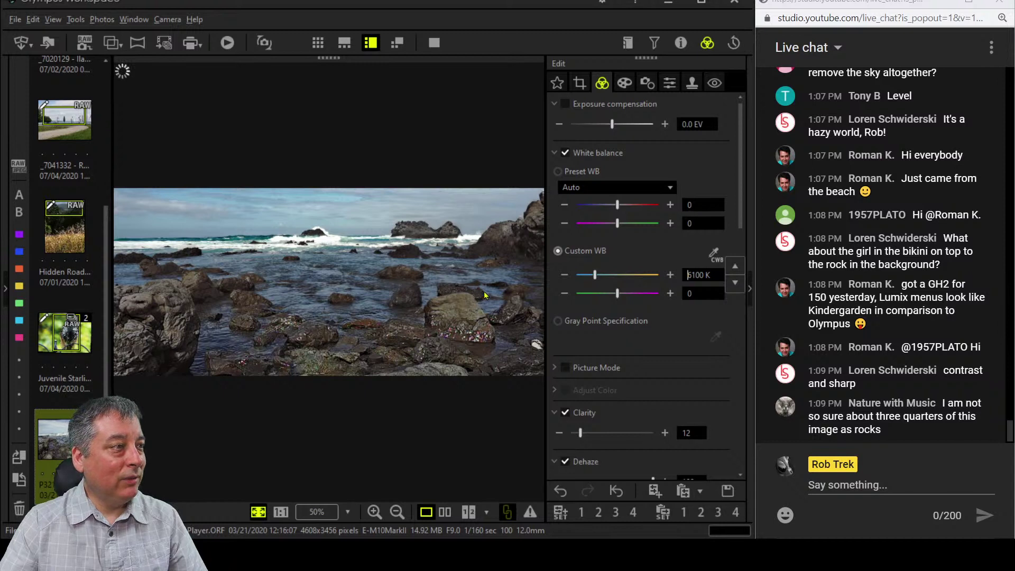
Show the edited seascape beside the original in full-screen Compare view.
left_click(320, 235)
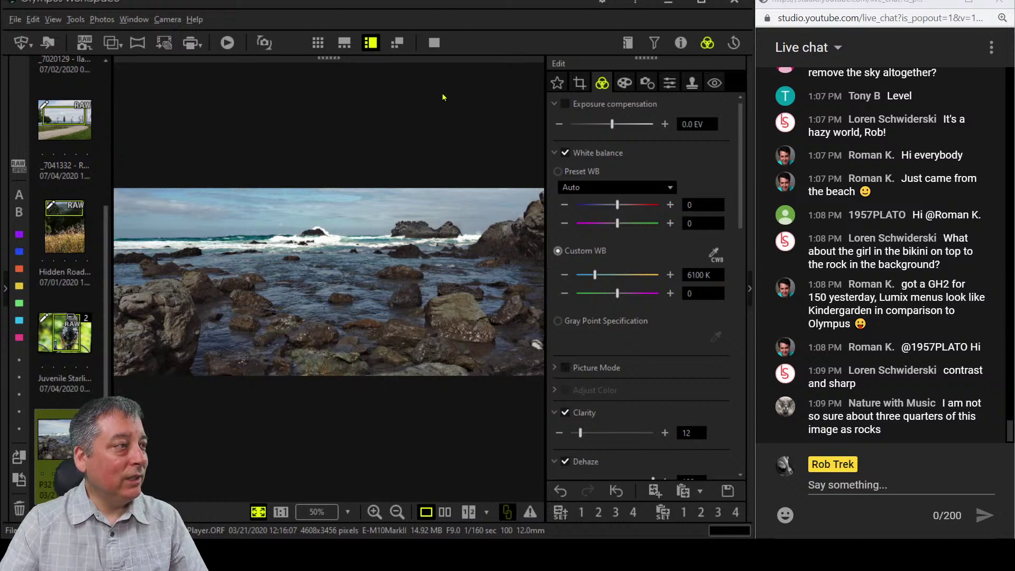
left_click(434, 43)
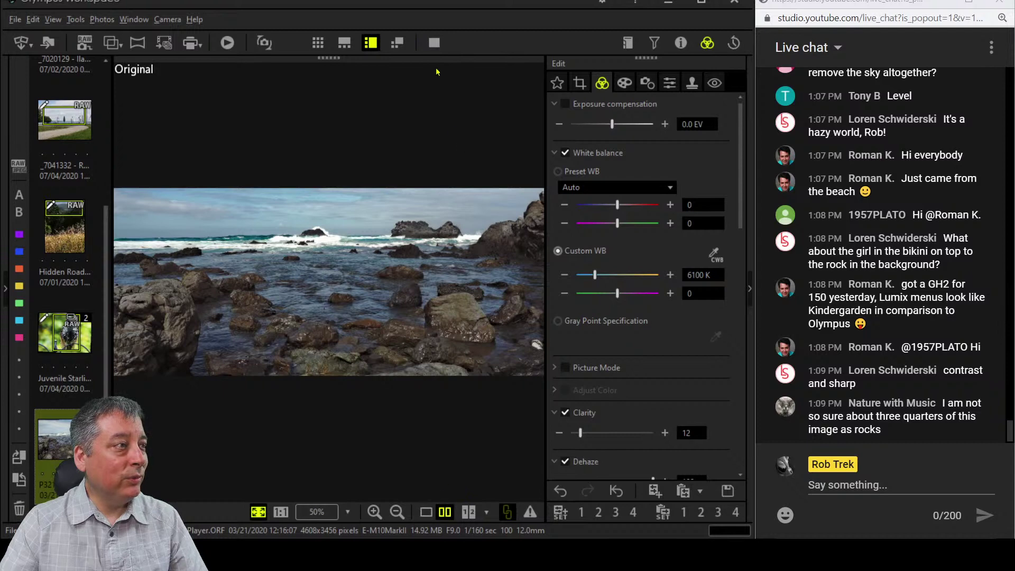
left_click(435, 47)
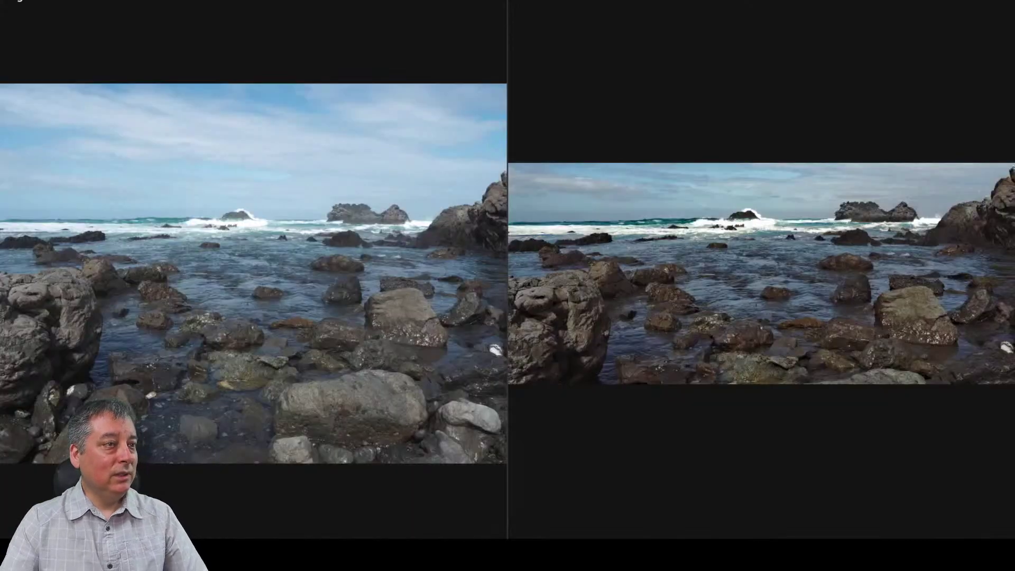
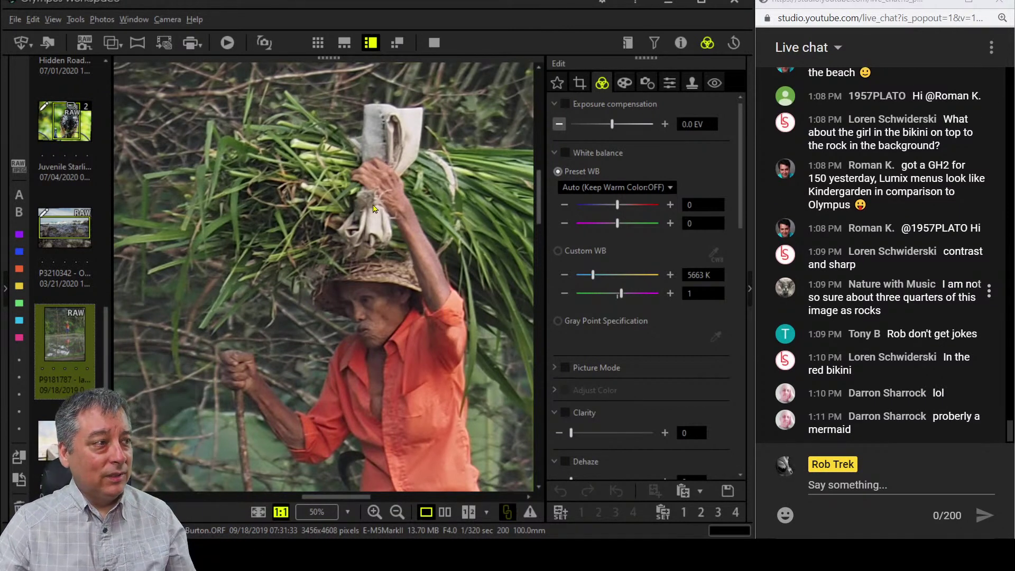
Fit the photo of the man carrying grass to the window and bring up the Crop settings.
left_click(439, 237)
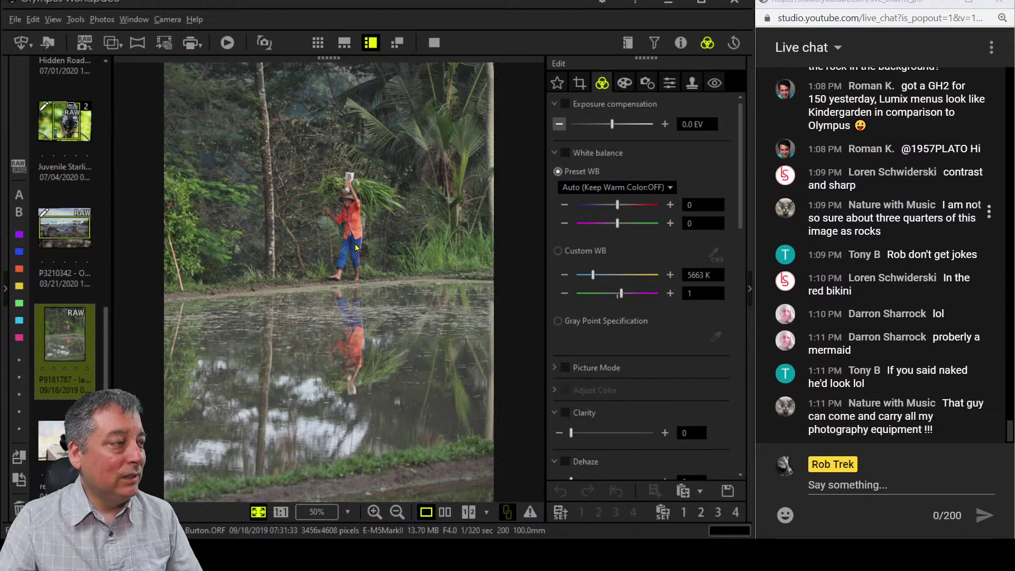
left_click(587, 81)
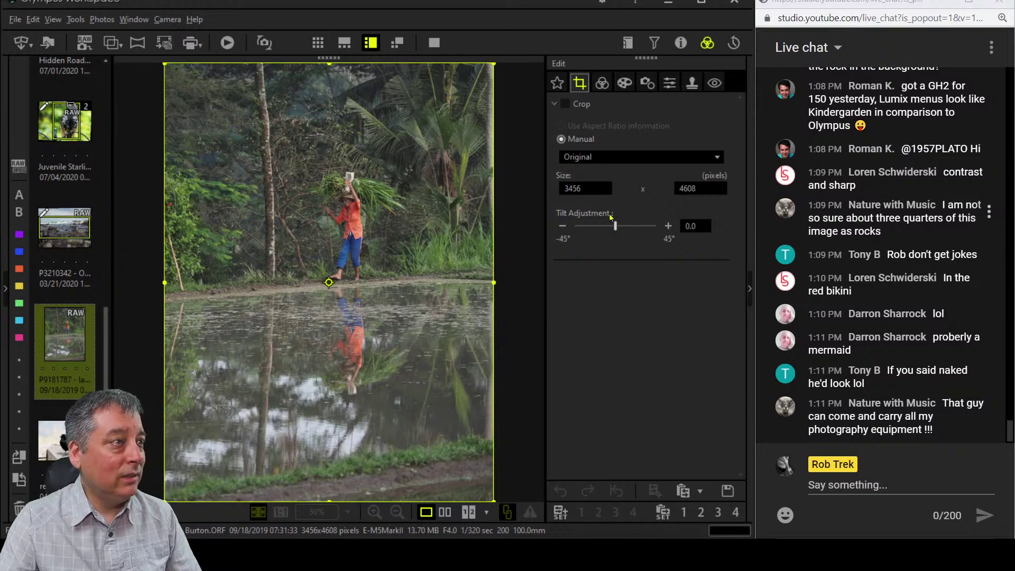
Set a 4:3 crop frame of 2178 × 2903 pixels around the man and his reflection.
left_click(633, 157)
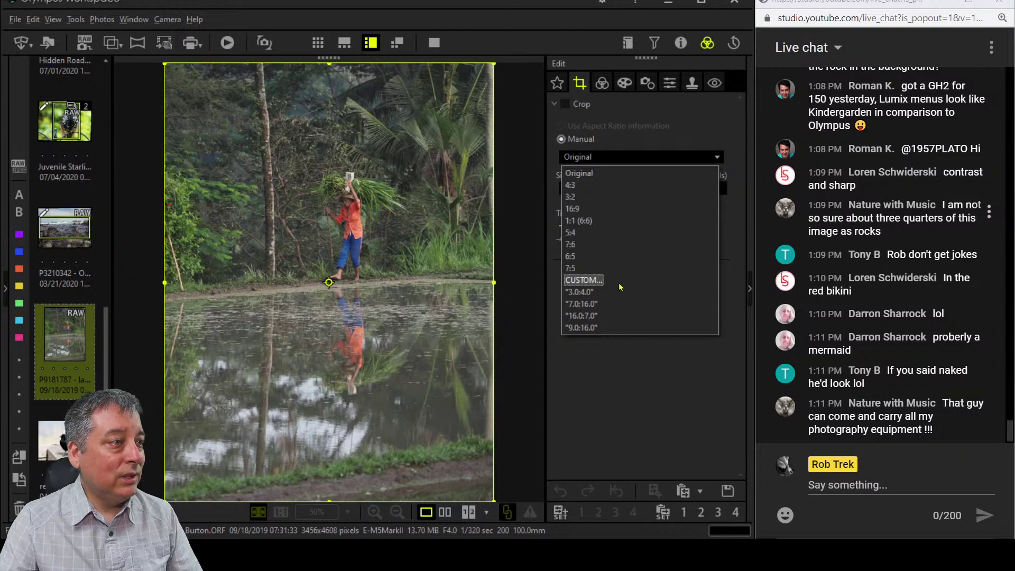
left_click(620, 292)
left_click(644, 157)
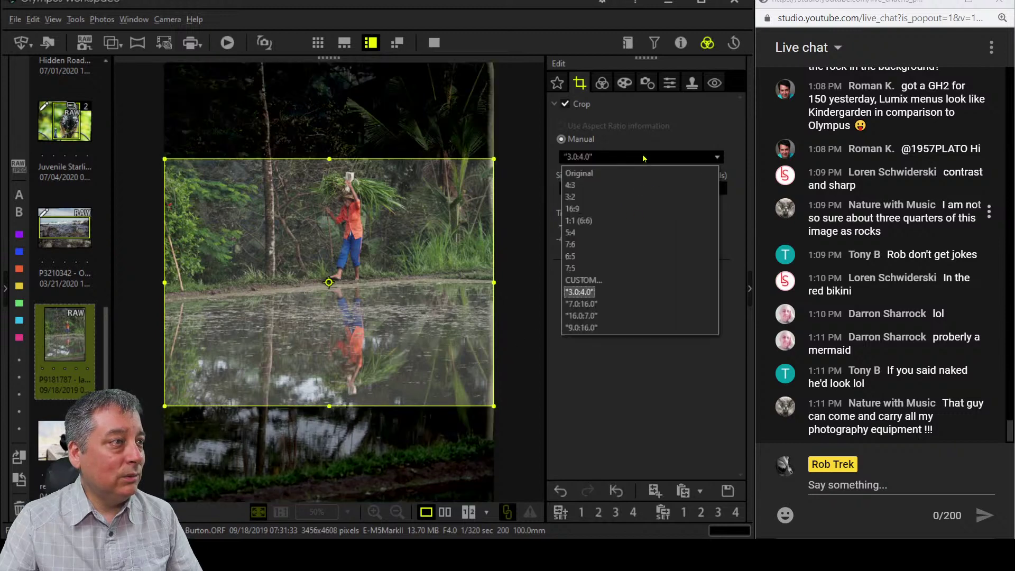
left_click(571, 185)
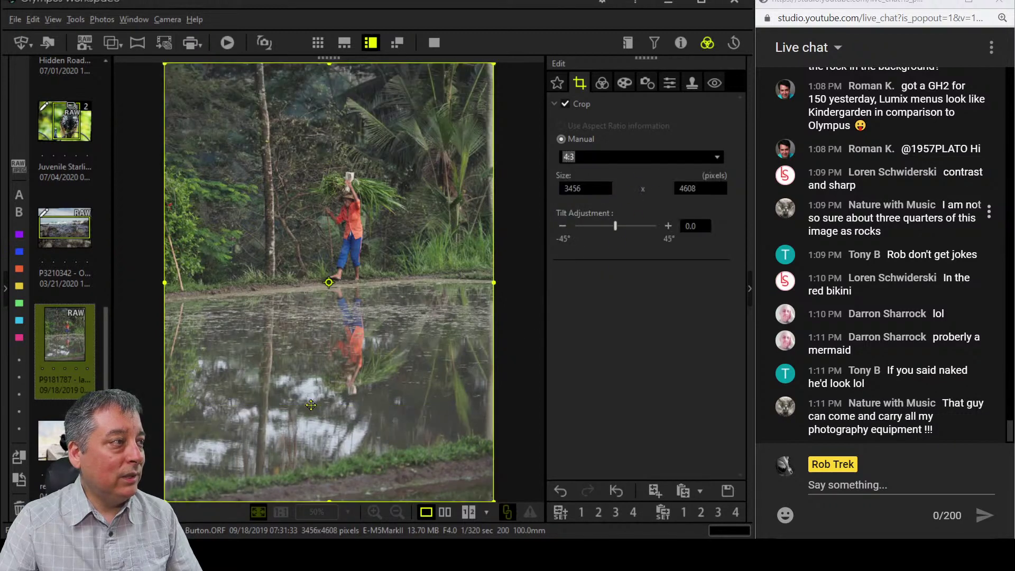
left_click_drag(328, 498, 376, 409)
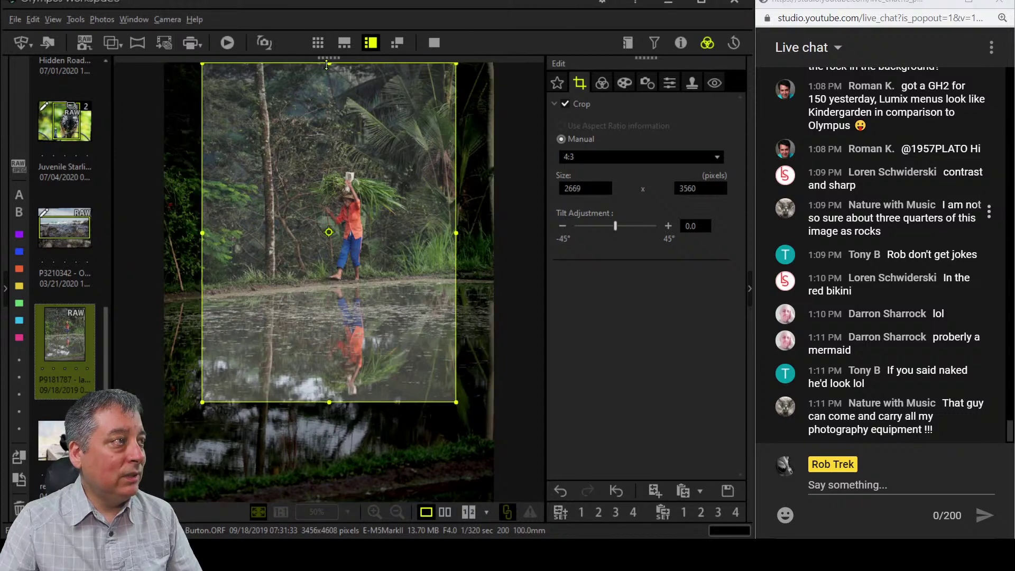
left_click_drag(329, 64, 332, 125)
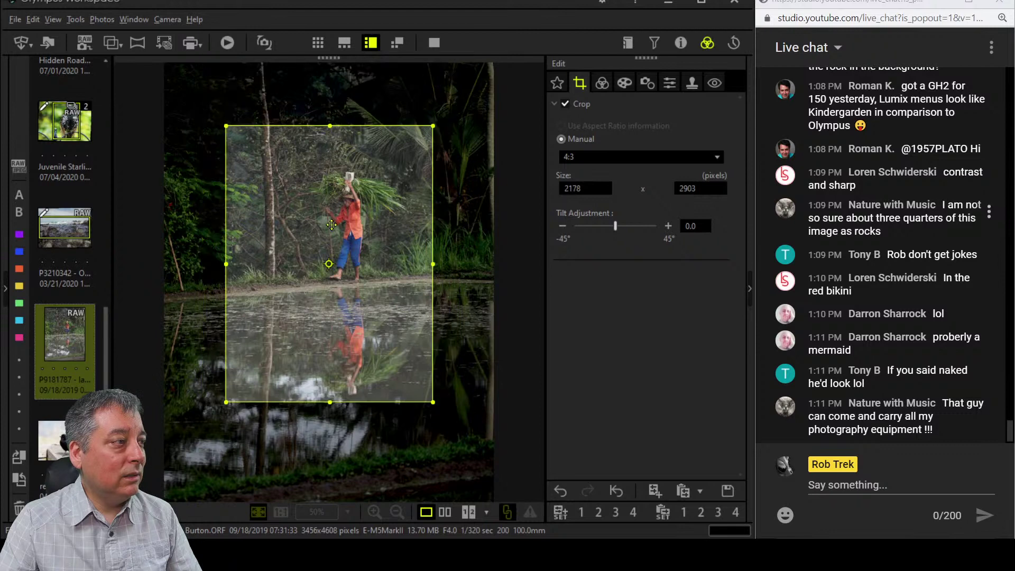
left_click_drag(330, 226, 339, 253)
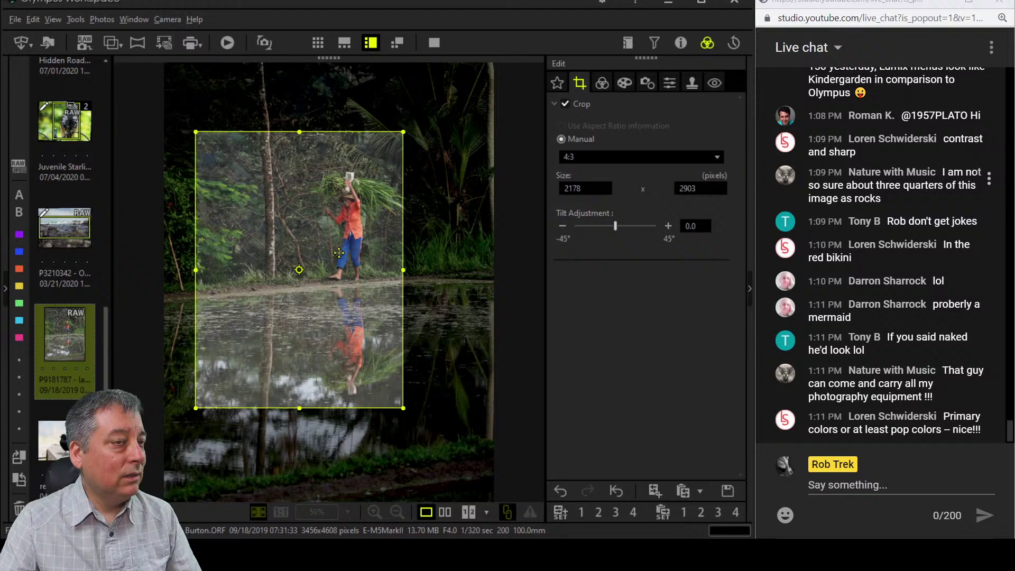
Return to the crop frame and nudge it slightly lower.
left_click(602, 83)
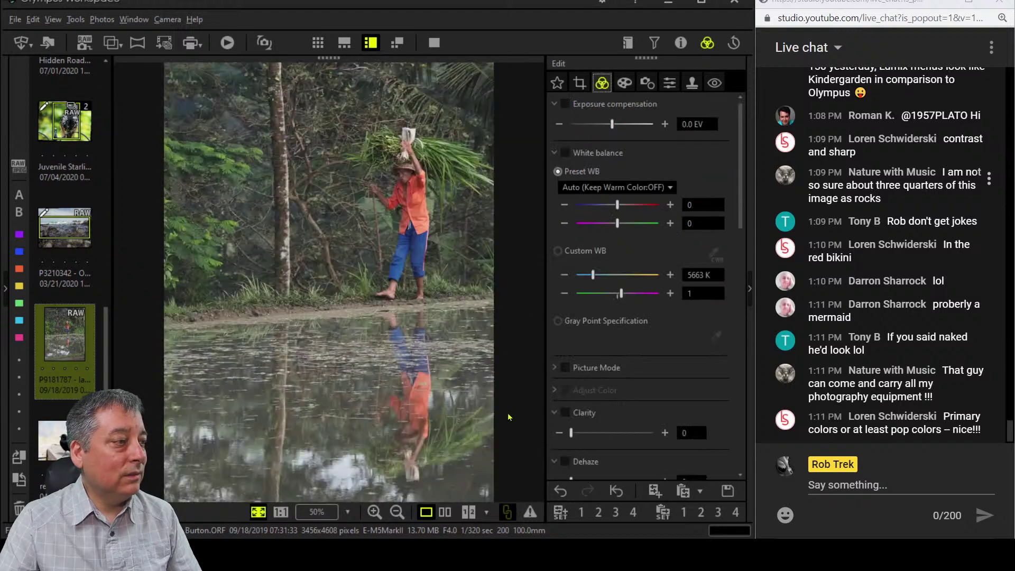
left_click(580, 83)
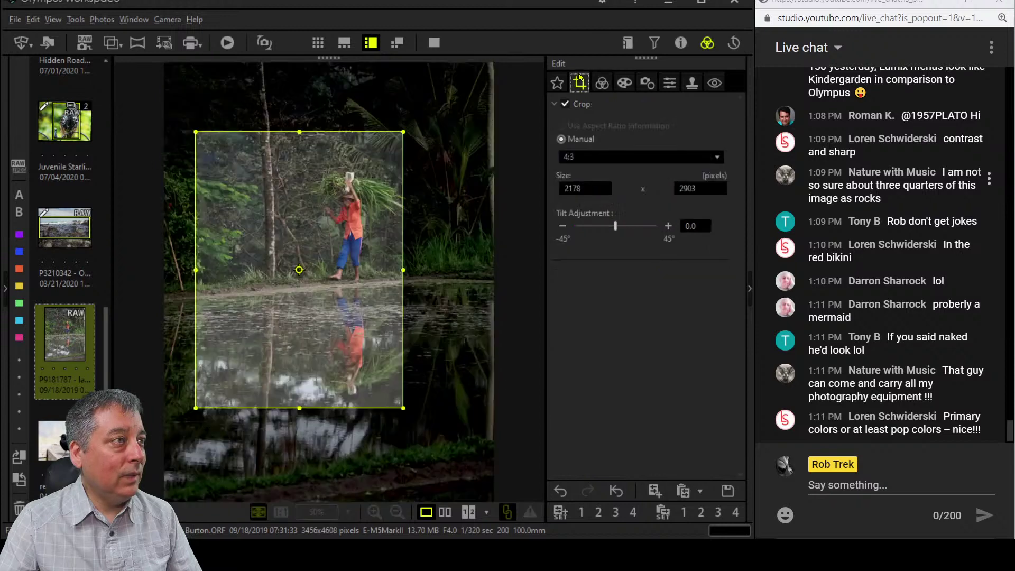
left_click_drag(367, 235, 369, 242)
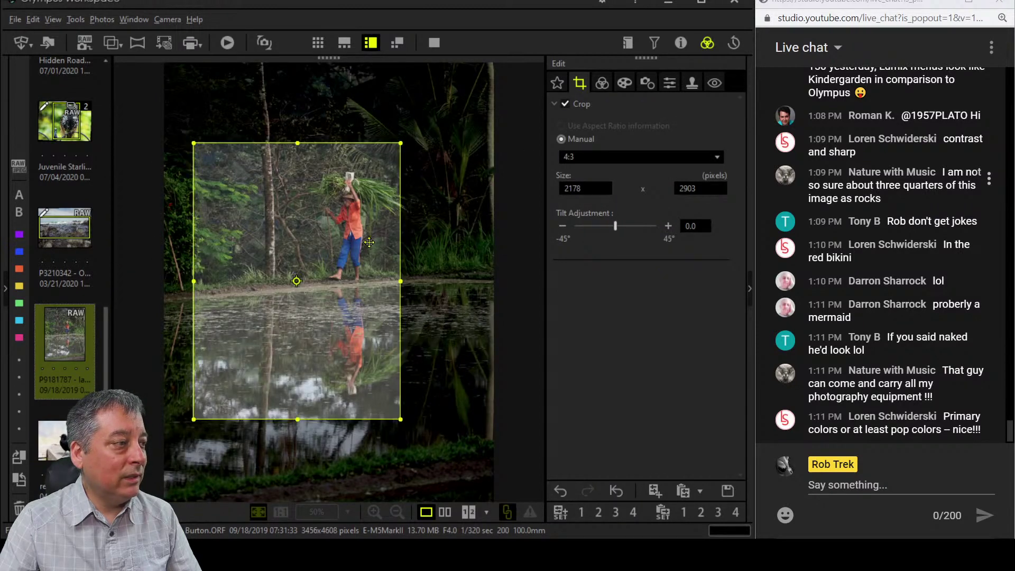
Turn on Dehaze at 100 and Clarity at 16 for the cropped photo.
left_click(602, 83)
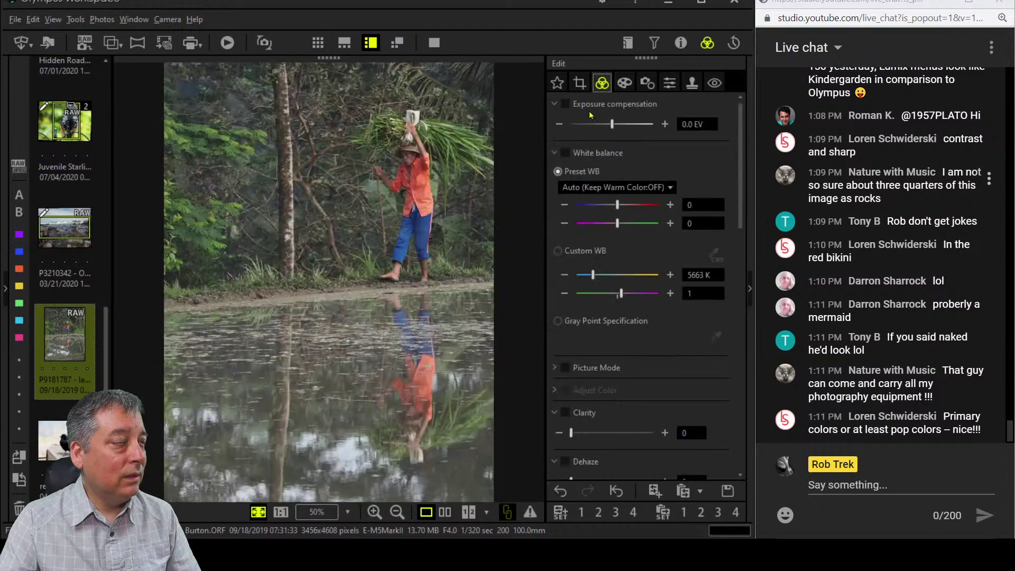
scroll(682, 317, "down", 5)
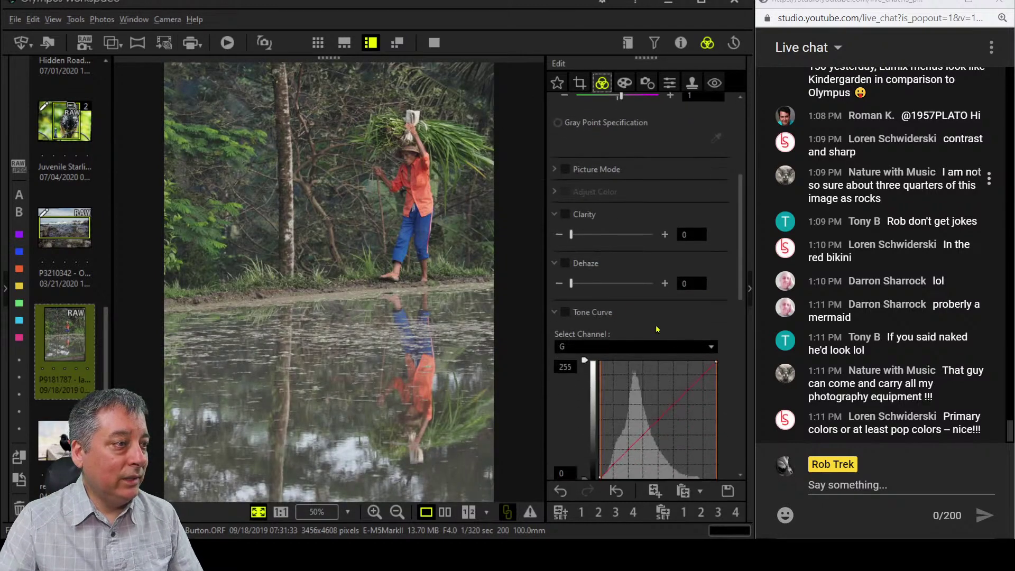
left_click_drag(572, 283, 713, 284)
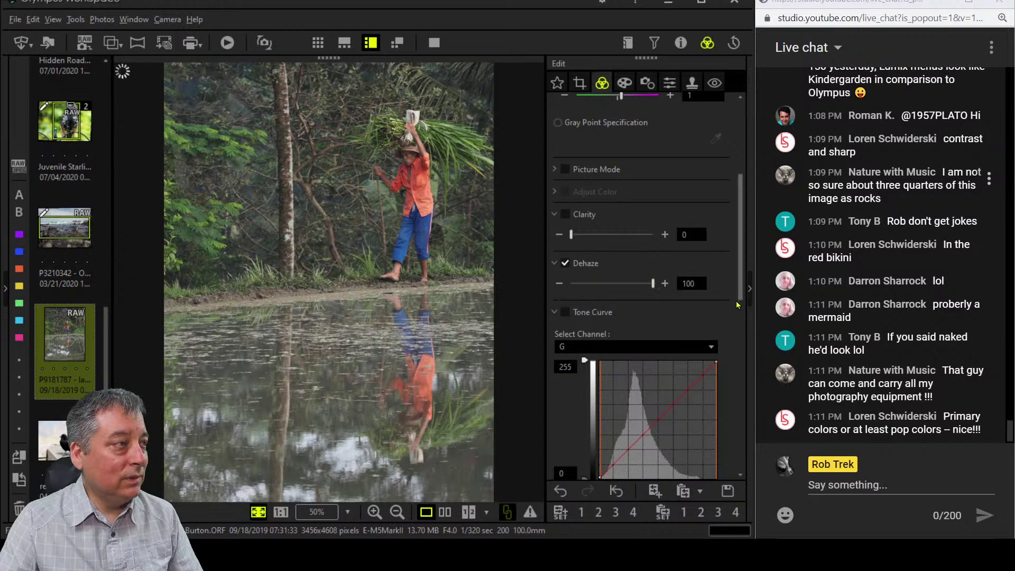
scroll(712, 285, "up", 5)
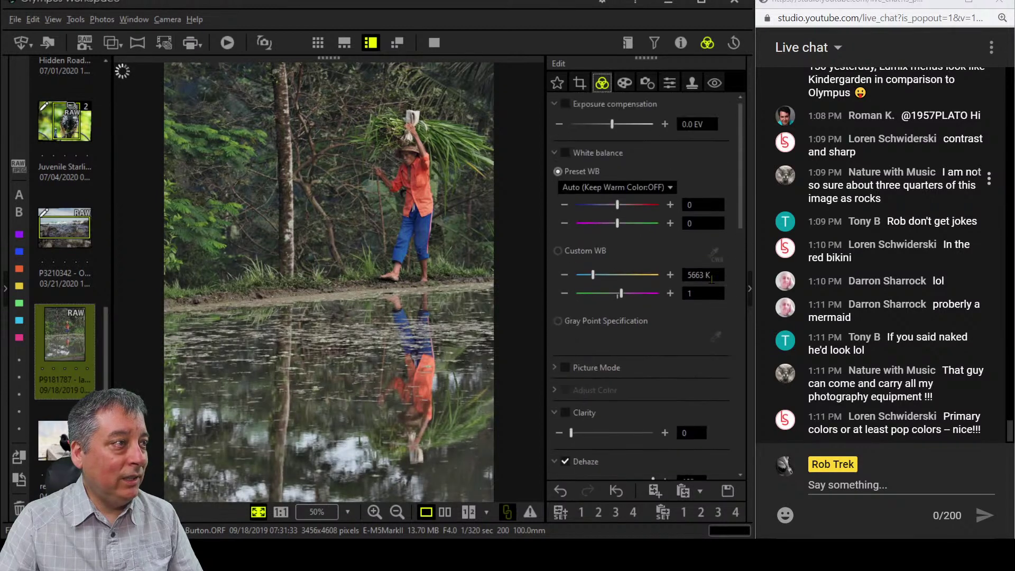
scroll(703, 323, "down", 4)
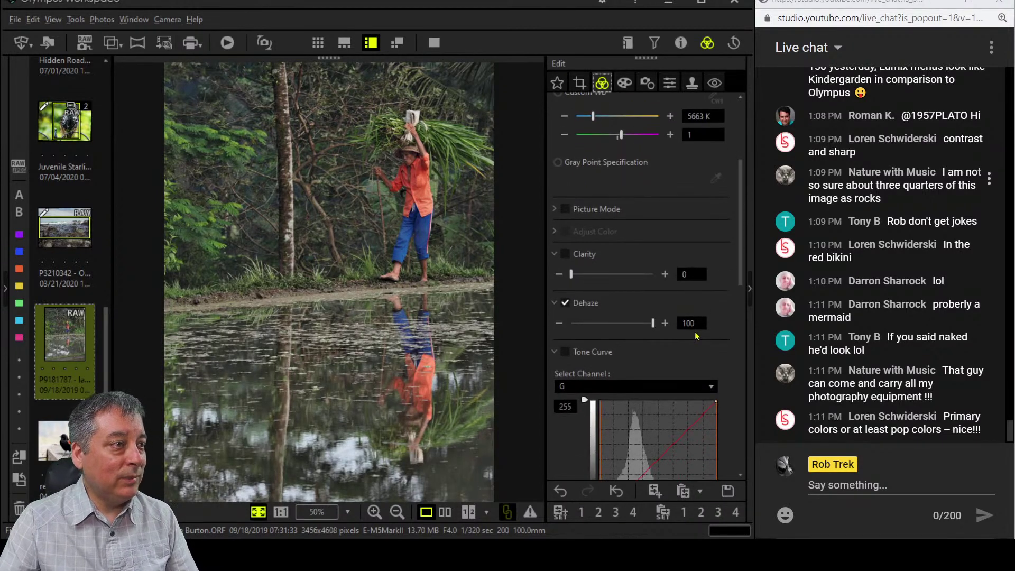
left_click_drag(572, 280, 586, 280)
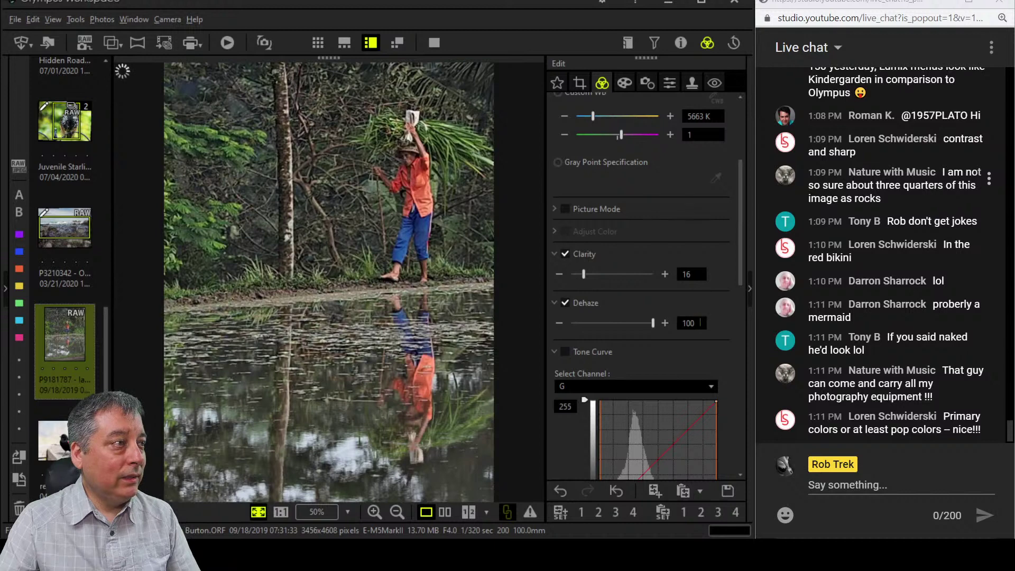
scroll(700, 323, "down", 7)
scroll(700, 328, "down", 6)
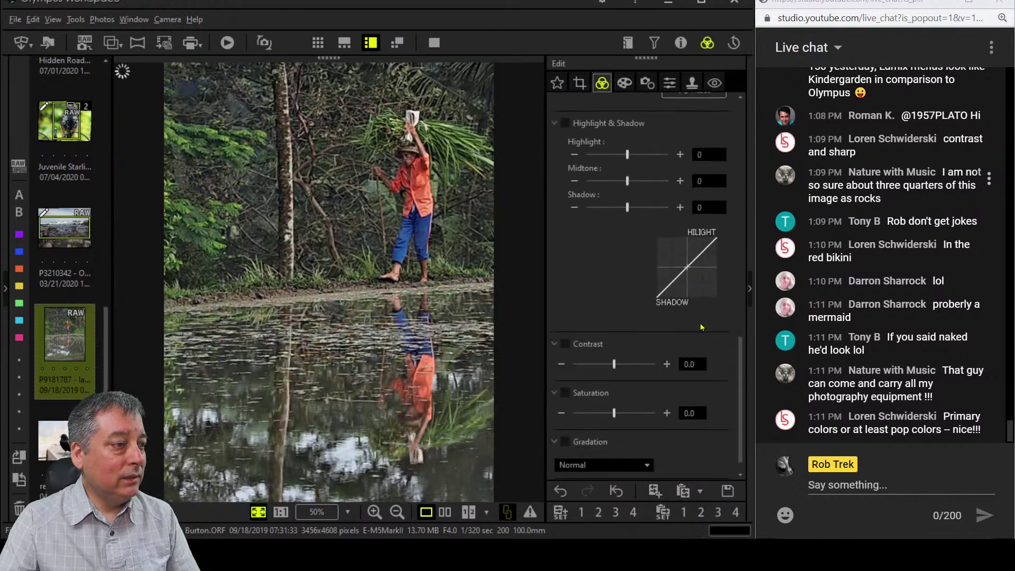
scroll(679, 320, "up", 14)
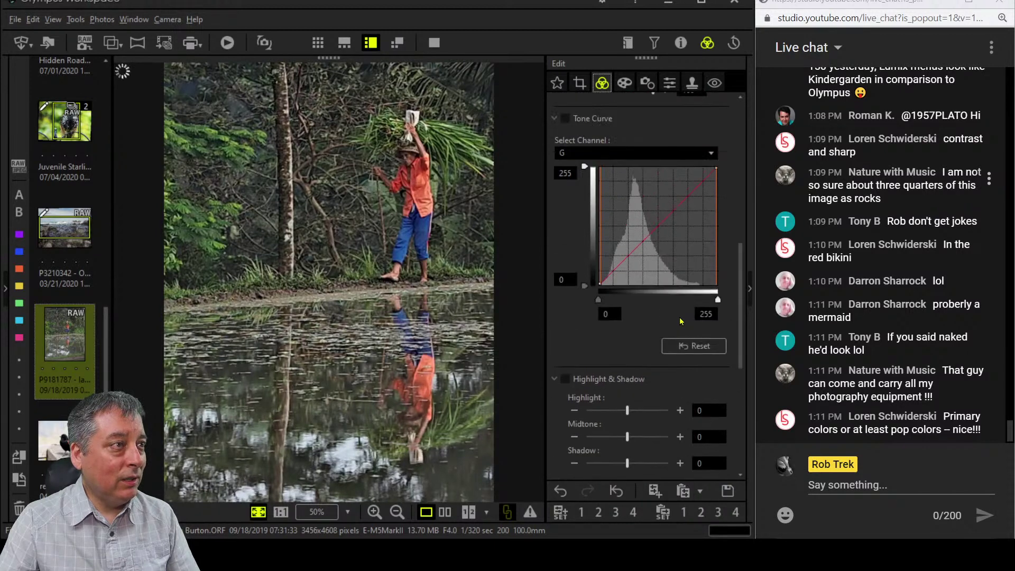
scroll(674, 314, "up", 2)
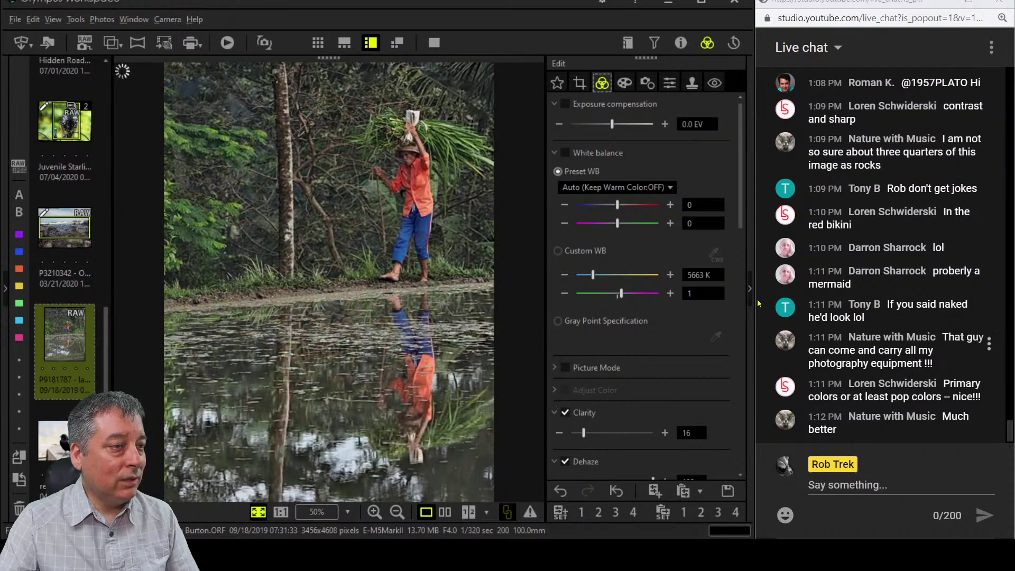
Switch on Saturation and push it to its 2.0 maximum.
left_click_drag(741, 211, 744, 472)
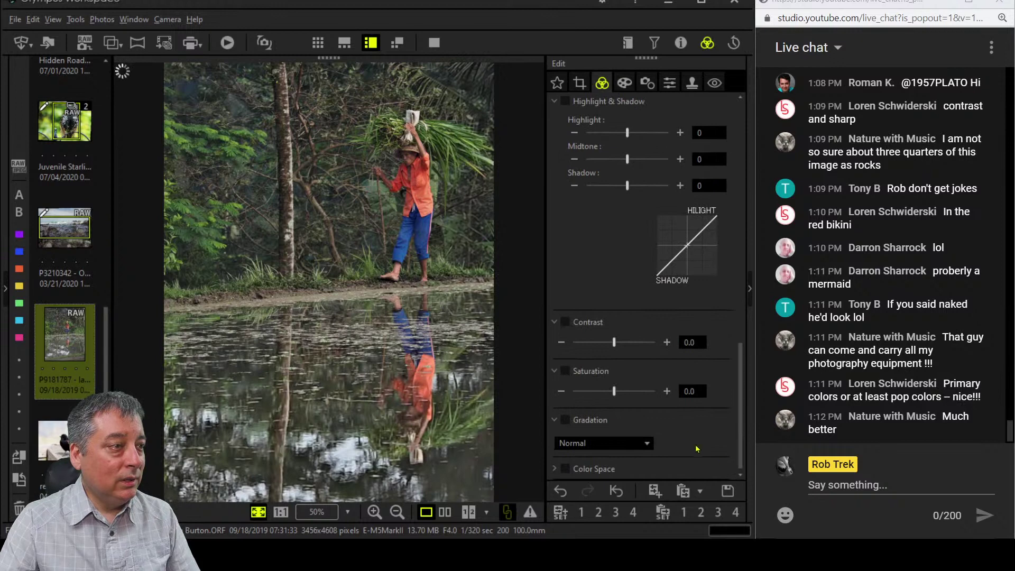
left_click_drag(614, 392, 626, 394)
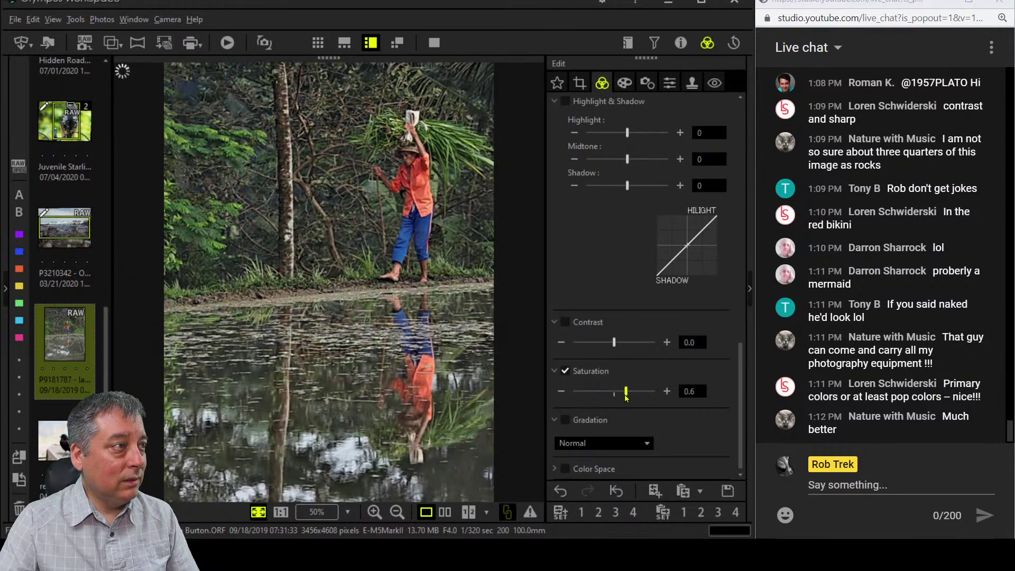
left_click_drag(626, 396, 656, 397)
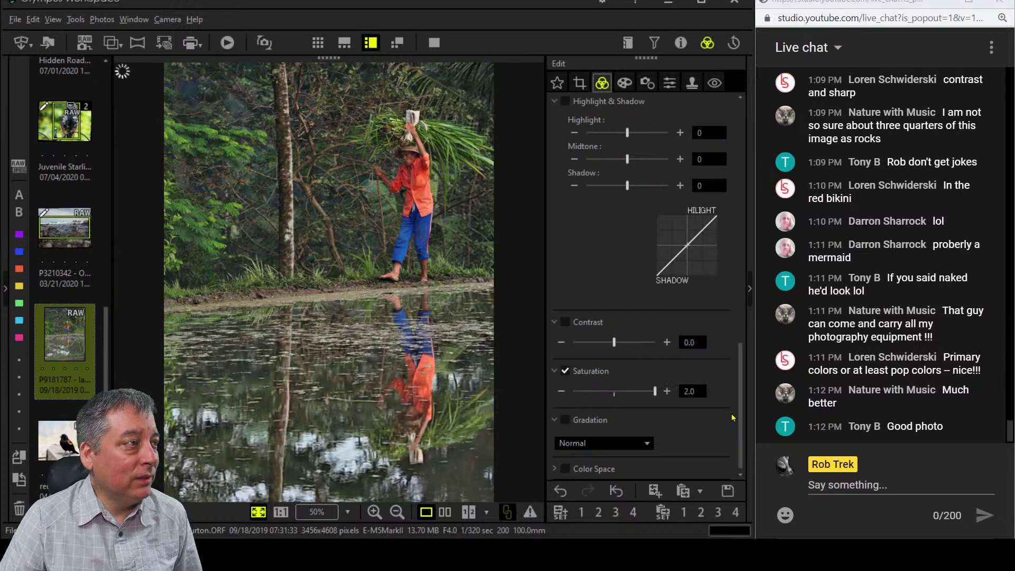
scroll(732, 417, "up", 6)
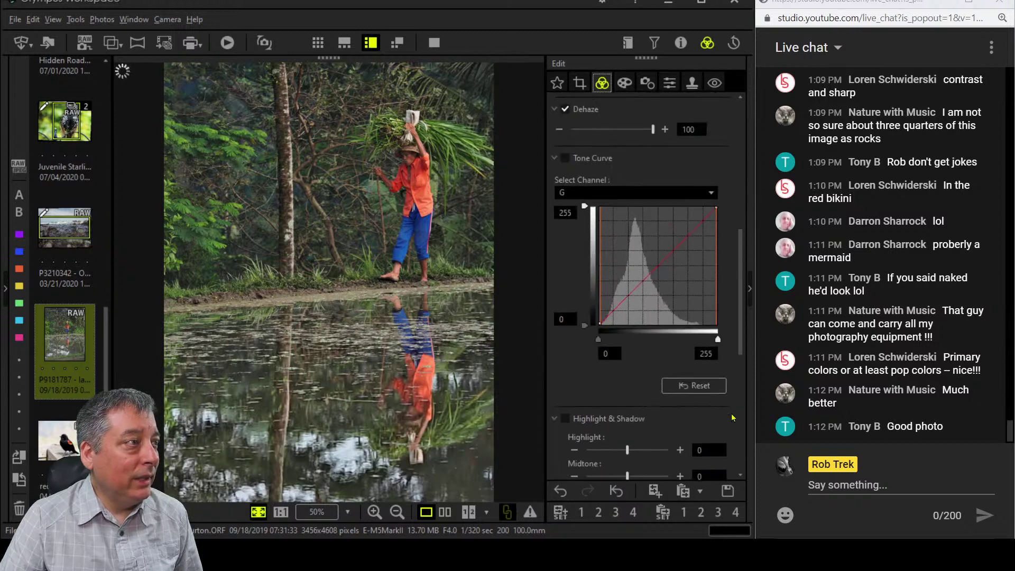
Set the Tone Curve channel to RGB and pull the shadows down into an S-curve.
scroll(732, 417, "up", 3)
scroll(732, 417, "down", 2)
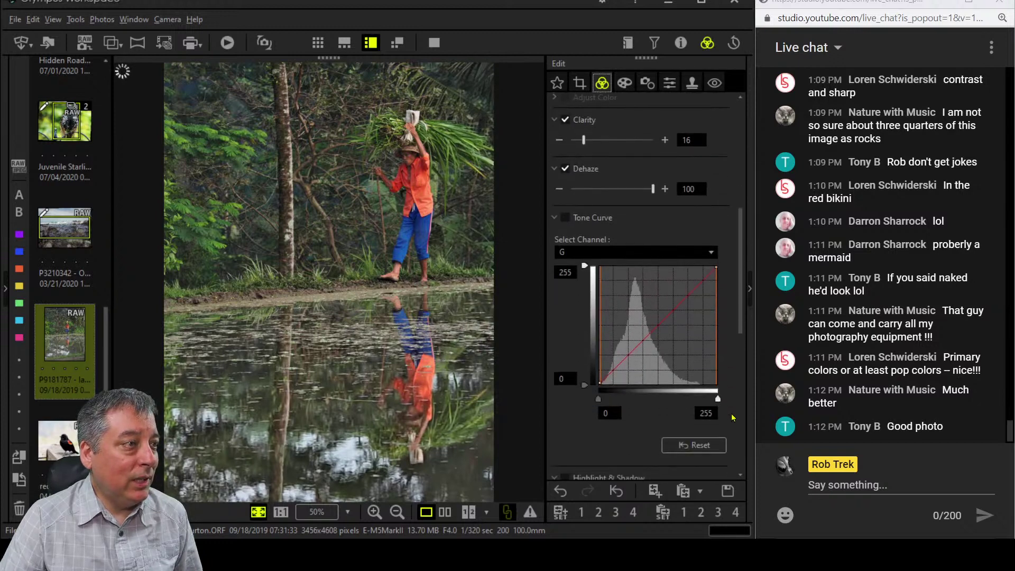
left_click(651, 253)
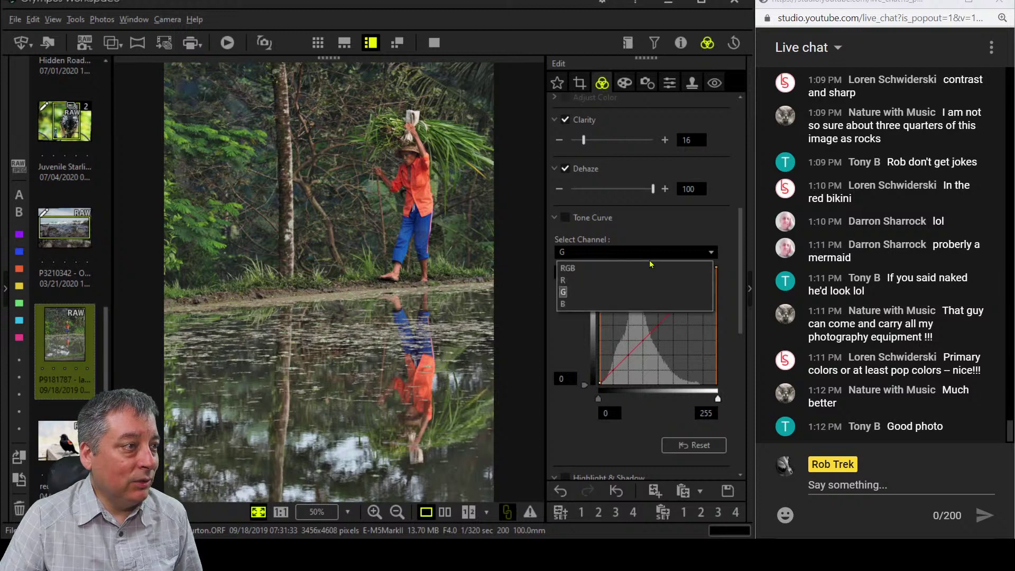
left_click(646, 268)
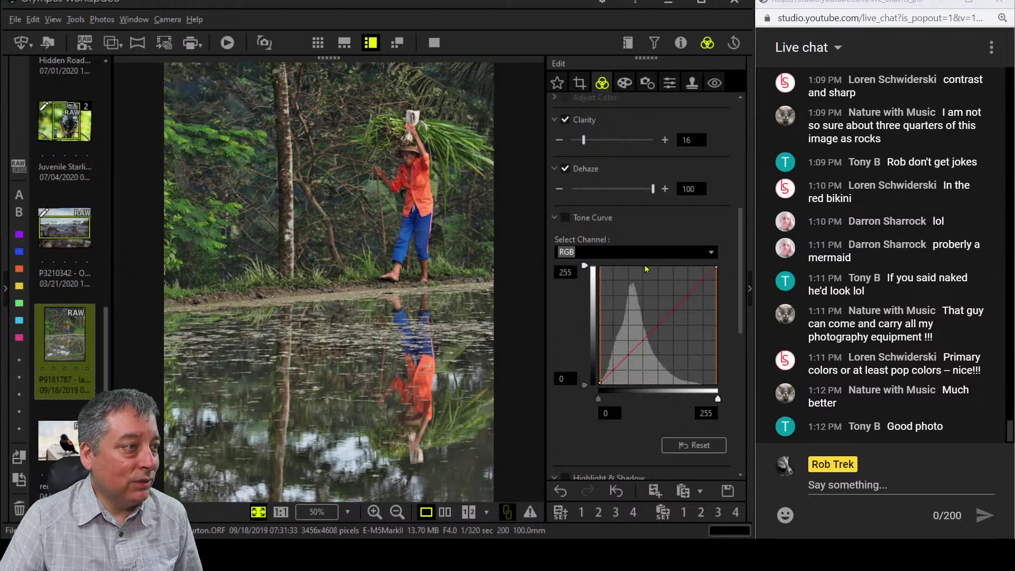
left_click(648, 335)
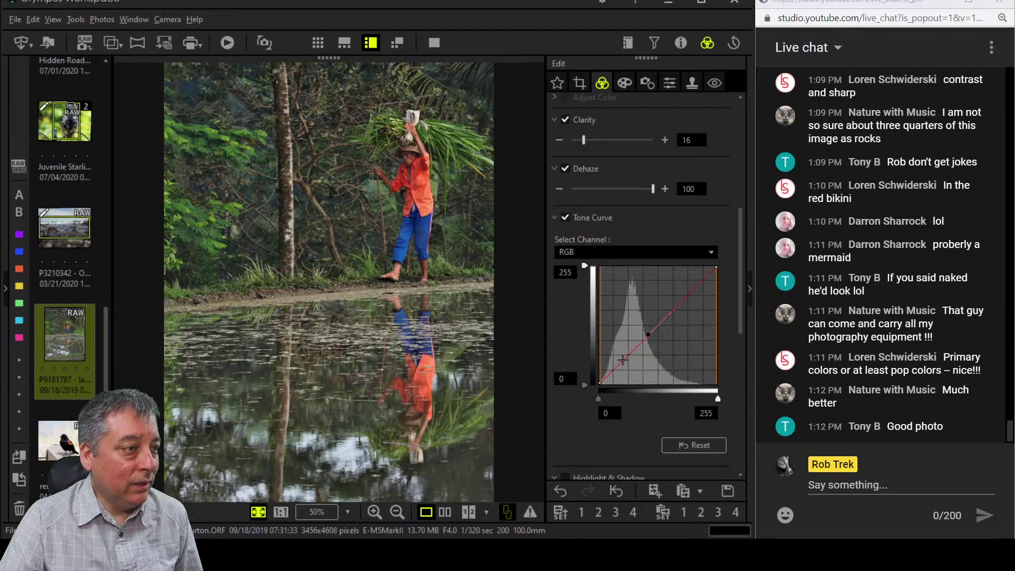
left_click_drag(625, 363, 626, 367)
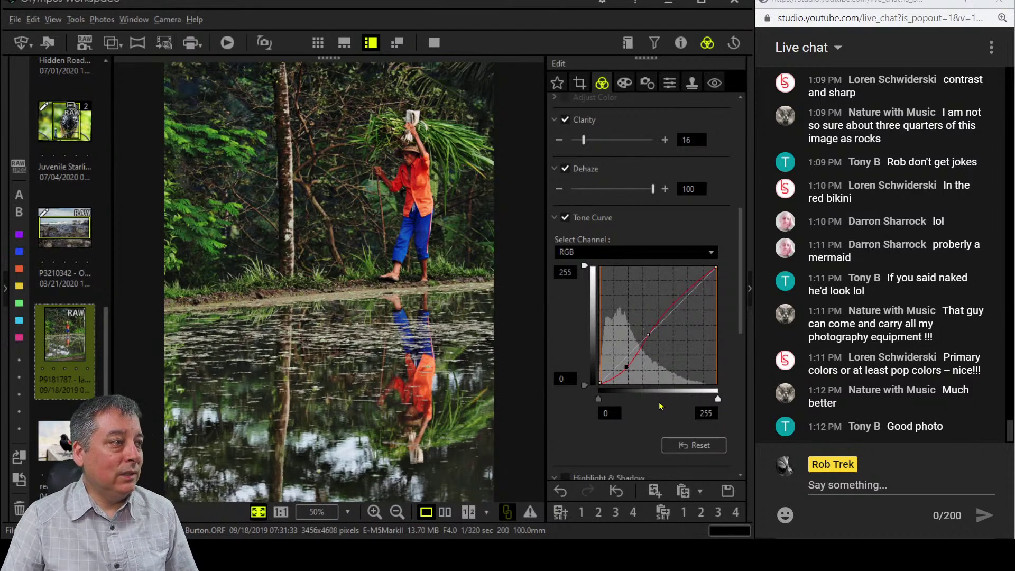
scroll(632, 431, "down", 6)
Ease Saturation back to 1.0 and lower Contrast to -0.8.
scroll(629, 431, "down", 2)
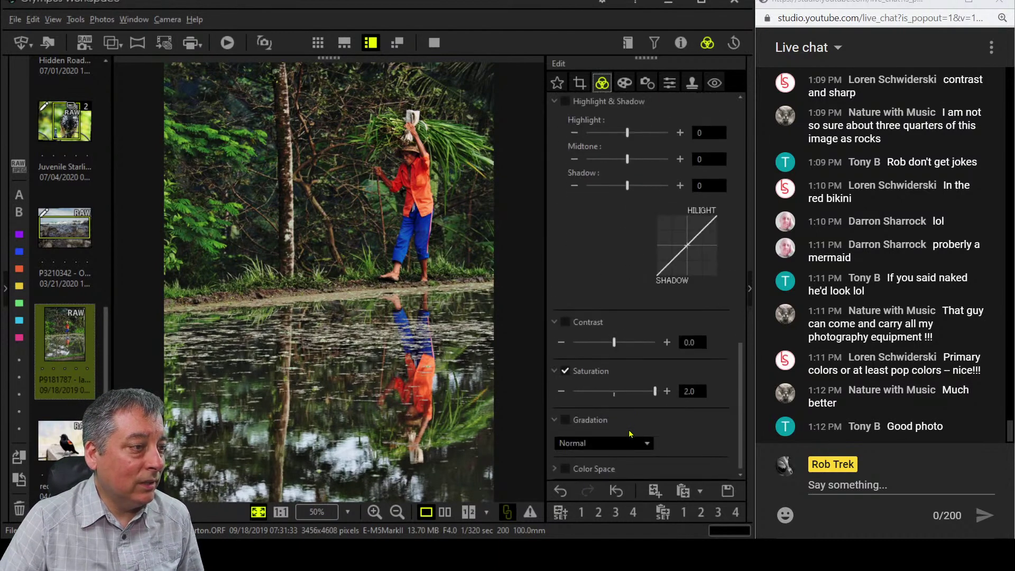
left_click_drag(655, 392, 634, 398)
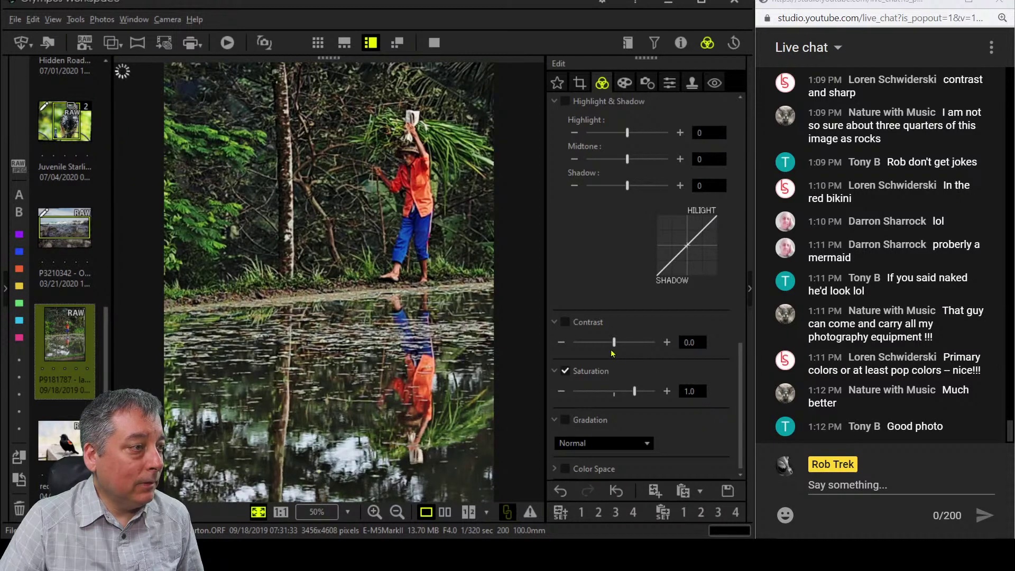
left_click_drag(612, 346, 600, 346)
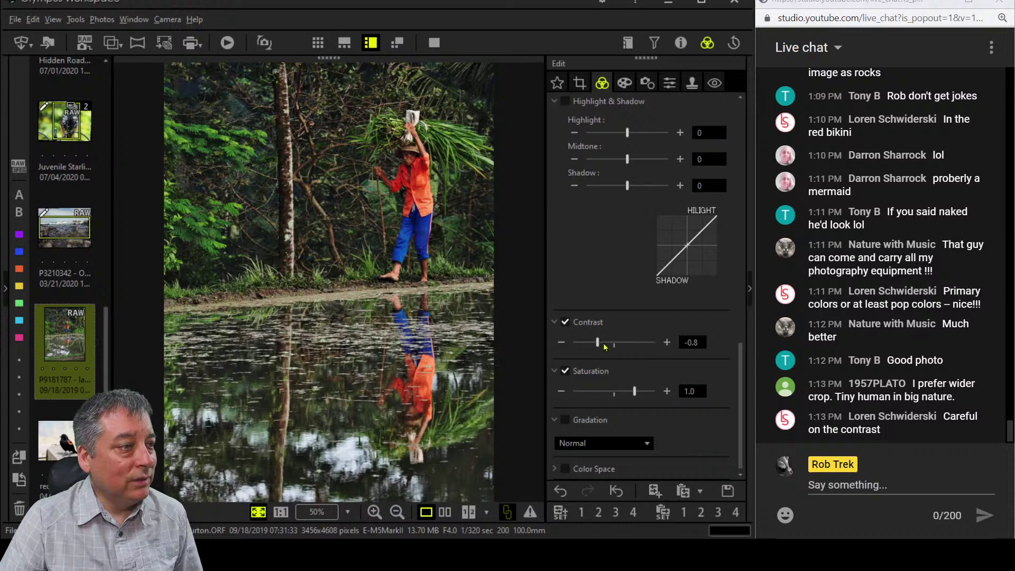
left_click_drag(600, 343, 597, 343)
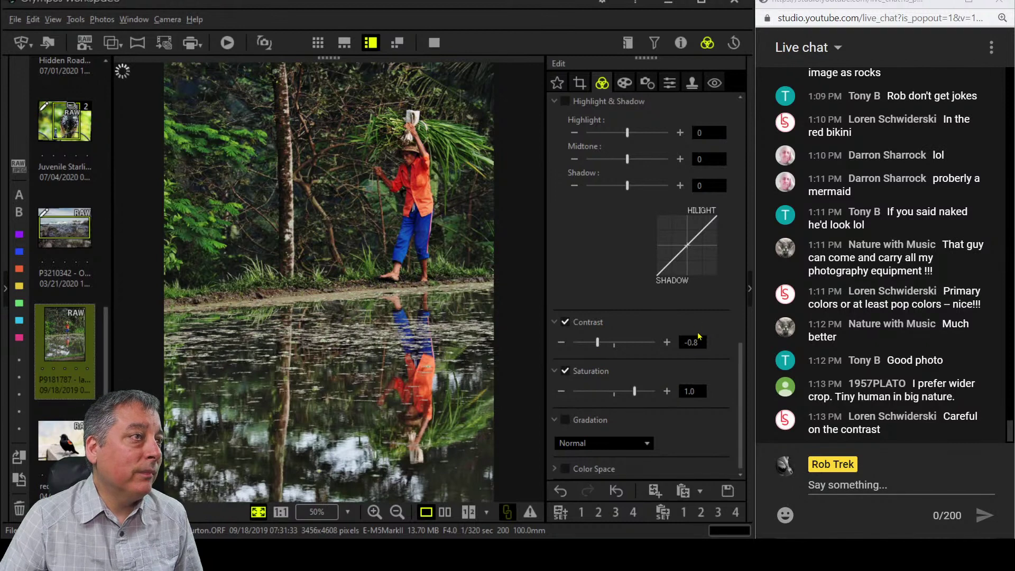
scroll(697, 332, "up", 5)
scroll(698, 330, "up", 9)
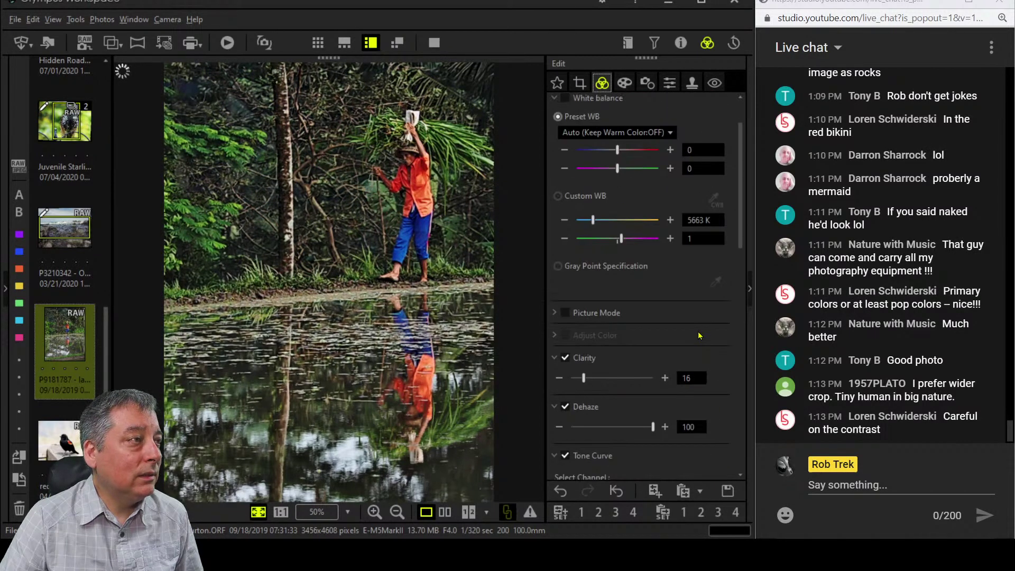
Enable Sharpness at 2.0 and set Noise Filter to OFF, briefly checking the histogram panel.
scroll(698, 334, "up", 2)
left_click(647, 83)
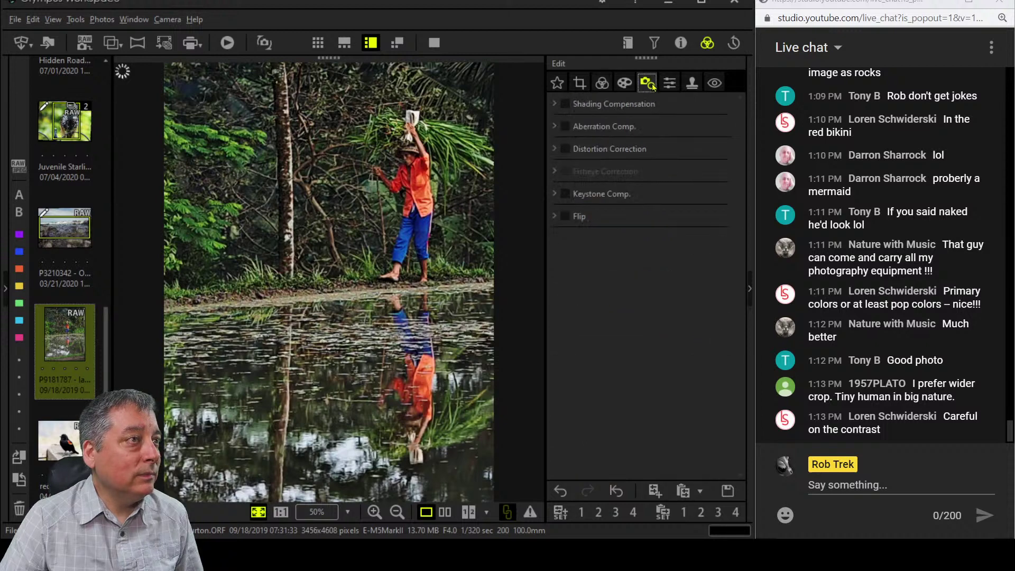
left_click(669, 82)
left_click(617, 126)
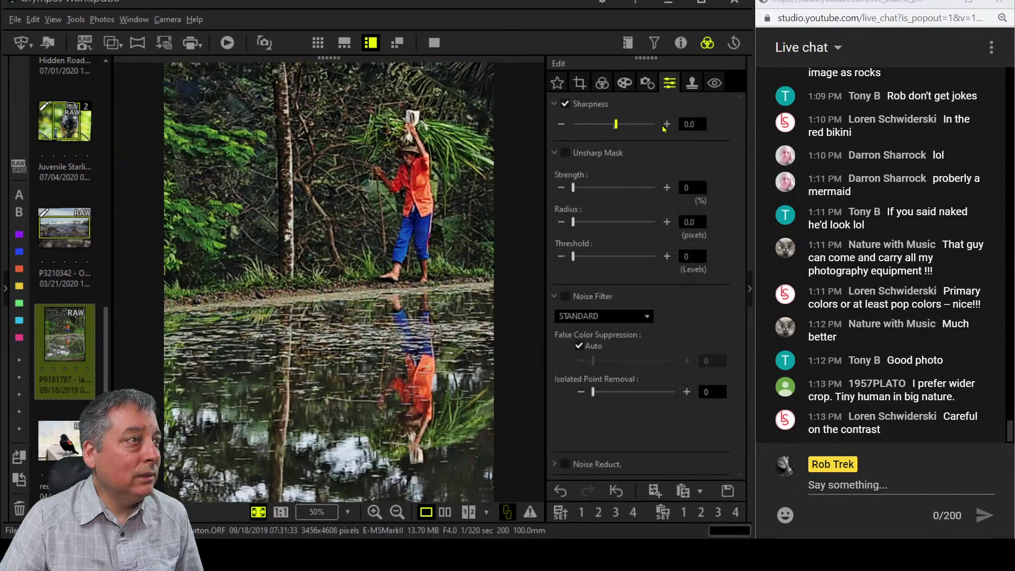
left_click(613, 315)
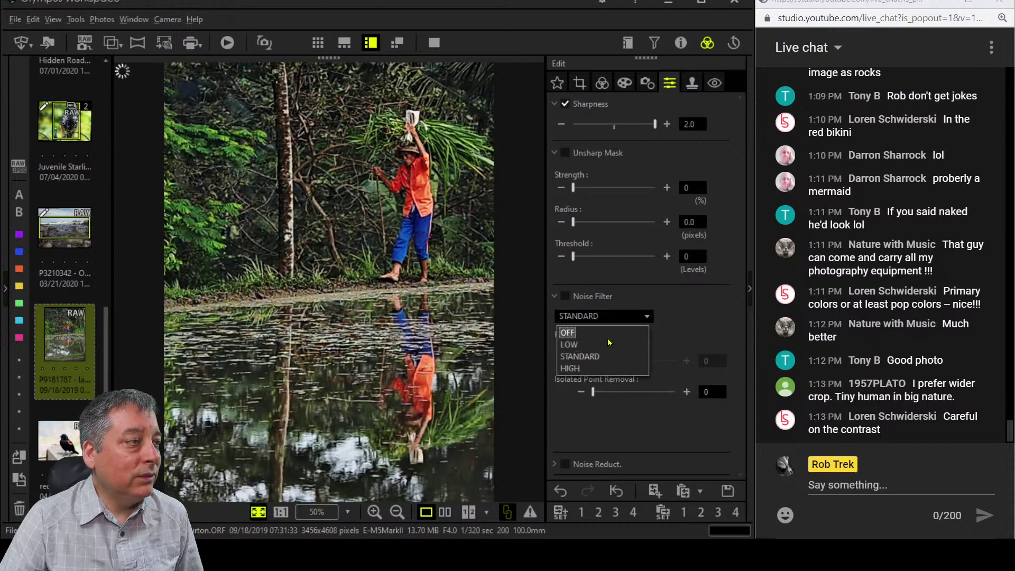
left_click(581, 334)
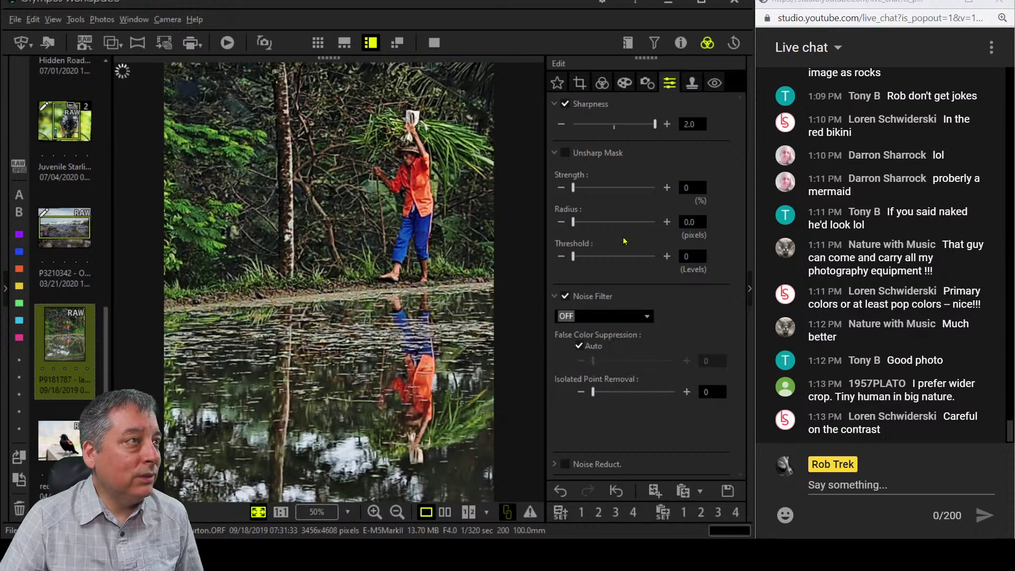
left_click(680, 45)
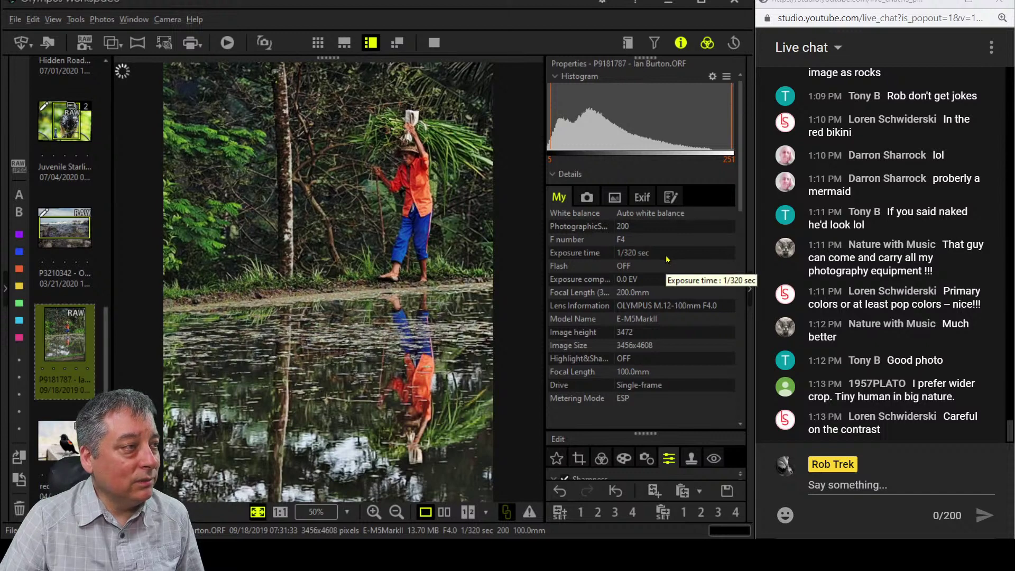
left_click(681, 42)
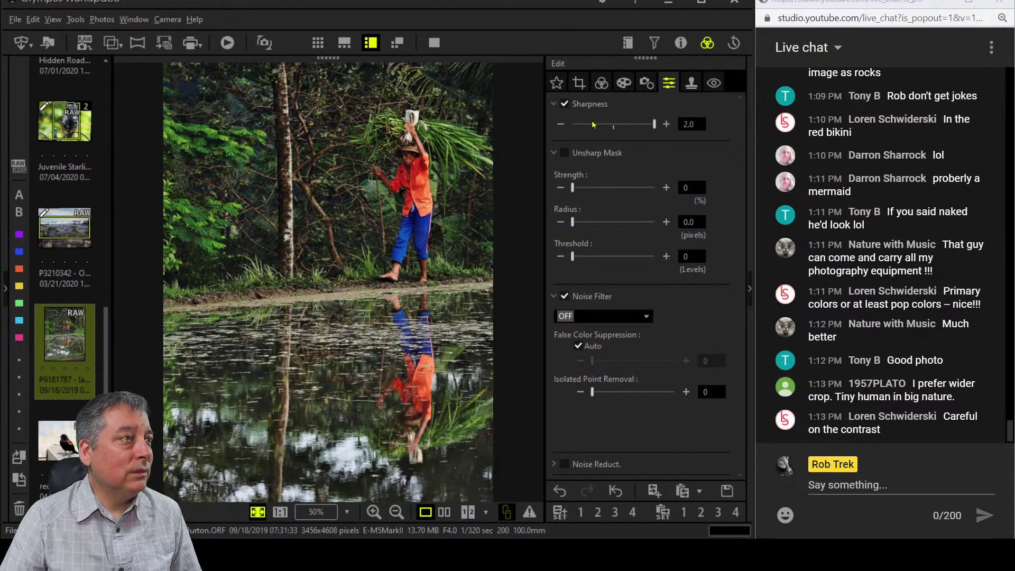
Compare the edit with the original full screen, zooming in on the man and back out.
left_click(444, 512)
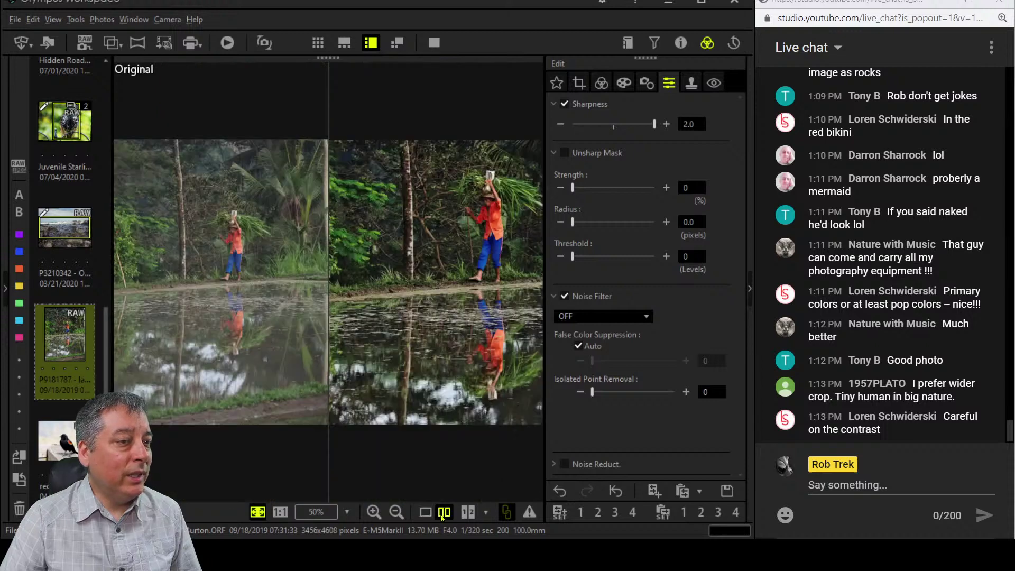
left_click(434, 43)
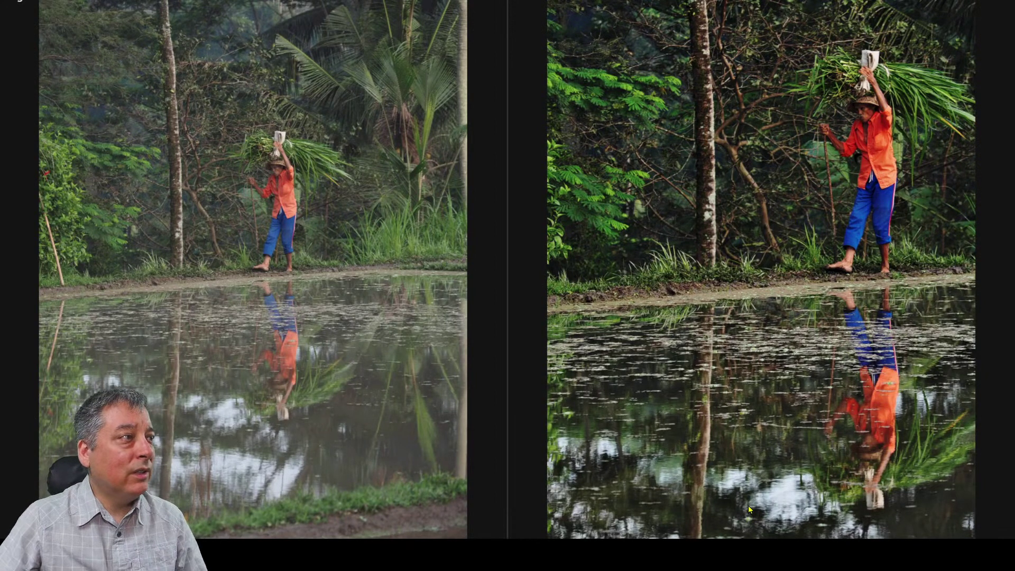
left_click(817, 159)
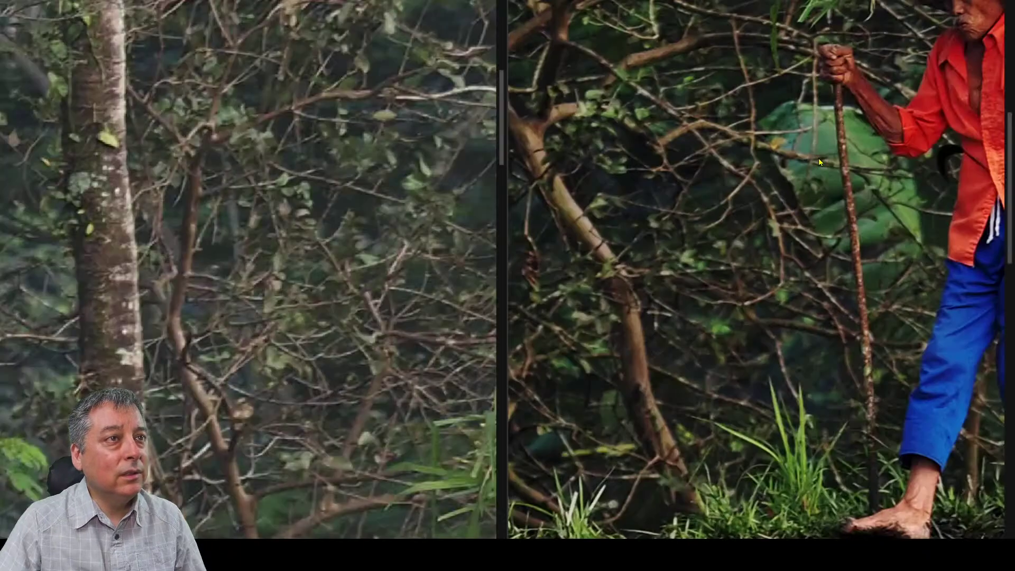
left_click_drag(830, 150, 747, 267)
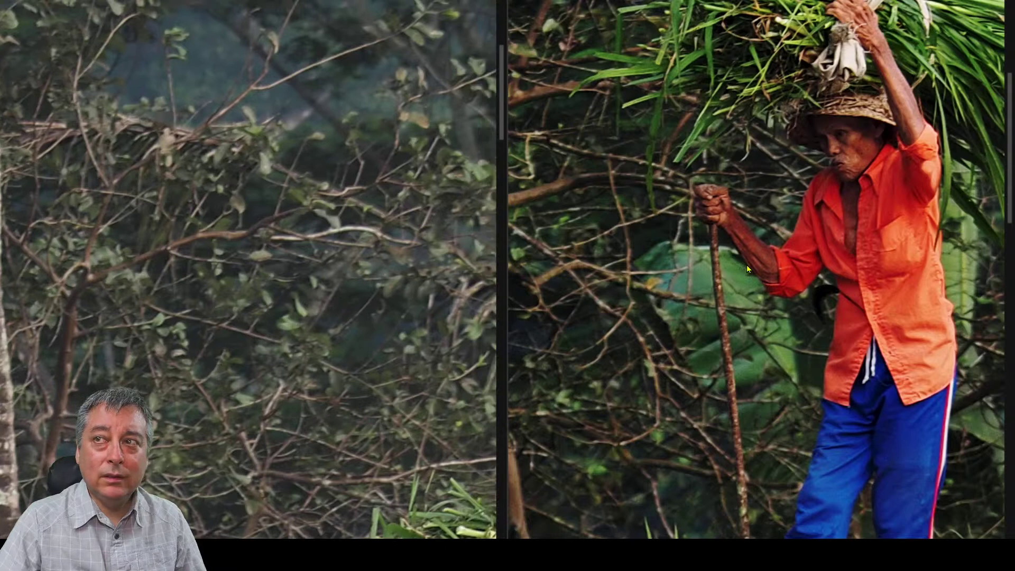
left_click(747, 268)
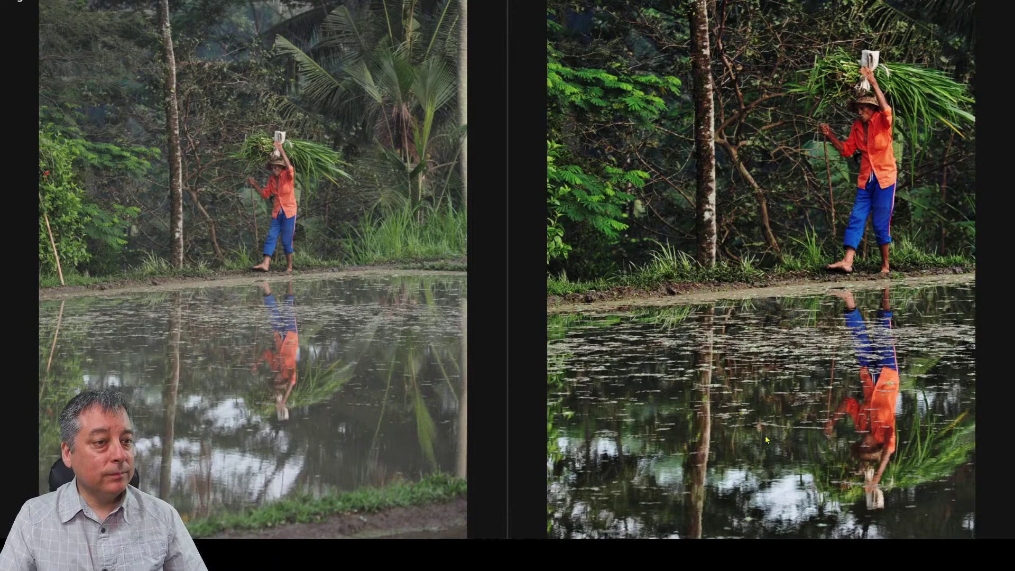
key("Escape")
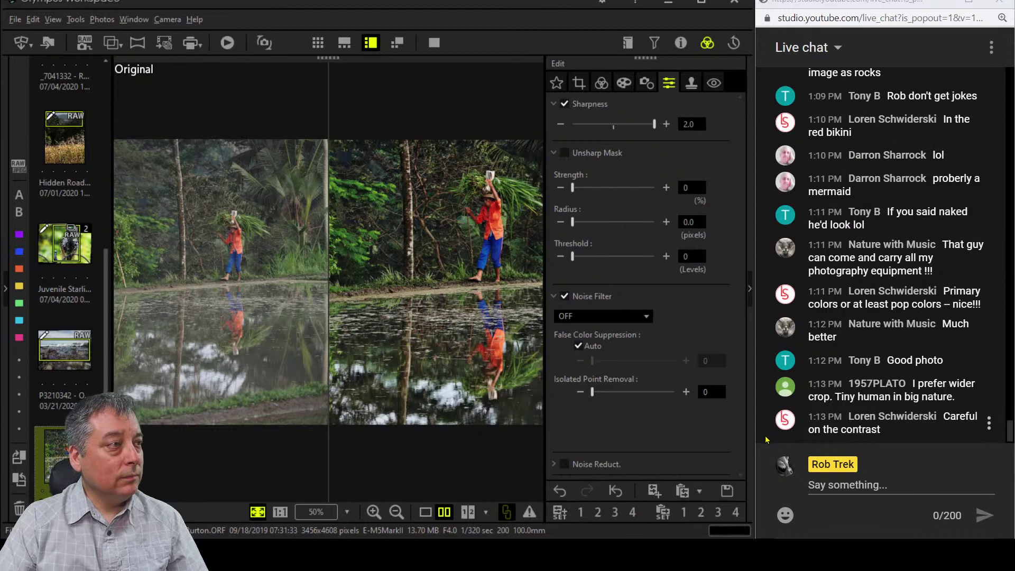
Return to the single edited photo and lower Contrast further to -1.2.
left_click(426, 512)
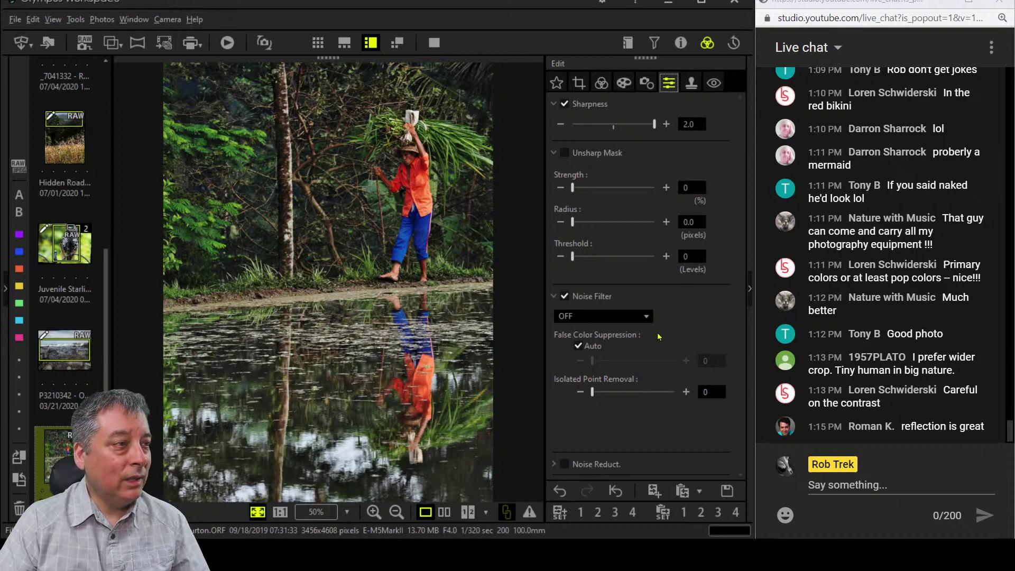
left_click(602, 82)
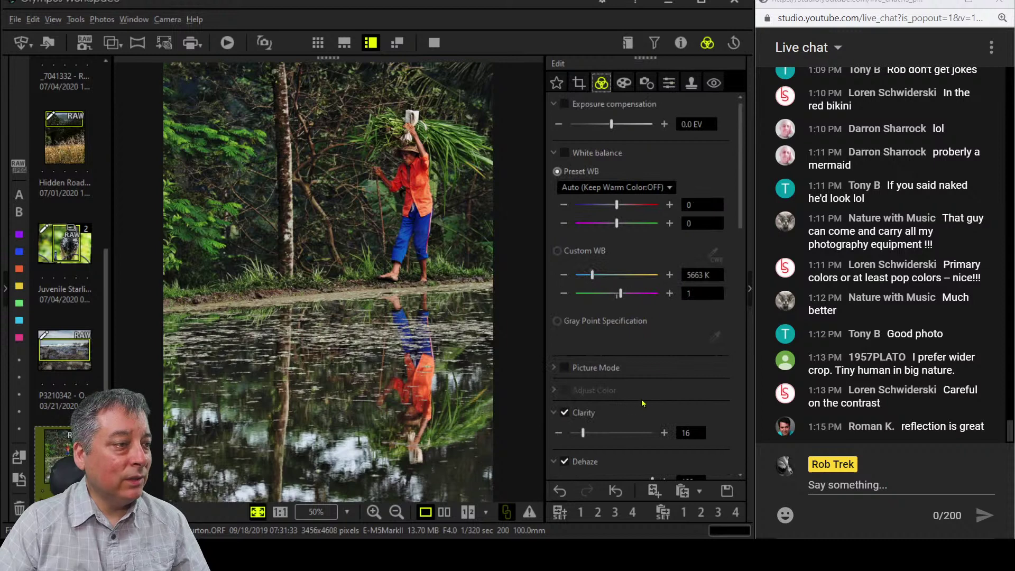
scroll(634, 383, "down", 10)
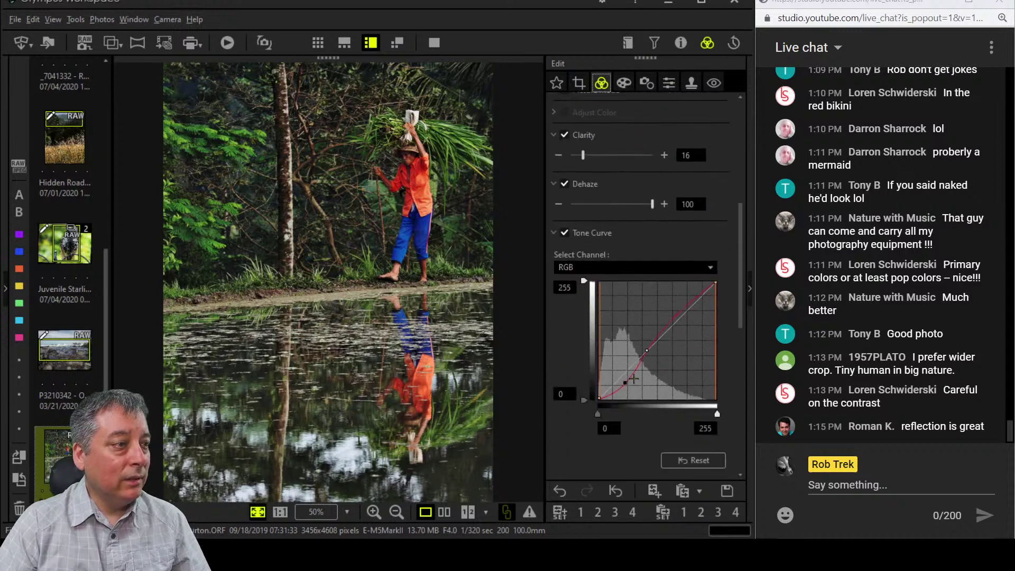
scroll(635, 381, "down", 3)
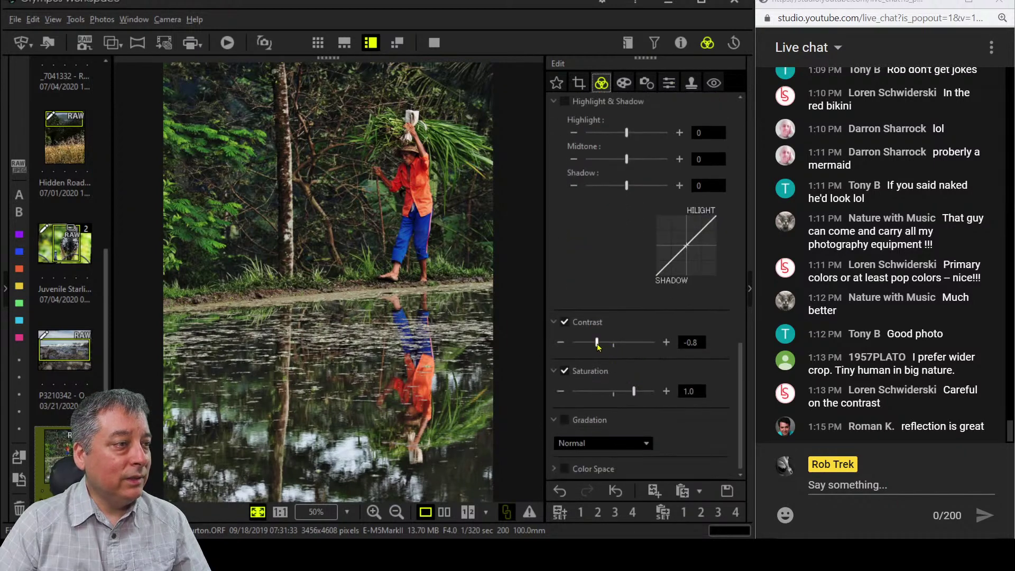
left_click_drag(597, 344, 588, 347)
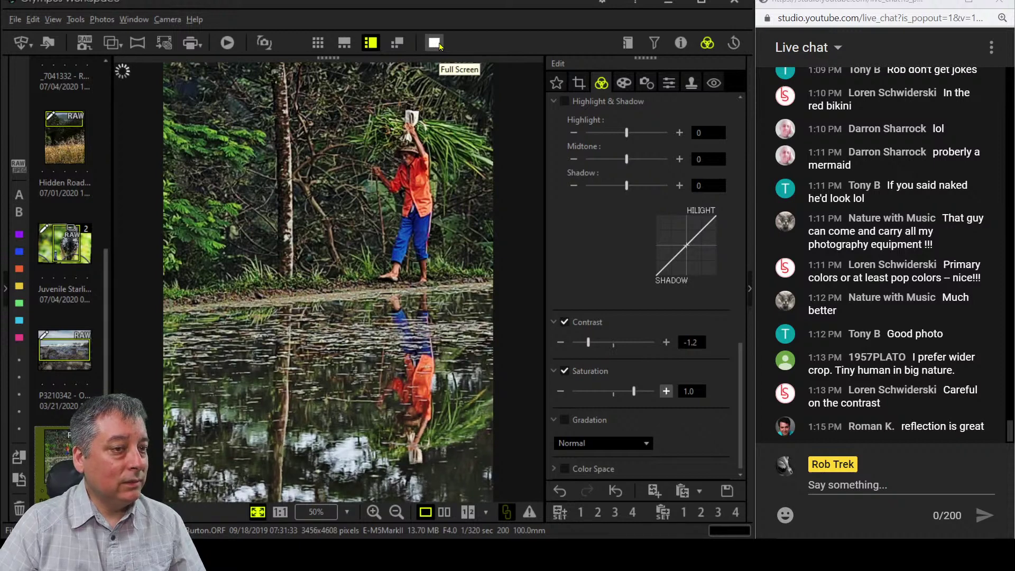
left_click(440, 46)
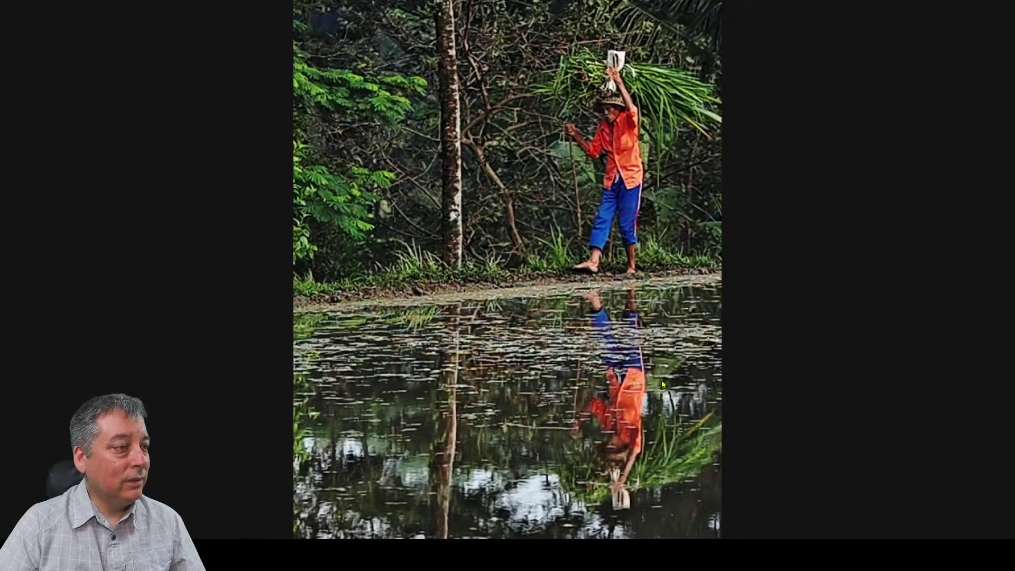
left_click(593, 213)
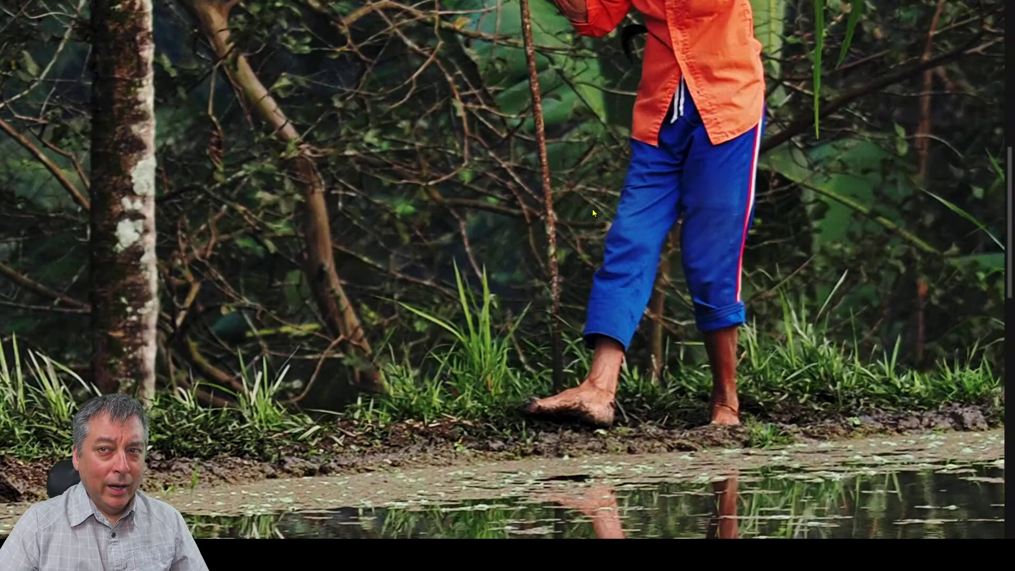
left_click(592, 213)
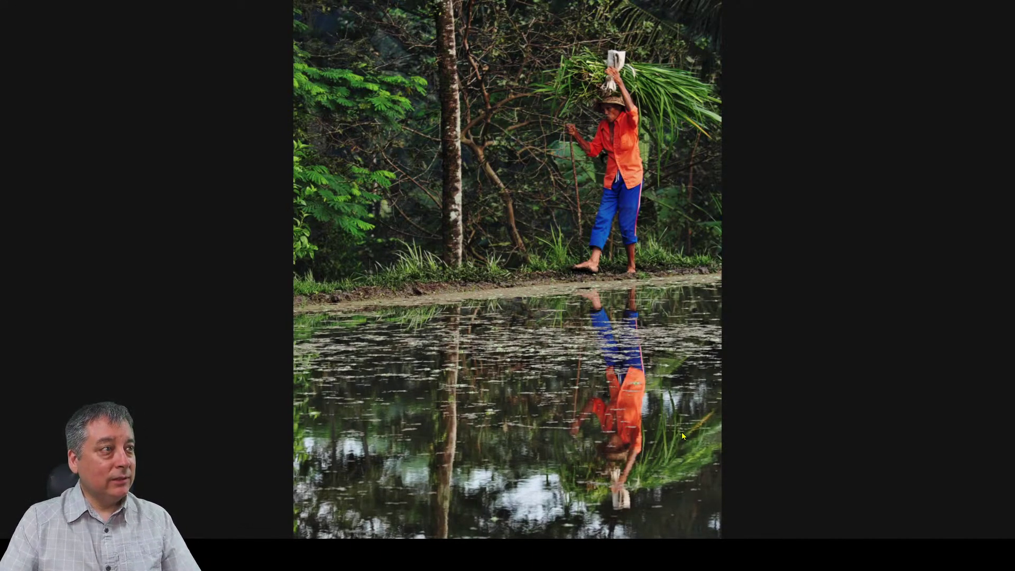
key("Escape")
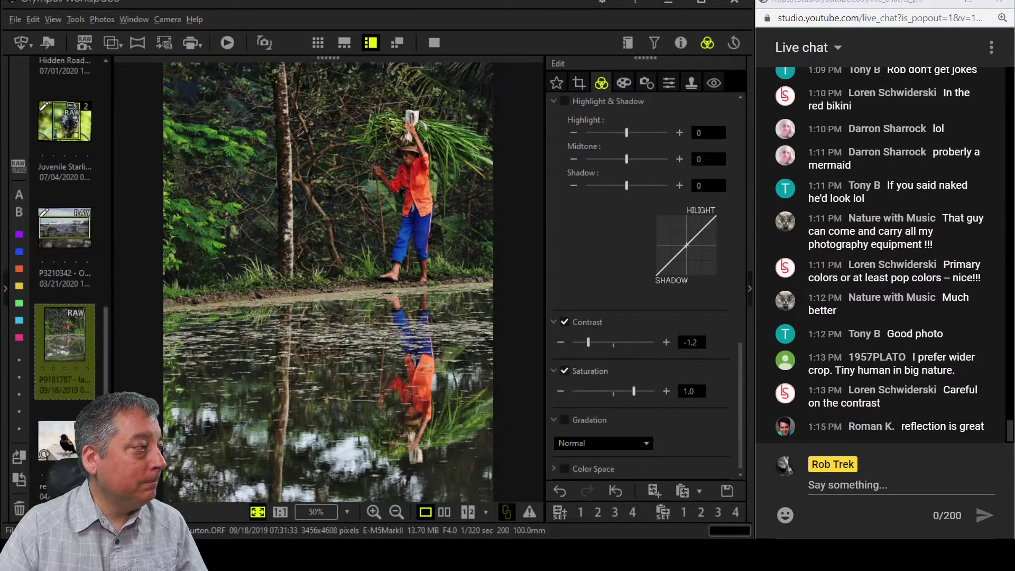
Move to the blackbird photo, inspect its head at 1:1, then fit it to the window.
key("Down")
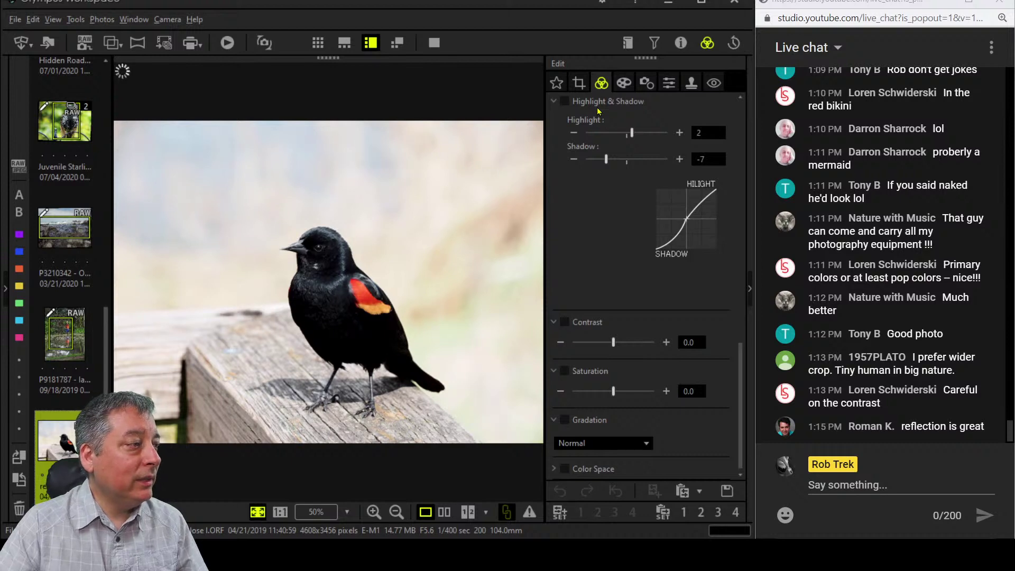
left_click(326, 255)
left_click_drag(326, 255, 443, 309)
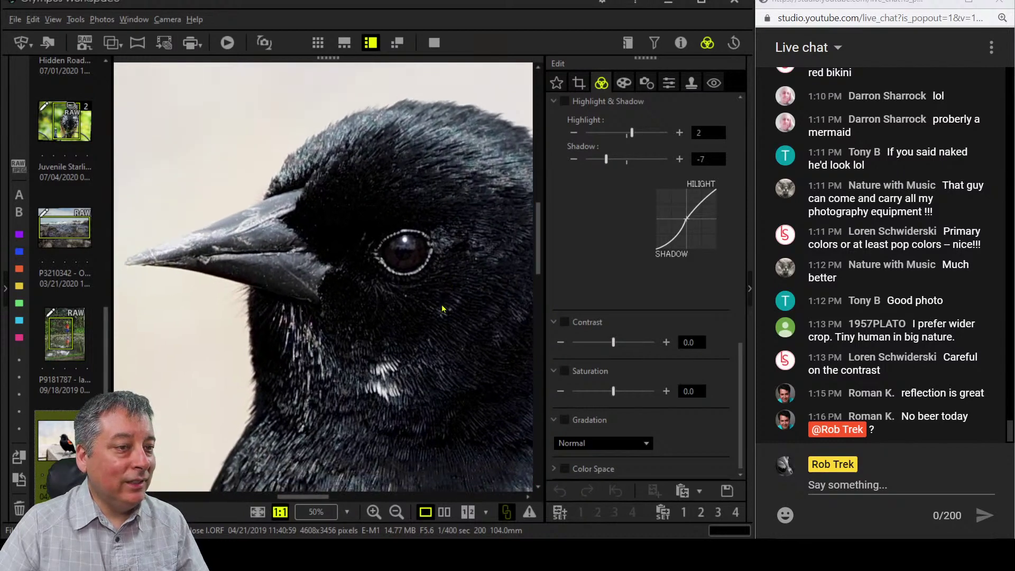
left_click(443, 309)
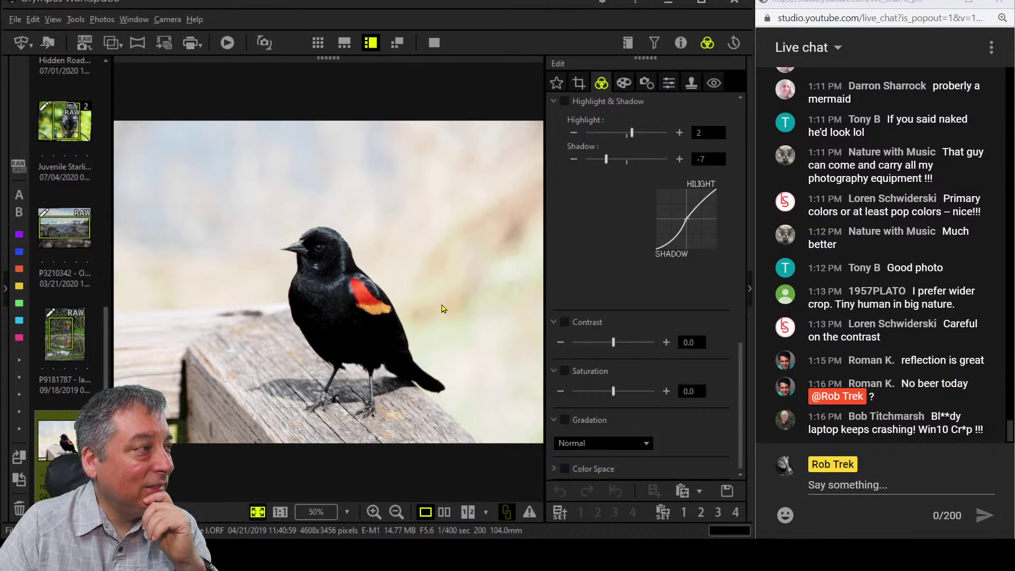
Straighten the blackbird photo with a -1.0° tilt correction.
left_click(580, 88)
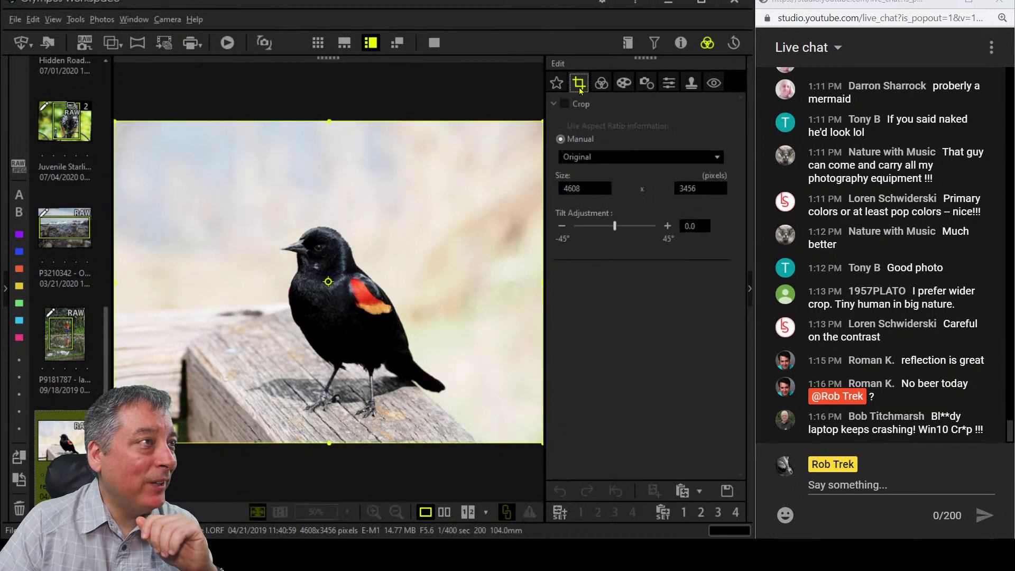
left_click(562, 226)
left_click(561, 226)
left_click(562, 227)
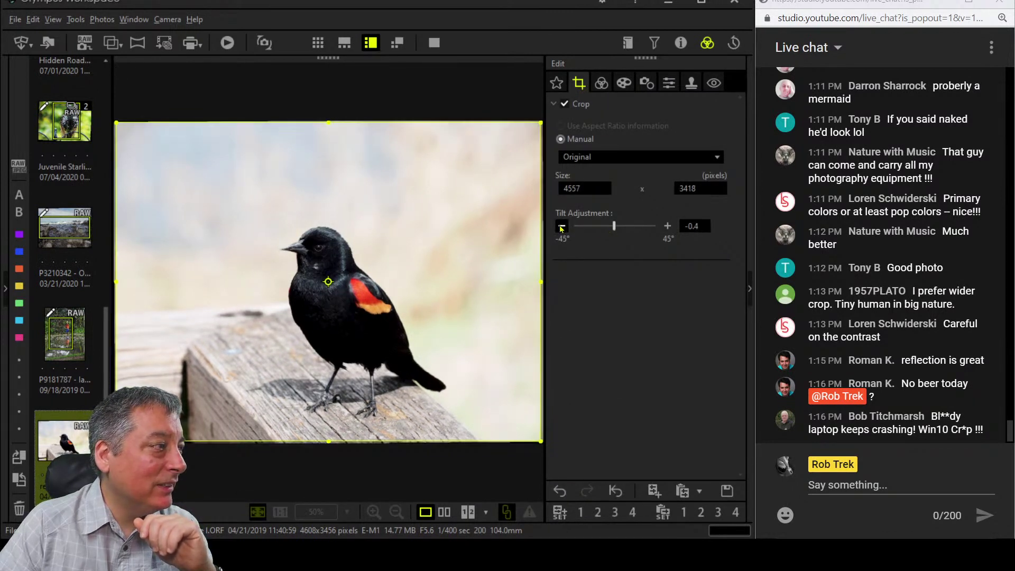
left_click(562, 227)
left_click(562, 226)
left_click(561, 226)
left_click(562, 227)
left_click(561, 226)
left_click(561, 227)
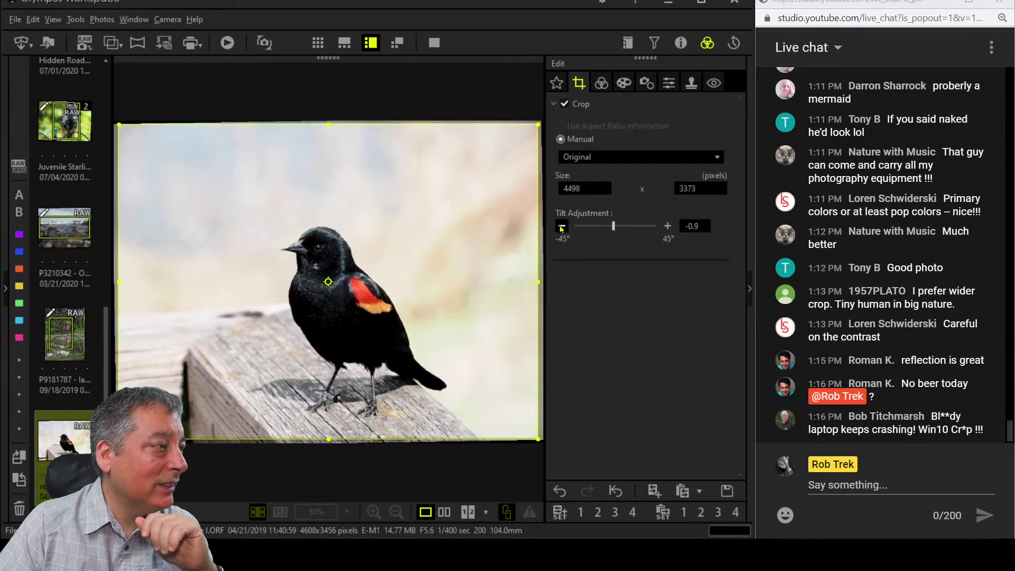
left_click(561, 227)
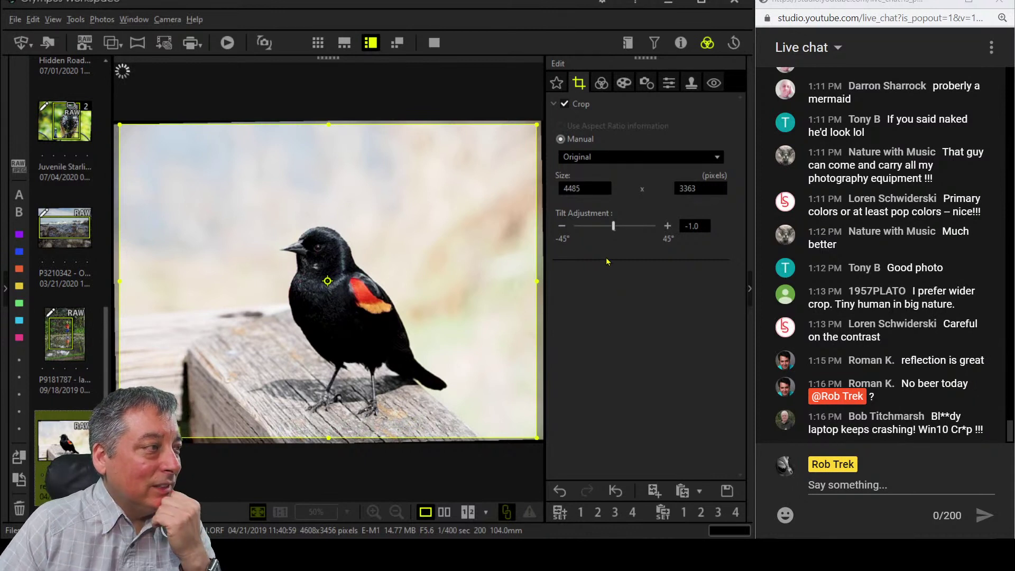
Turn on Adjust Vignetting, trying -30 before settling on a subtle -13.
left_click(606, 89)
left_click(624, 83)
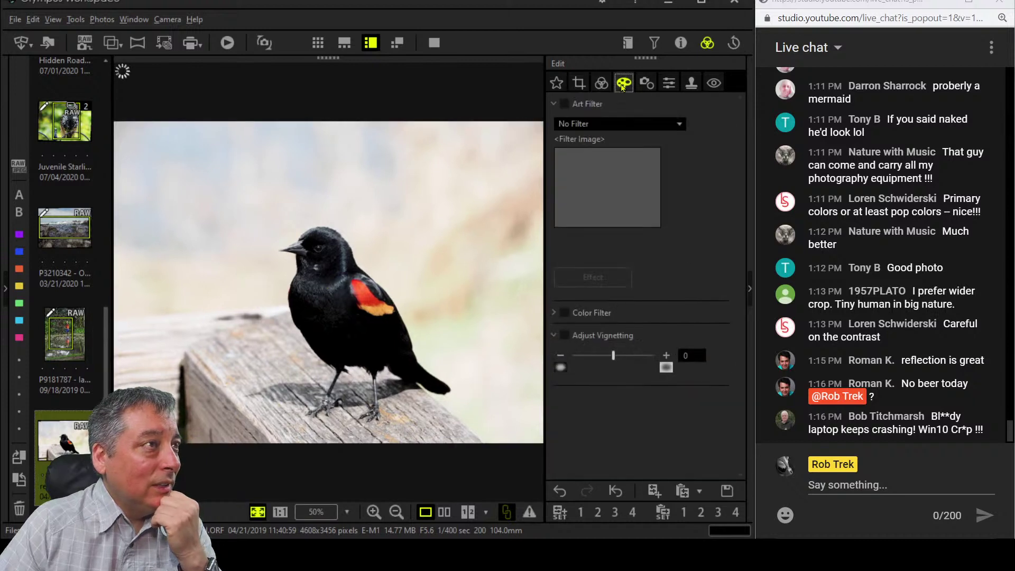
left_click_drag(613, 362, 568, 360)
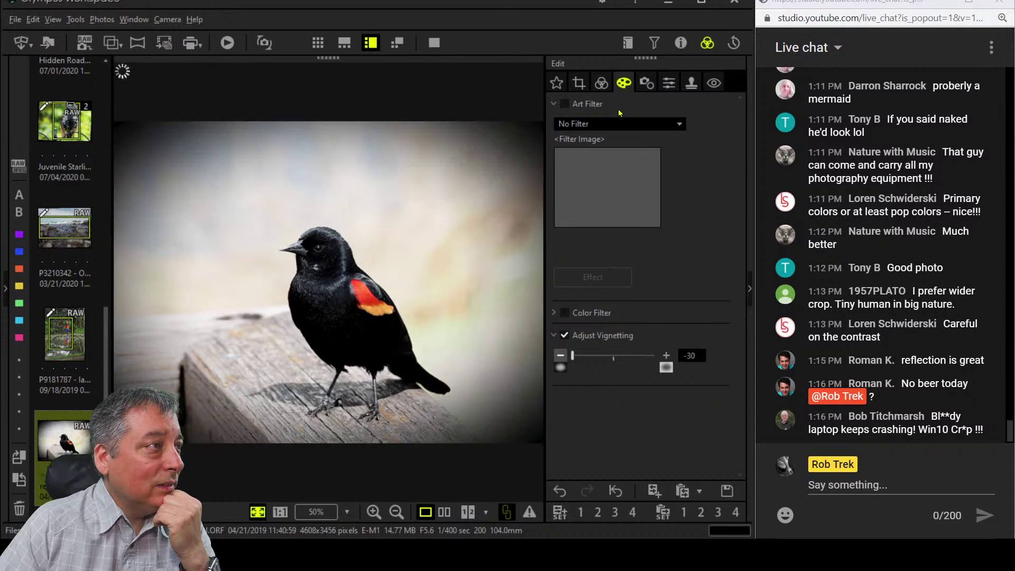
left_click_drag(579, 356, 596, 357)
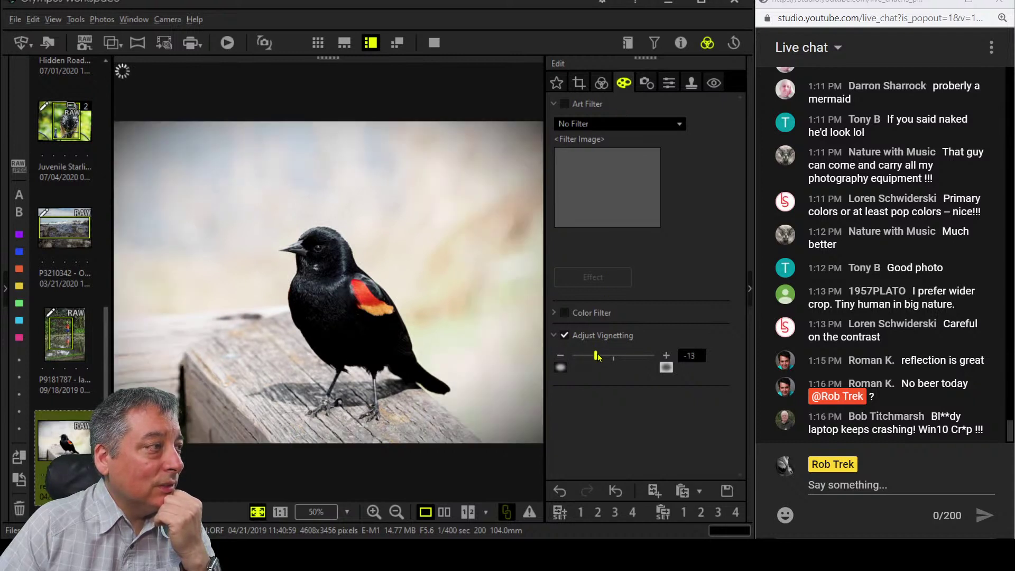
Enable Highlight & Shadow and lower Highlight to 0.
left_click(597, 83)
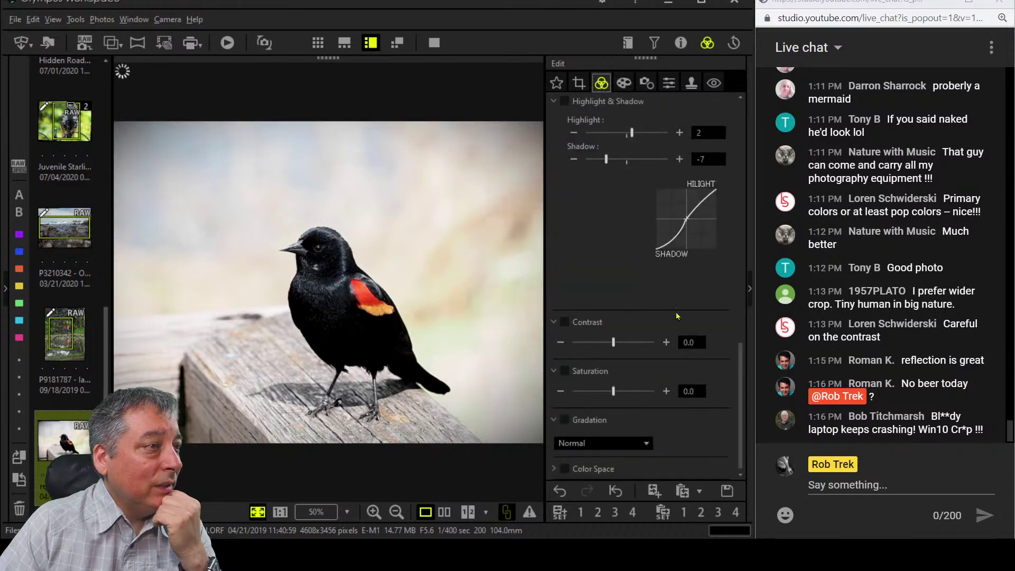
scroll(642, 294, "up", 2)
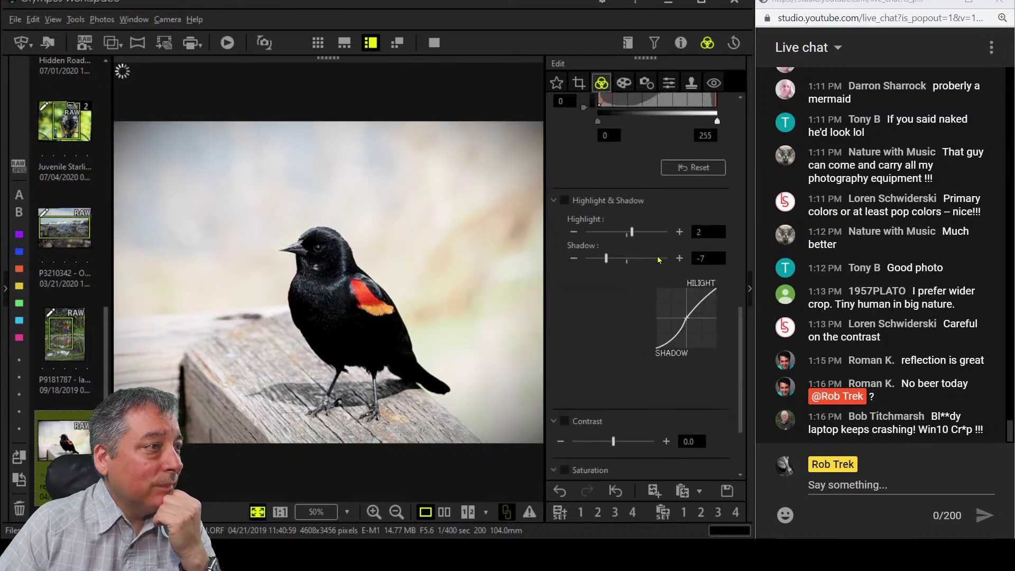
left_click(676, 259)
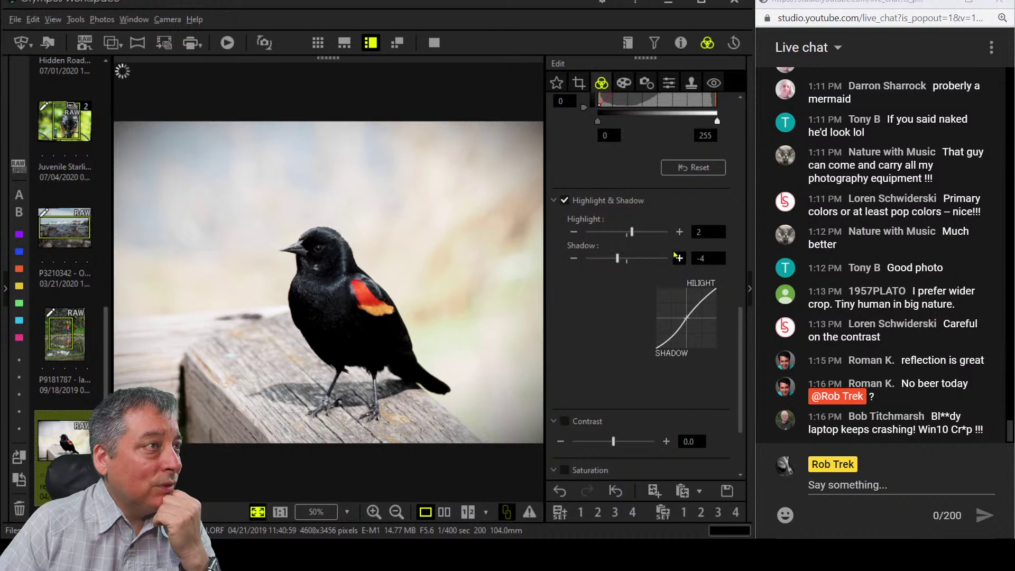
left_click(681, 43)
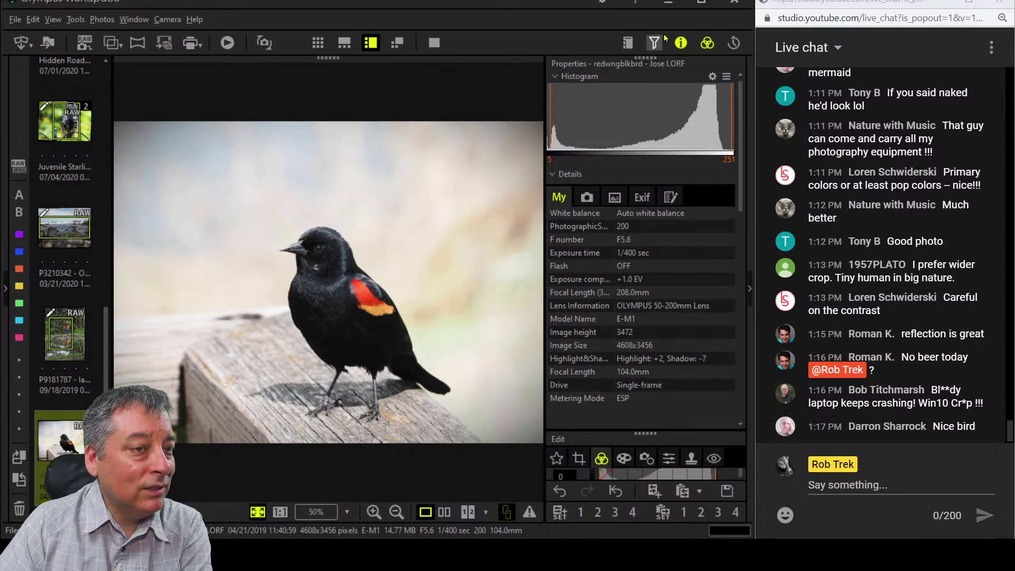
left_click(681, 42)
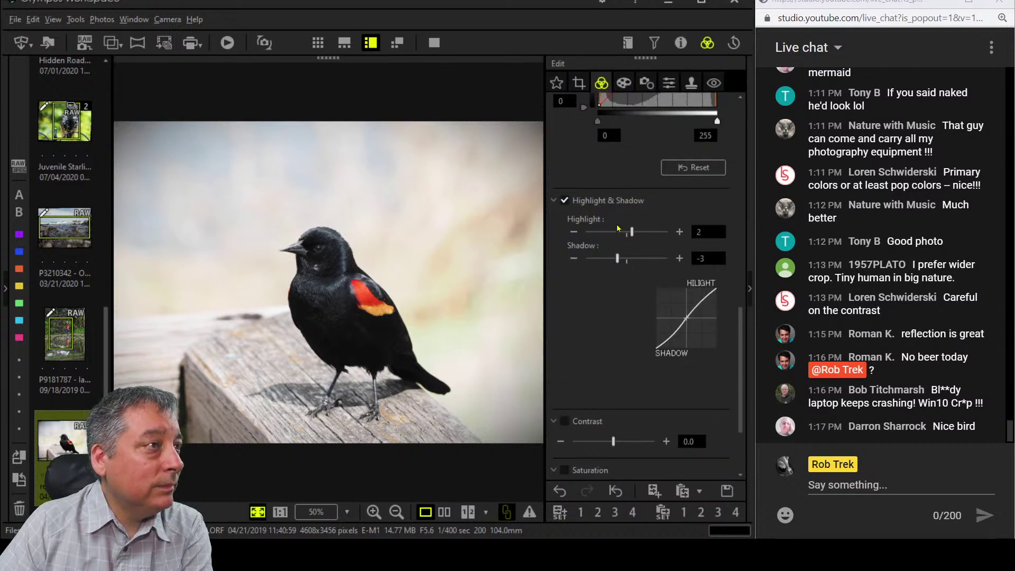
left_click(574, 232)
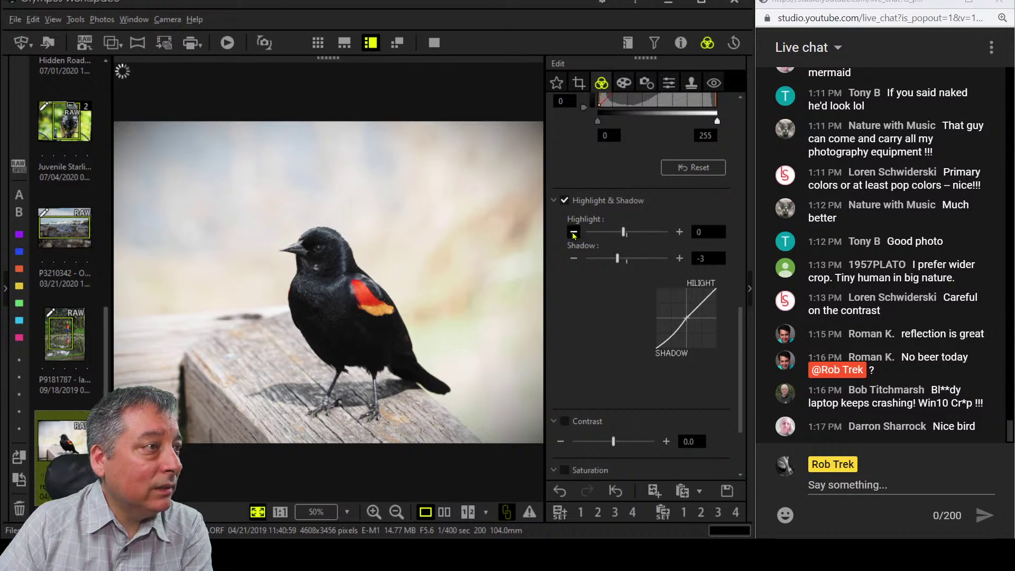
left_click(573, 233)
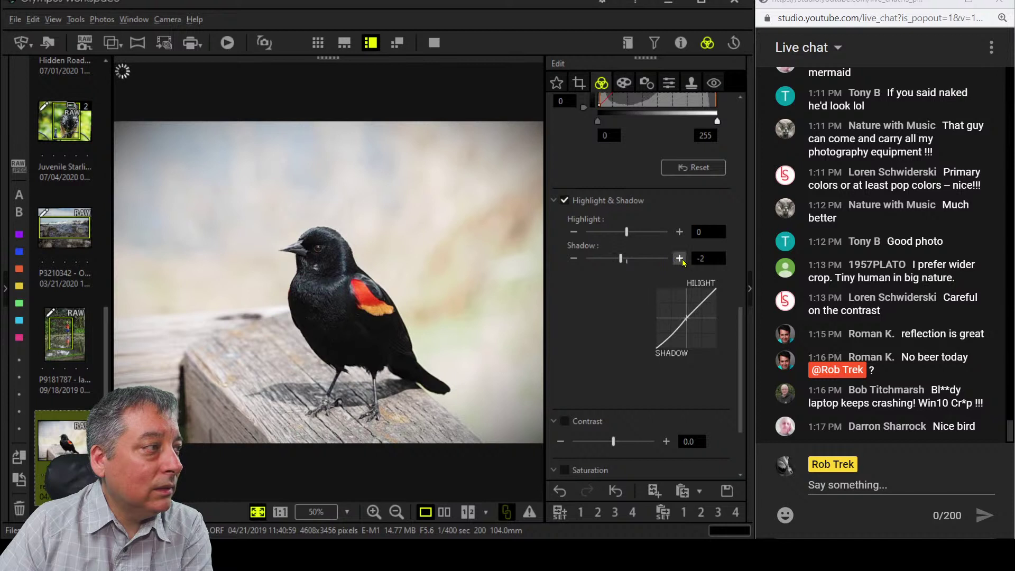
Reset Shadow to 0 and set Gradation to AUTO.
scroll(659, 398, "down", 2)
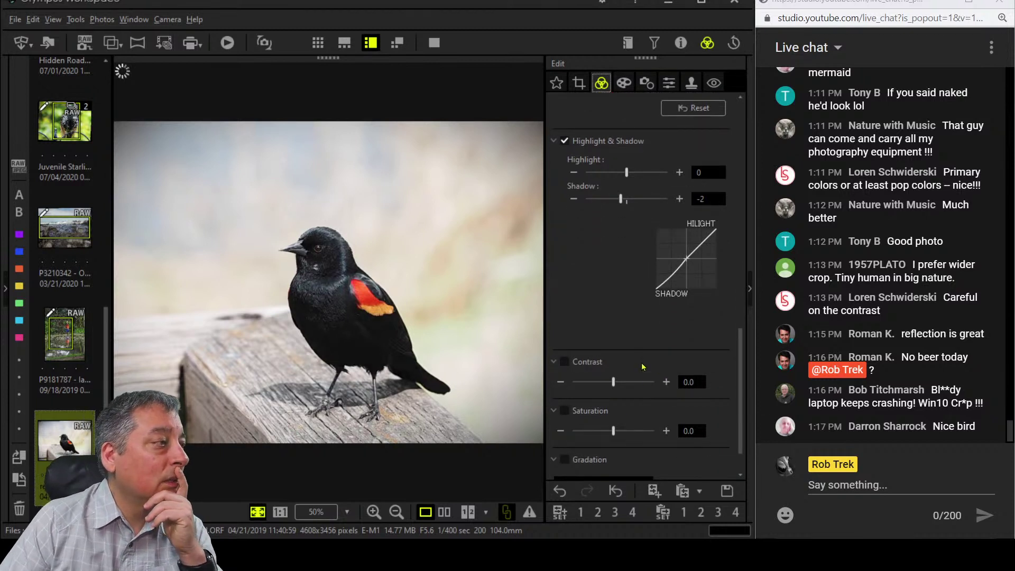
scroll(643, 365, "down", 1)
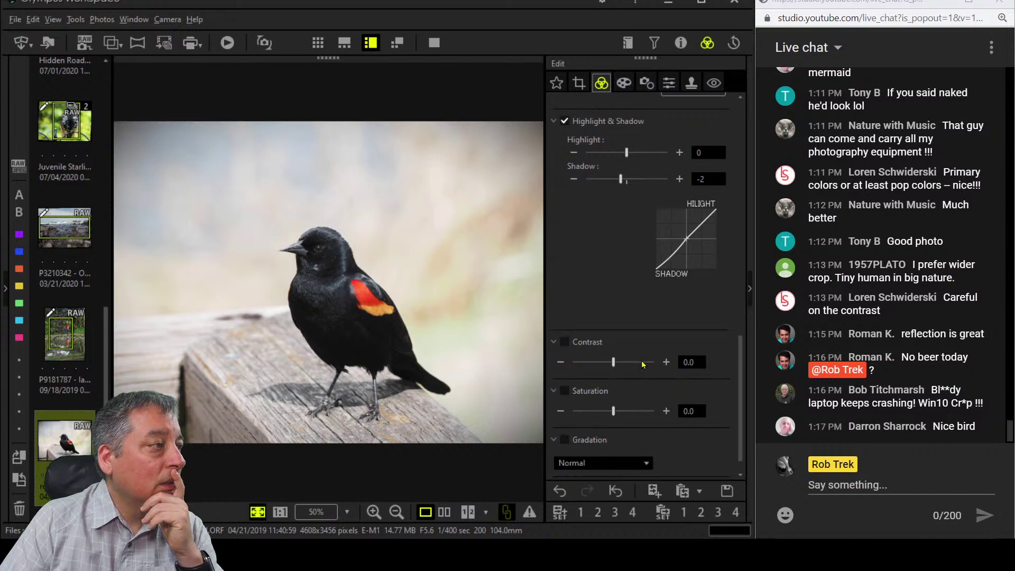
double_click(679, 179)
scroll(672, 409, "down", 1)
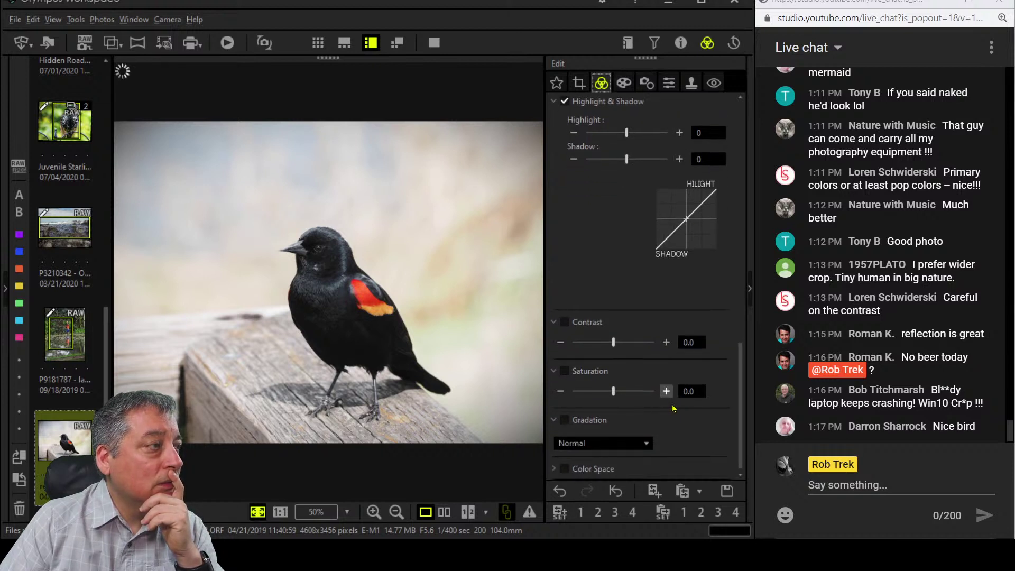
left_click(646, 443)
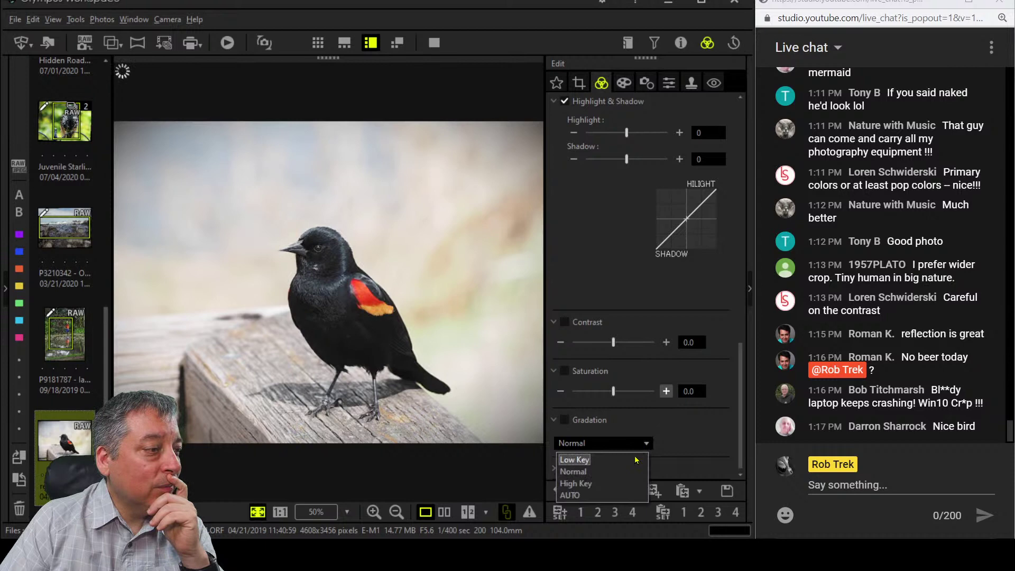
left_click(624, 495)
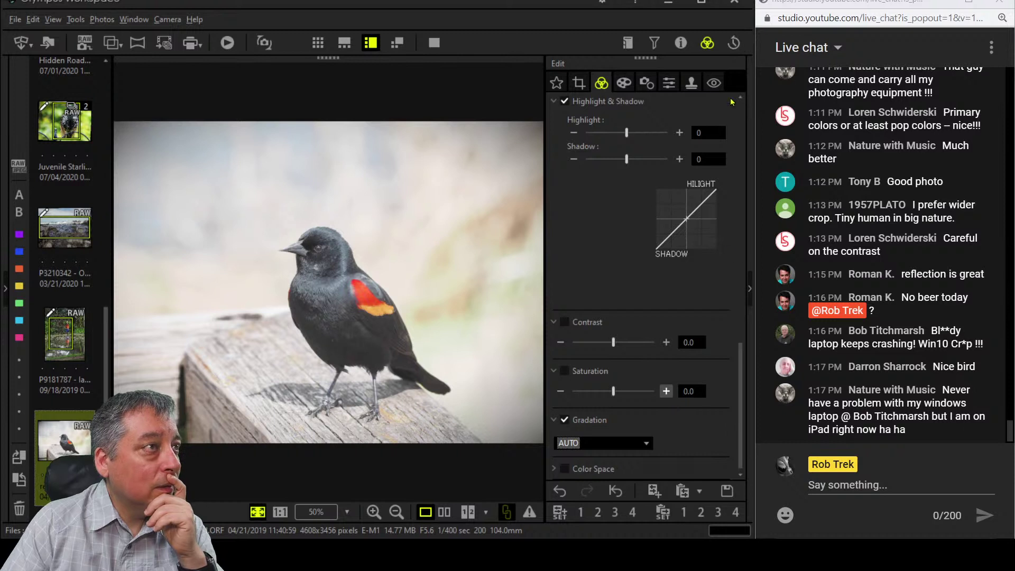
Crop tightly around the bird in a 4:3 frame of 3474 × 2606 pixels.
left_click(579, 82)
left_click(618, 157)
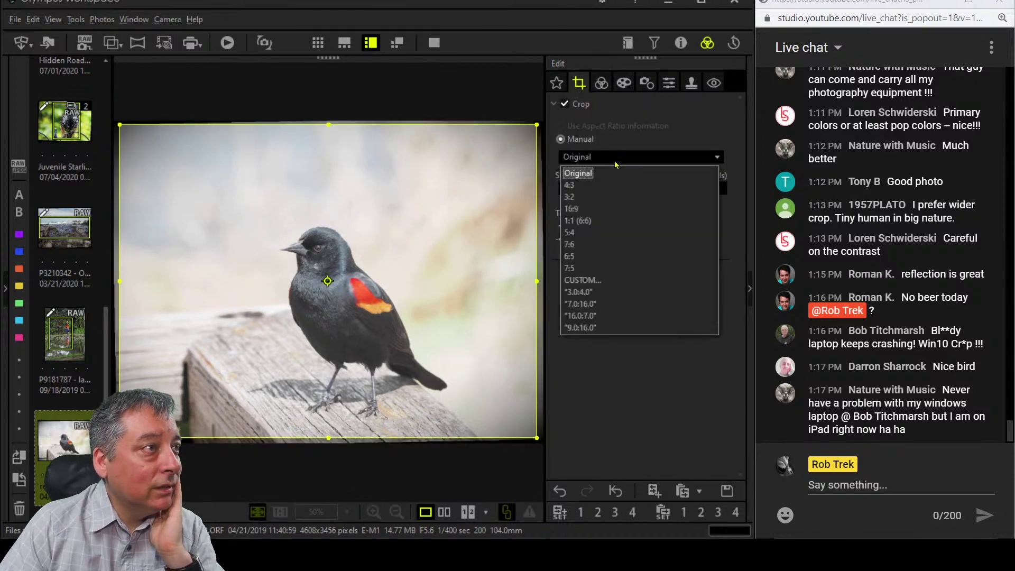
left_click(576, 178)
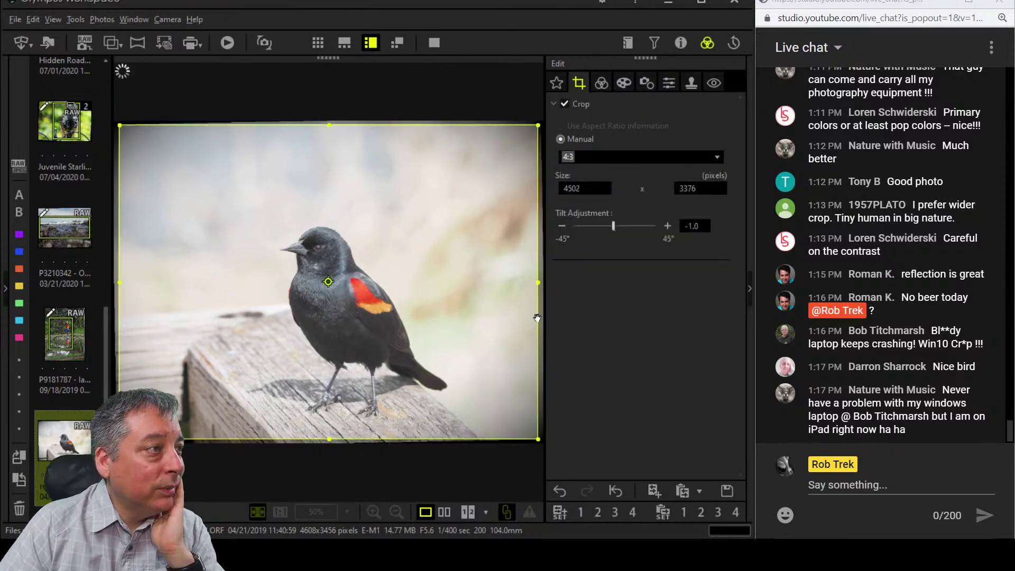
left_click_drag(532, 129, 454, 212)
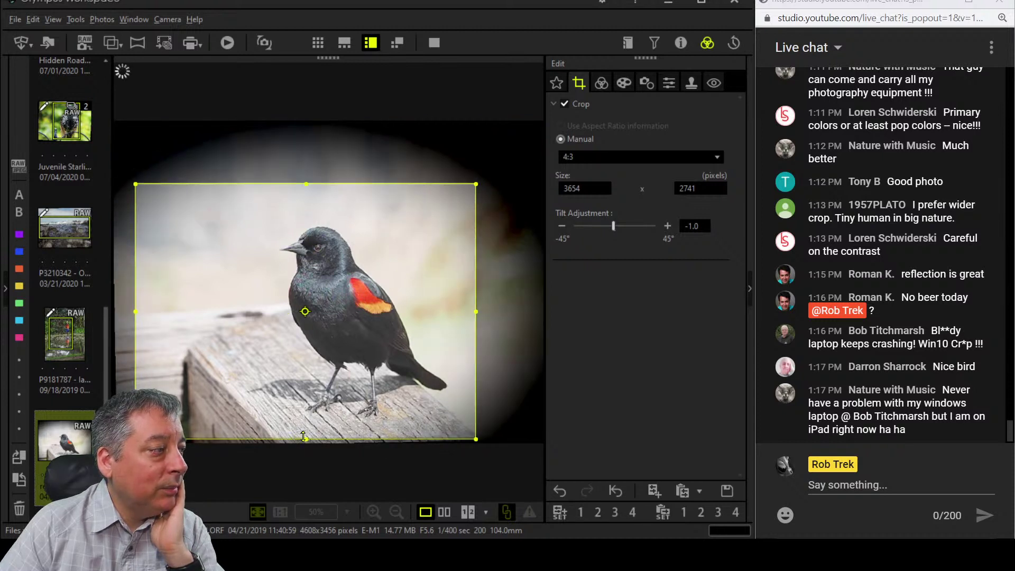
left_click_drag(304, 427, 304, 427)
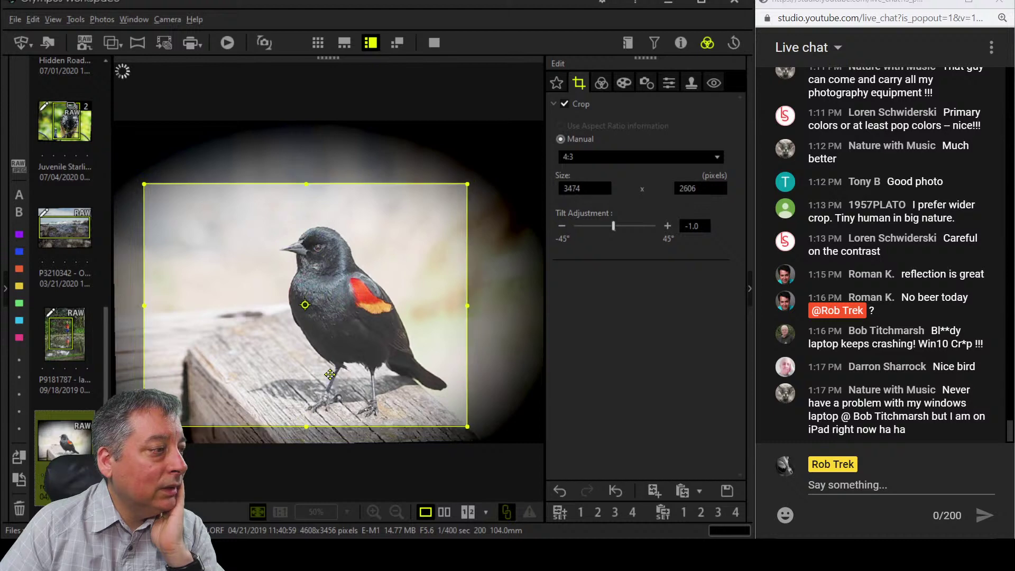
left_click(601, 83)
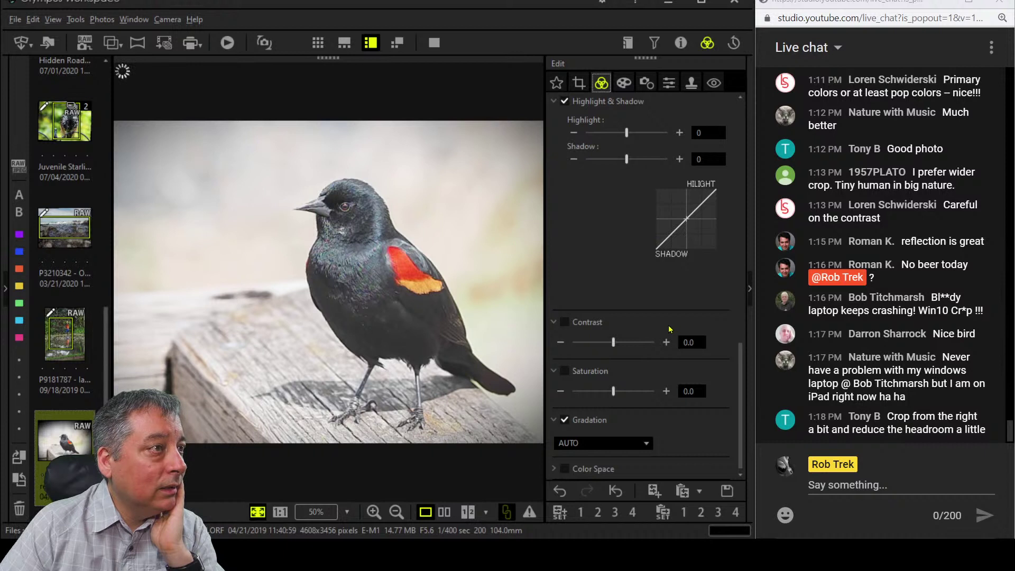
Darken Shadow to -6 and add Dehaze at 90.
scroll(668, 325, "up", 2)
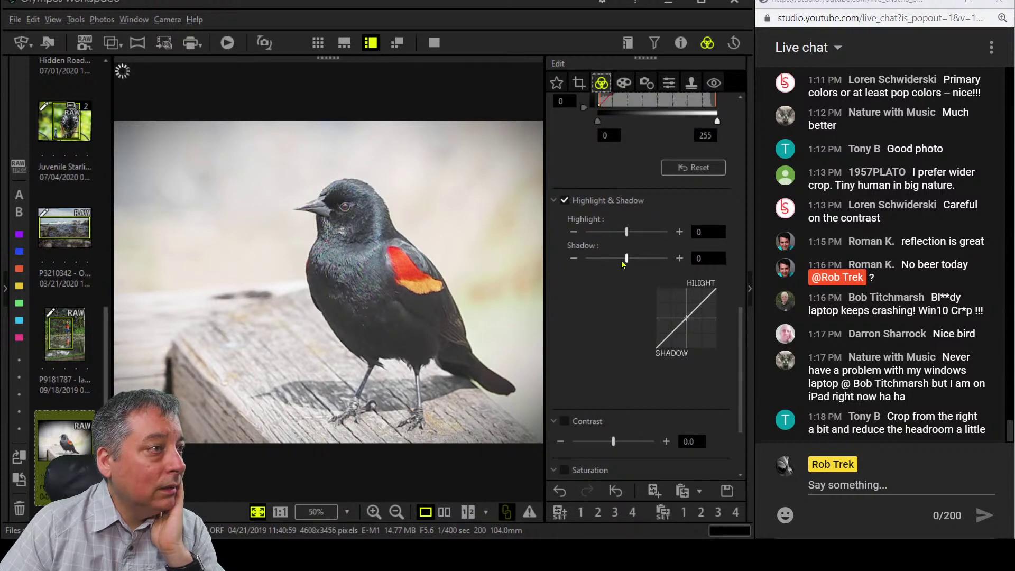
left_click_drag(627, 259, 615, 263)
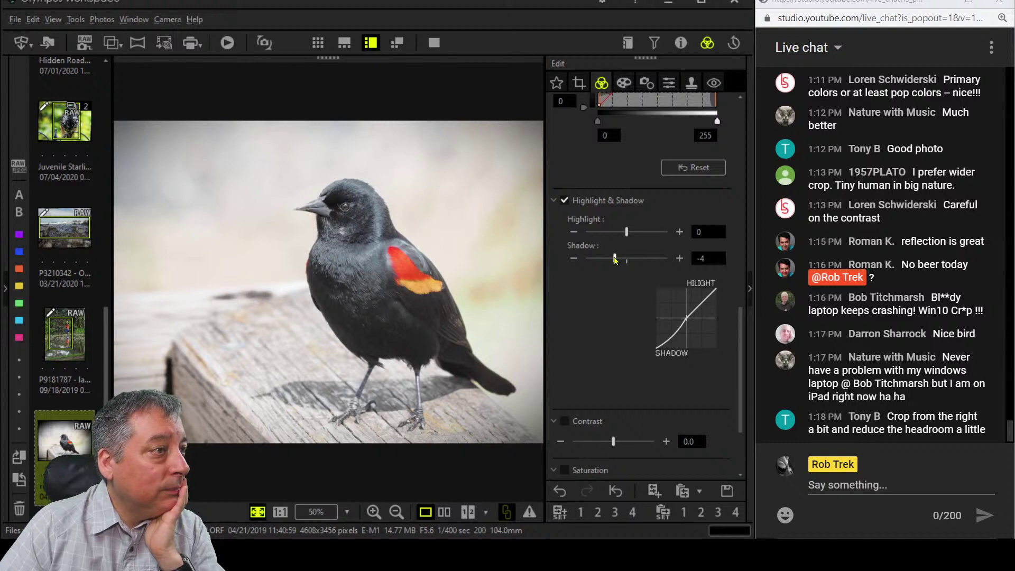
left_click_drag(615, 258, 610, 261)
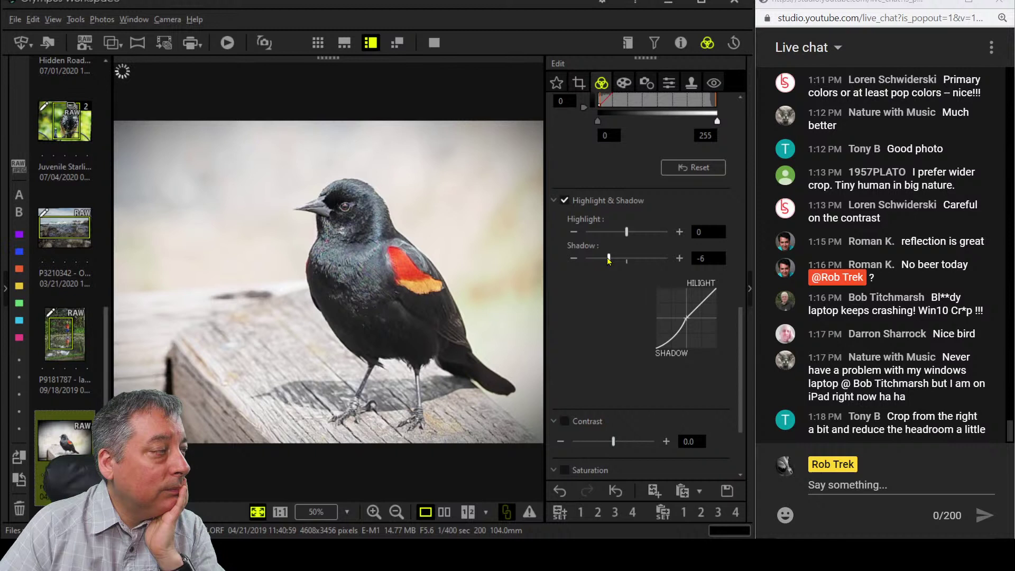
scroll(613, 275, "up", 6)
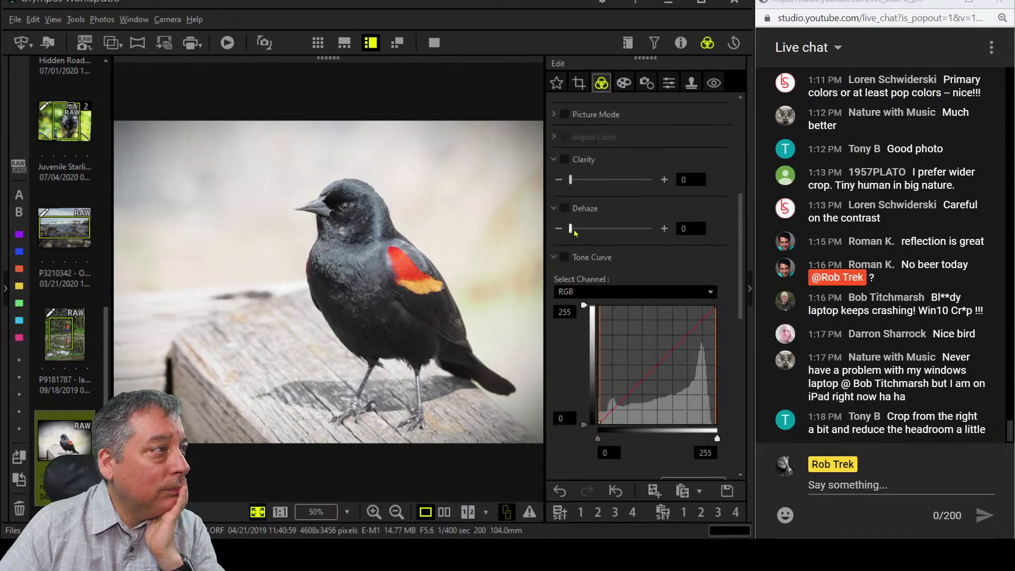
left_click_drag(574, 231, 634, 232)
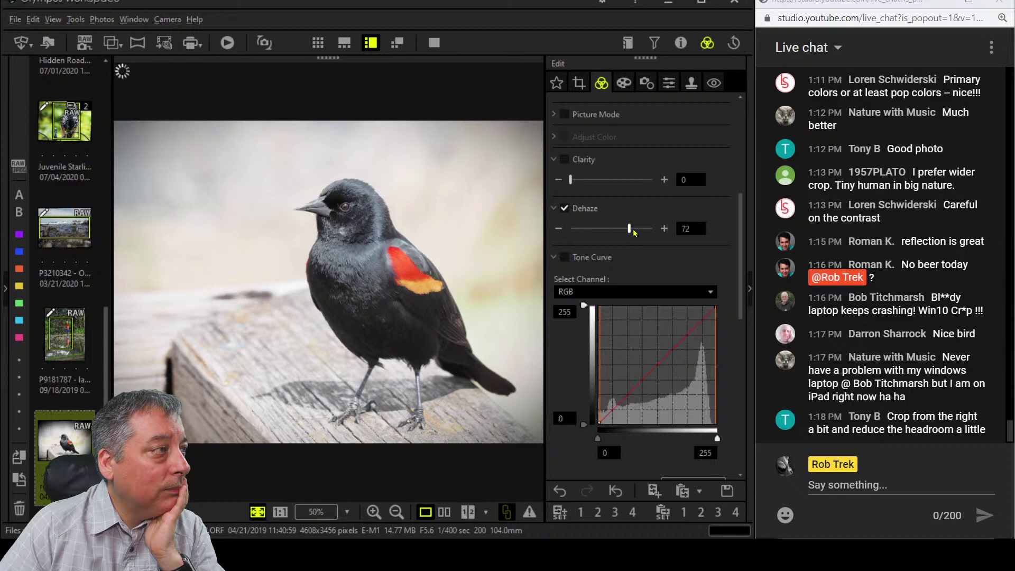
left_click_drag(633, 229, 643, 232)
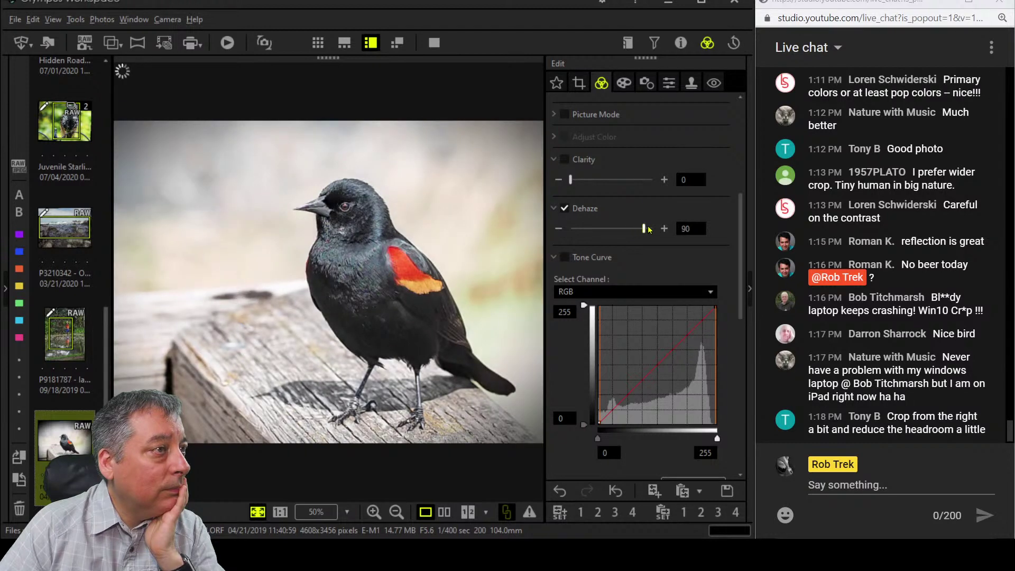
Add a control point mid-way along the RGB tone curve.
left_click(669, 83)
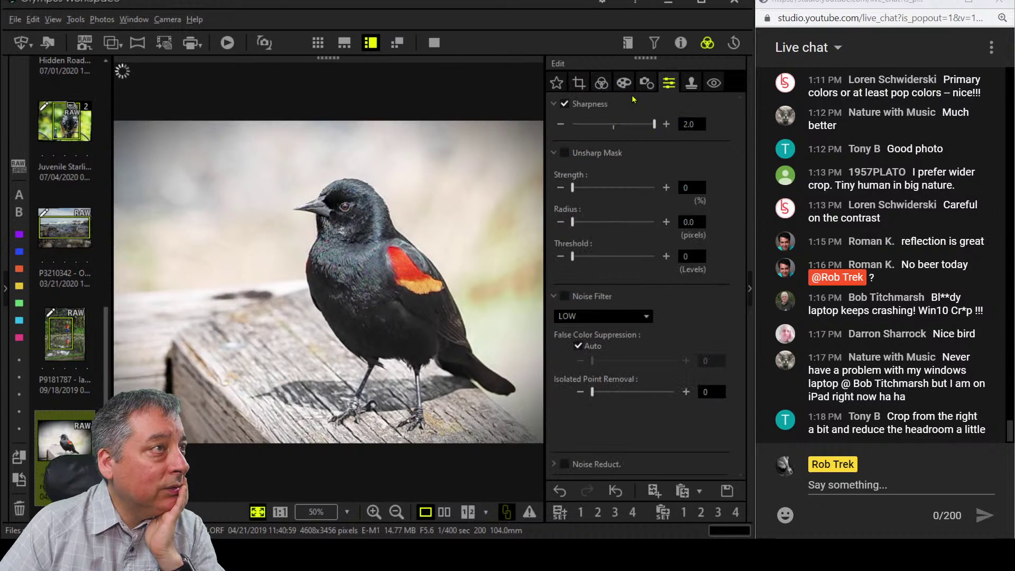
left_click(601, 83)
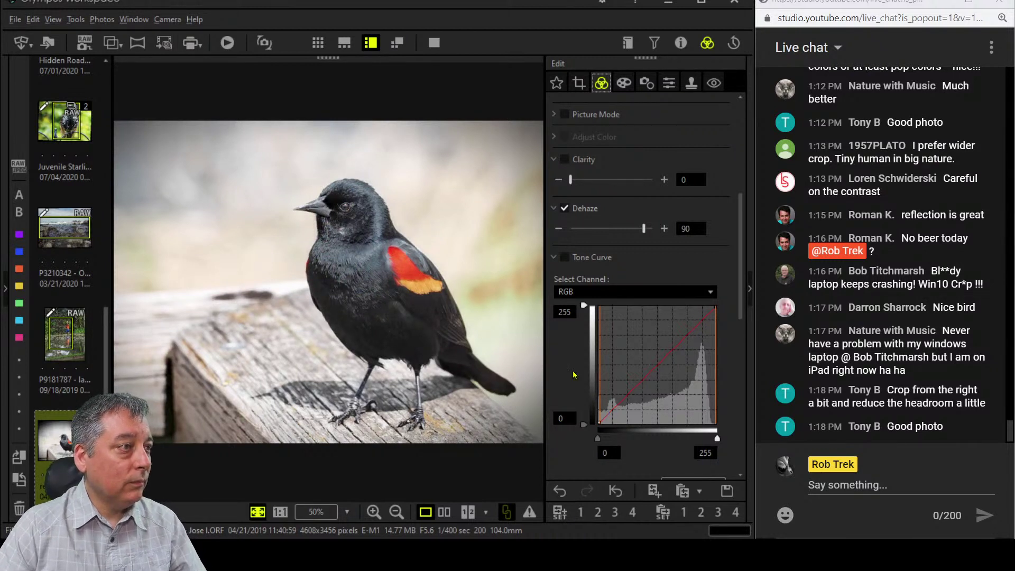
scroll(574, 370, "down", 4)
scroll(574, 373, "down", 1)
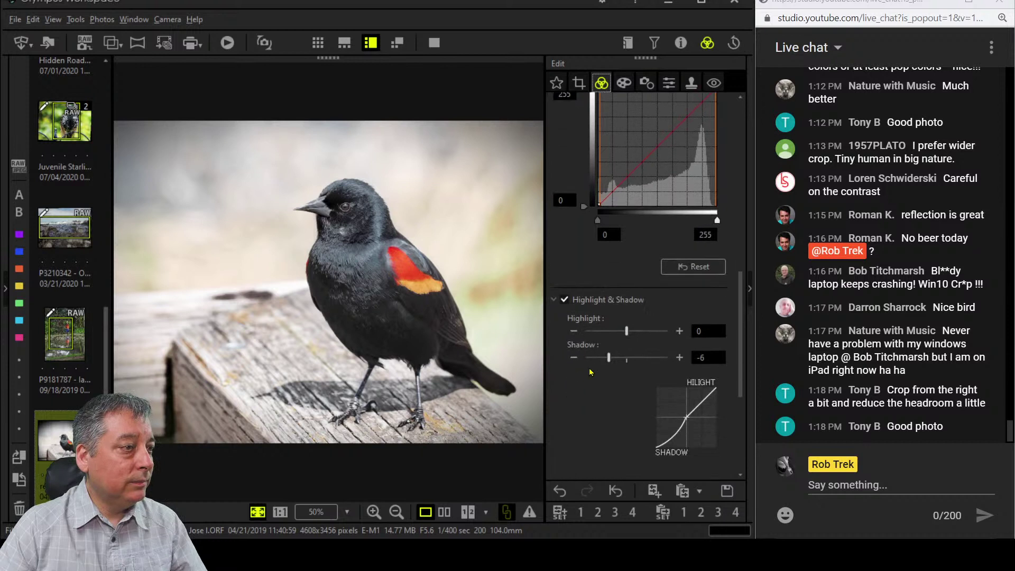
left_click(609, 359)
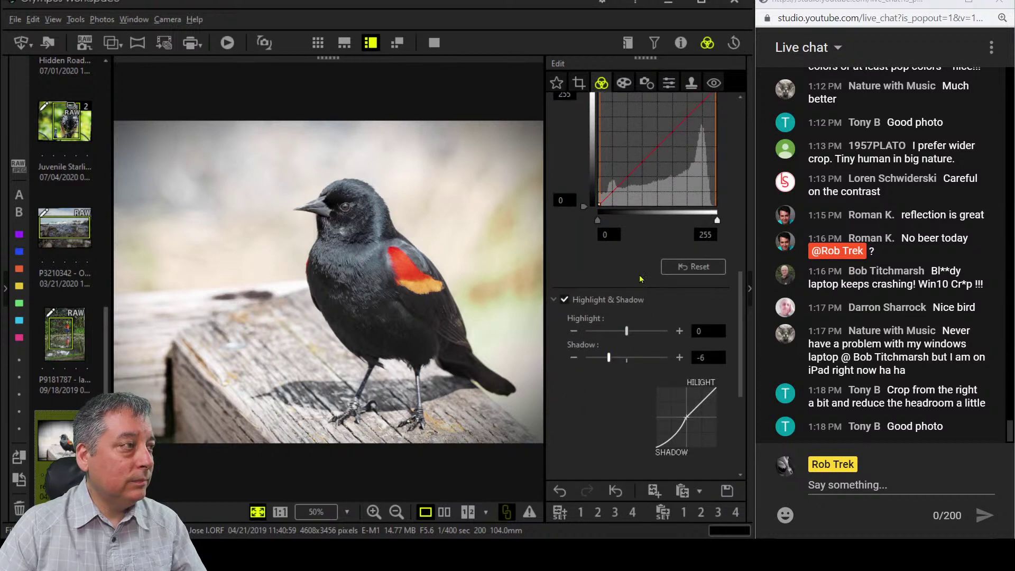
scroll(652, 277, "up", 2)
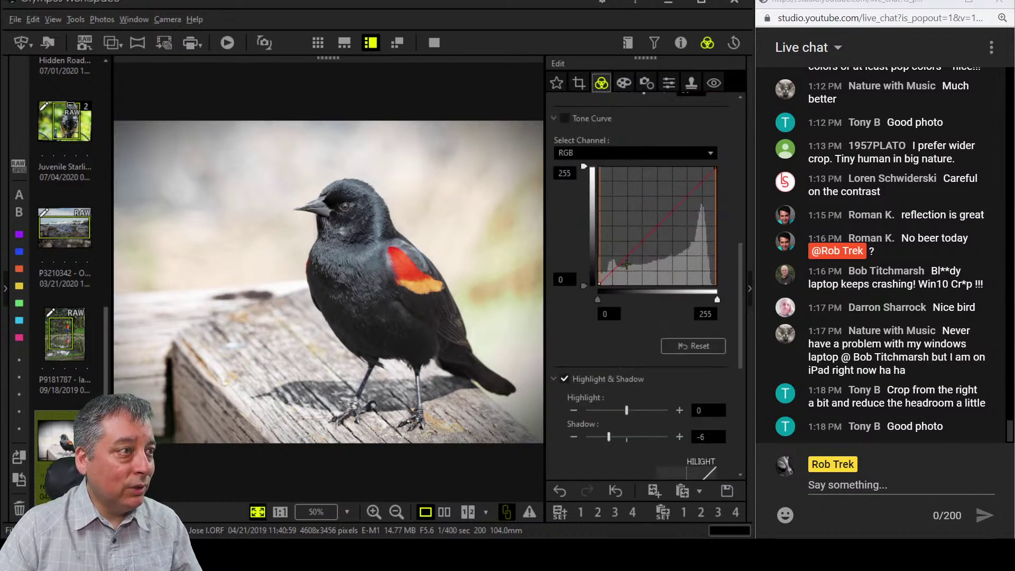
left_click(658, 227)
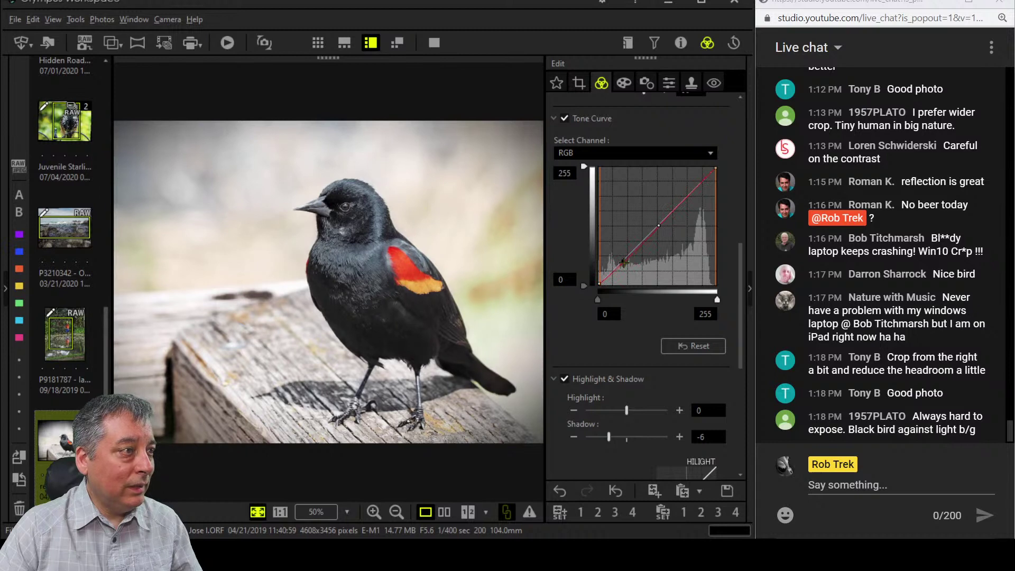
Try darkening tone curve points, then reset the curve to a straight line.
left_click(624, 262)
left_click_drag(658, 226, 661, 231)
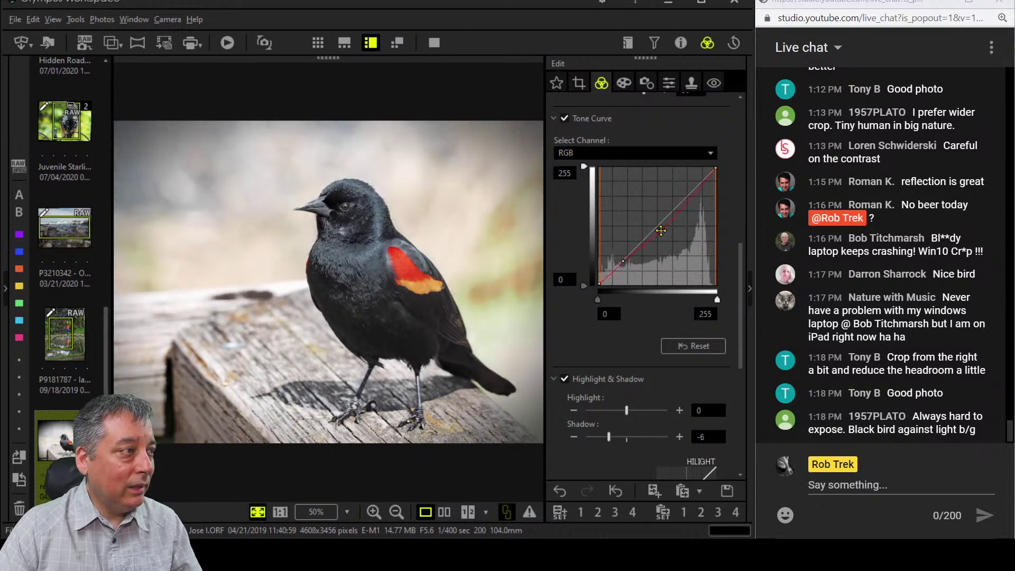
left_click(693, 346)
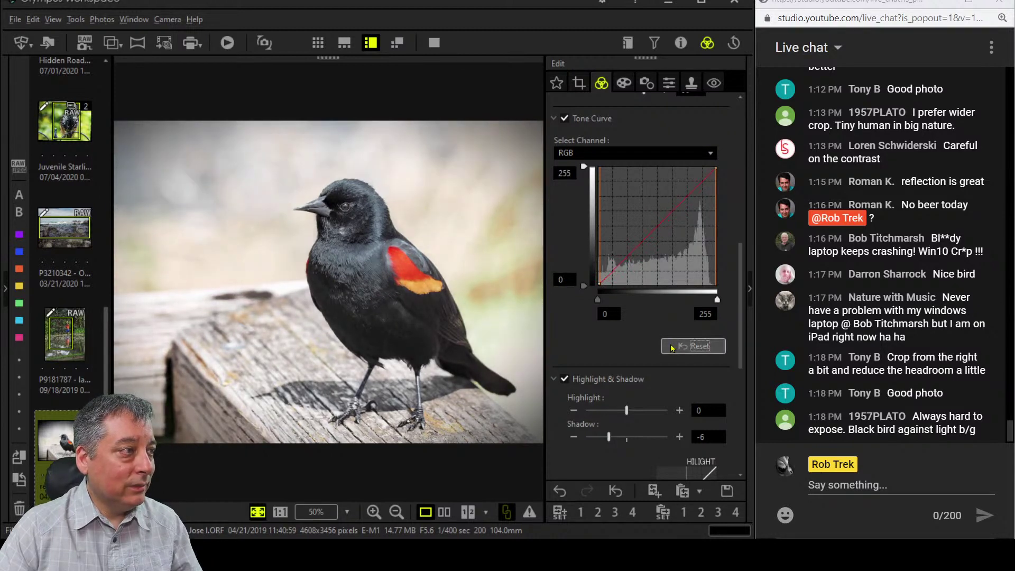
Deepen Shadow to -7 and raise Clarity to 31.
scroll(607, 335, "down", 3)
left_click(575, 320)
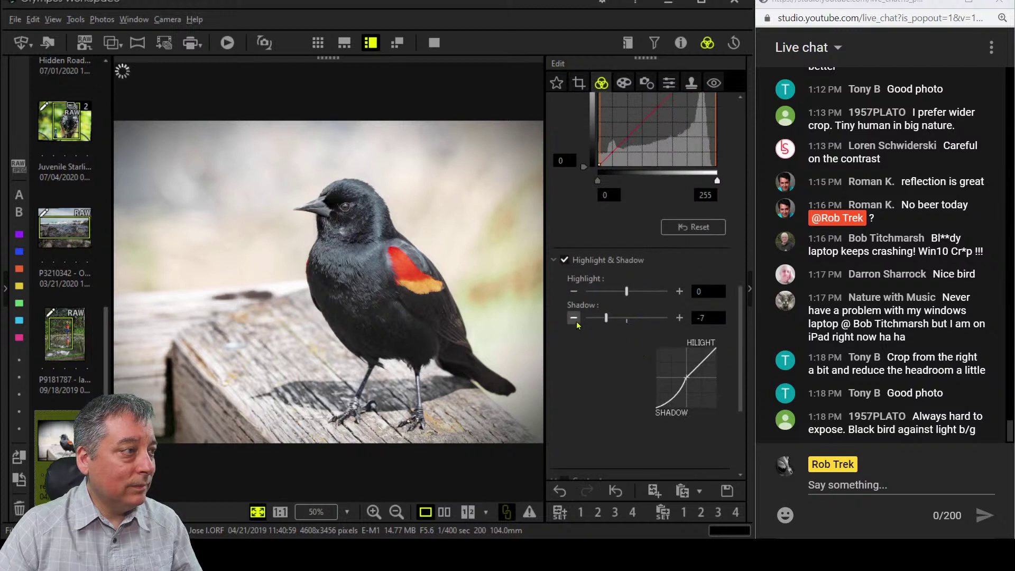
left_click(577, 323)
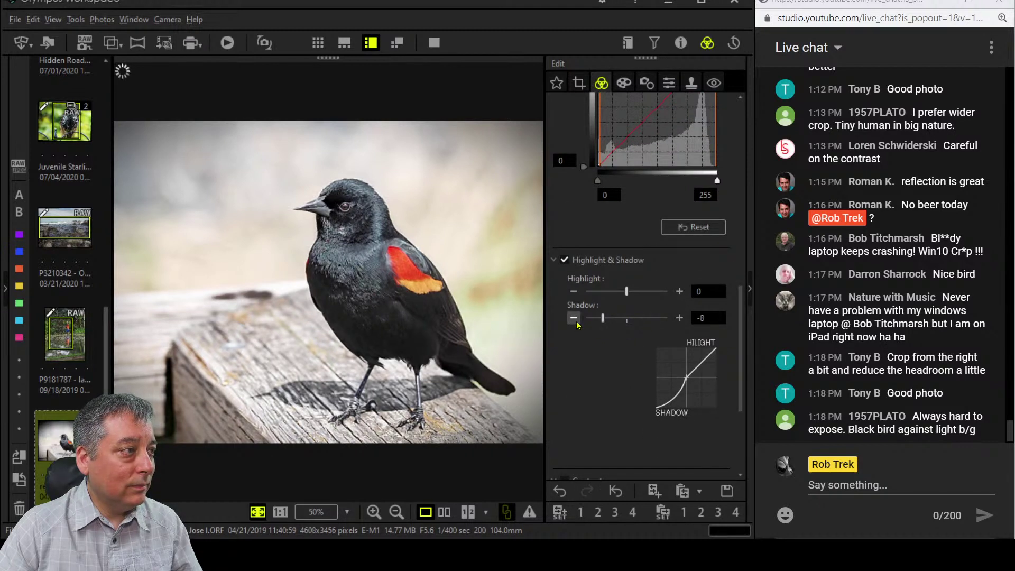
left_click(680, 317)
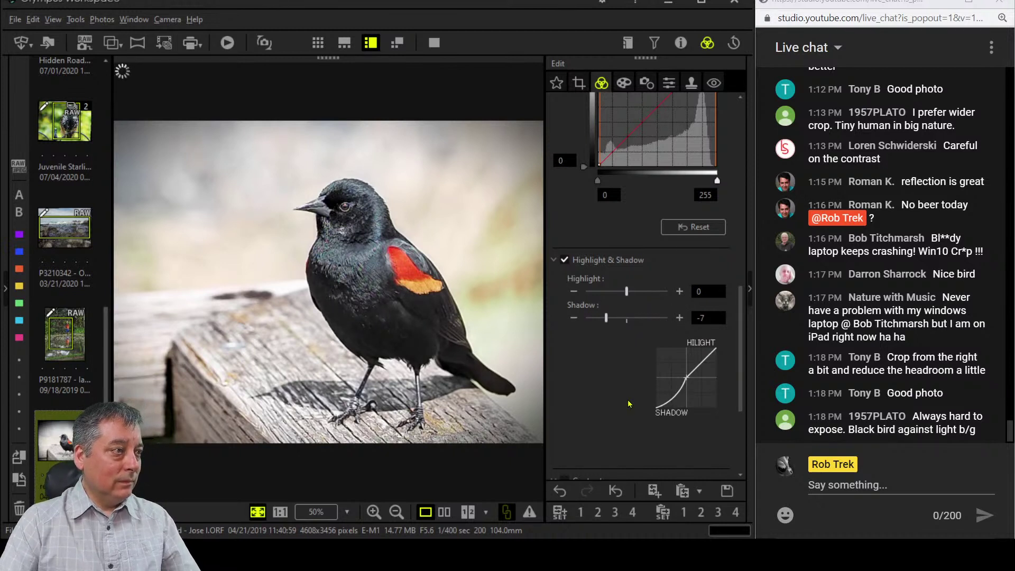
scroll(628, 404, "up", 10)
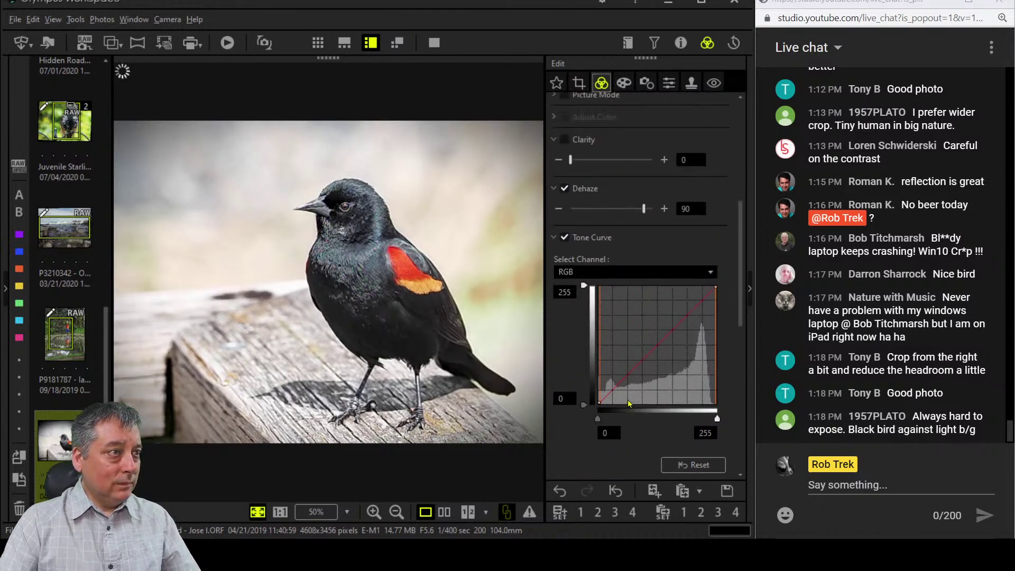
left_click_drag(571, 319, 597, 319)
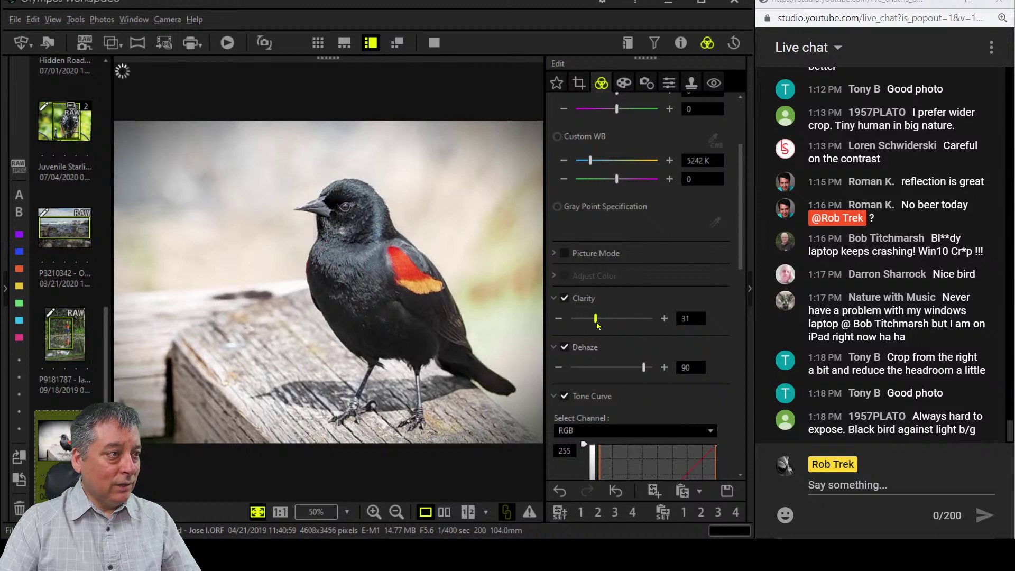
Collapse the White balance section and bring up the lens correction settings.
scroll(660, 300, "up", 5)
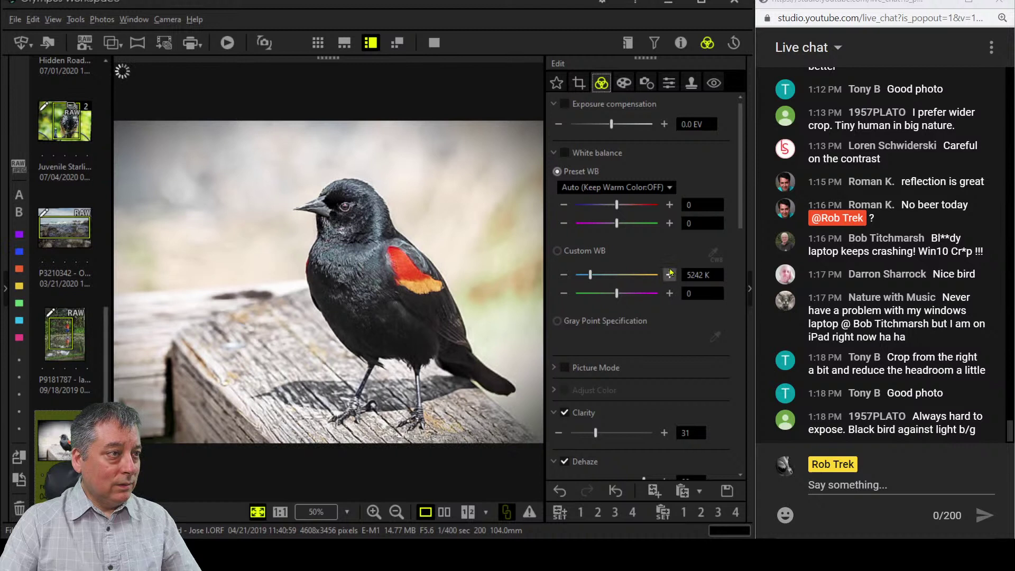
left_click(555, 152)
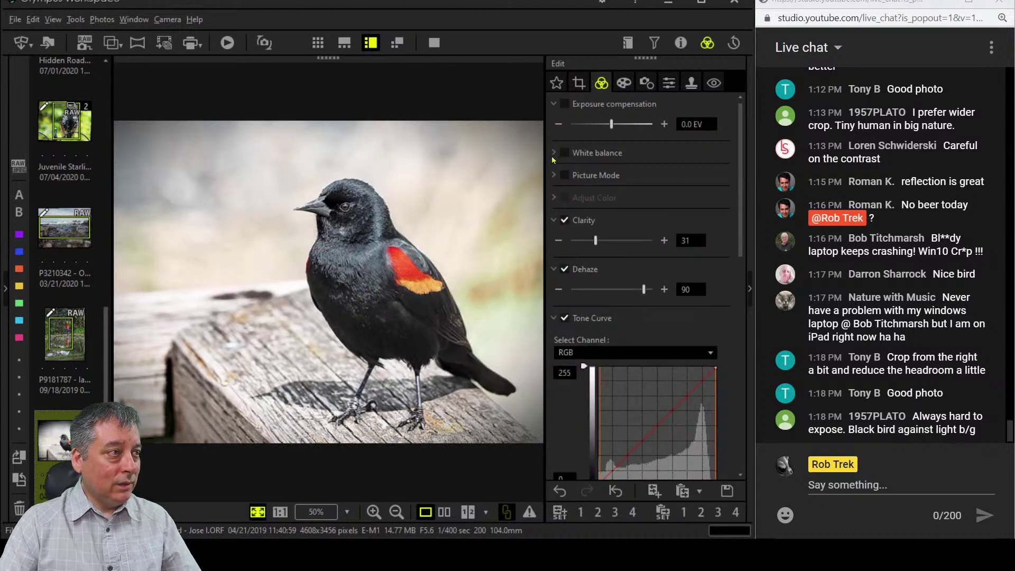
left_click(624, 83)
left_click(647, 85)
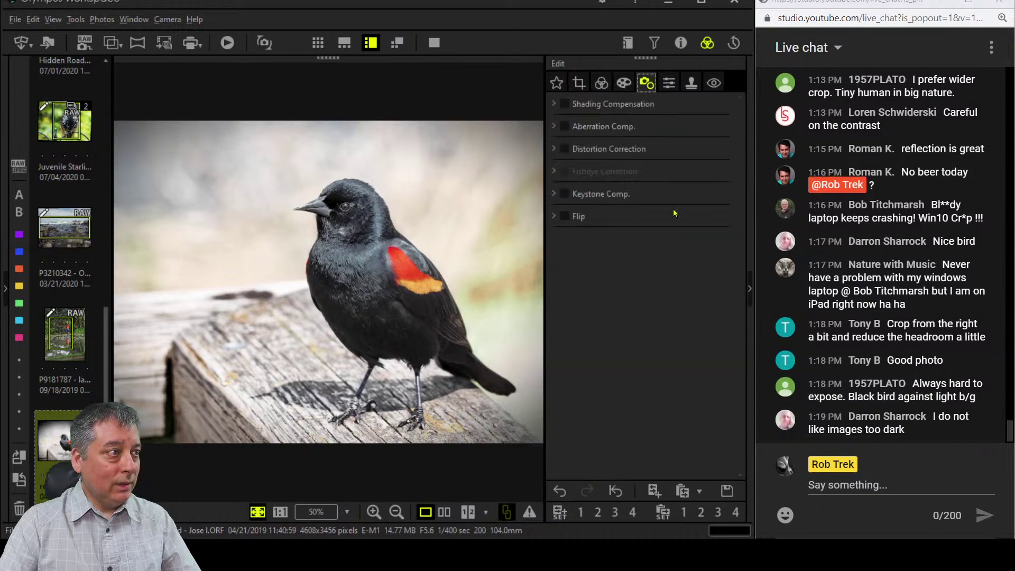
Set Adjust Vignetting to -16.
left_click(625, 84)
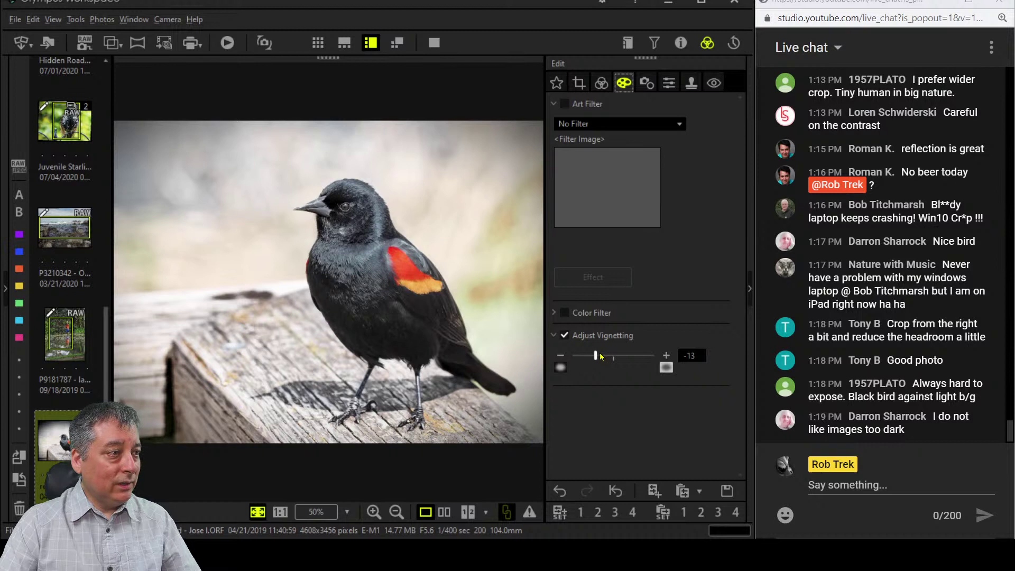
left_click_drag(599, 354, 586, 356)
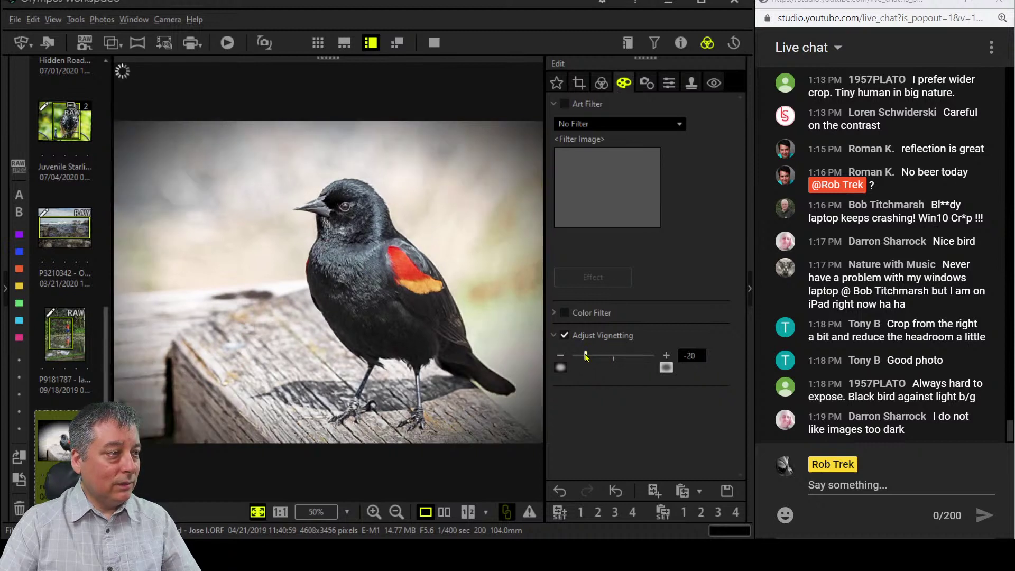
left_click_drag(586, 356, 592, 356)
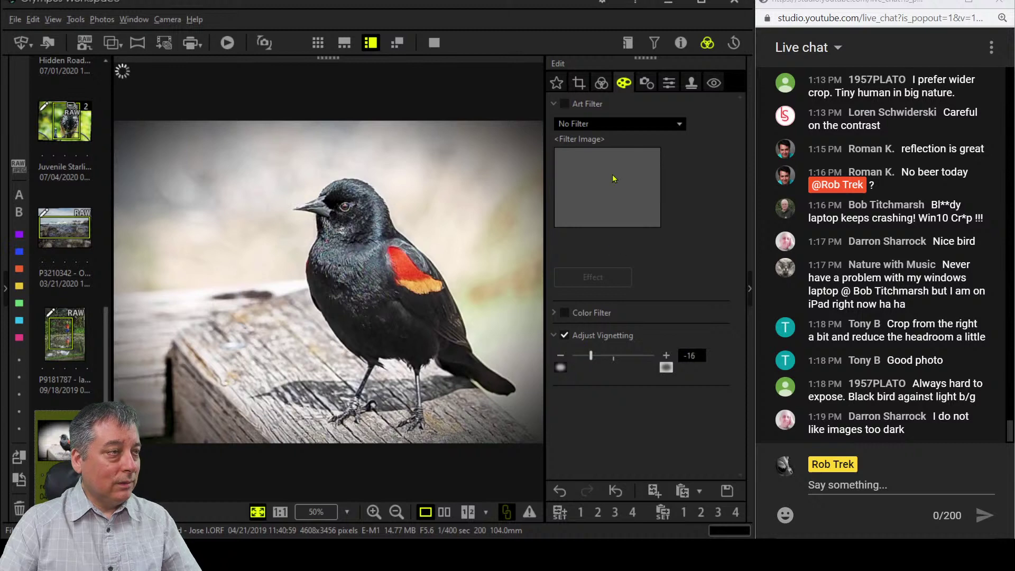
Boost Saturation to 2.0.
left_click(602, 83)
scroll(659, 330, "down", 6)
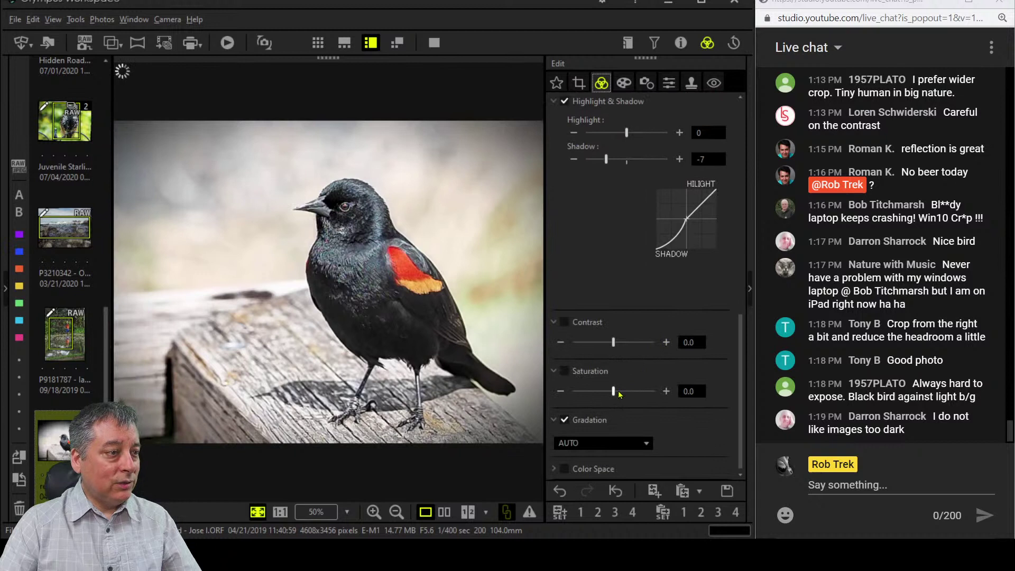
left_click_drag(614, 391, 654, 391)
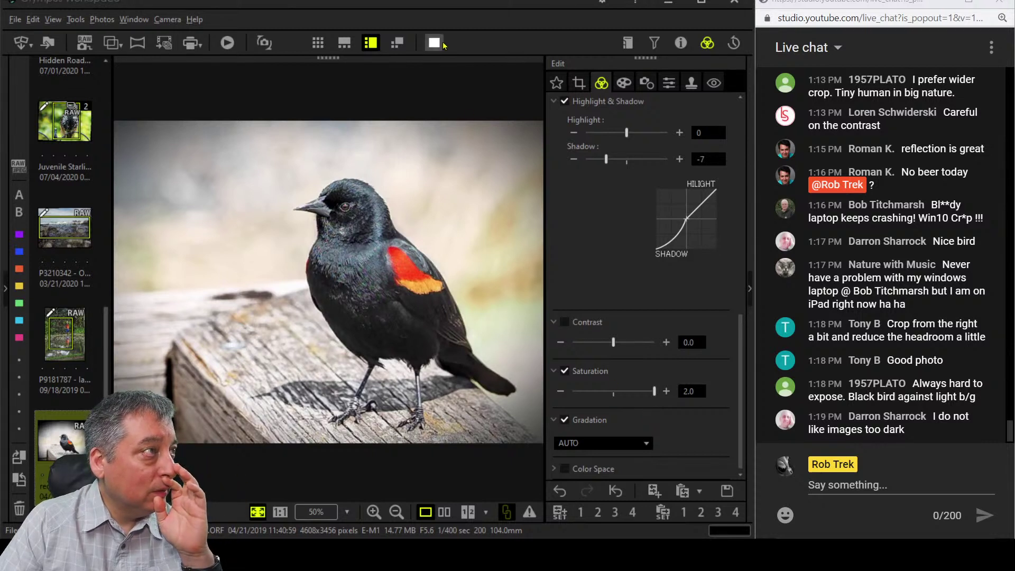
Compare original and edited blackbird full screen, zooming in on the eye and red shoulder patch.
left_click(444, 512)
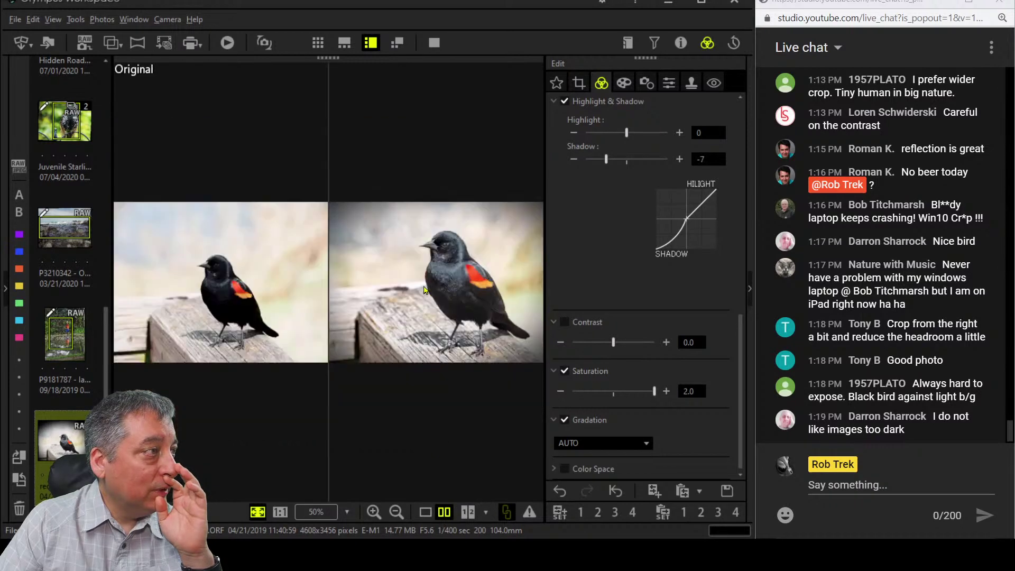
left_click(428, 38)
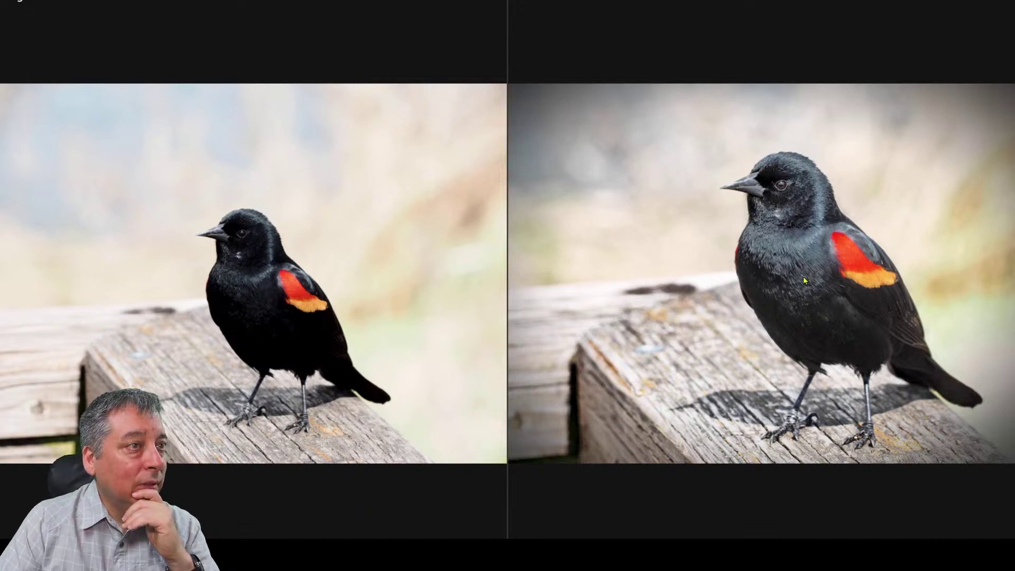
left_click(780, 192)
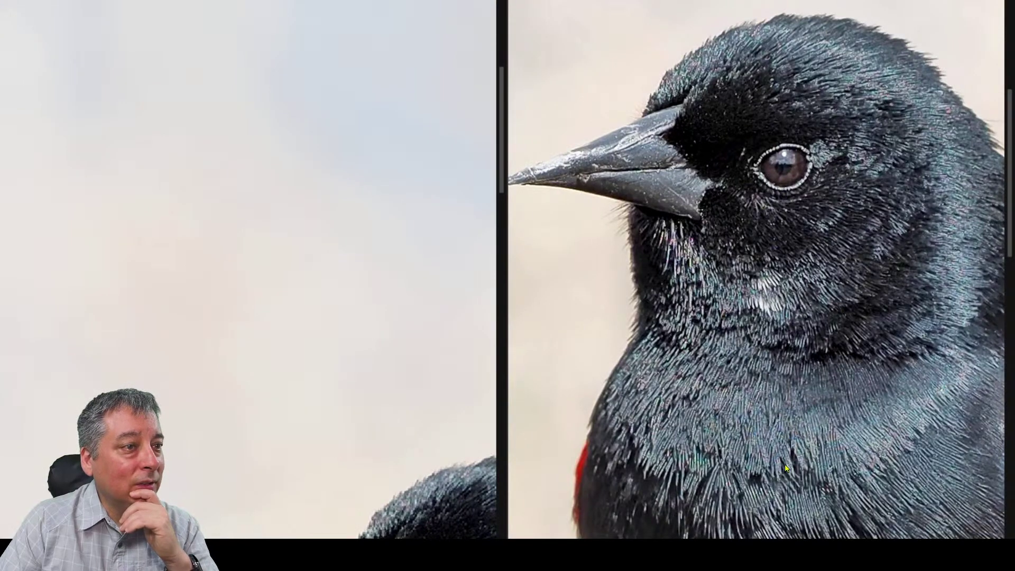
left_click_drag(784, 475, 366, 94)
double_click(367, 98)
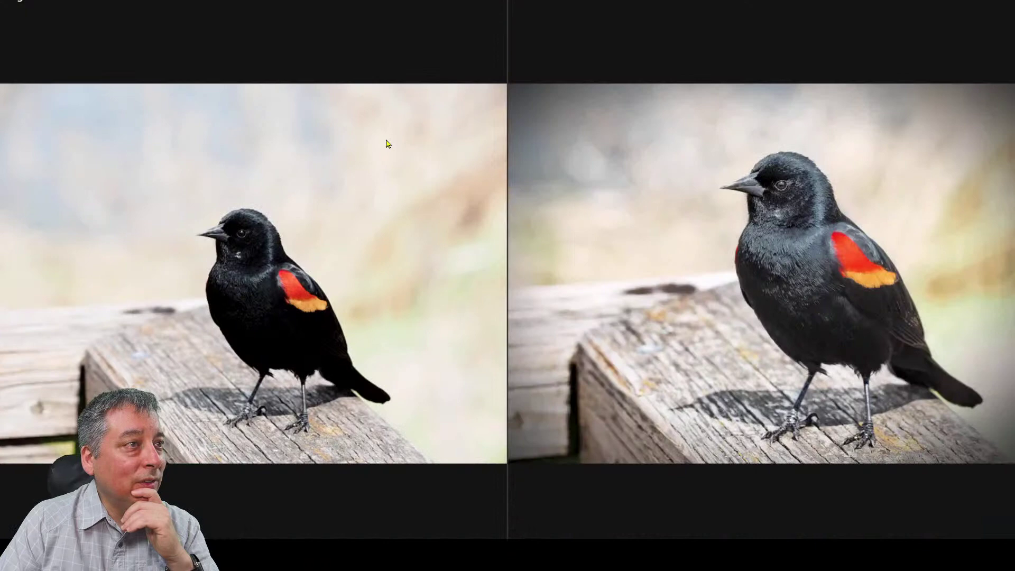
left_click(305, 312)
scroll(694, 131, "down", 5)
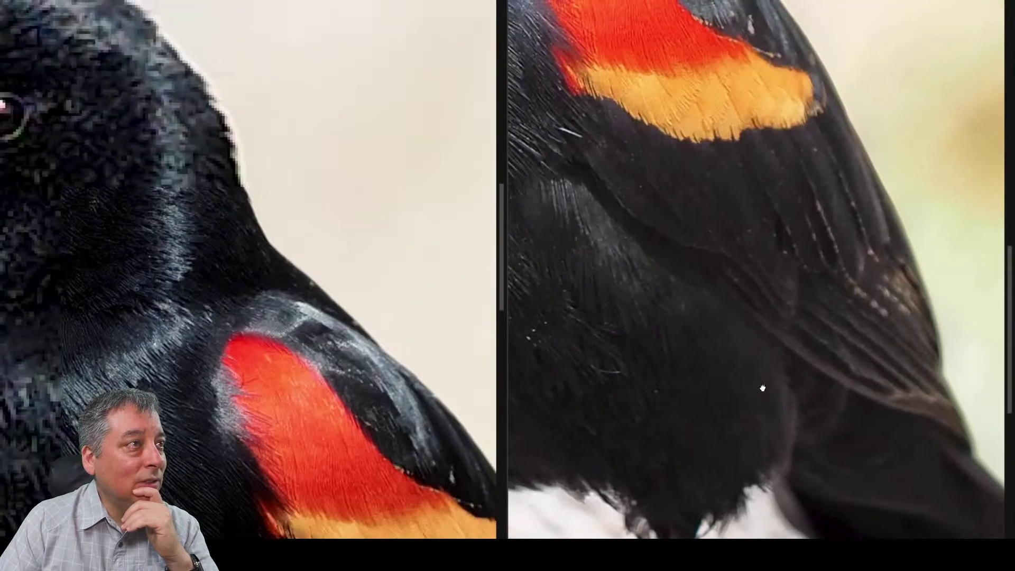
left_click(699, 264)
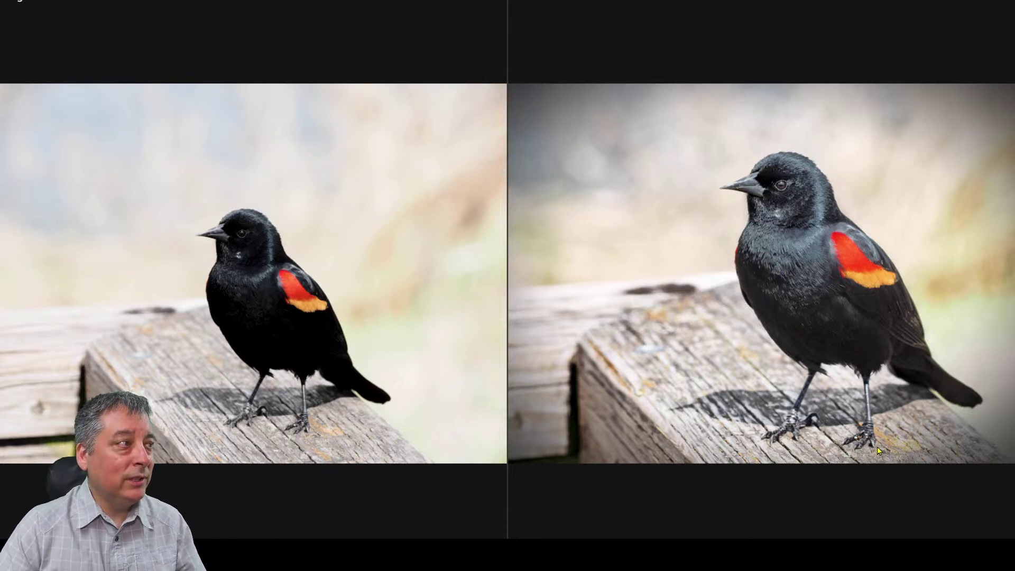
key("Escape")
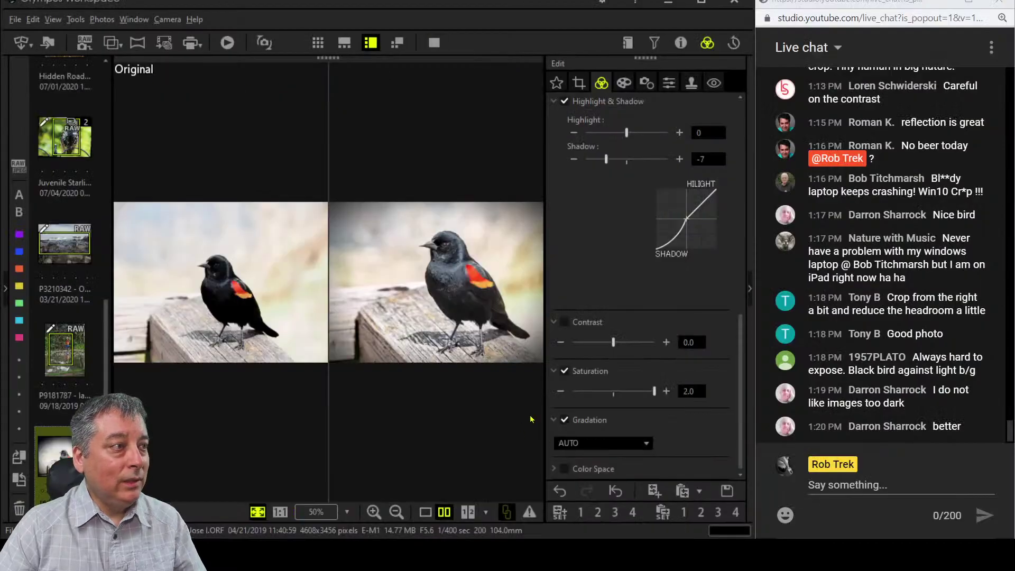
Filter the browser to JPEG only and open the bumblebee-on-lavender photo in single view.
scroll(51, 375, "up", 5)
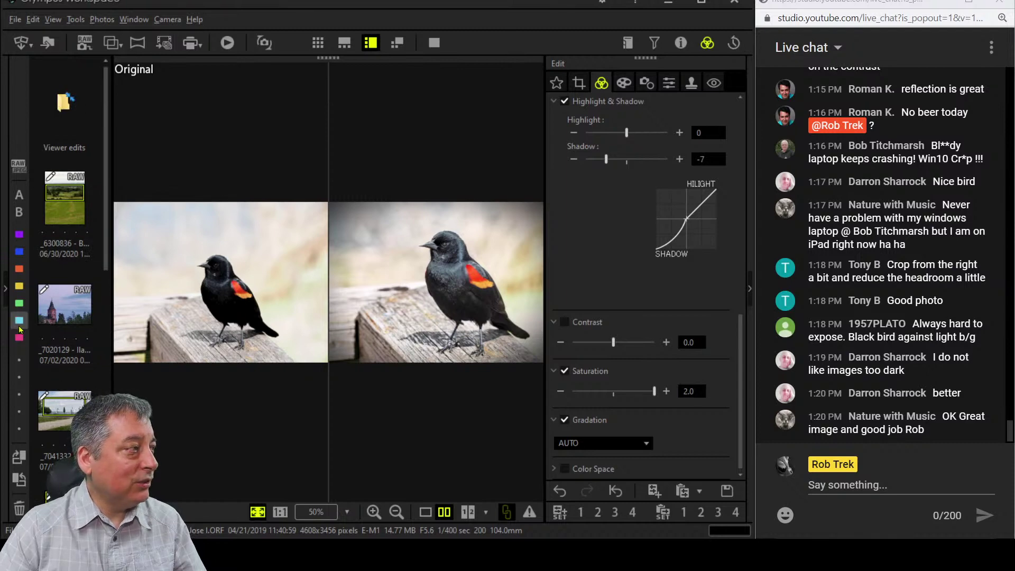
left_click(6, 289)
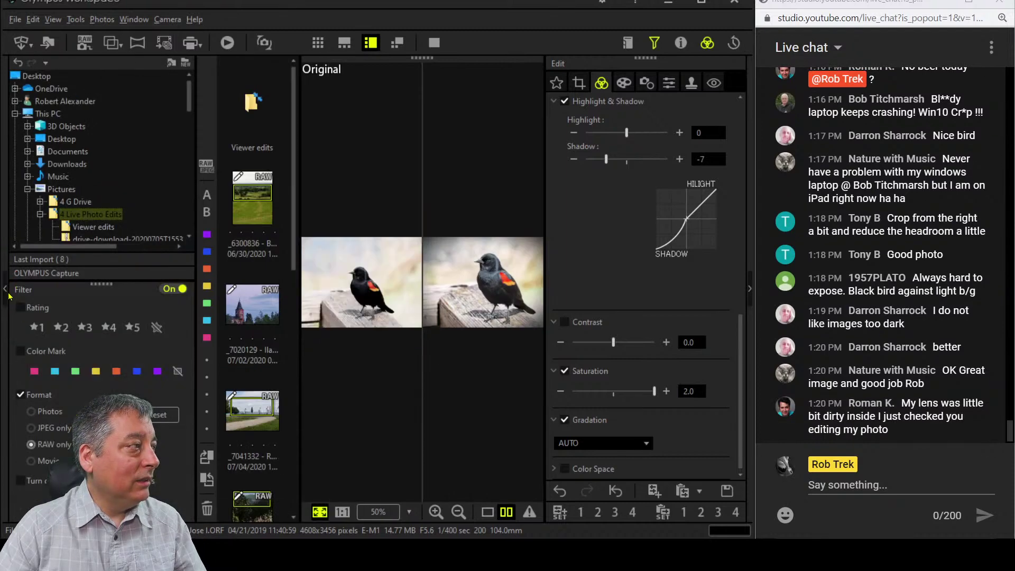
left_click(31, 428)
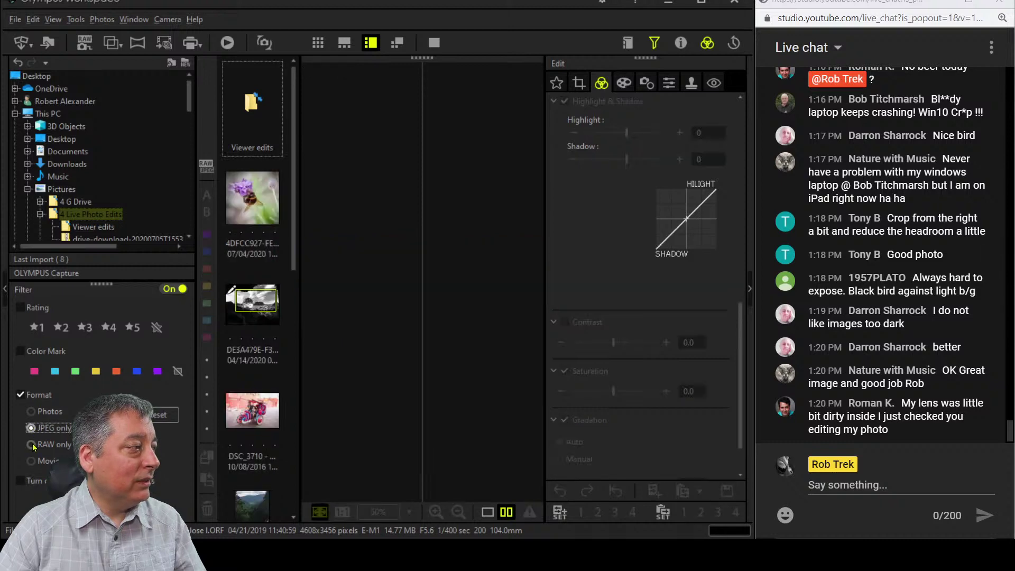
left_click(5, 289)
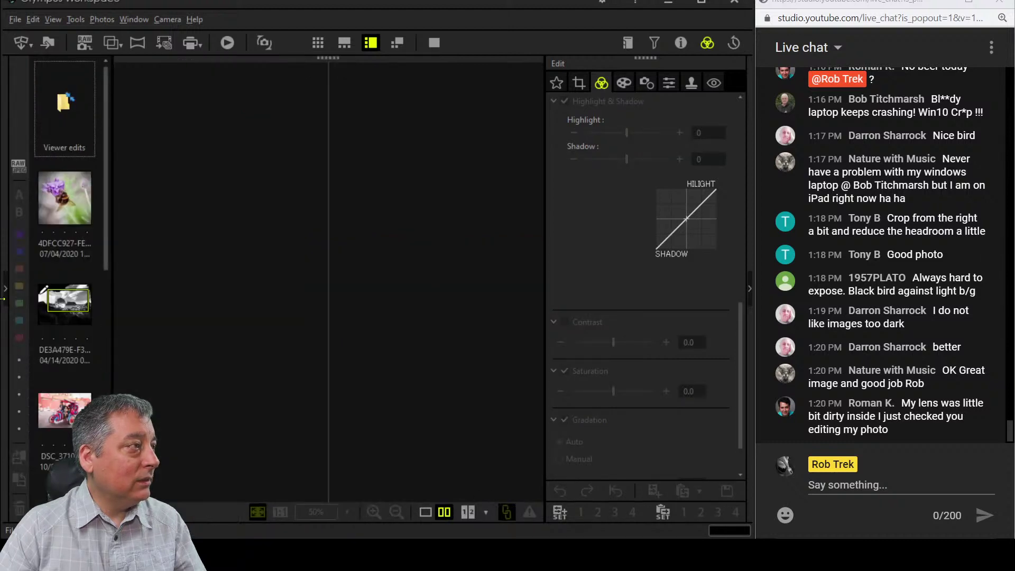
left_click(63, 199)
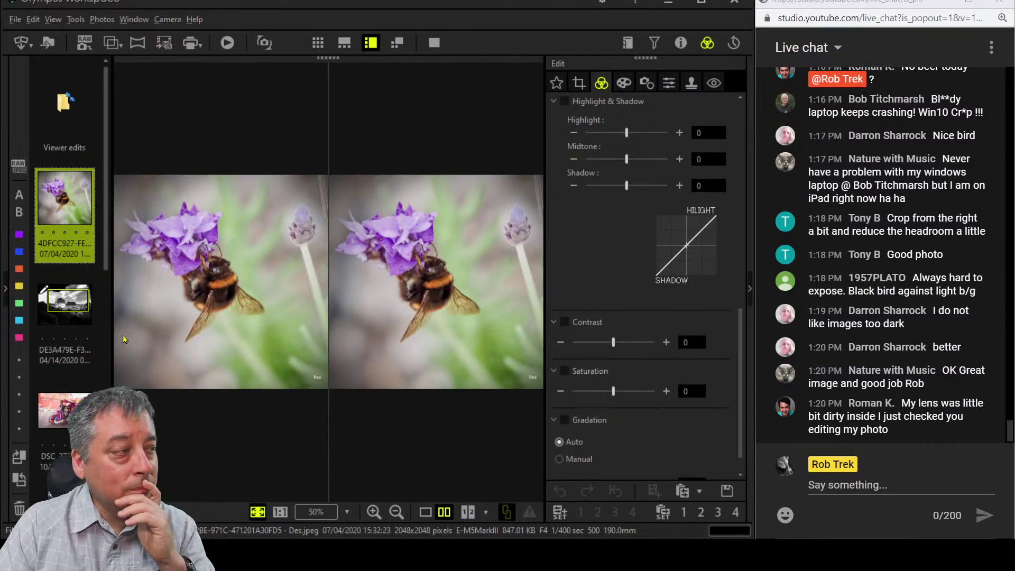
left_click(427, 512)
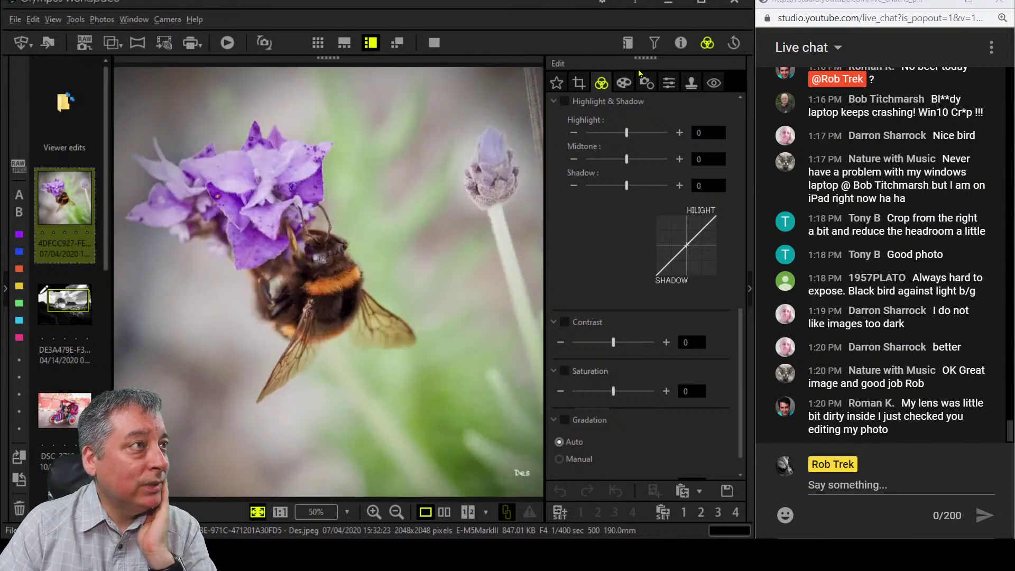
left_click(624, 82)
left_click(603, 83)
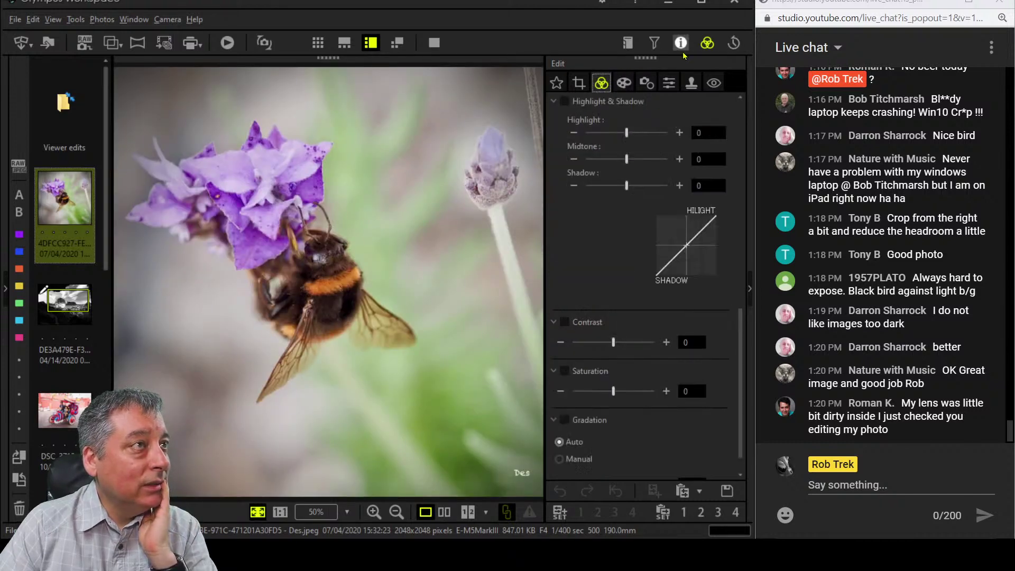
left_click(681, 42)
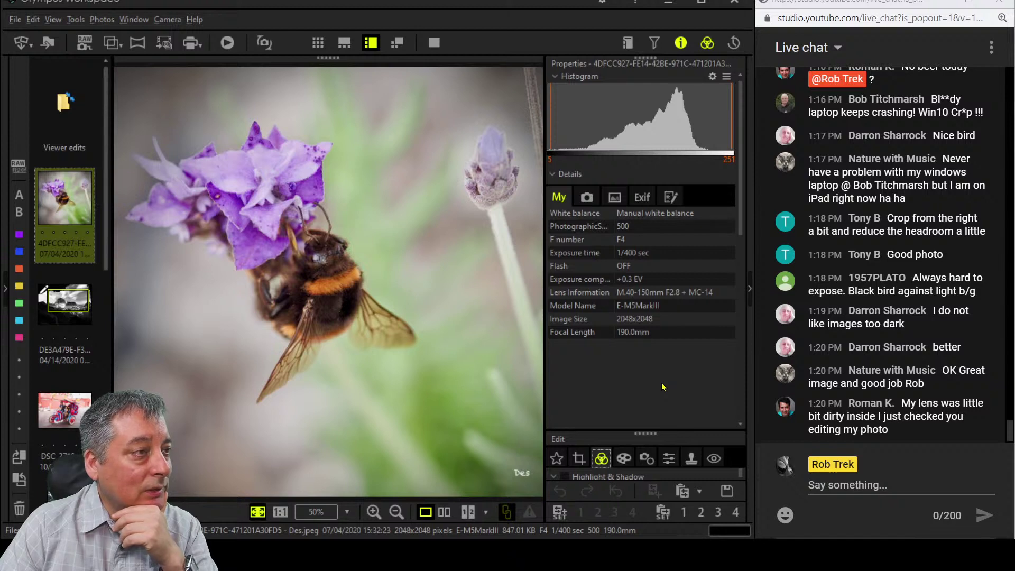
left_click(289, 275)
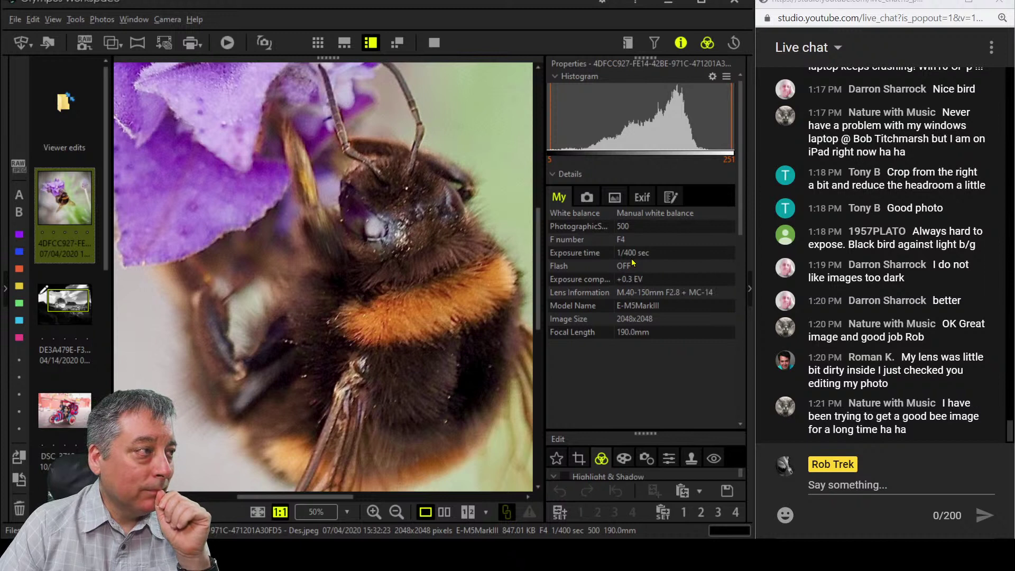
left_click_drag(500, 379, 392, 256)
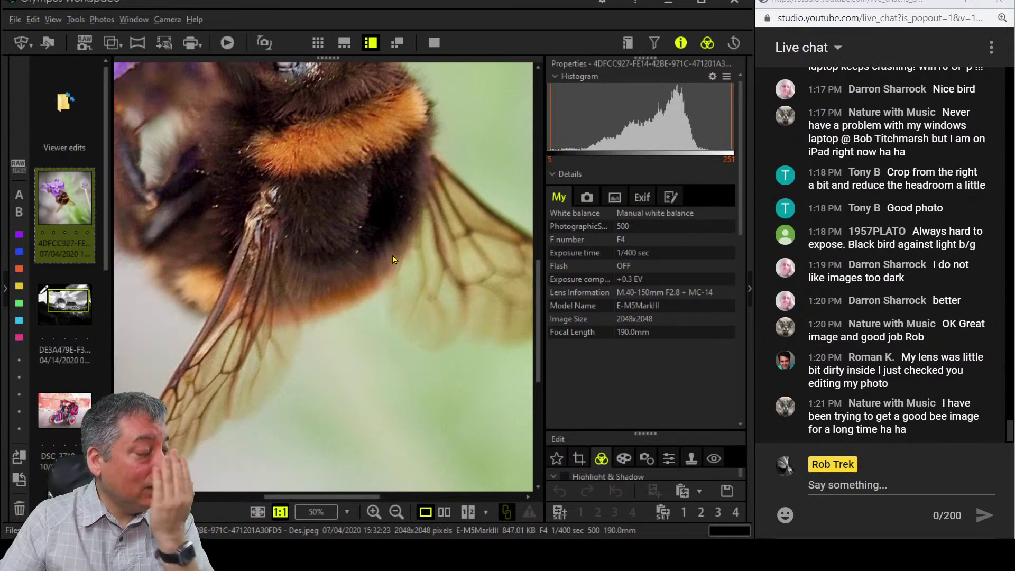
left_click(393, 260)
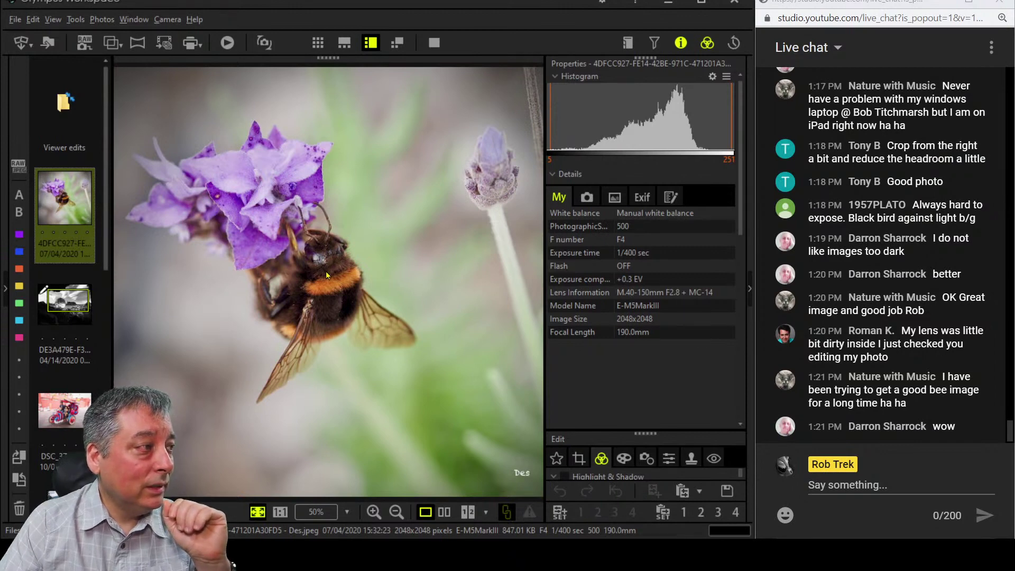
left_click(312, 267)
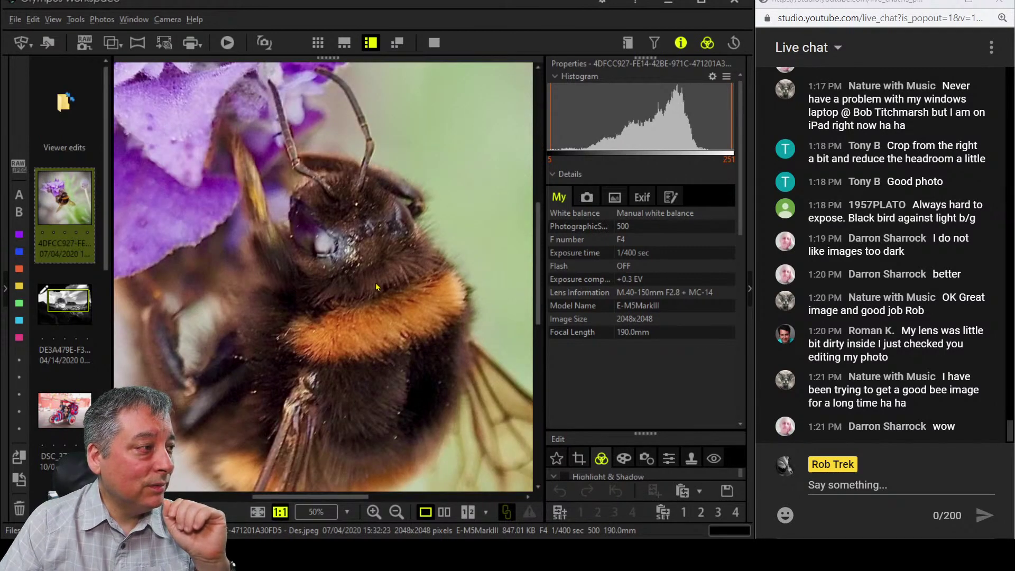
left_click_drag(407, 341, 410, 318)
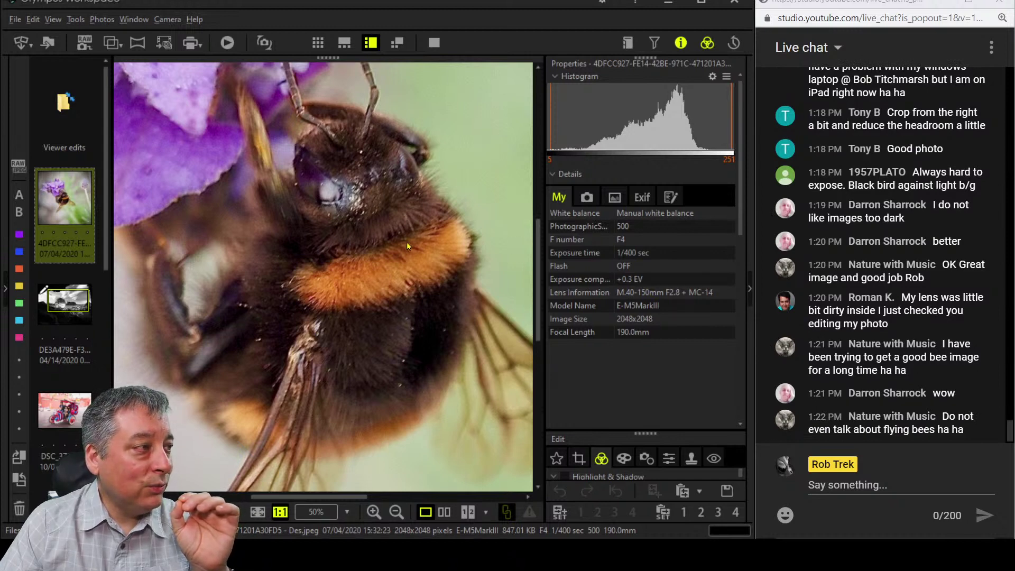
left_click(370, 282)
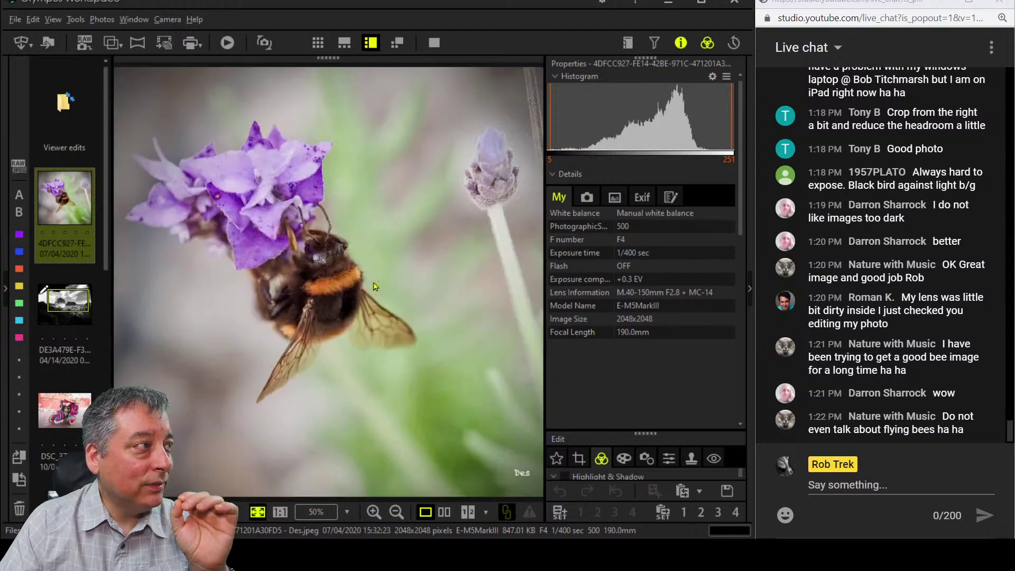
left_click(370, 282)
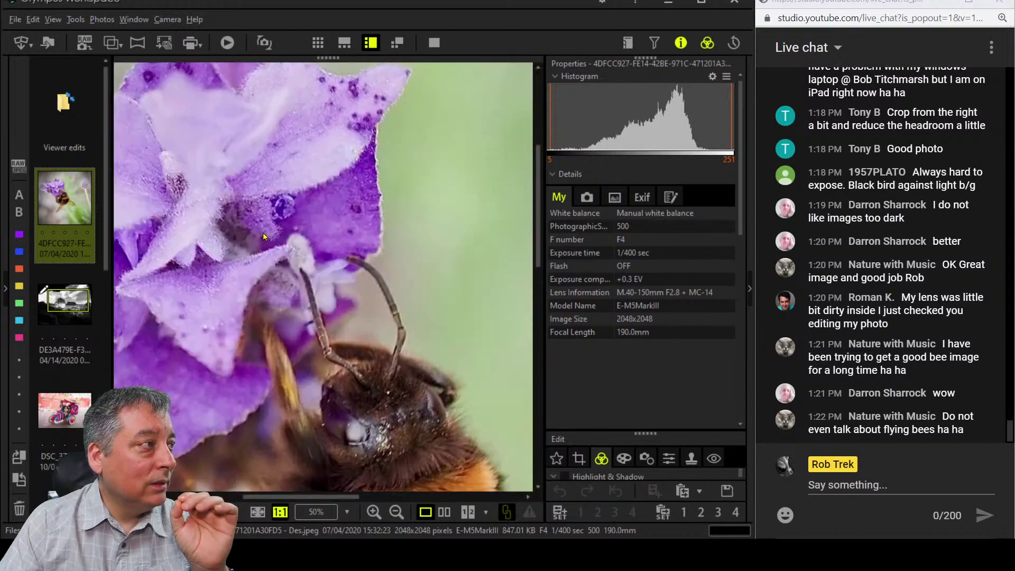
left_click_drag(262, 233, 328, 233)
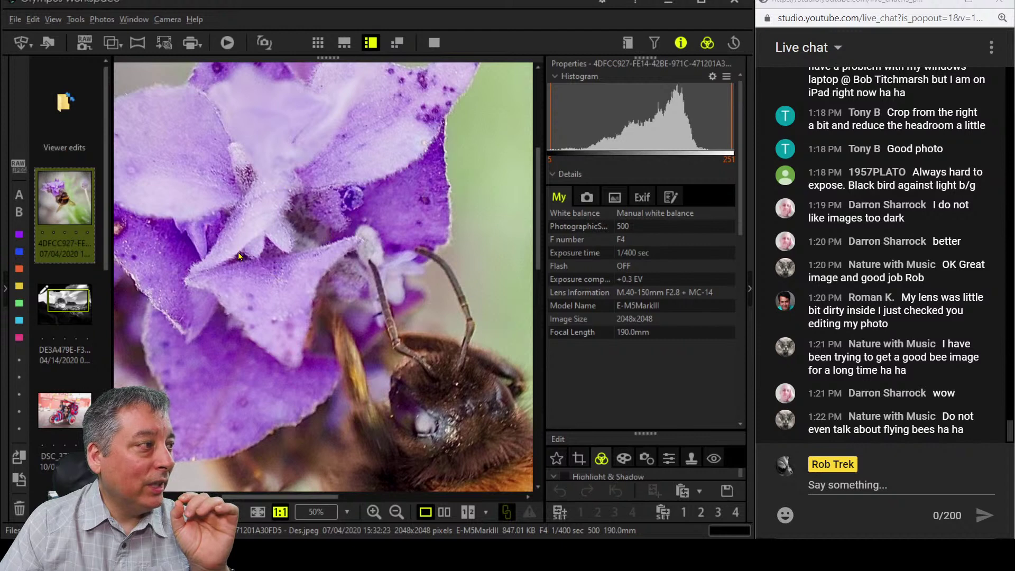
left_click_drag(252, 231, 290, 227)
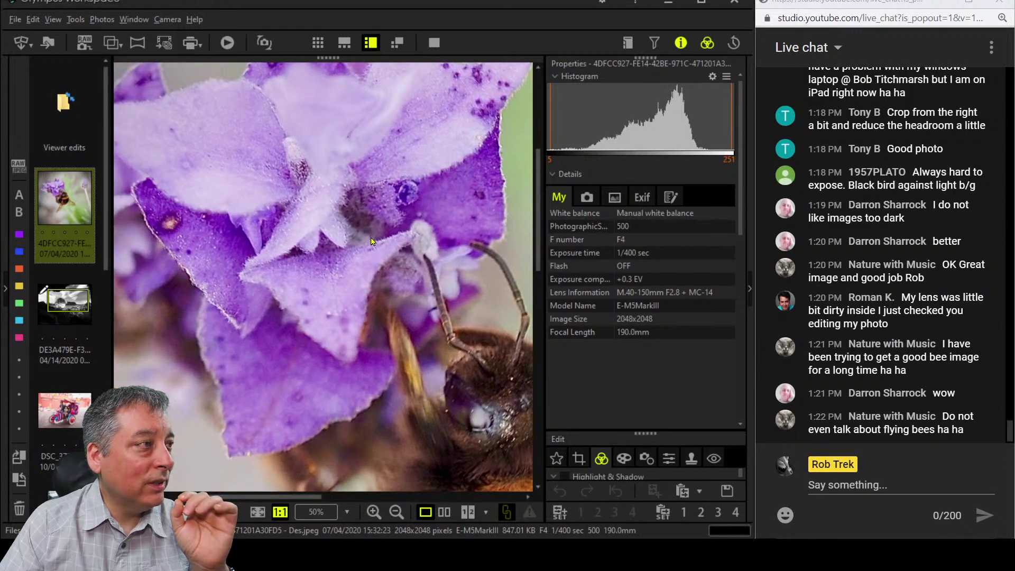
left_click(379, 252)
left_click(342, 286)
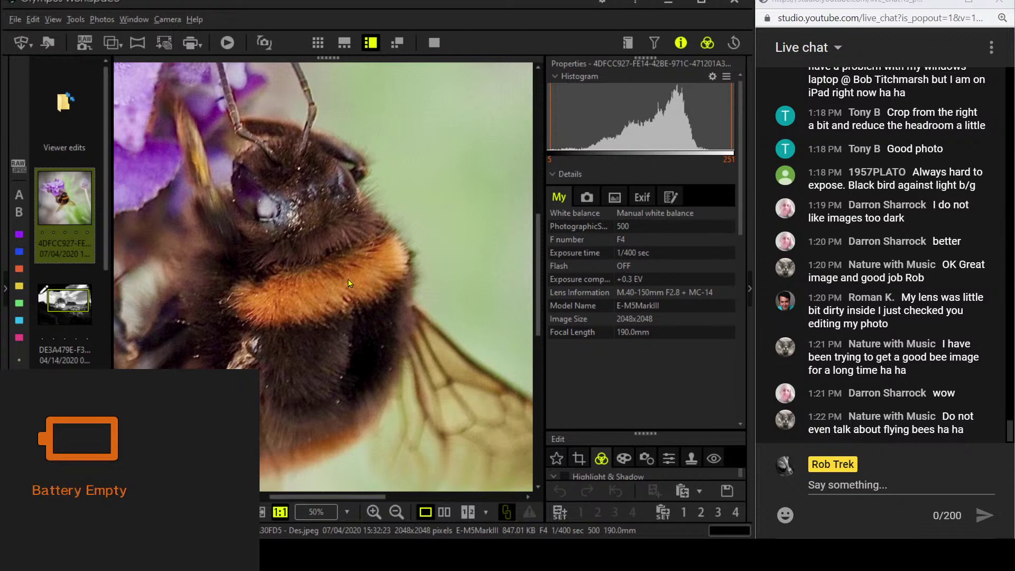
left_click(347, 306)
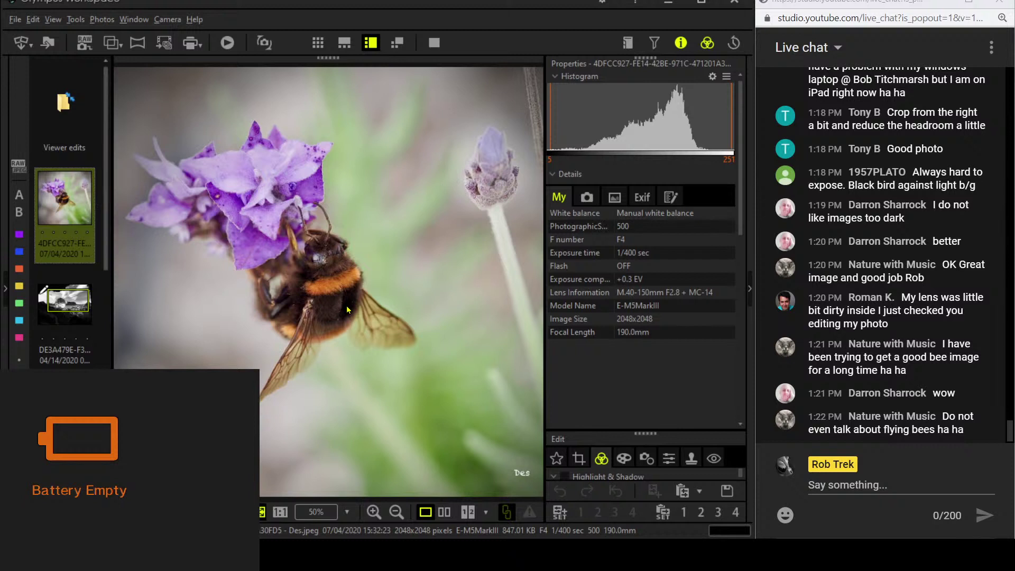
Hide the Info panel and switch on the RGB tone curve with a shadow-dipping point.
left_click(681, 43)
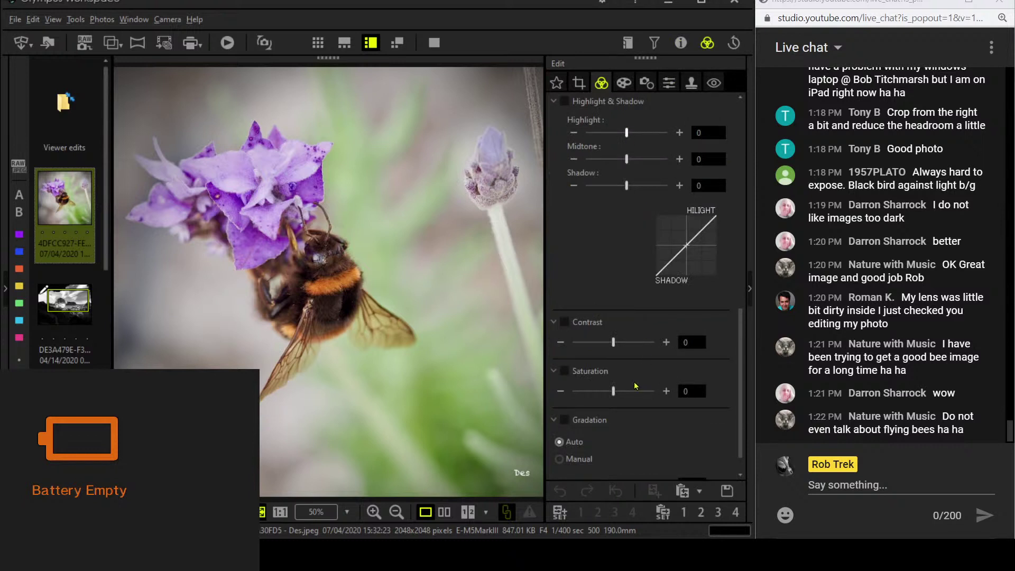
scroll(654, 308, "up", 5)
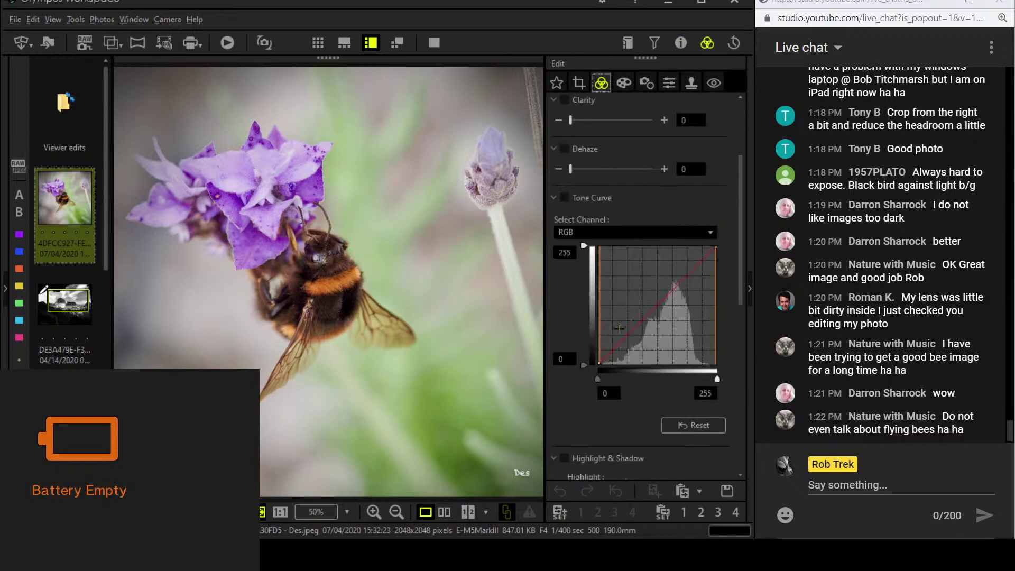
left_click(650, 314)
left_click_drag(640, 333, 620, 349)
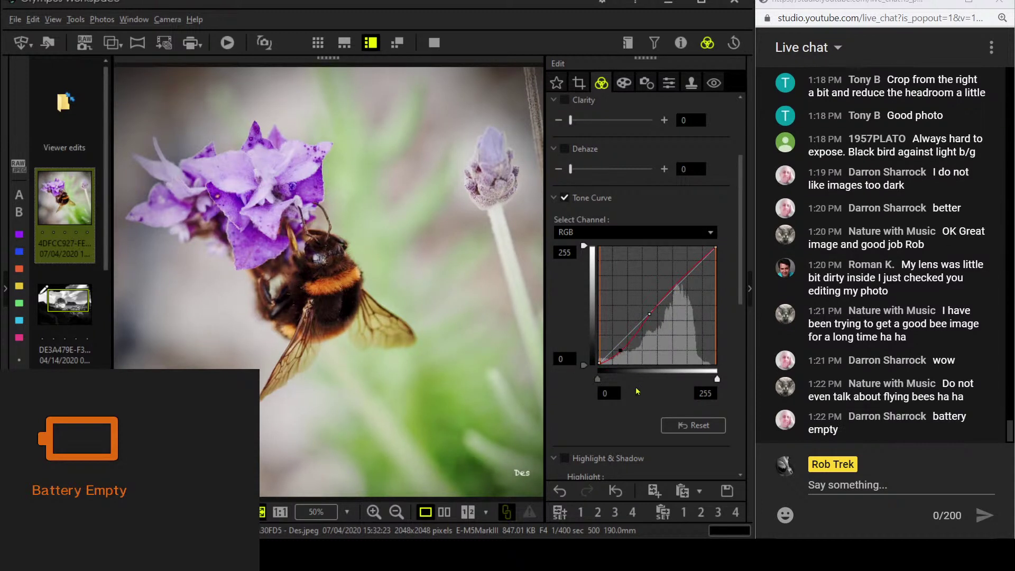
scroll(637, 393, "down", 3)
scroll(637, 393, "down", 5)
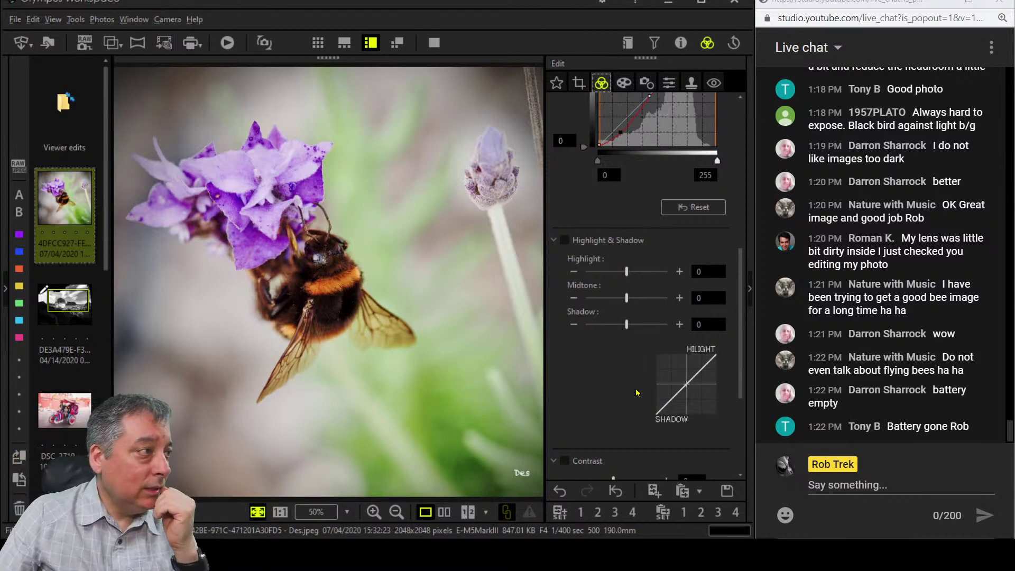
scroll(640, 402, "up", 5)
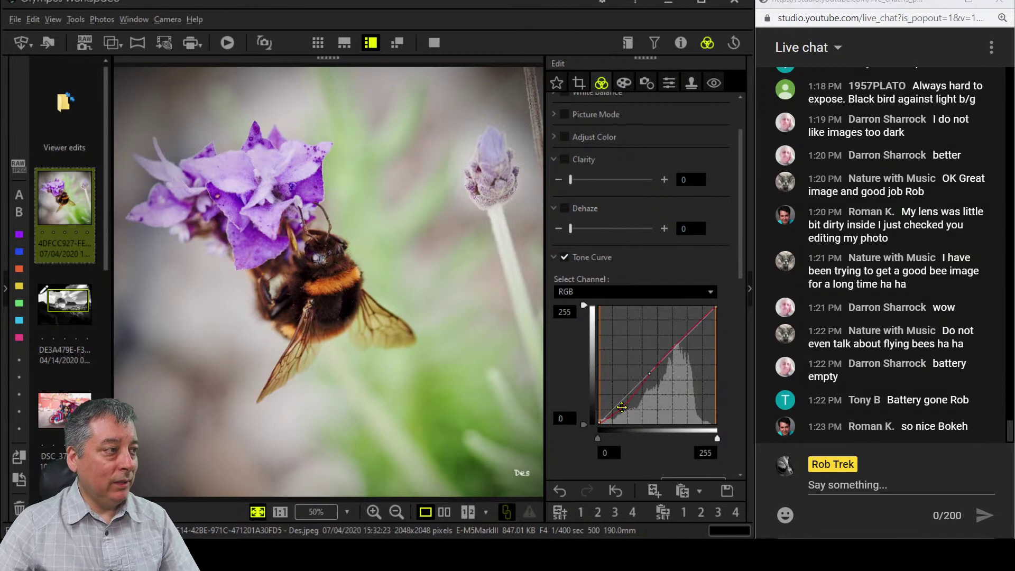
View the bee at full size and switch off the plain Sharpness adjustment.
left_click(670, 83)
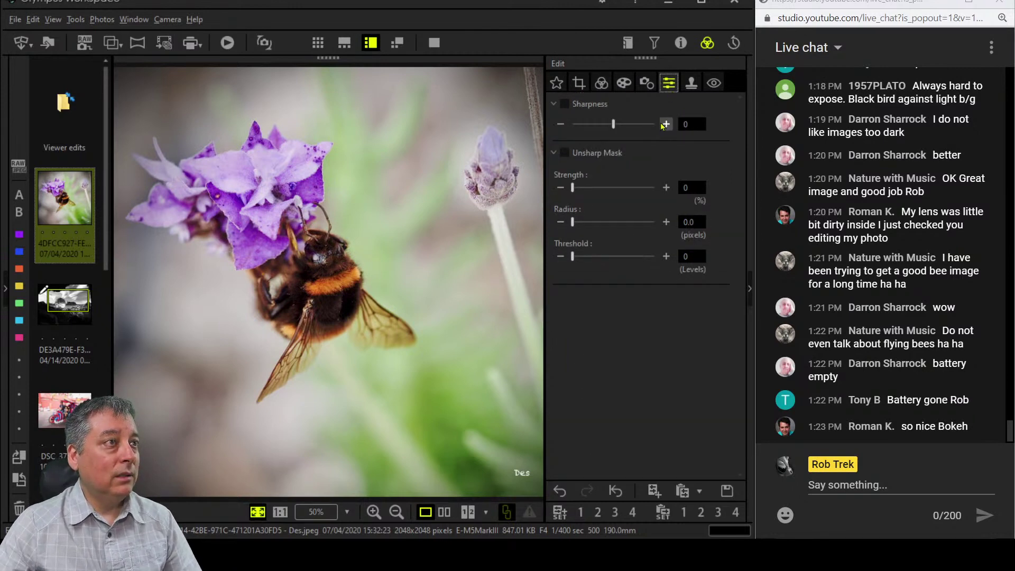
left_click(328, 254)
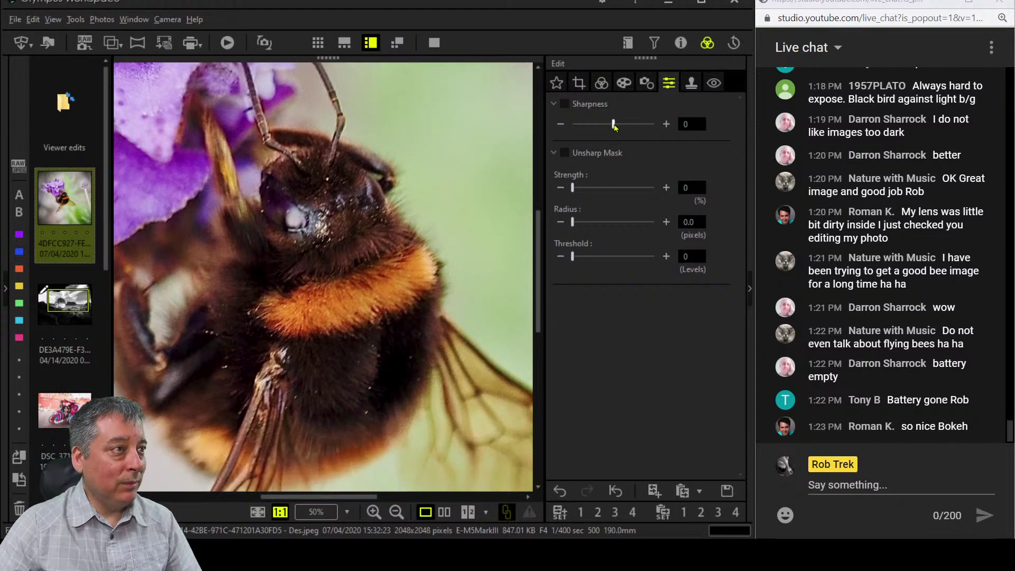
left_click_drag(614, 125, 673, 126)
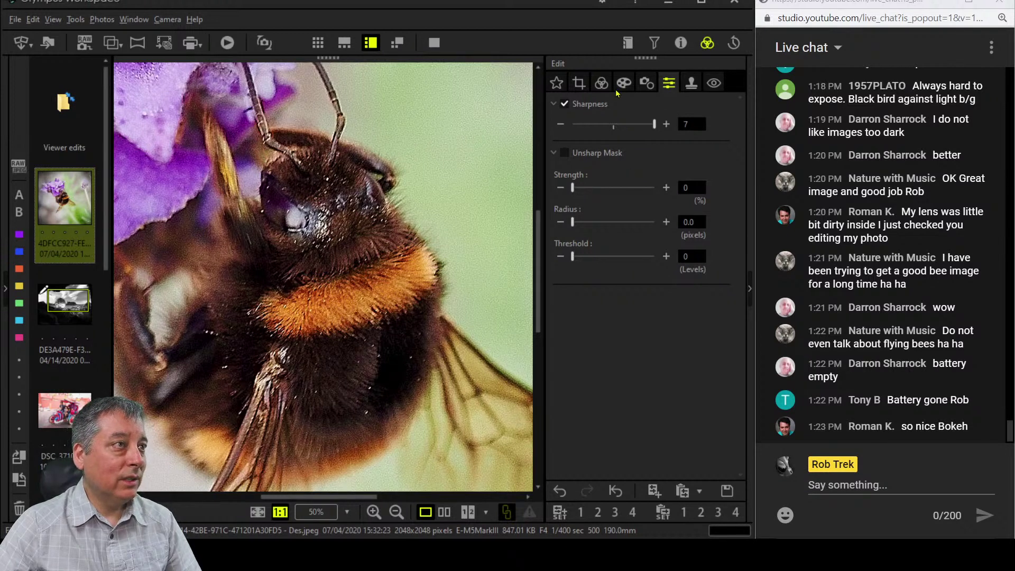
left_click(646, 83)
left_click(668, 85)
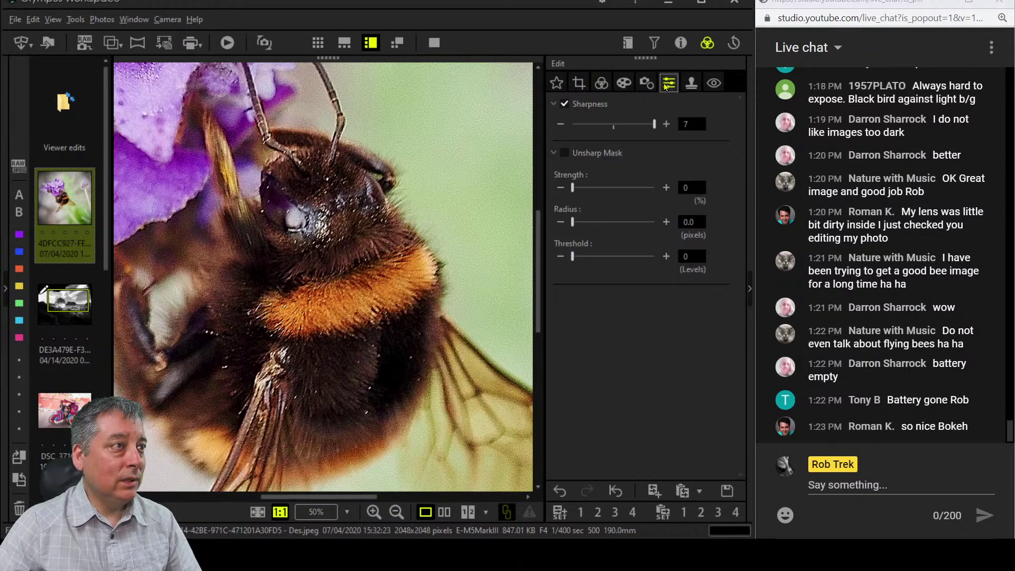
left_click(554, 153)
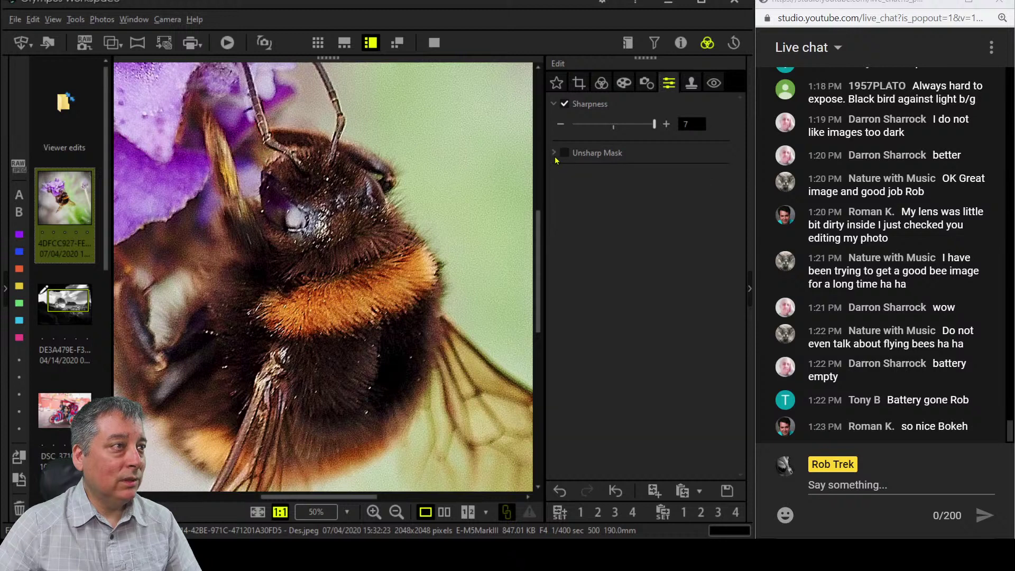
left_click(555, 105)
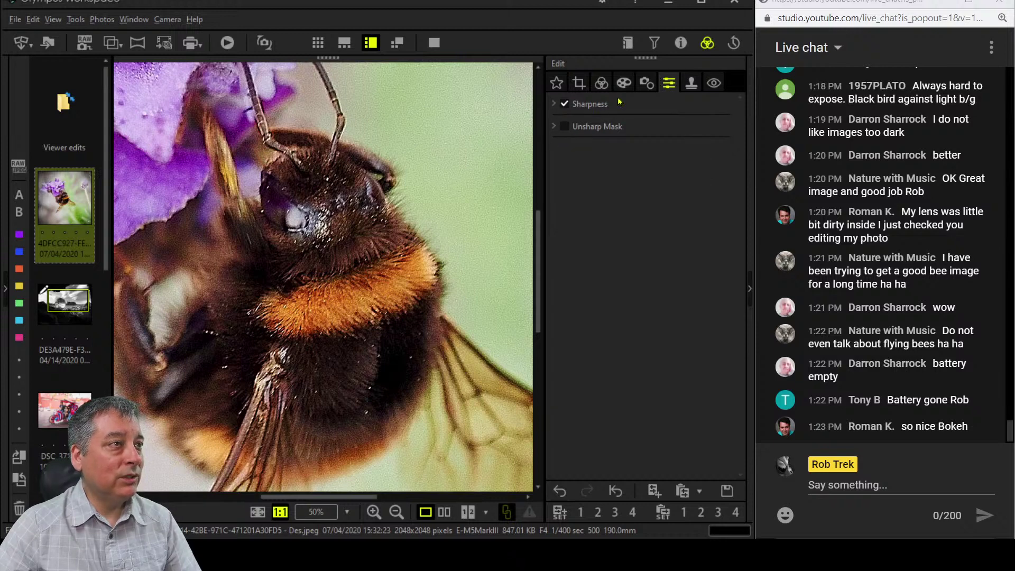
left_click(555, 105)
left_click(564, 105)
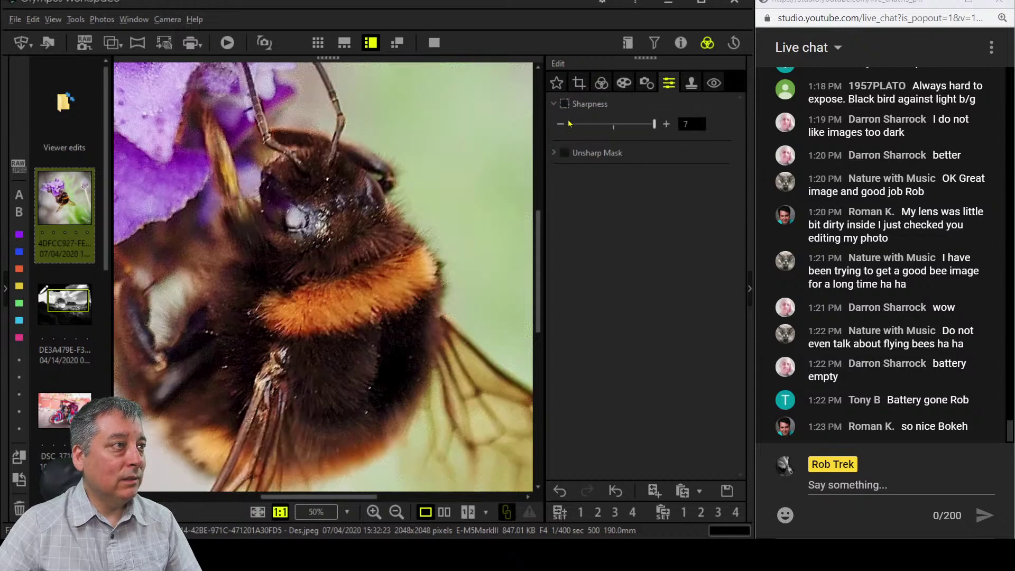
left_click(555, 153)
Enable Unsharp Mask at Strength 274, with Radius 1.0 and Threshold around 21.
left_click_drag(574, 188, 617, 188)
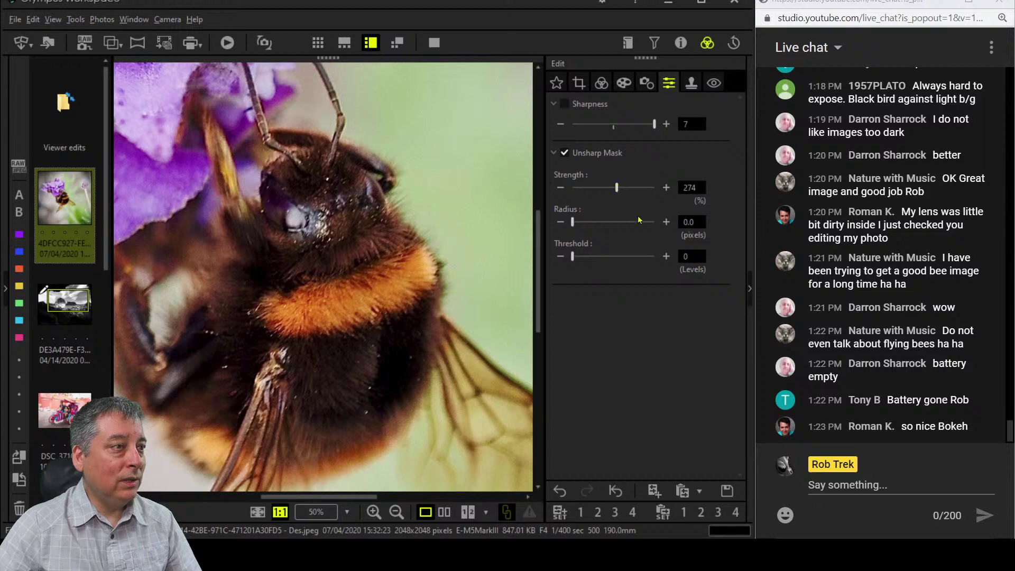
left_click(666, 222)
left_click(666, 222)
left_click(666, 222)
left_click(666, 222)
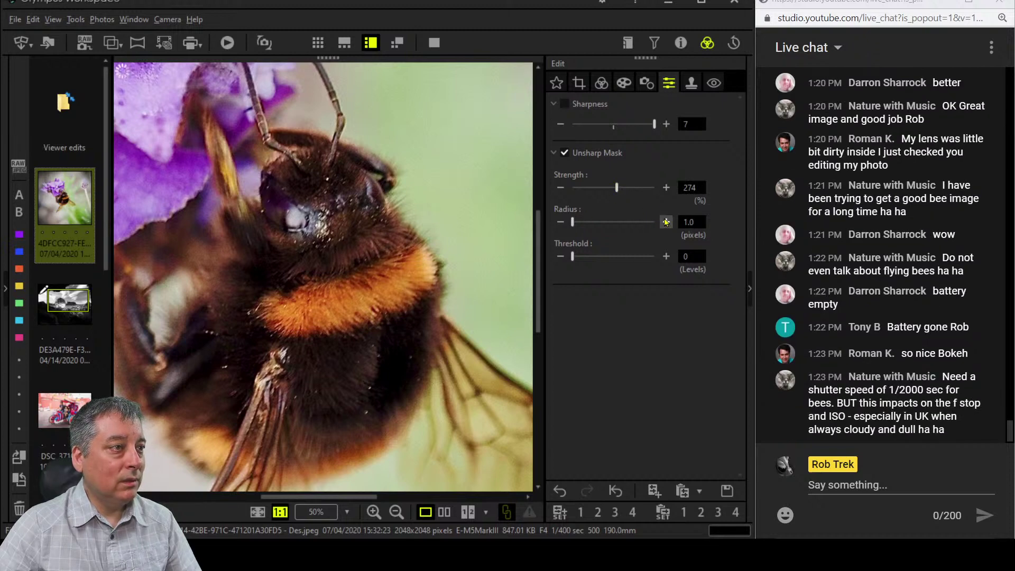
left_click_drag(573, 256, 590, 262)
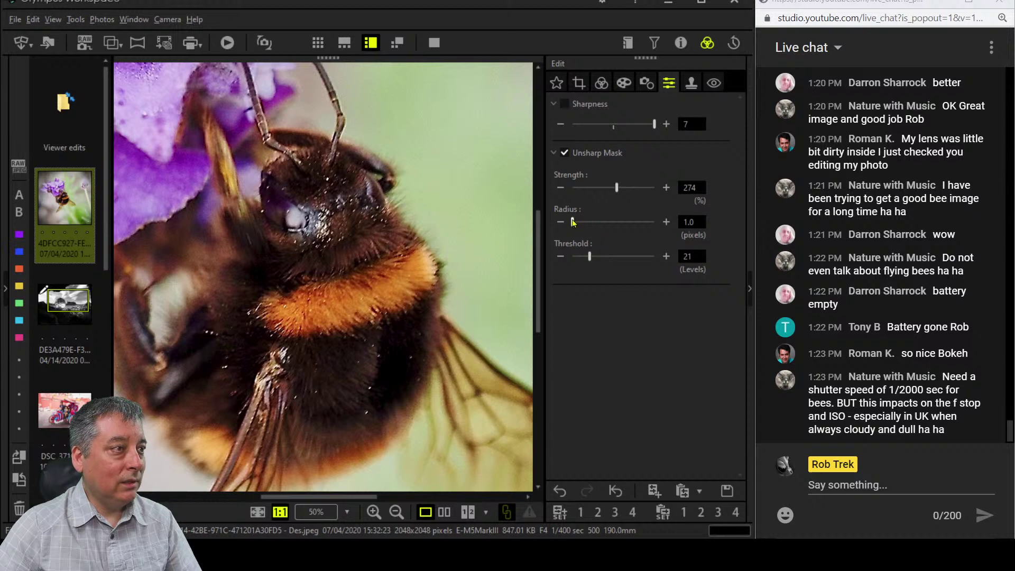
Fine-tune the Unsharp Mask to Radius 1.3 and Threshold 17.
left_click(667, 223)
left_click(666, 222)
left_click(666, 222)
left_click(666, 222)
left_click(666, 223)
left_click(666, 222)
left_click(666, 222)
left_click(560, 223)
left_click(561, 222)
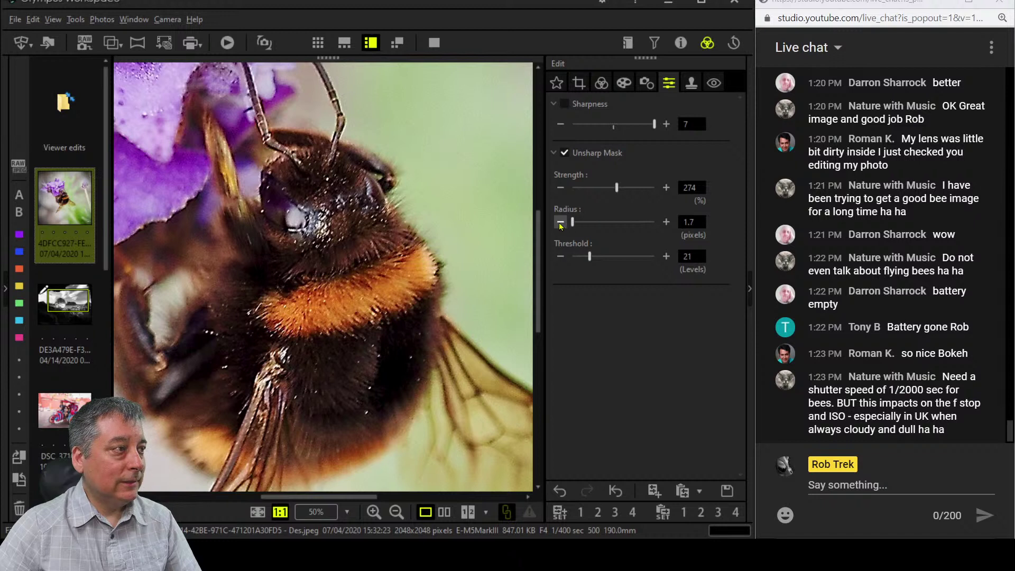
left_click(560, 222)
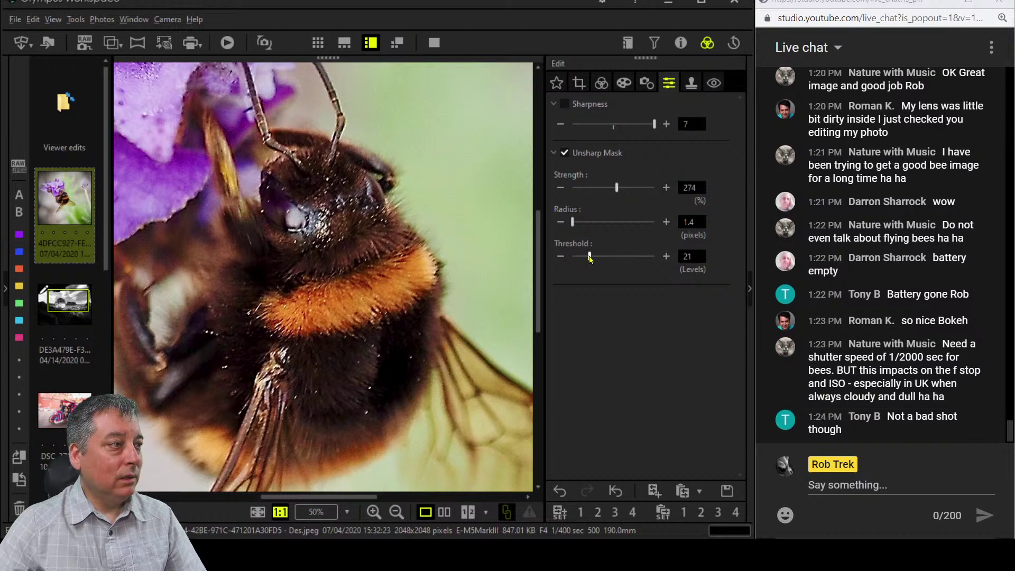
left_click_drag(590, 258, 586, 259)
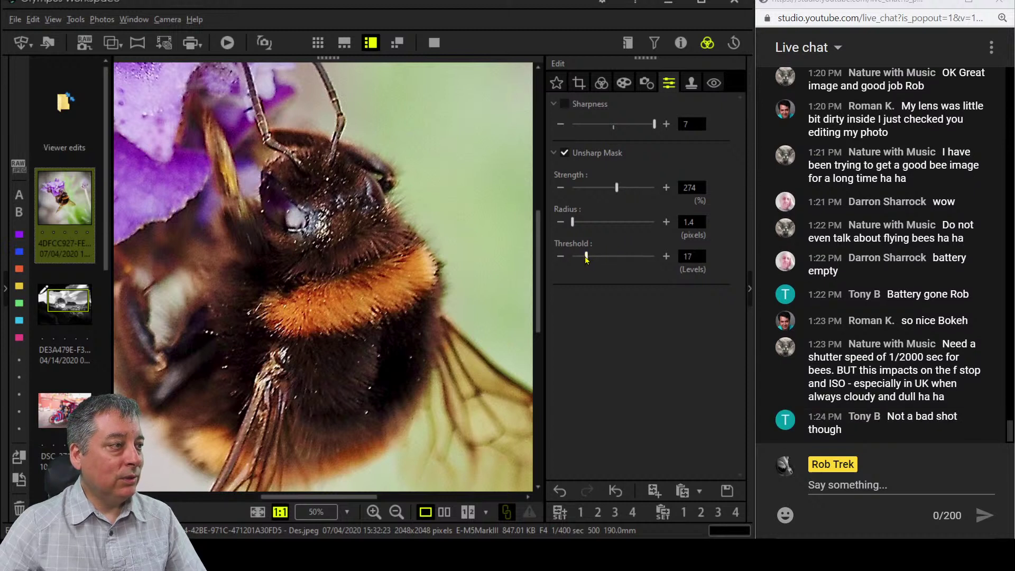
left_click(560, 222)
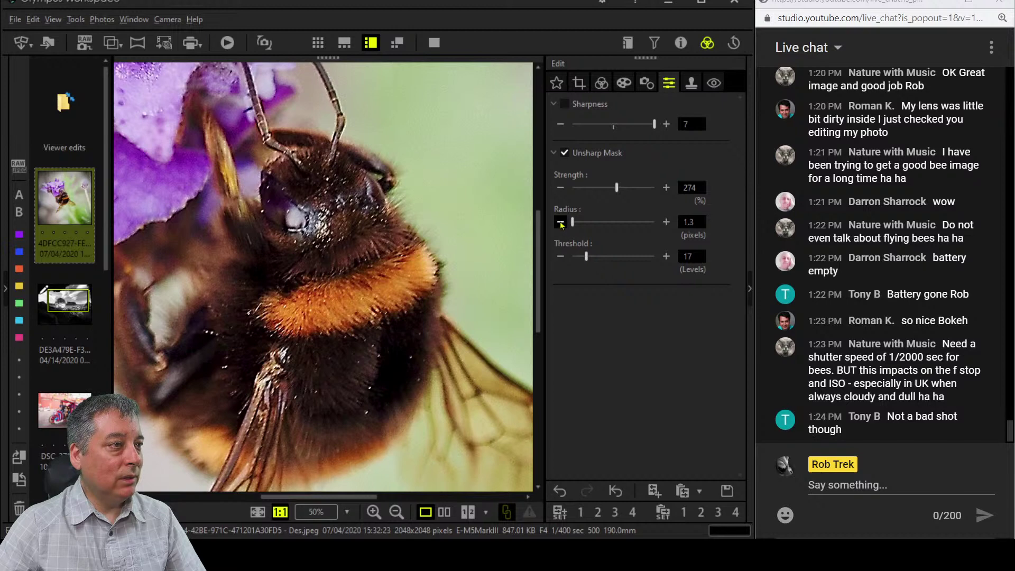
left_click(601, 83)
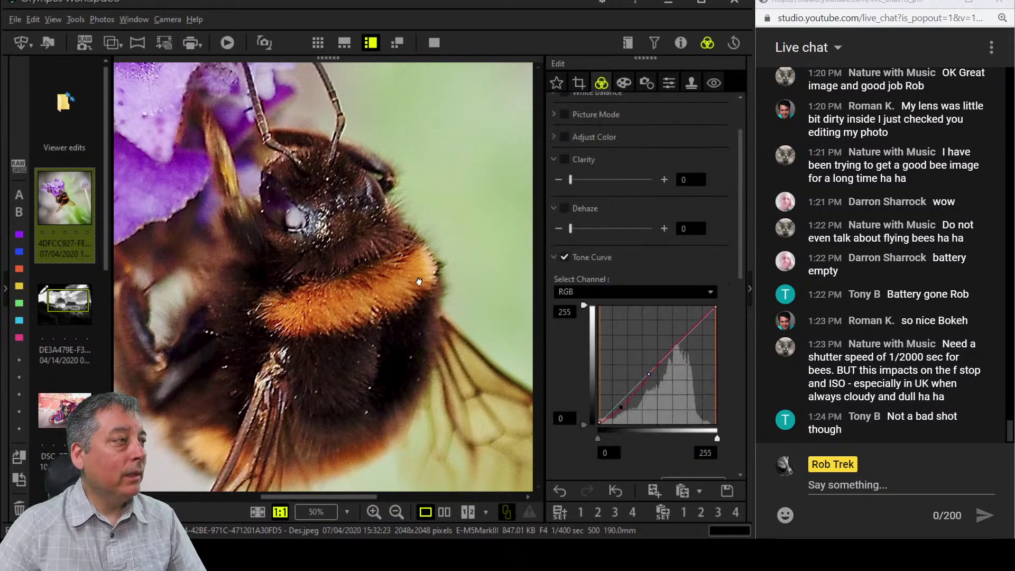
Fit the photo in view and darken colour wheel points 9 and 6 (blue to -4) in Luminance.
left_click(432, 337)
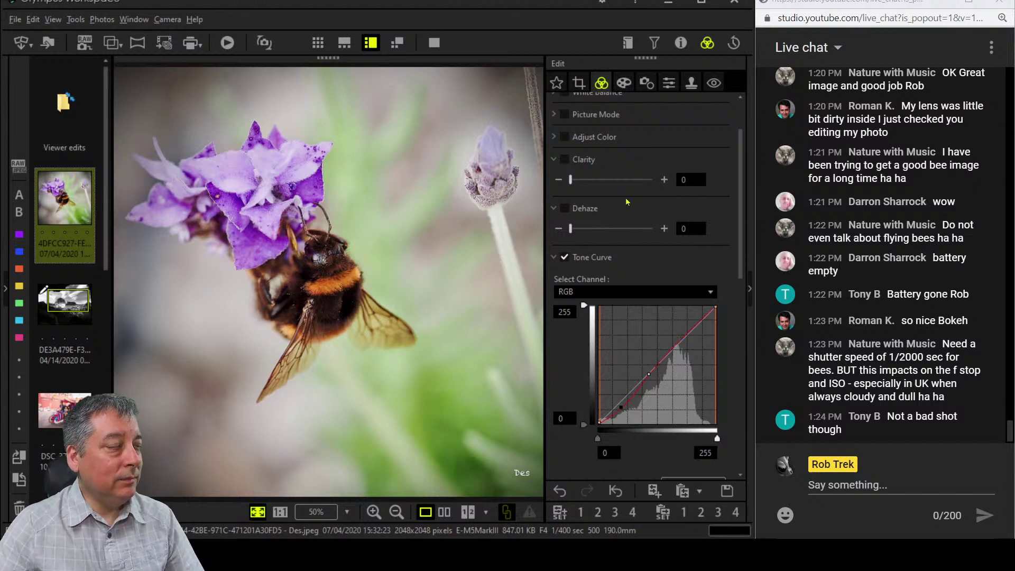
scroll(658, 418, "down", 6)
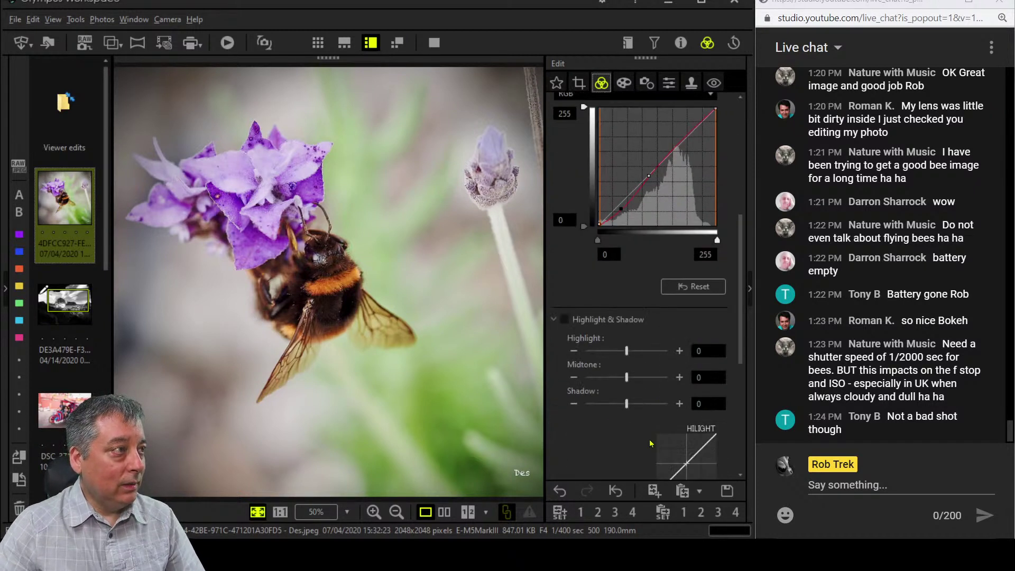
scroll(649, 439, "up", 6)
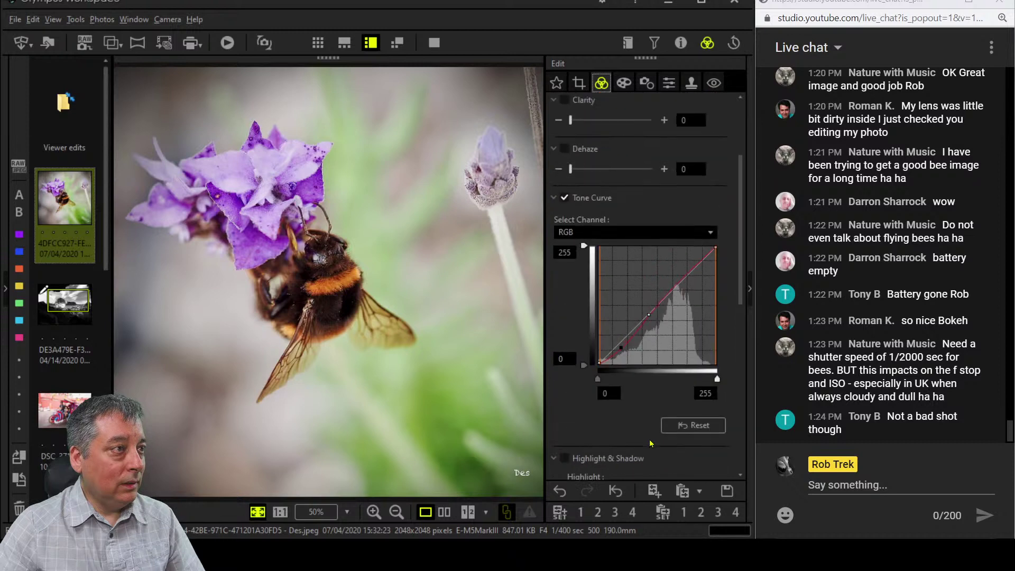
left_click(554, 201)
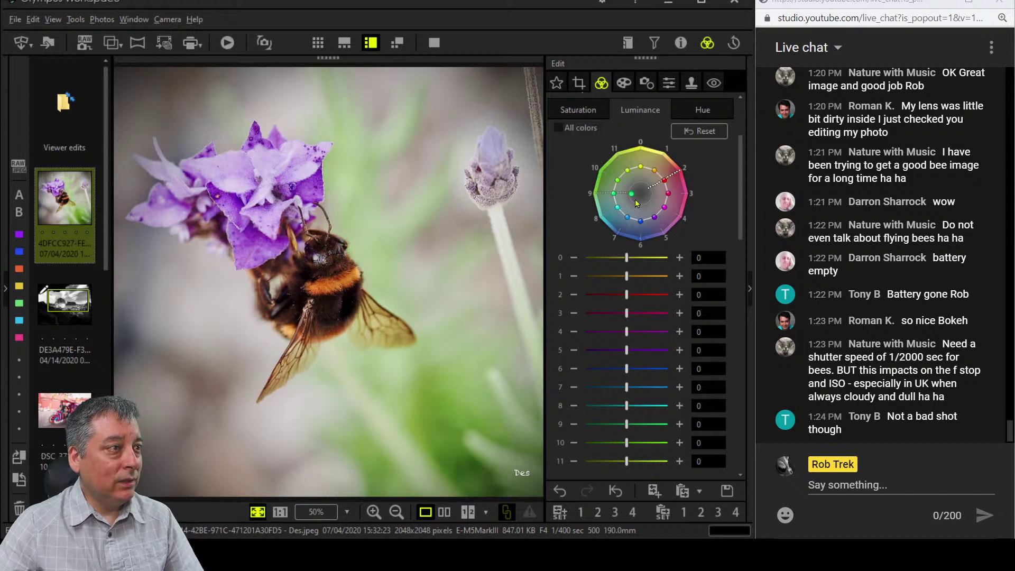
left_click_drag(614, 194, 644, 227)
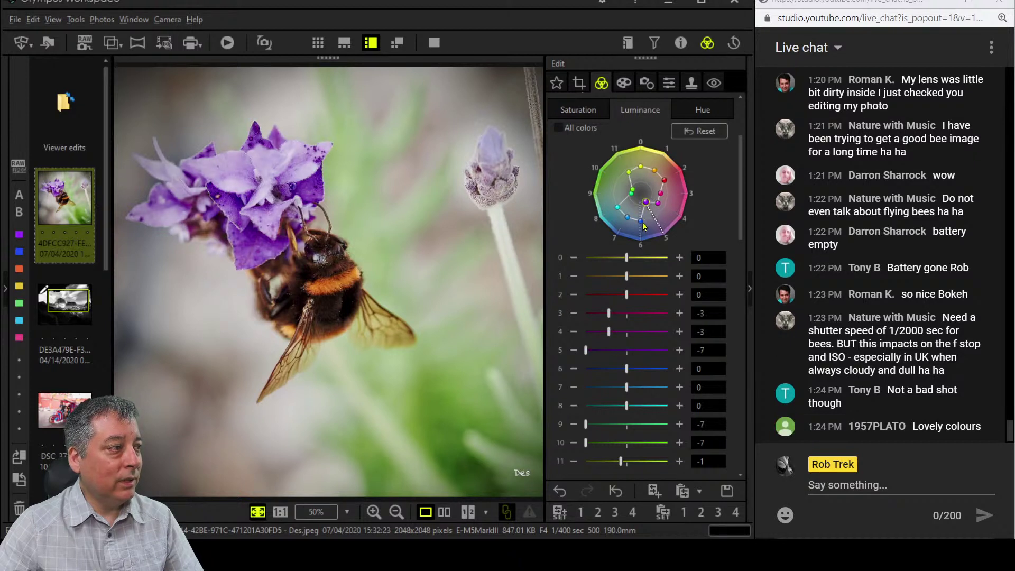
left_click(641, 219)
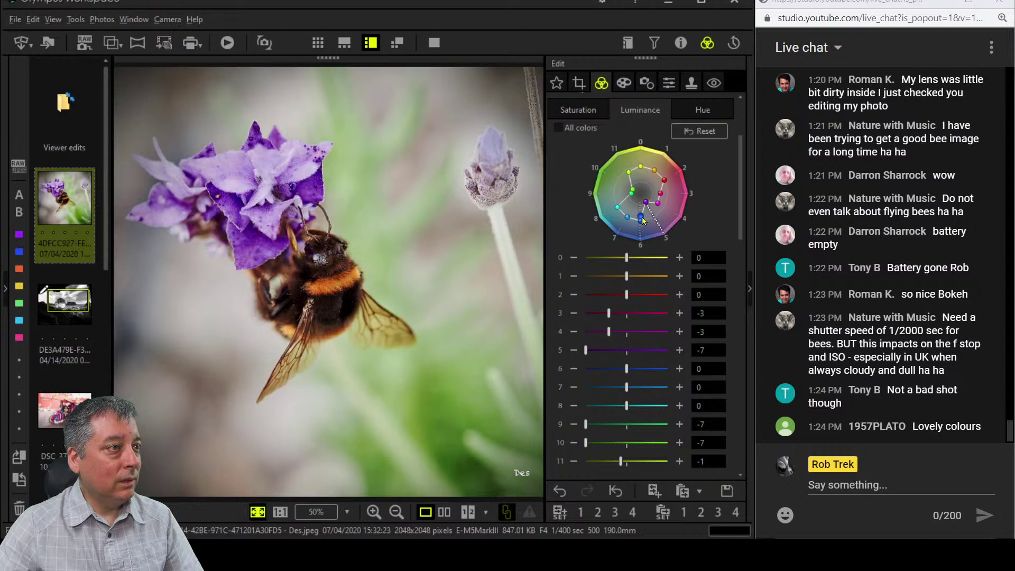
left_click_drag(642, 217, 641, 211)
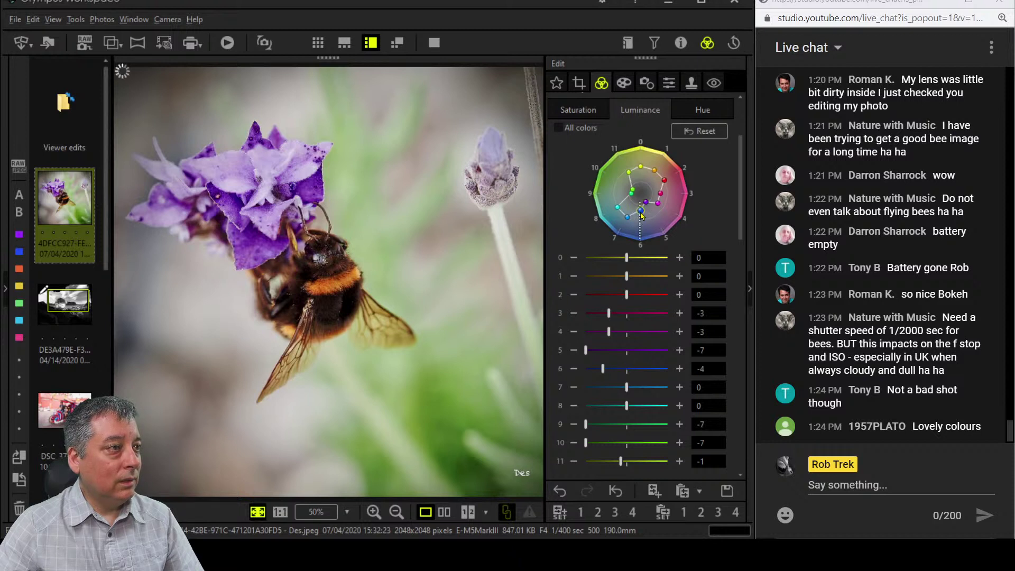
Boost saturation of the yellow, red and purple colour points, settling purple at 4.
left_click(582, 112)
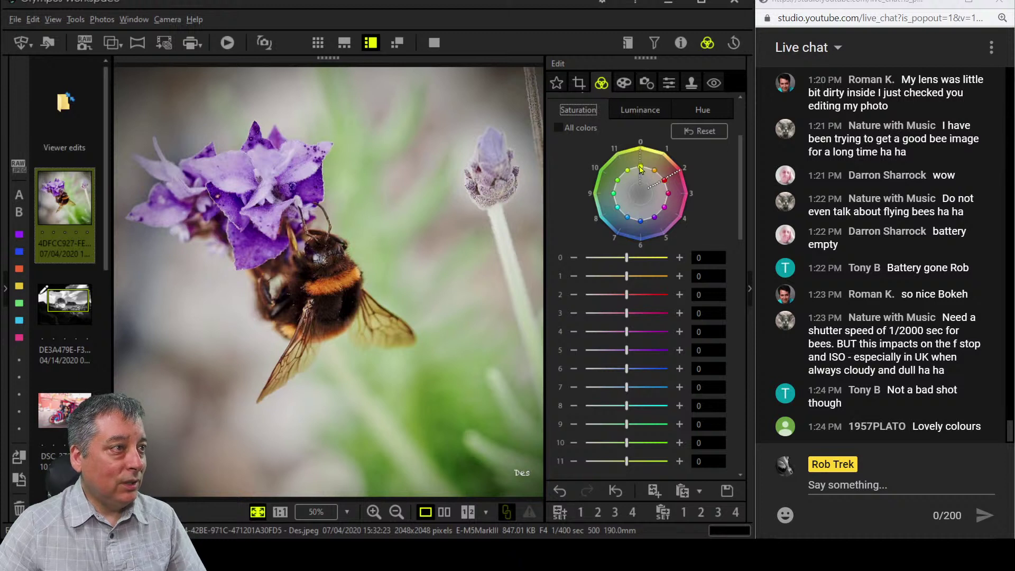
left_click(640, 167)
left_click_drag(641, 168, 640, 152)
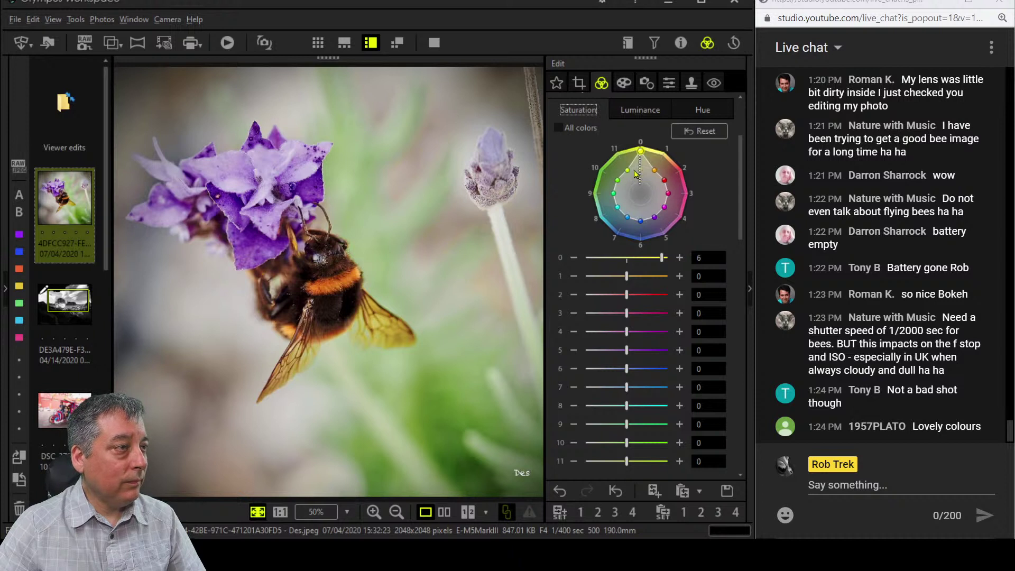
left_click_drag(639, 154, 656, 170)
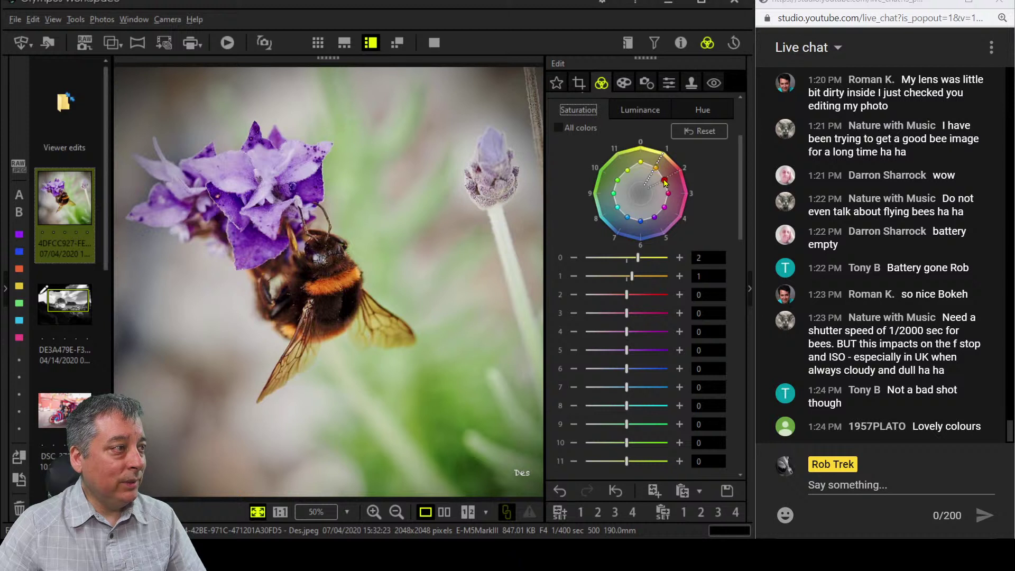
left_click_drag(665, 183, 687, 193)
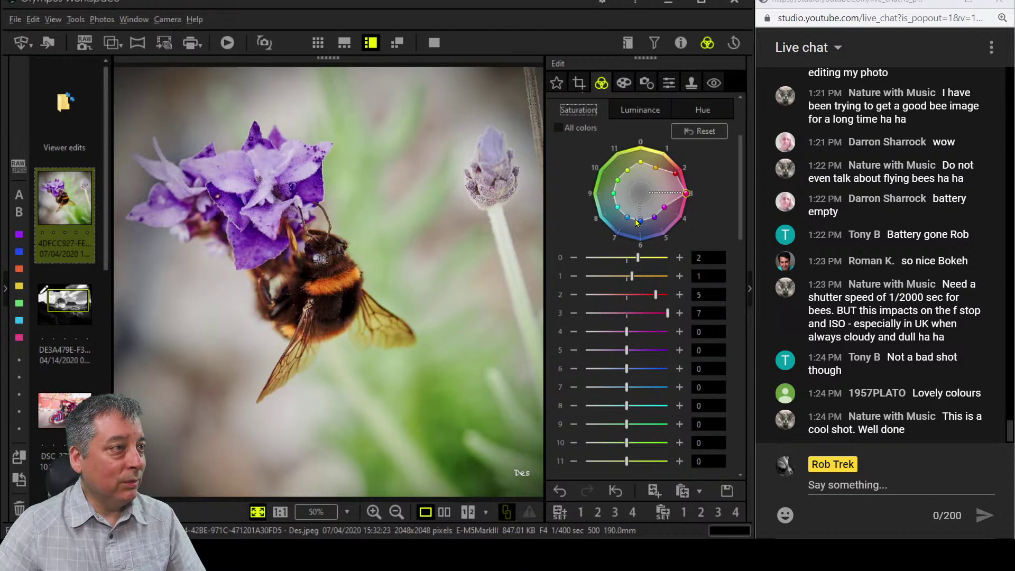
left_click_drag(655, 217, 664, 233)
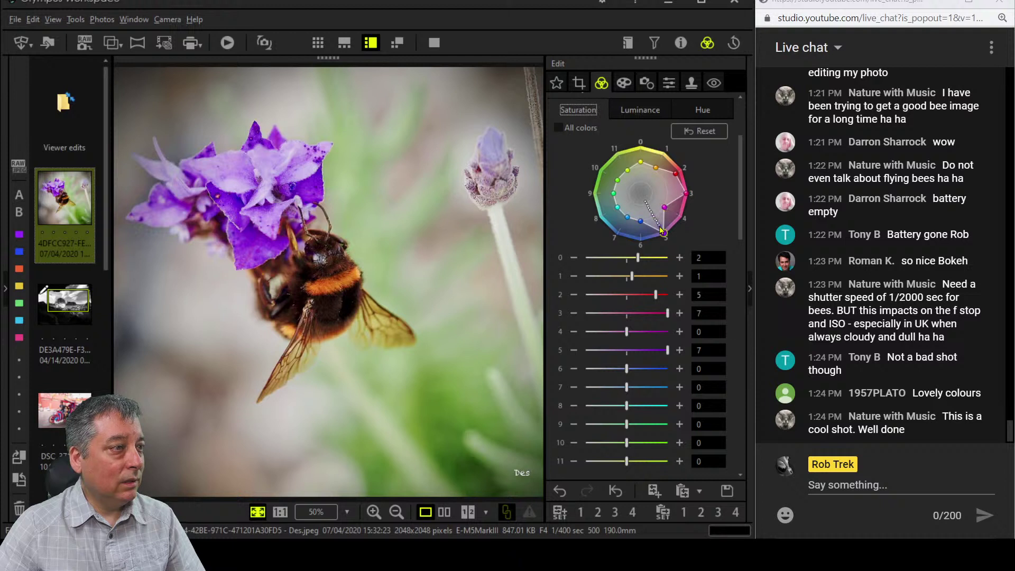
left_click_drag(661, 229, 660, 225)
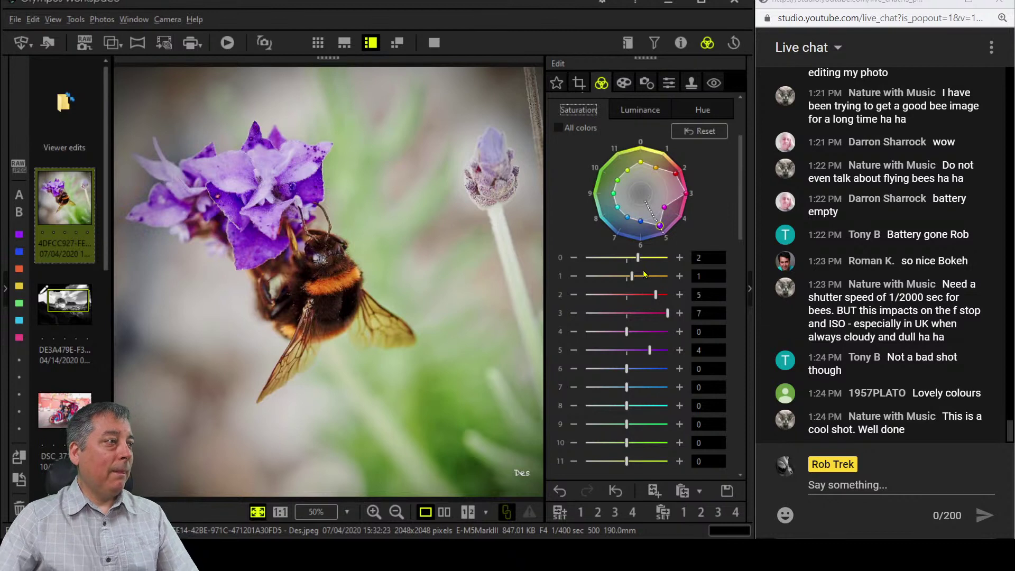
scroll(697, 380, "down", 1)
Drop overall Saturation to -6, then set Adjust Vignetting to -6 in the Art Filter panel.
scroll(696, 377, "down", 12)
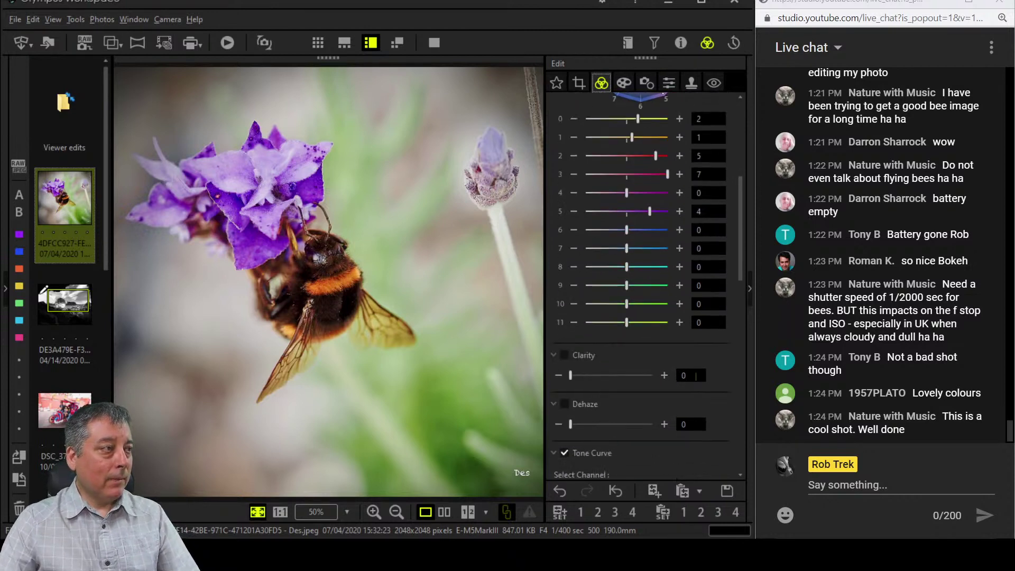
scroll(696, 377, "down", 3)
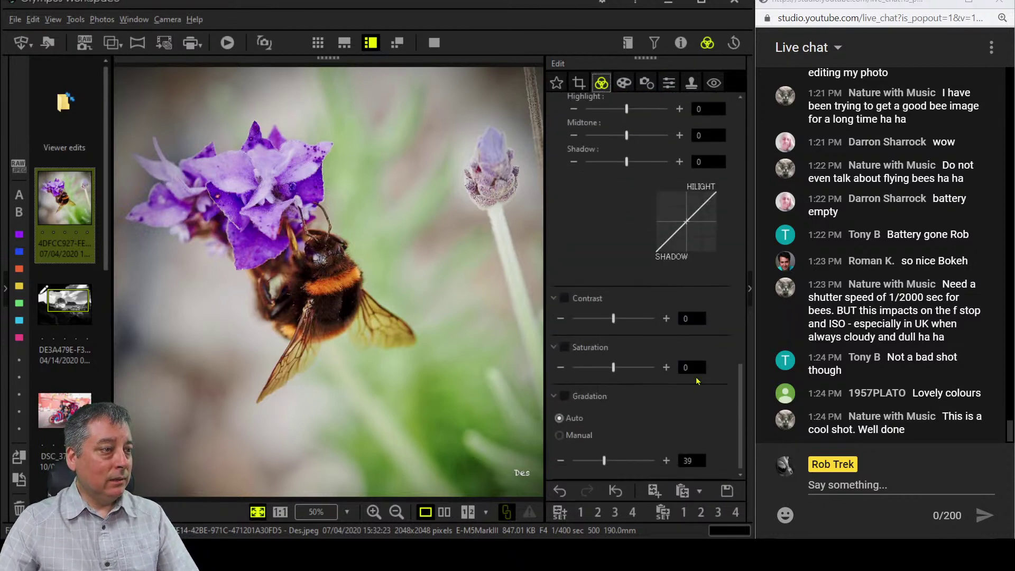
left_click(561, 367)
left_click(561, 367)
left_click(561, 367)
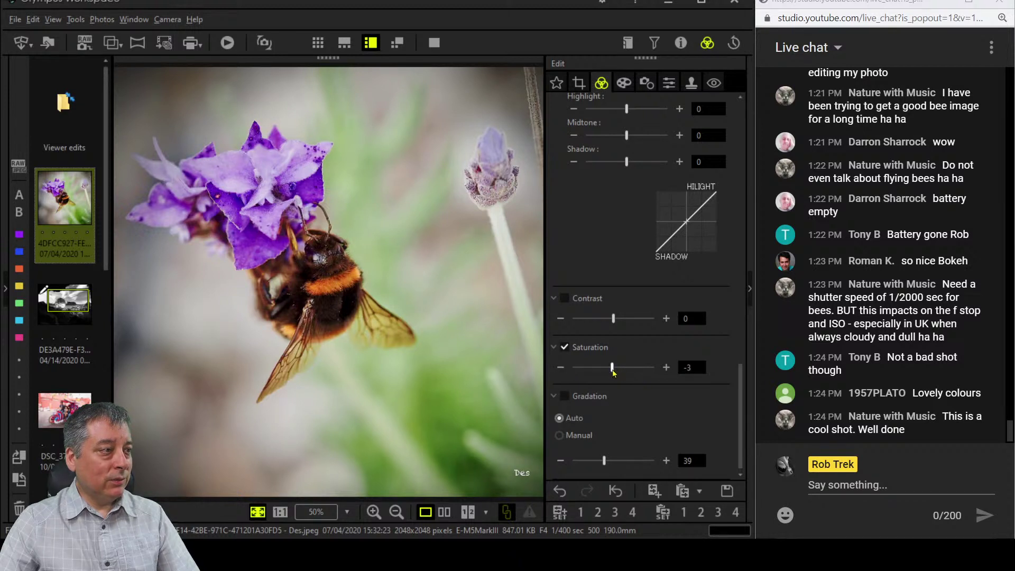
left_click_drag(612, 371, 612, 372)
left_click(627, 83)
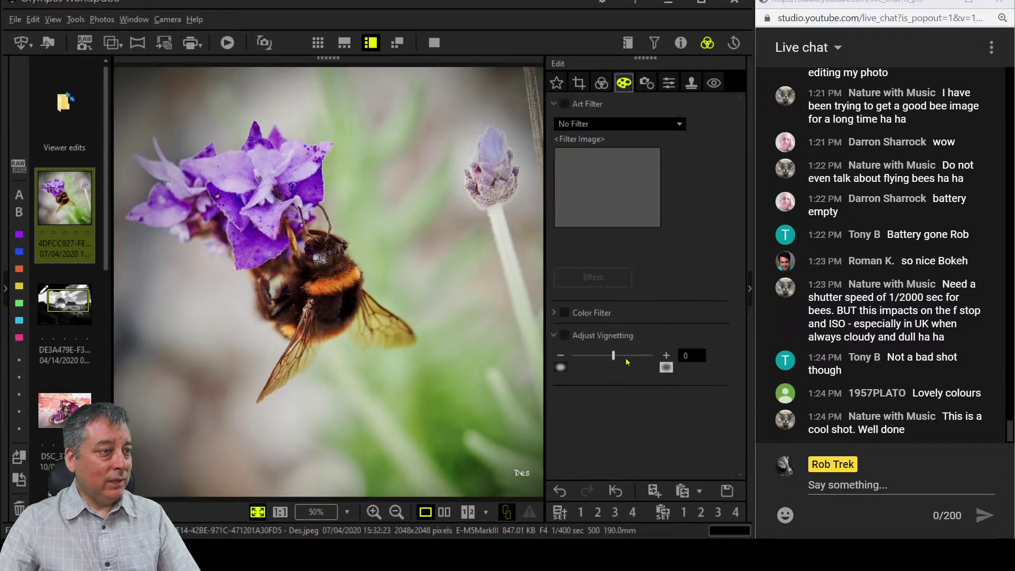
left_click_drag(613, 356, 605, 358)
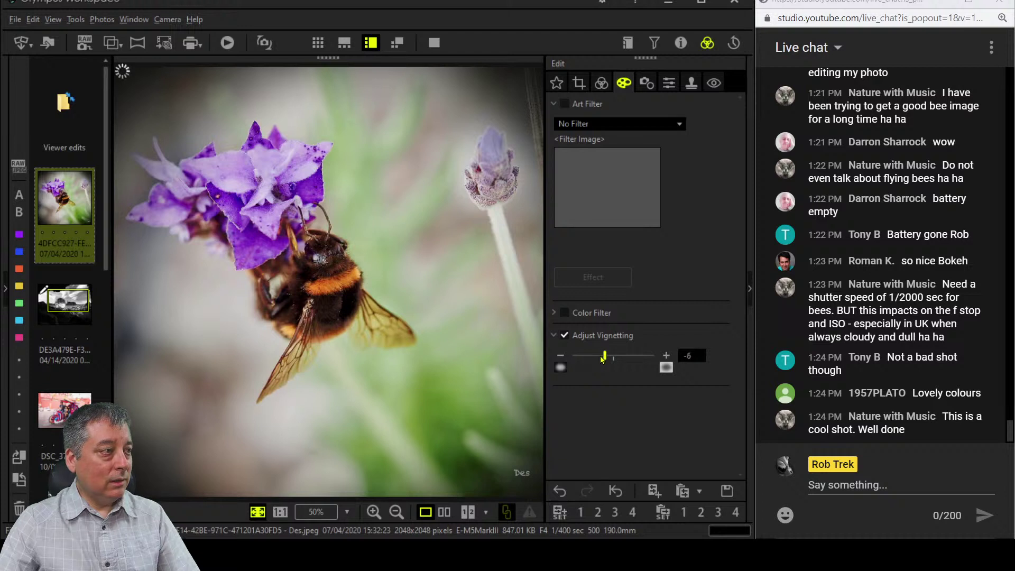
Crop the bee photo to a 1:1 square of 1660 × 1660 px, excluding the lavender bud.
left_click(579, 82)
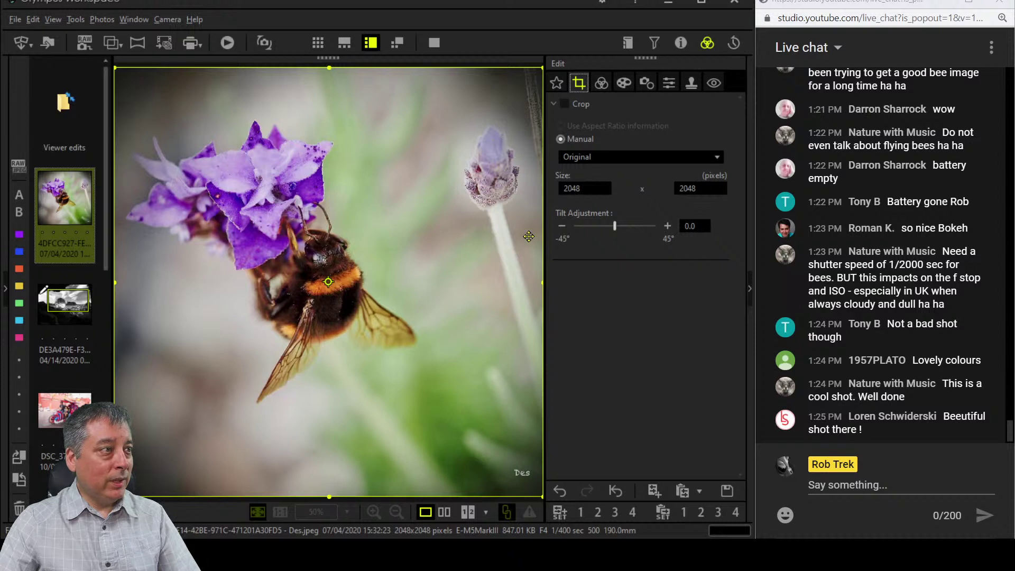
left_click(598, 157)
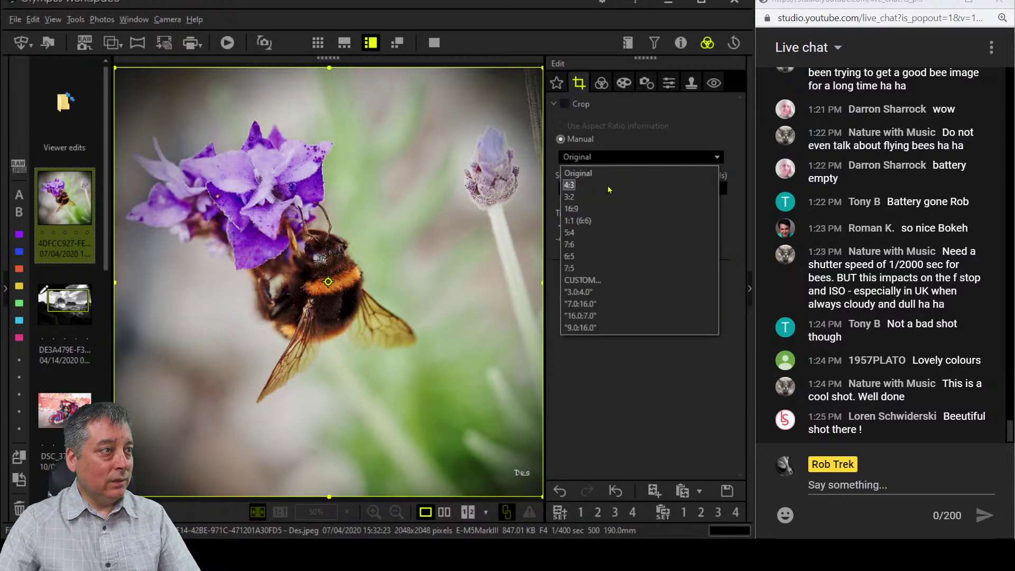
left_click(603, 221)
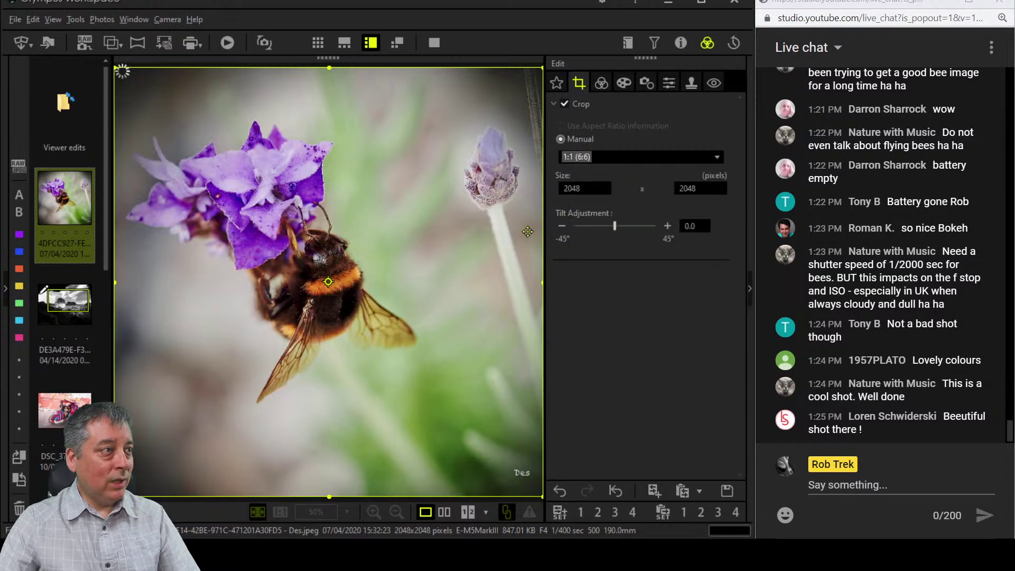
left_click_drag(539, 279, 464, 285)
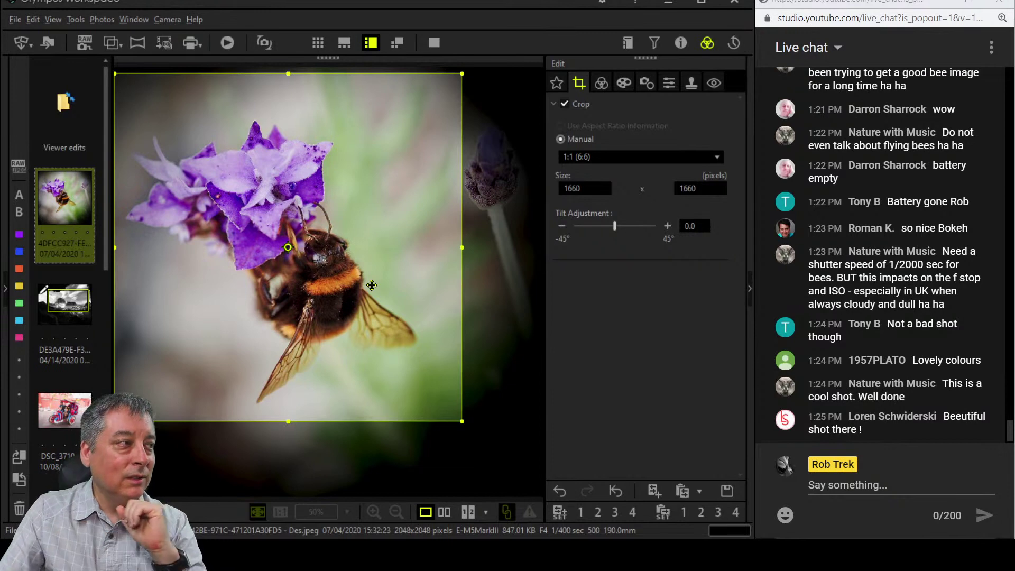
left_click_drag(372, 285, 369, 280)
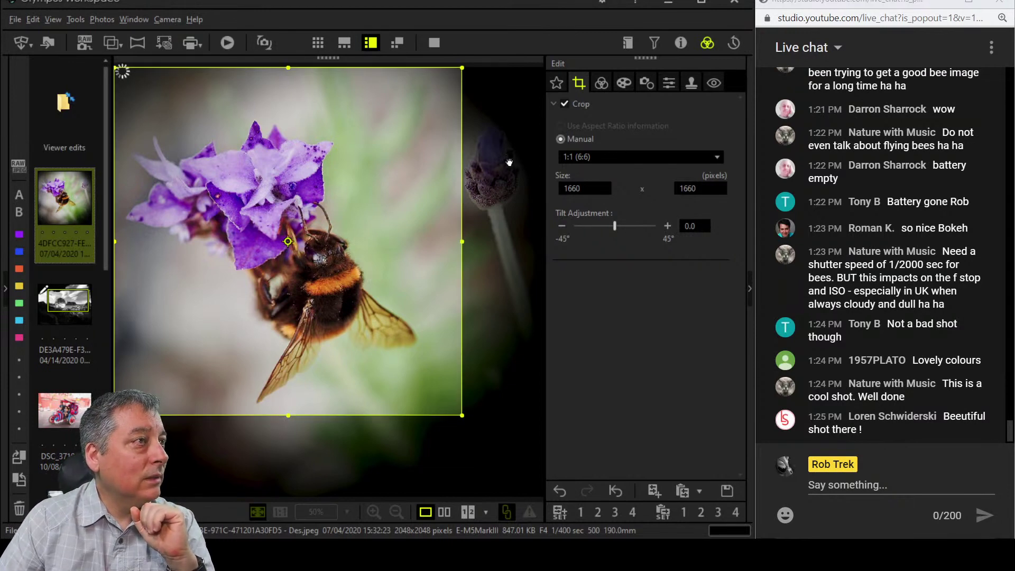
left_click(602, 83)
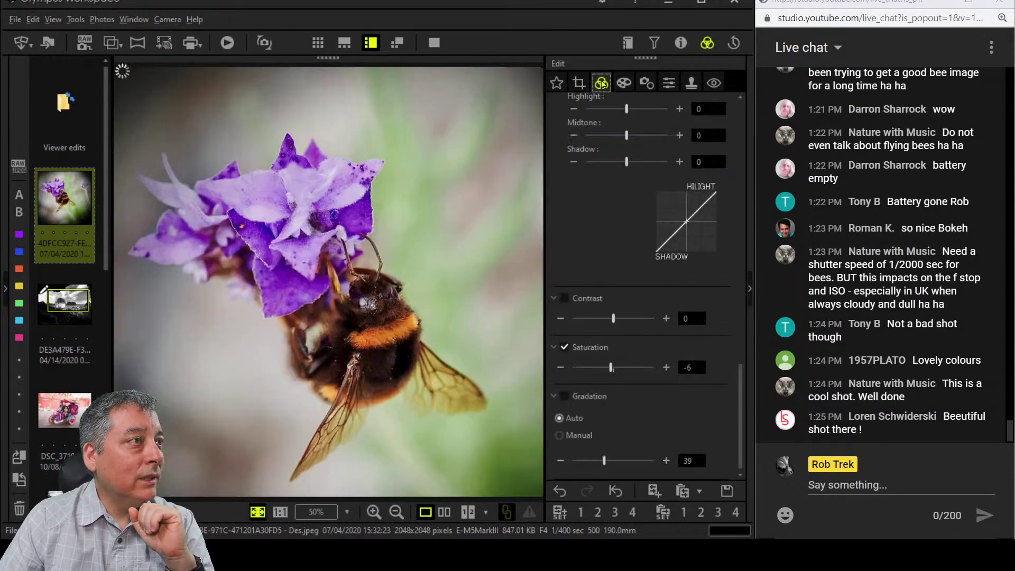
Show original and edited photos side by side and set Clarity to 23.
left_click(444, 512)
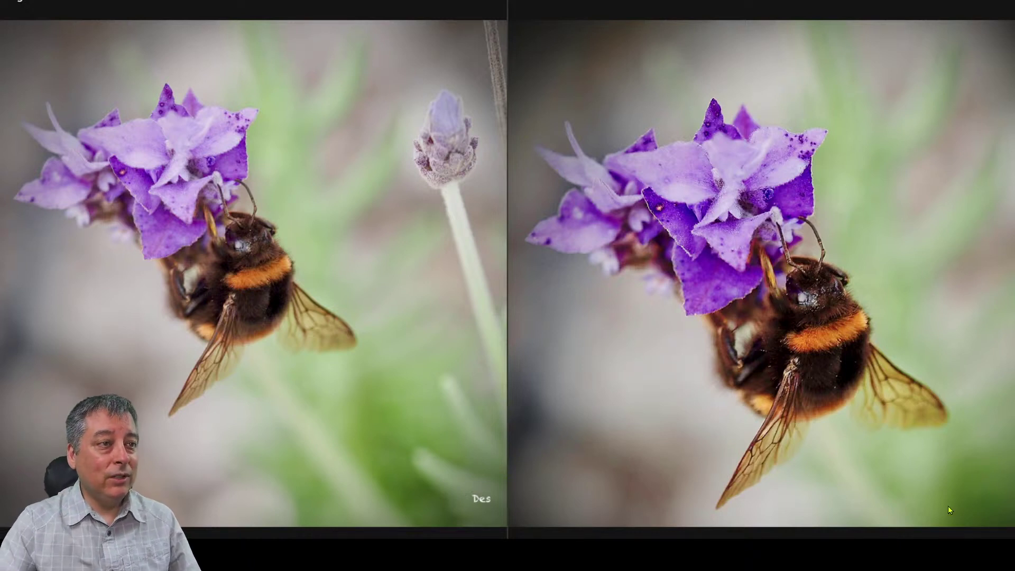
key("Escape")
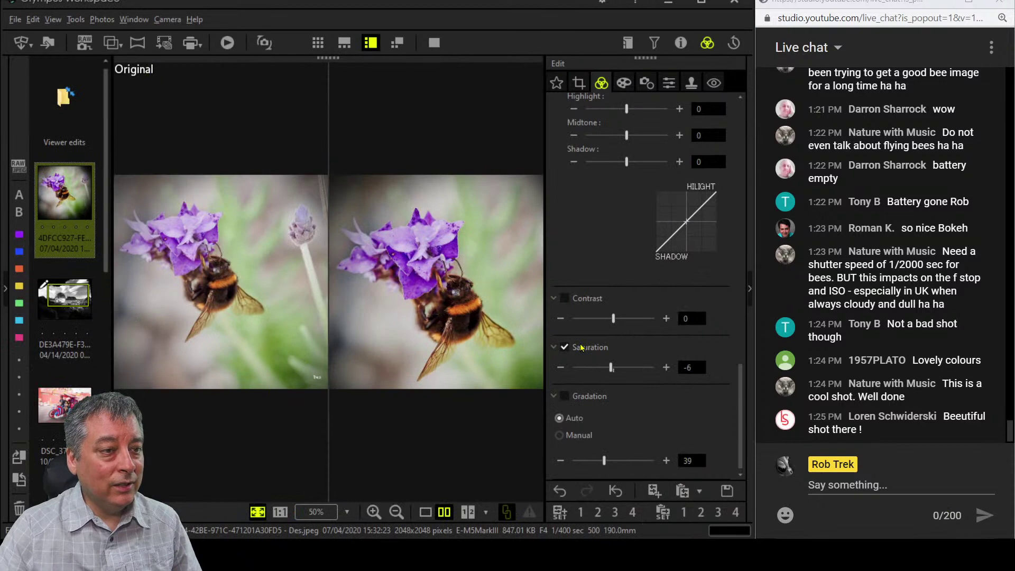
scroll(638, 402, "up", 9)
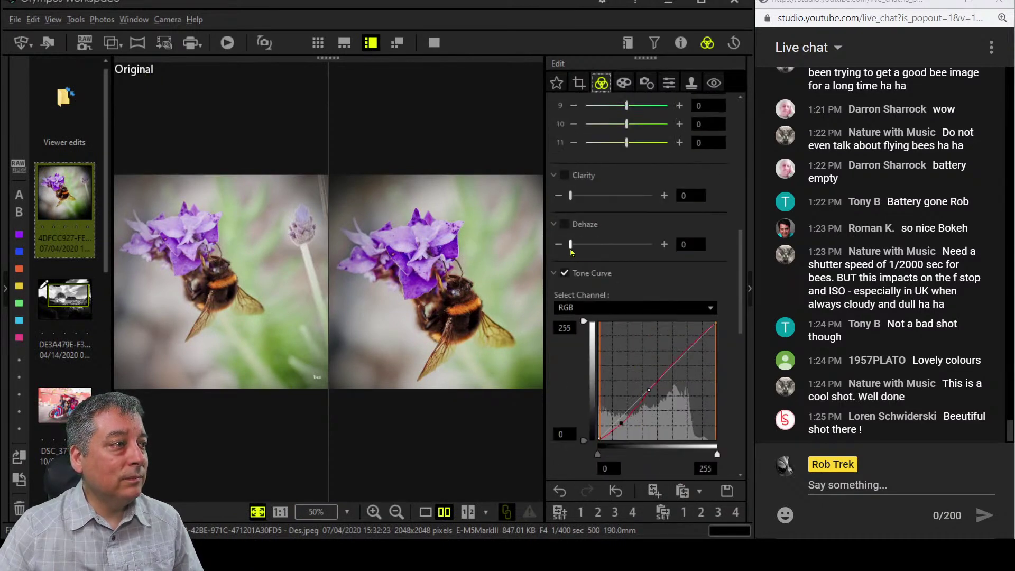
left_click_drag(572, 200, 589, 202)
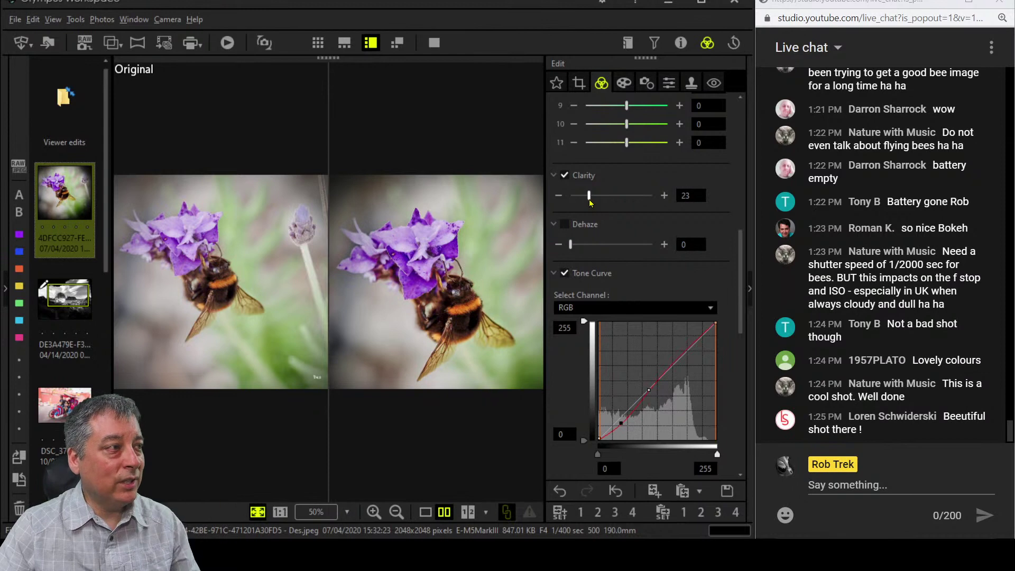
Check the side-by-side comparison full screen twice.
left_click(434, 42)
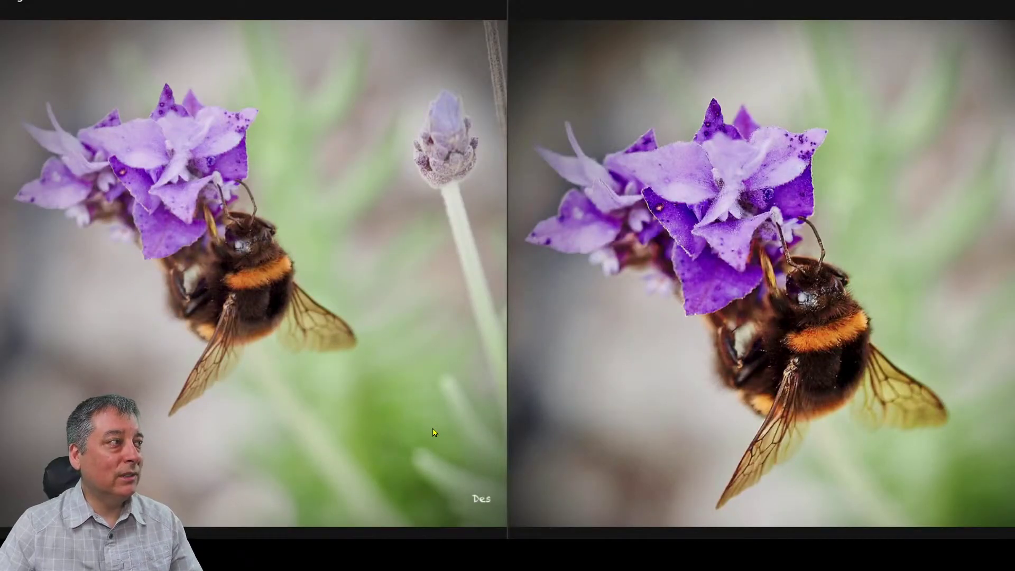
key("Escape")
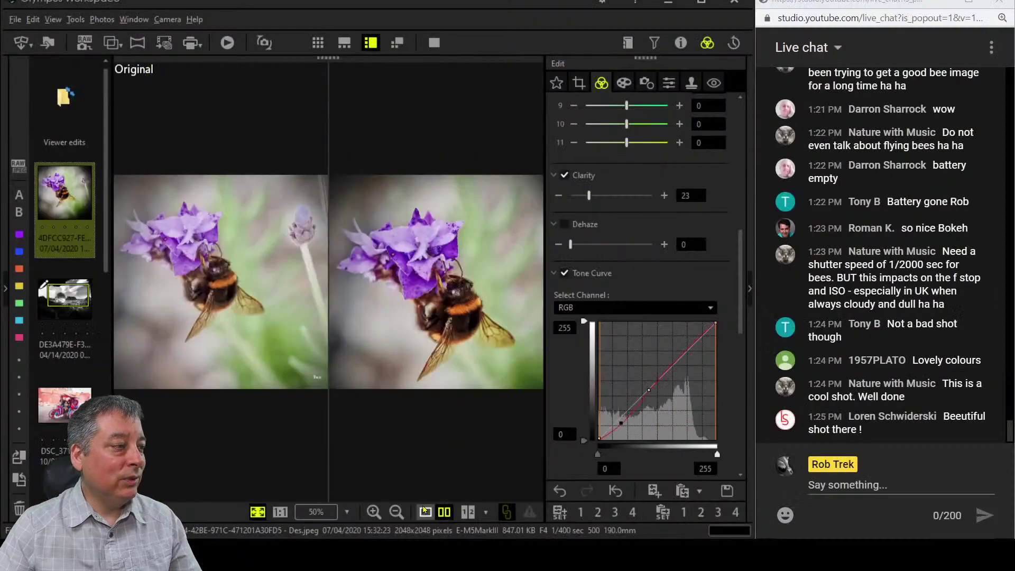
left_click(434, 42)
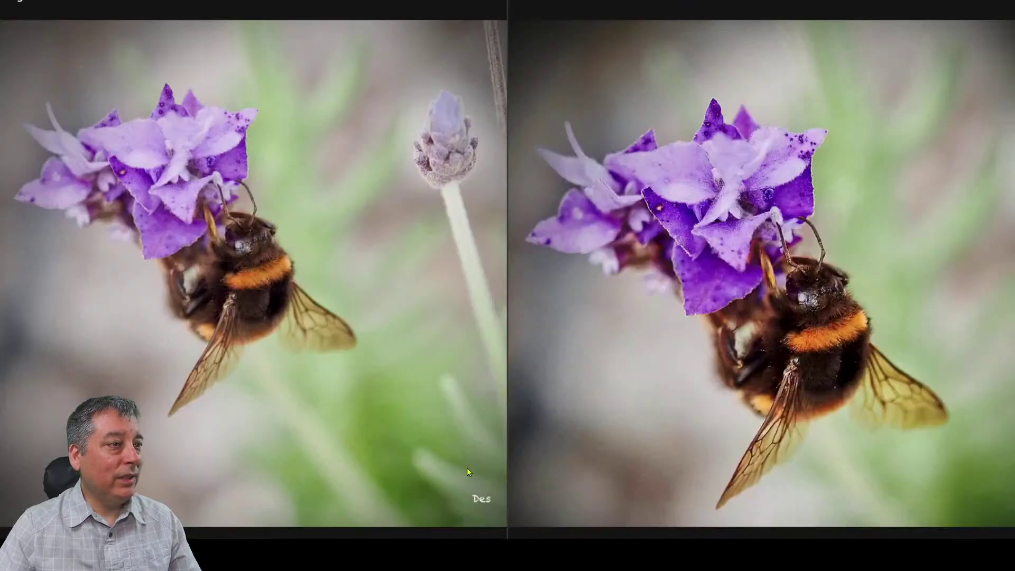
key("Escape")
Switch to single view and preview the edited bee photo full screen.
left_click(426, 512)
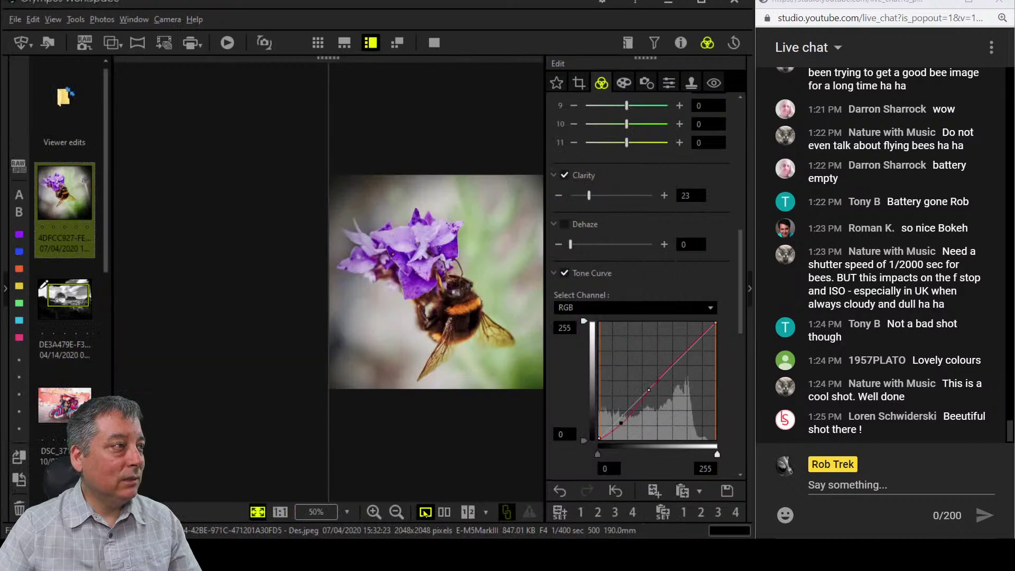
left_click(442, 45)
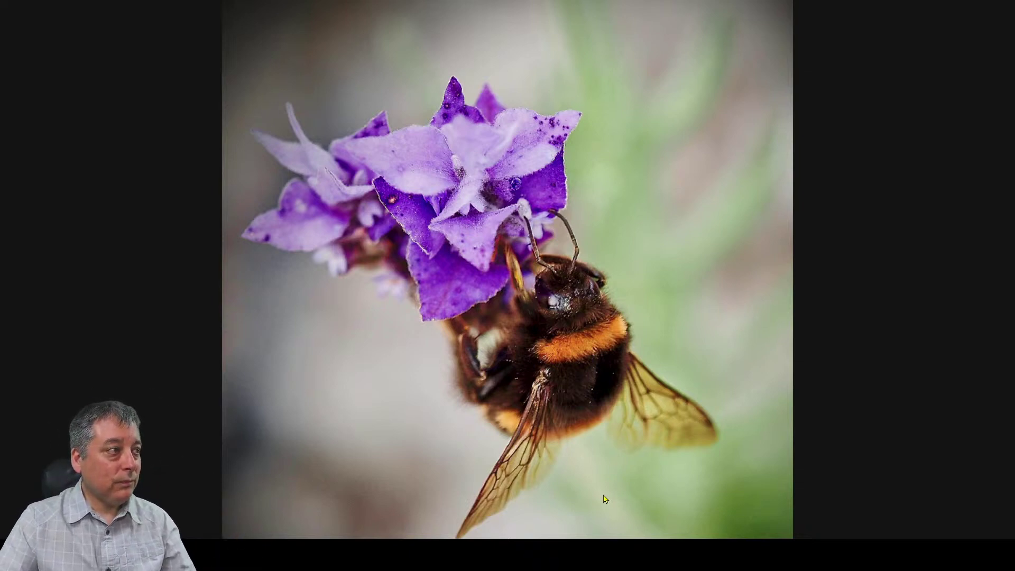
key("Escape")
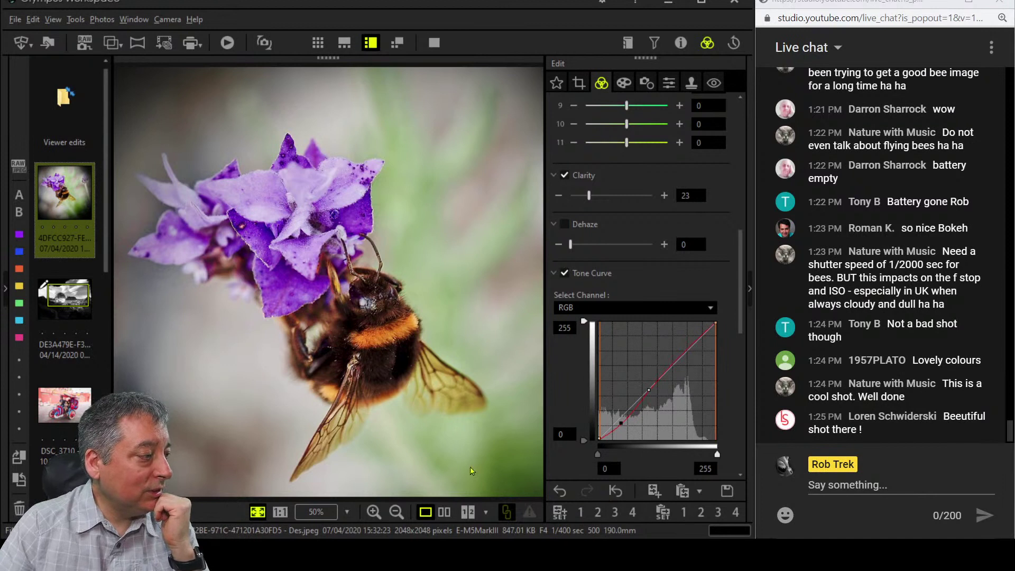
mouse_move(54, 383)
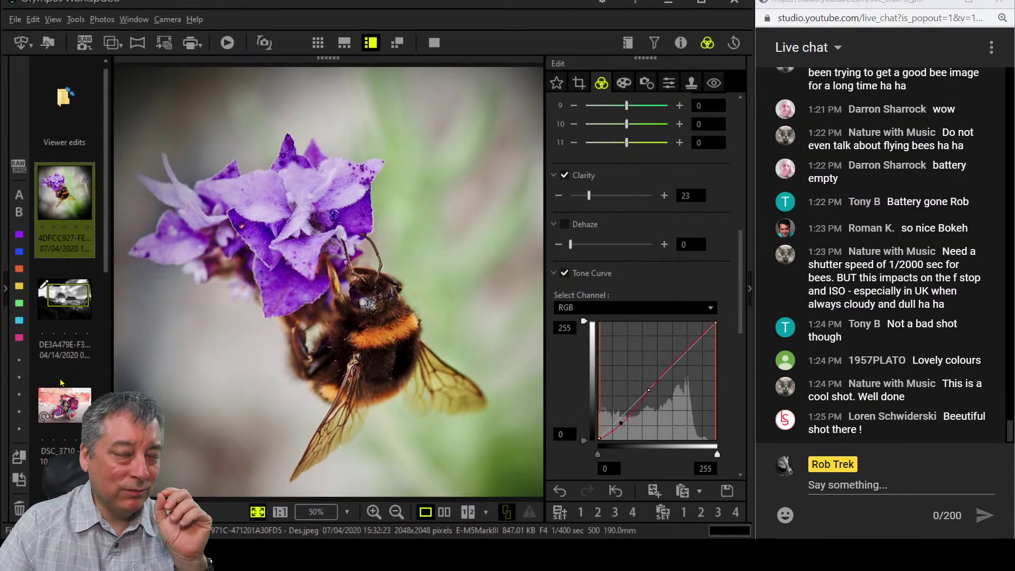
Select the DSC_3710 rickshaw photo and inspect the rider and passengers zoomed in full screen.
scroll(59, 390, "down", 3)
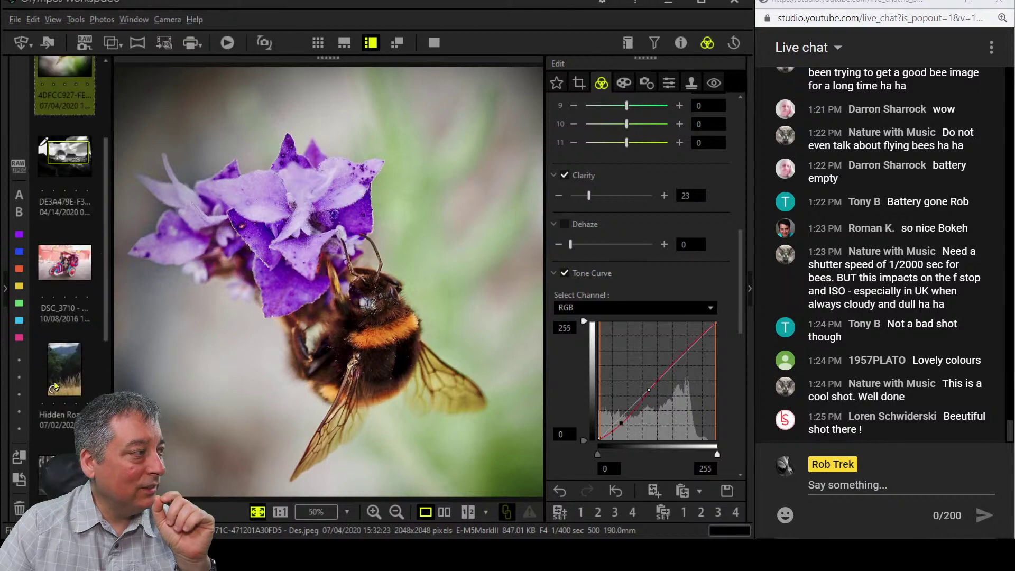
left_click(64, 263)
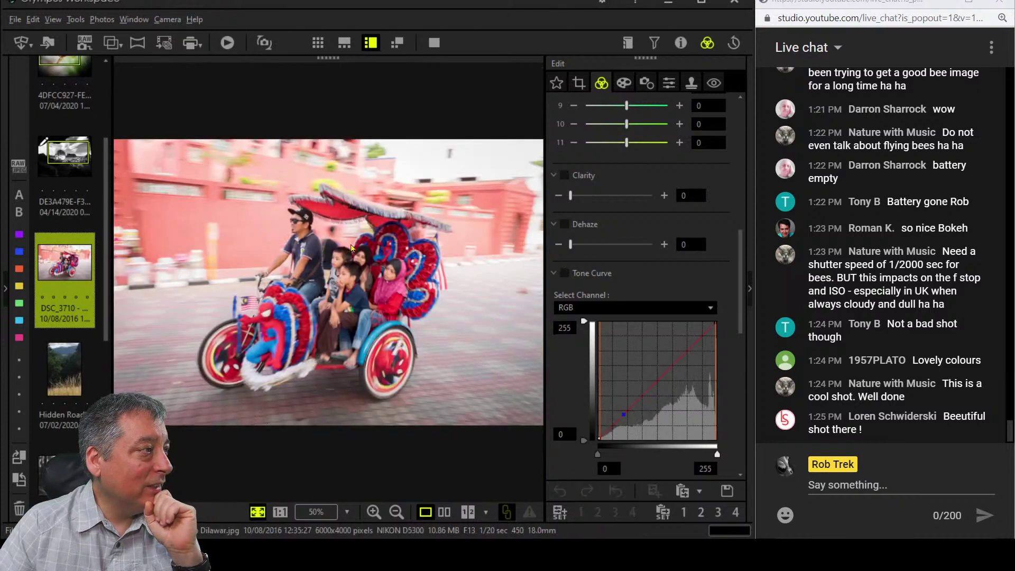
left_click(431, 49)
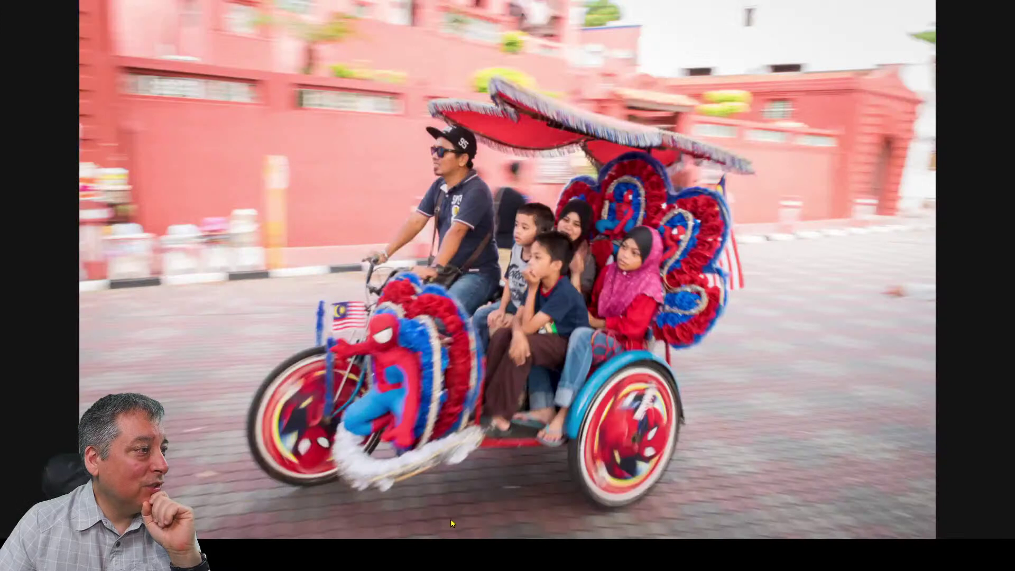
left_click(450, 236)
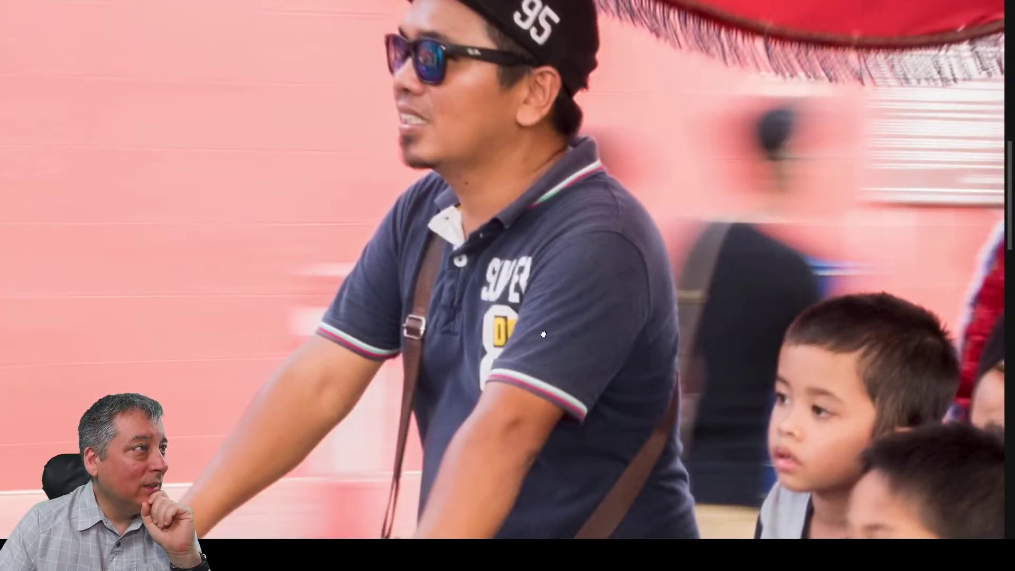
left_click_drag(545, 338, 515, 286)
left_click_drag(556, 398, 509, 309)
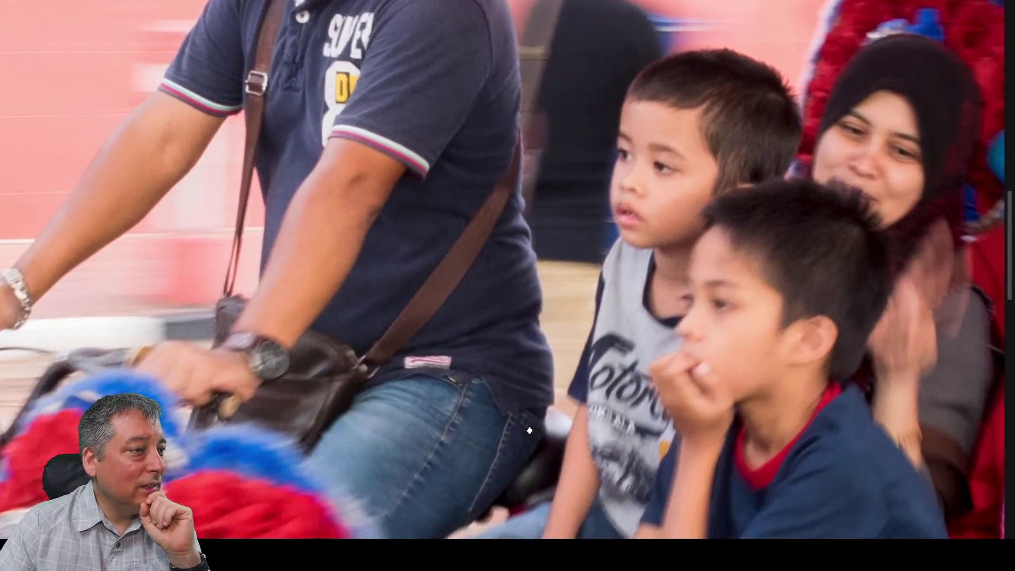
left_click_drag(530, 431, 425, 303)
left_click(423, 300)
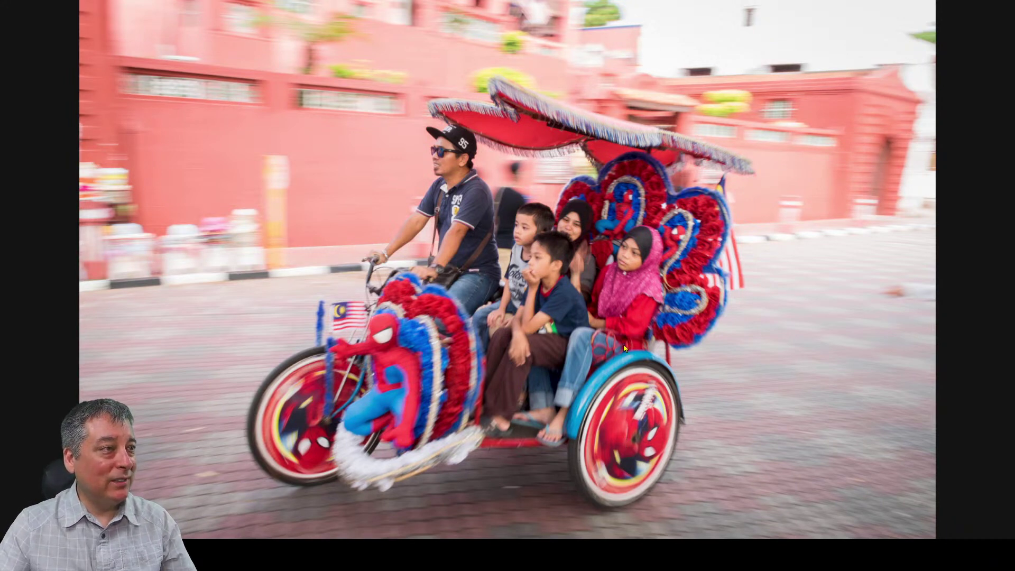
Zoom in on the children and decorations, then exit the full-screen preview.
left_click(623, 224)
left_click_drag(623, 224, 623, 261)
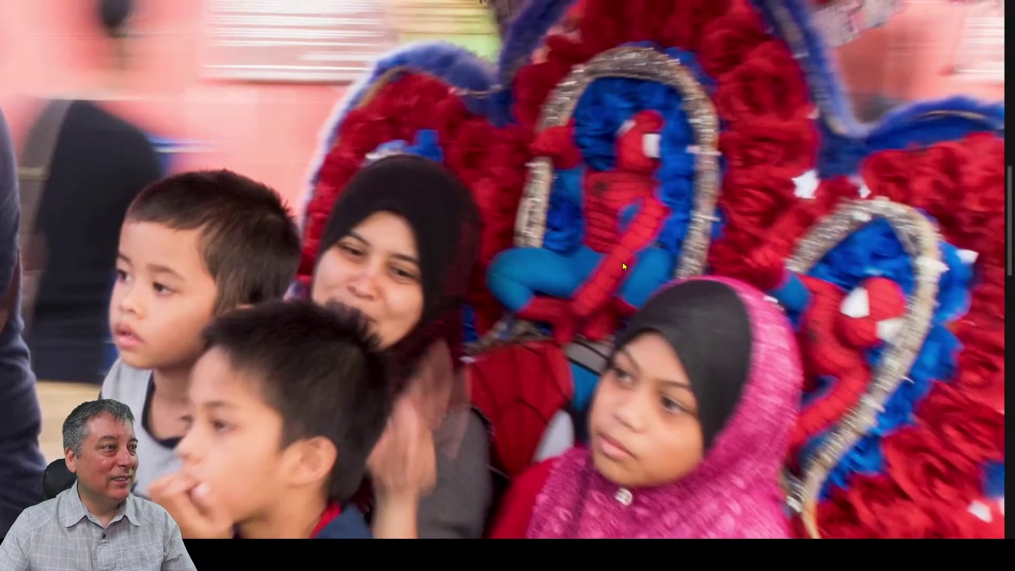
left_click(623, 261)
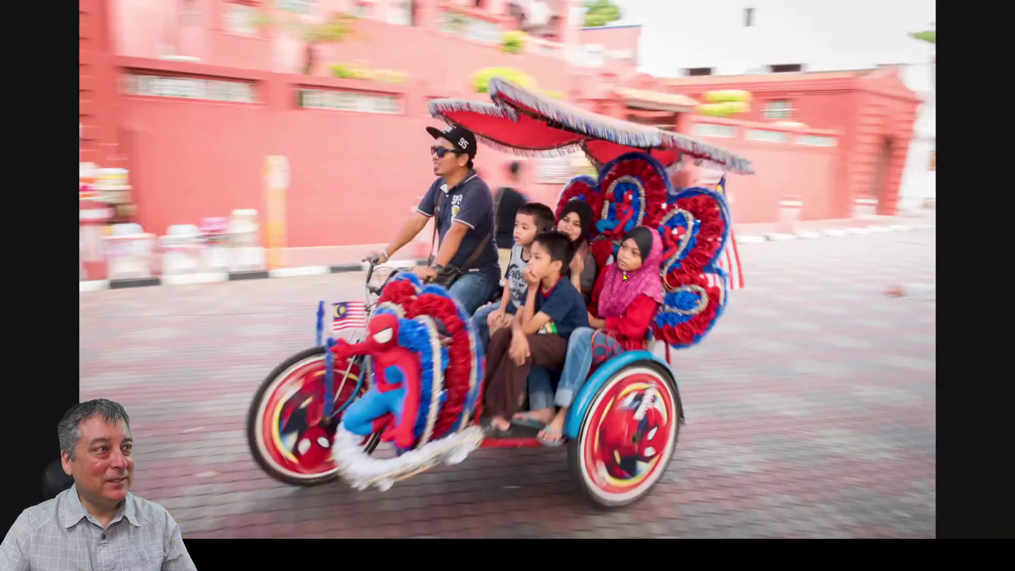
key("Escape")
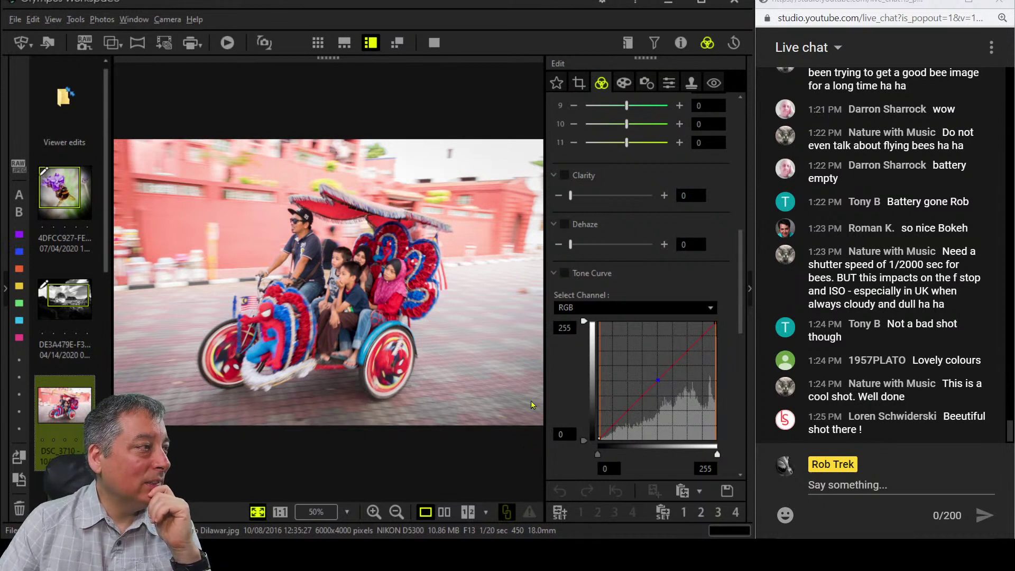
Open the crop settings and begin straightening the rickshaw photo with the Tilt slider.
left_click(579, 83)
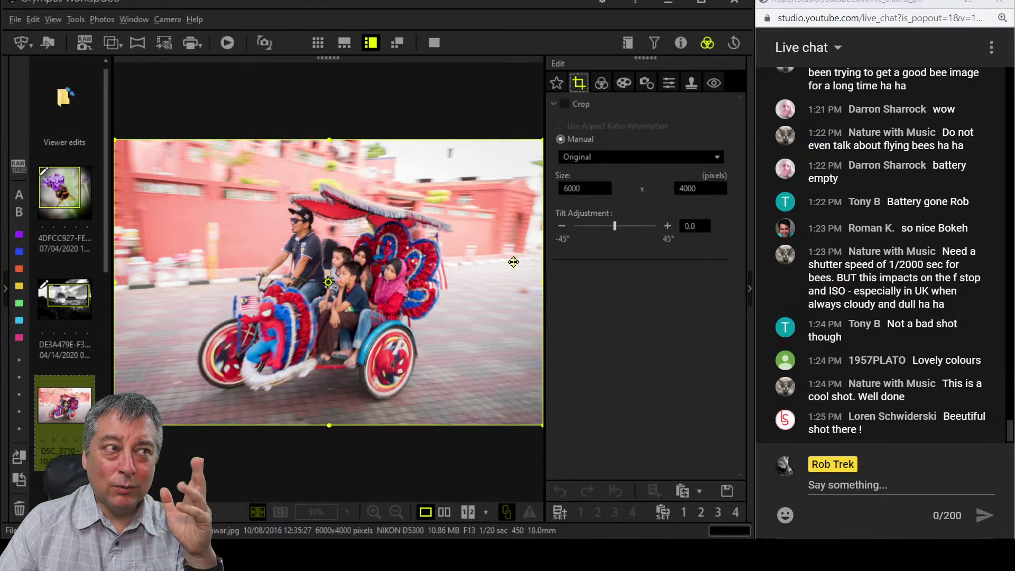
left_click(677, 45)
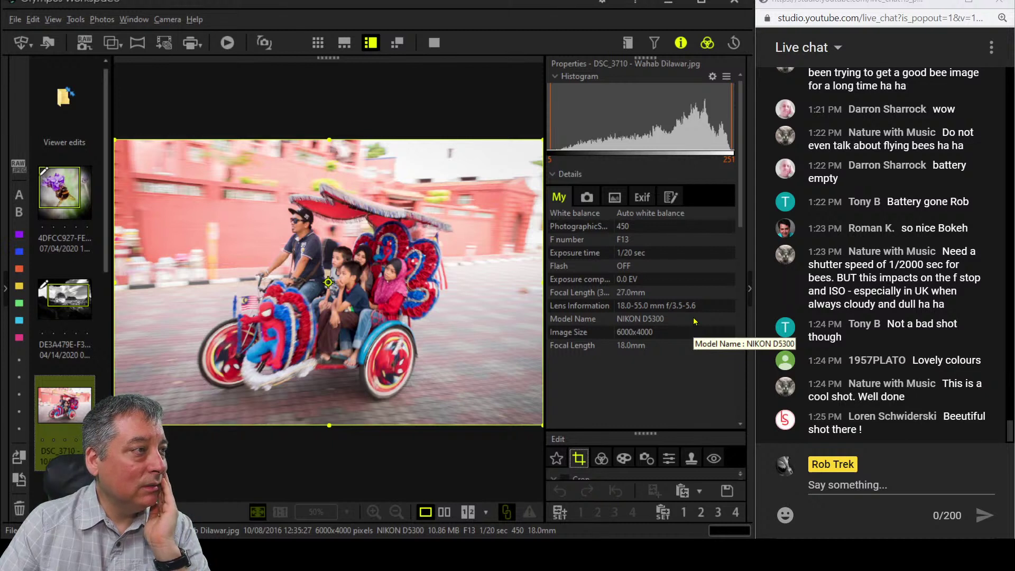
left_click(651, 48)
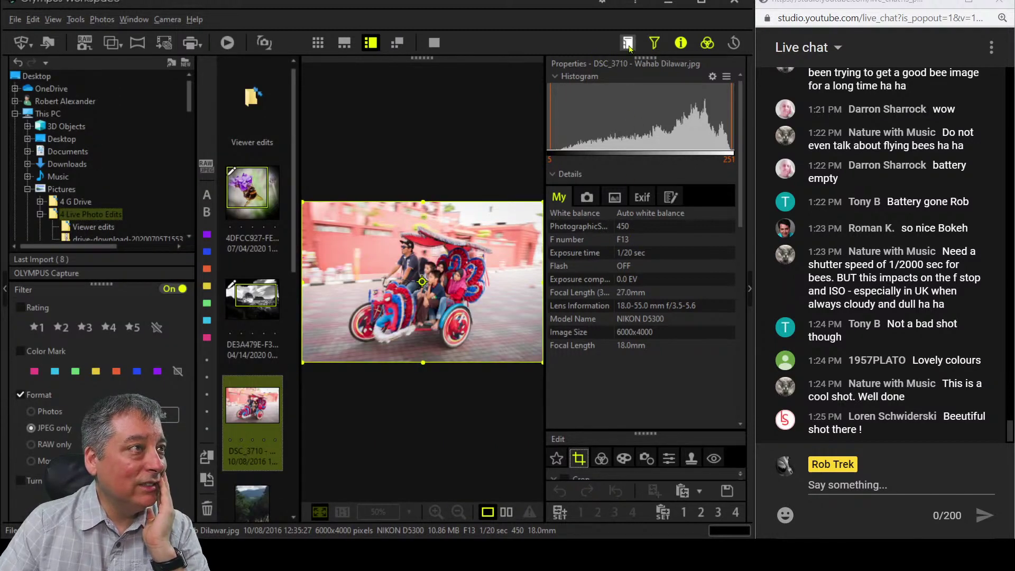
left_click(679, 43)
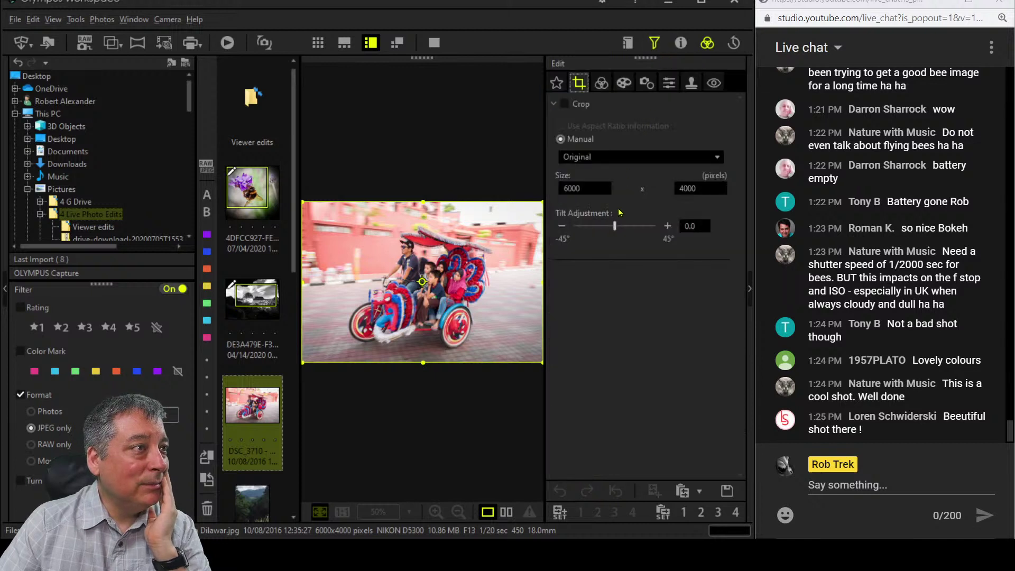
left_click_drag(614, 230, 612, 230)
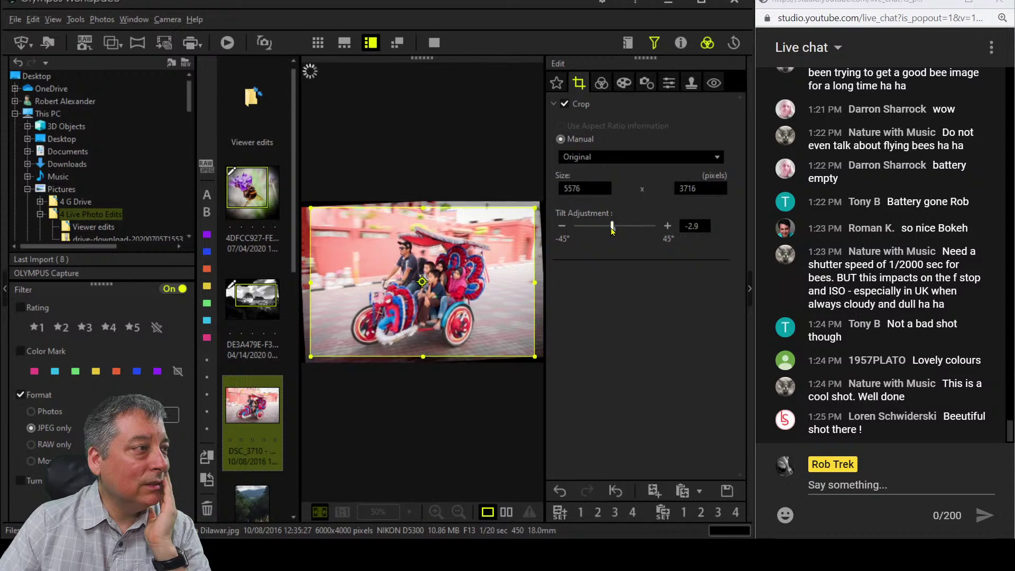
Fine-tune Tilt Adjustment to -2.3 with the tilt buttons.
left_click(600, 86)
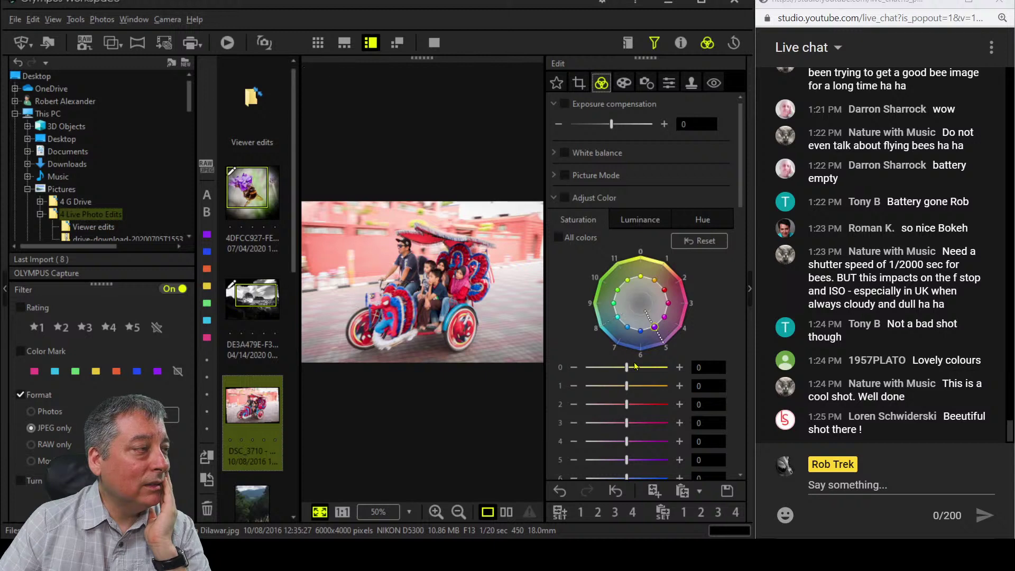
left_click(5, 295)
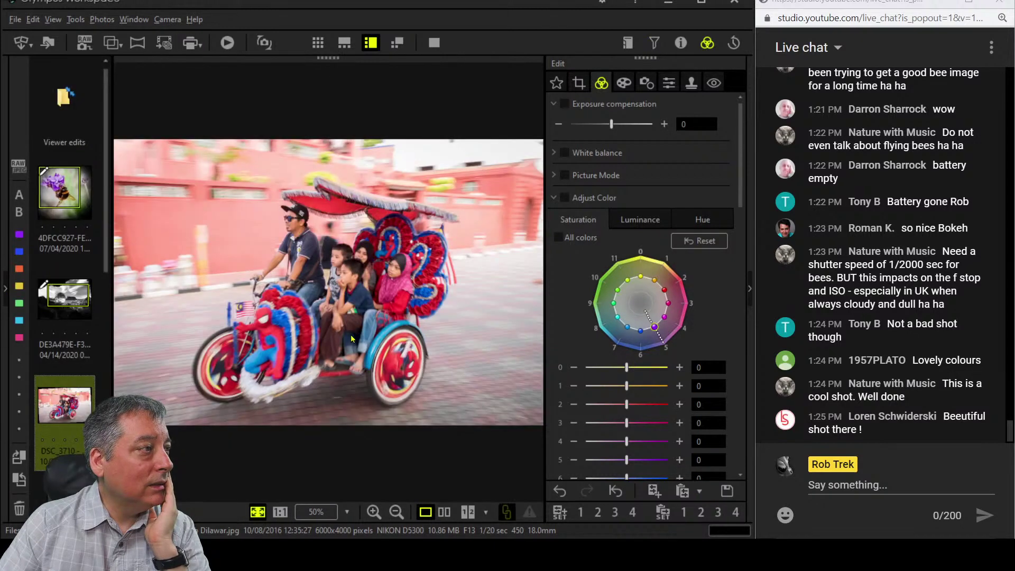
left_click(580, 88)
left_click(666, 226)
left_click(666, 226)
left_click(666, 225)
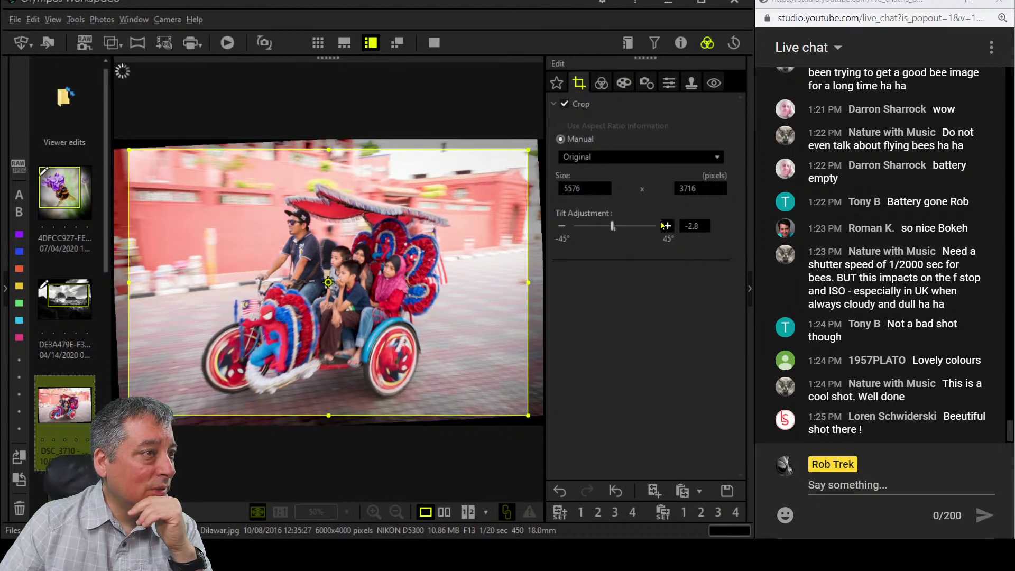
left_click(667, 225)
left_click(666, 226)
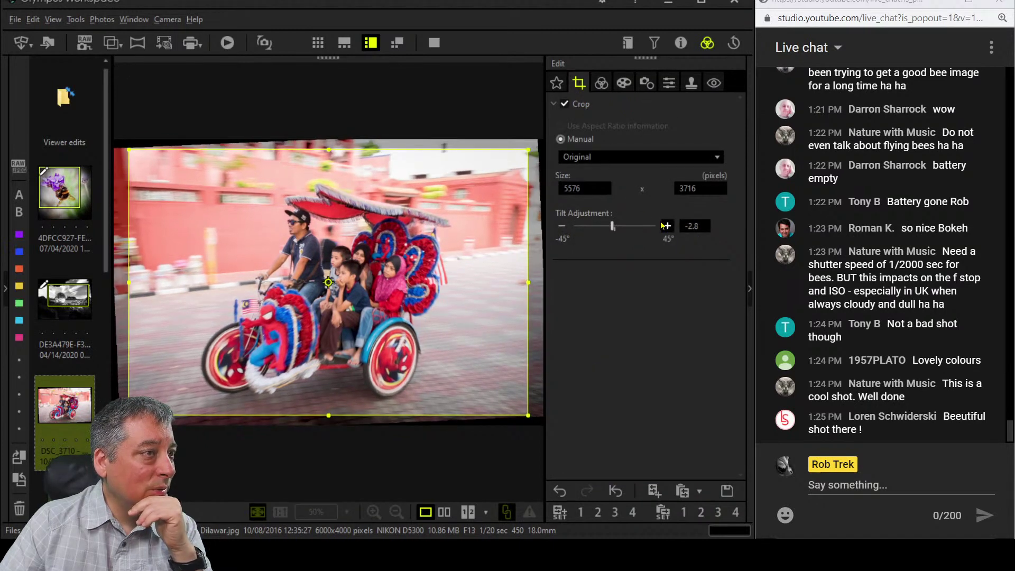
Tighten the crop frame to 5016 × 3369 pixels from the top-right corner.
left_click(603, 83)
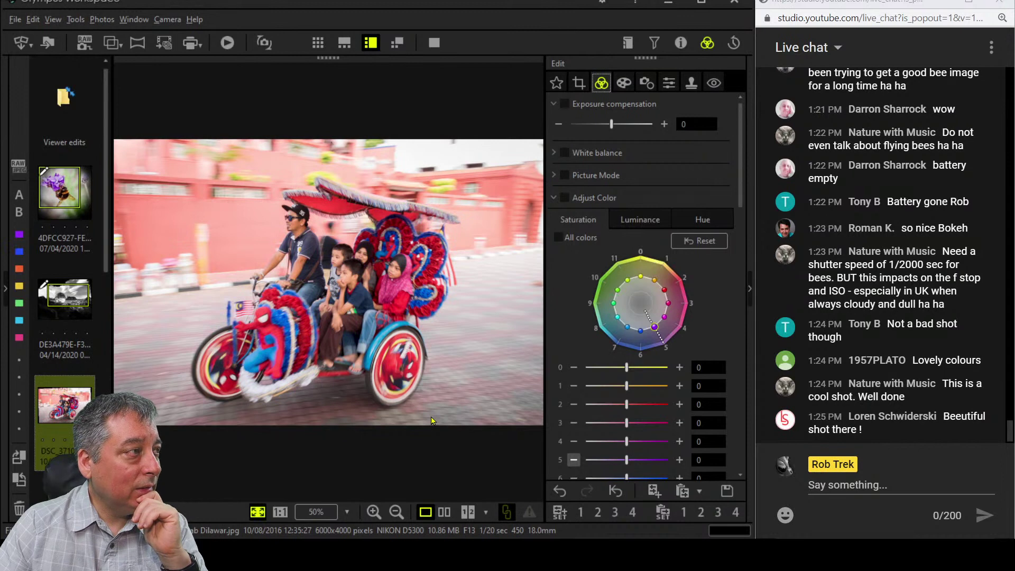
left_click(579, 82)
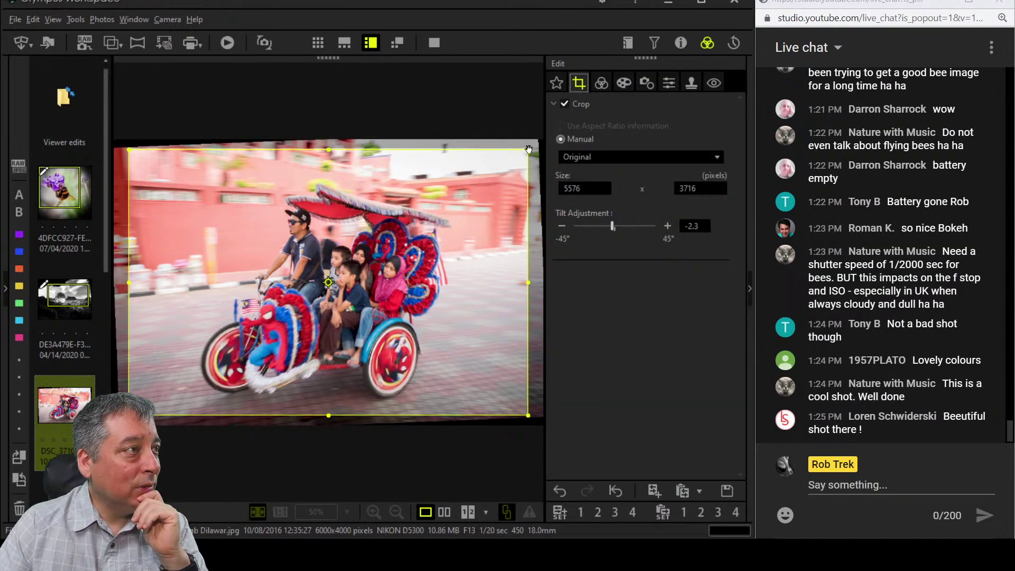
left_click_drag(525, 150, 484, 175)
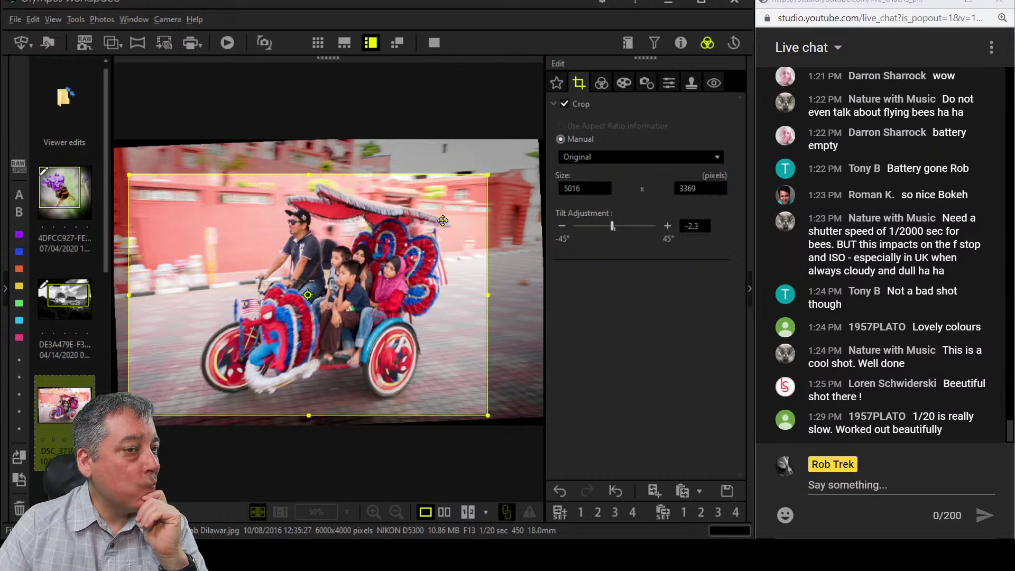
left_click_drag(437, 222, 429, 221)
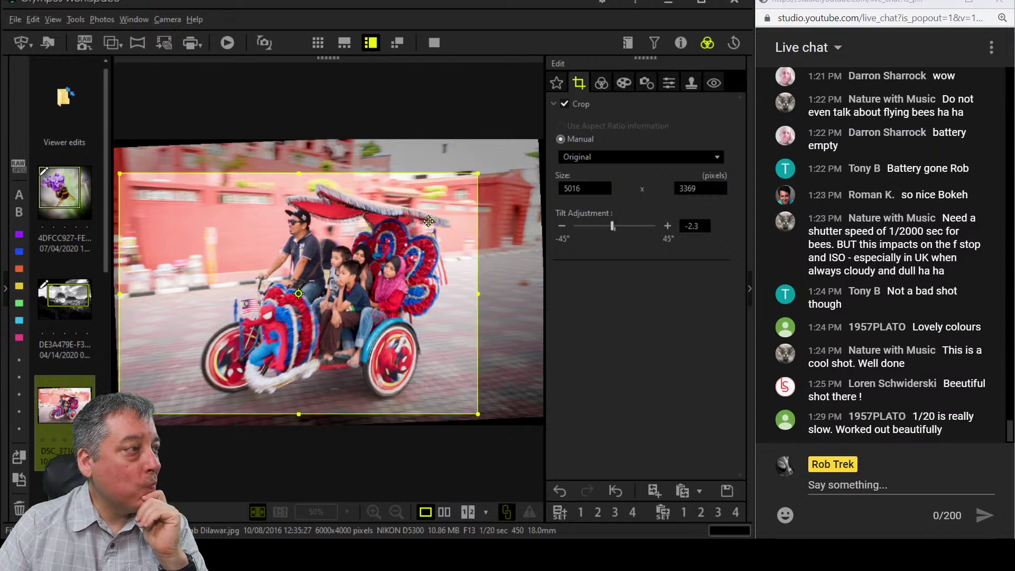
Apply the crop and review the colour adjustments.
left_click(623, 83)
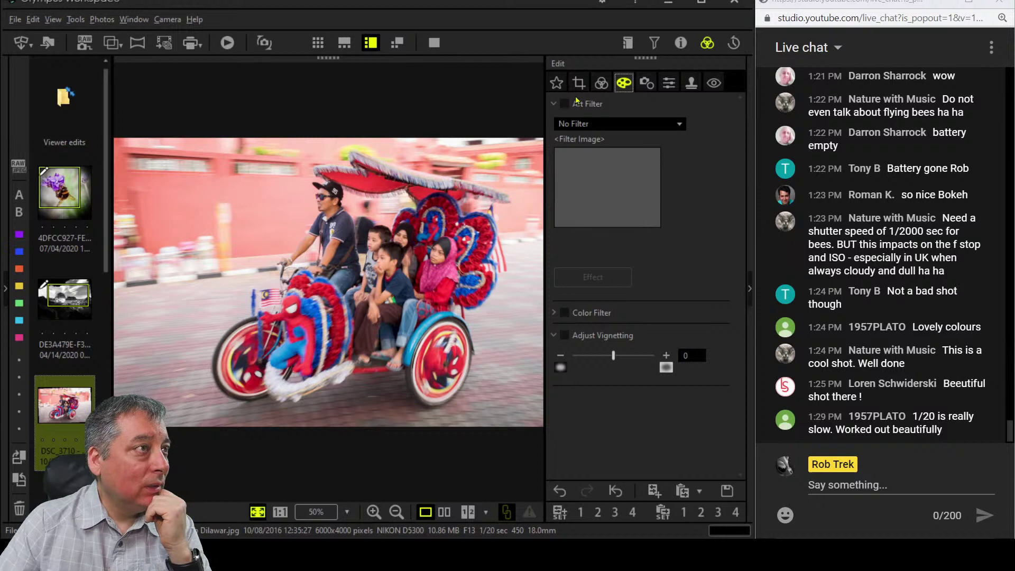
left_click(601, 83)
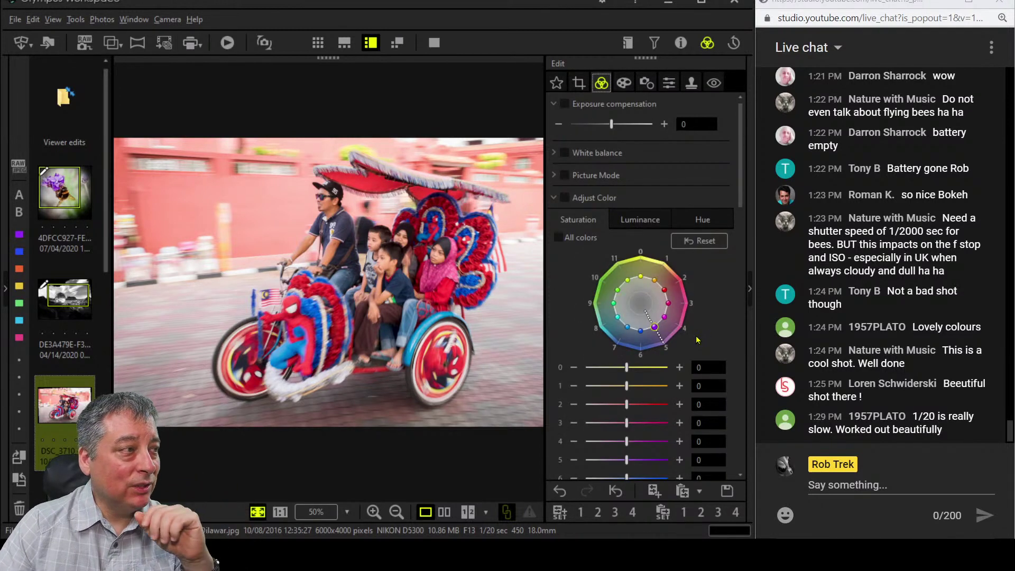
scroll(695, 335, "down", 2)
scroll(696, 336, "up", 2)
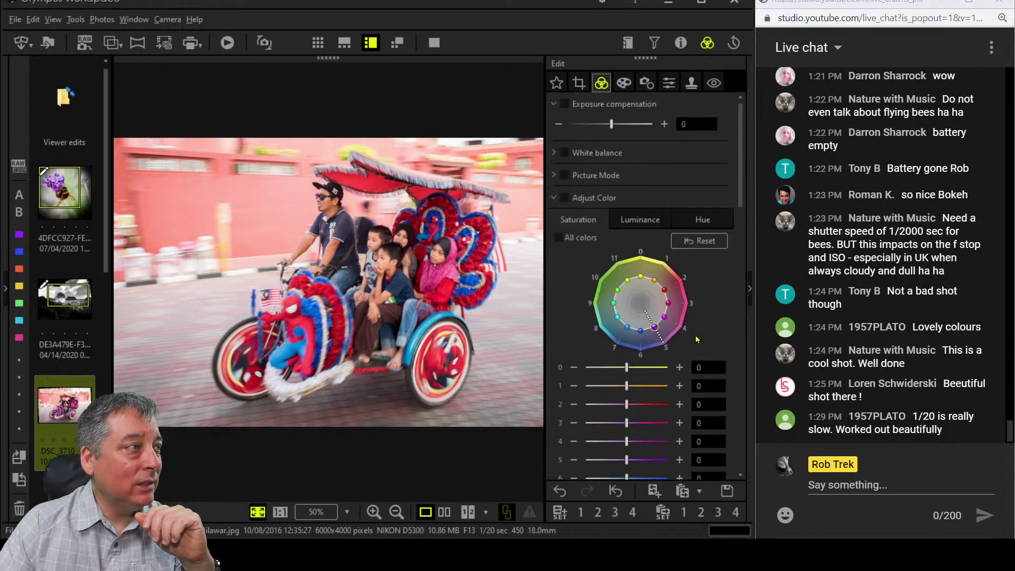
Apply the Instant Film art filter and set Adjust Vignetting to -10.
left_click(626, 83)
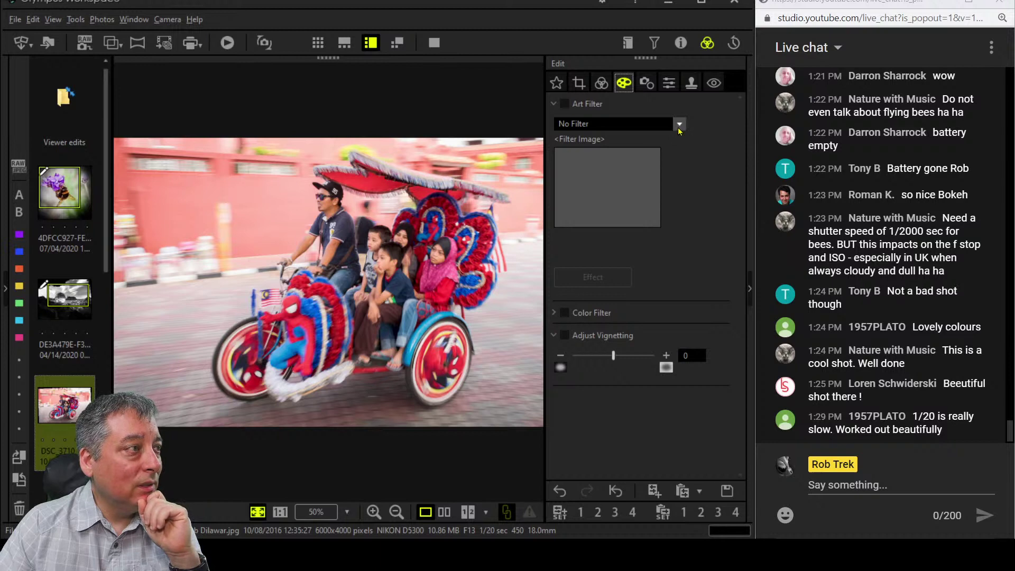
left_click(678, 127)
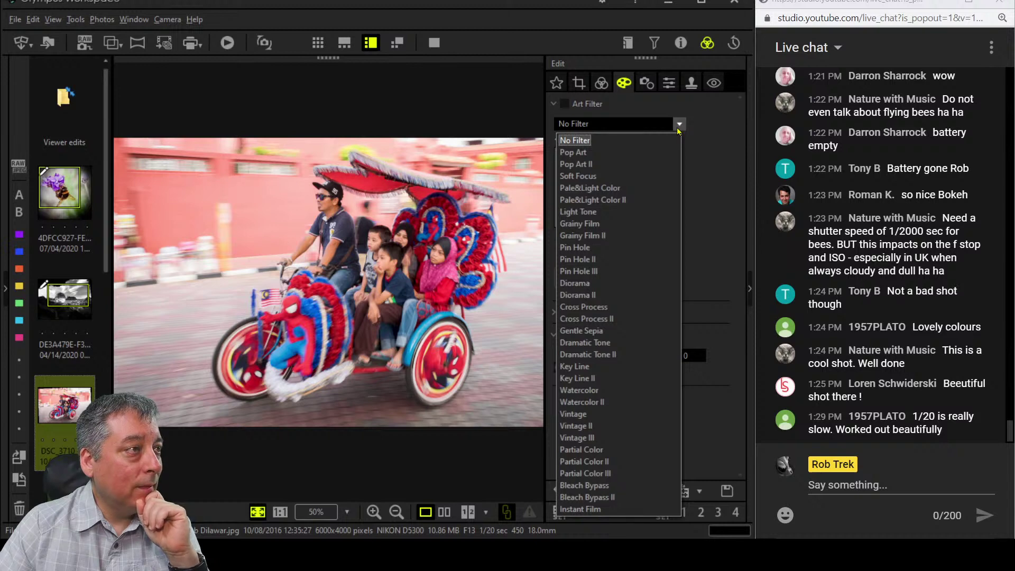
left_click(633, 510)
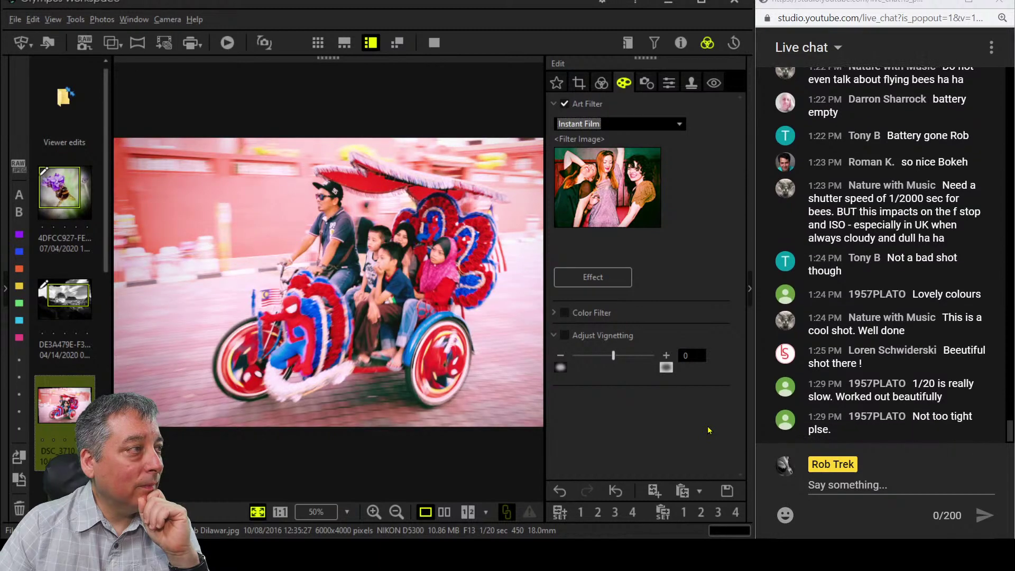
left_click_drag(613, 356, 599, 356)
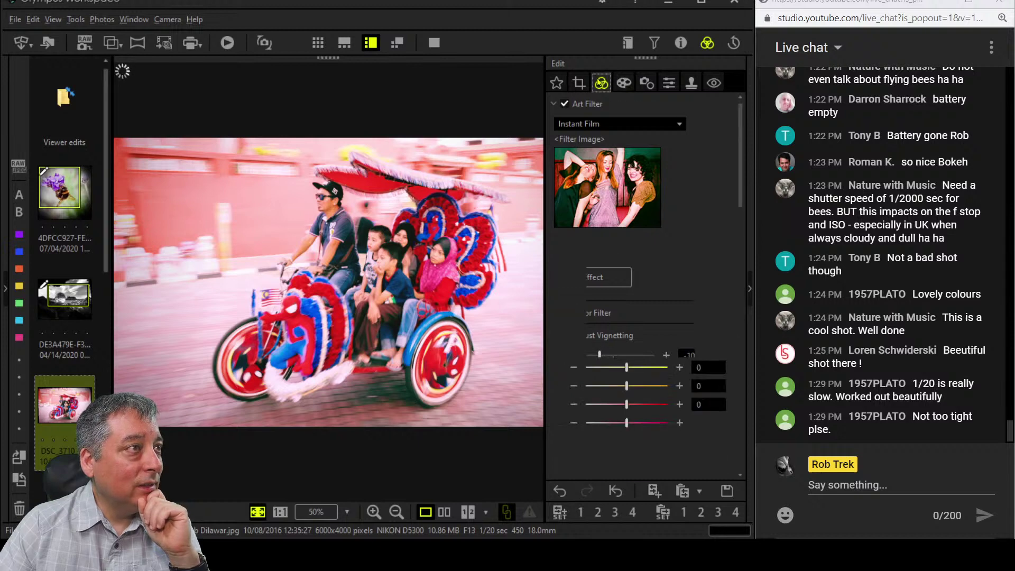
Dial white balance to 0.3 amber–blue and -0.6 green–magenta, then reopen the crop settings.
left_click(602, 82)
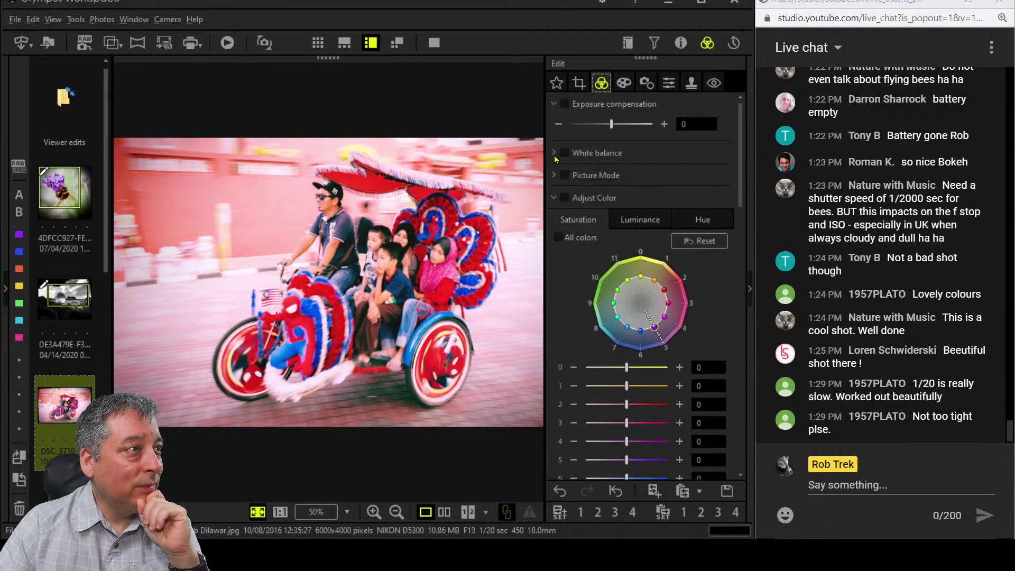
left_click(553, 152)
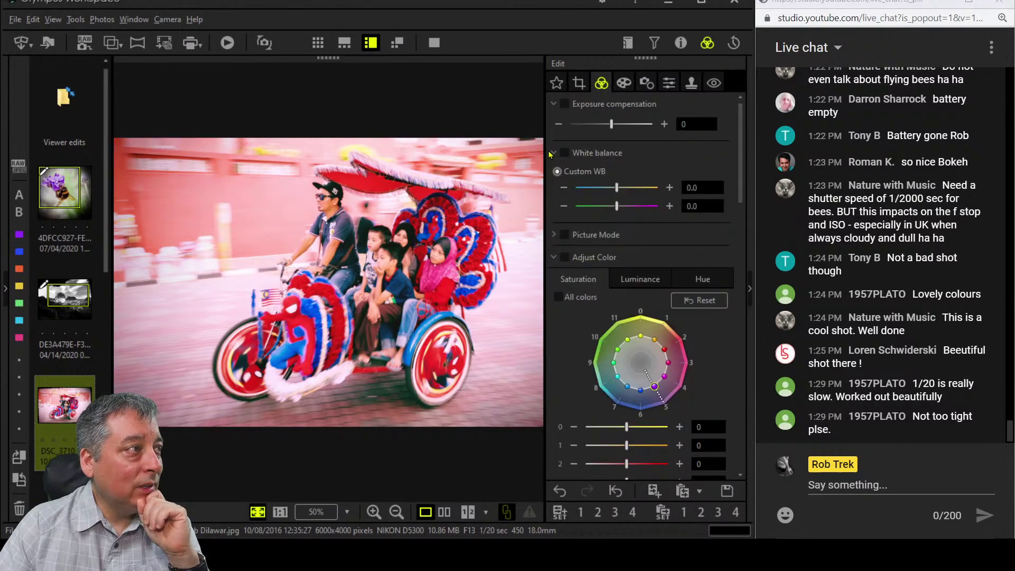
left_click(564, 206)
left_click(669, 188)
left_click(670, 187)
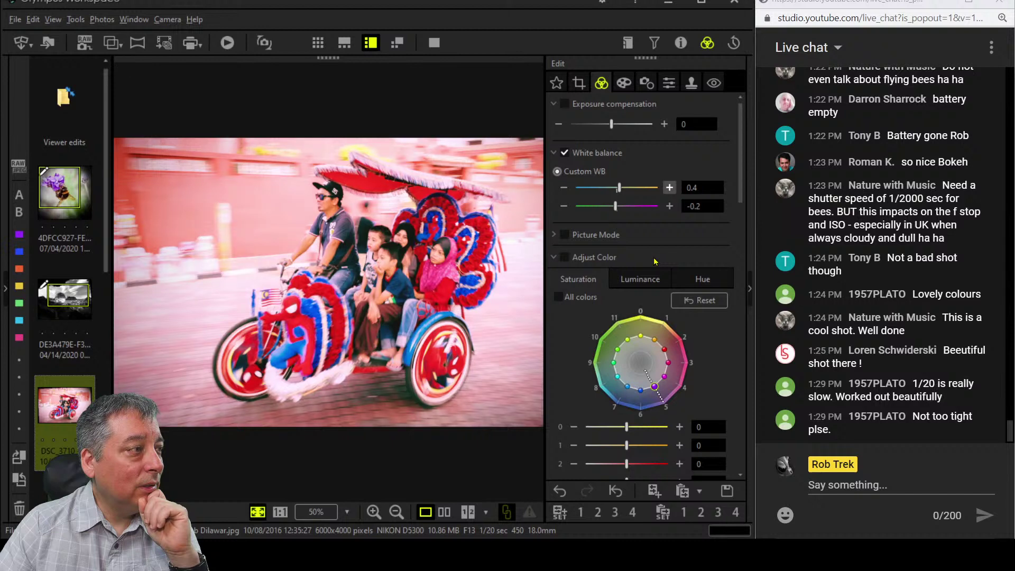
left_click(564, 205)
left_click(563, 206)
left_click(563, 206)
left_click(564, 206)
left_click(564, 188)
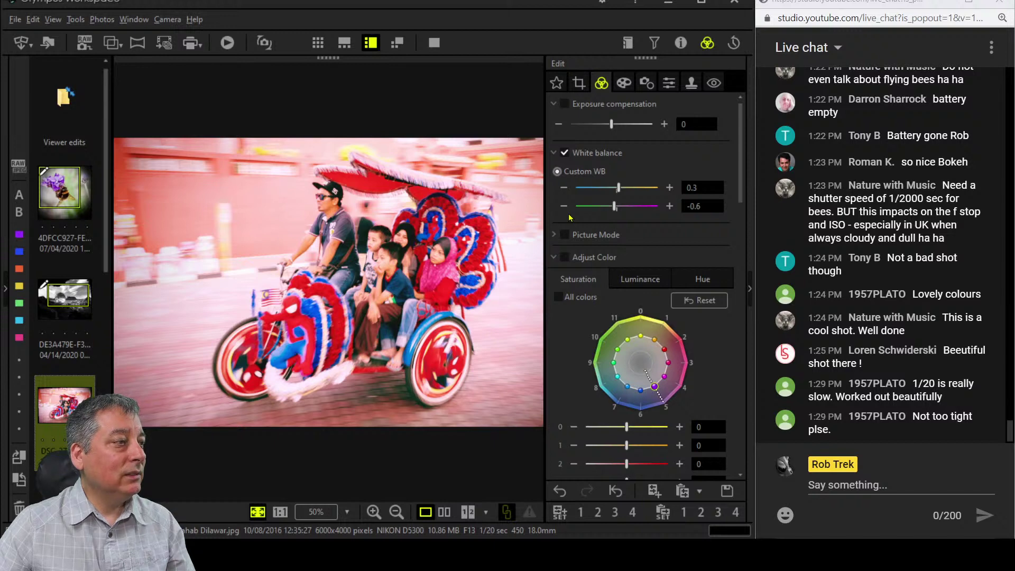
left_click(587, 83)
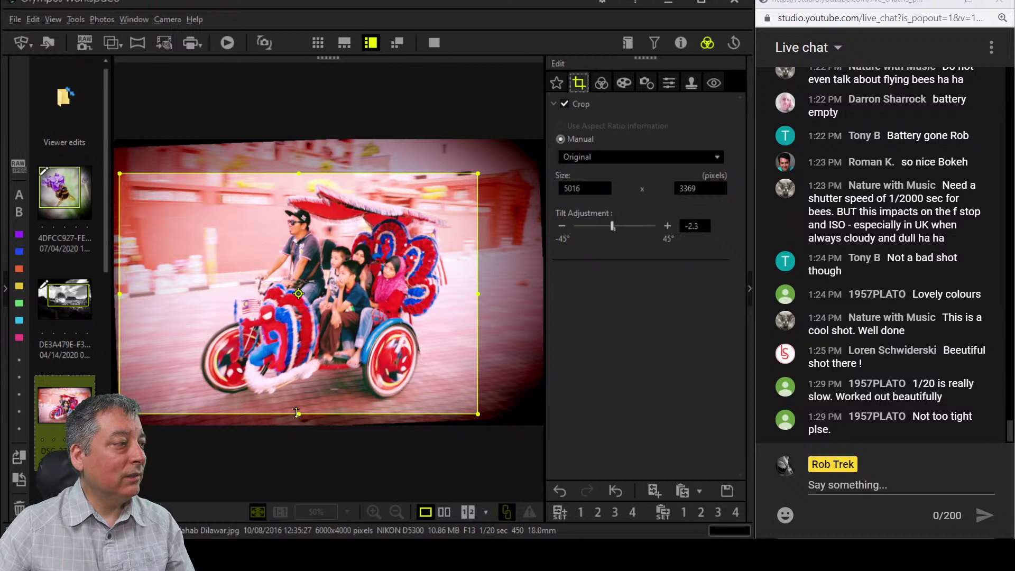
Widen the crop frame to 5256 × 3545 pixels and apply it.
left_click_drag(297, 415, 297, 416)
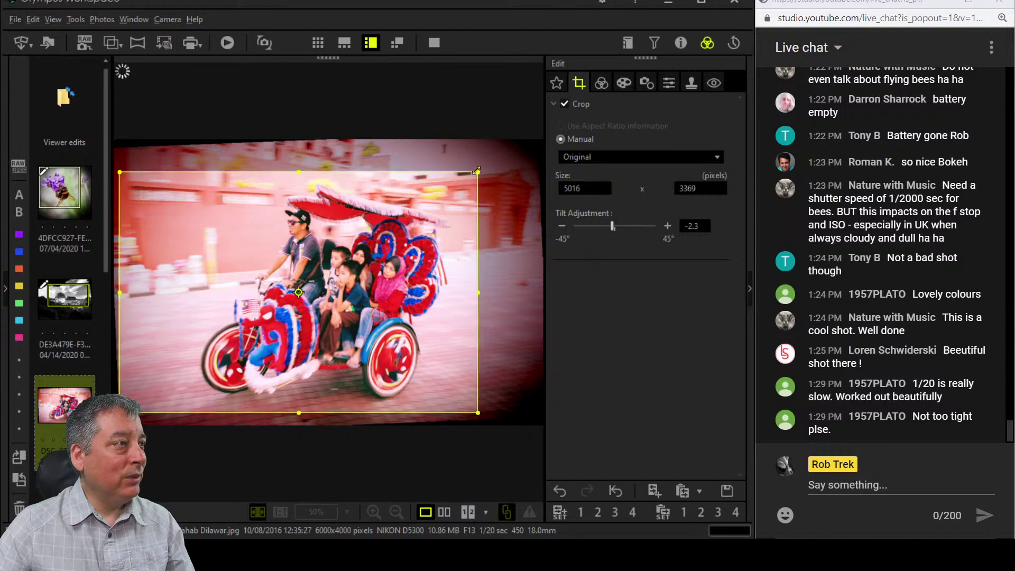
left_click_drag(479, 173, 503, 152)
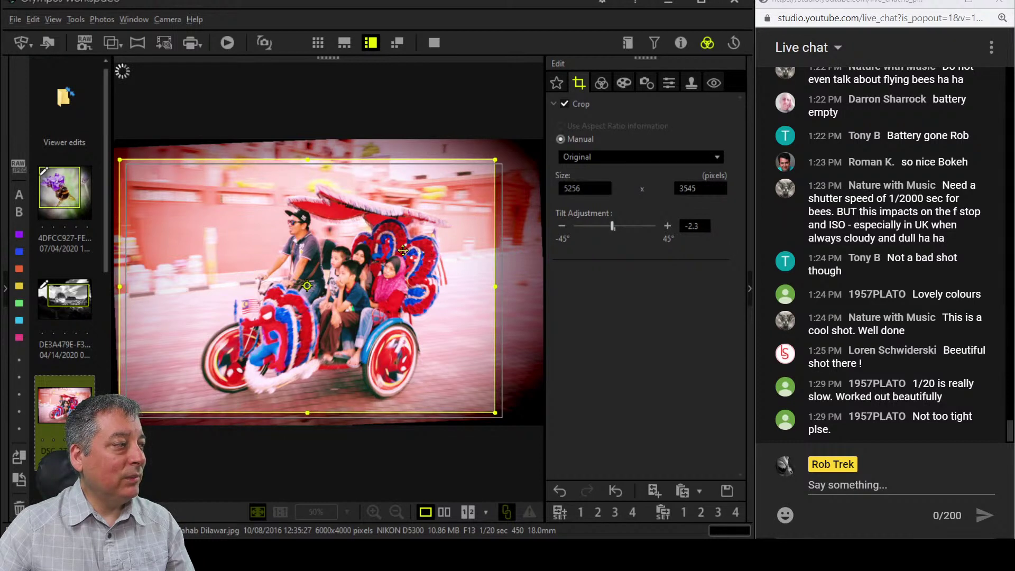
left_click(602, 84)
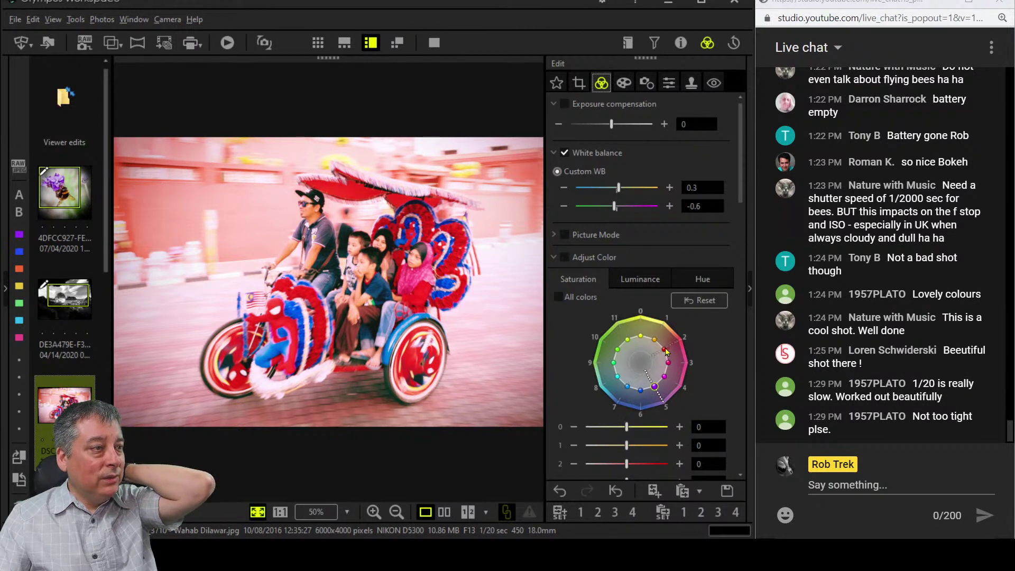
On the Saturation wheel, set red to -3 and return orange to 0.
left_click_drag(666, 352, 655, 367)
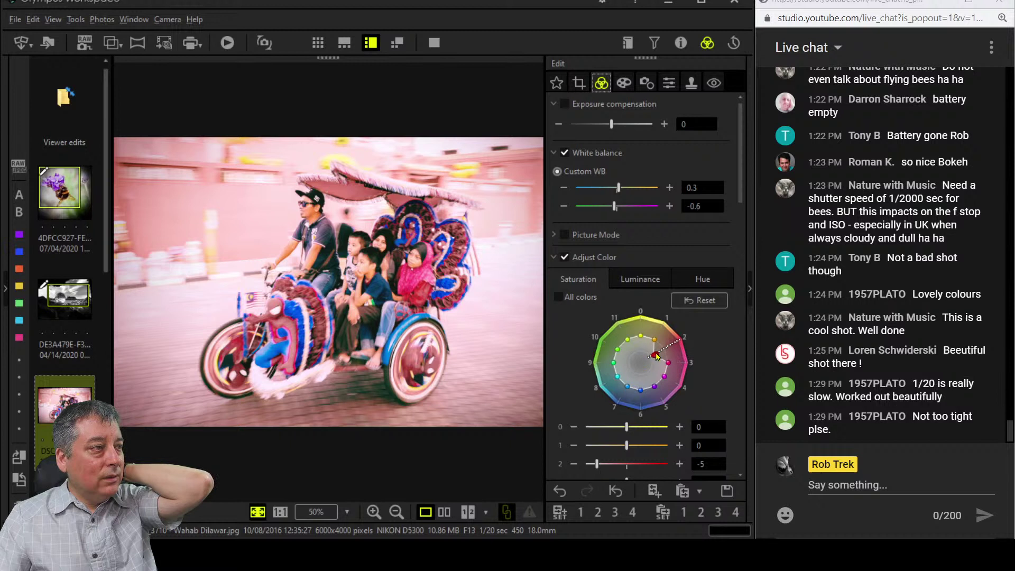
left_click_drag(656, 356, 640, 322)
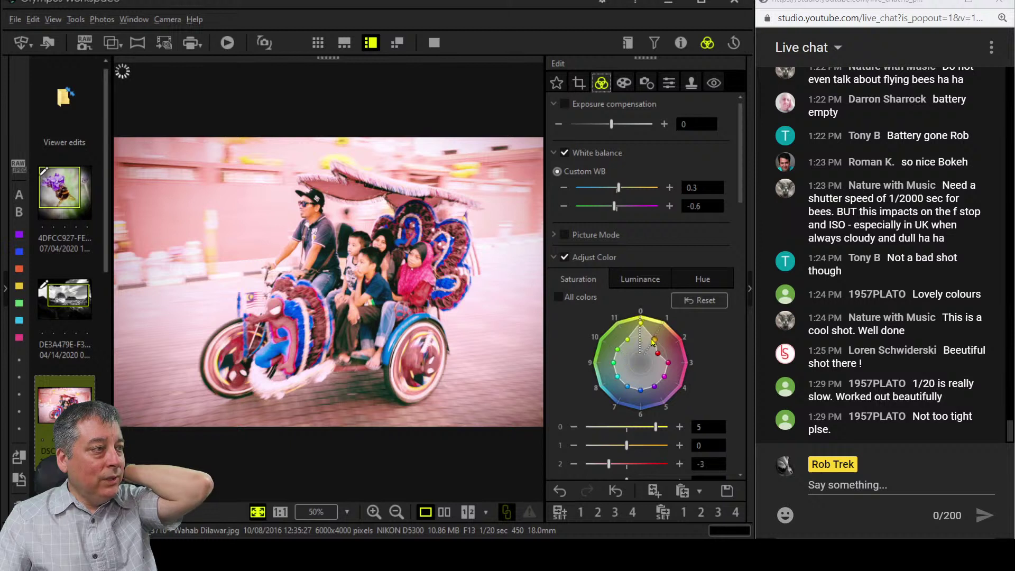
left_click_drag(657, 336, 642, 334)
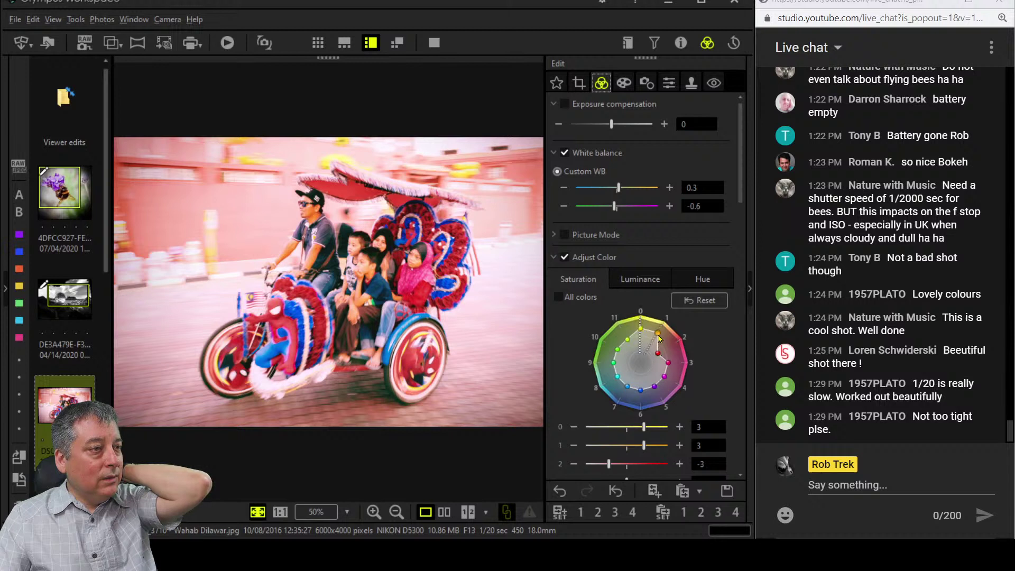
left_click_drag(658, 333, 657, 337)
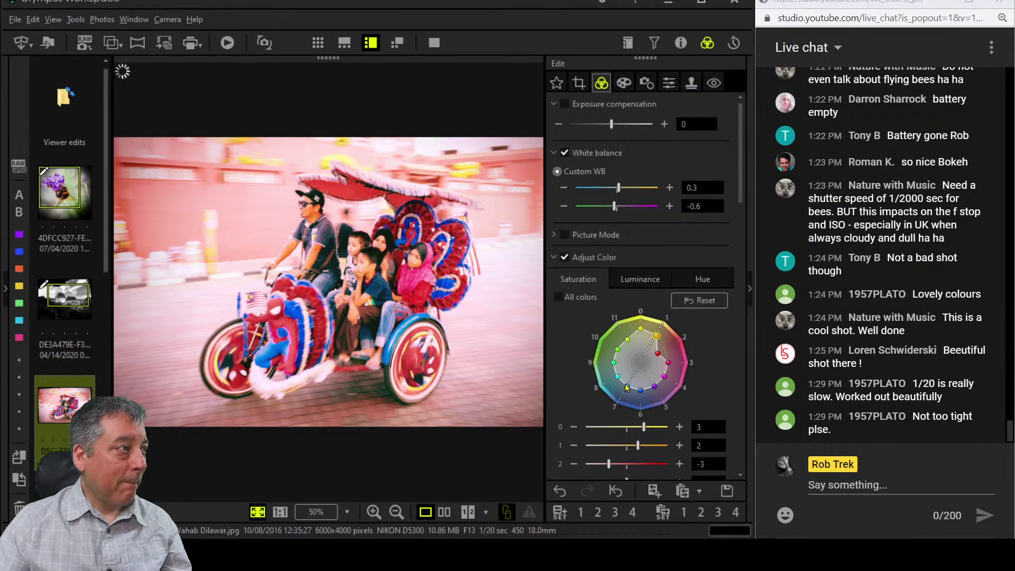
left_click(654, 341)
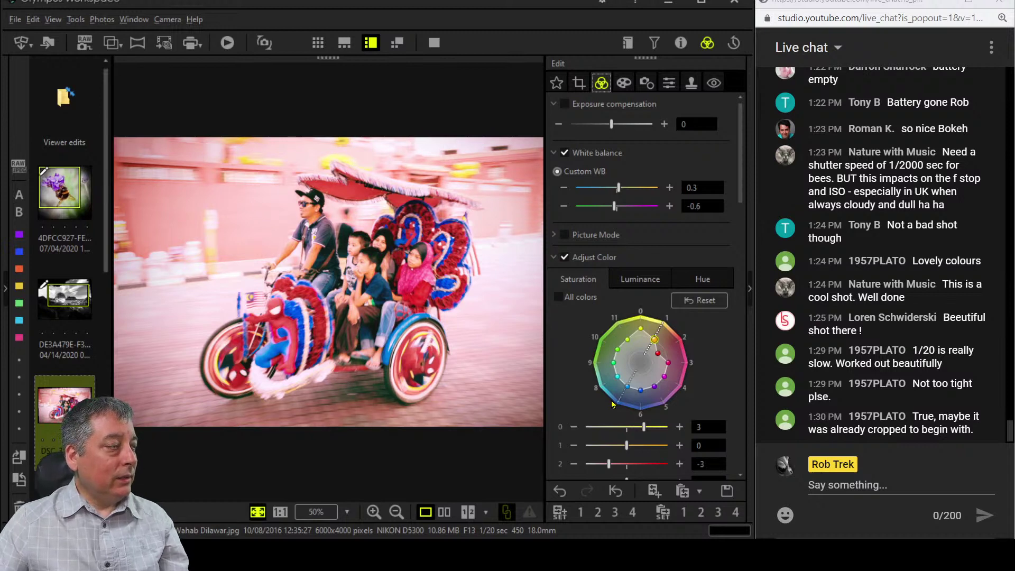
Raise the Contrast slider in the Edit panel to 17.
scroll(612, 405, "down", 6)
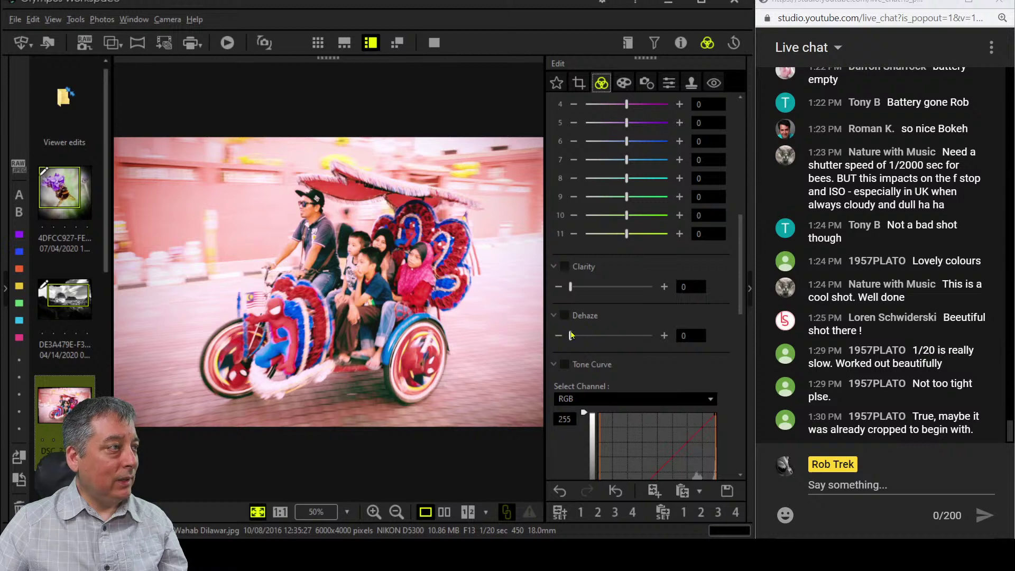
scroll(577, 404, "down", 6)
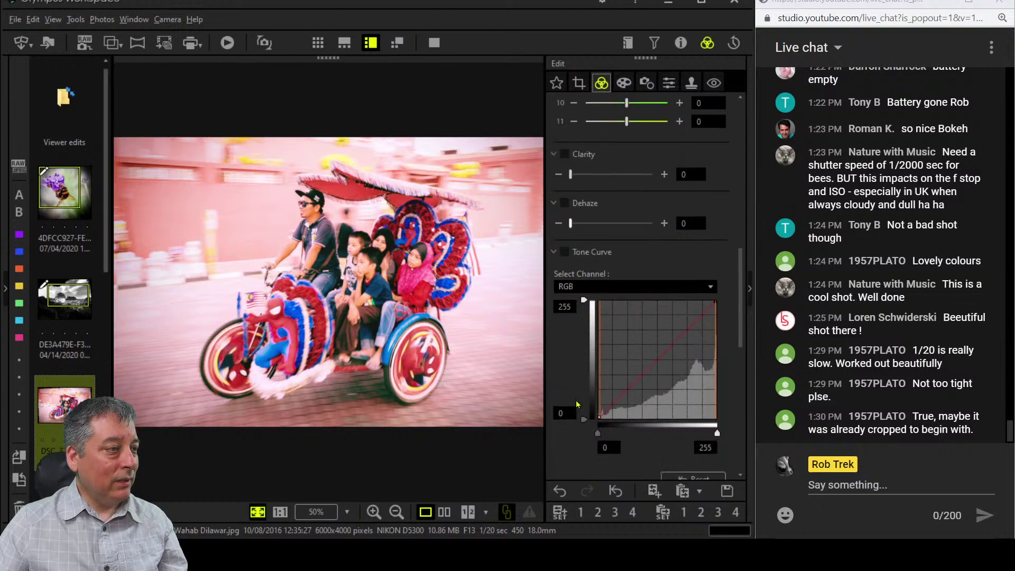
scroll(576, 405, "down", 5)
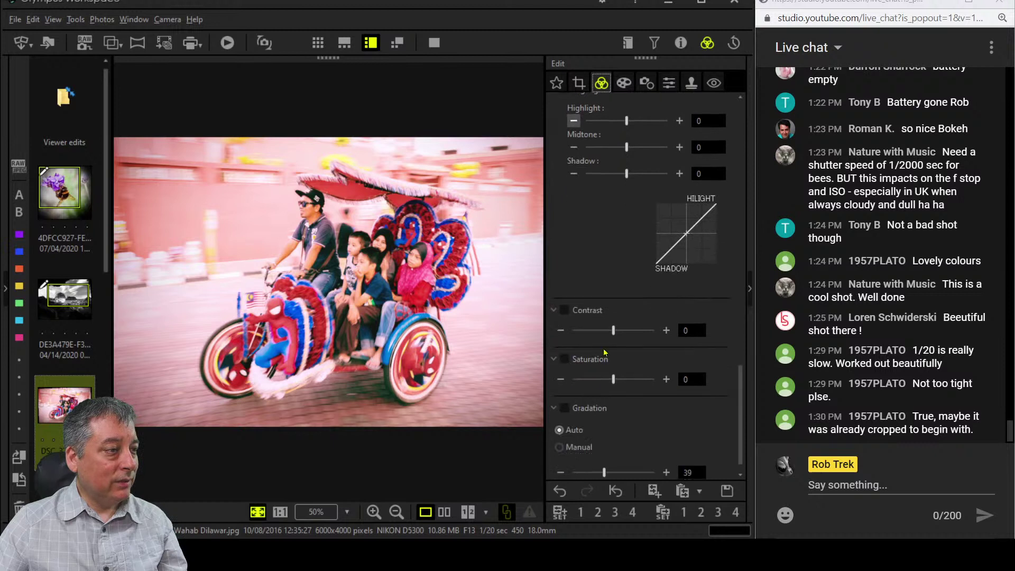
left_click_drag(613, 331, 624, 344)
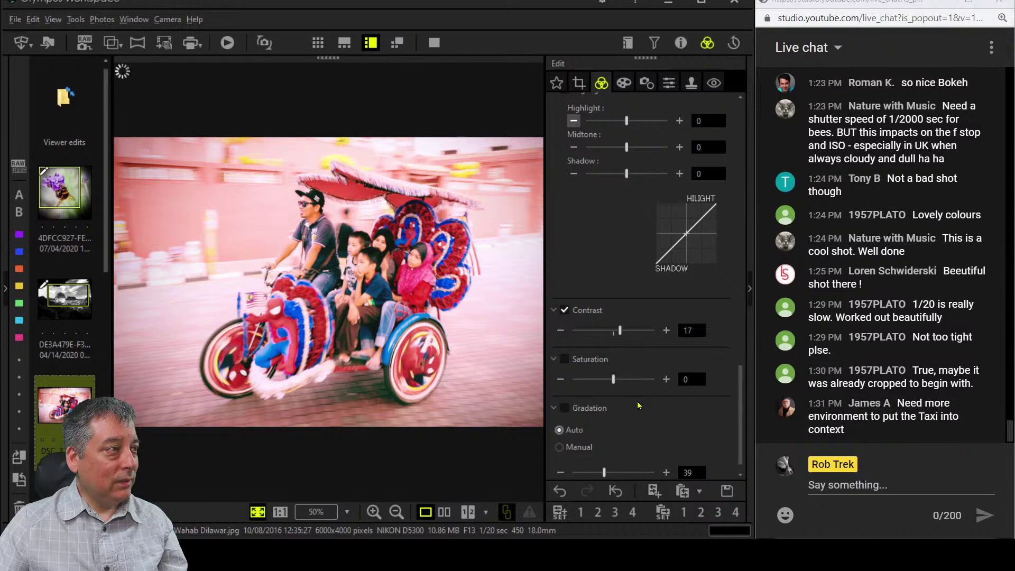
scroll(626, 259, "up", 5)
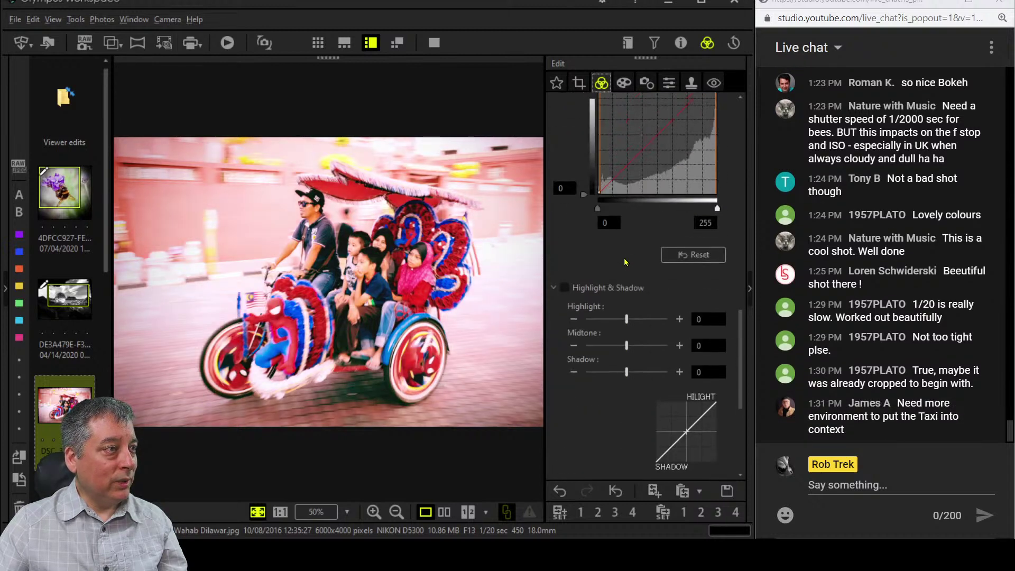
scroll(624, 263, "up", 8)
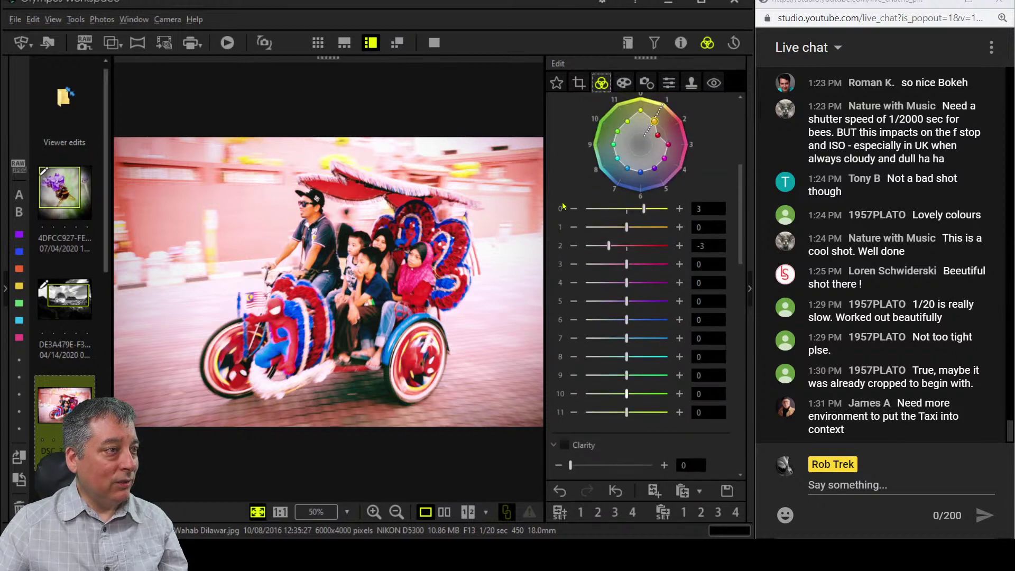
scroll(622, 233, "up", 3)
Lower the luminance of hue band 1 to -1, briefly rechecking the Crop settings.
left_click(626, 161)
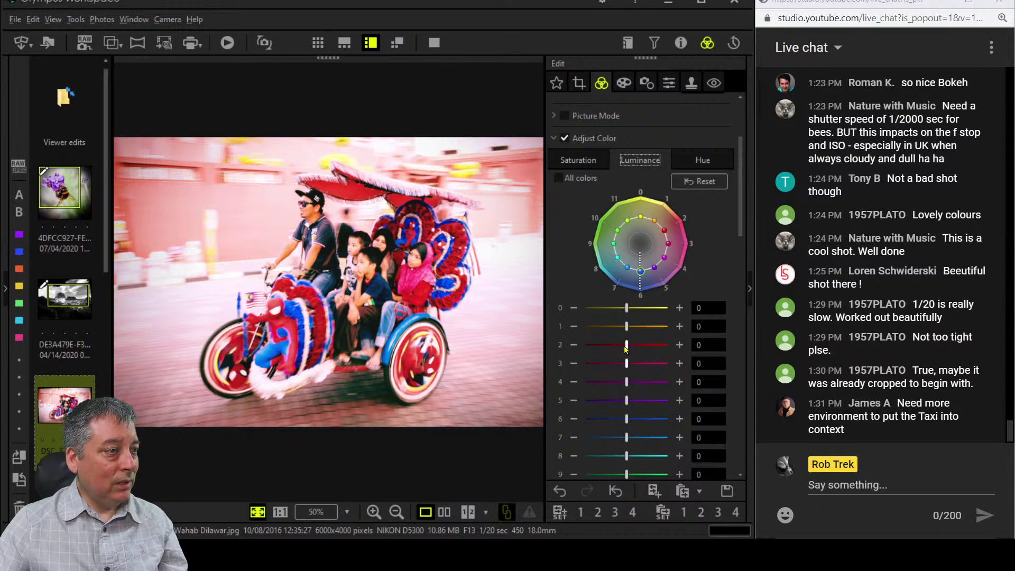
left_click(627, 328)
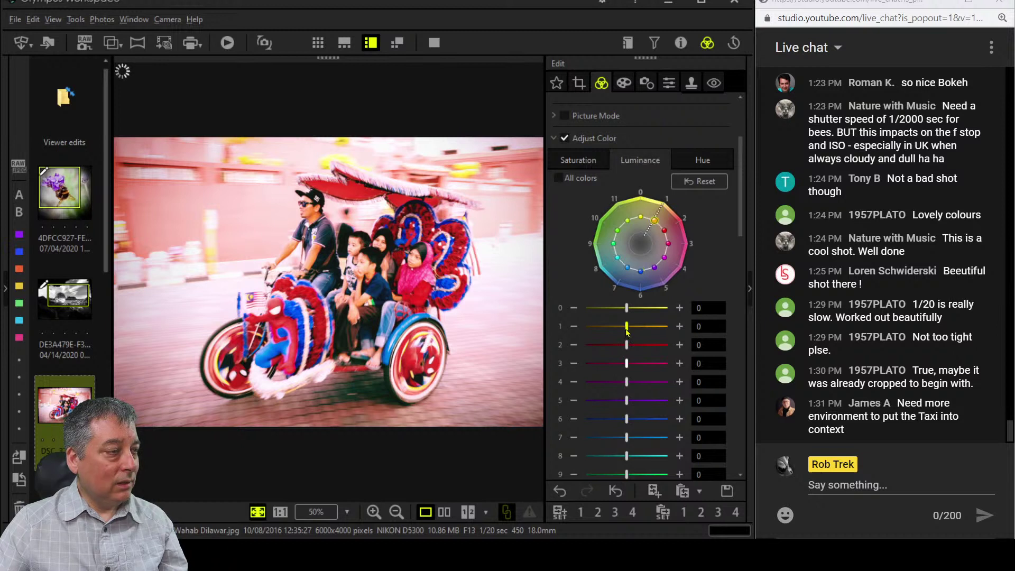
left_click_drag(627, 332, 620, 332)
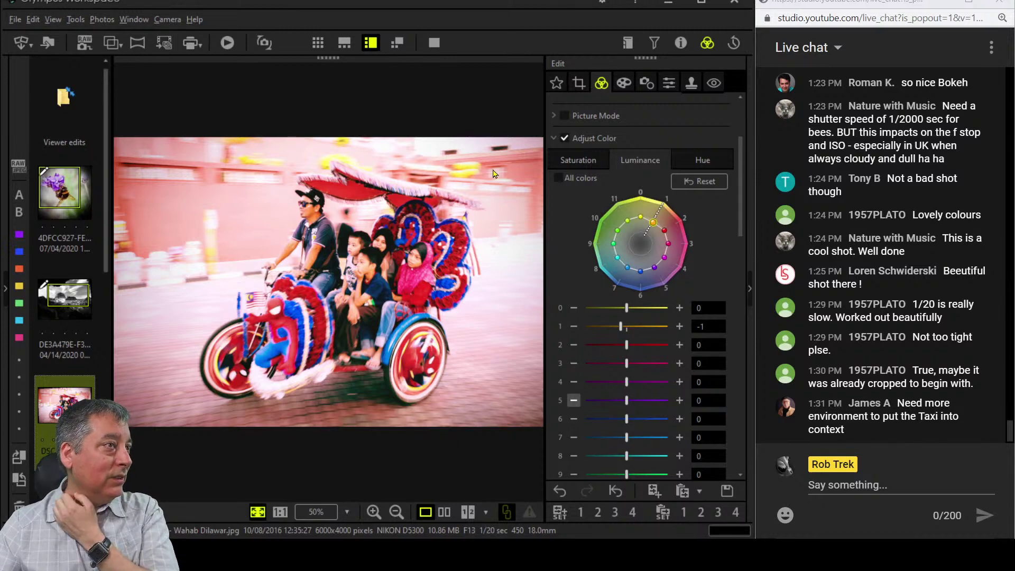
left_click(580, 84)
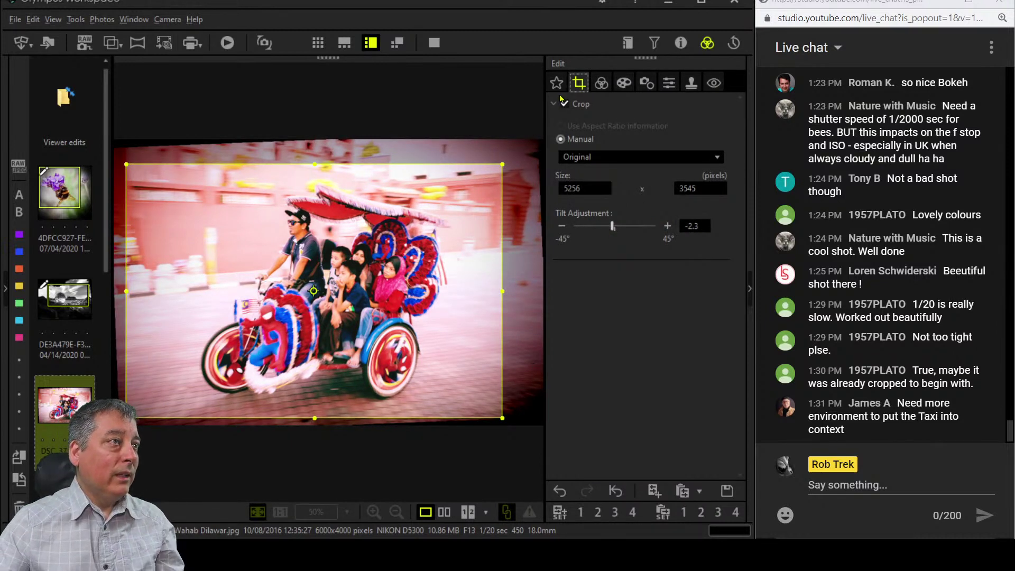
left_click(599, 82)
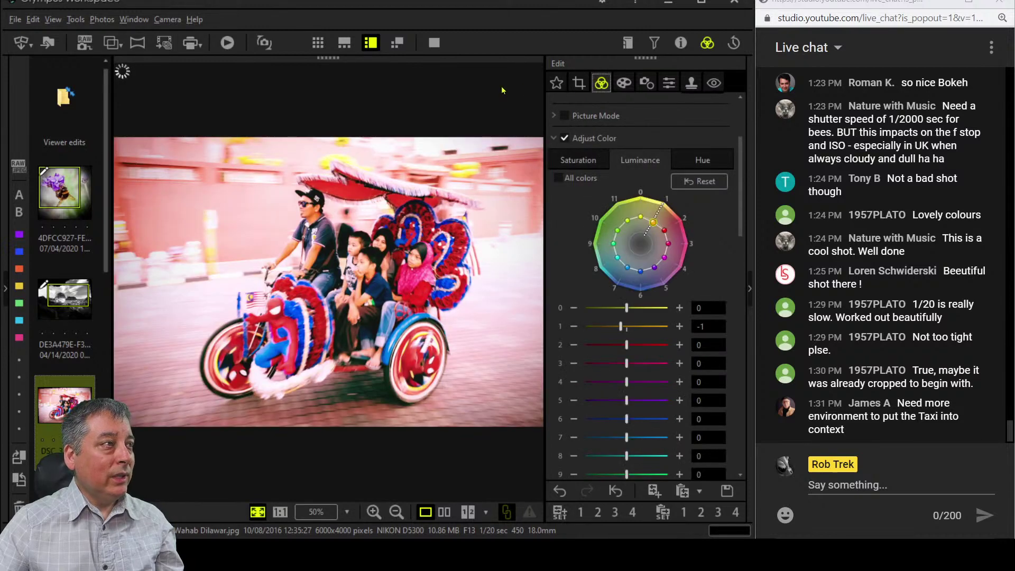
Show the original and edited rickshaw photos side by side in full screen.
left_click(444, 513)
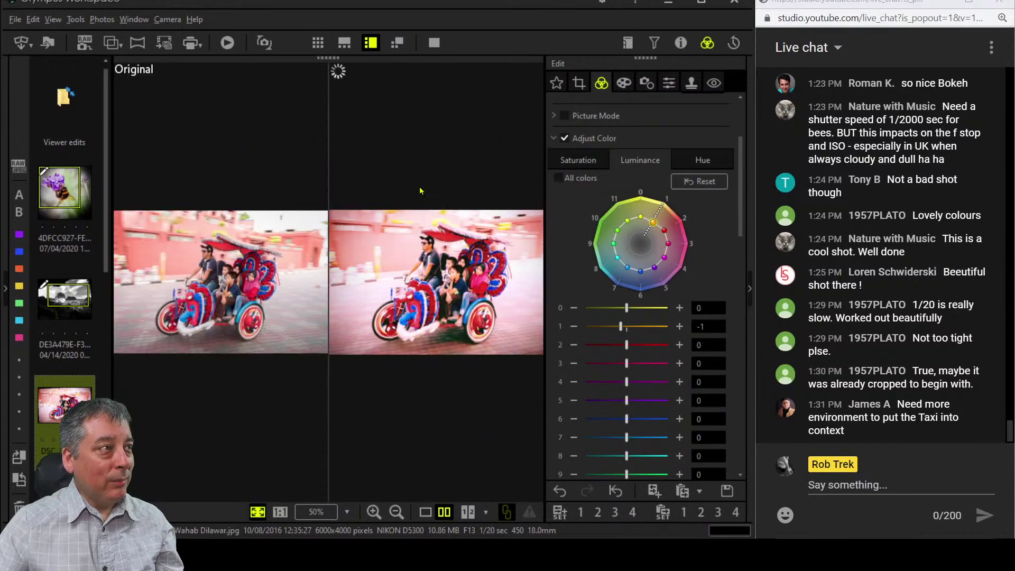
left_click(435, 43)
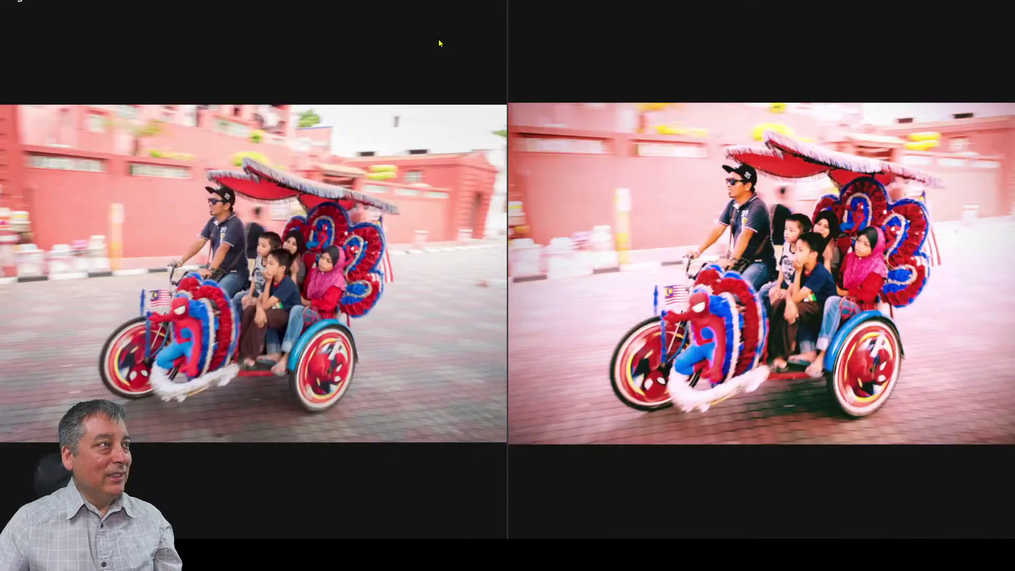
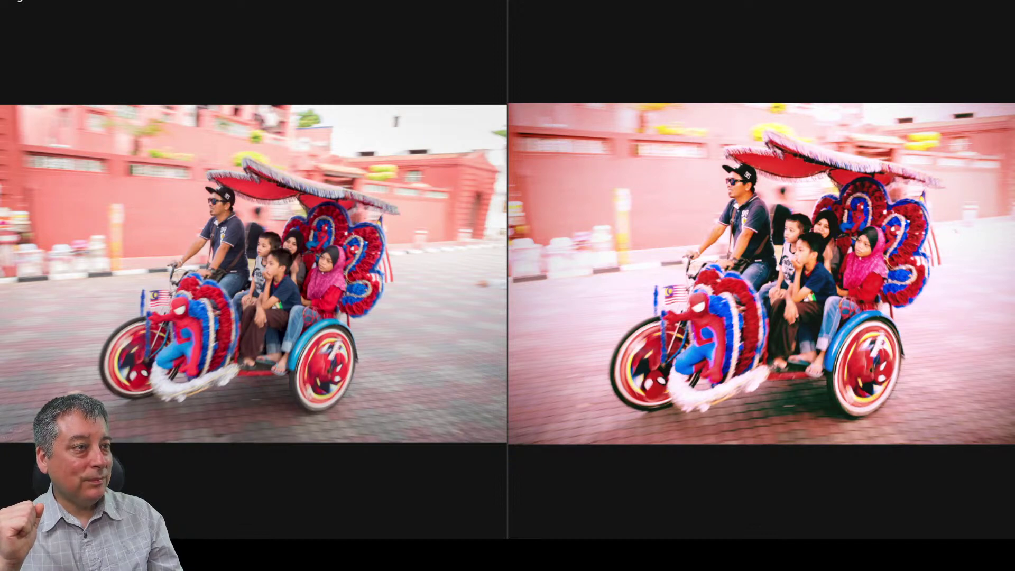
Exit the full-screen before/after comparison back to the side-by-side edit window.
key("Escape")
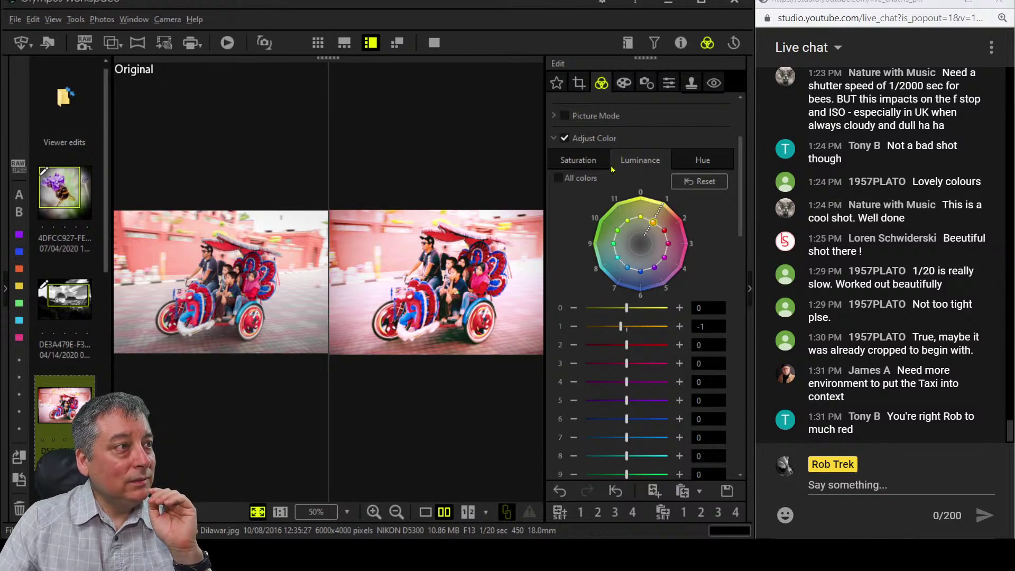
Show the trishaw photo alone and lower hue 2 (red) saturation to -5.
left_click(425, 512)
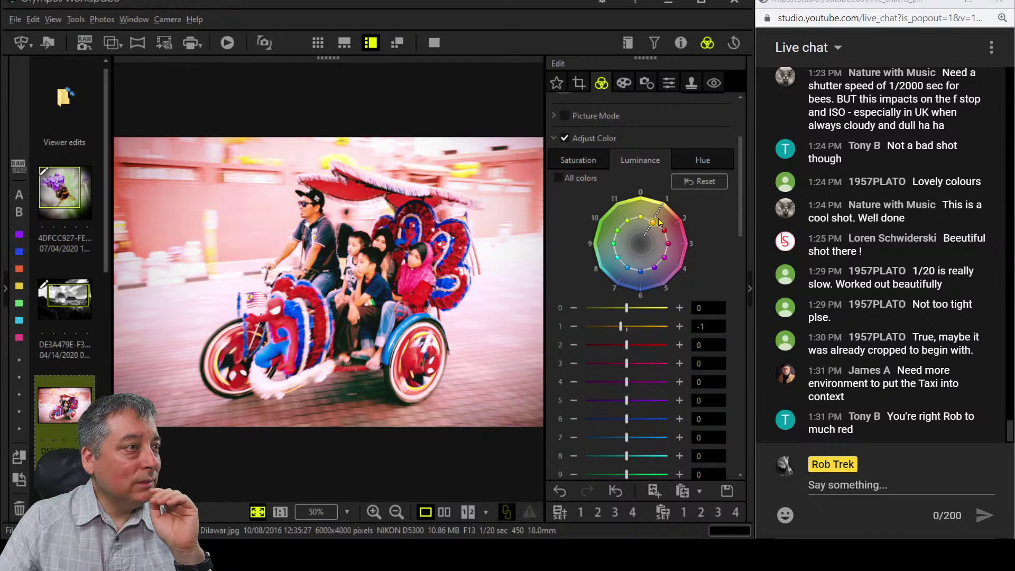
left_click(598, 166)
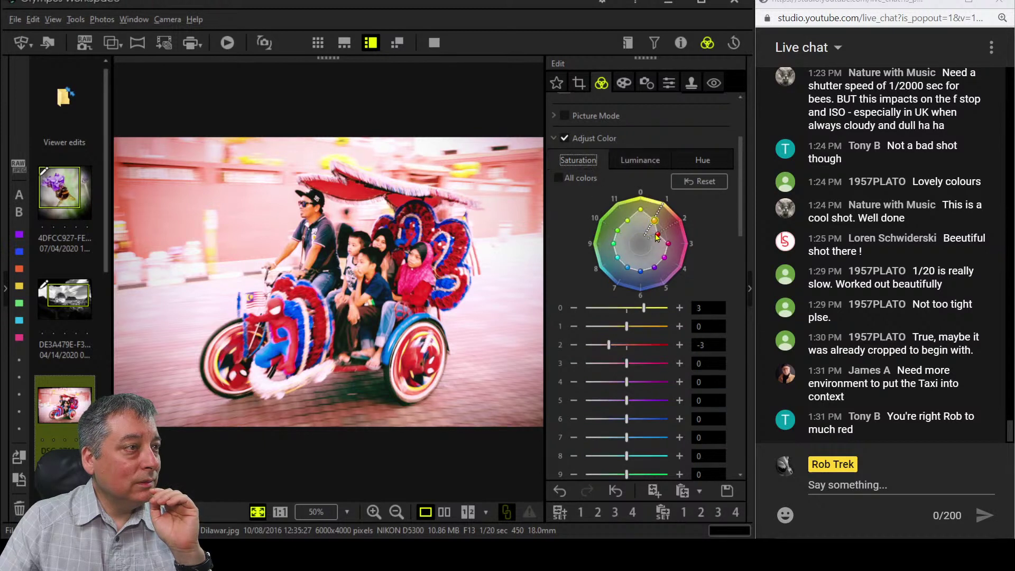
left_click_drag(655, 239, 652, 242)
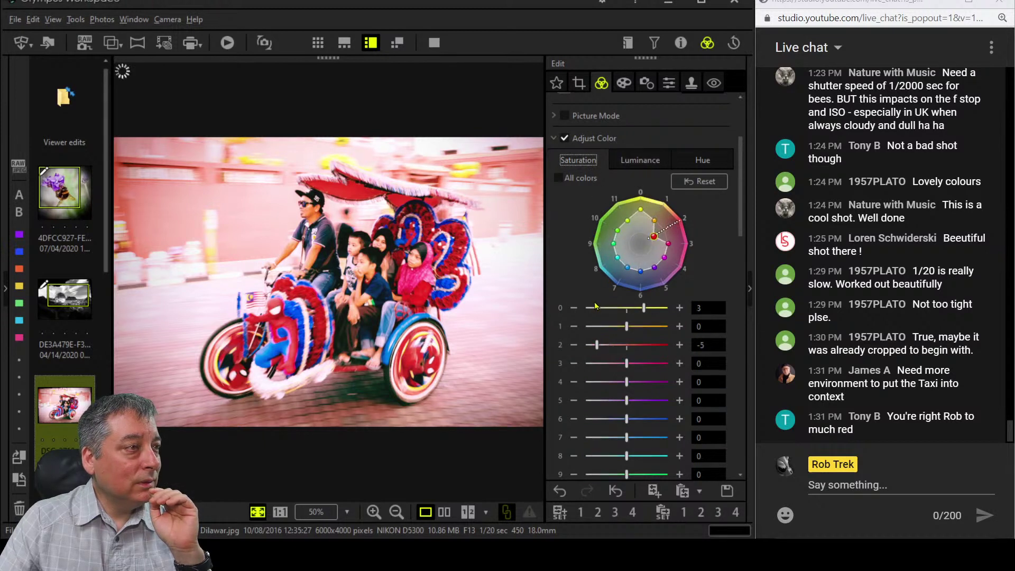
scroll(620, 179, "up", 3)
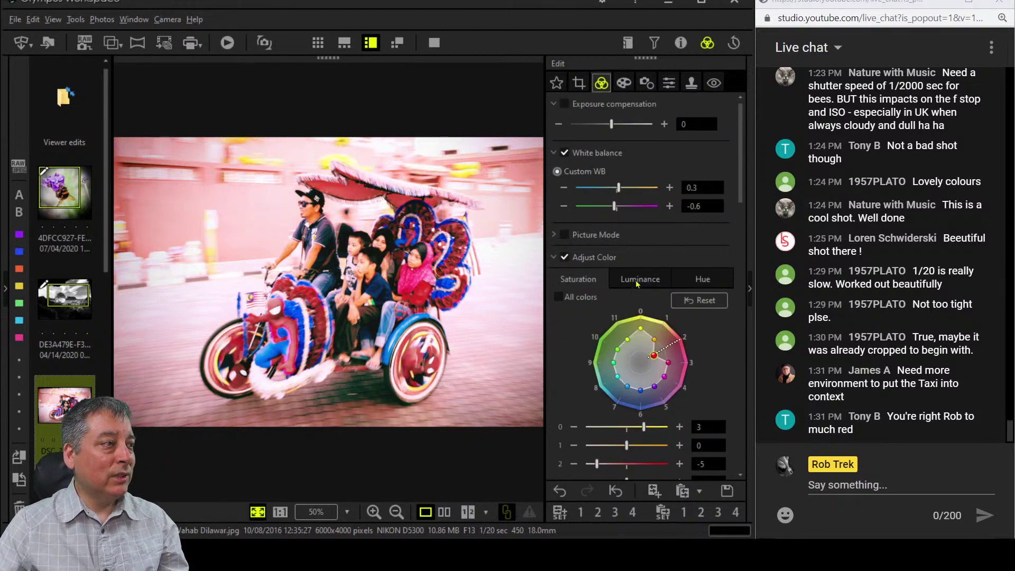
Try the Monochrome Picture Mode, then set Picture Mode back to No effect.
left_click(554, 234)
left_click(597, 255)
left_click(606, 289)
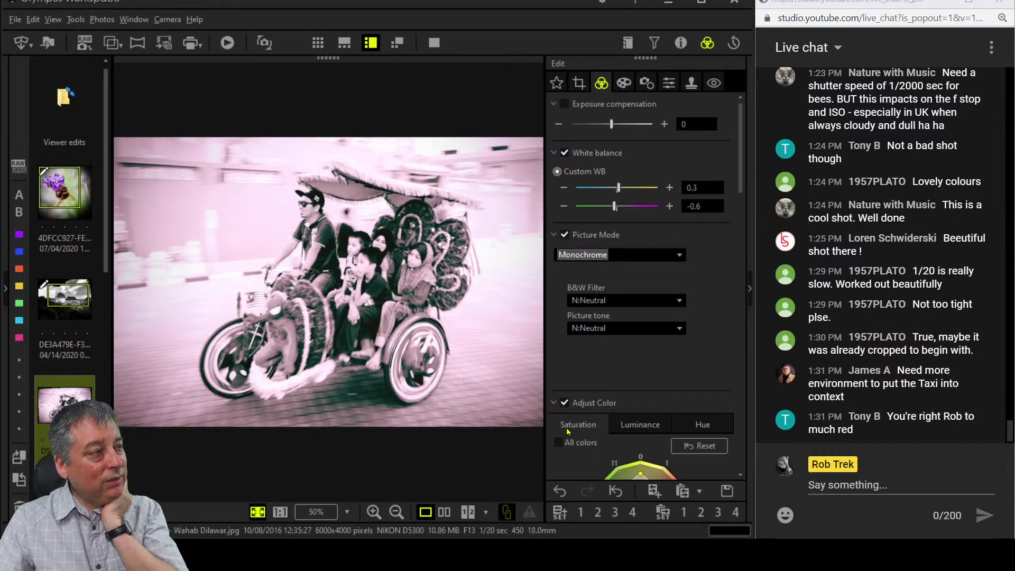
left_click(626, 254)
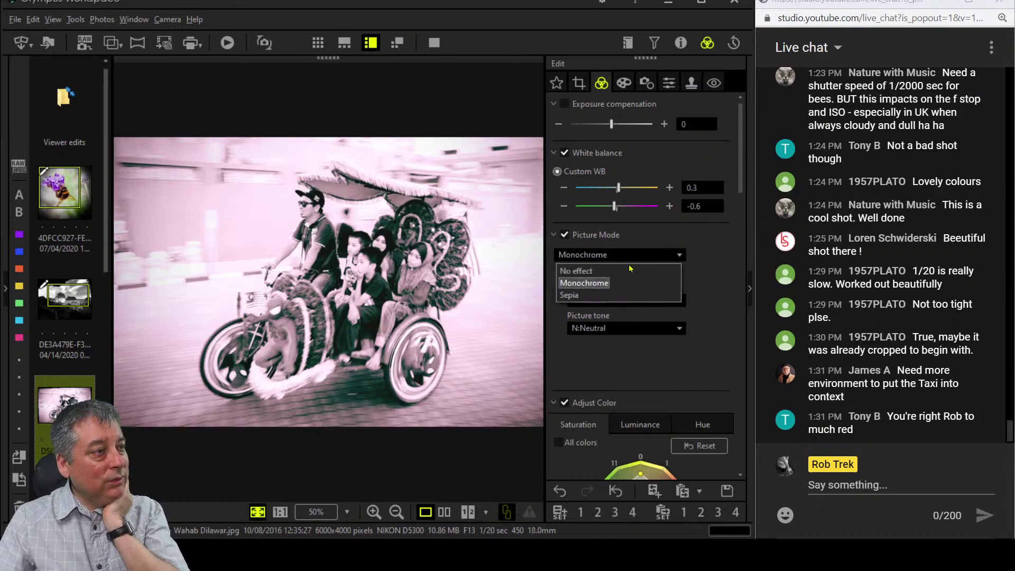
left_click(626, 271)
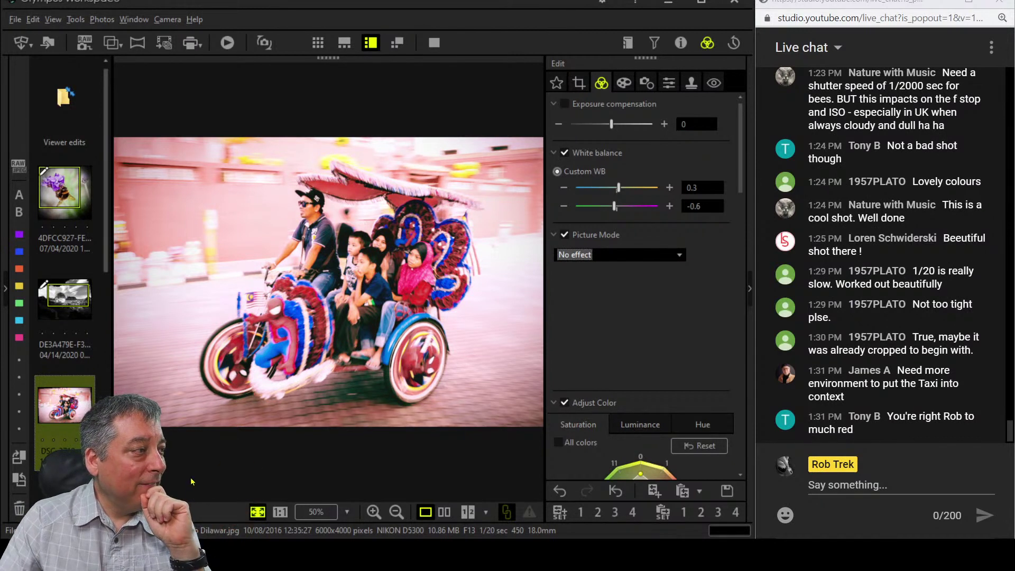
Open the OI000025 snowy pine-forest photo from the filmstrip, passing through Hidden Road.
scroll(31, 449, "down", 5)
scroll(30, 449, "up", 3)
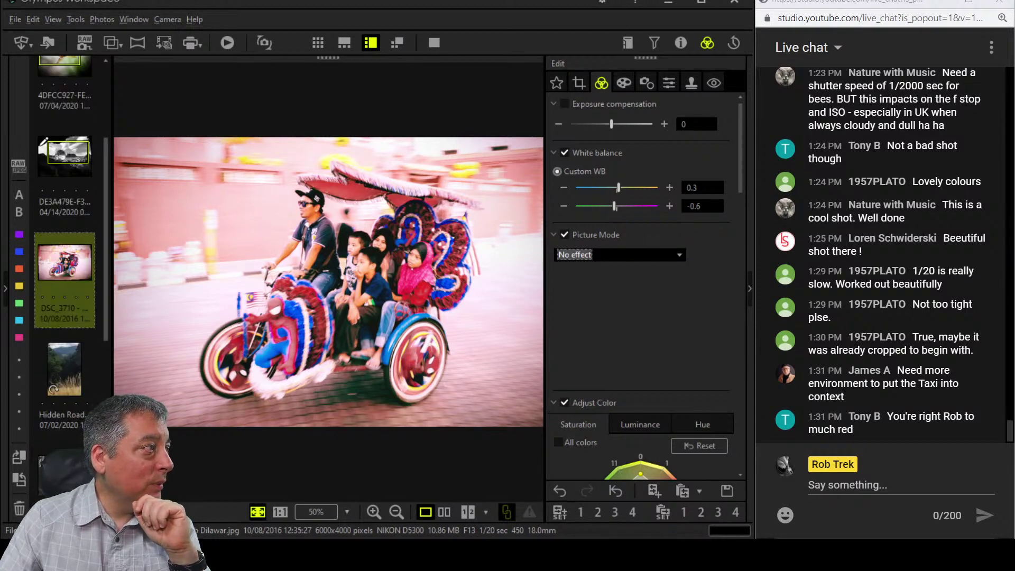
left_click(76, 377)
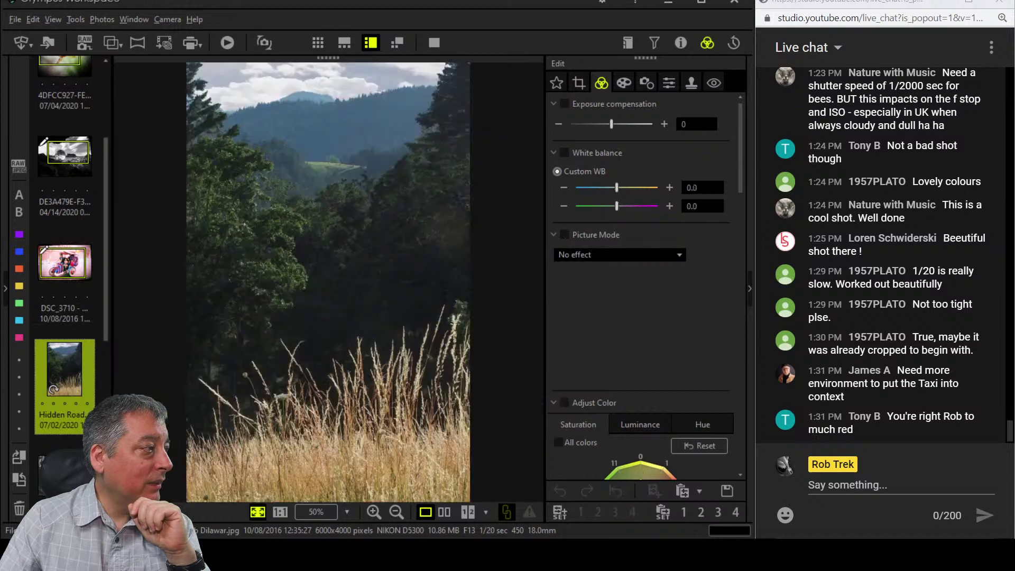
left_click(64, 333)
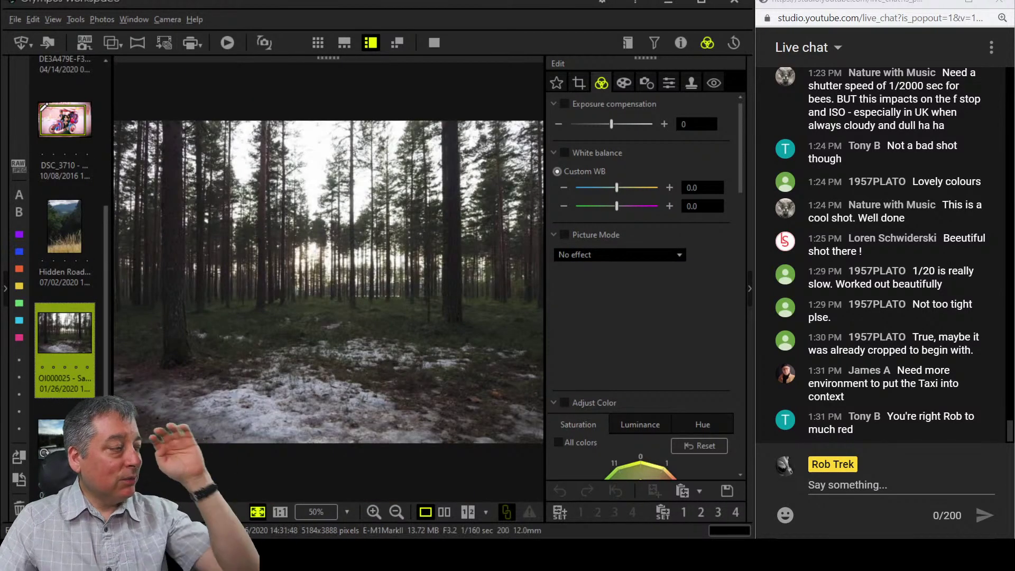
mouse_move(78, 449)
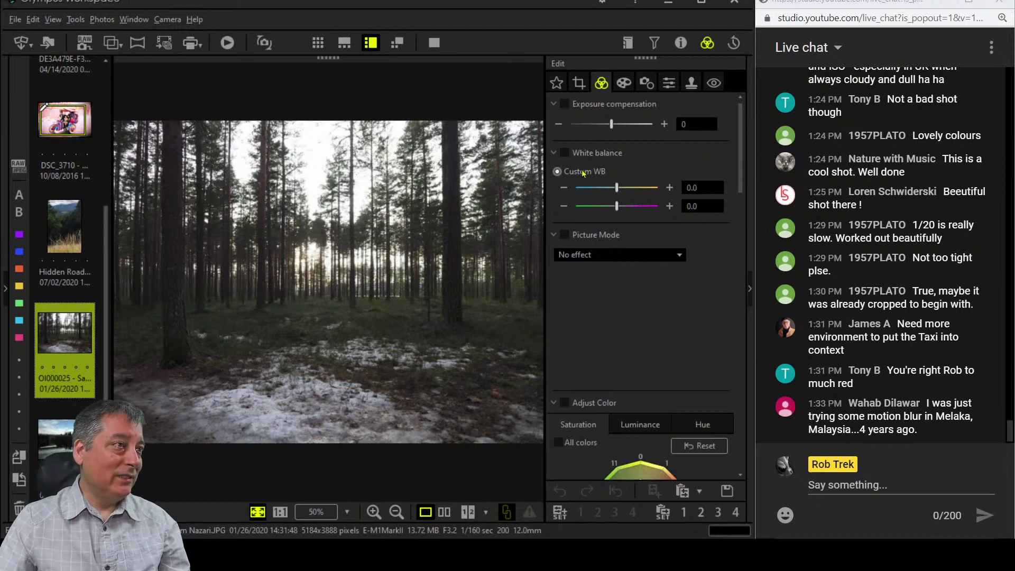
Set a 16.0:7.0 crop ratio and tighten the frame around the central trunks.
left_click(624, 85)
left_click(603, 84)
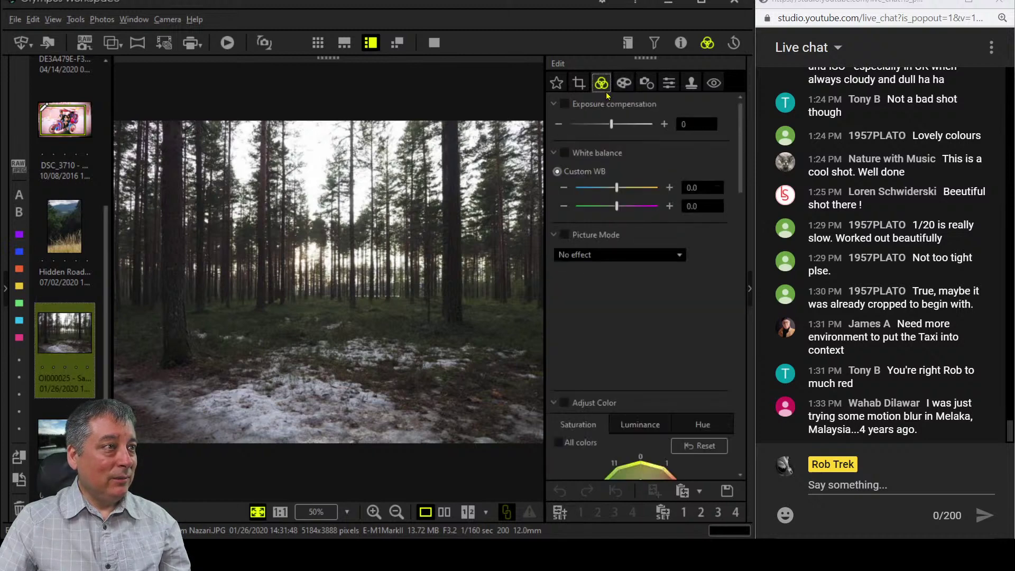
left_click(579, 85)
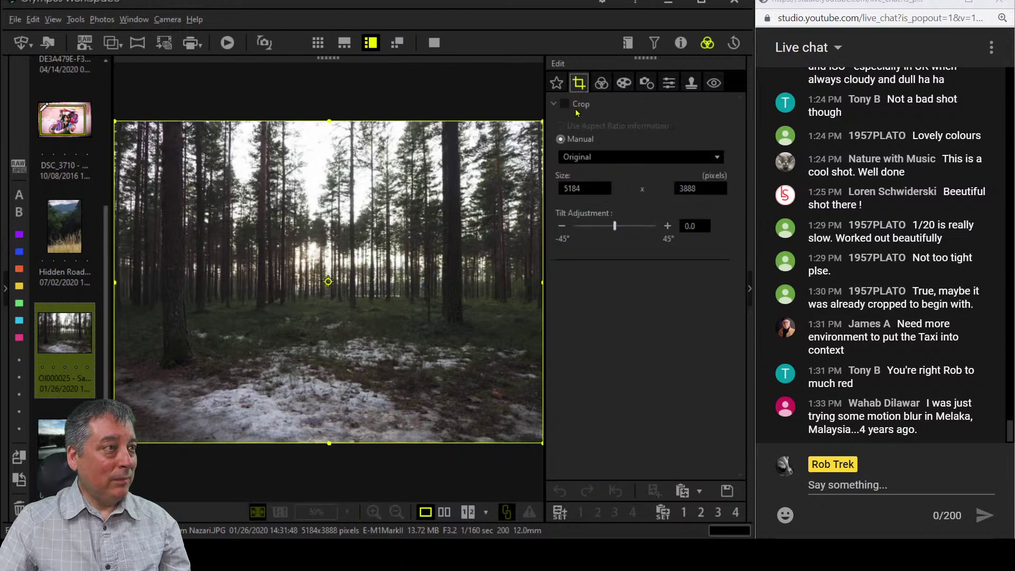
left_click(607, 158)
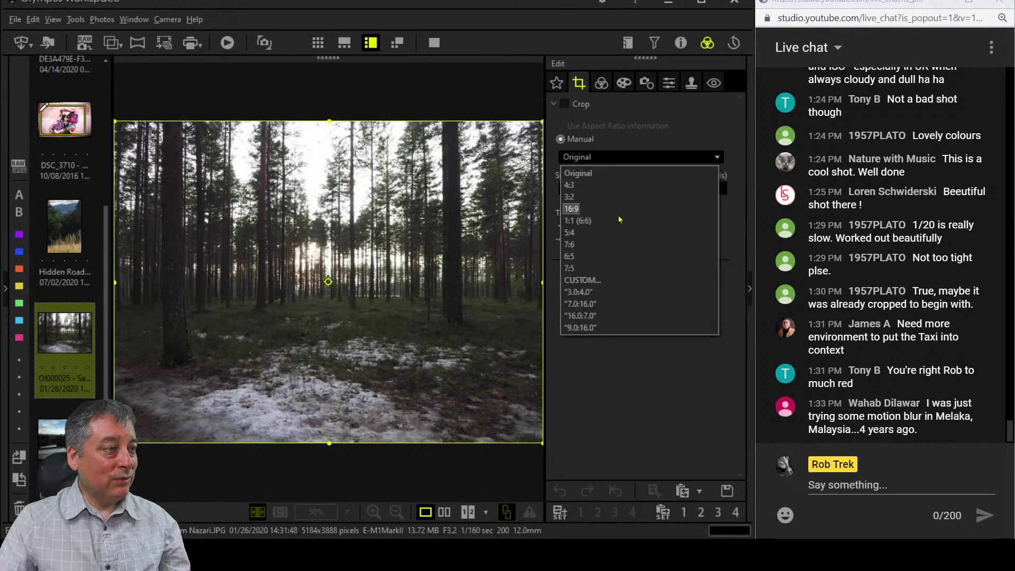
left_click(623, 320)
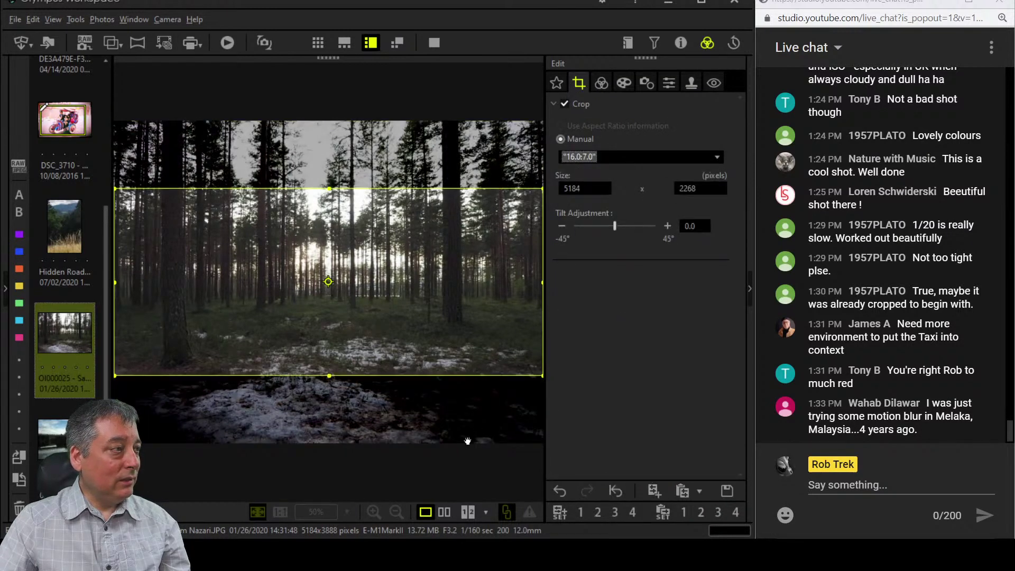
left_click(374, 374)
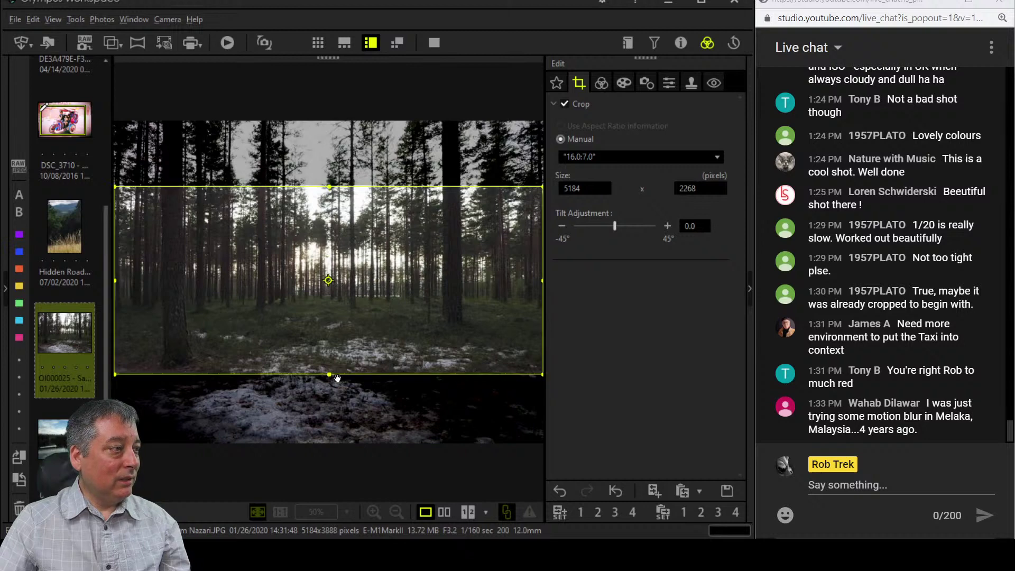
left_click_drag(337, 378, 355, 286)
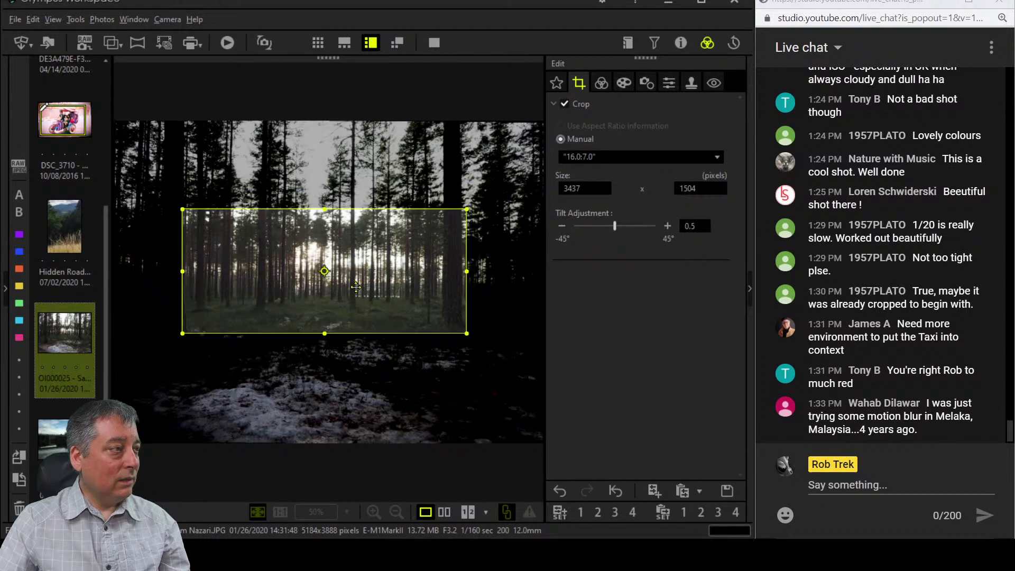
Set the crop Tilt Adjustment to -0.1 and apply the crop.
left_click(605, 86)
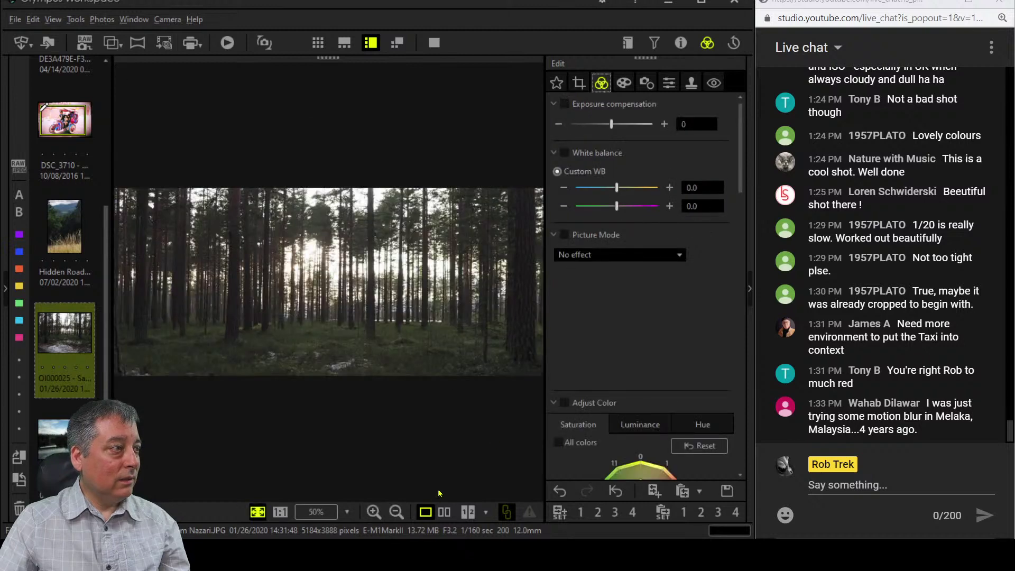
left_click(581, 84)
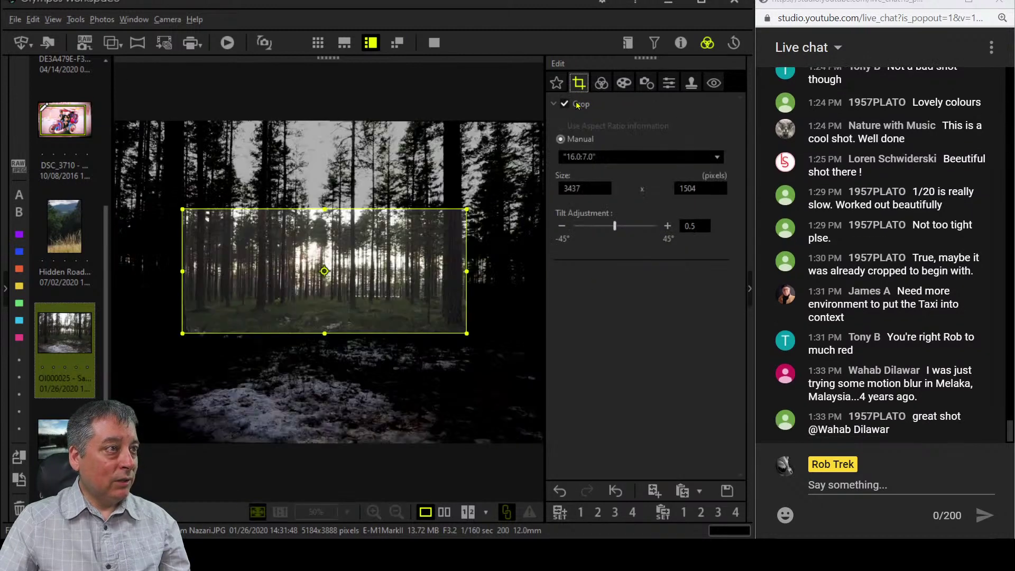
left_click(562, 225)
left_click(562, 226)
left_click(562, 225)
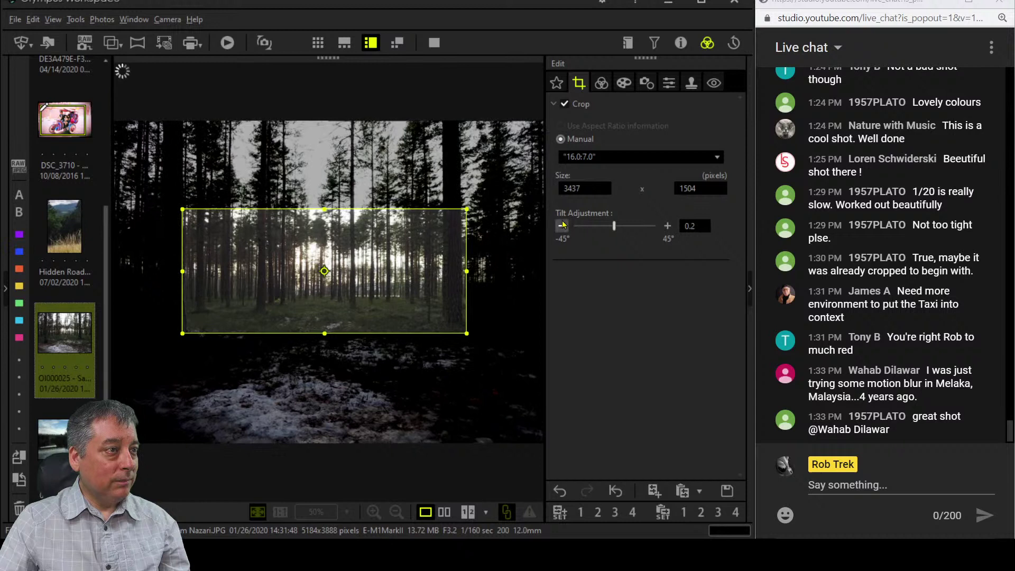
left_click(562, 225)
left_click(562, 225)
left_click(562, 226)
left_click(562, 225)
left_click(562, 226)
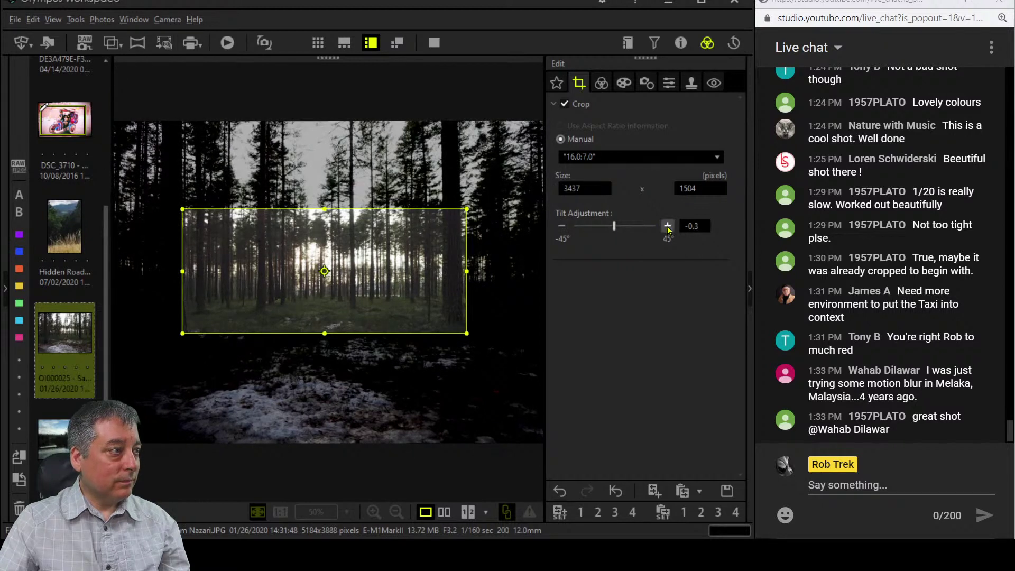
left_click(668, 226)
left_click(668, 226)
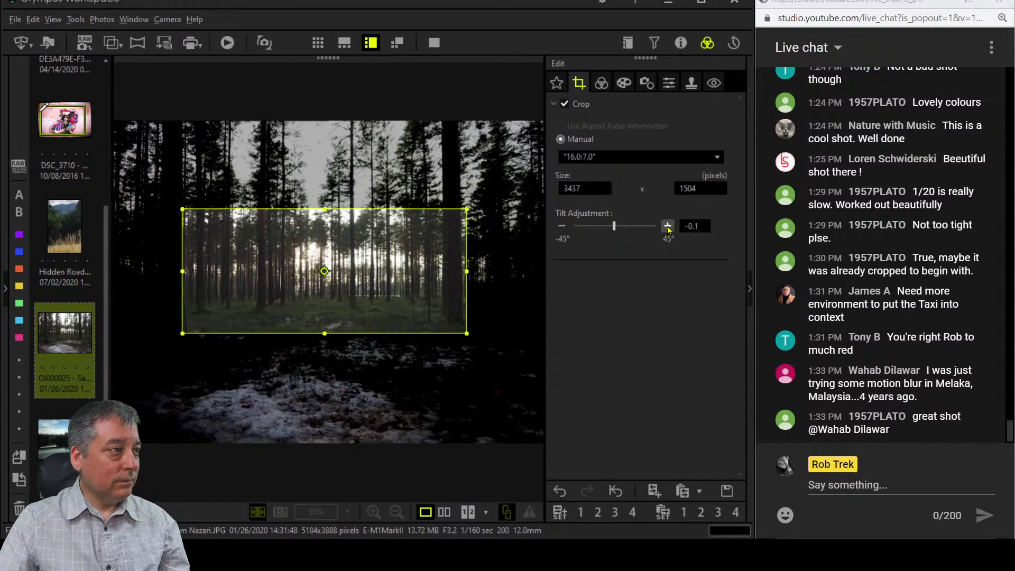
key("Return")
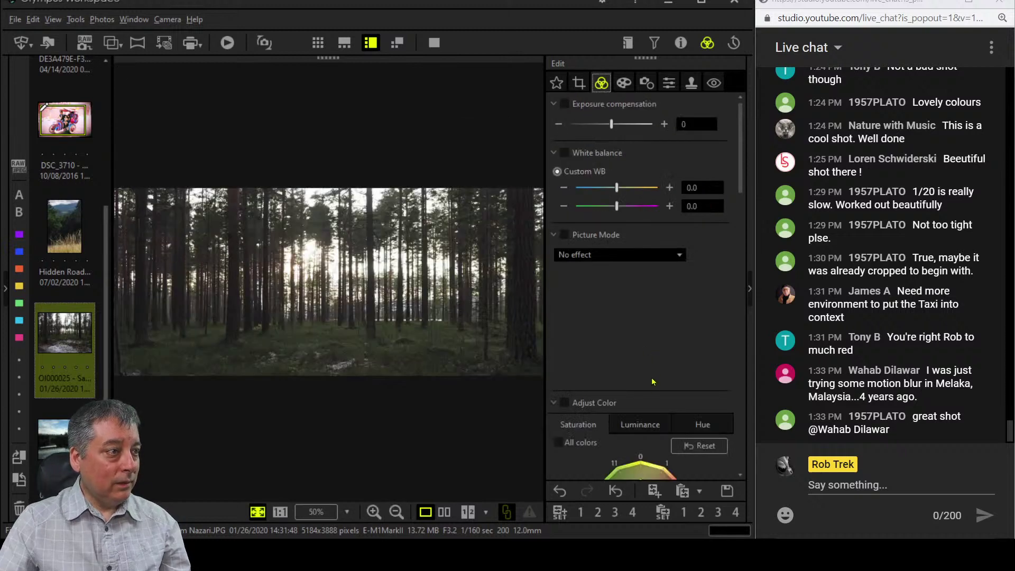
Set Dehaze to 100, then scroll back up to the Adjust Color section.
scroll(652, 382, "down", 15)
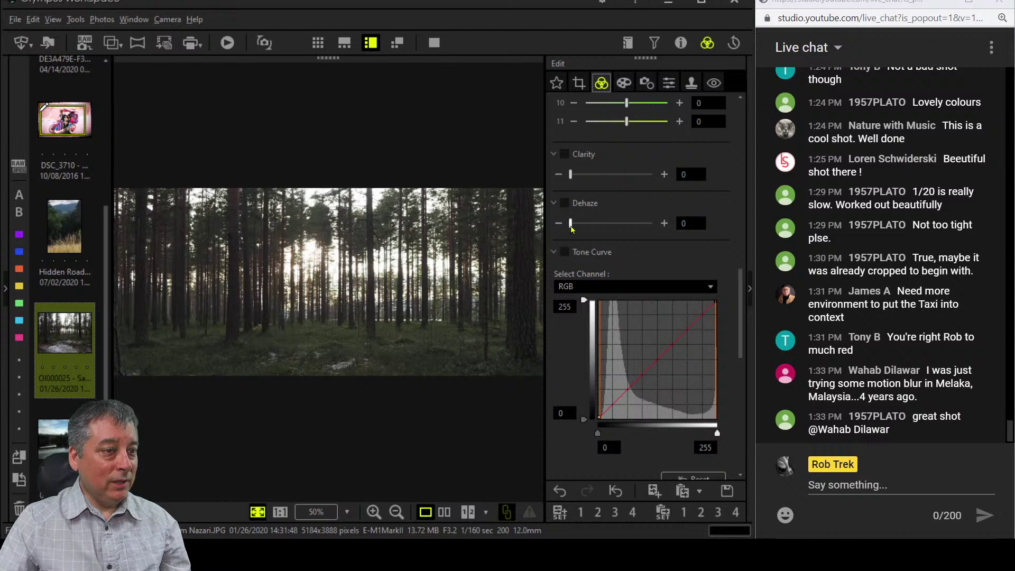
left_click_drag(571, 229, 664, 227)
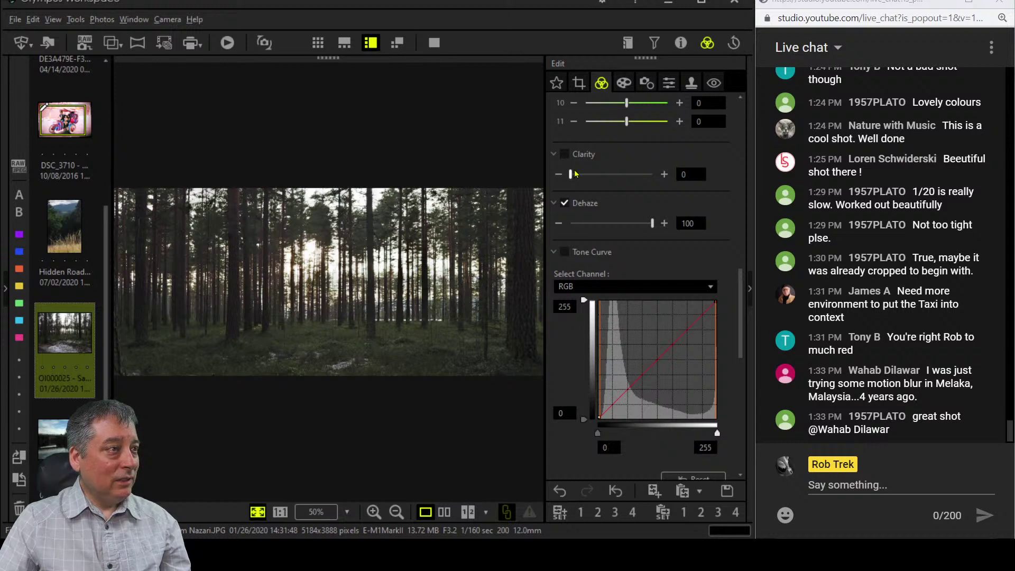
scroll(571, 423, "down", 5)
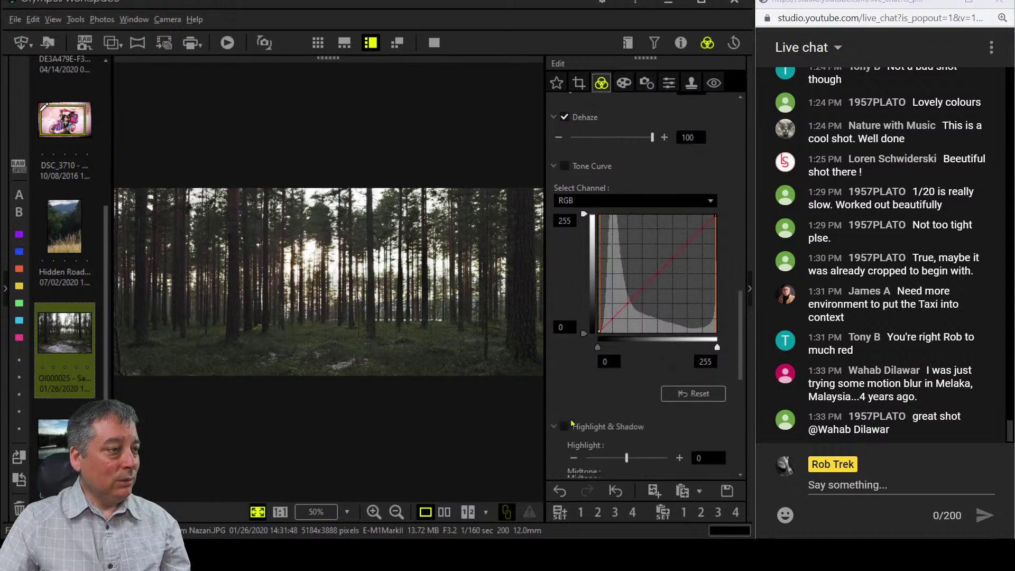
scroll(571, 423, "down", 2)
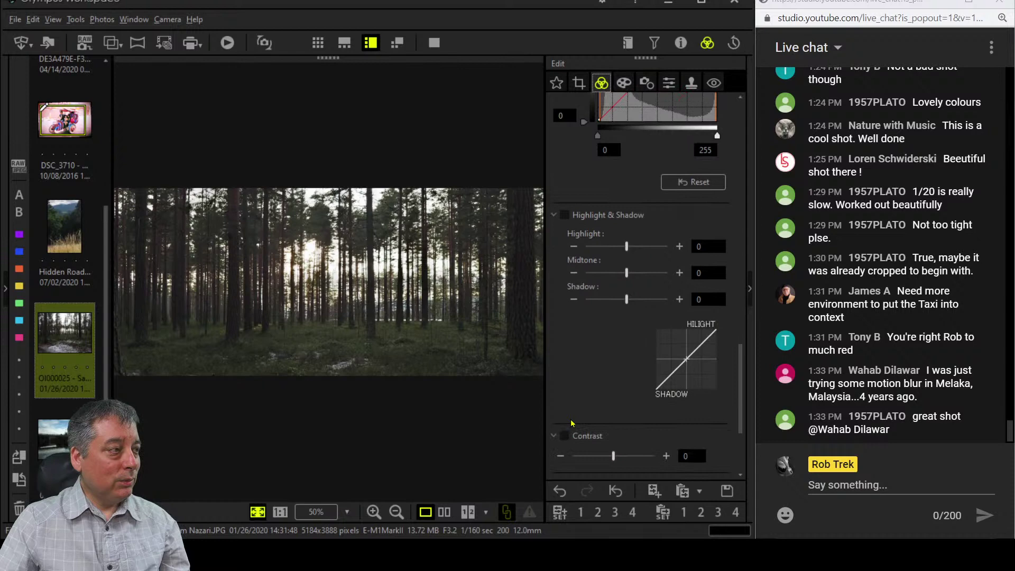
scroll(571, 423, "down", 1)
scroll(596, 386, "up", 9)
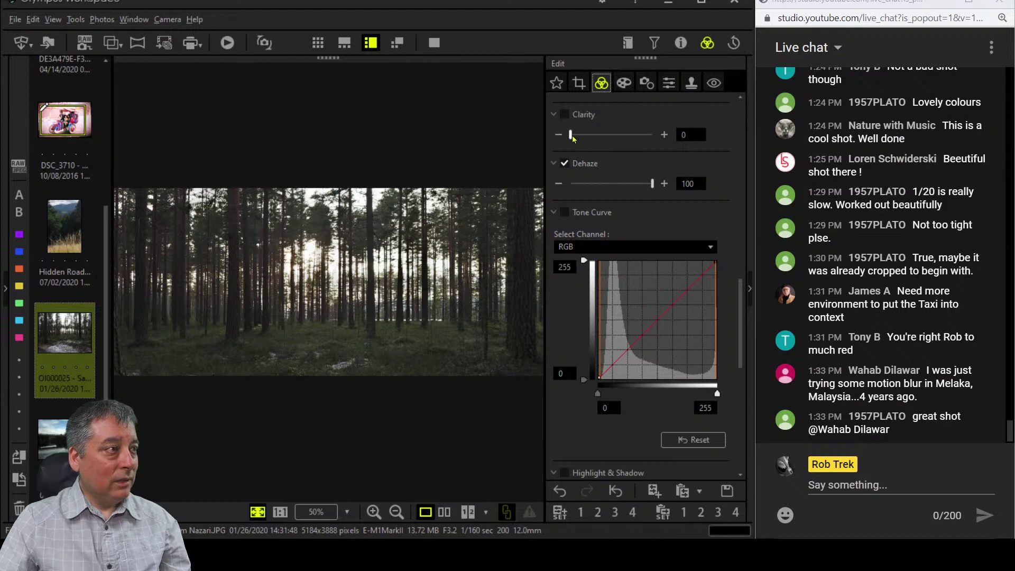
scroll(639, 238, "up", 10)
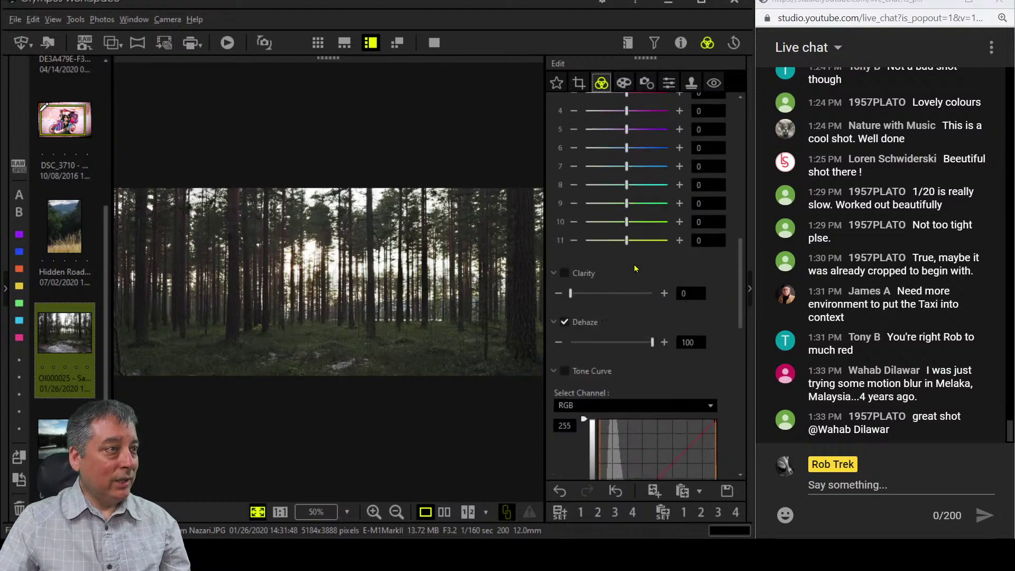
scroll(635, 269, "up", 1)
scroll(635, 269, "up", 3)
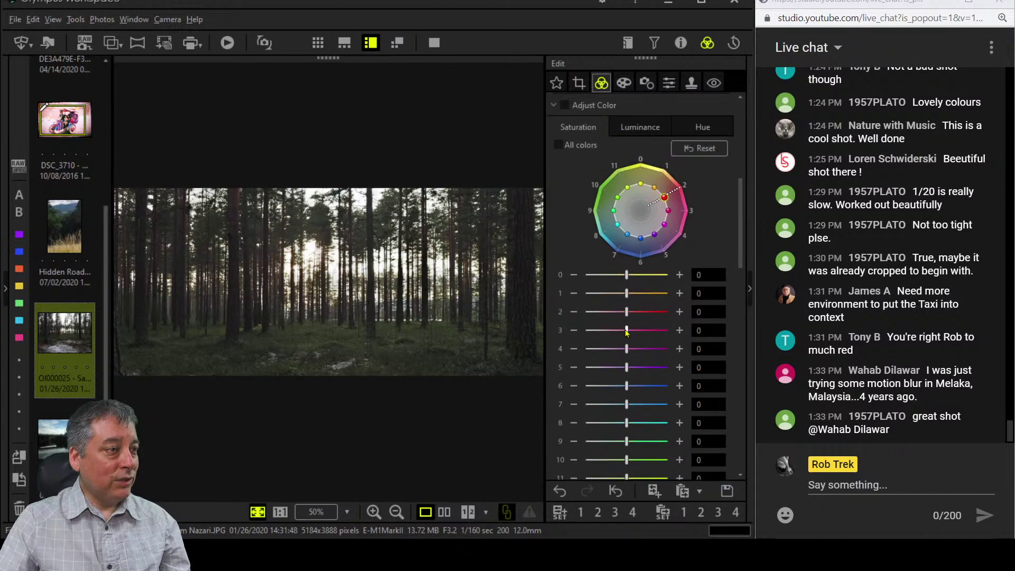
Boost colour 2 saturation to 6 and lower luminance of colours 0, 1, 6 and 7.
left_click_drag(626, 311, 669, 331)
left_click(639, 126)
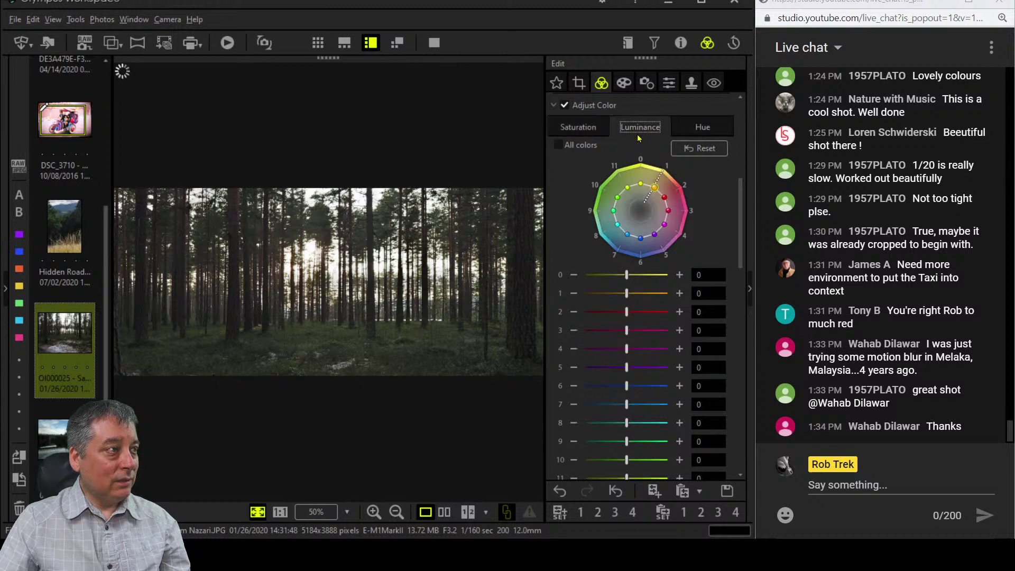
left_click_drag(627, 275, 609, 295)
left_click(574, 274)
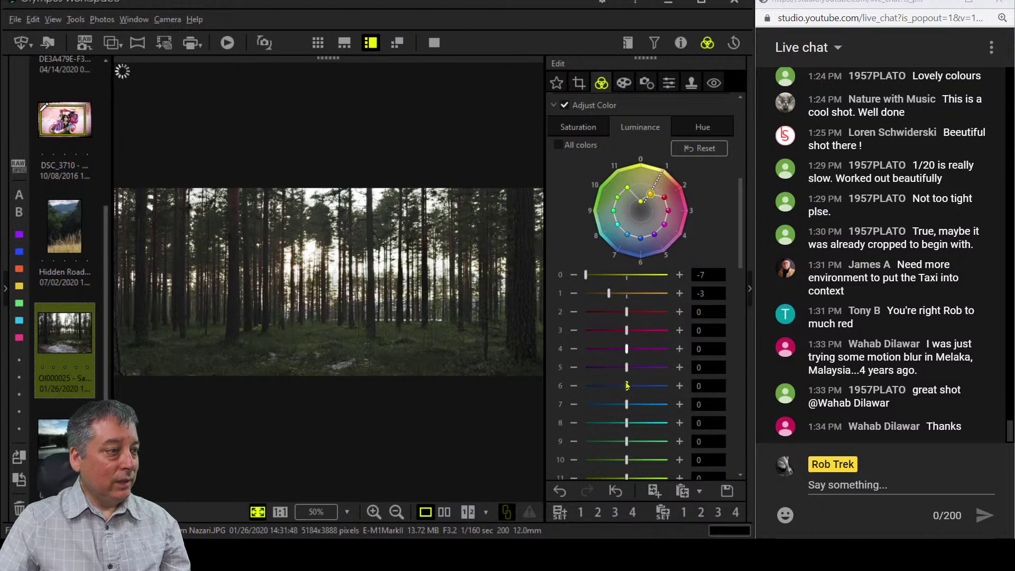
left_click_drag(628, 387, 602, 407)
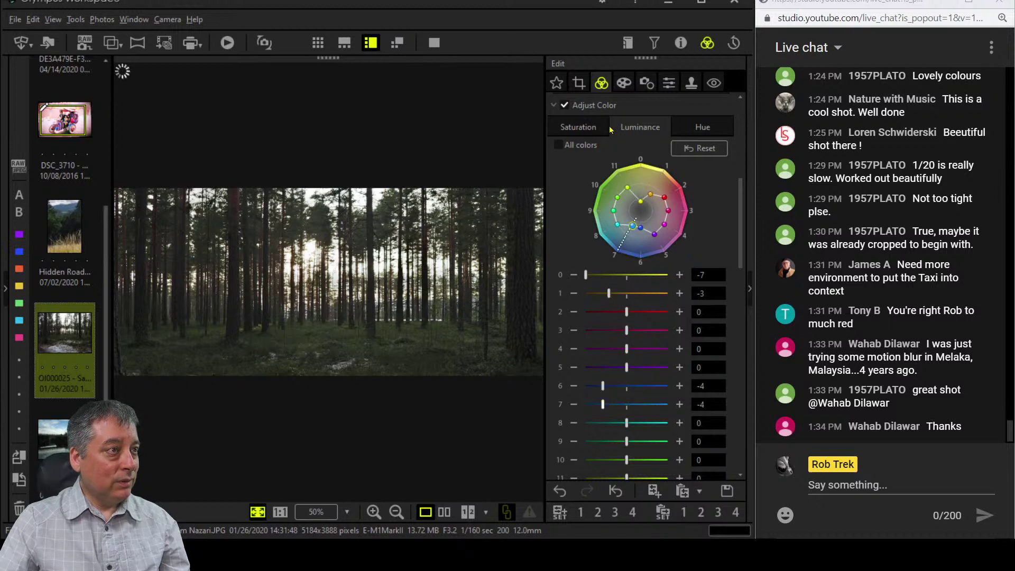
left_click(592, 128)
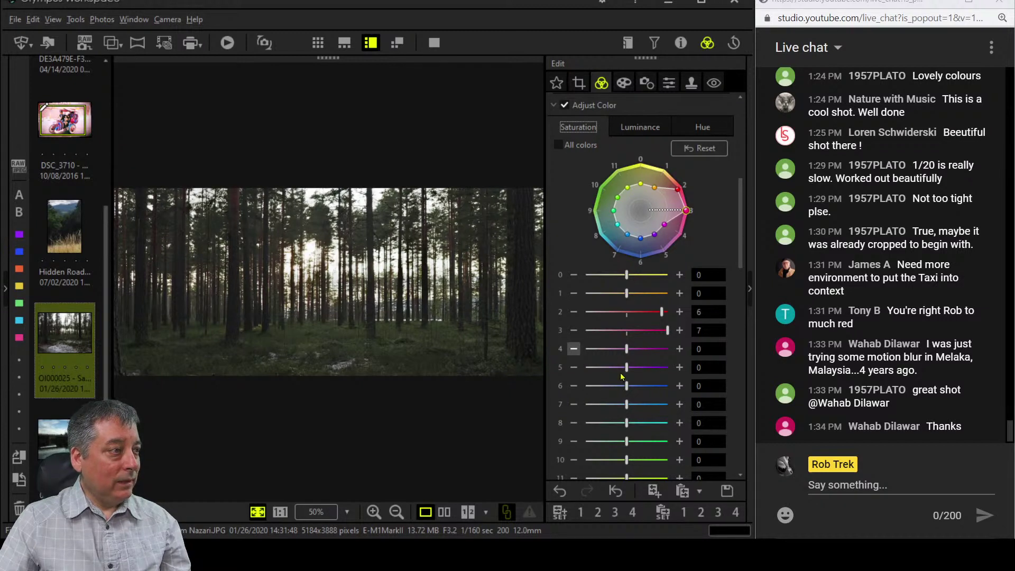
Set Clarity to 44.
scroll(602, 367, "down", 3)
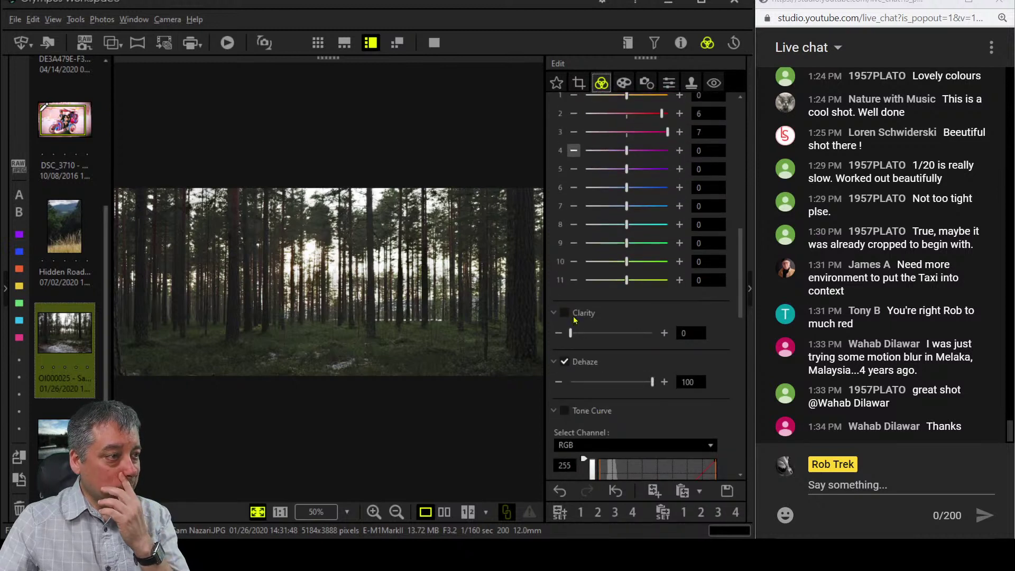
left_click_drag(570, 334, 606, 335)
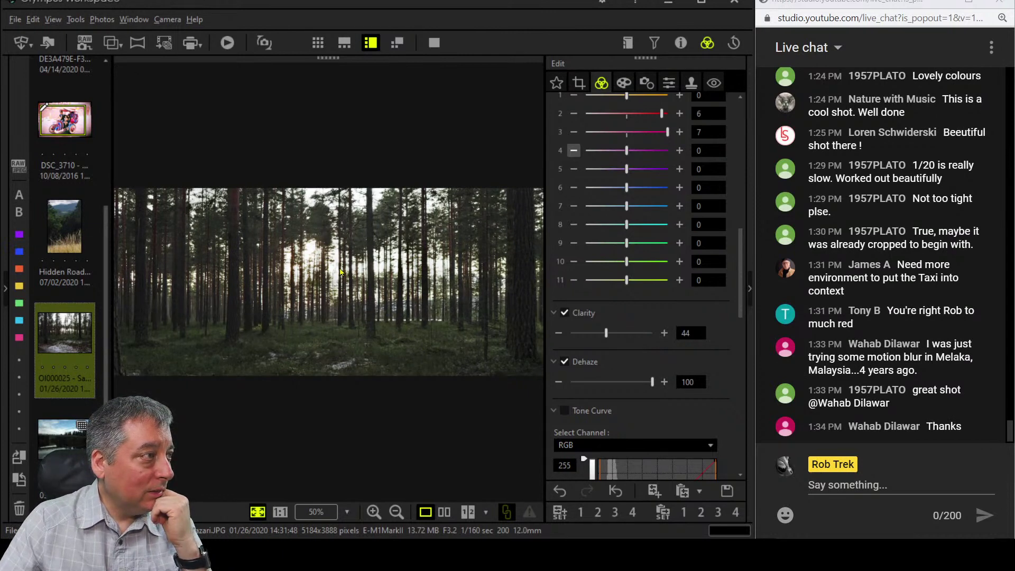
scroll(575, 305, "up", 8)
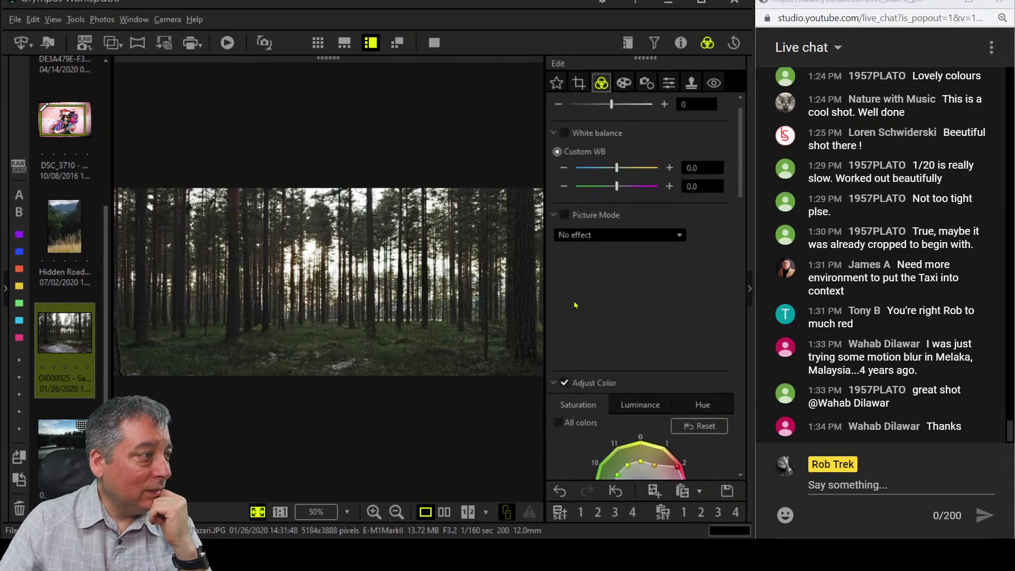
Nudge the first Custom WB value from 0.0 to 0.3.
scroll(575, 305, "up", 1)
left_click(669, 188)
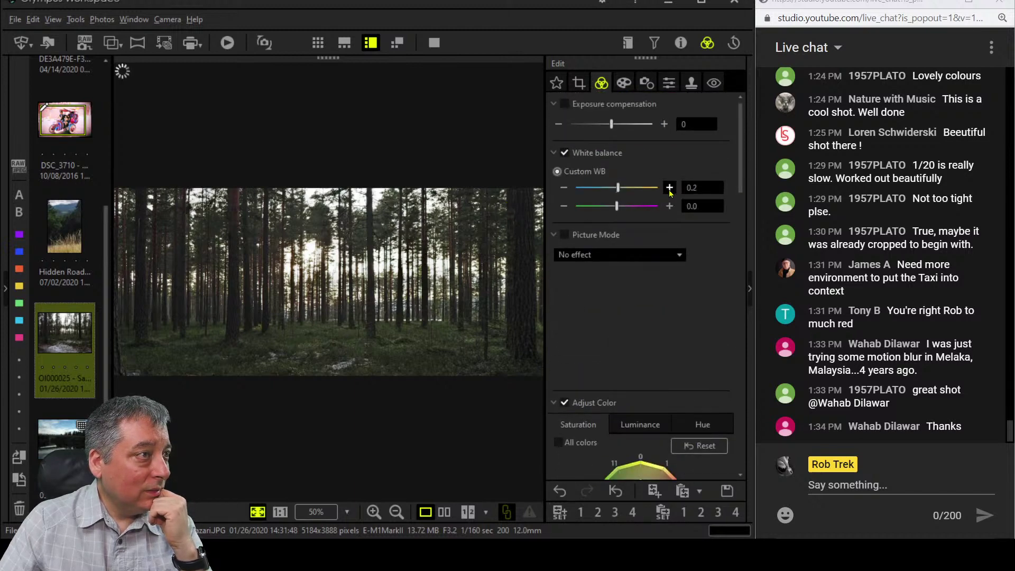
left_click(670, 188)
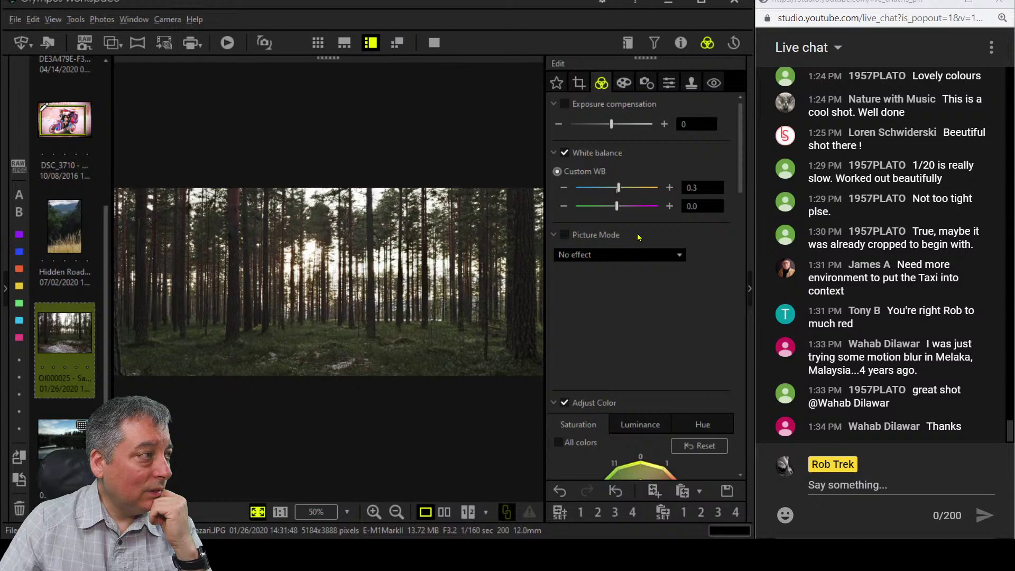
scroll(640, 265, "down", 5)
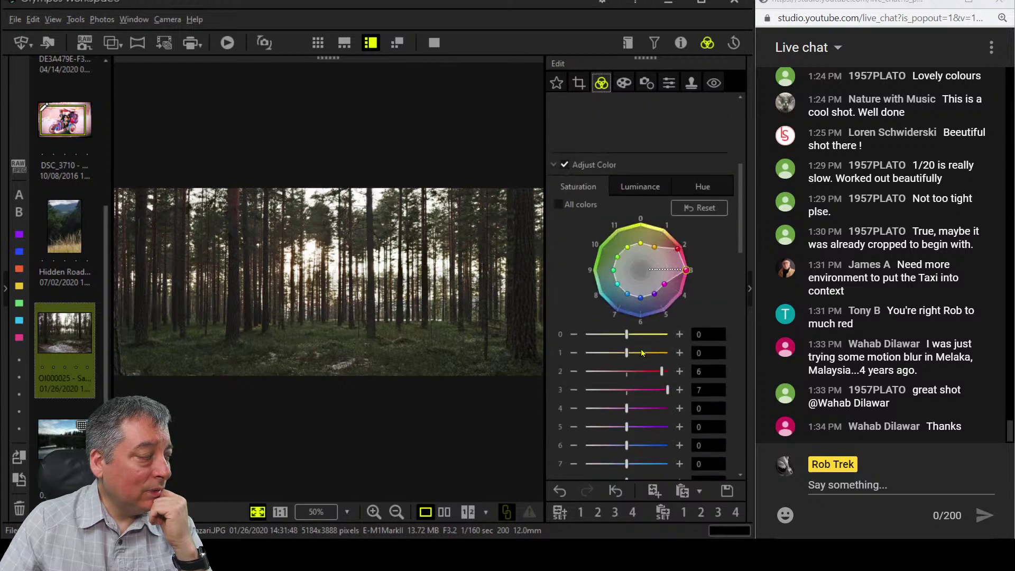
scroll(642, 353, "down", 8)
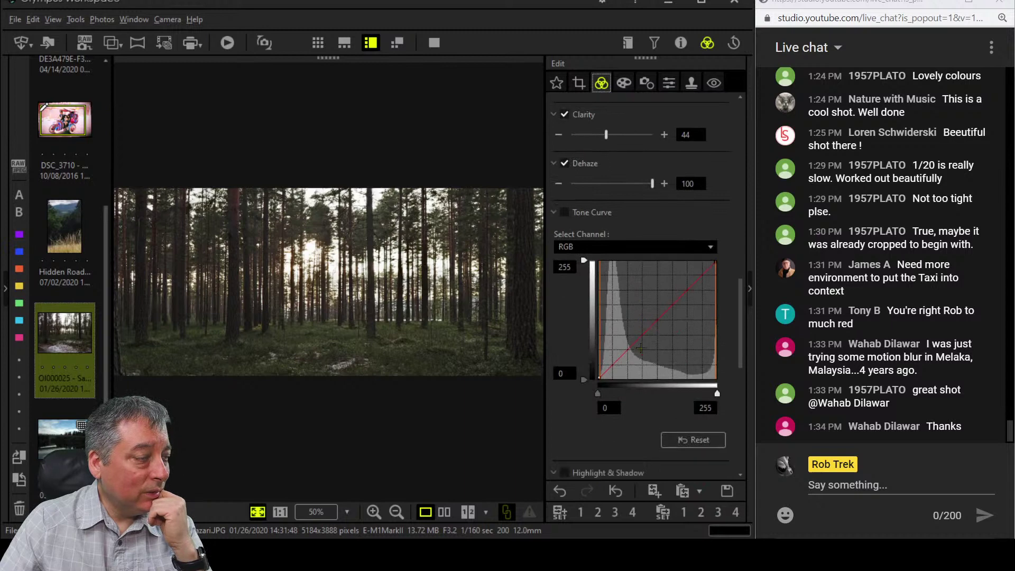
Add control points to the RGB tone curve and shape them into a stronger contrast curve.
left_click(656, 319)
left_click_drag(618, 360, 617, 365)
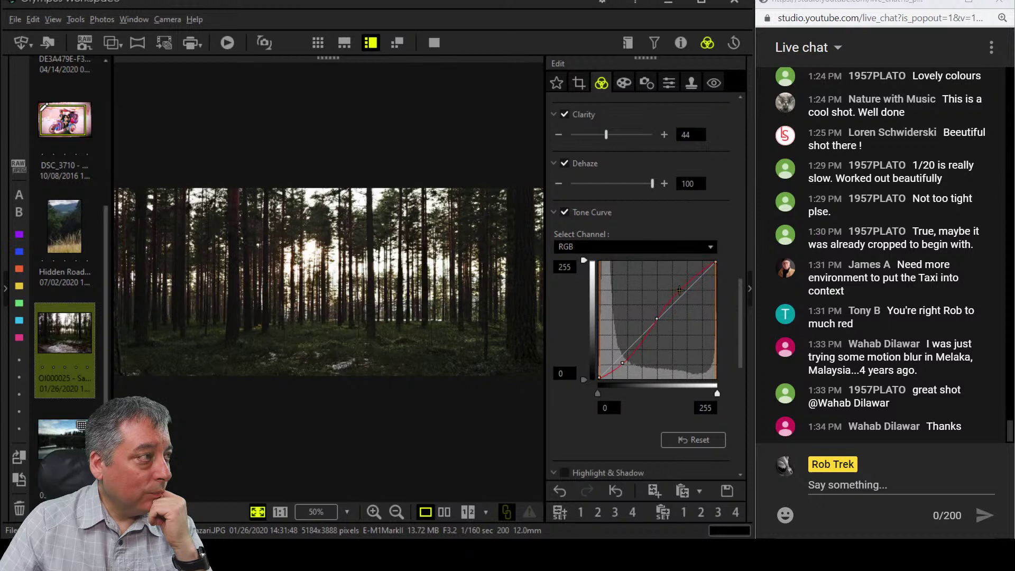
left_click(680, 290)
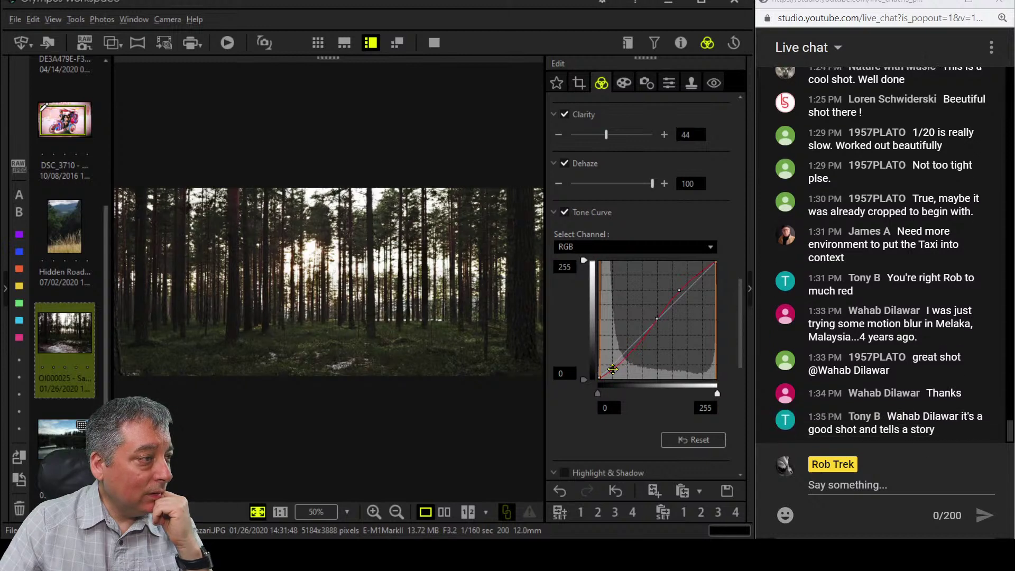
left_click_drag(613, 370, 623, 364)
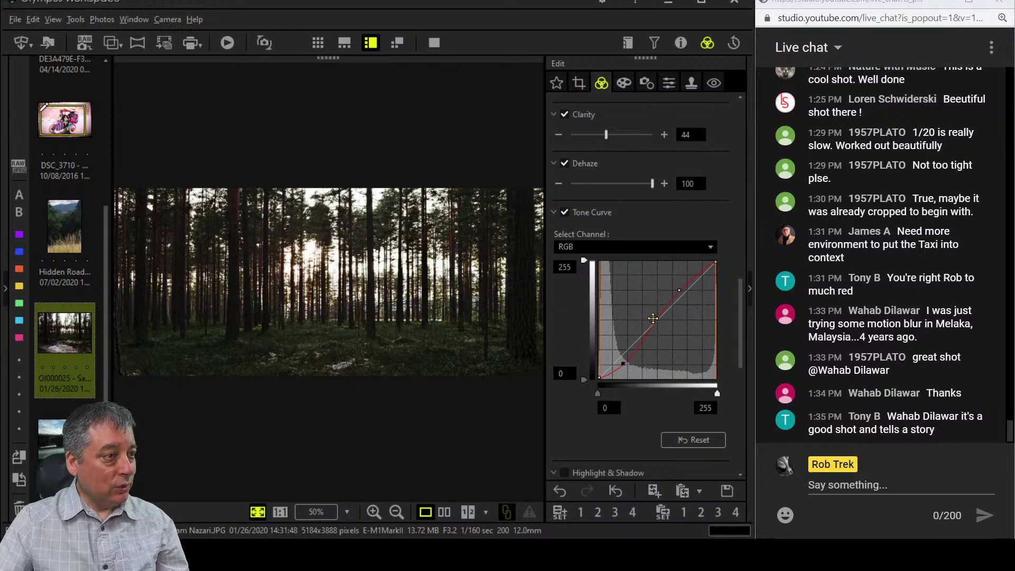
left_click_drag(653, 318, 632, 331)
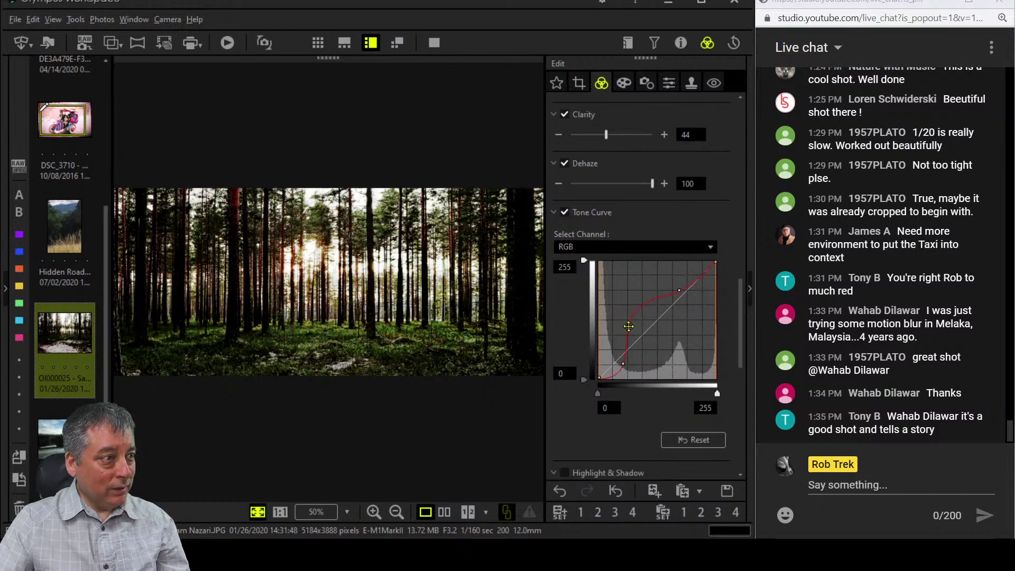
left_click(629, 326)
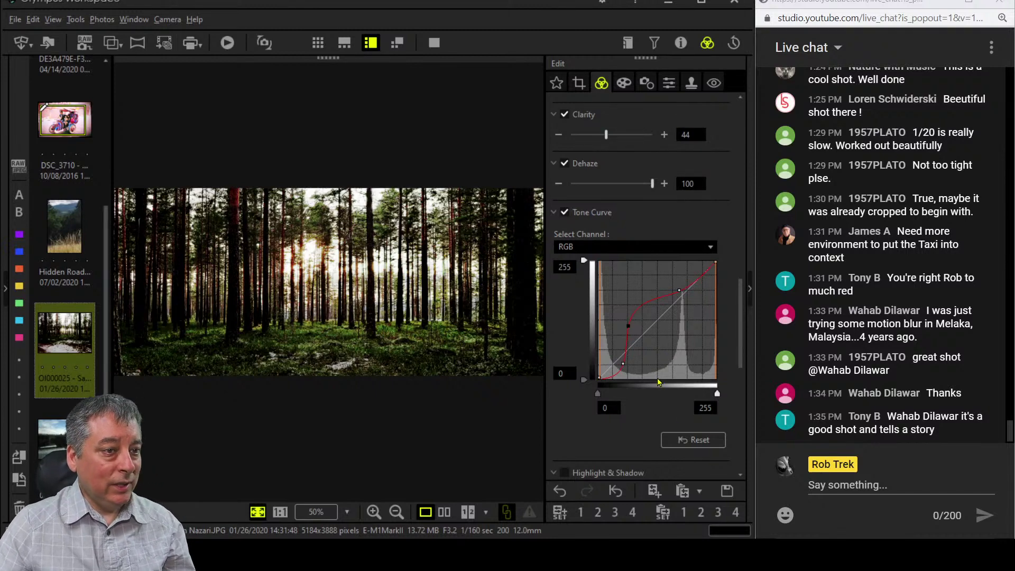
Set colour 1 saturation to 3 and ease colour 2 saturation back to 5.
scroll(625, 435, "down", 3)
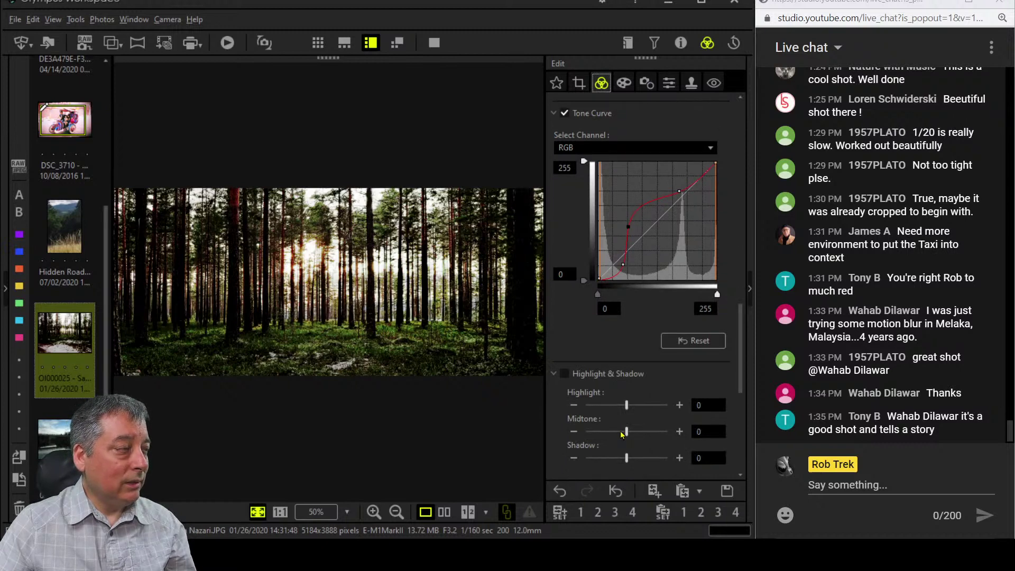
scroll(622, 433, "down", 4)
scroll(582, 423, "up", 12)
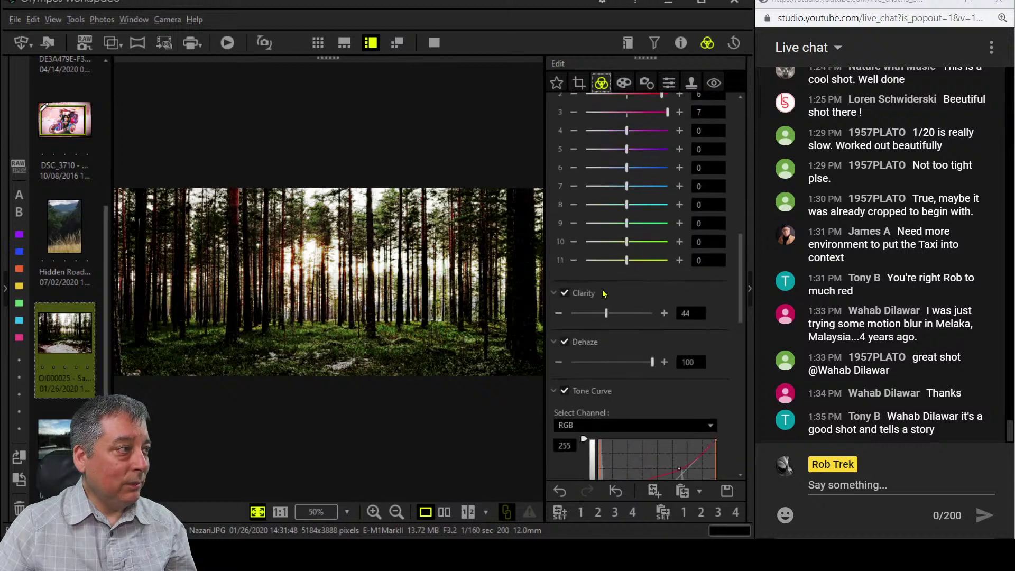
scroll(603, 294, "up", 8)
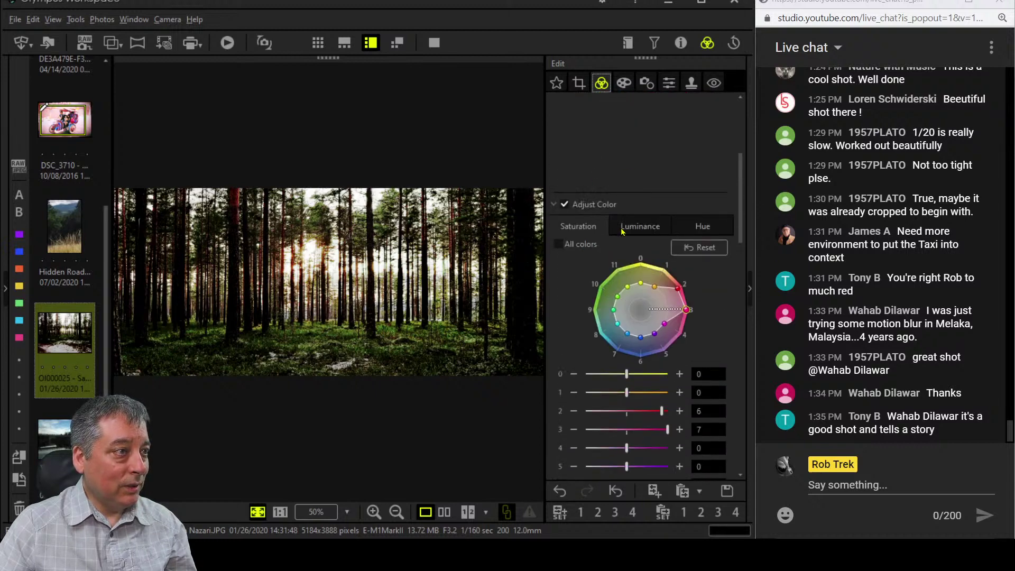
left_click_drag(627, 393, 643, 392)
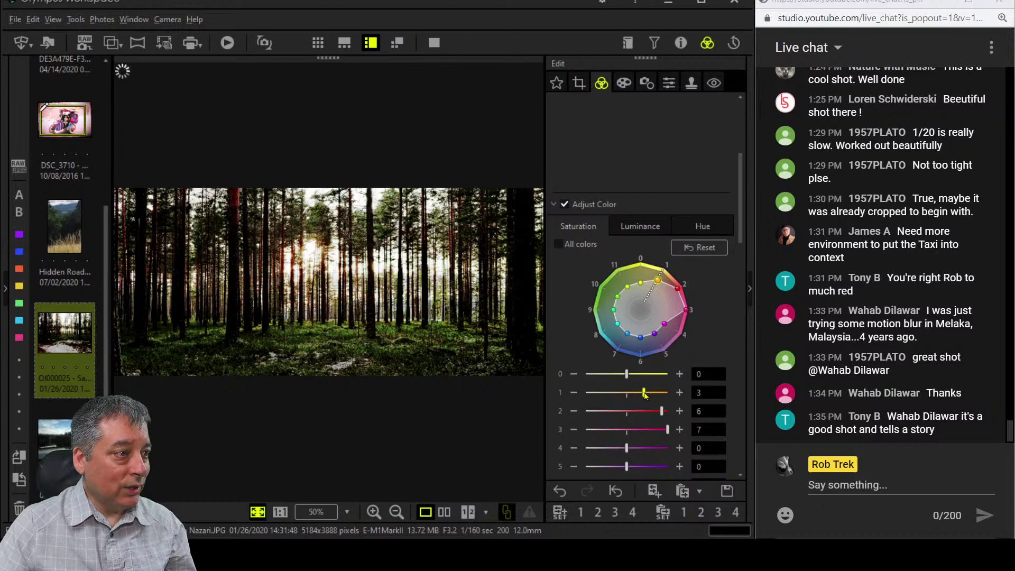
left_click(635, 227)
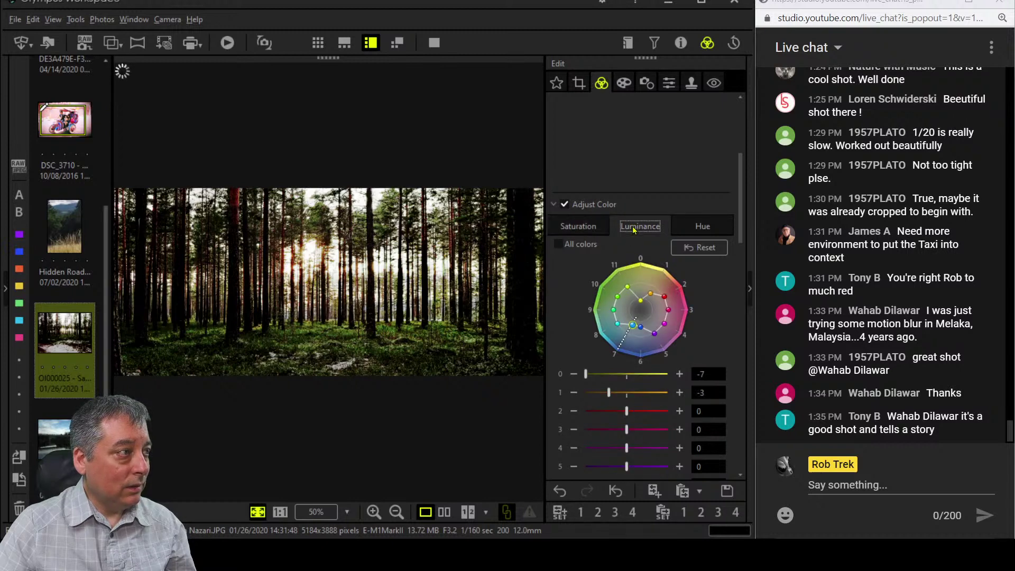
left_click(589, 227)
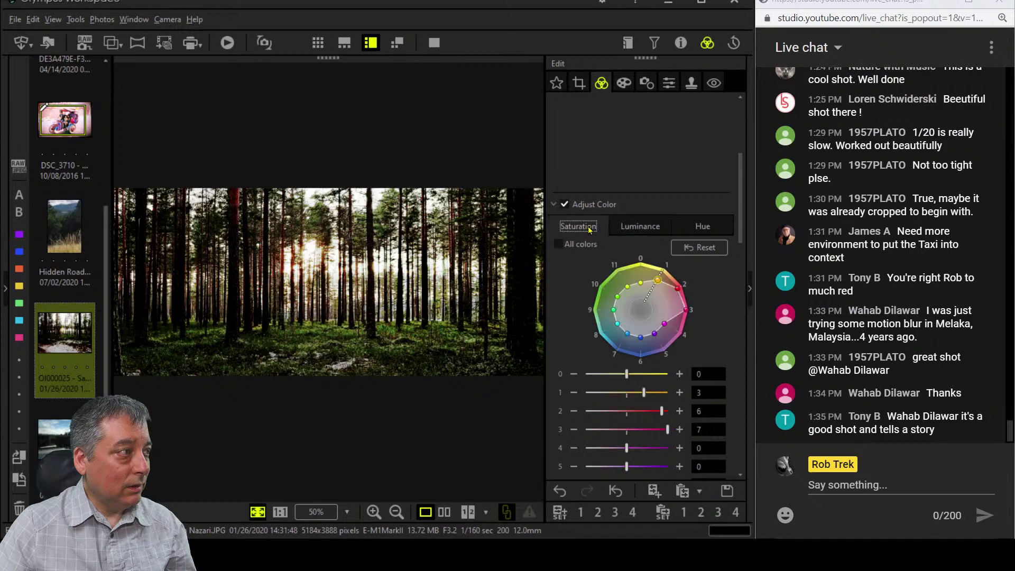
scroll(681, 349, "down", 1)
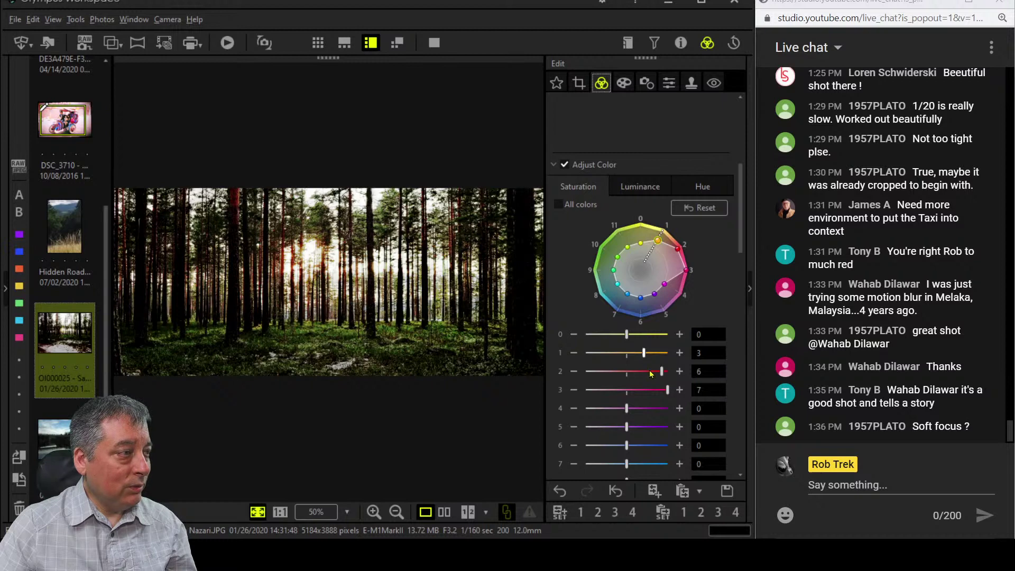
left_click_drag(662, 374, 655, 376)
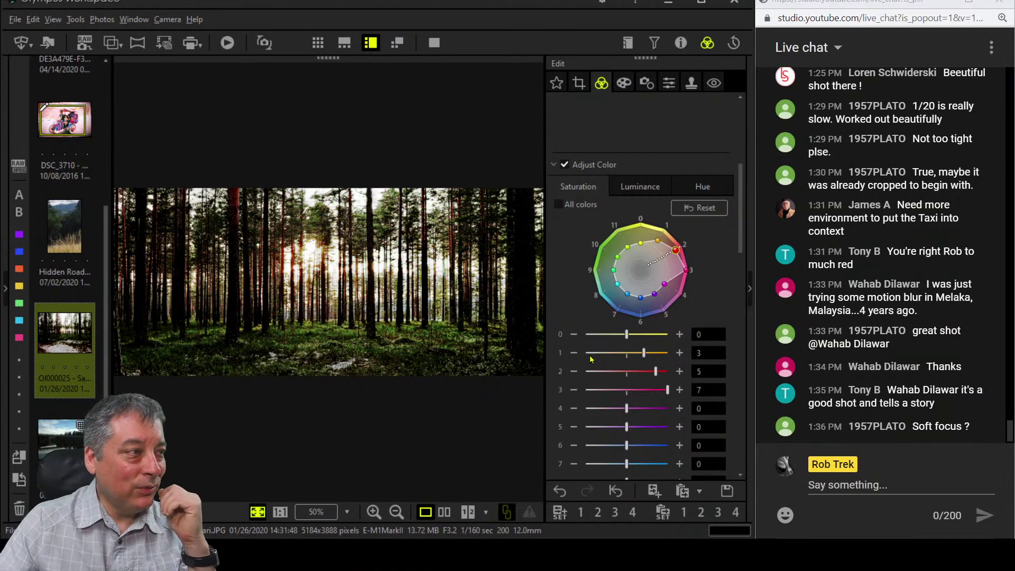
scroll(582, 351, "up", 5)
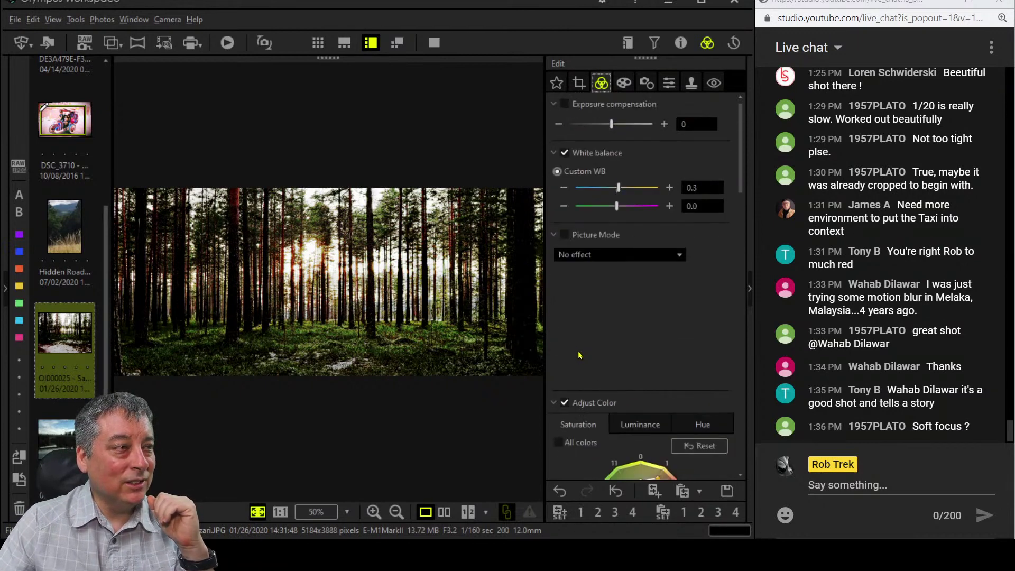
Preview the forest panorama full-screen, zooming in then back to fit, and return.
left_click(624, 84)
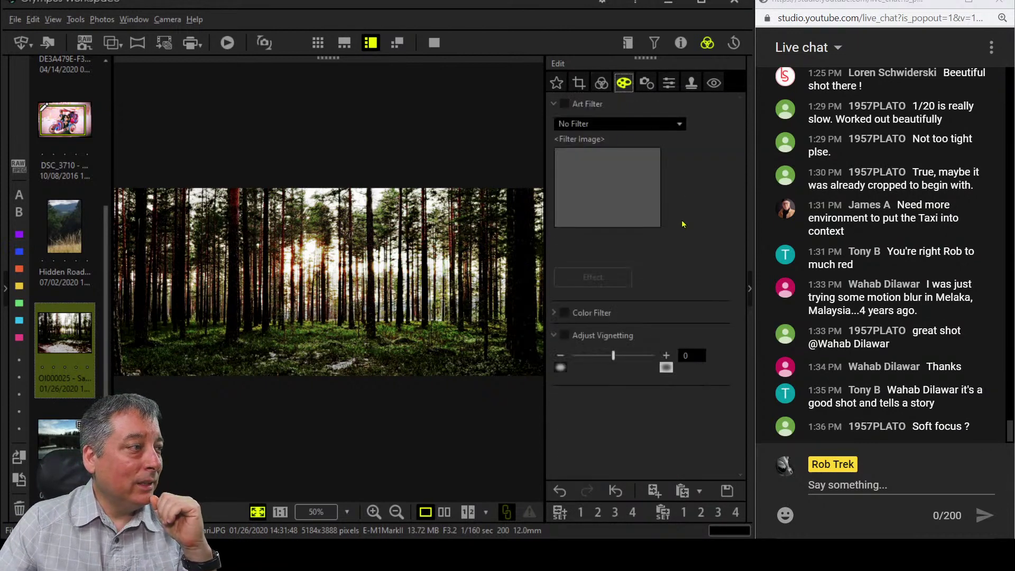
left_click(437, 46)
left_click(506, 296)
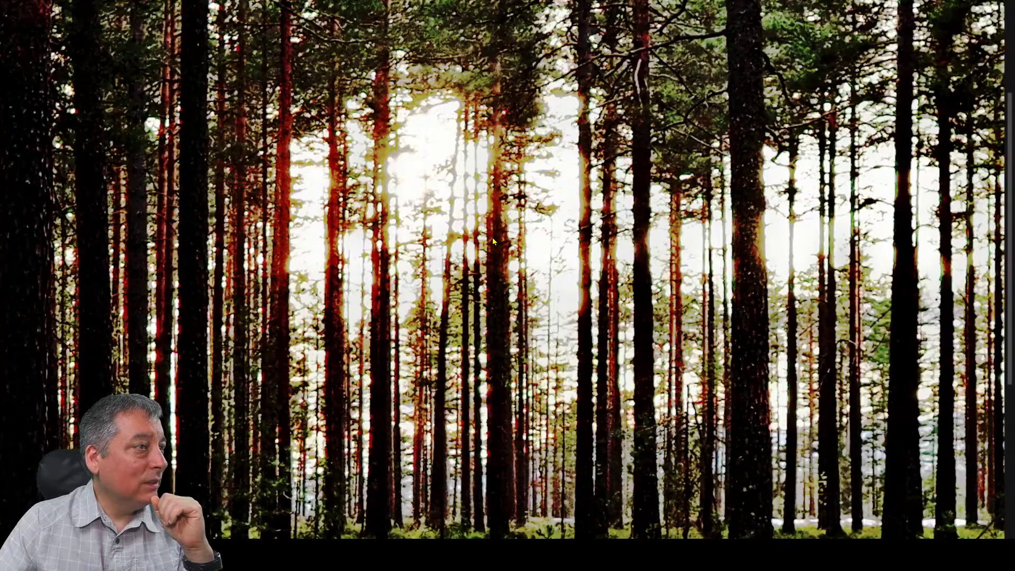
left_click(668, 214)
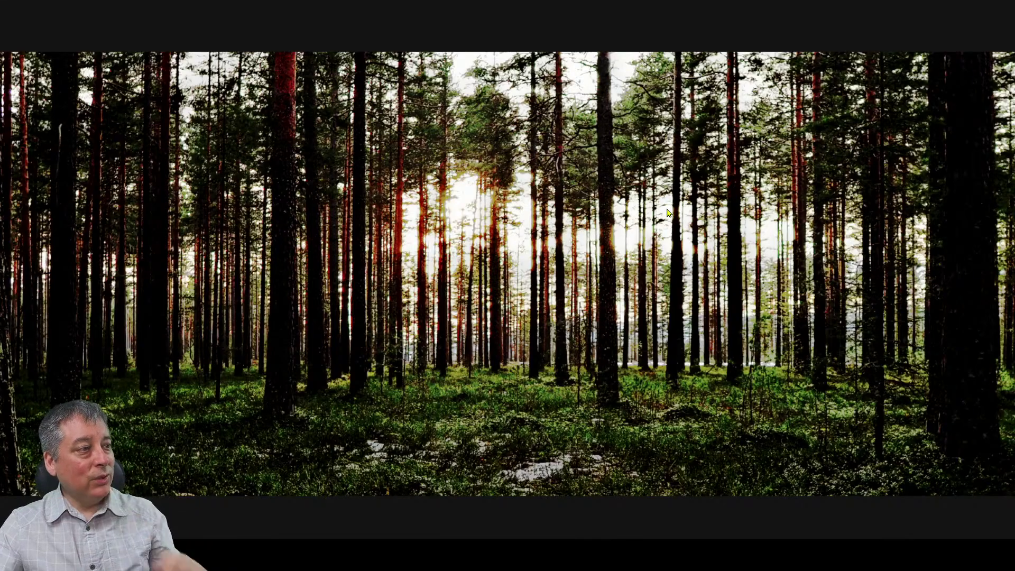
key("Escape")
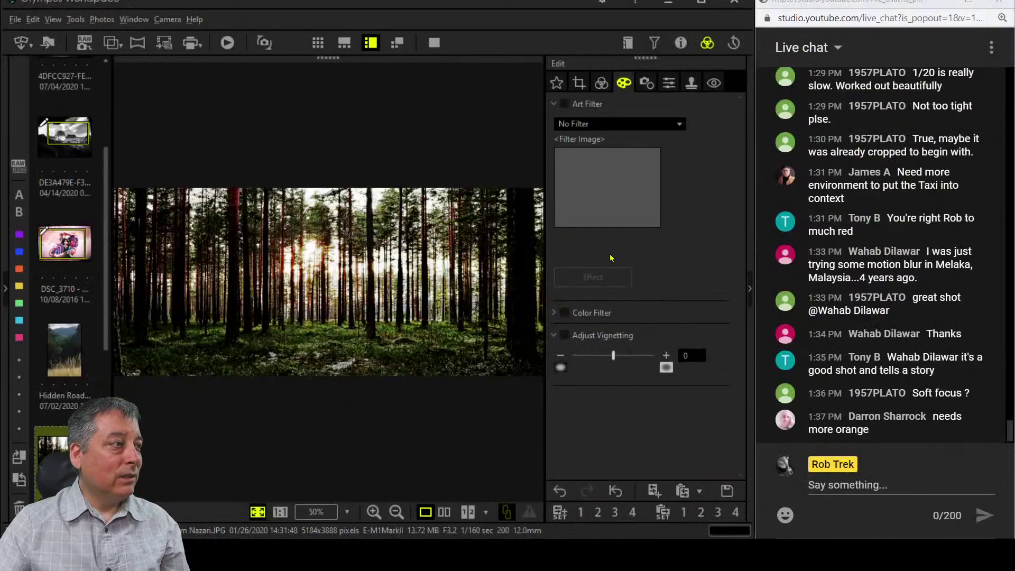
Apply the Soft Focus art filter to the forest panorama and weaken its strength to -4.
left_click(618, 124)
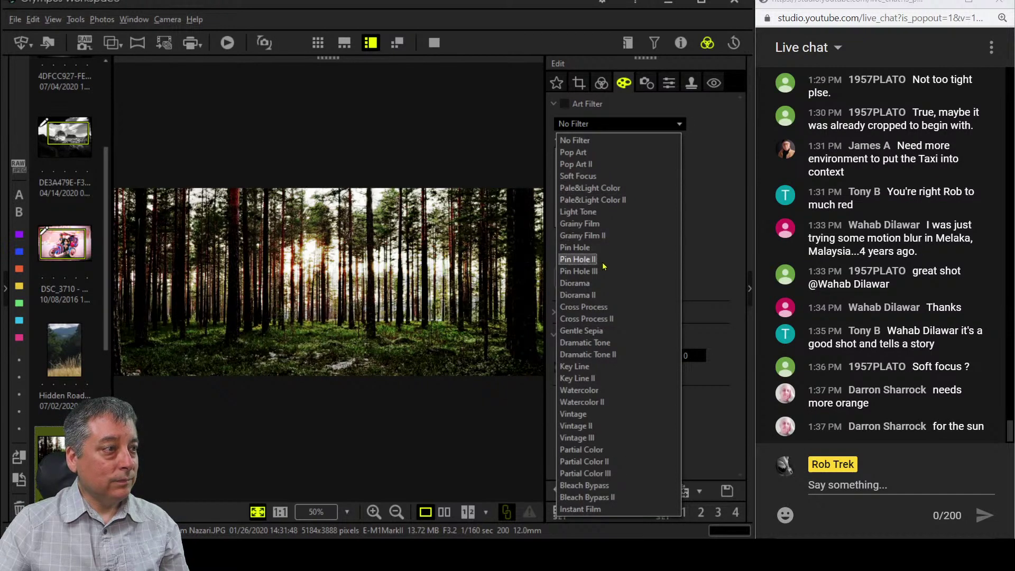
left_click(578, 176)
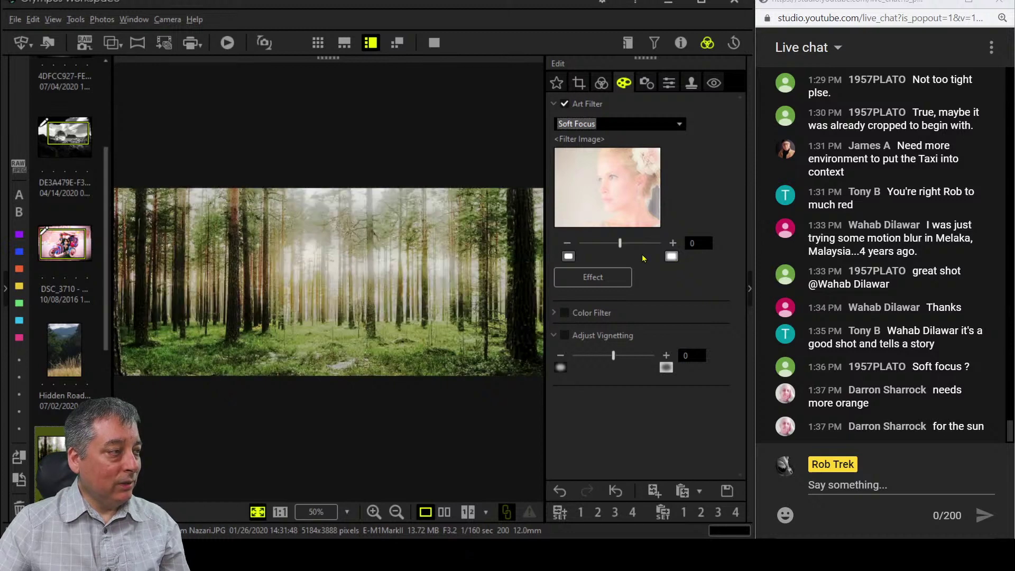
left_click_drag(620, 244, 604, 246)
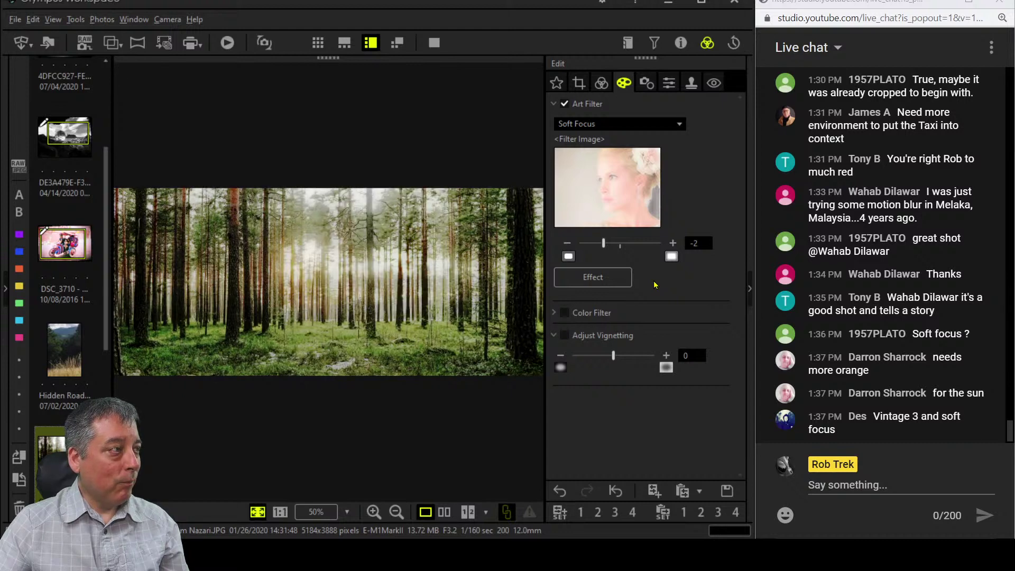
left_click_drag(602, 244, 587, 245)
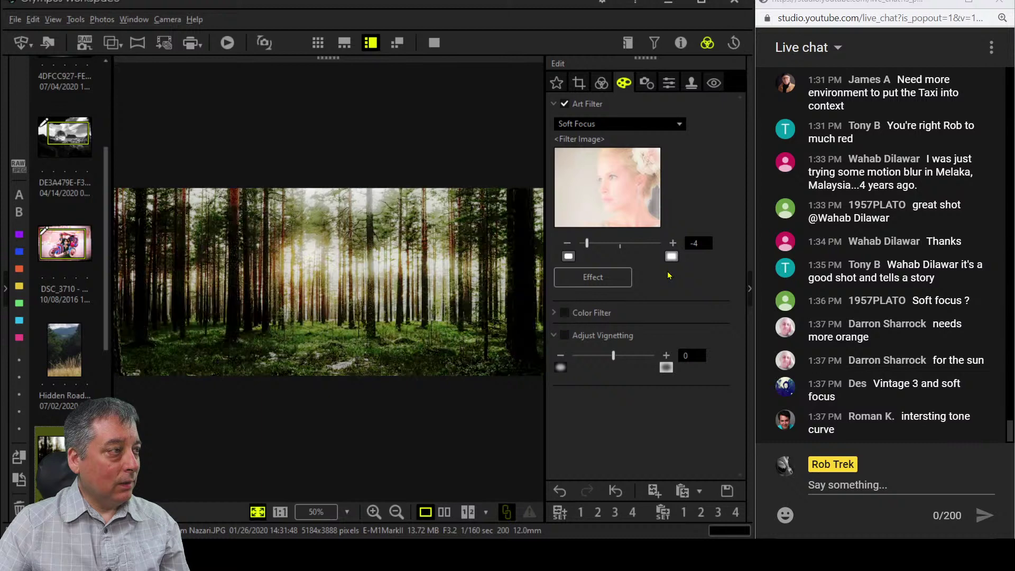
left_click(600, 84)
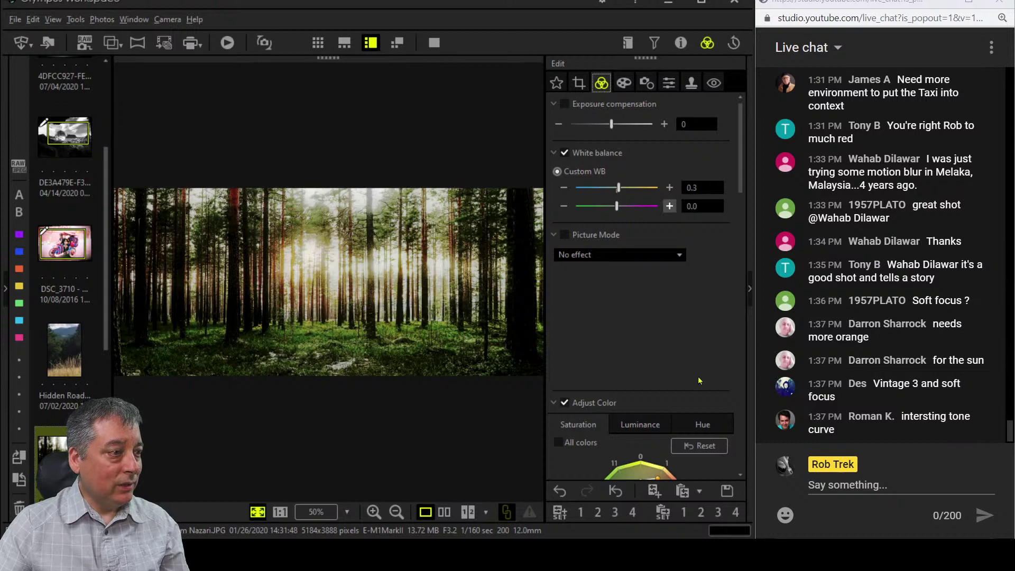
Reshape the RGB tone curve by adding several midtone and low shadow control points.
scroll(702, 351, "down", 5)
scroll(702, 351, "down", 10)
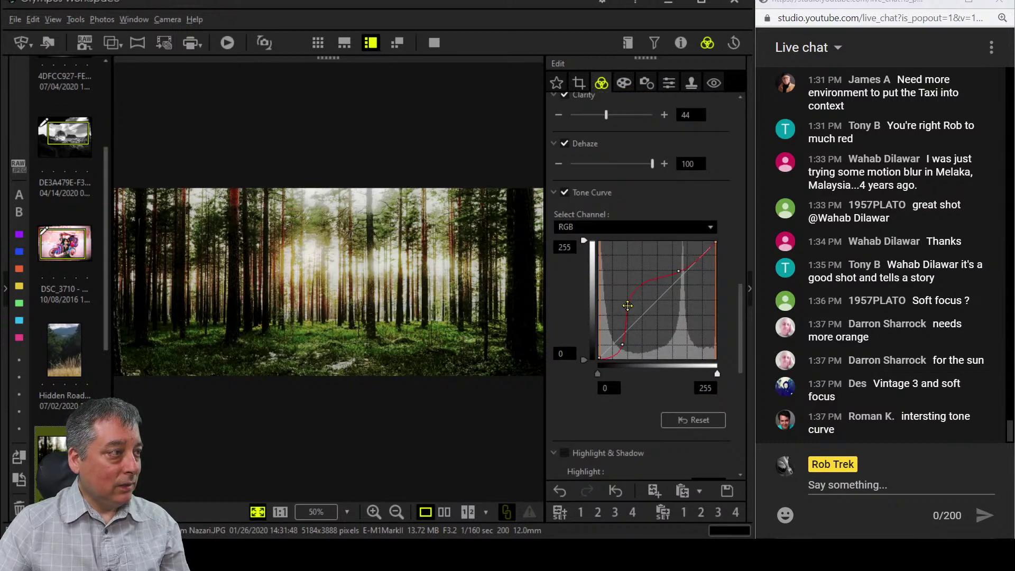
left_click(630, 307)
left_click_drag(630, 306, 631, 321)
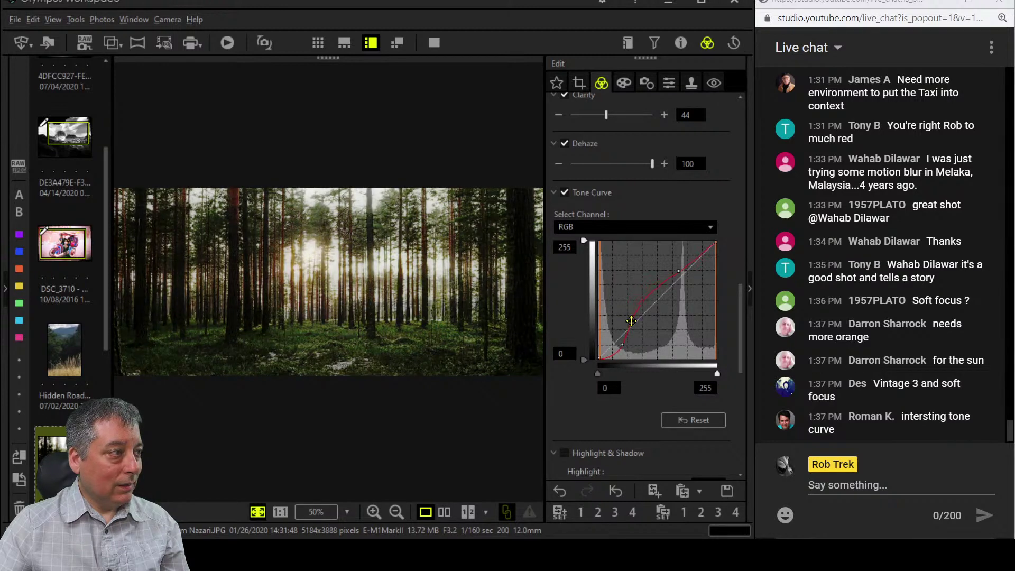
left_click(653, 299)
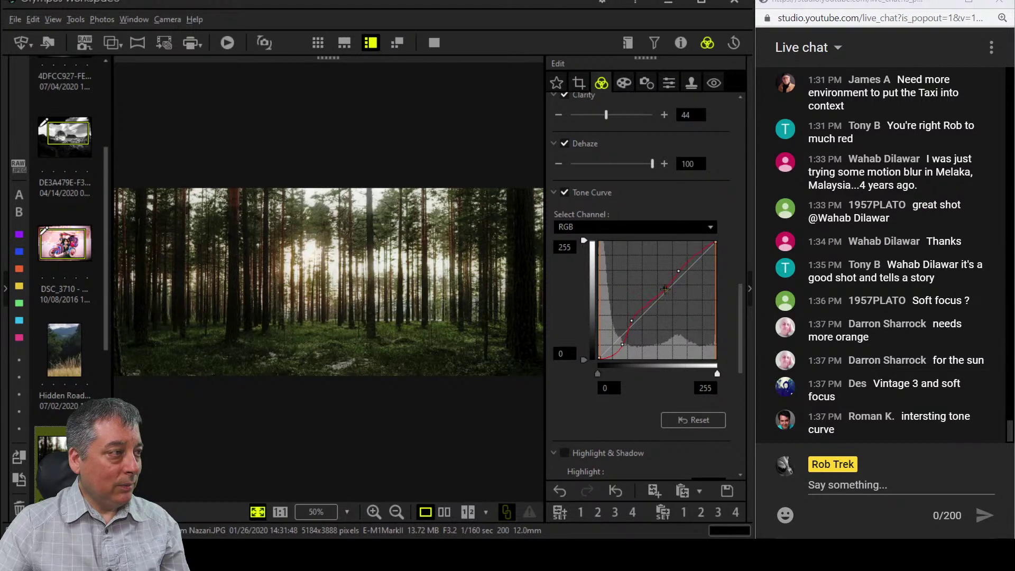
left_click(665, 290)
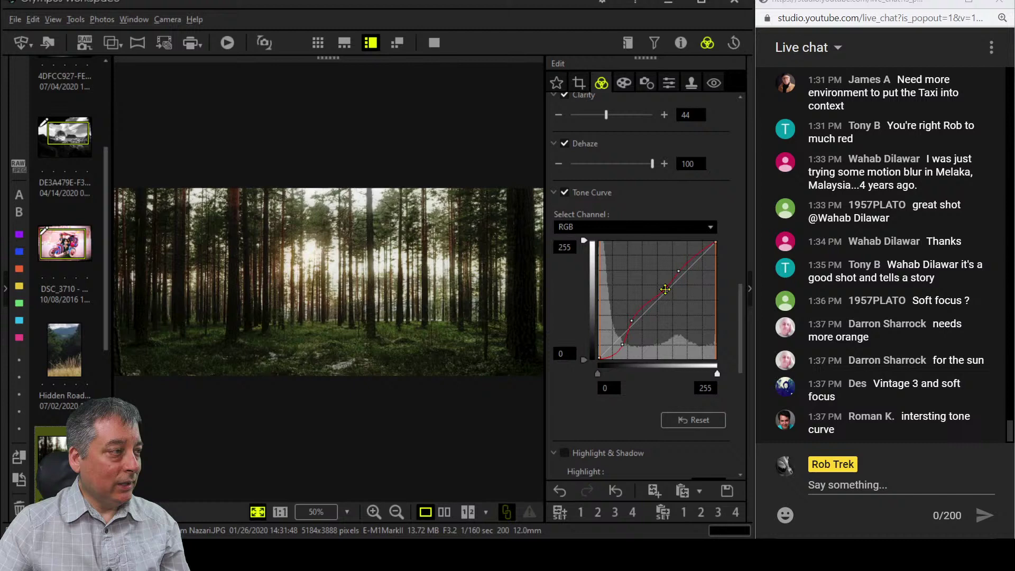
left_click(631, 320)
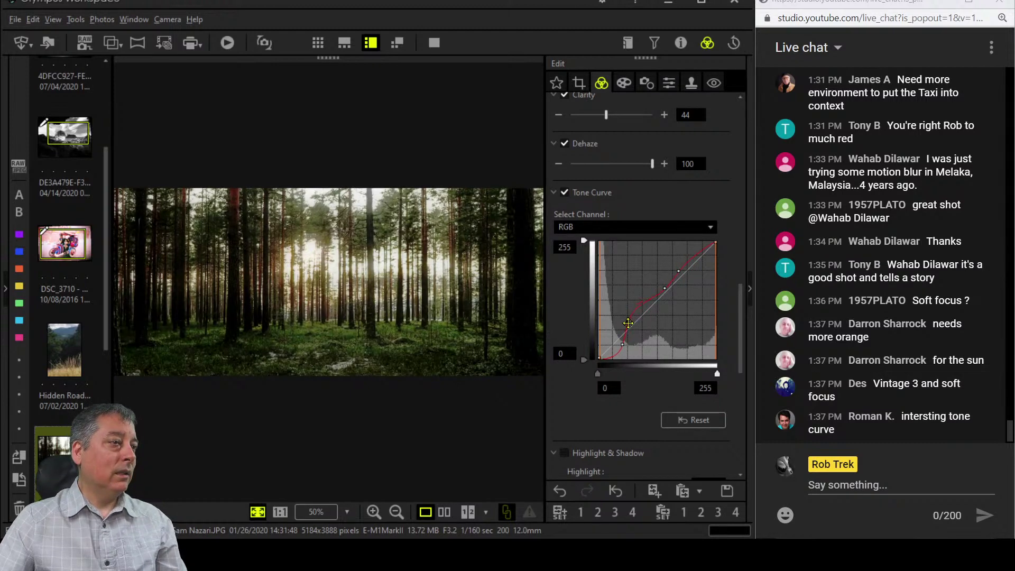
left_click(657, 301)
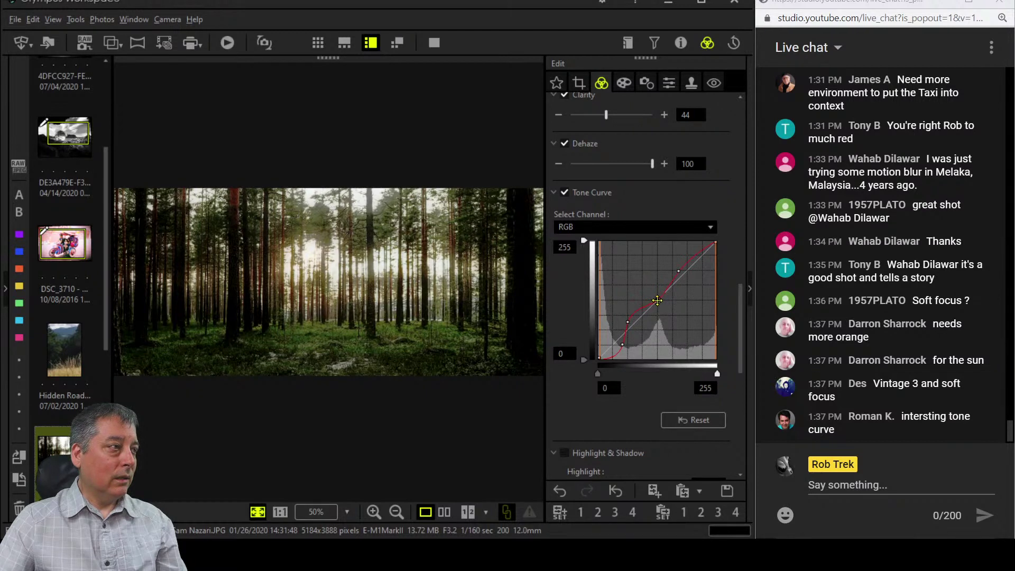
left_click(628, 322)
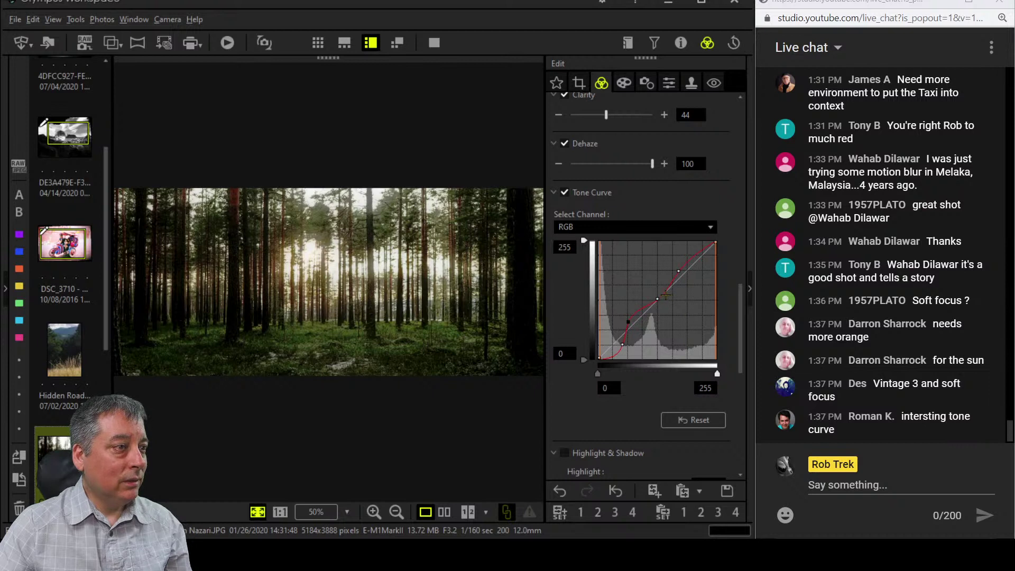
left_click(625, 85)
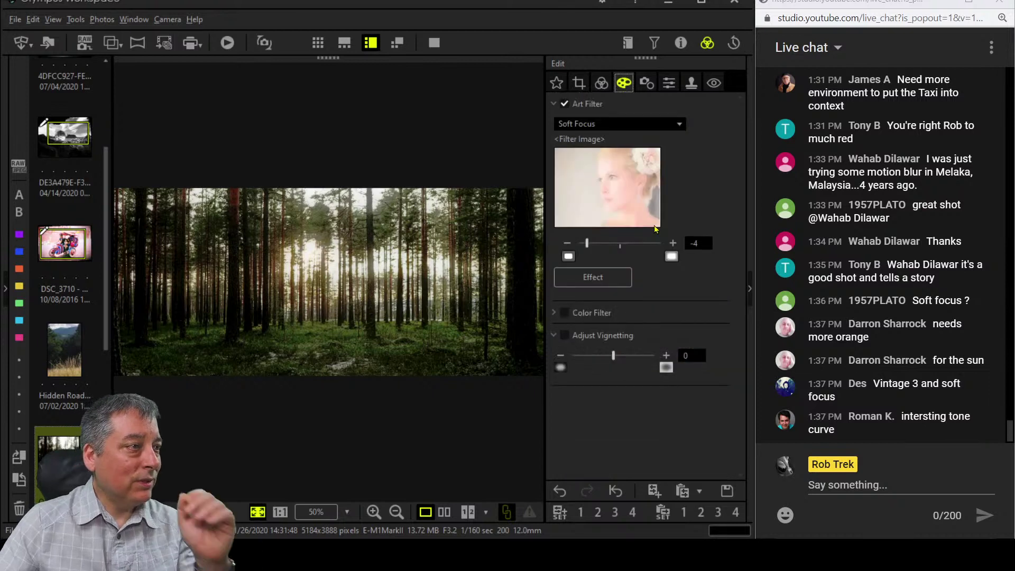
Raise a lower RGB tone curve point to brighten the forest, keeping Soft Focus at -4.
left_click(568, 244)
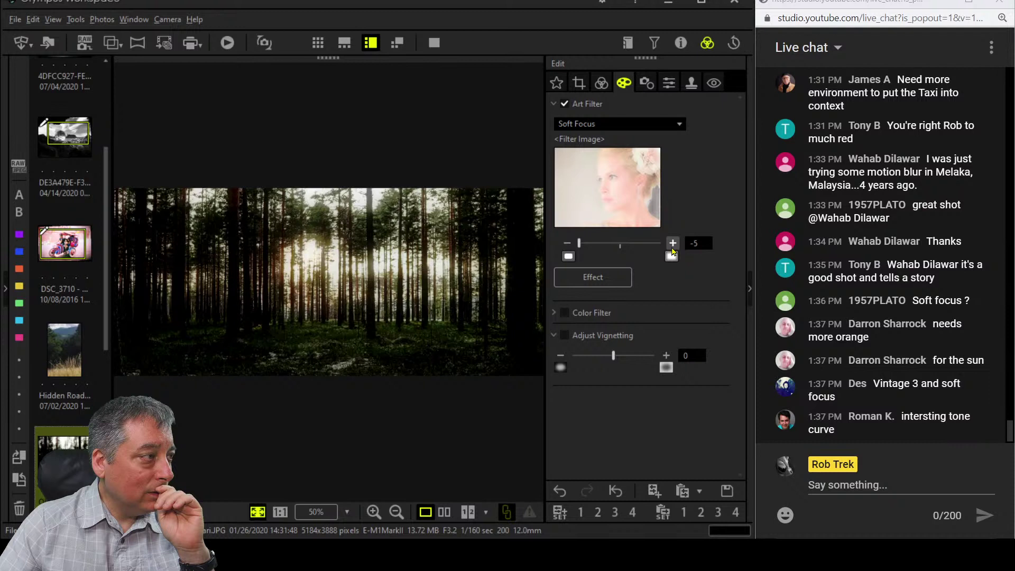
left_click(602, 83)
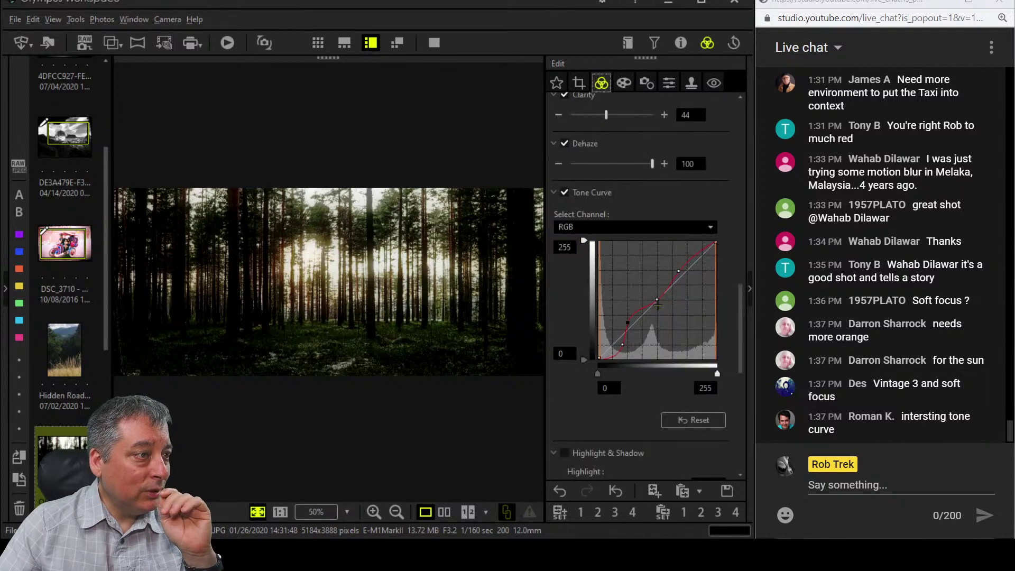
left_click_drag(657, 304, 628, 313)
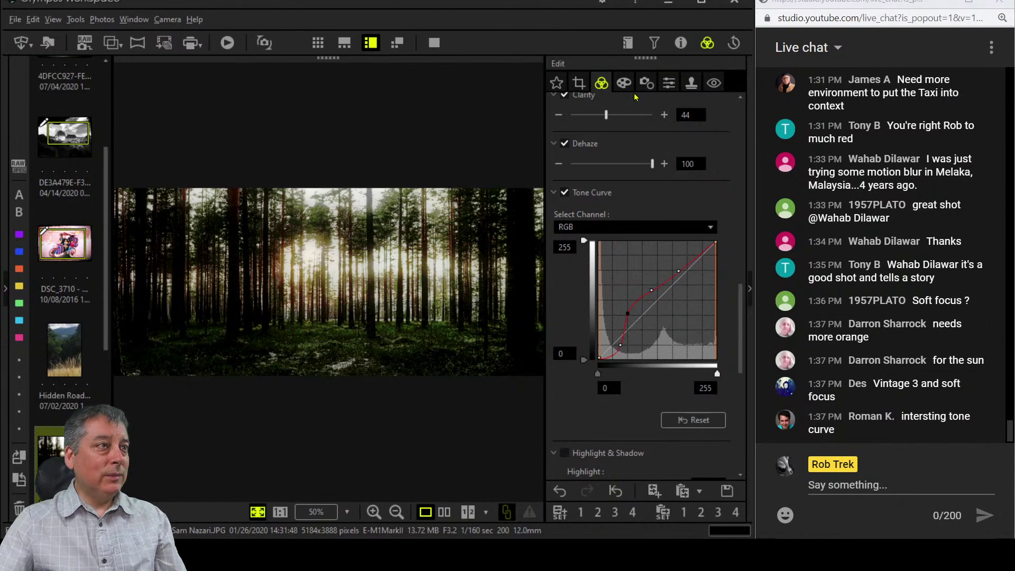
left_click(624, 83)
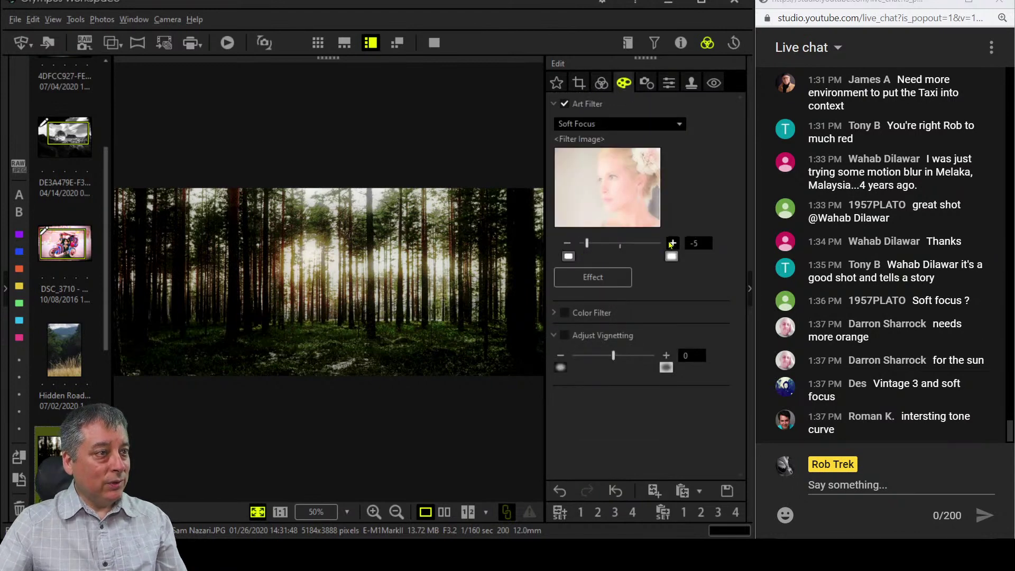
left_click(672, 244)
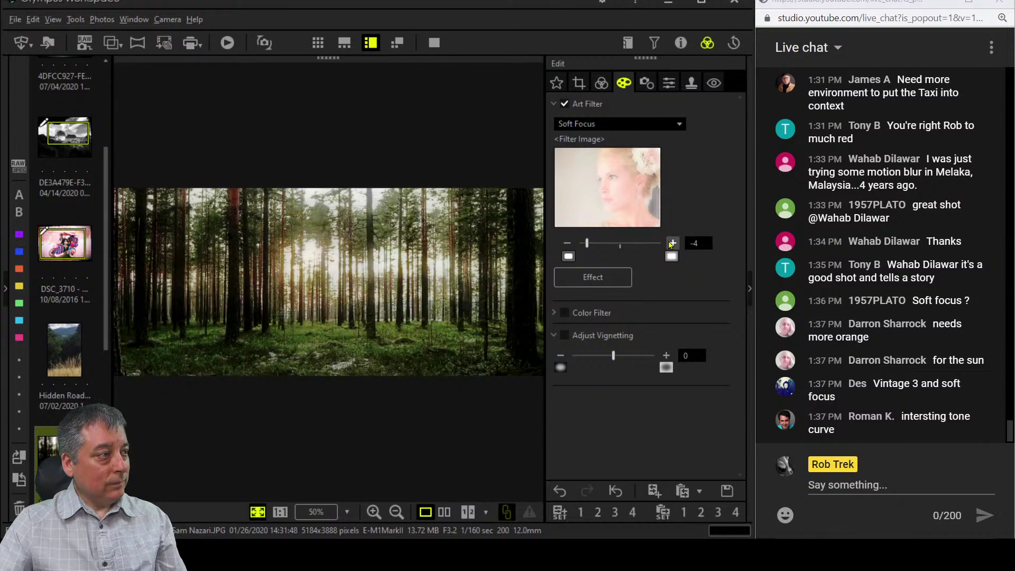
left_click(601, 83)
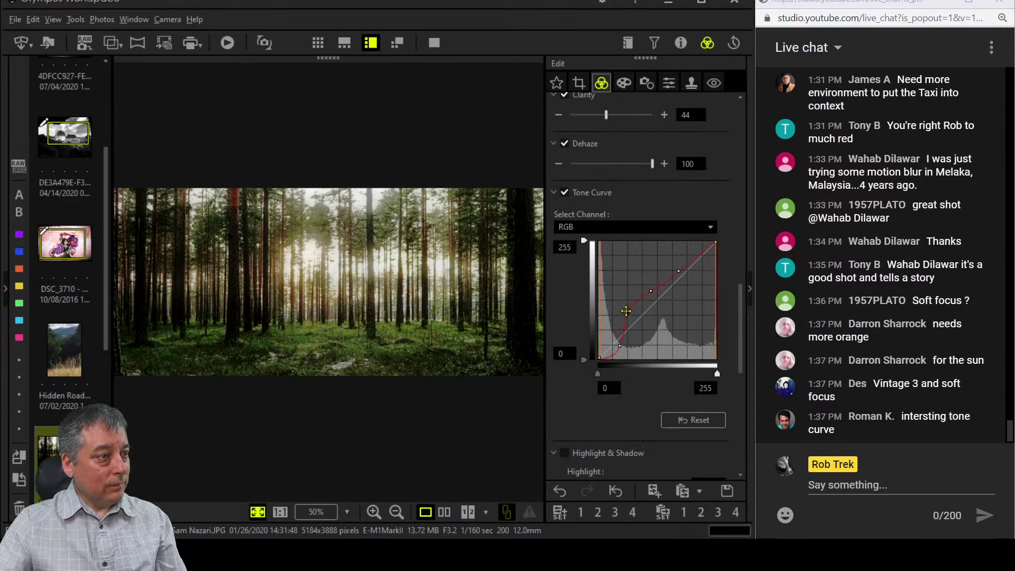
Pull a lower tone curve point down, add another point, and preview the panorama full screen.
left_click_drag(626, 311, 631, 321)
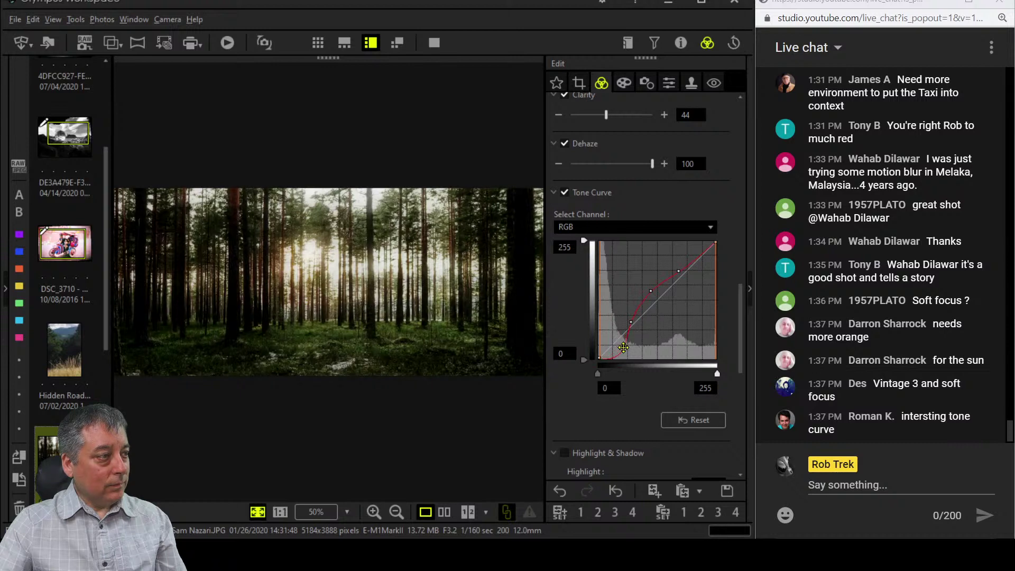
left_click(623, 347)
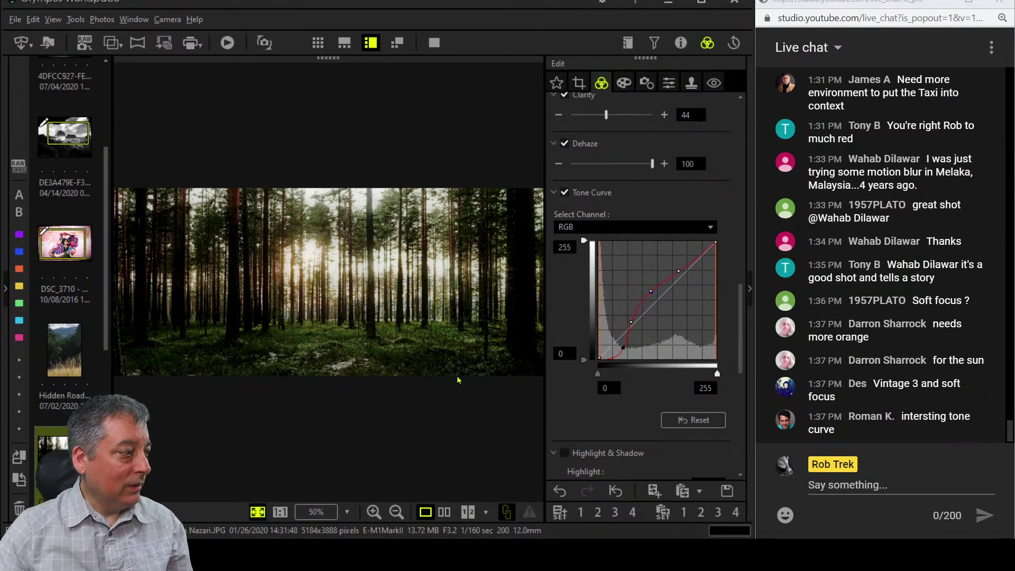
left_click(430, 45)
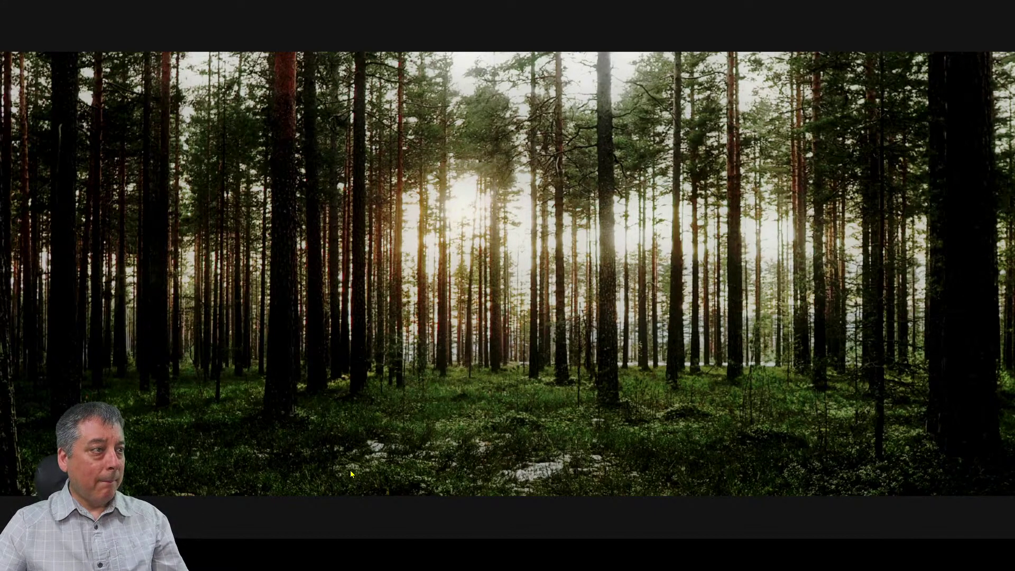
key("Escape")
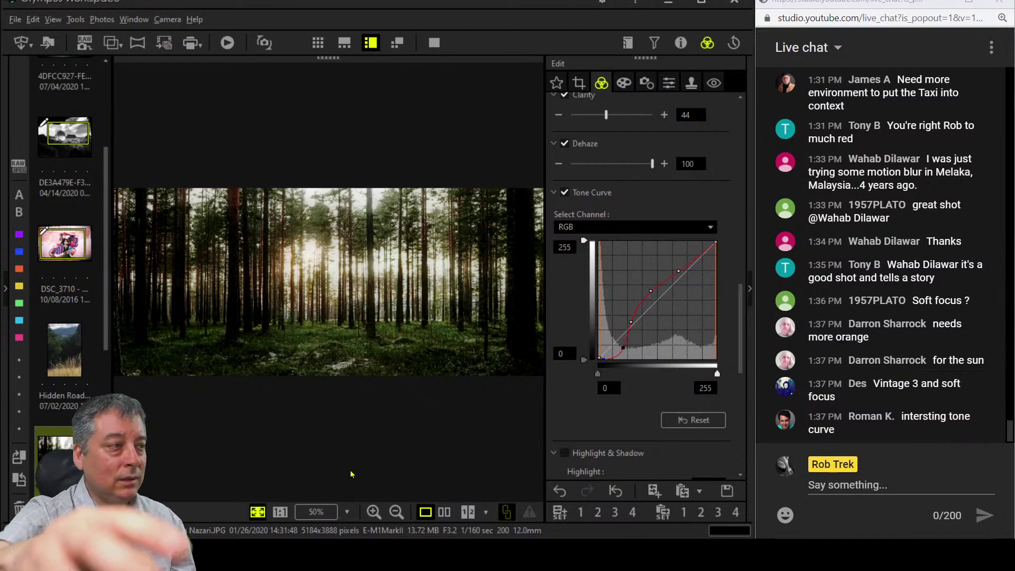
left_click(442, 43)
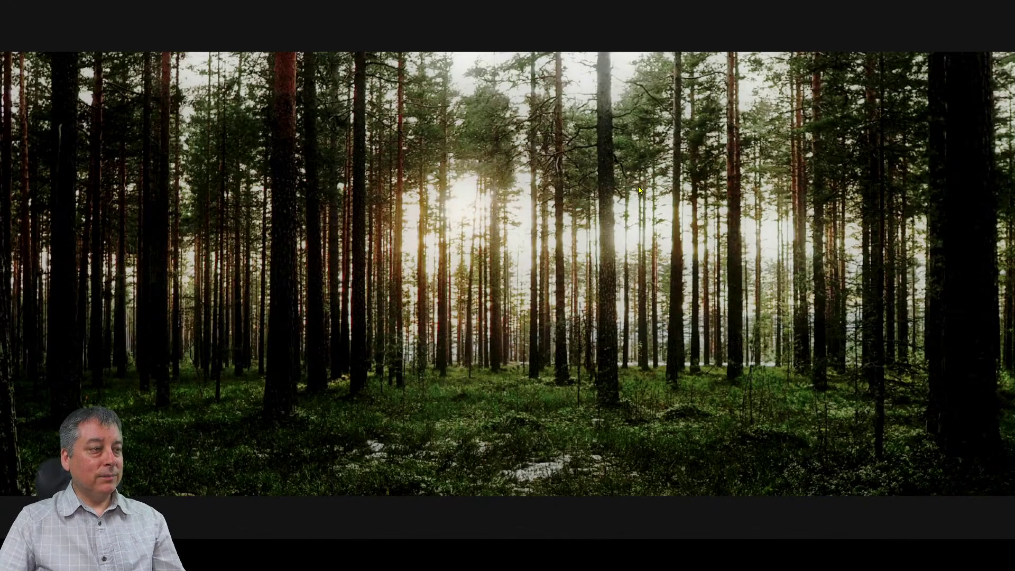
Compare the original snowy forest photo and the edited panorama side by side, including full screen.
key("Escape")
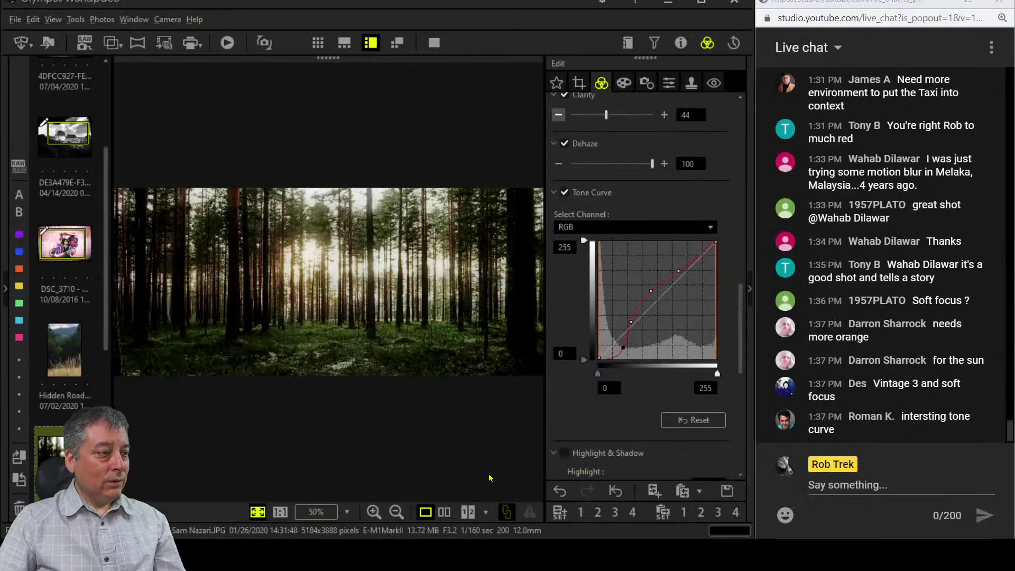
left_click(445, 512)
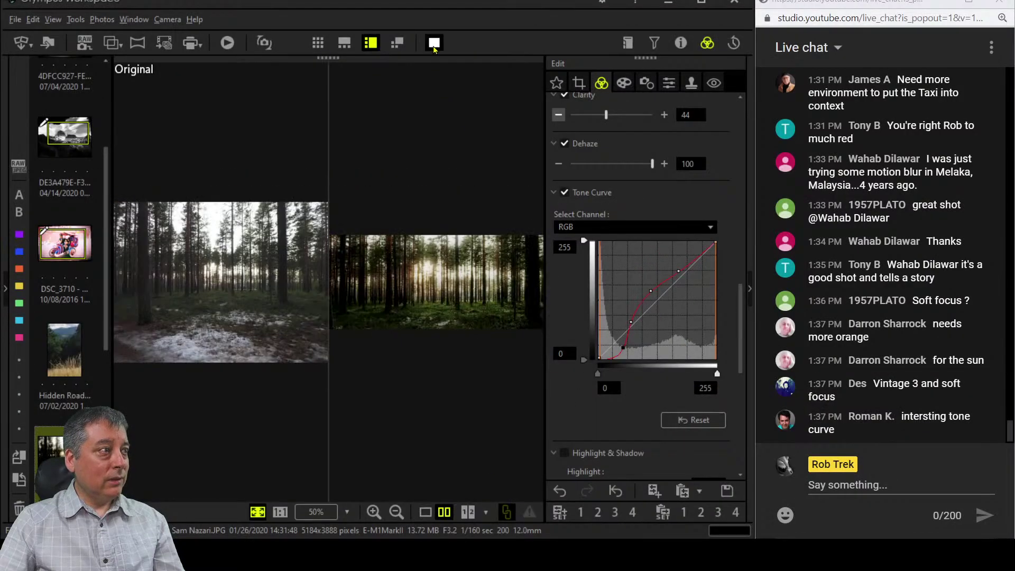
left_click(434, 43)
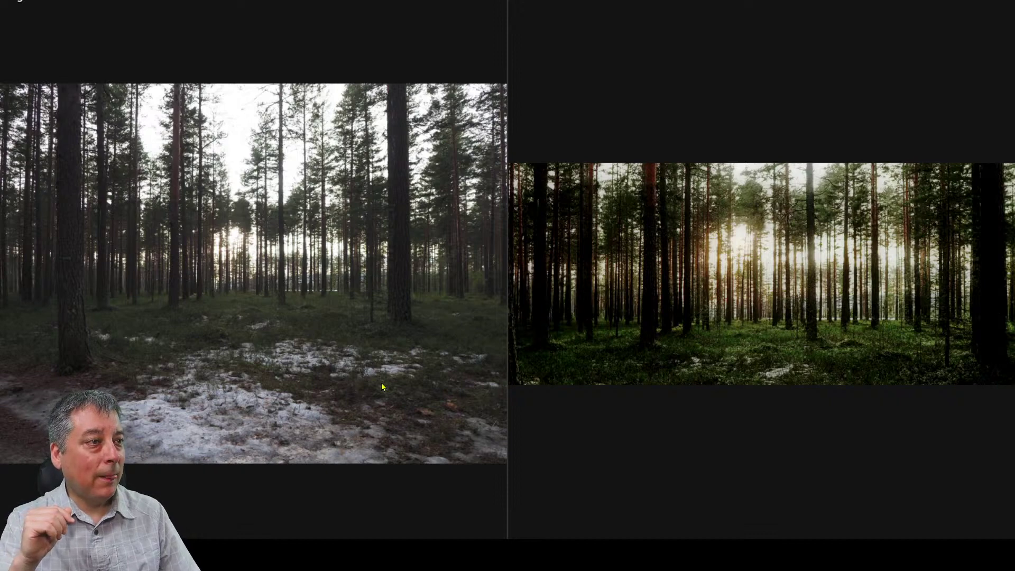
key("Escape")
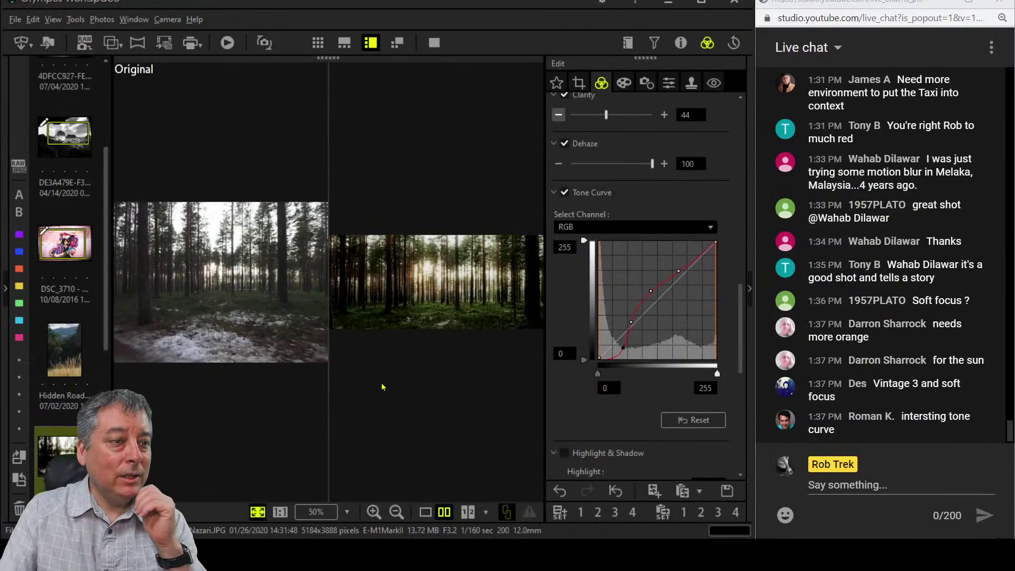
scroll(70, 289, "down", 5)
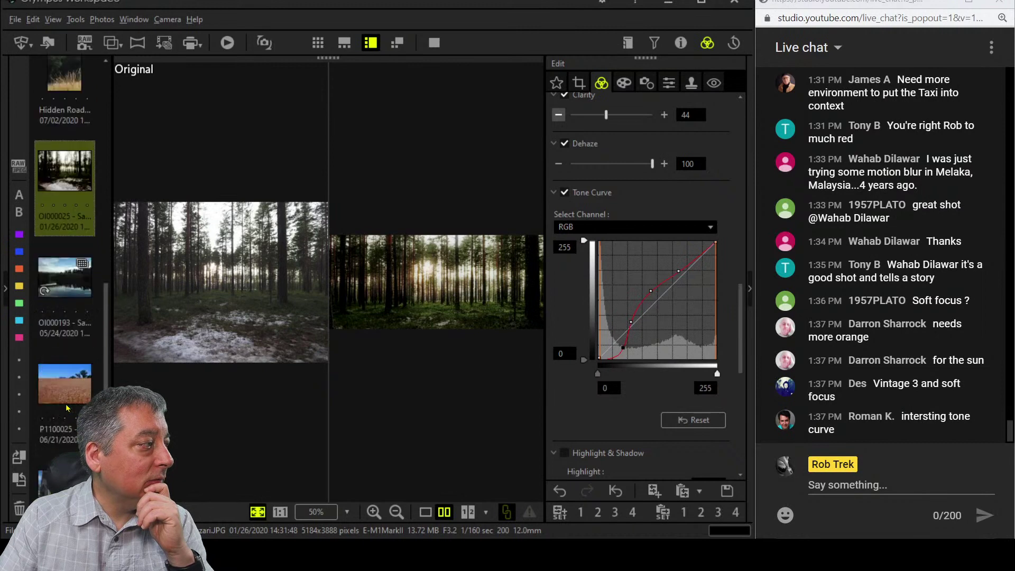
Select the river bridge photo in single-image view and show its histogram and shooting details.
left_click(69, 289)
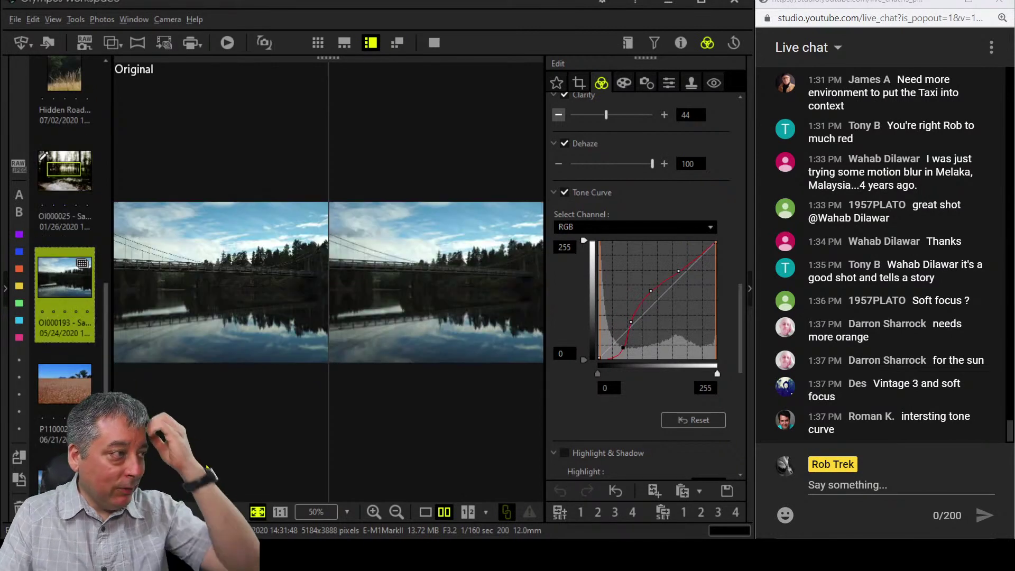
left_click(426, 512)
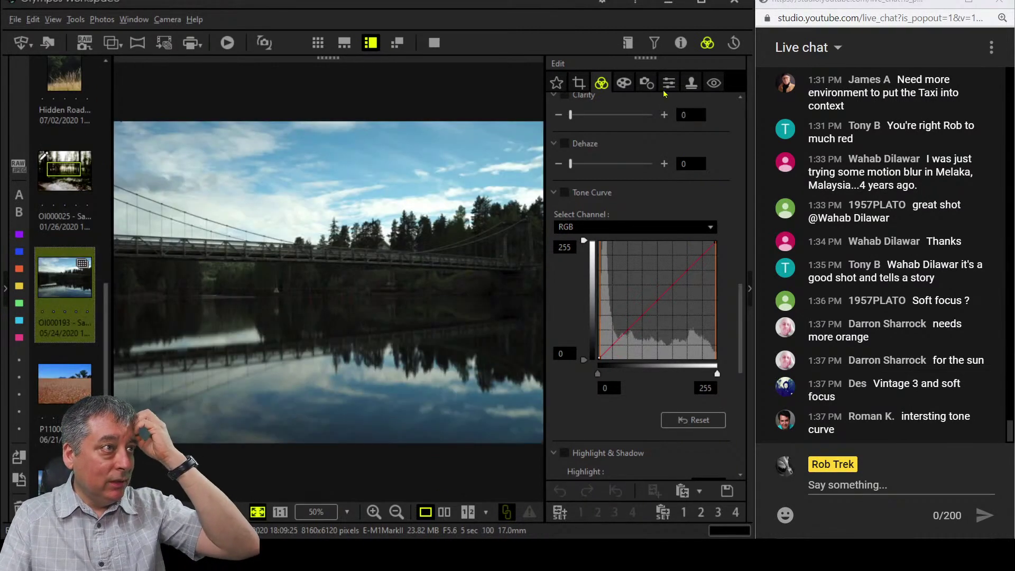
left_click(676, 42)
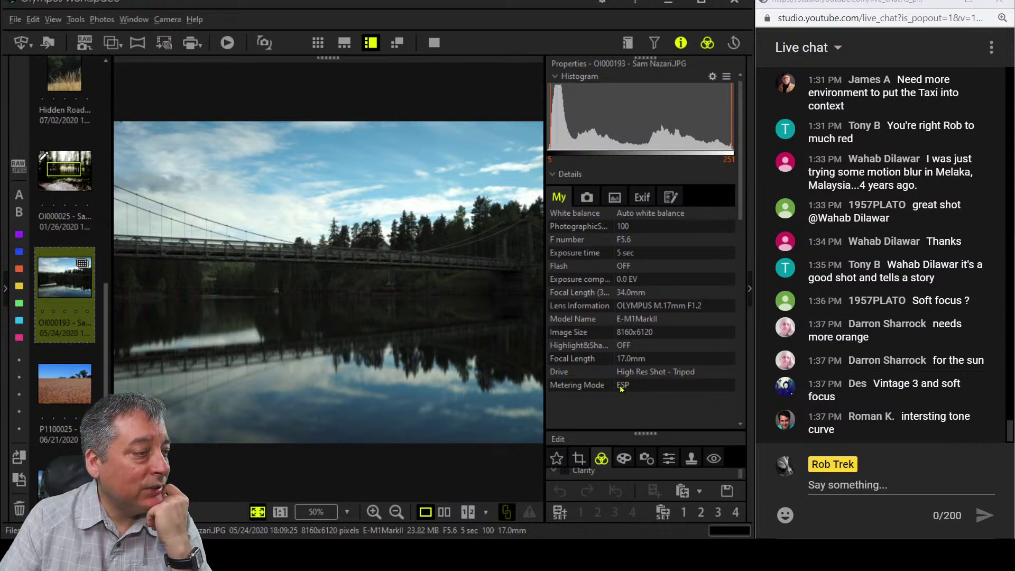
left_click(389, 264)
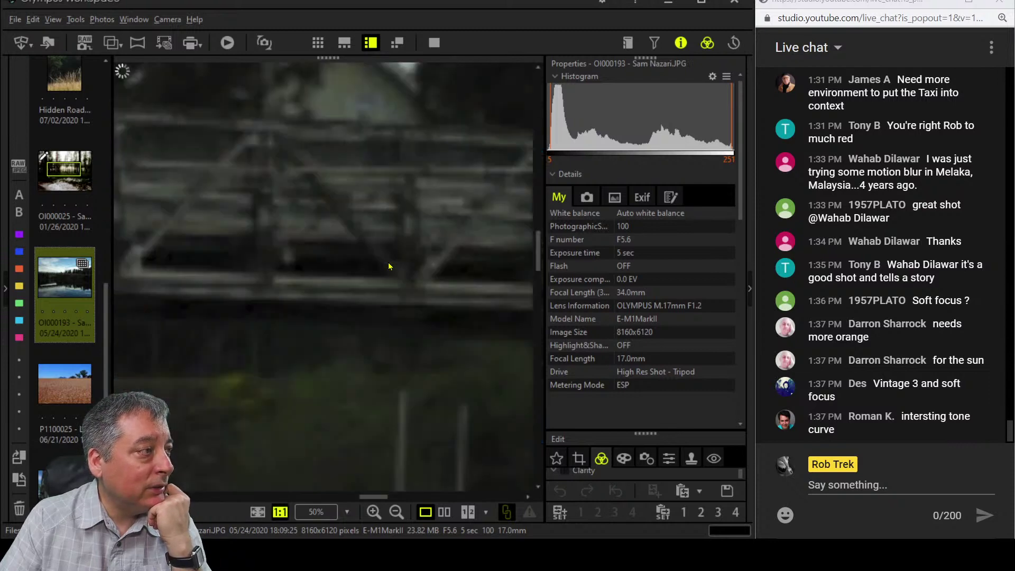
left_click(436, 45)
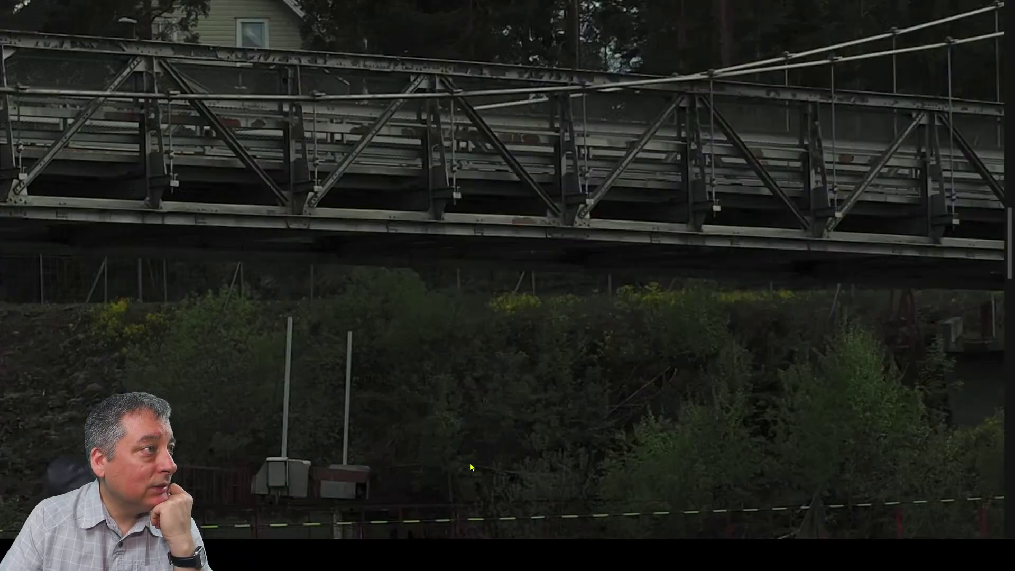
left_click(638, 193)
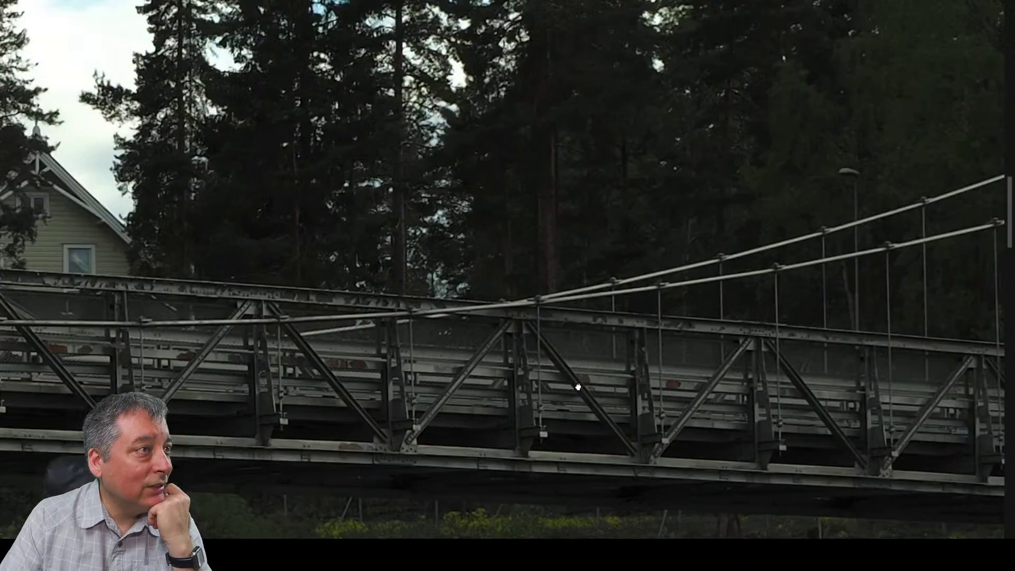
left_click(494, 364)
left_click_drag(855, 416, 639, 382)
left_click(629, 498)
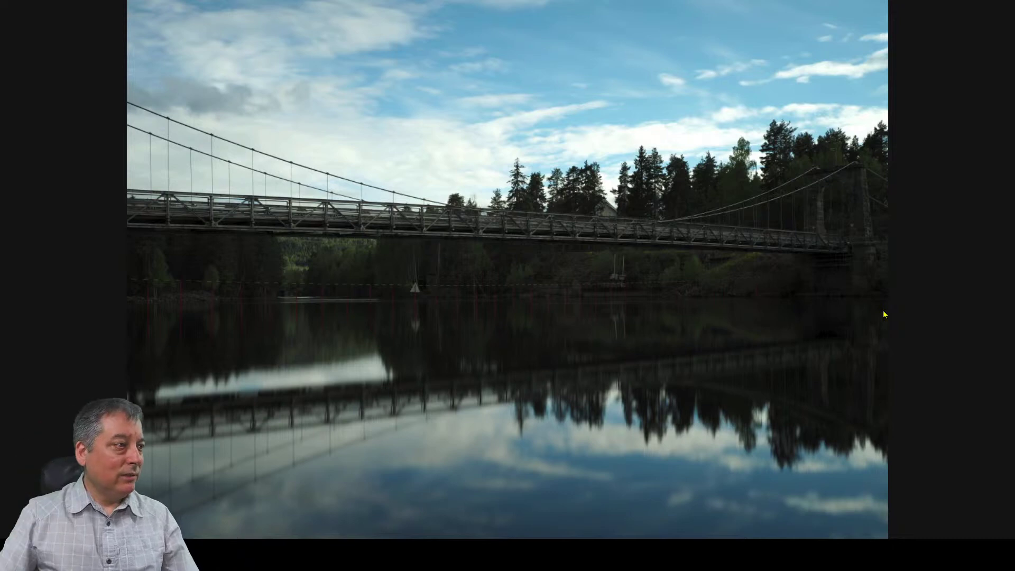
left_click(605, 304)
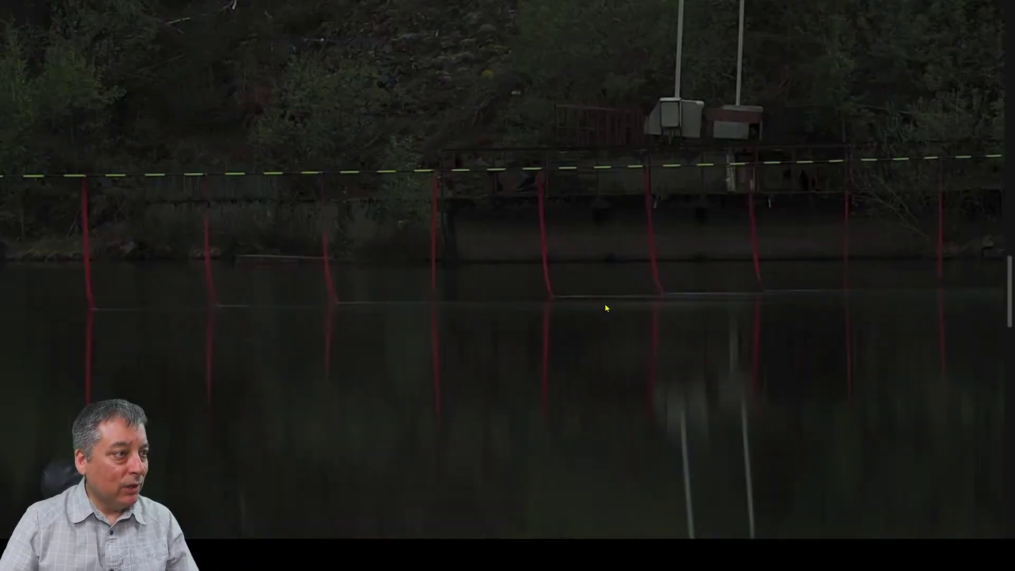
left_click(596, 276)
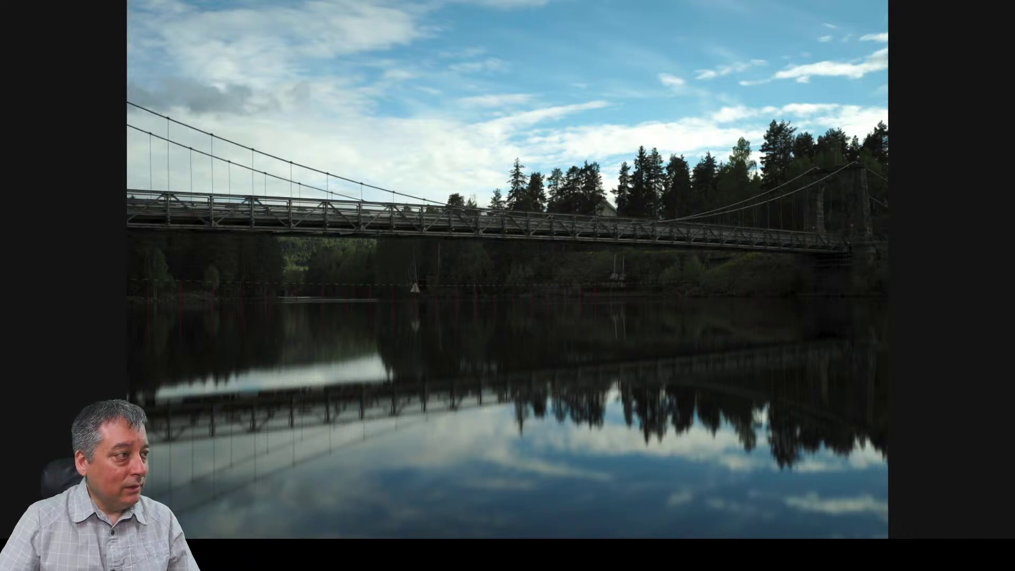
key("Escape")
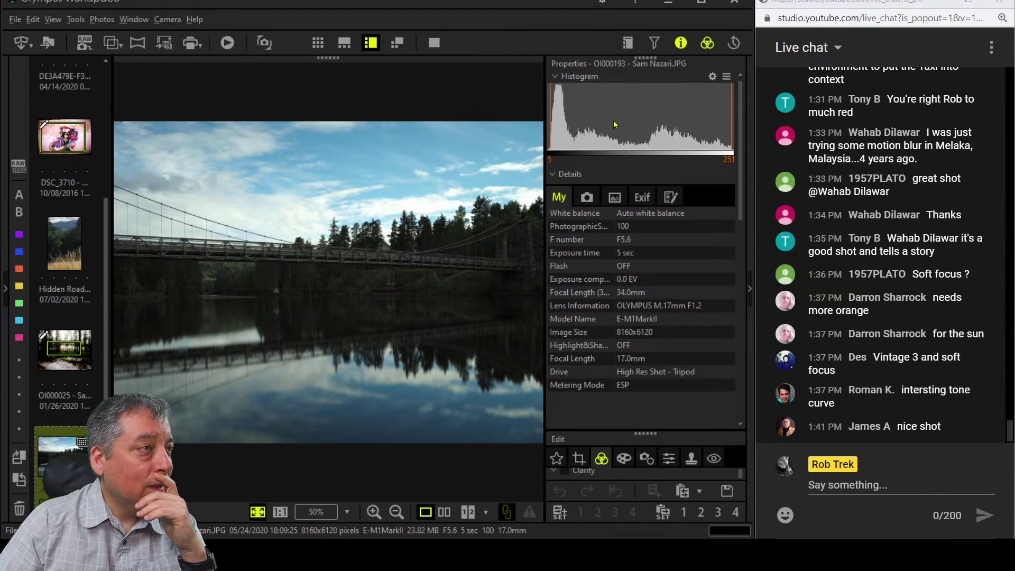
Hide the info panel and set the bridge photo's gradation to Manual.
left_click(680, 43)
scroll(646, 417, "down", 6)
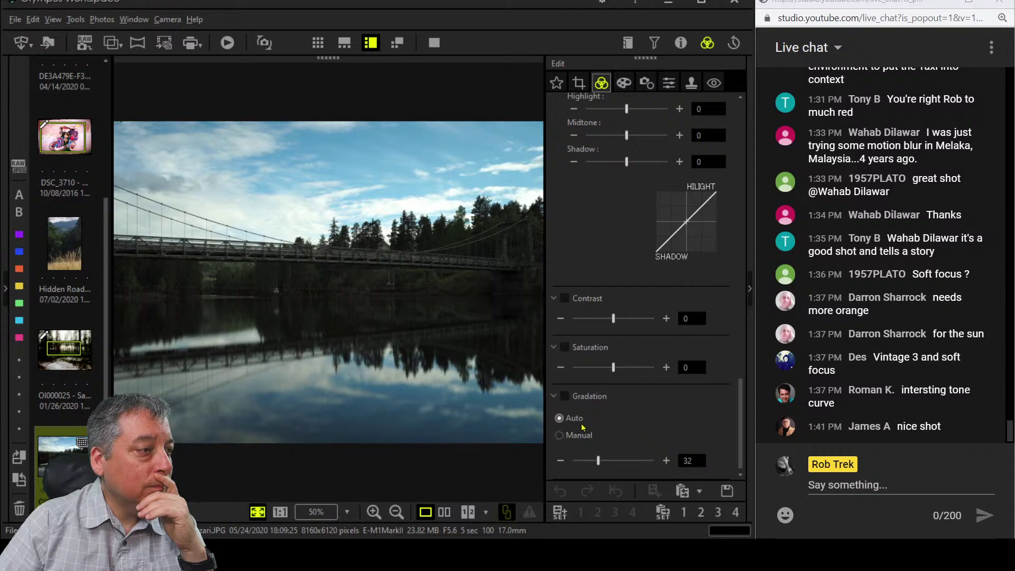
left_click(572, 435)
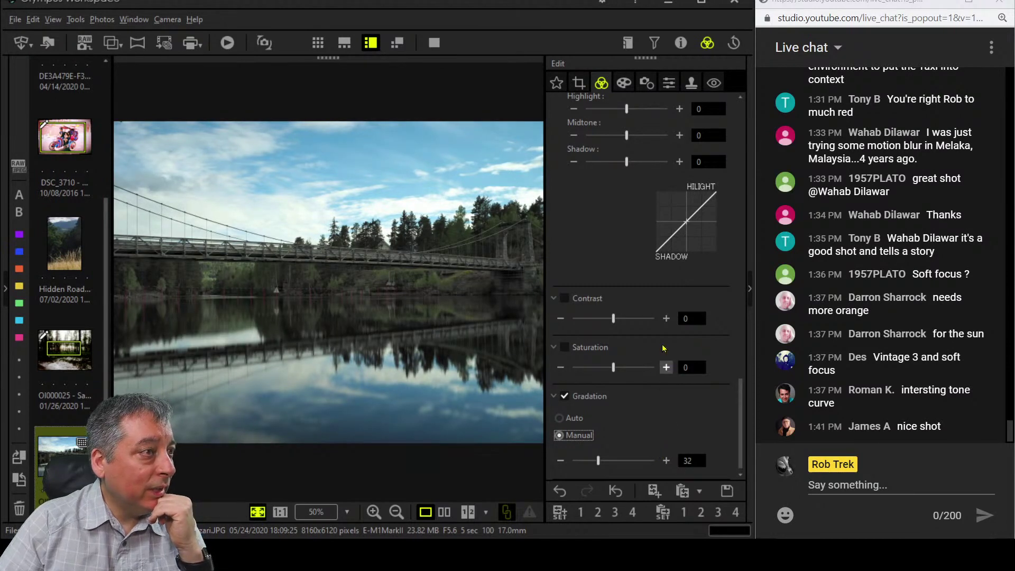
Raise Dehaze on the bridge photo to 44.
scroll(661, 349, "up", 3)
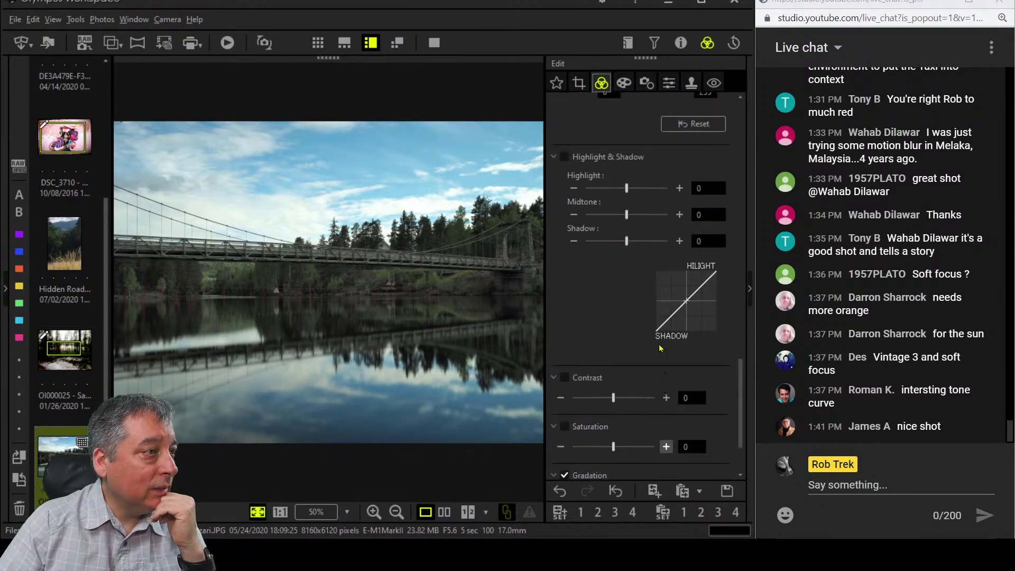
scroll(659, 348, "up", 10)
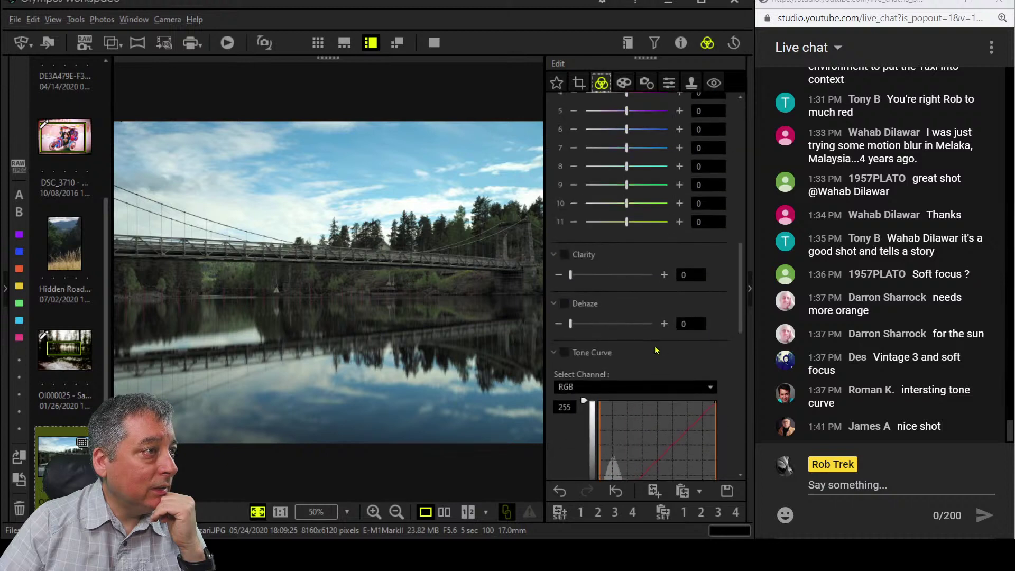
left_click_drag(571, 323, 593, 324)
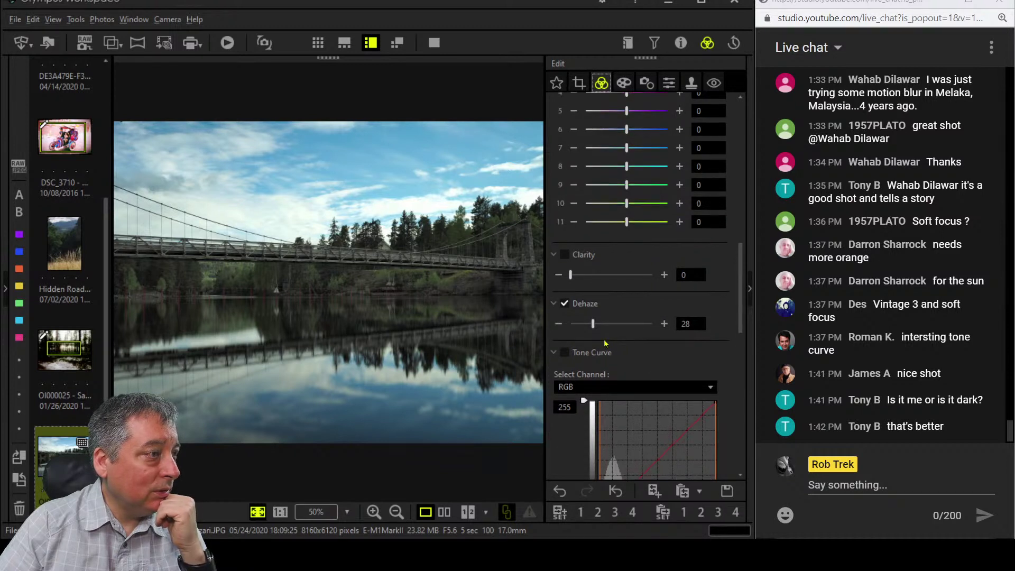
left_click_drag(594, 332, 609, 331)
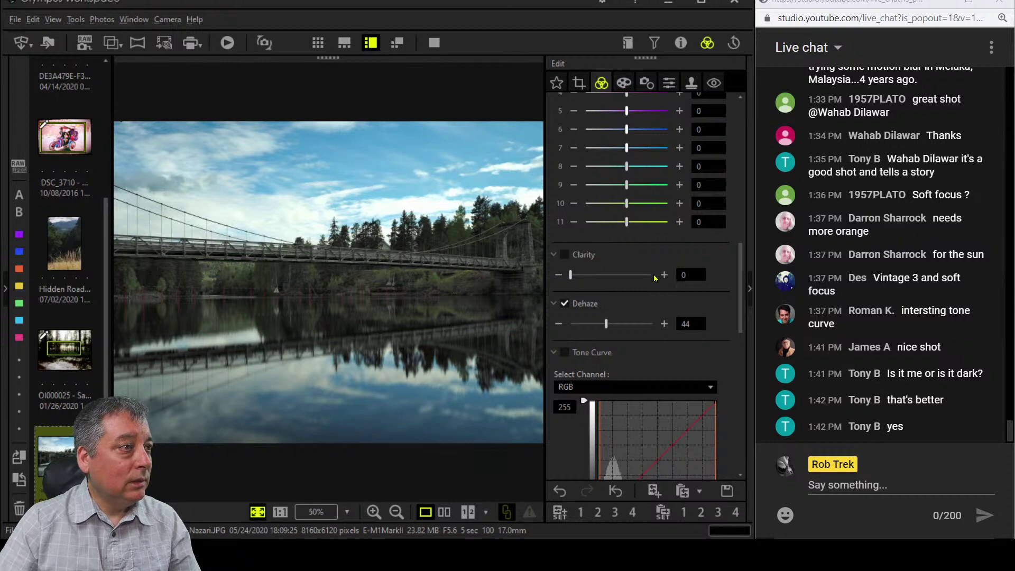
scroll(639, 238, "up", 5)
Keep picture mode at No effect and raise overall saturation to 48, checking detail at 100%.
scroll(656, 281, "up", 3)
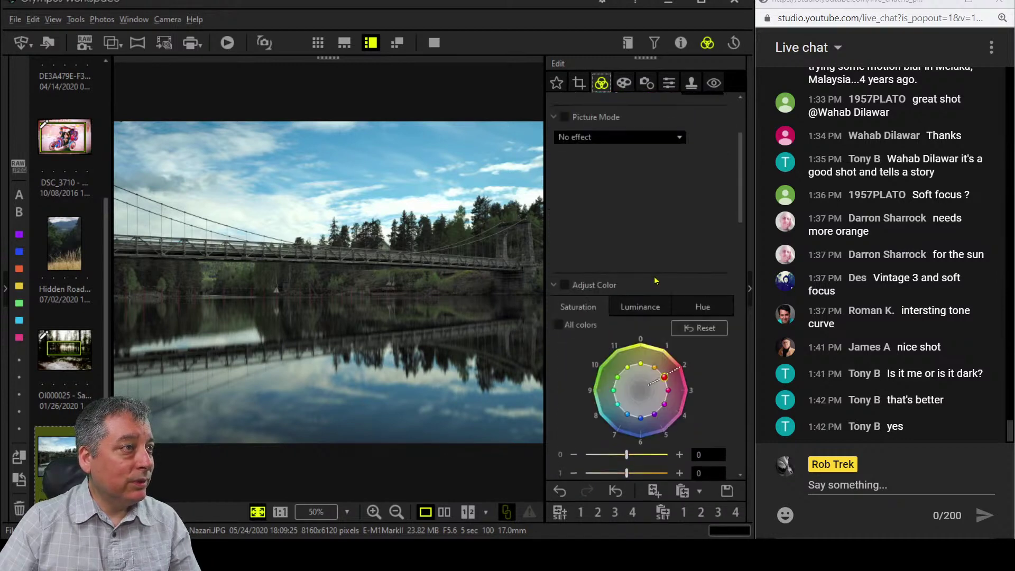
scroll(655, 275, "up", 3)
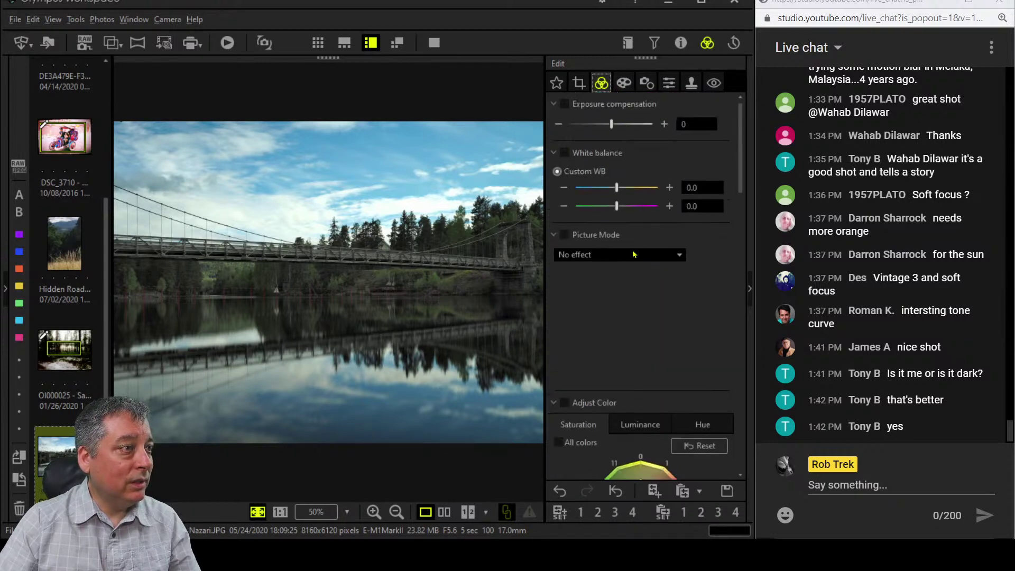
left_click(634, 255)
left_click(634, 254)
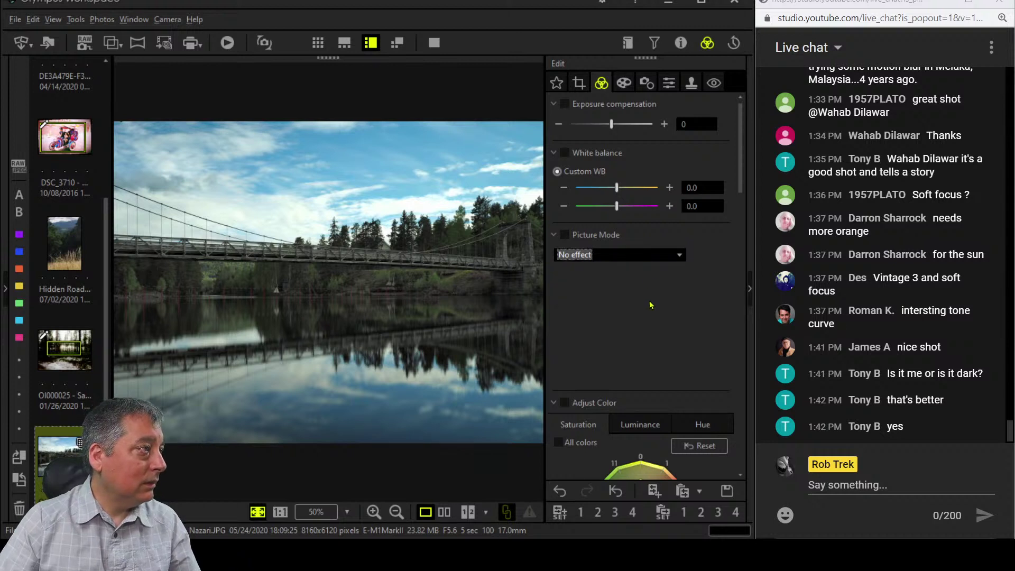
scroll(650, 374, "down", 15)
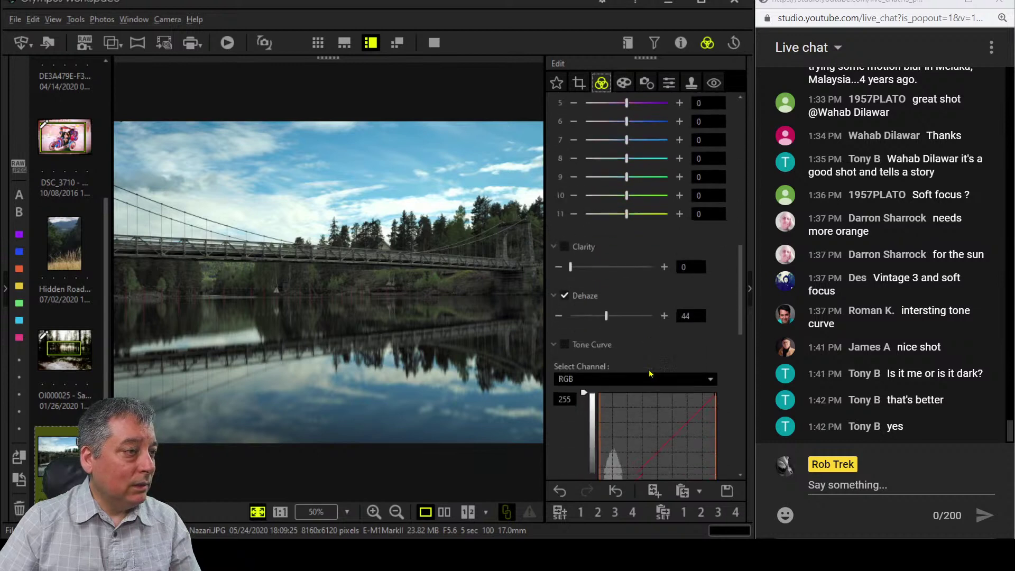
scroll(649, 369, "down", 10)
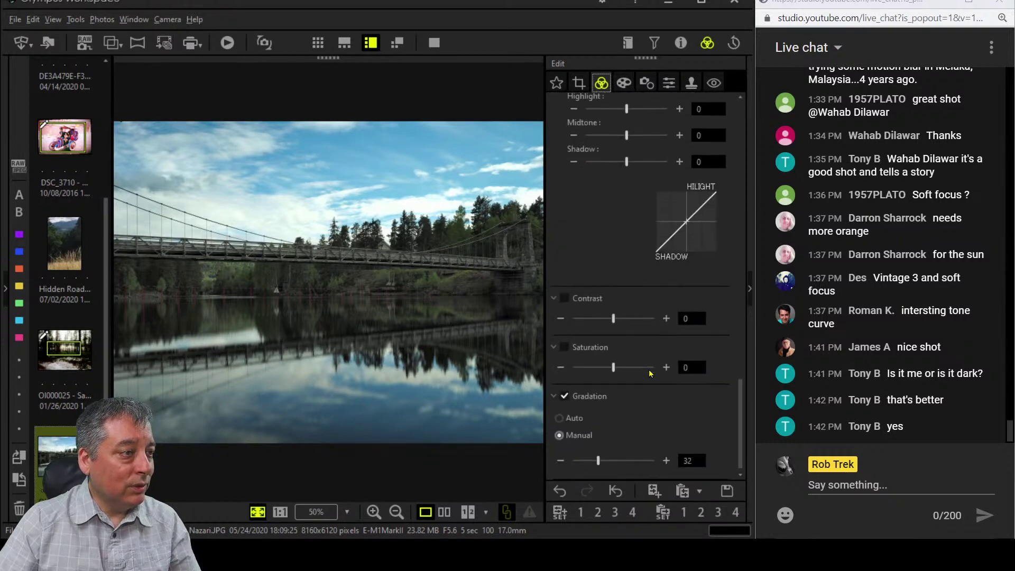
left_click_drag(620, 372, 638, 372)
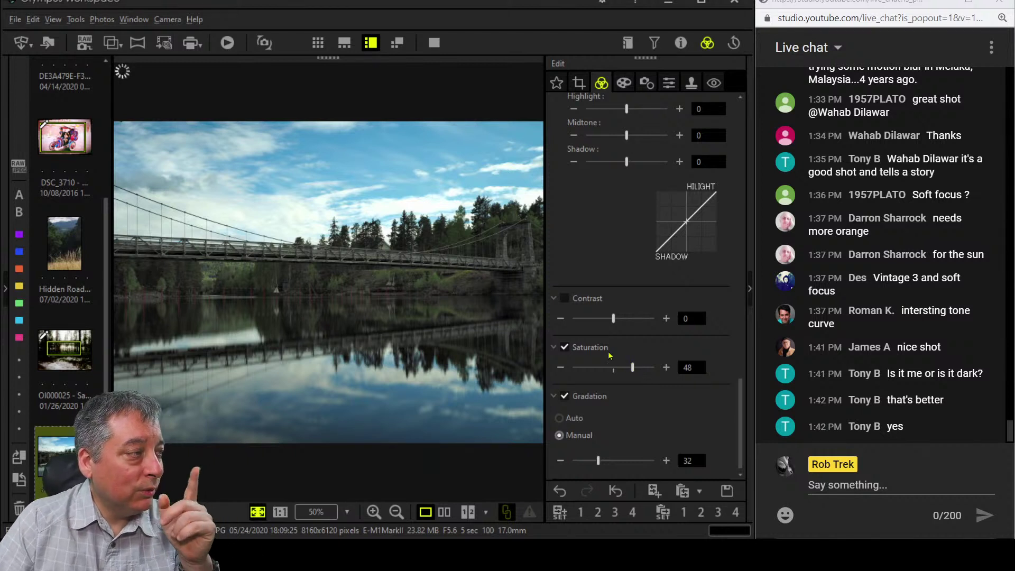
left_click(288, 296)
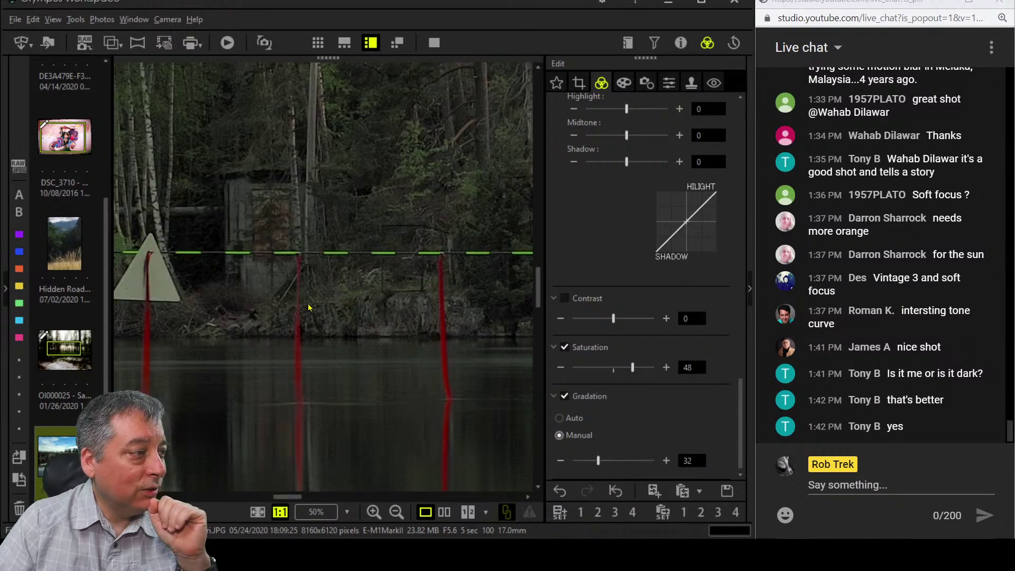
left_click(310, 307)
Boost per-colour saturation of colour 2 to 7 and colour 1 to 2.
scroll(639, 267, "up", 3)
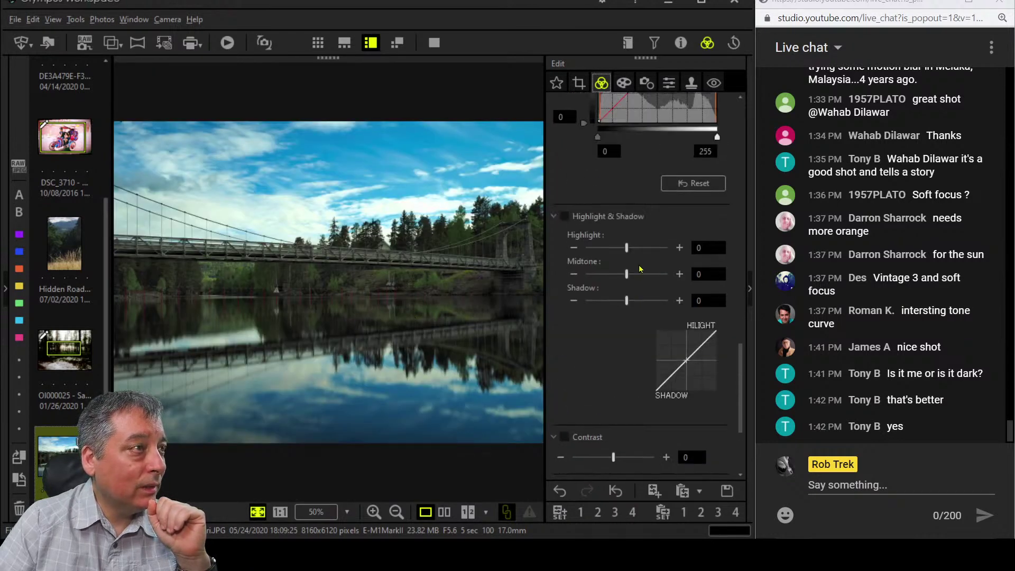
scroll(640, 269, "up", 10)
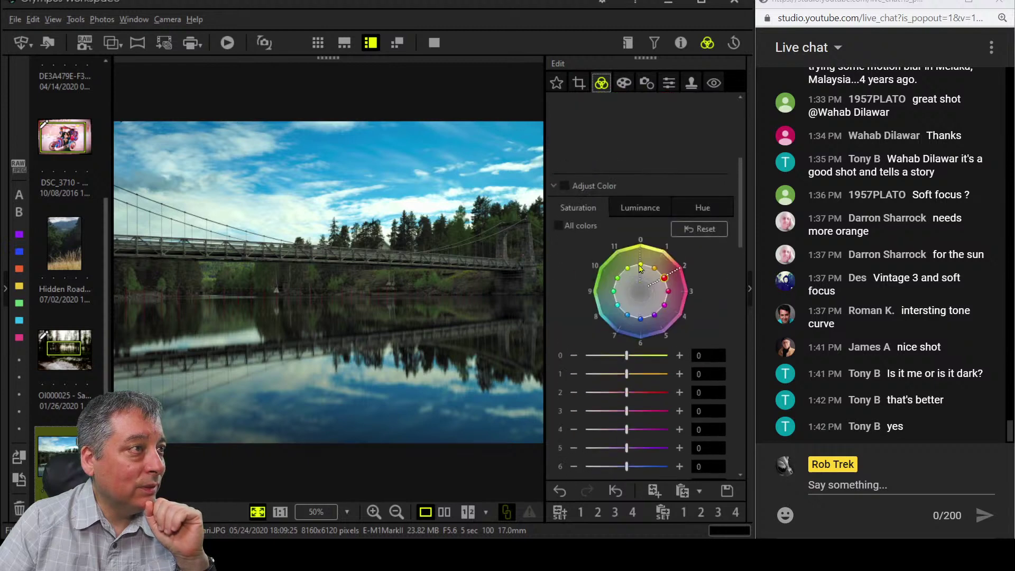
left_click_drag(627, 394, 649, 411)
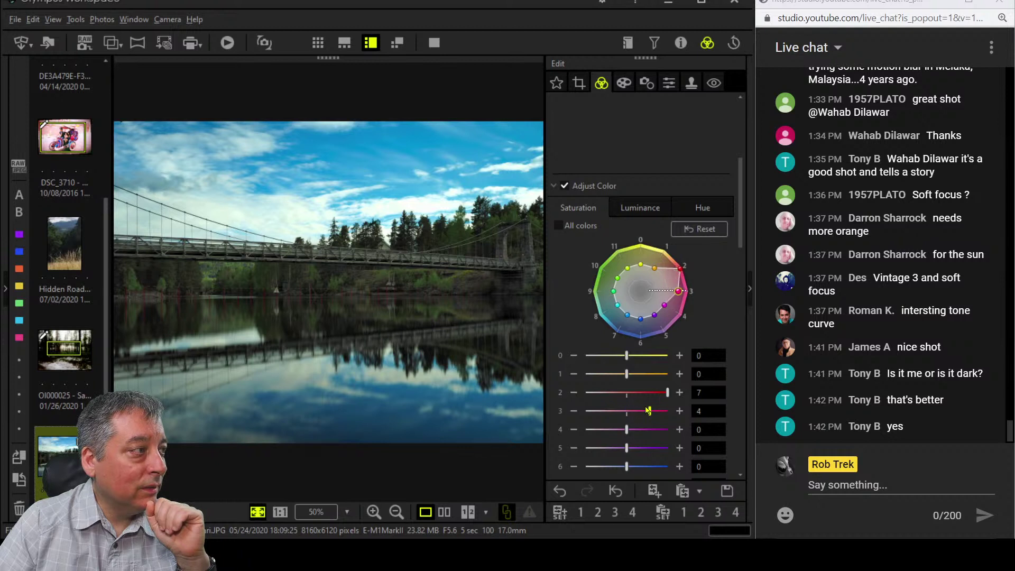
mouse_move(630, 375)
left_mouse_down()
mouse_move(670, 392)
mouse_move(639, 375)
left_mouse_up()
left_click(632, 212)
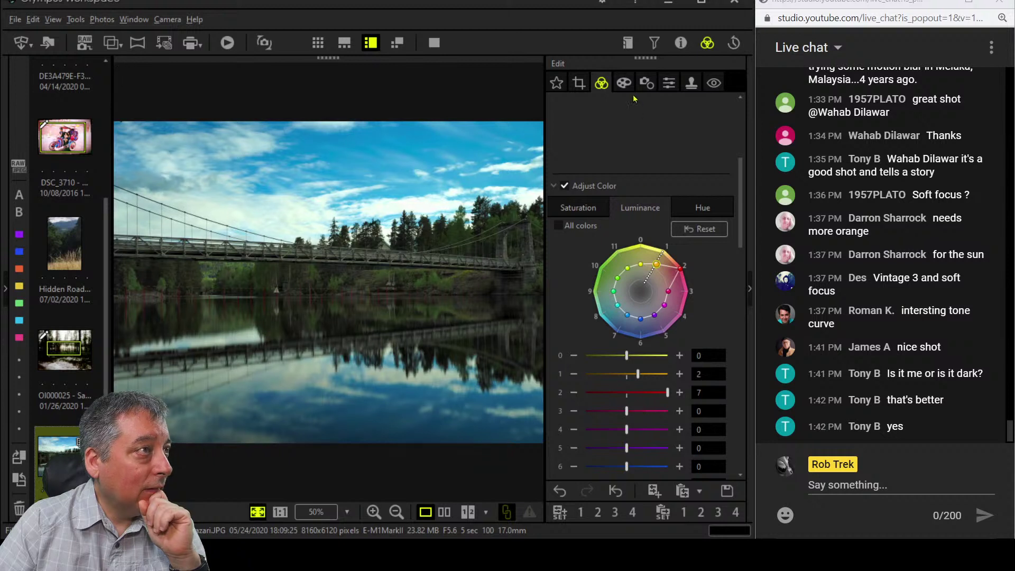
Straighten the bridge photo with a 0.4 tilt correction in the crop settings.
left_click(579, 82)
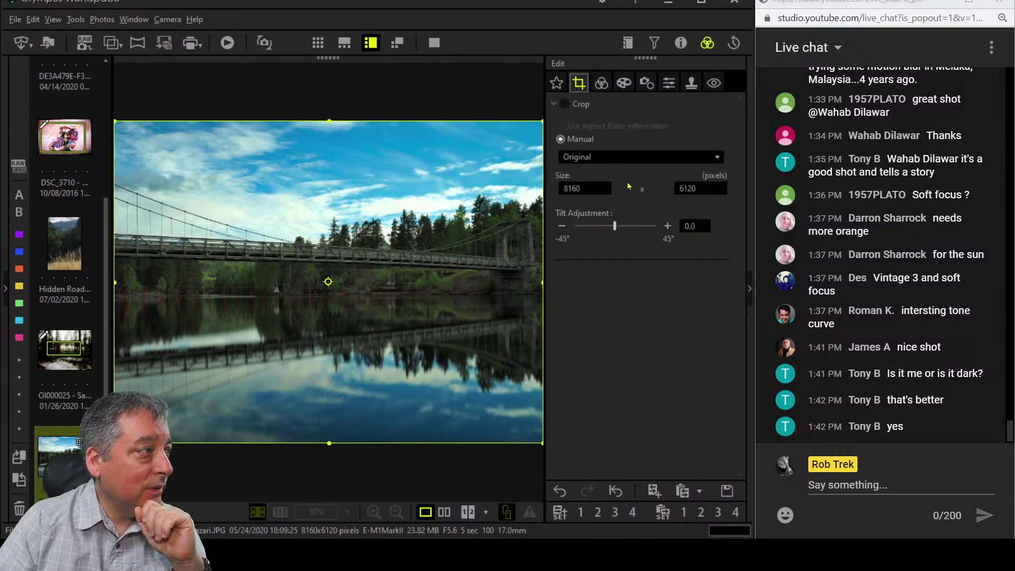
left_click(667, 227)
left_click(668, 226)
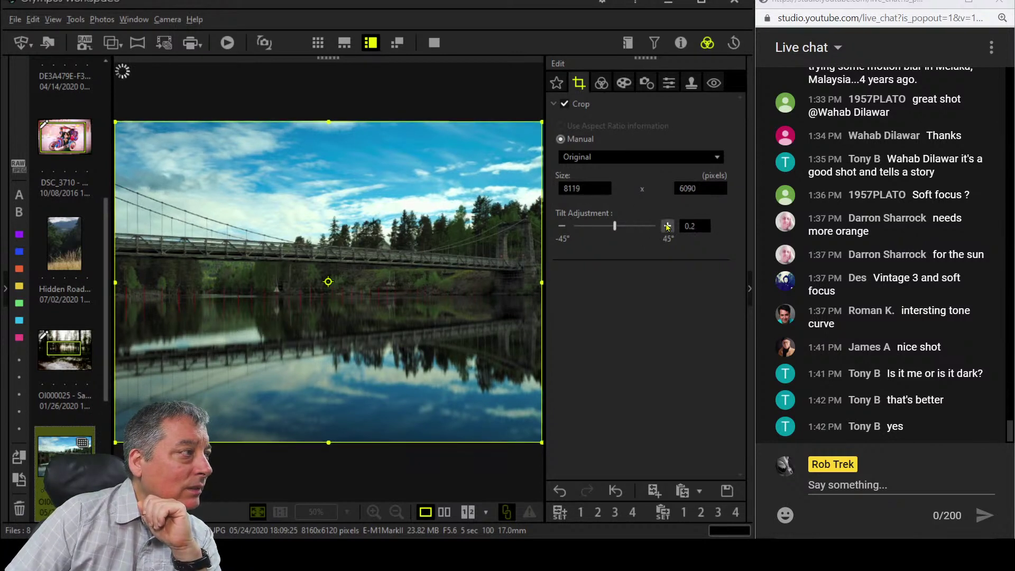
left_click(562, 226)
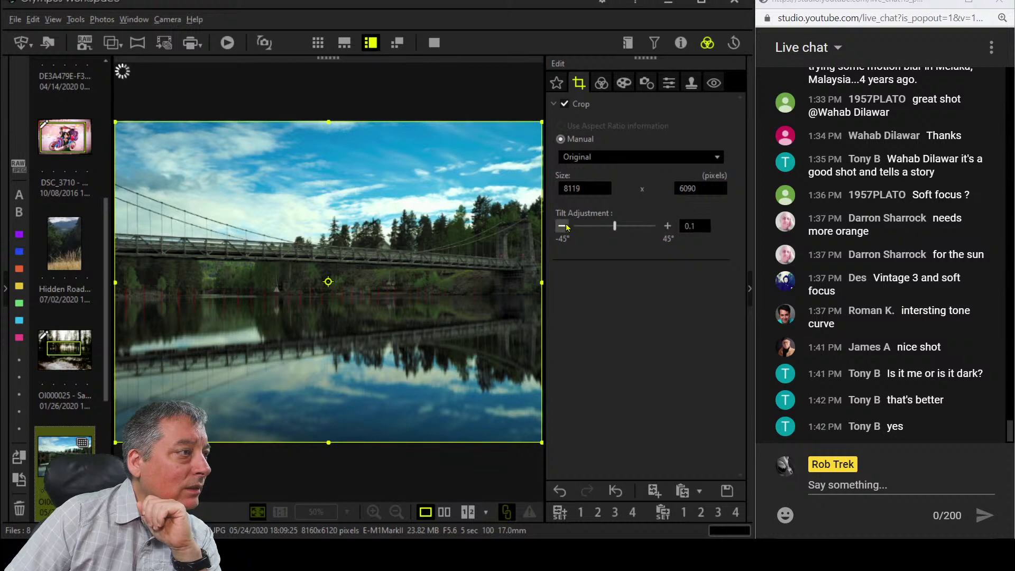
left_click(668, 226)
left_click(668, 227)
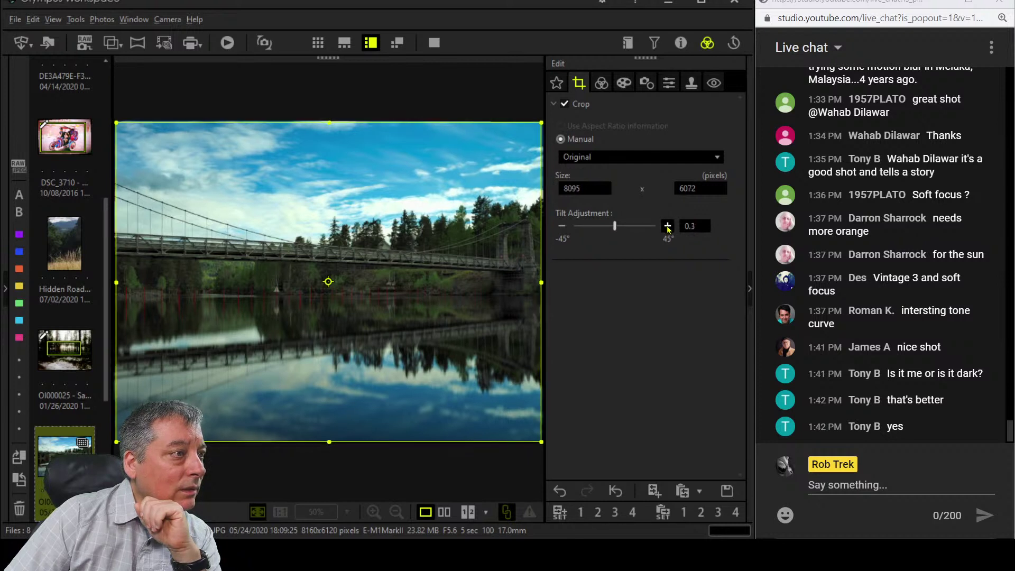
left_click(667, 226)
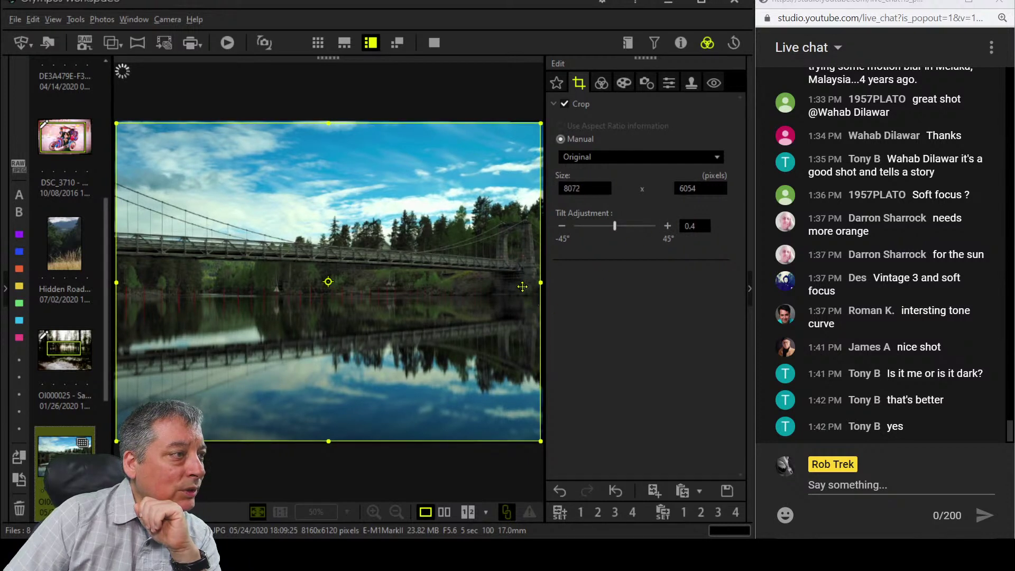
left_click(601, 83)
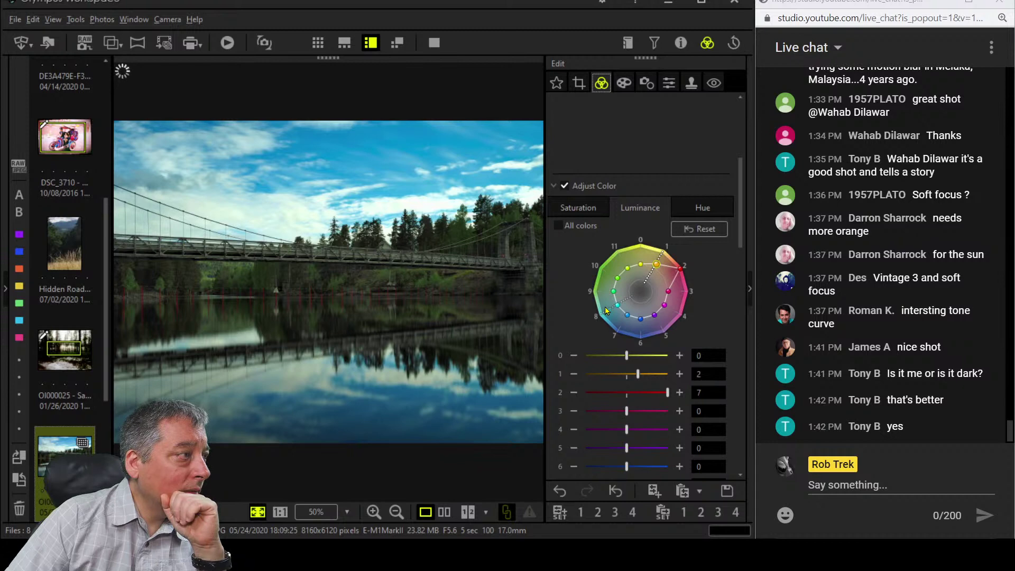
Push colour wheel point 0 up to 7, checking the hillside under the bridge at 100%.
left_click(292, 290)
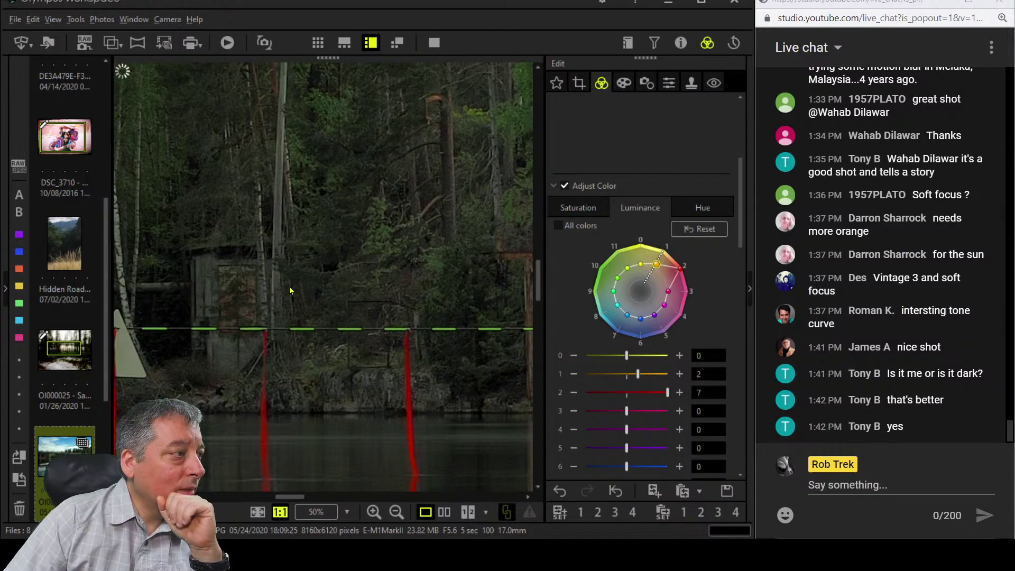
left_click(352, 333)
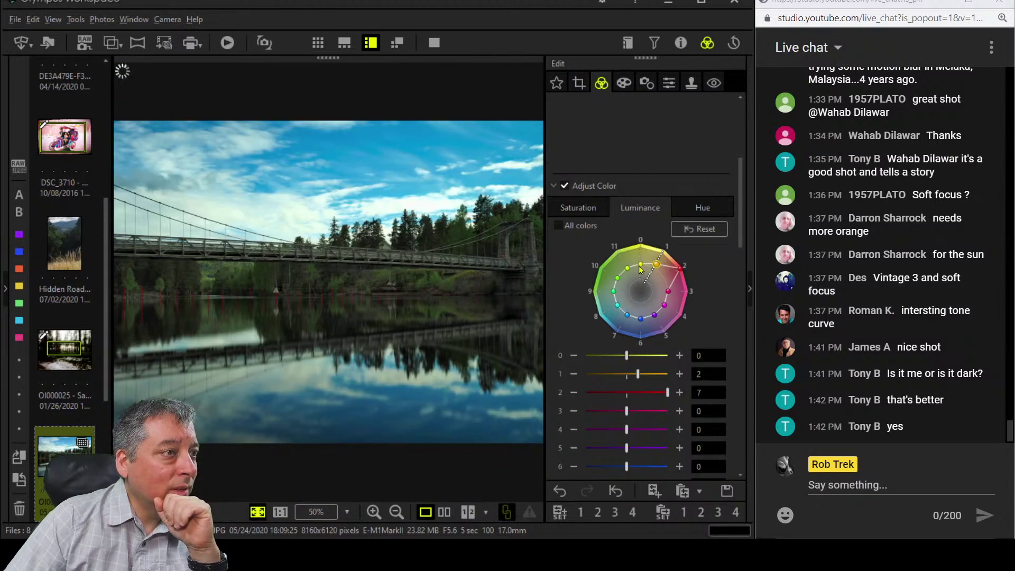
left_click_drag(640, 264, 640, 246)
left_click(597, 214)
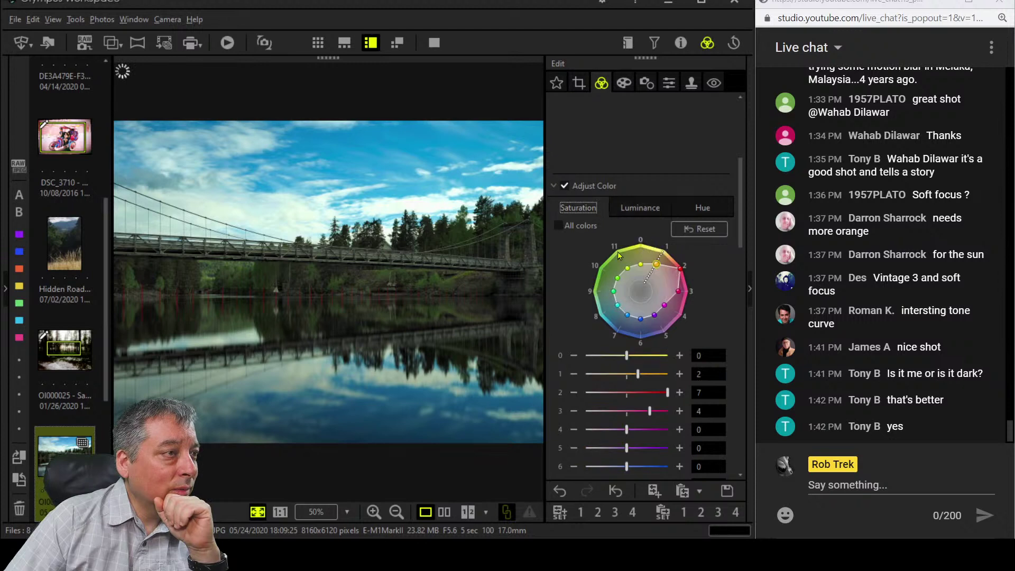
left_click(354, 279)
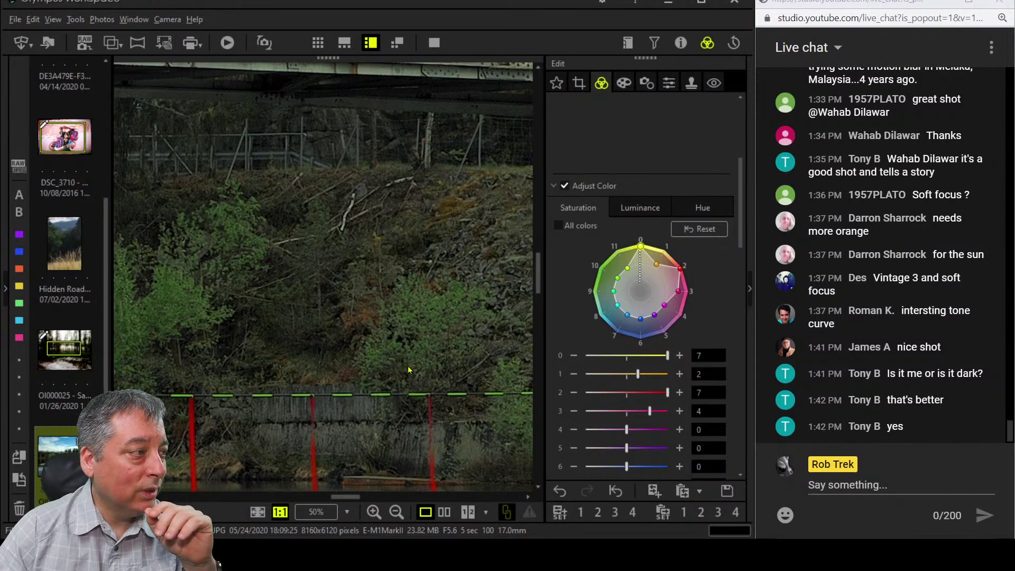
left_click(404, 310)
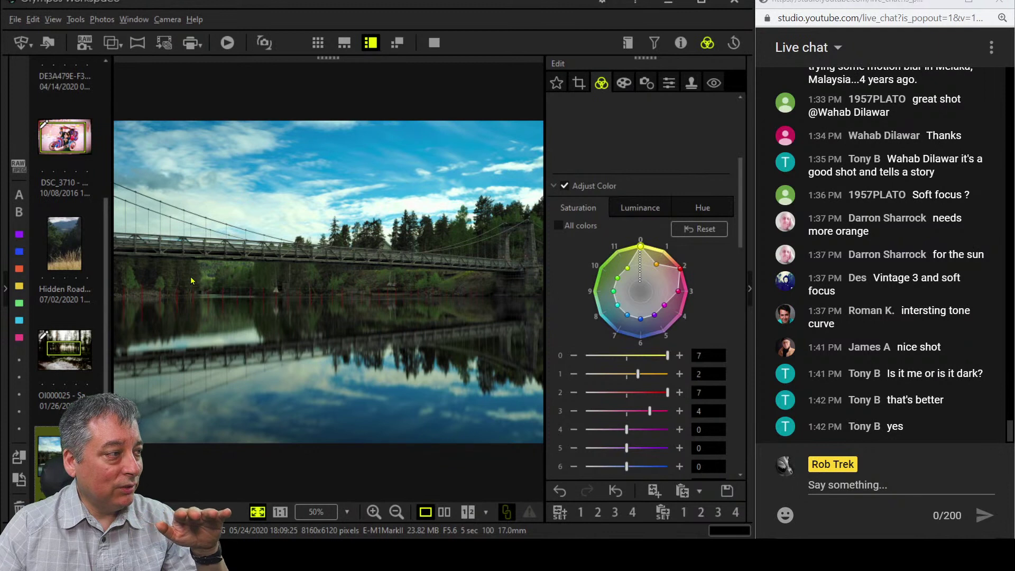
Crop the bridge photo to 16:9 (8048 × 4526), shifting the frame lower to trim sky.
left_click(578, 83)
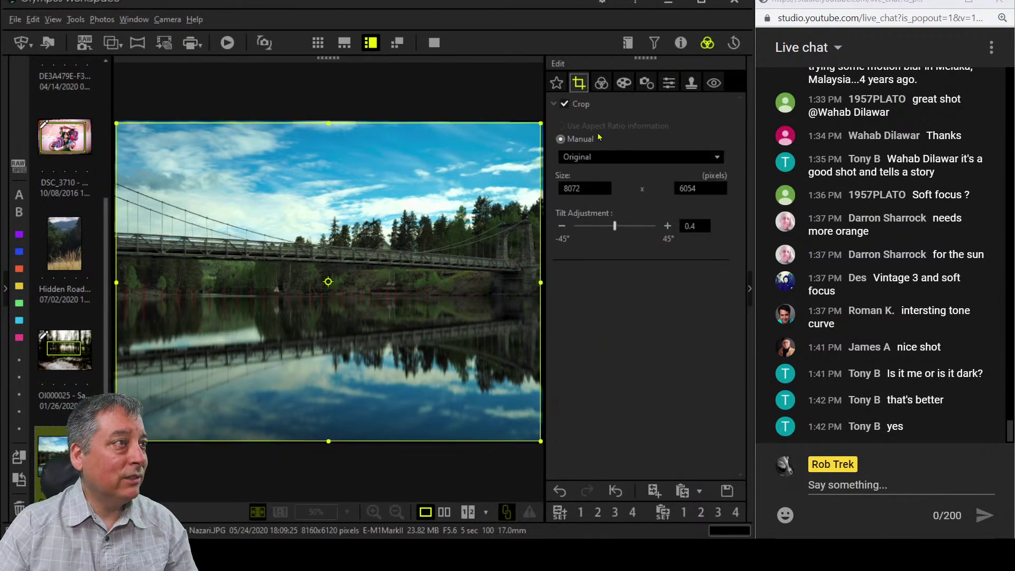
left_click(638, 158)
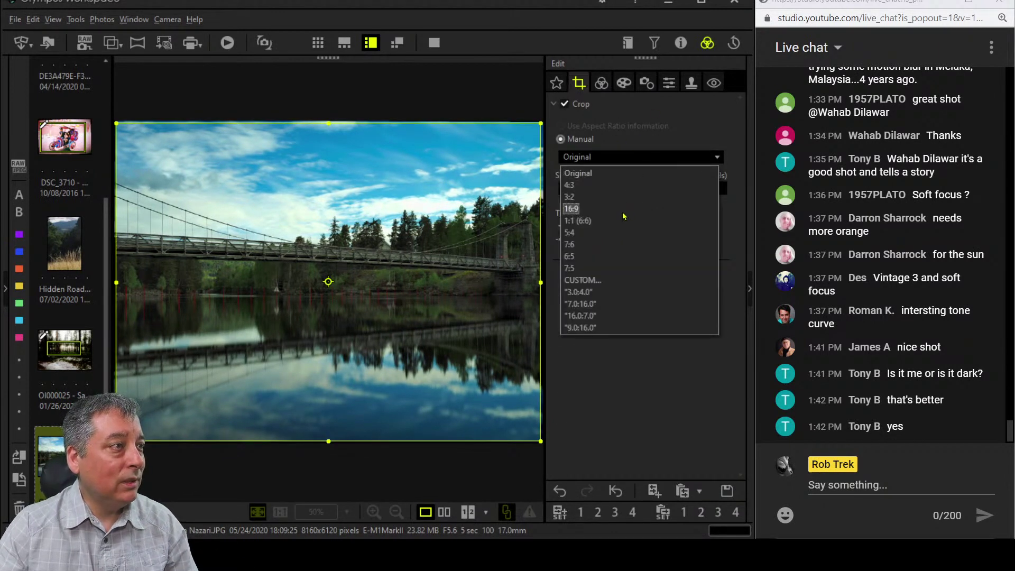
left_click(624, 210)
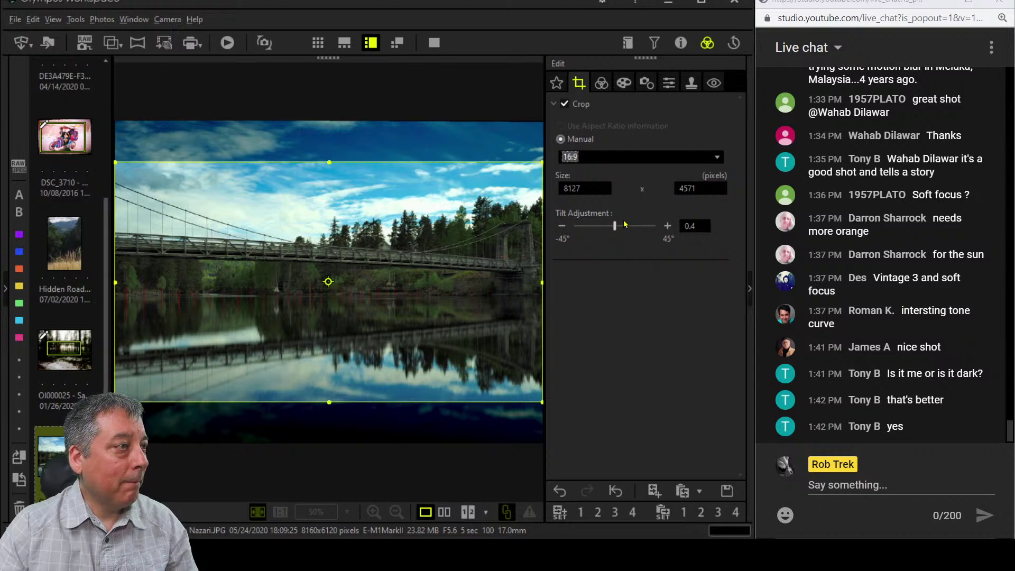
left_click(475, 286)
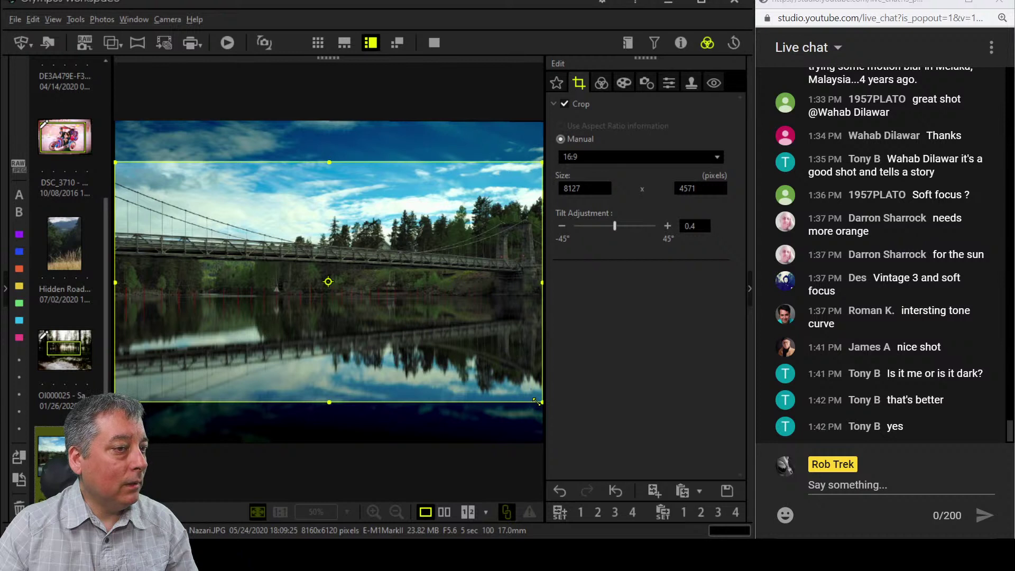
mouse_move(487, 356)
left_mouse_down()
mouse_move(486, 393)
mouse_move(487, 371)
left_mouse_up()
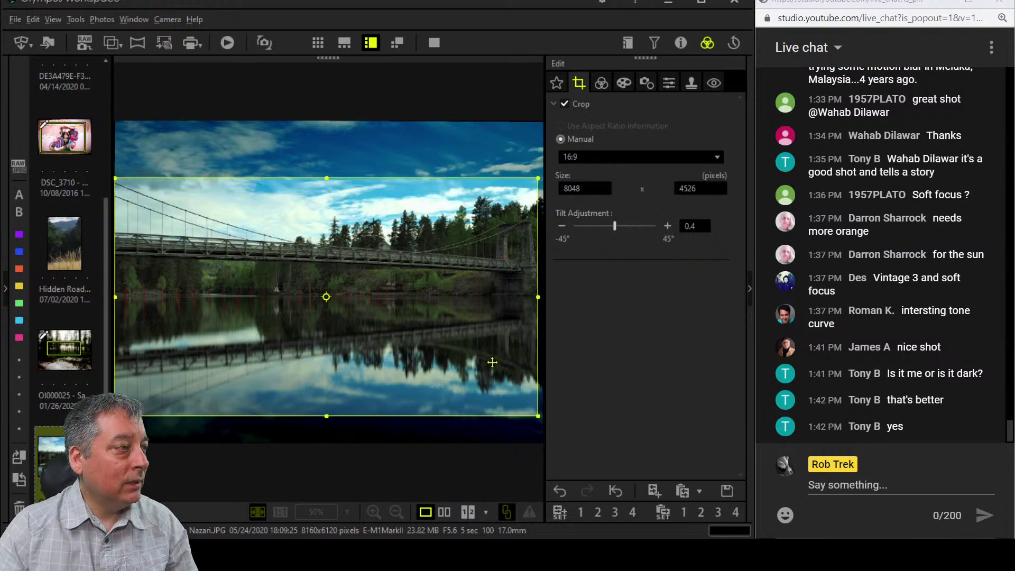
left_click(601, 83)
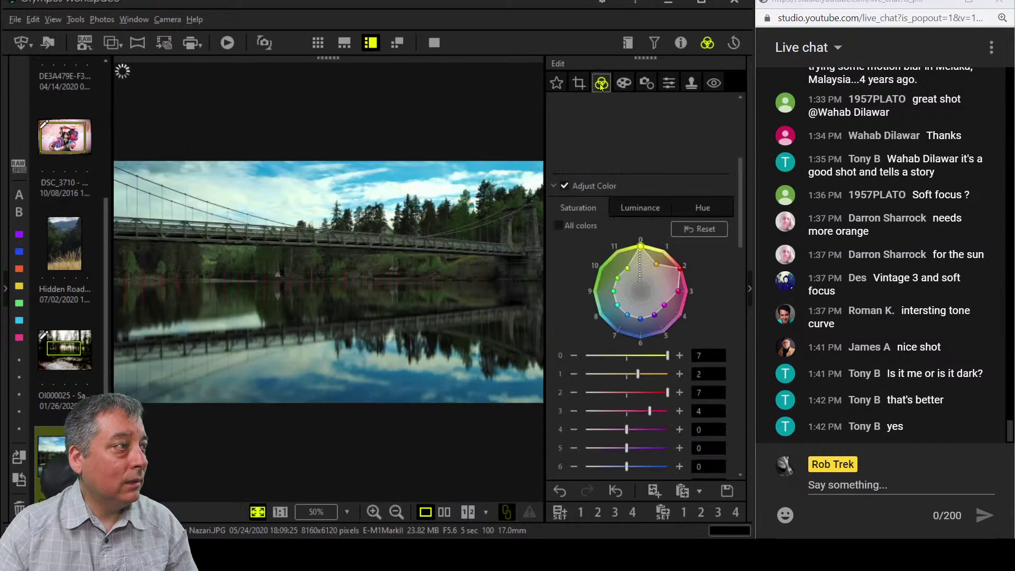
After a full-screen check, drop colour 6 saturation to -3 and raise green colour 9 saturation.
left_click(433, 43)
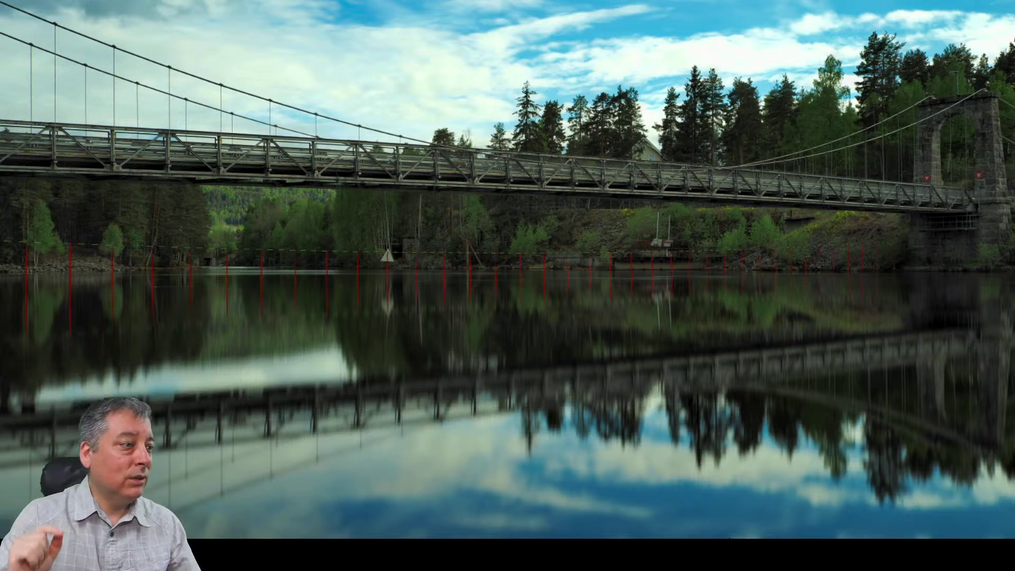
key("Escape")
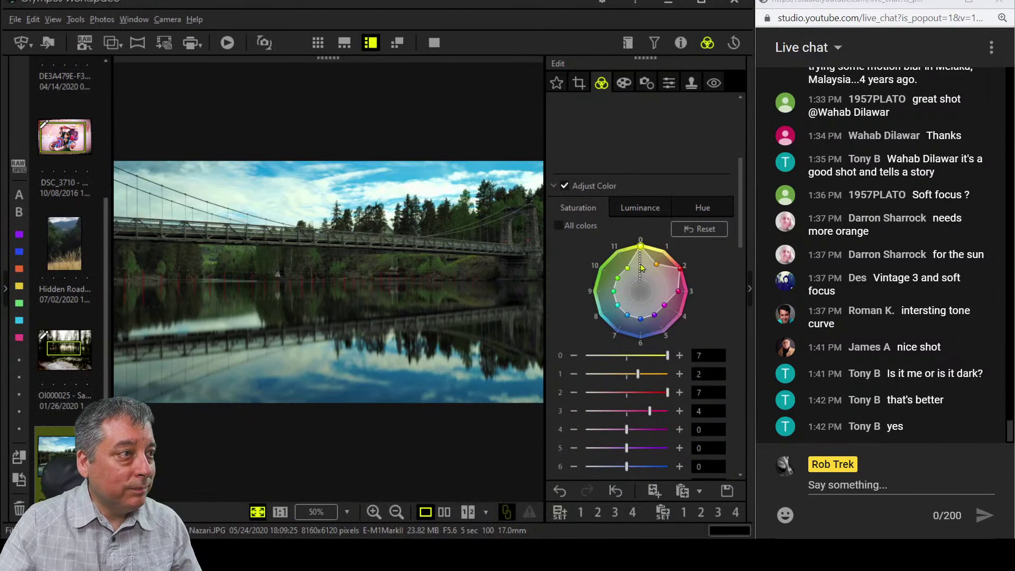
left_click_drag(642, 313, 630, 310)
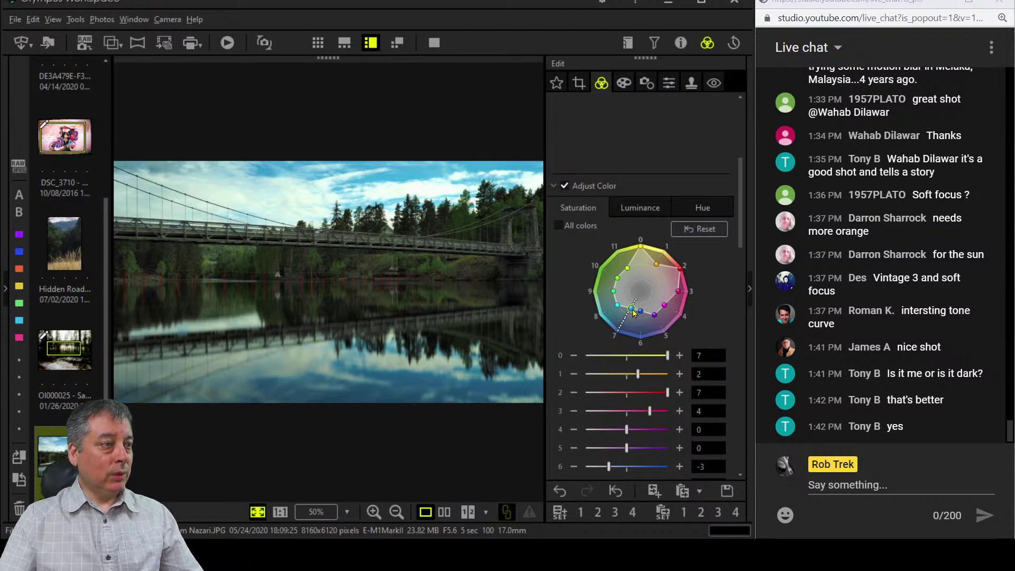
left_click_drag(632, 309, 633, 306)
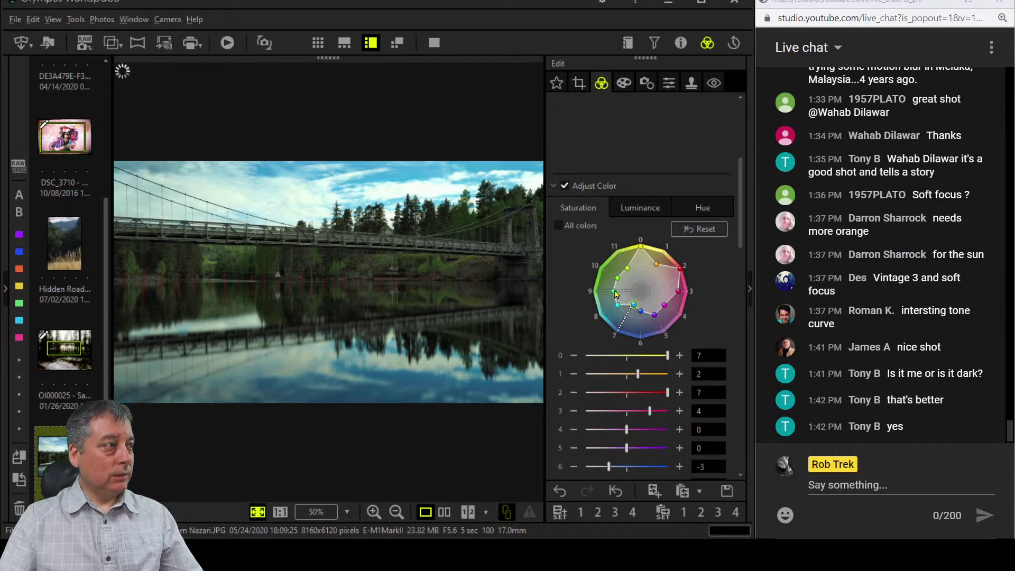
left_click_drag(615, 294, 607, 294)
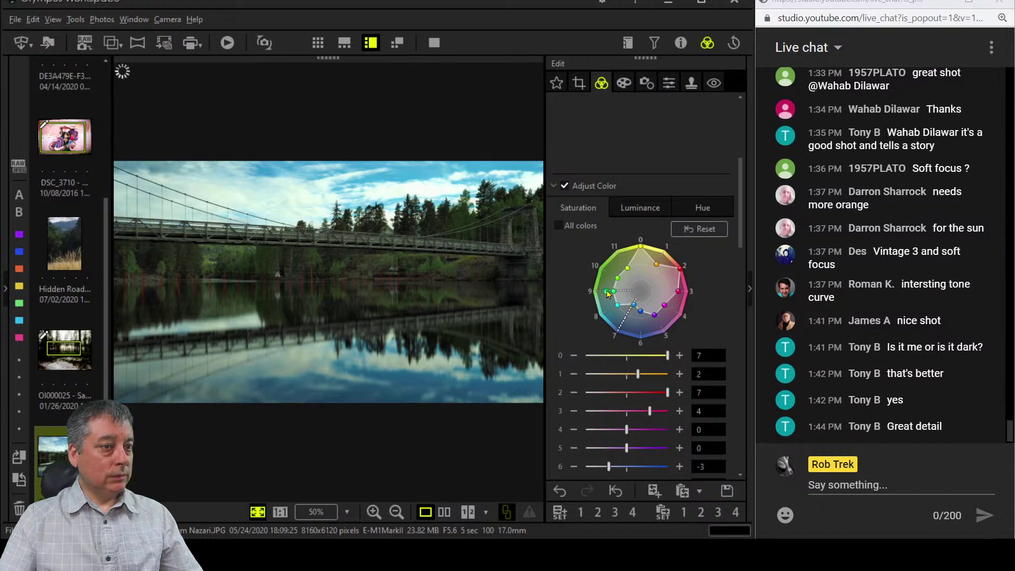
left_click(607, 292)
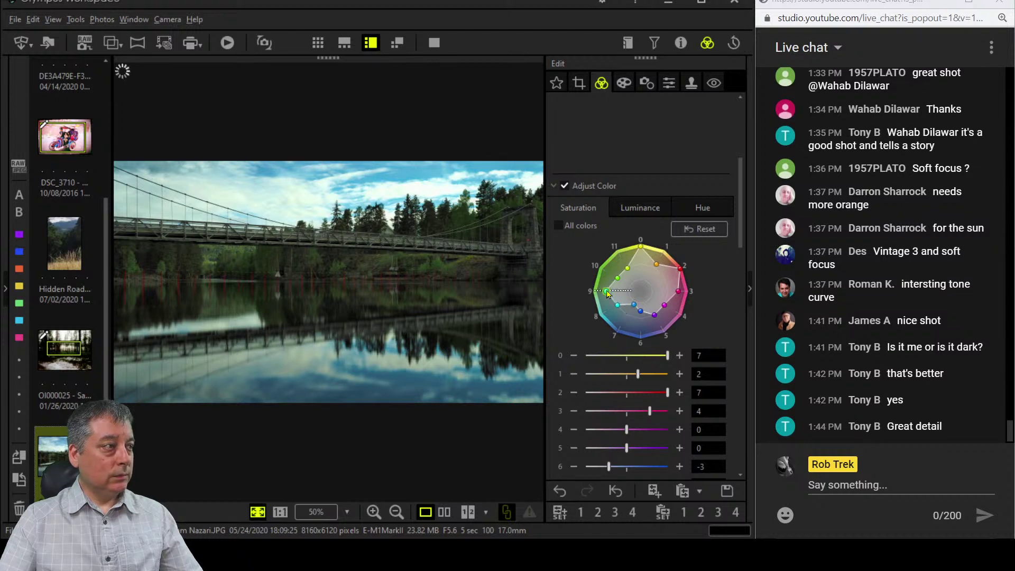
Brighten the luminance of hues 7 and 8, then compare the edit side by side with the original.
left_click(631, 210)
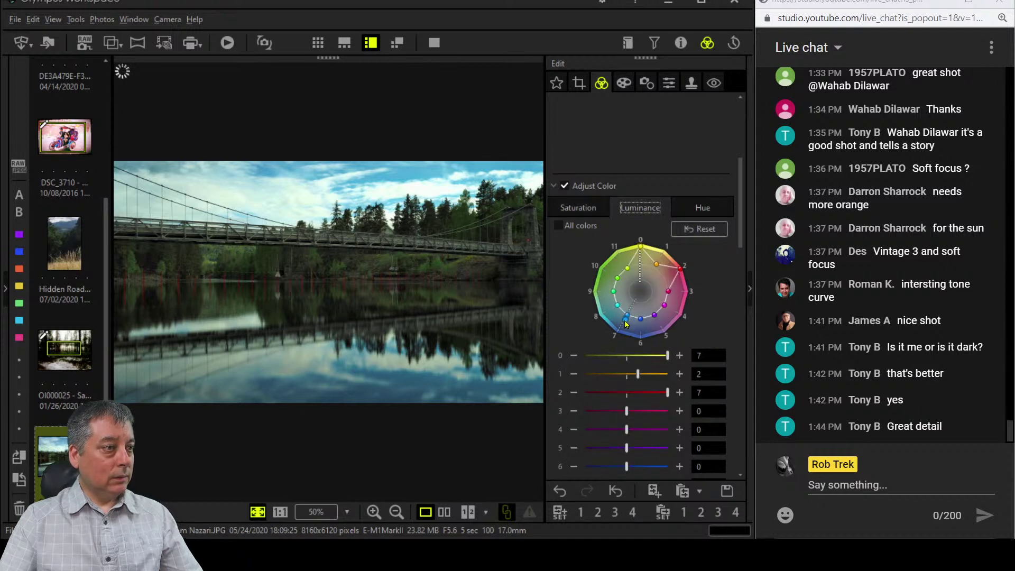
left_click_drag(625, 322, 613, 308)
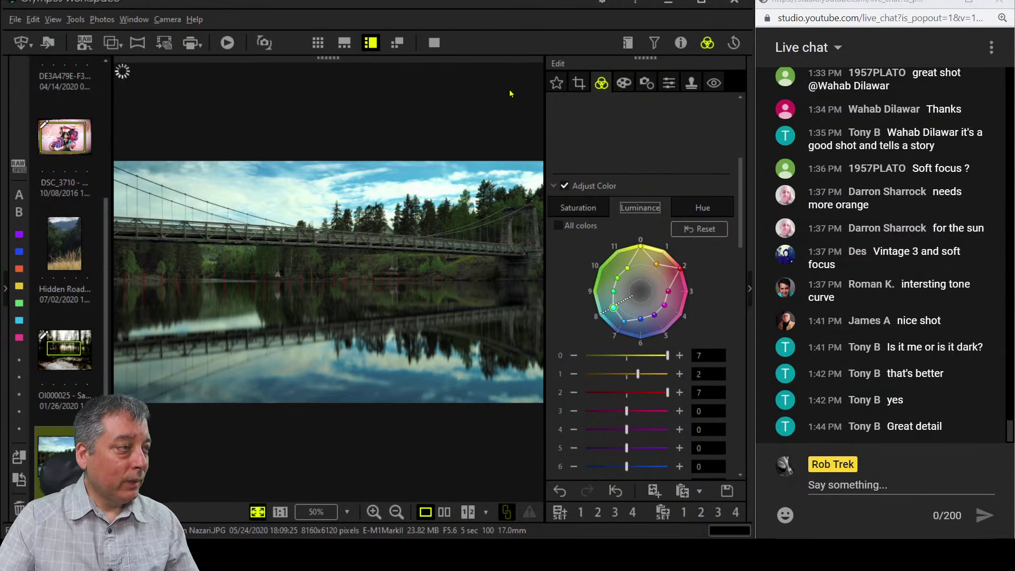
left_click(445, 513)
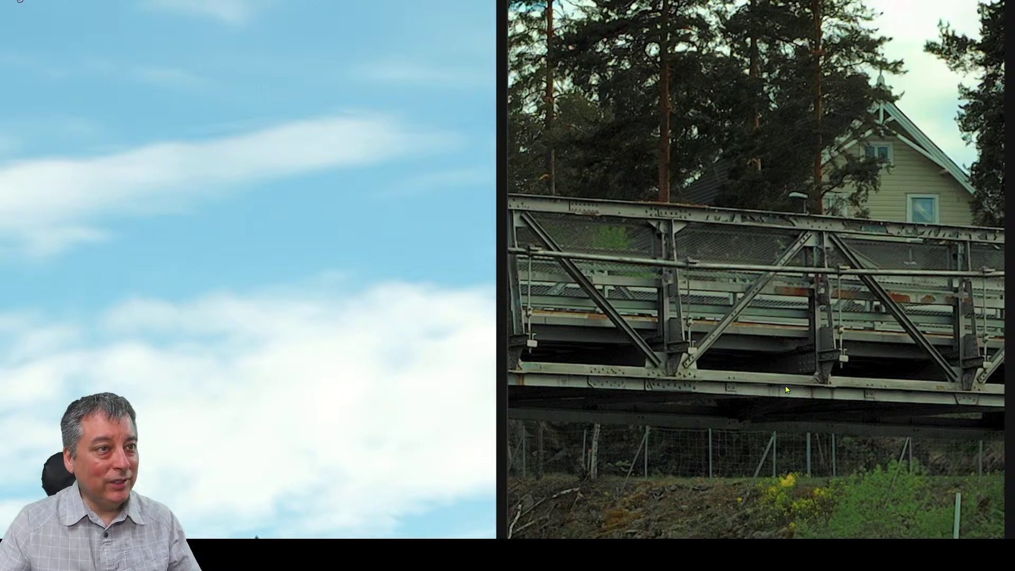
Leave the full-screen comparison and show only the edited 16:9 bridge photo.
key("Escape")
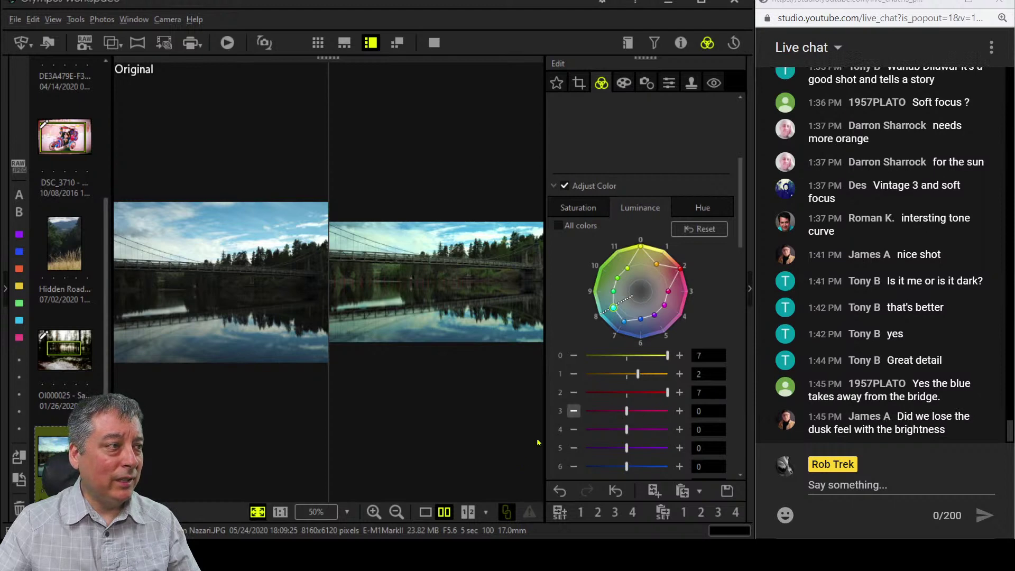
left_click(425, 511)
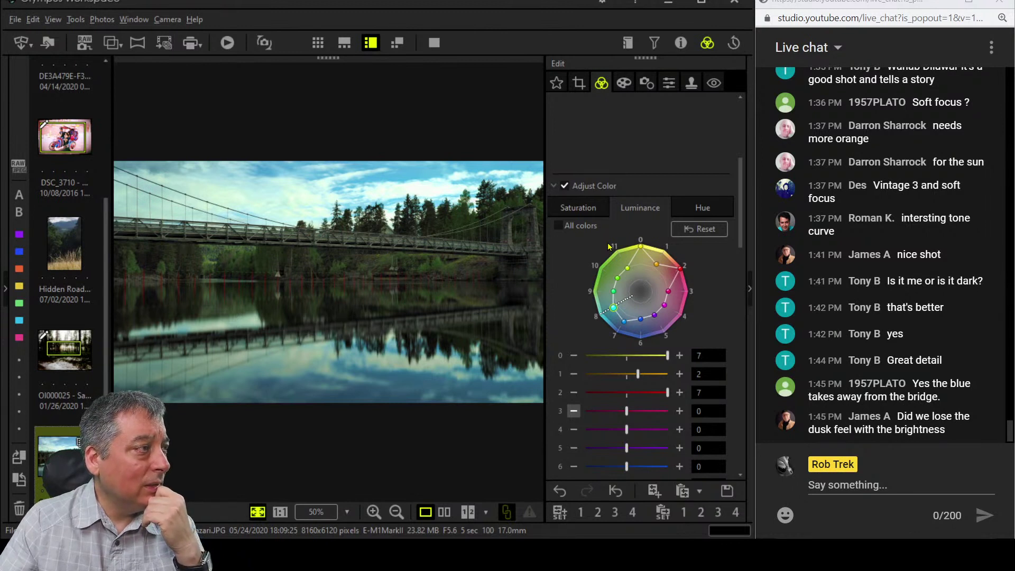
Set the custom white balance blue–amber slider to 0.6, then inspect the bridge truss full screen.
scroll(617, 166, "up", 4)
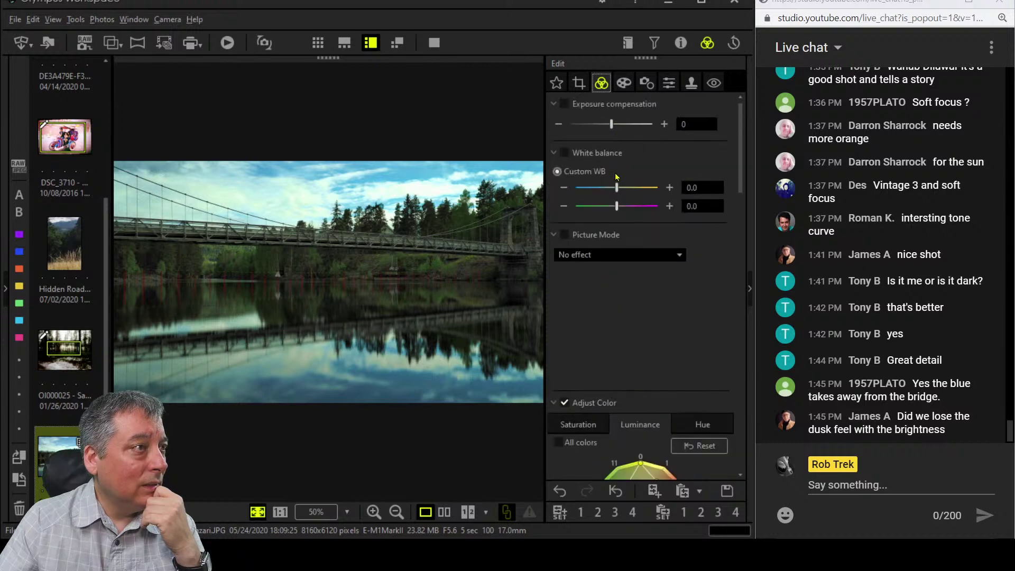
left_click_drag(620, 189, 622, 189)
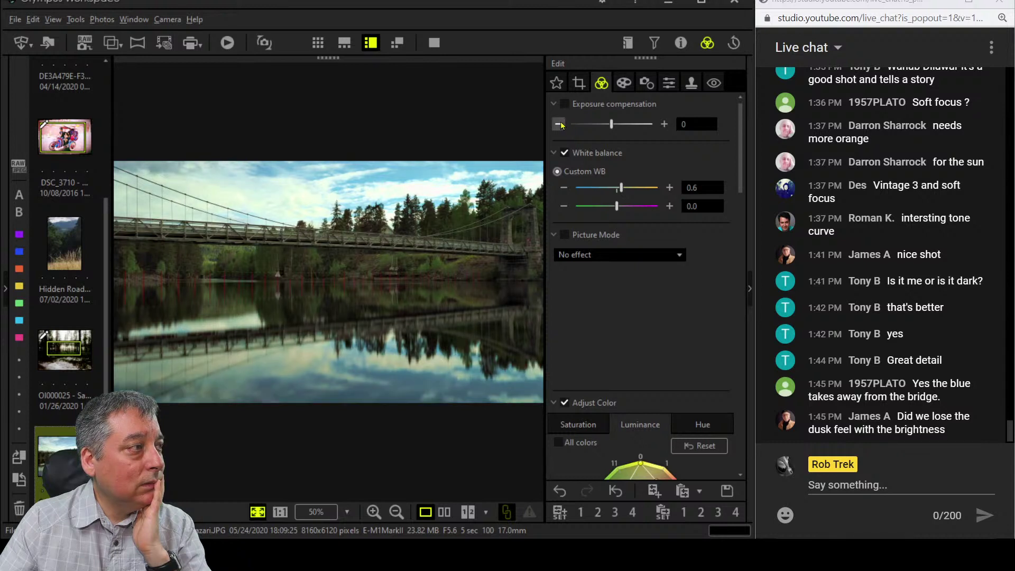
left_click(434, 42)
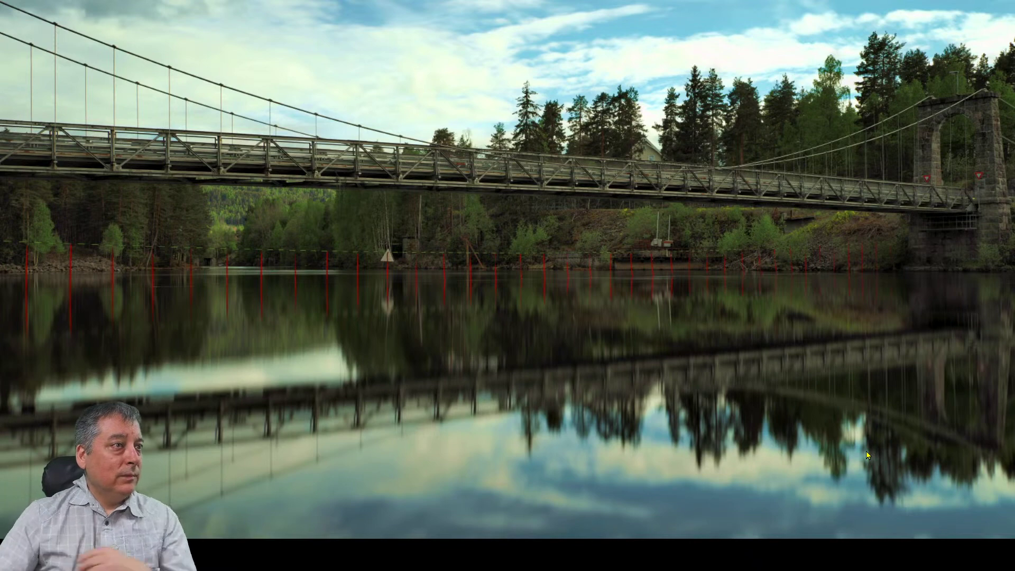
left_click(602, 166)
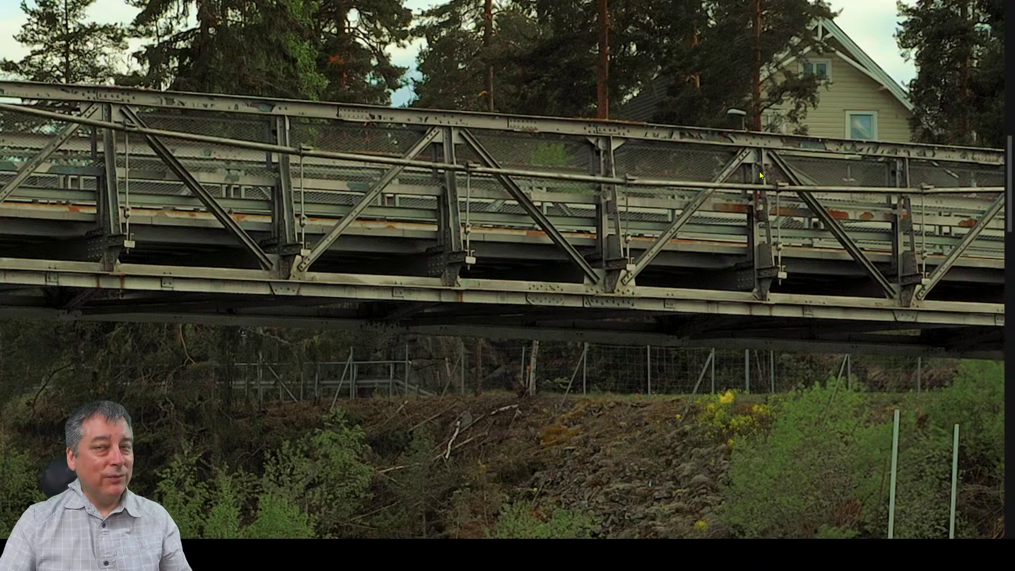
scroll(735, 198, "down", 2)
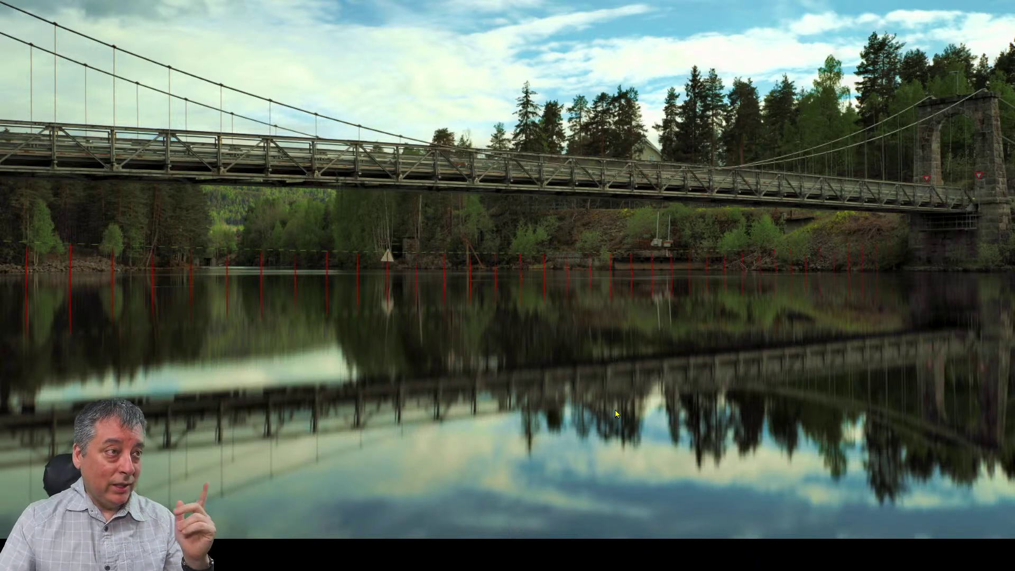
key("Escape")
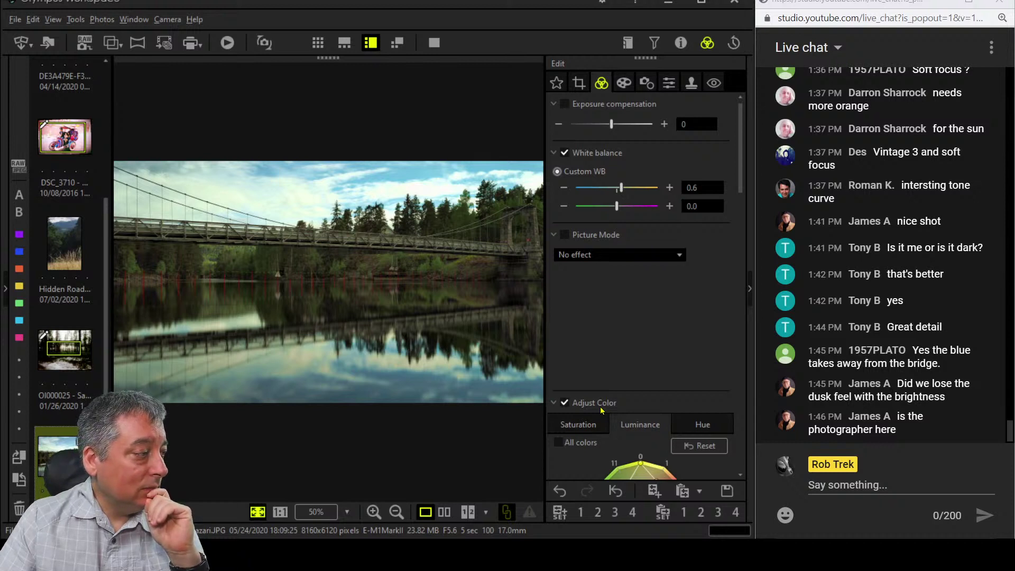
Load the P1100025 wheat-field photo from the filmstrip into the editor.
scroll(64, 339, "down", 5)
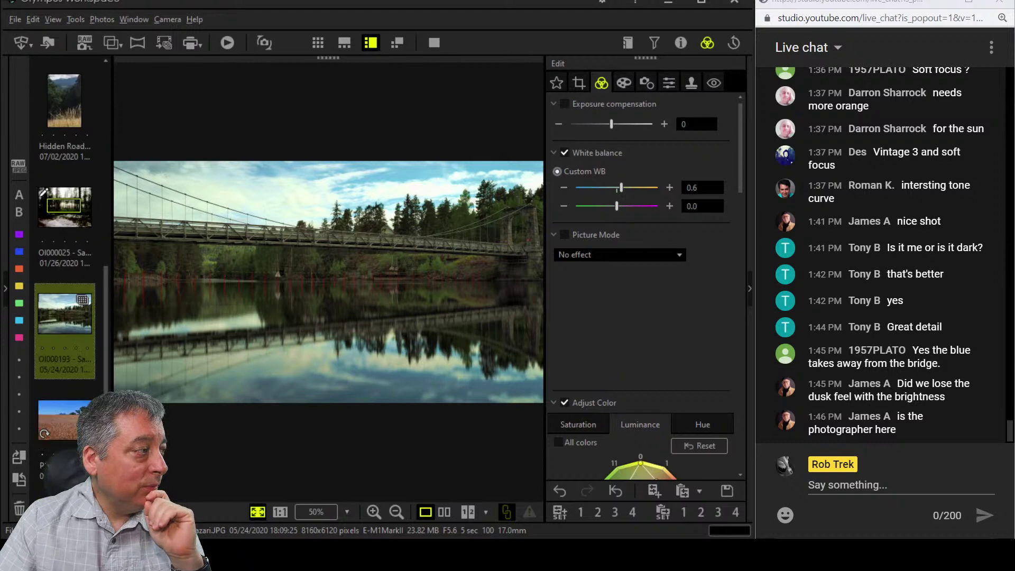
left_click(67, 342)
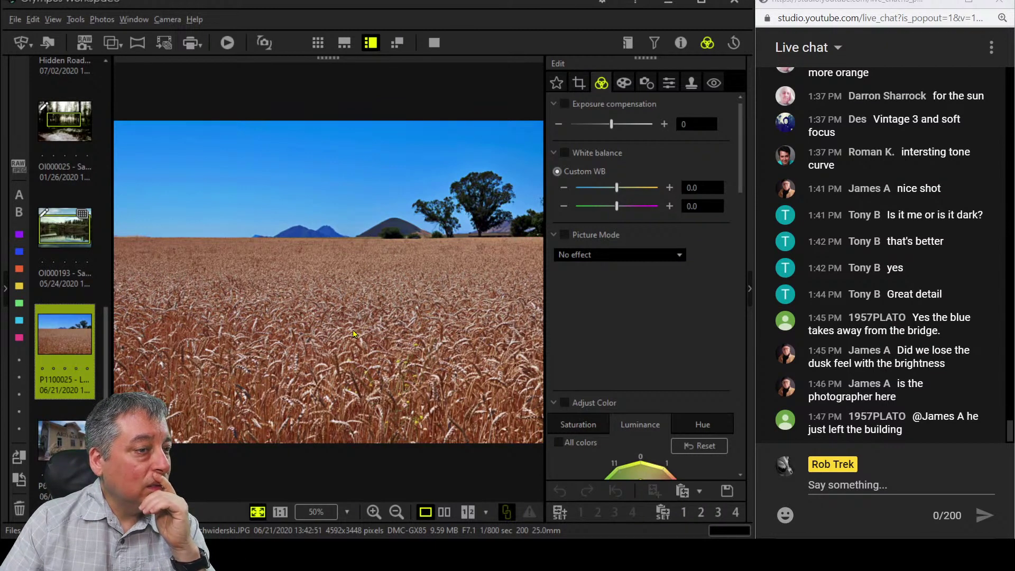
Crop the wheat field to a 16.0:7.0 panorama shifted upward, then review it full screen.
left_click(578, 88)
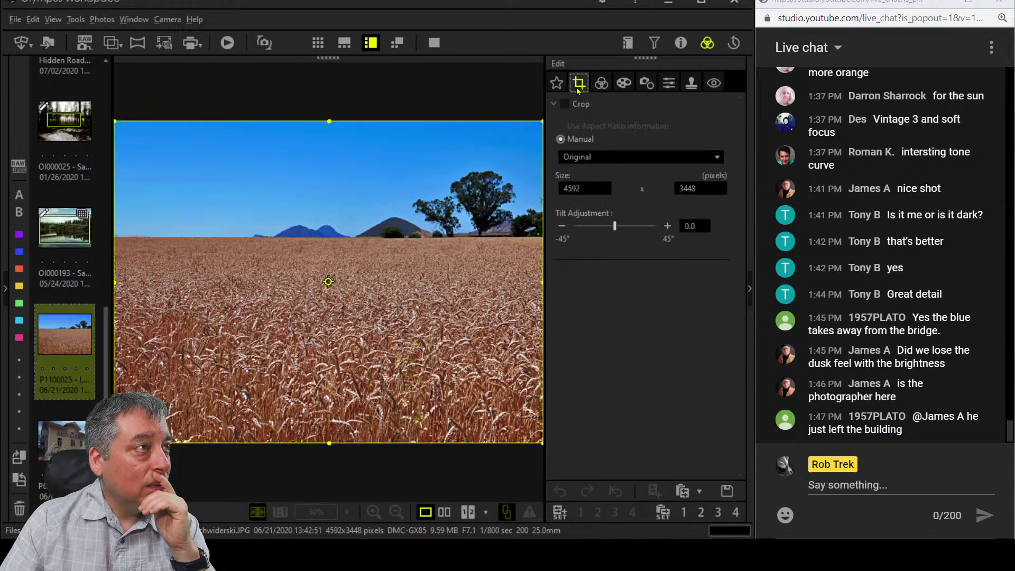
left_click(608, 160)
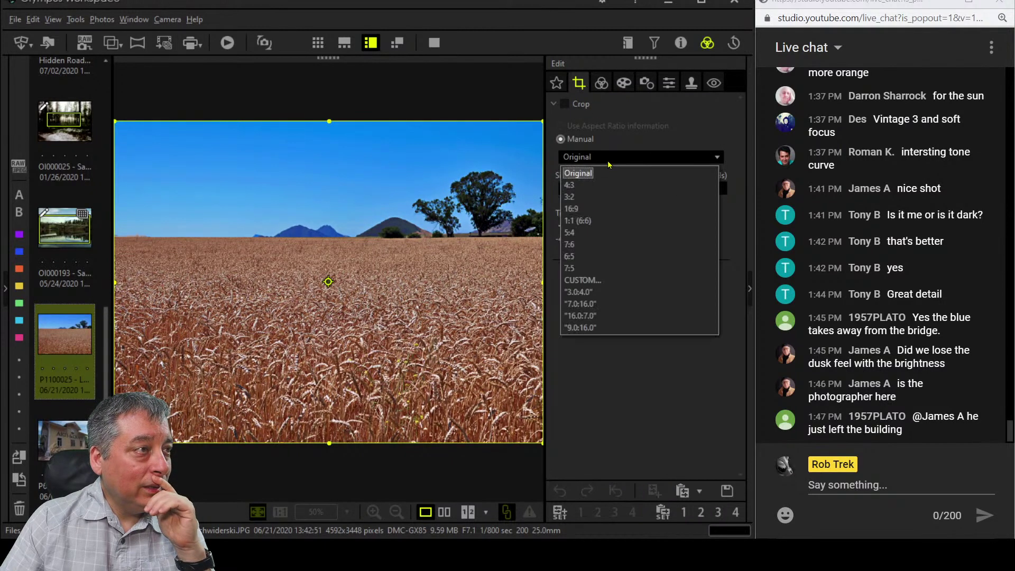
left_click(598, 209)
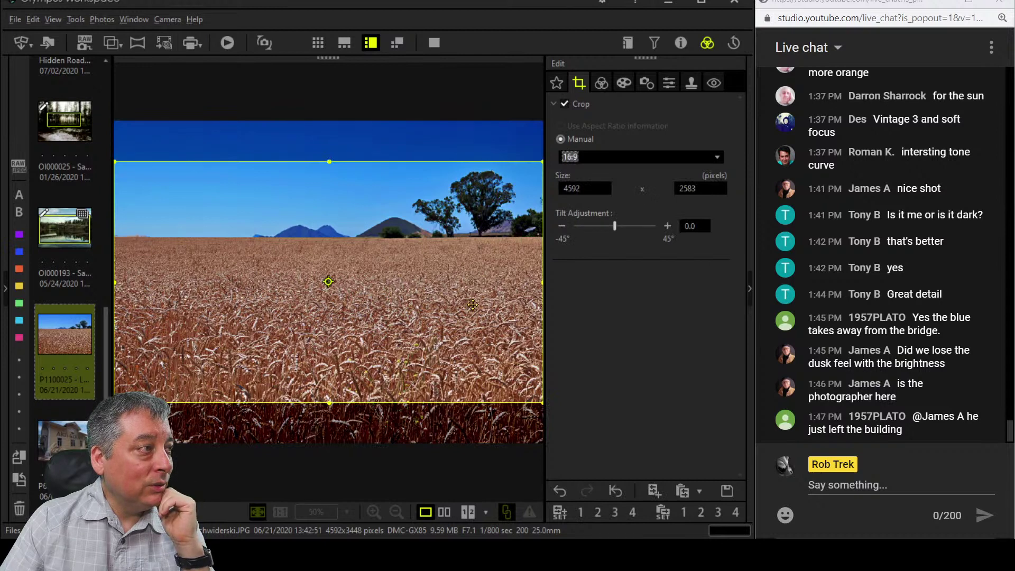
left_click_drag(471, 303, 467, 300)
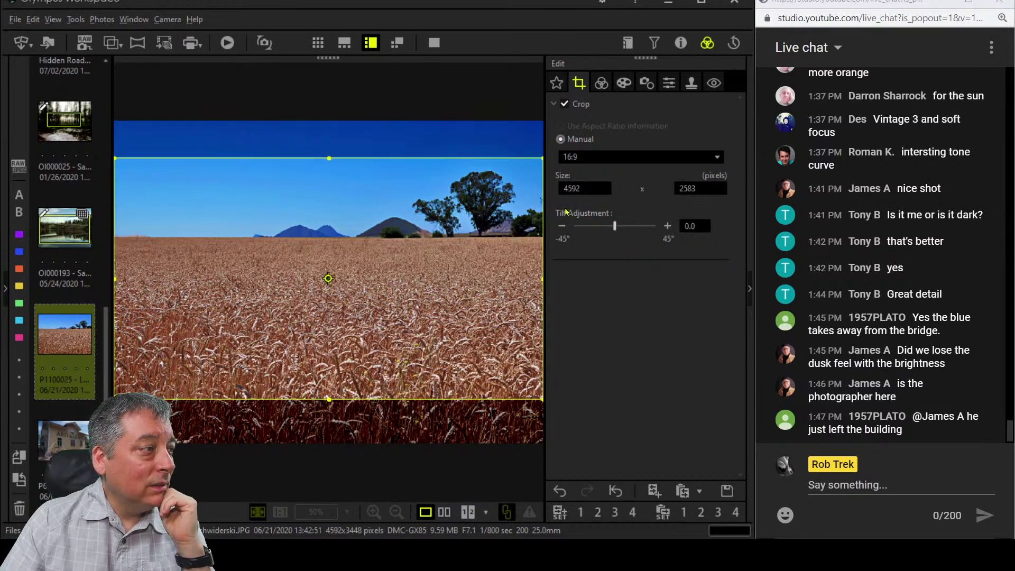
left_click(599, 157)
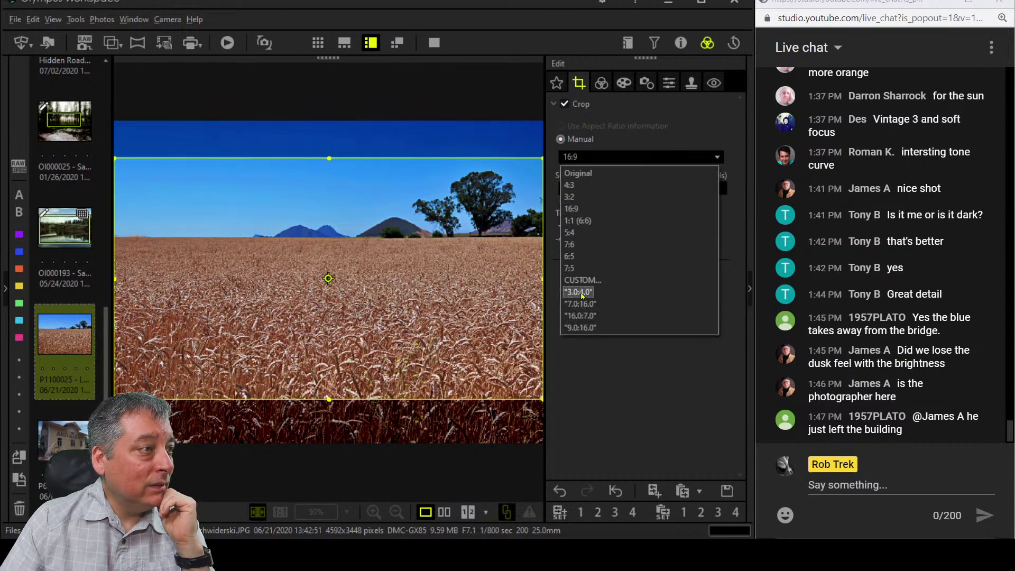
left_click(584, 316)
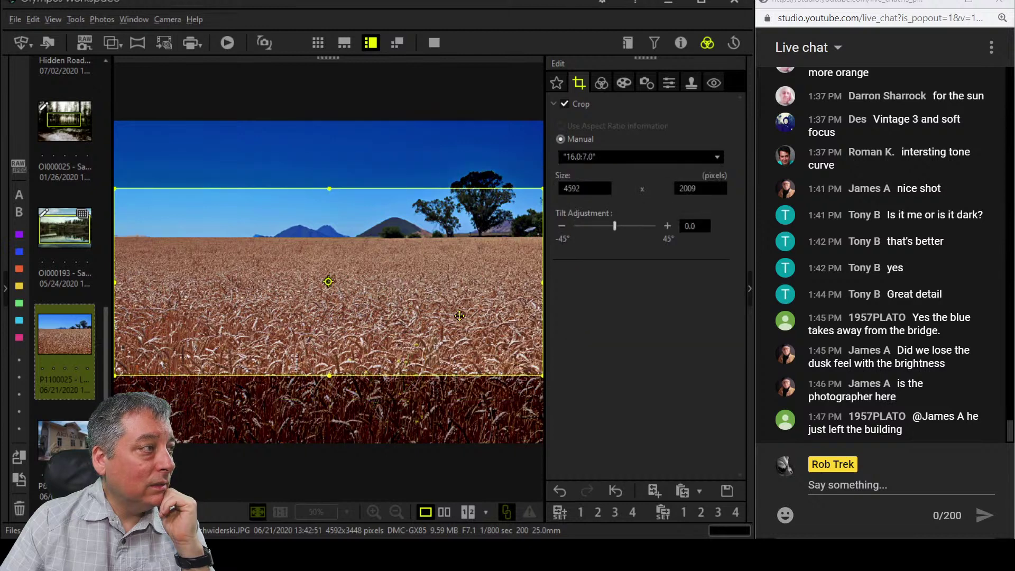
left_click_drag(460, 315, 462, 292)
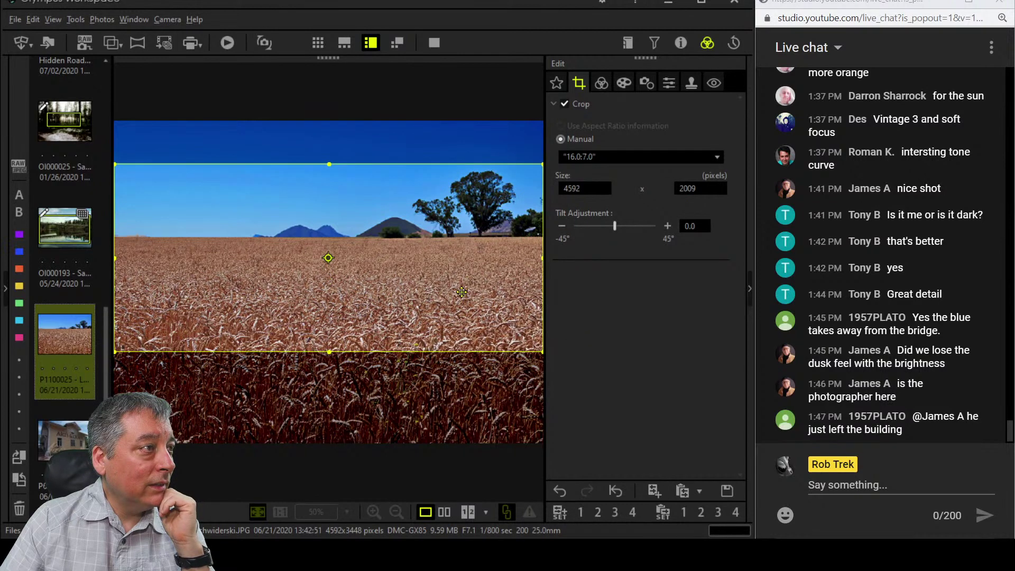
left_click(603, 82)
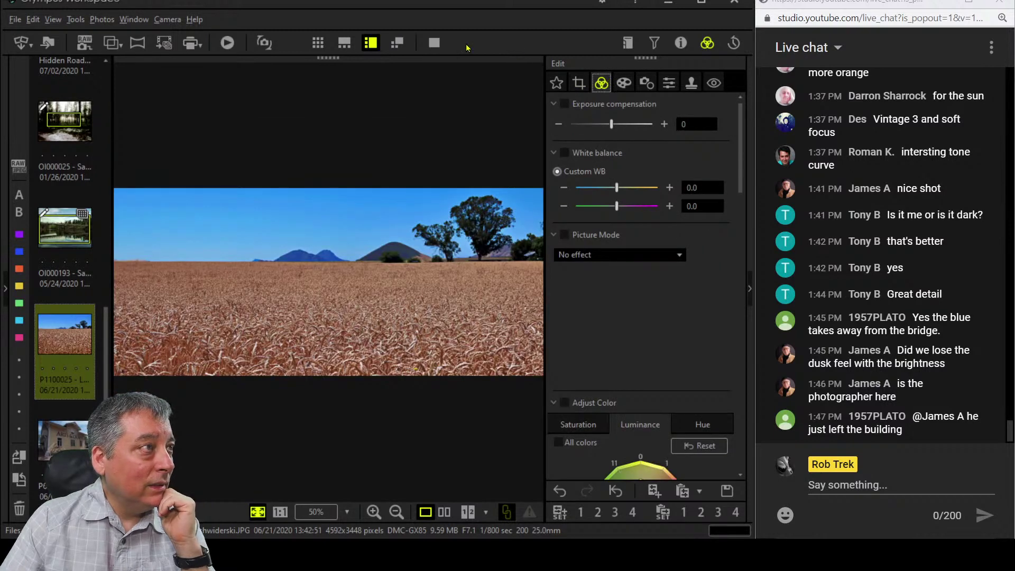
left_click(434, 43)
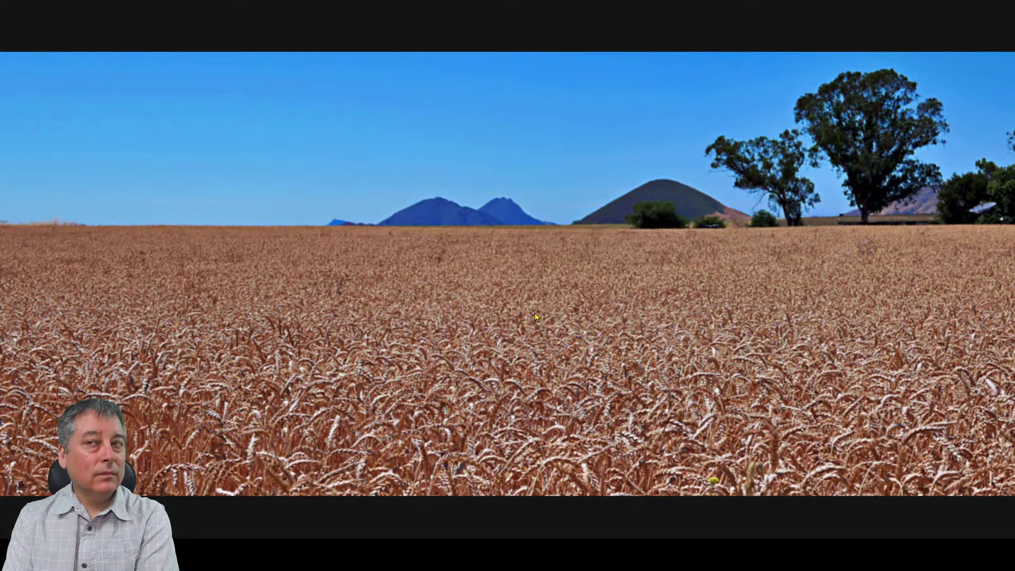
key("Escape")
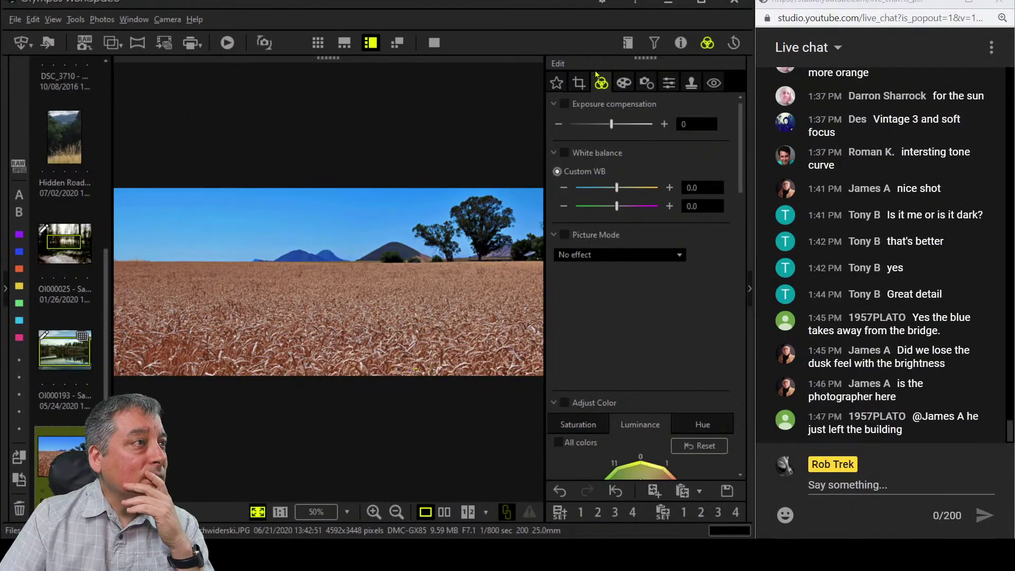
Try the Original ratio in full screen, then a square 1:1 crop placed at the right edge.
left_click(580, 82)
left_click(608, 158)
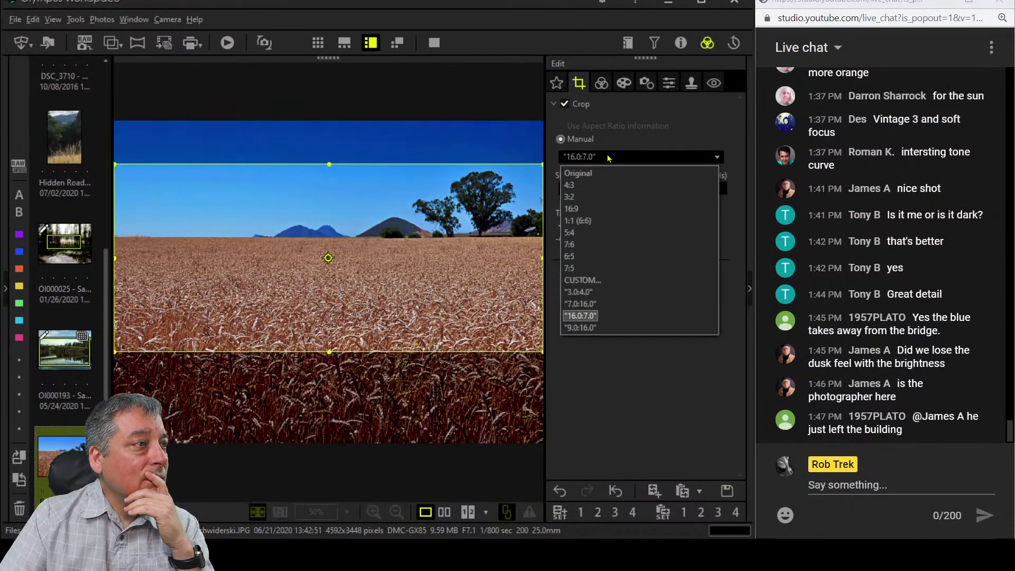
left_click(596, 178)
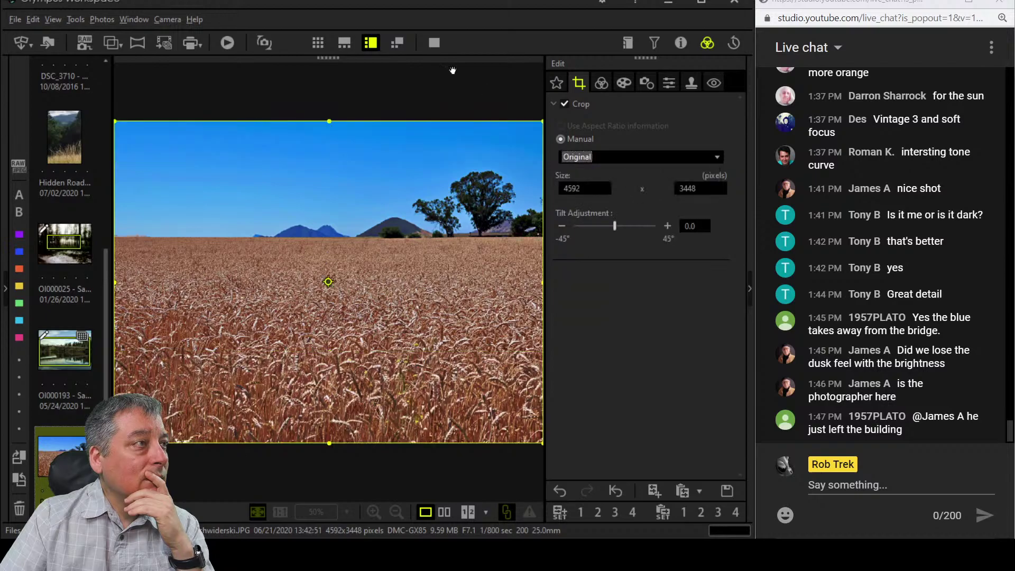
left_click(435, 42)
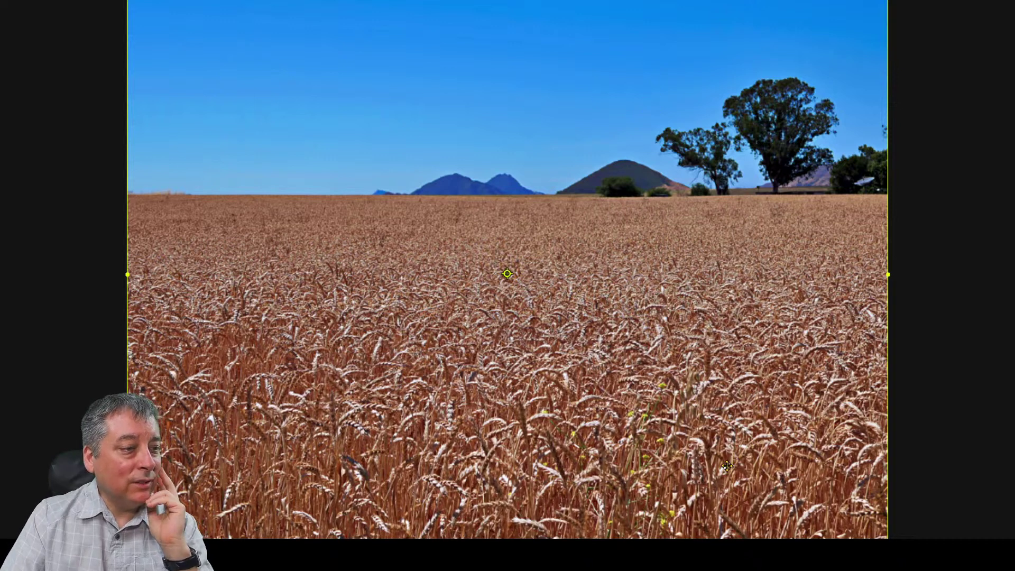
key("Escape")
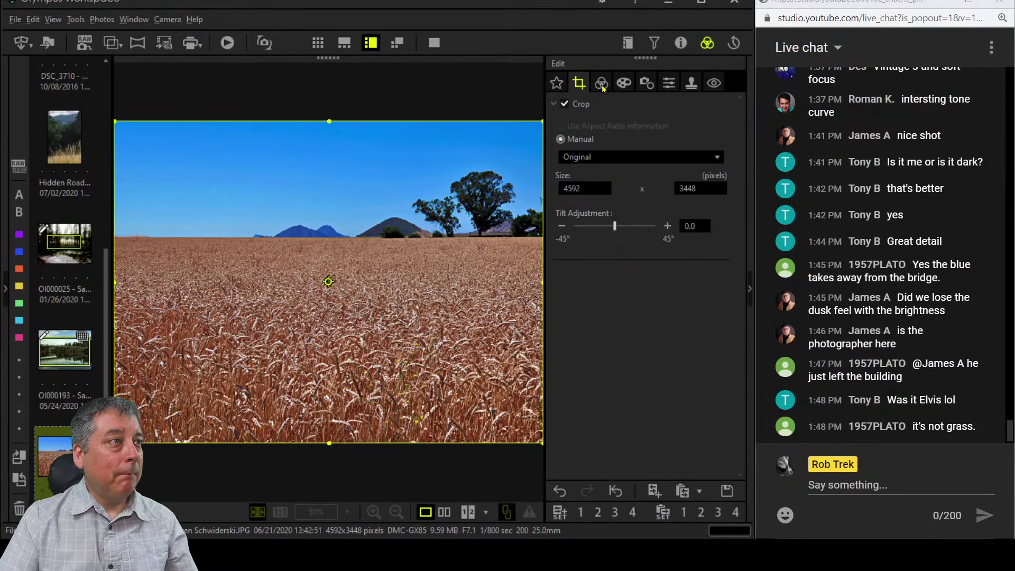
left_click(606, 157)
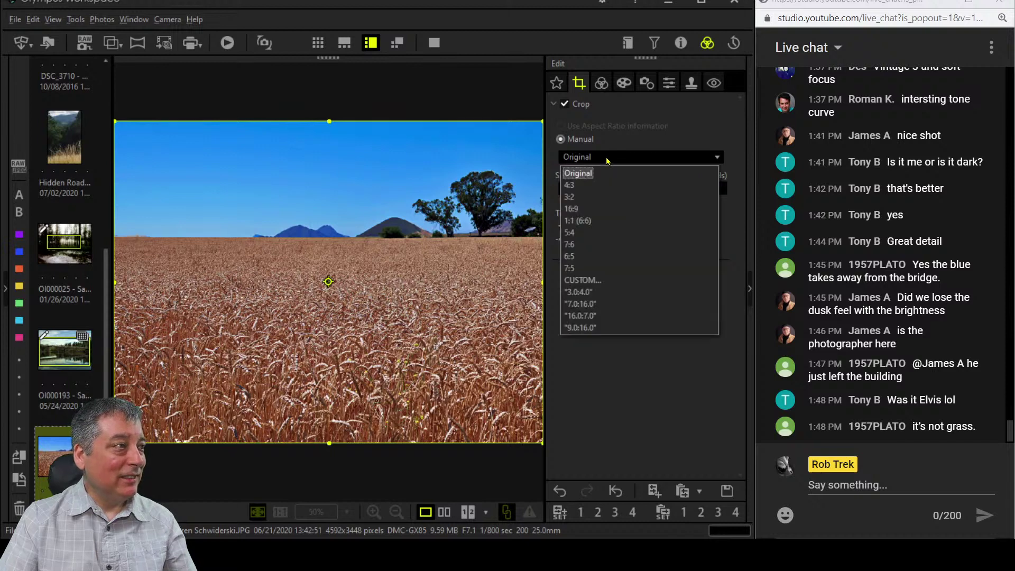
left_click(596, 222)
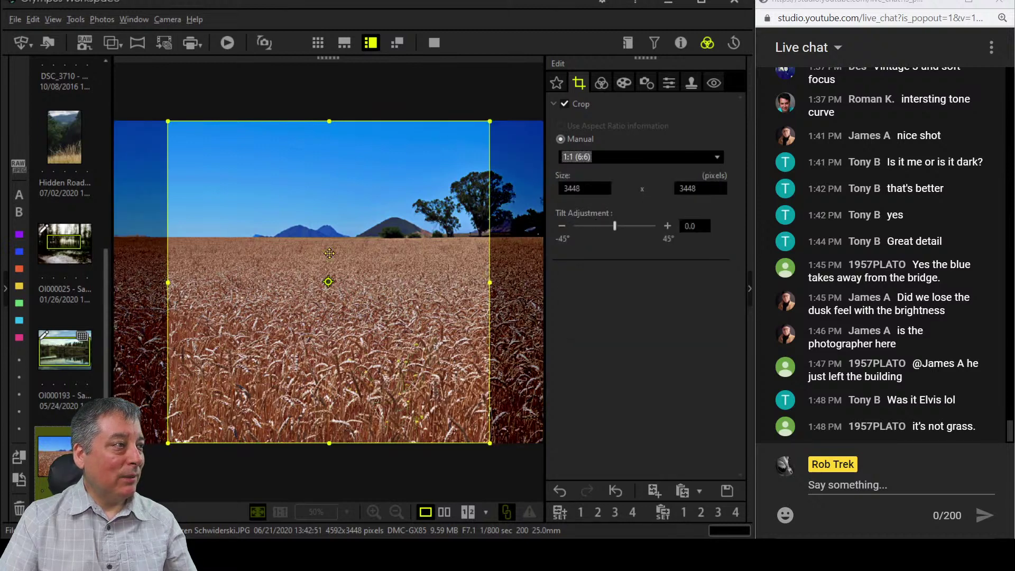
left_click_drag(367, 284, 420, 284)
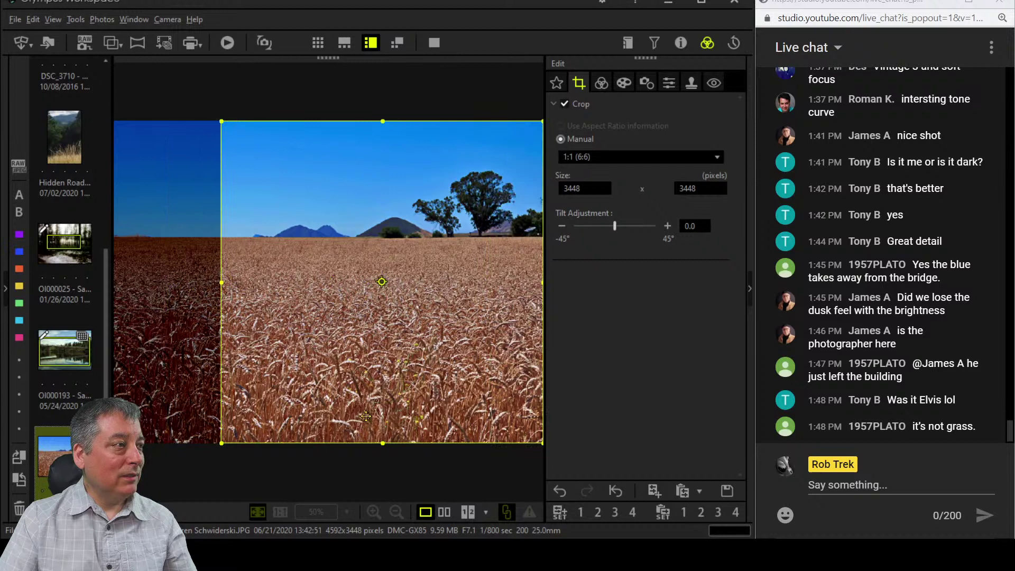
left_click_drag(382, 443, 392, 409)
left_click_drag(423, 346, 402, 341)
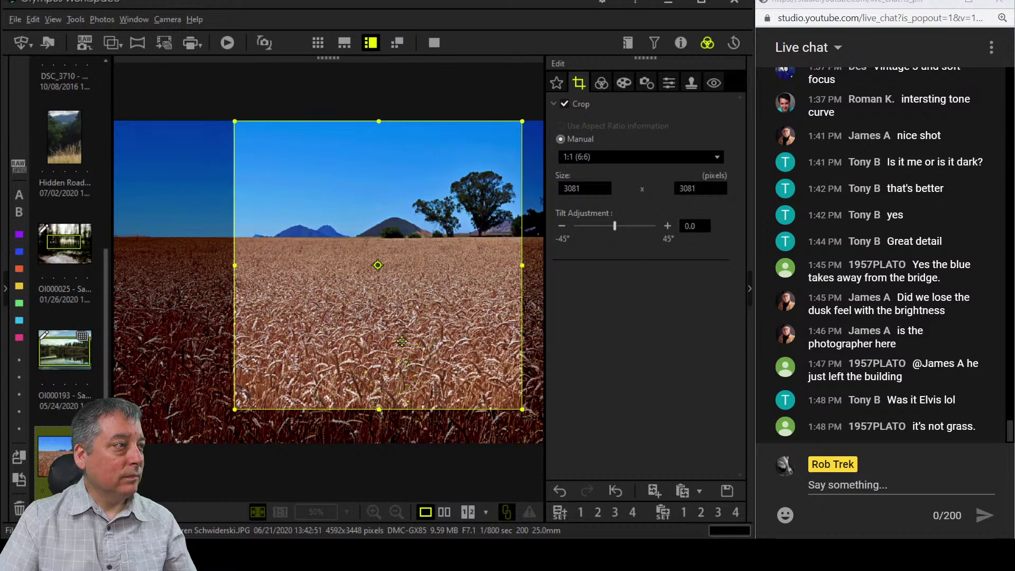
Reframe as a tighter 16:7 panorama of 3332 × 1457 around the right-hand trees and hills.
left_click(621, 159)
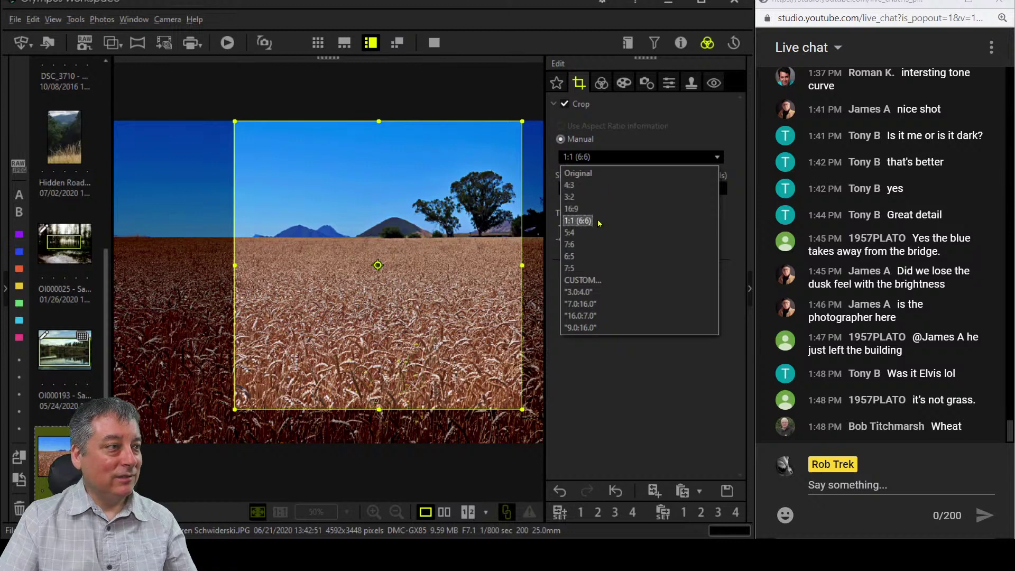
left_click(600, 316)
left_click_drag(392, 332, 393, 277)
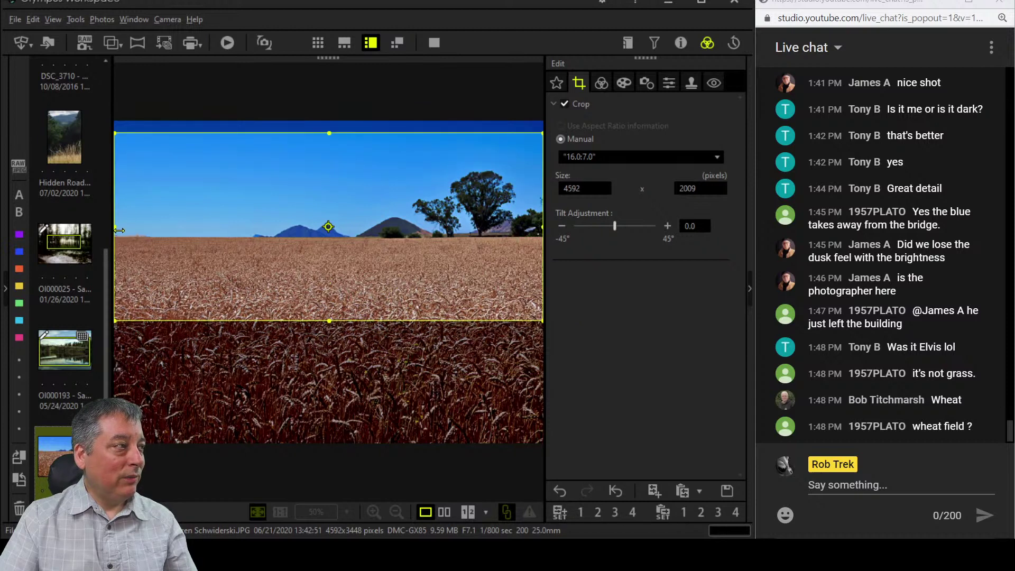
left_click_drag(119, 230, 194, 233)
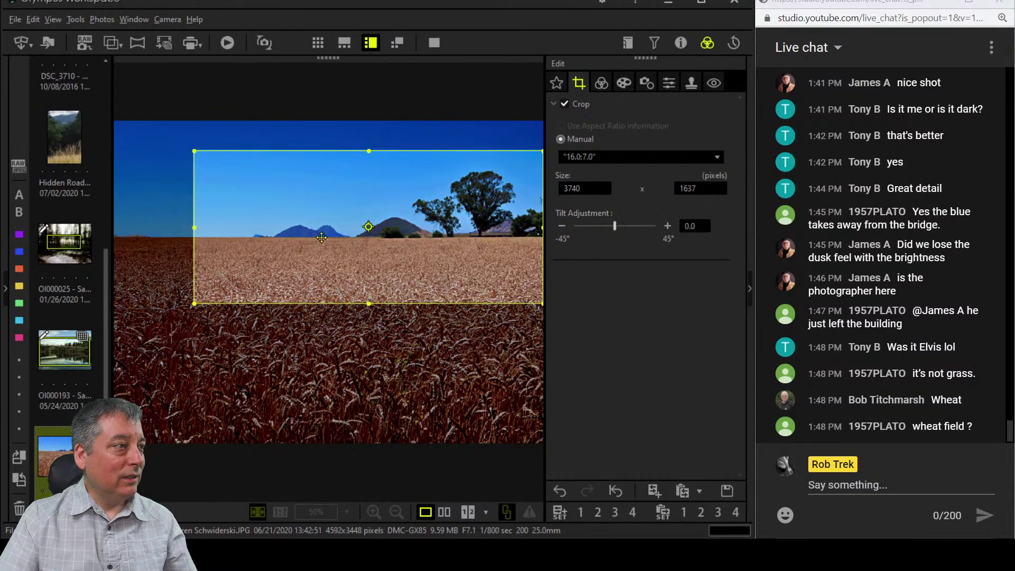
left_click_drag(322, 238, 322, 246)
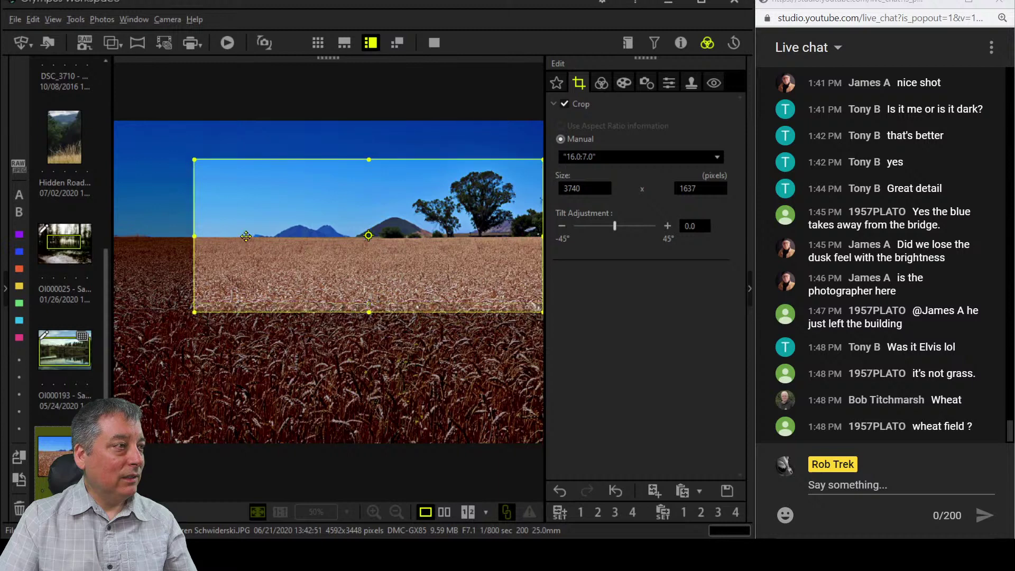
left_click_drag(197, 237, 232, 236)
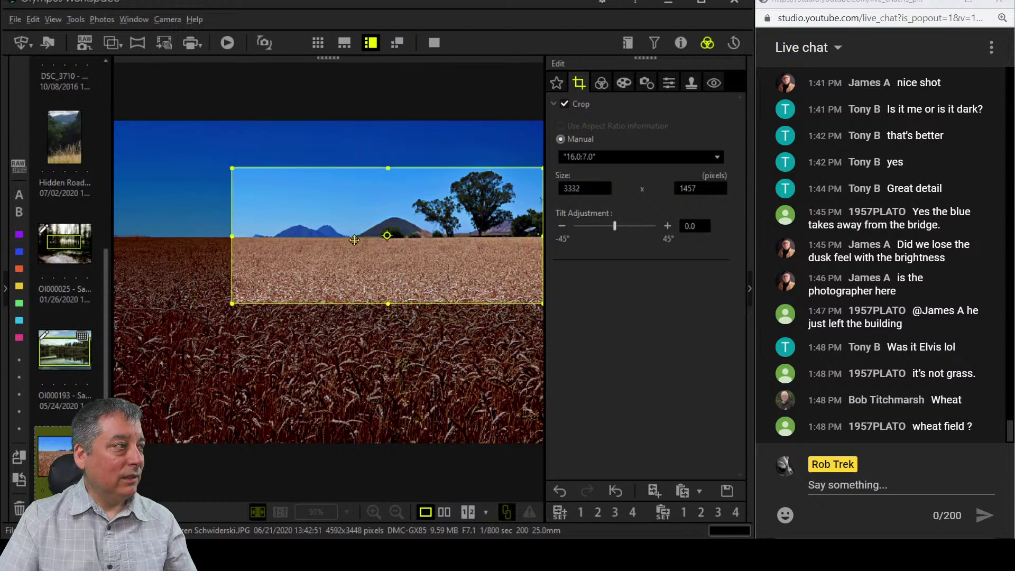
Apply the crop and switch the picture mode to Monochrome.
left_click(602, 85)
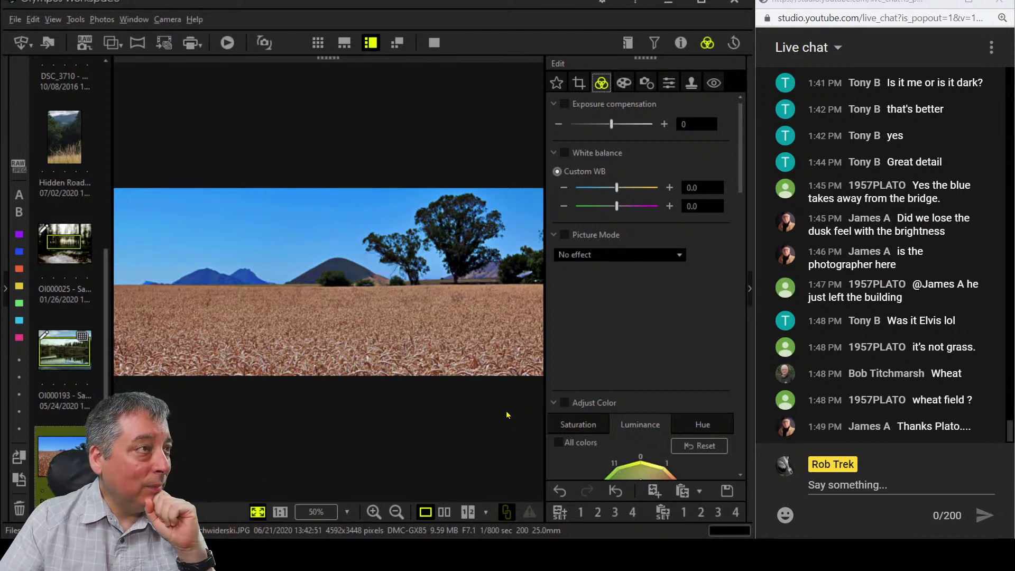
left_click(645, 258)
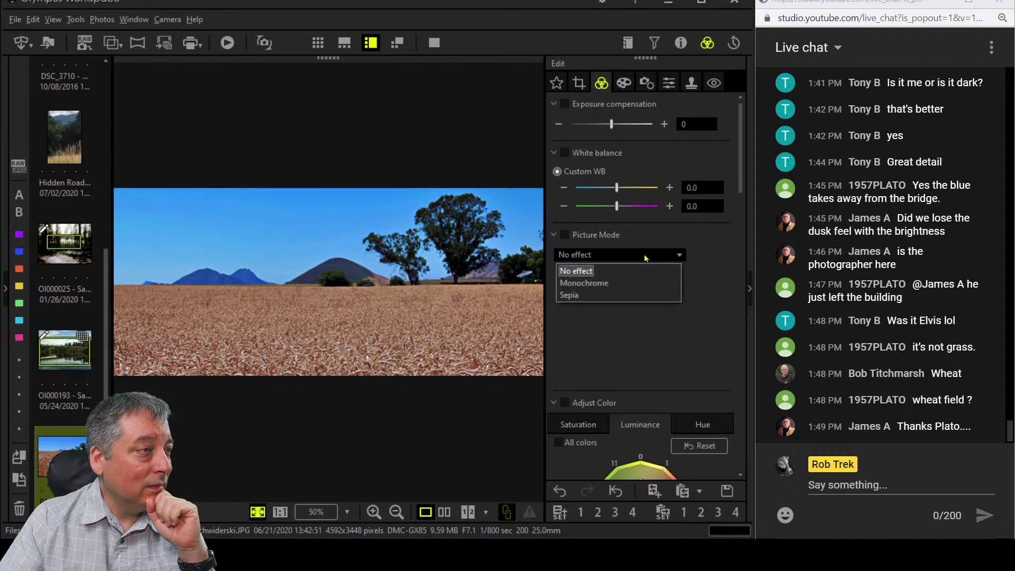
left_click(640, 285)
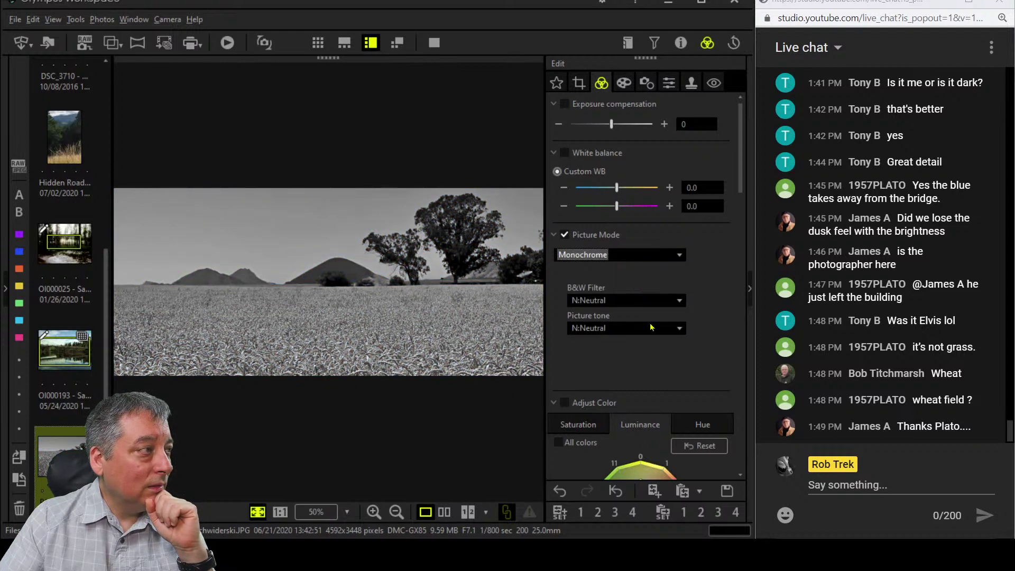
Raise Dehaze to its maximum of 100 and Clarity to 10.
scroll(651, 327, "down", 10)
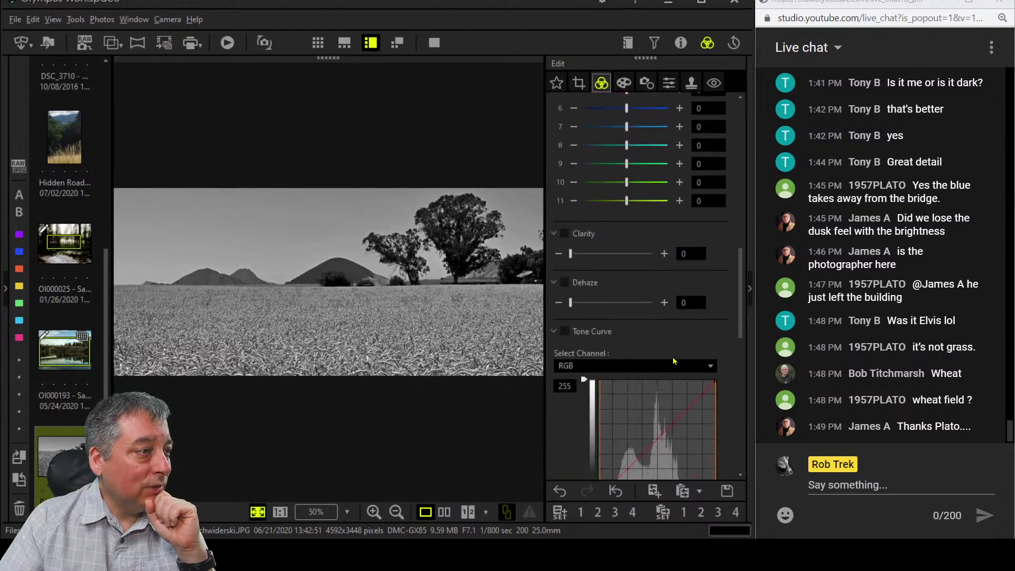
scroll(674, 361, "down", 3)
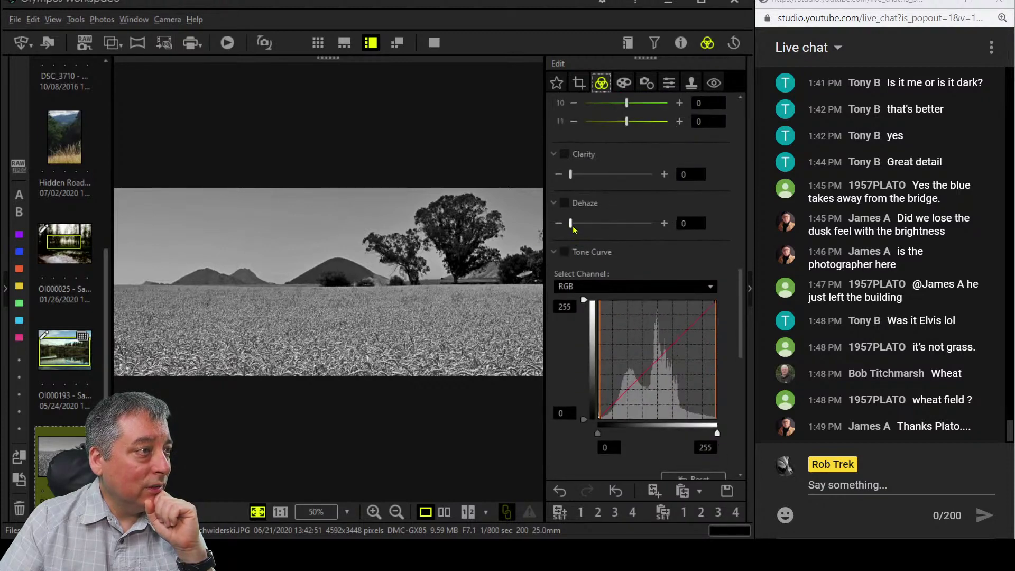
left_click_drag(573, 226, 684, 226)
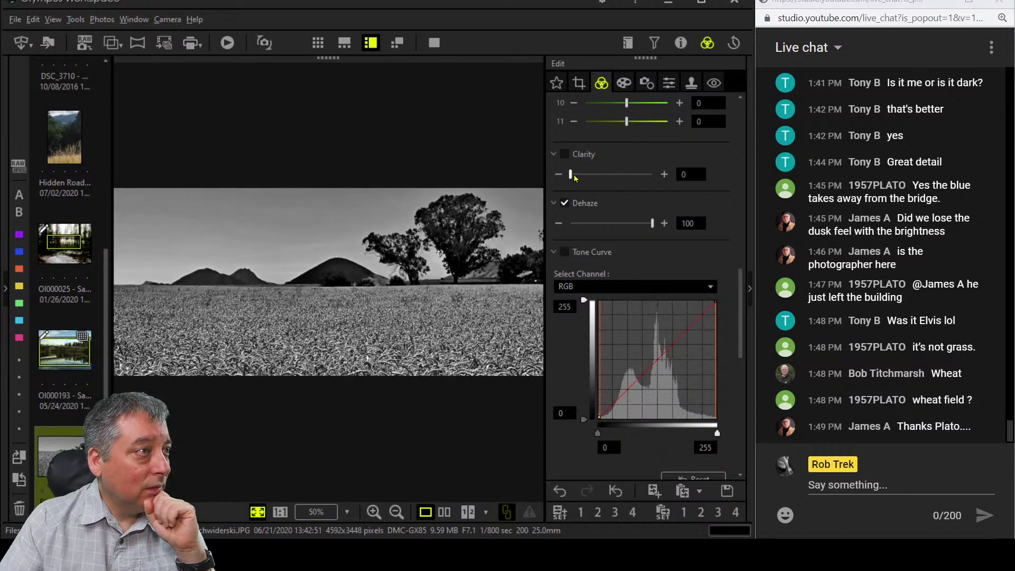
left_click_drag(574, 178, 582, 177)
Set the B&W filter to G:Green on the monochrome panorama.
scroll(589, 265, "up", 15)
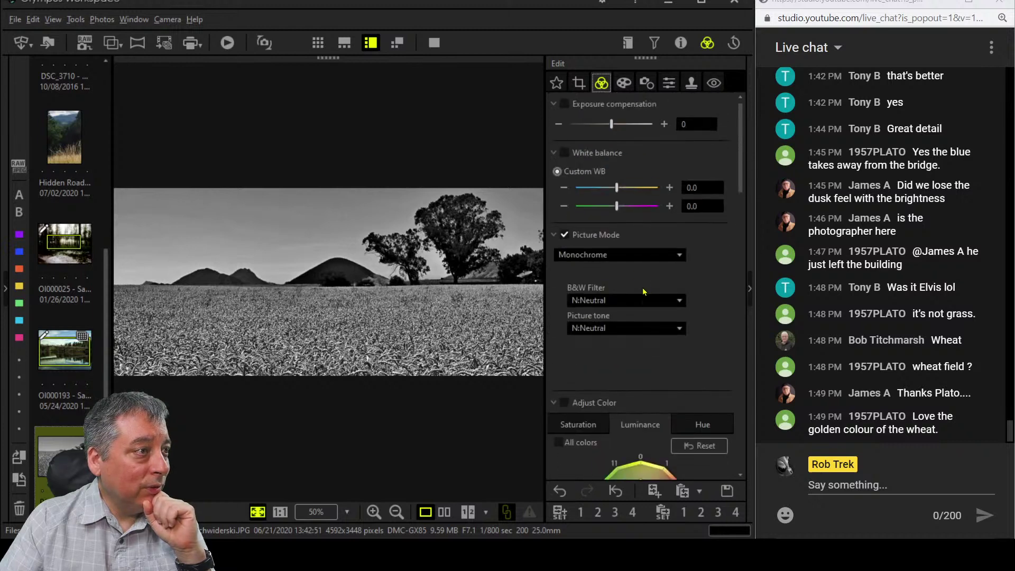
left_click(646, 299)
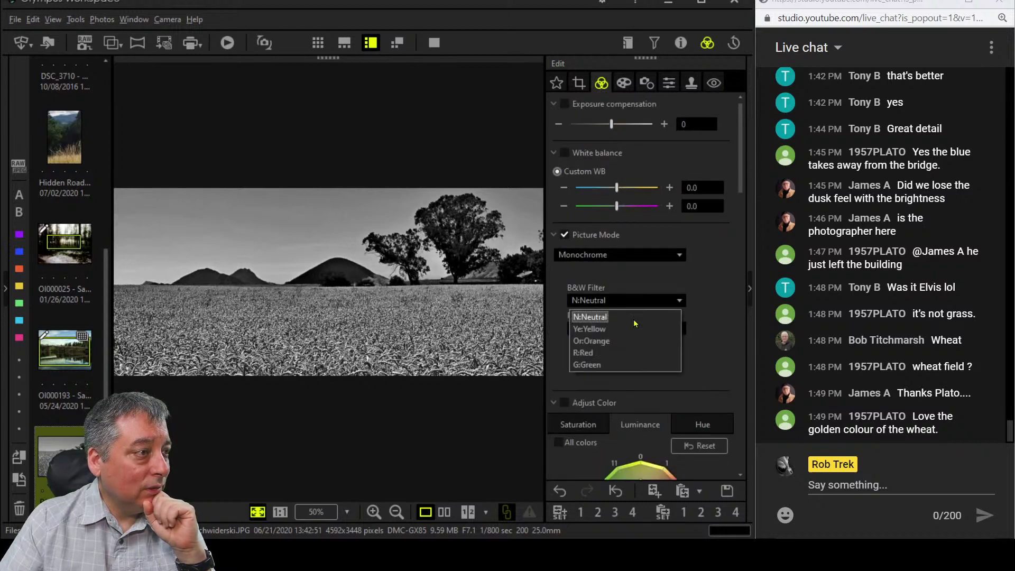
left_click(624, 366)
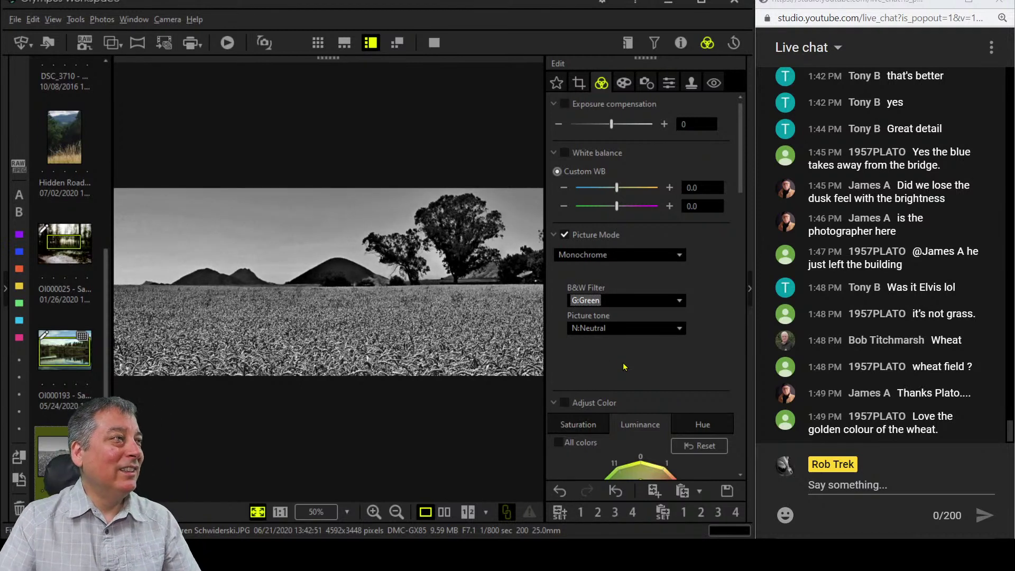
Widen the 16:7 crop from the left to 3413 × 1493, apply it, and preview full screen.
left_click(579, 83)
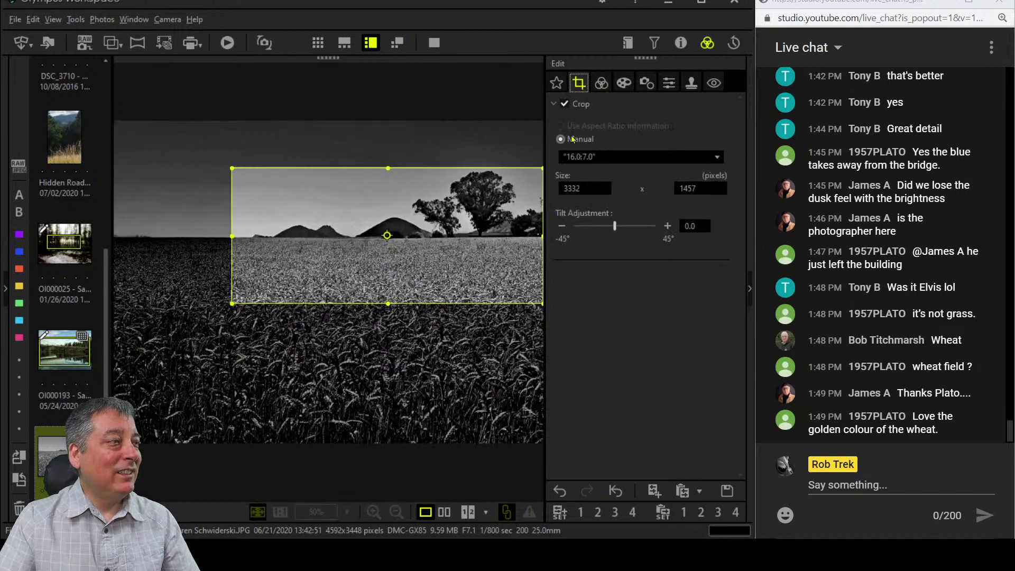
left_click_drag(232, 234, 273, 231)
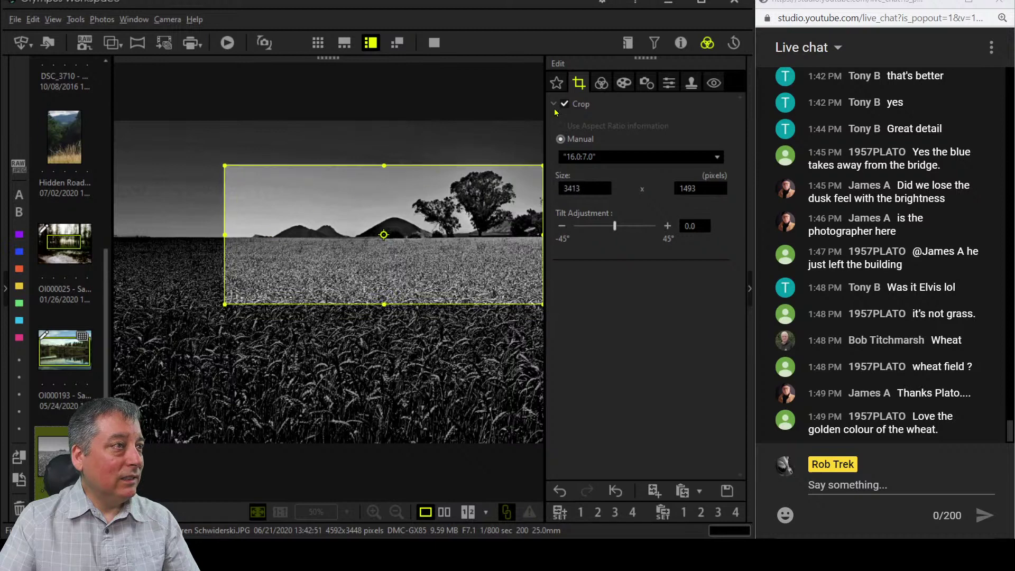
left_click(601, 83)
left_click(434, 42)
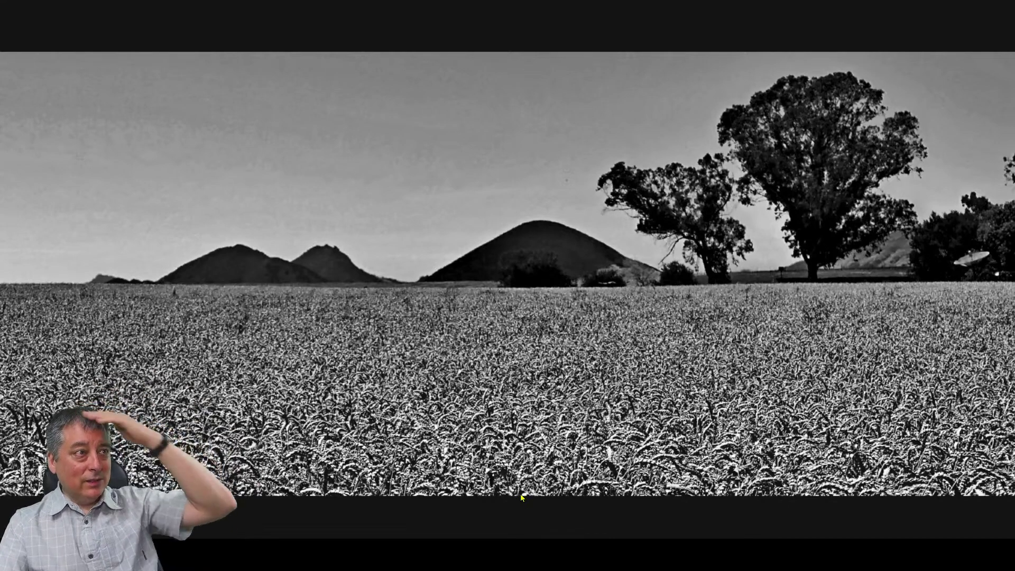
scroll(453, 157, "up", 2)
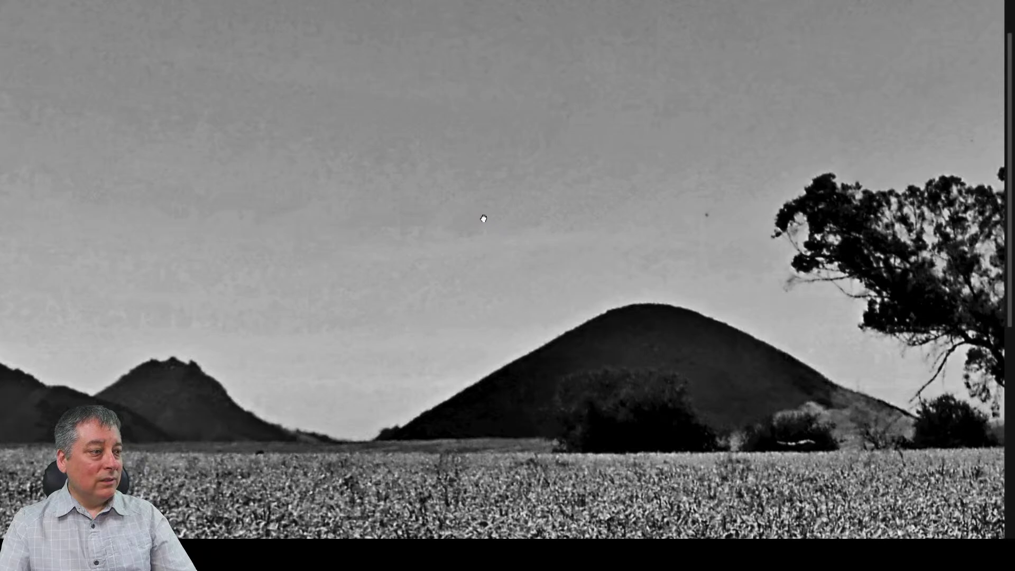
scroll(483, 219, "down", 2)
key("Escape")
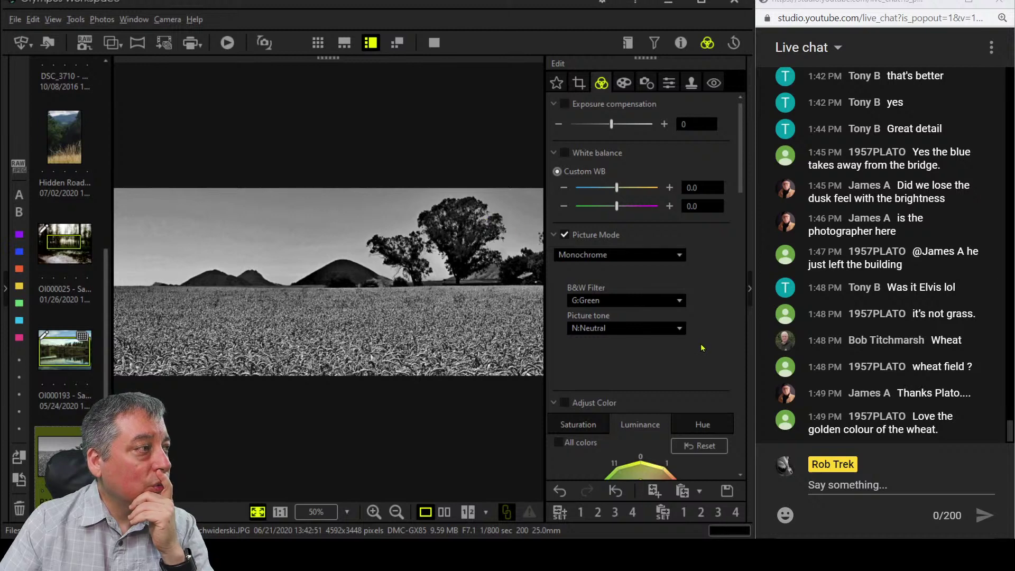
Return Clarity to 0 and bring Dehaze down from 100 to 43.
scroll(703, 347, "down", 8)
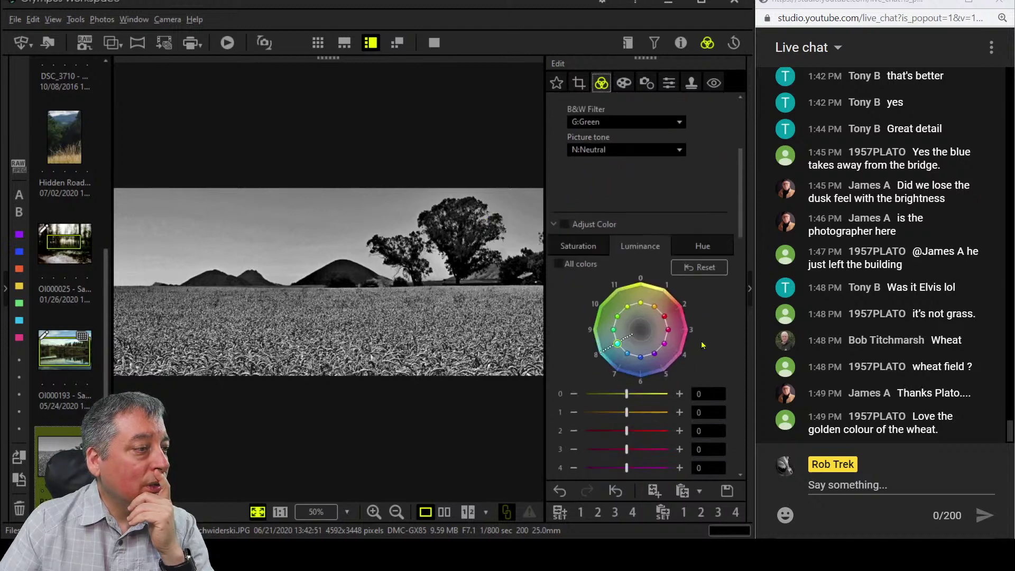
scroll(701, 343, "down", 4)
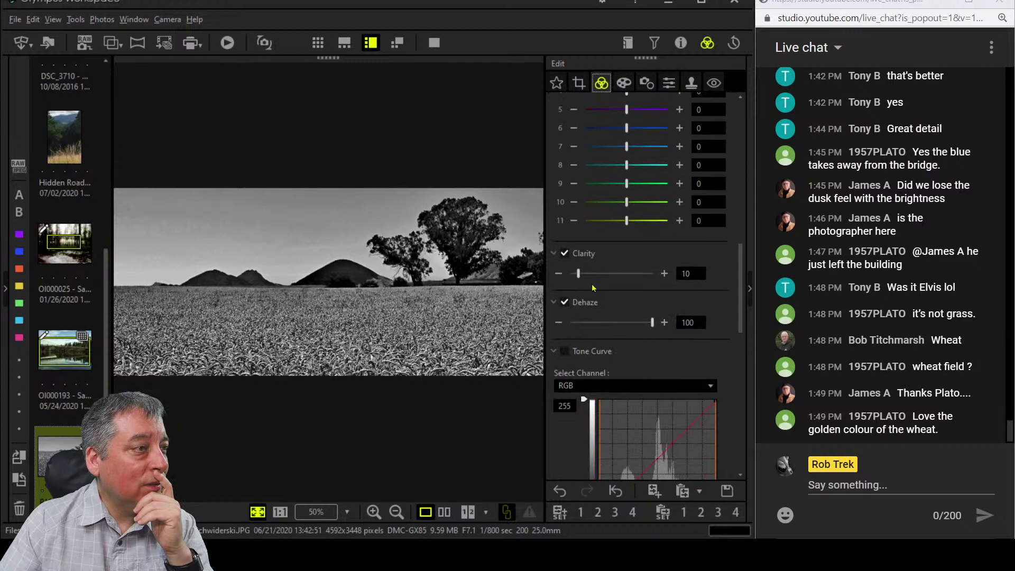
left_click_drag(578, 276, 562, 276)
left_click_drag(652, 323, 623, 326)
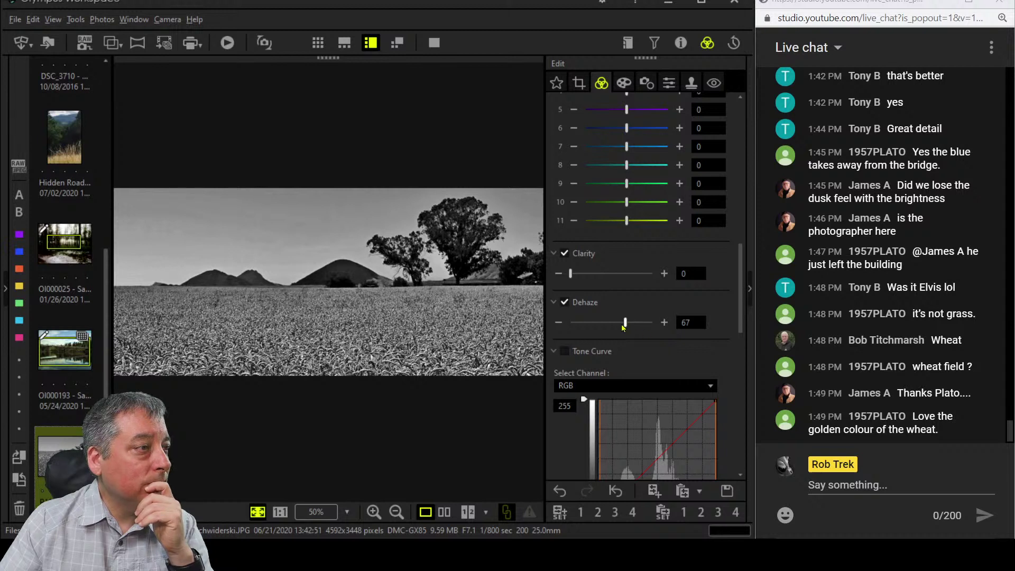
left_click_drag(625, 324, 610, 323)
left_click_drag(609, 325, 606, 325)
scroll(718, 324, "up", 1)
scroll(718, 324, "up", 7)
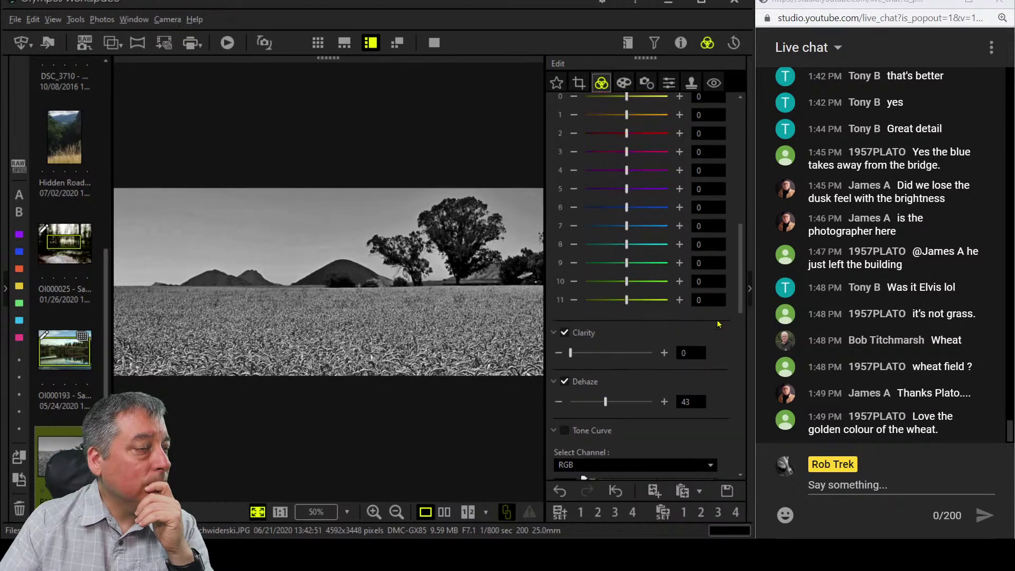
scroll(718, 324, "up", 5)
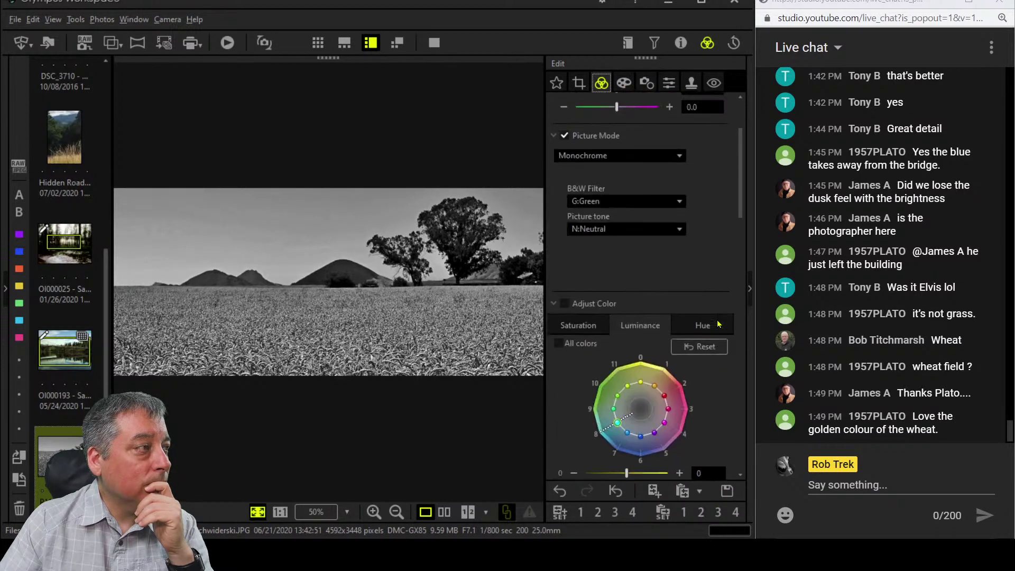
left_click(675, 256)
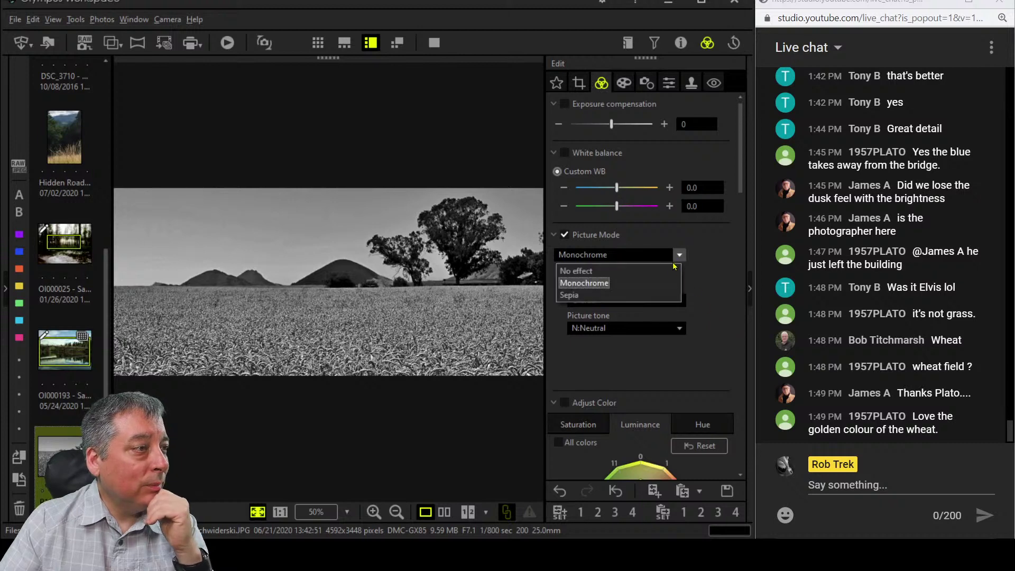
left_click(671, 270)
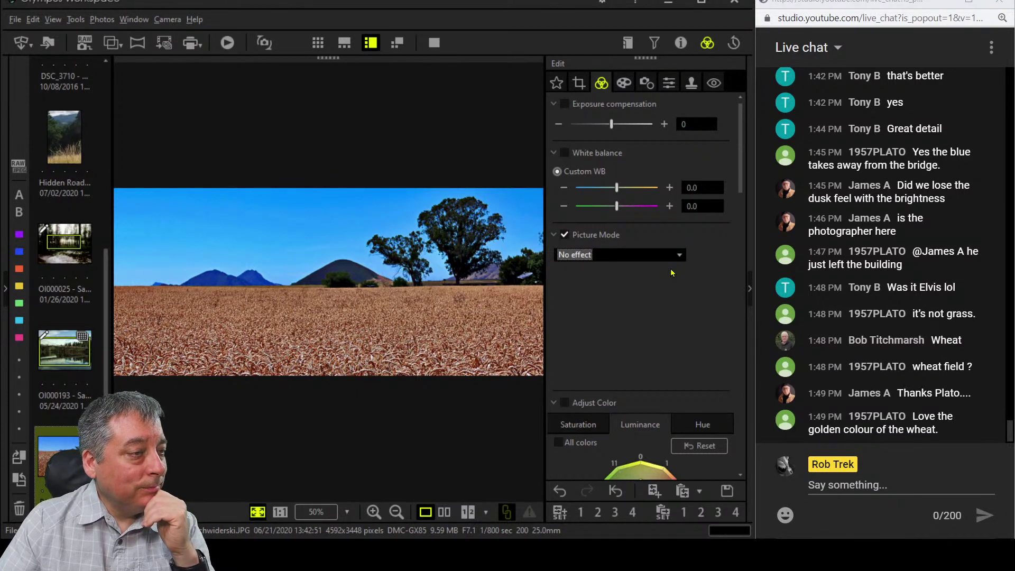
left_click(680, 257)
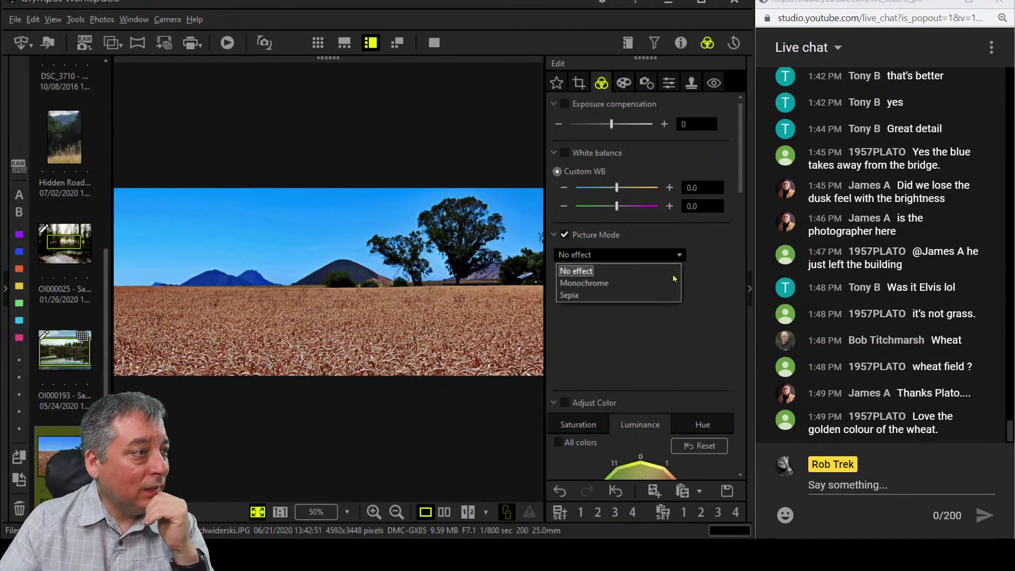
left_click(673, 282)
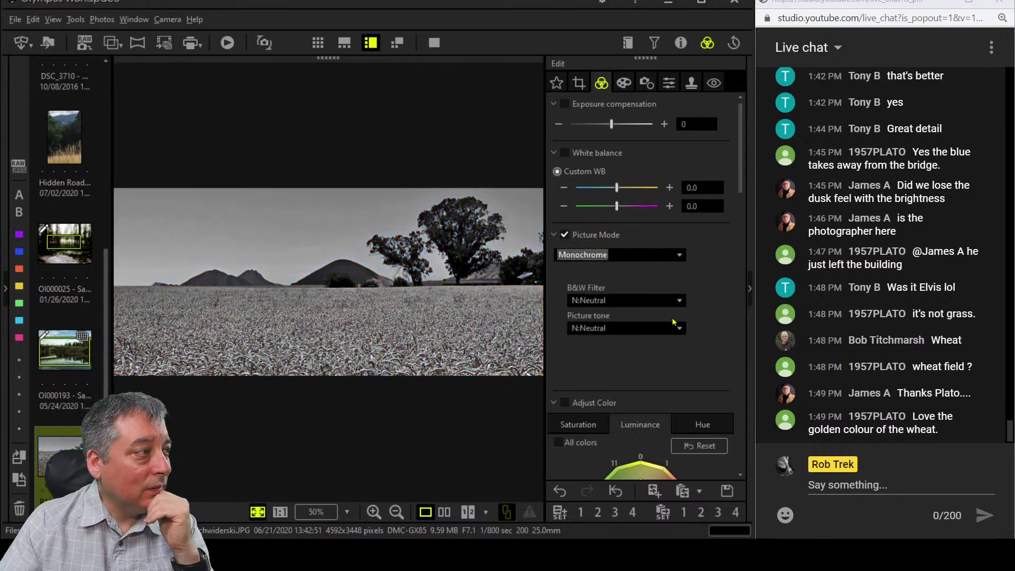
left_click(674, 300)
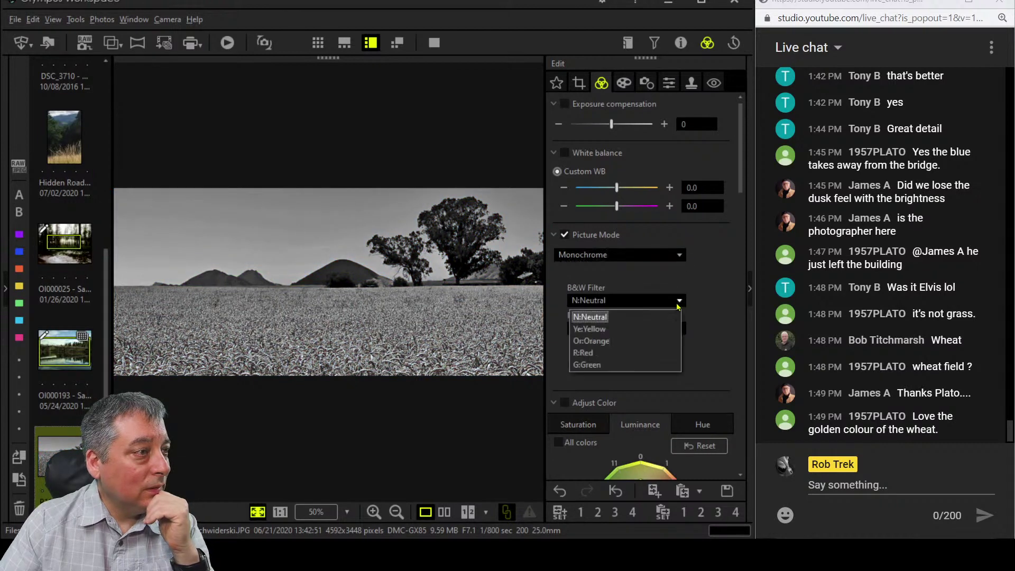
left_click(660, 365)
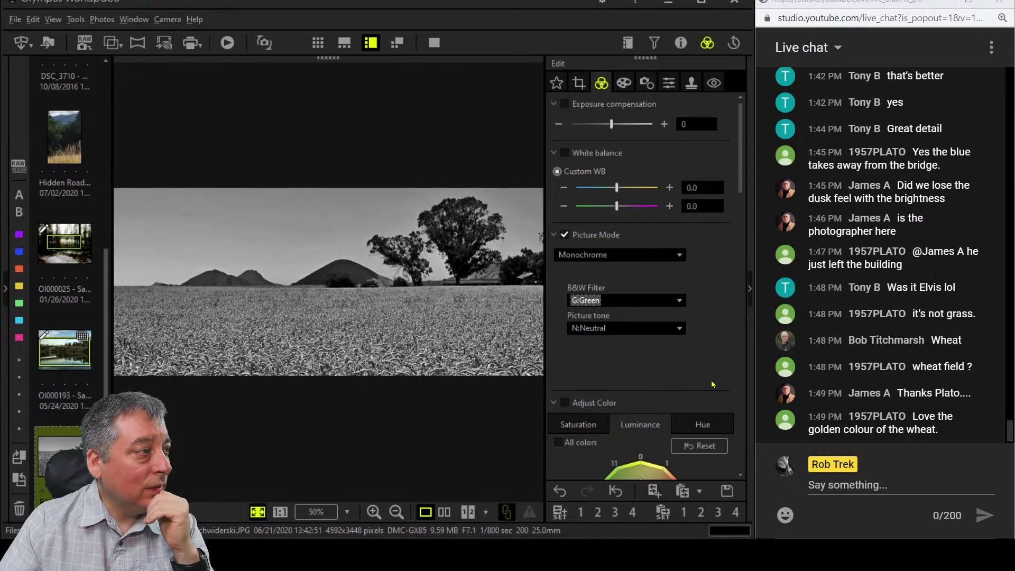
left_click(680, 301)
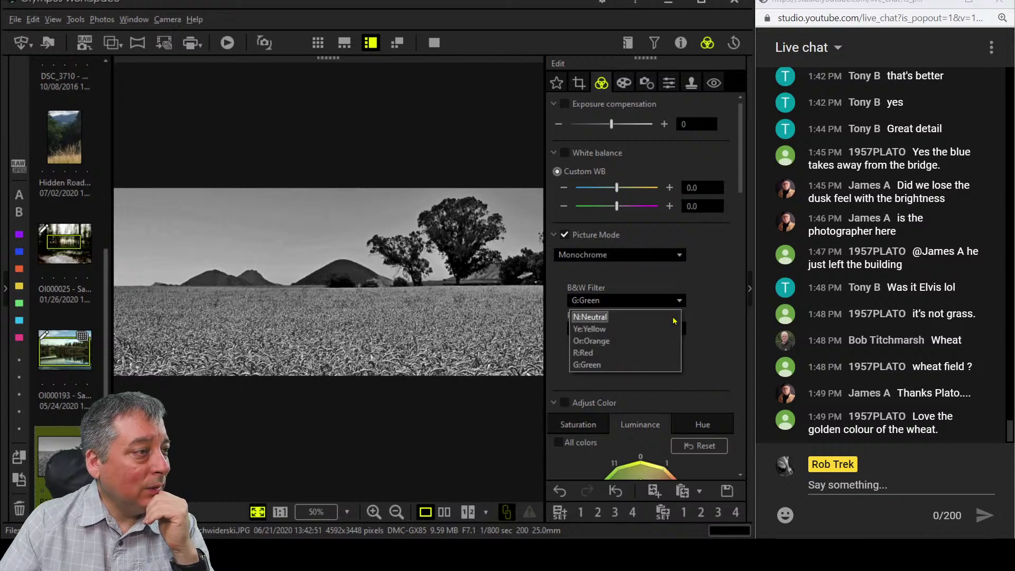
left_click(661, 355)
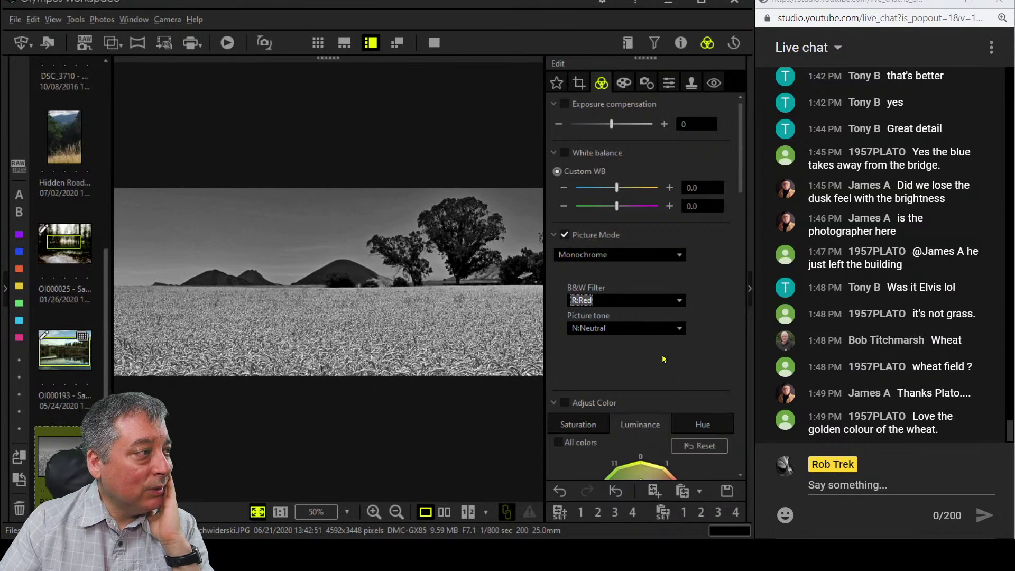
left_click(680, 300)
left_click(656, 367)
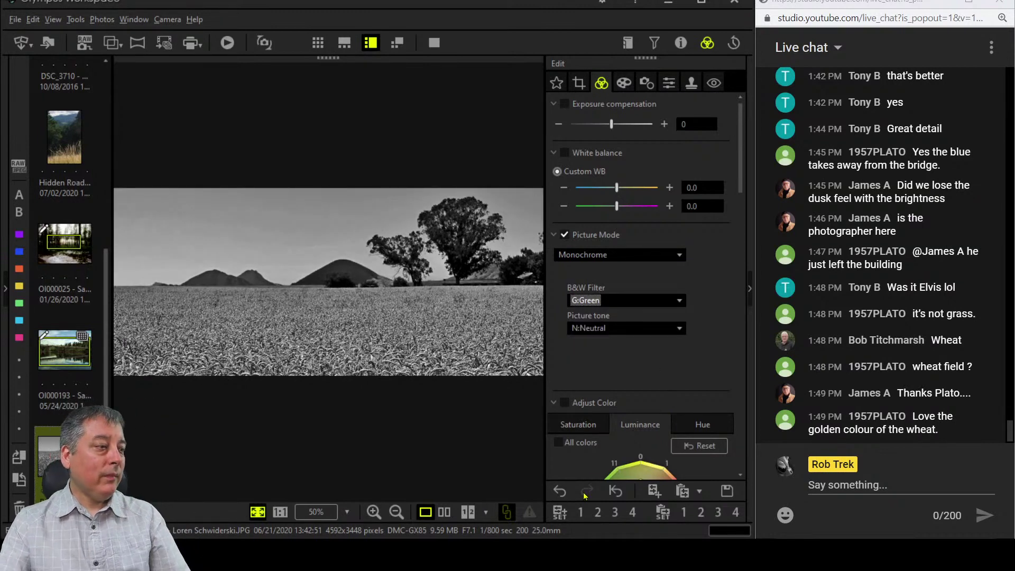
left_click(449, 512)
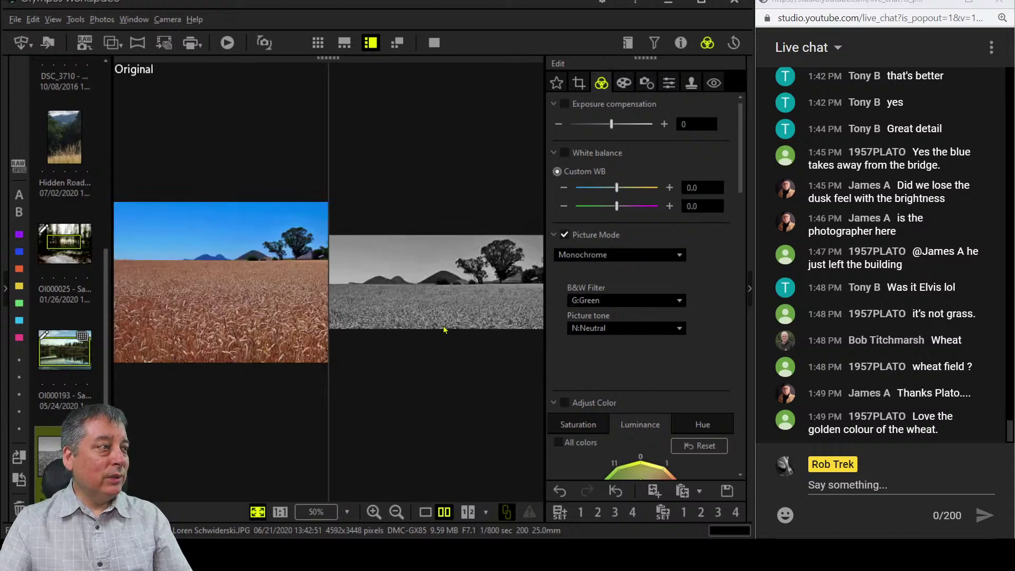
left_click(434, 42)
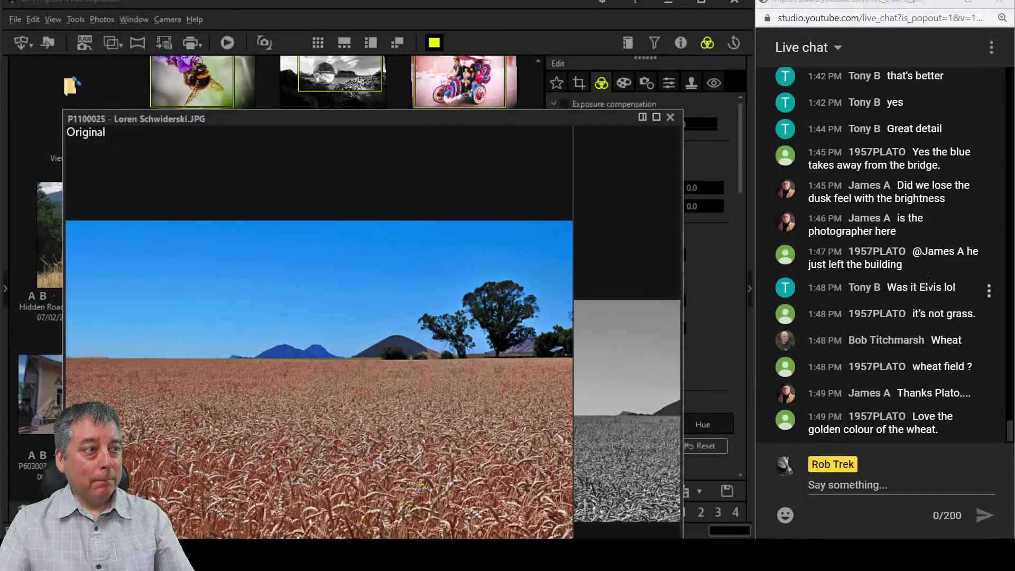
key("Escape")
left_click(425, 512)
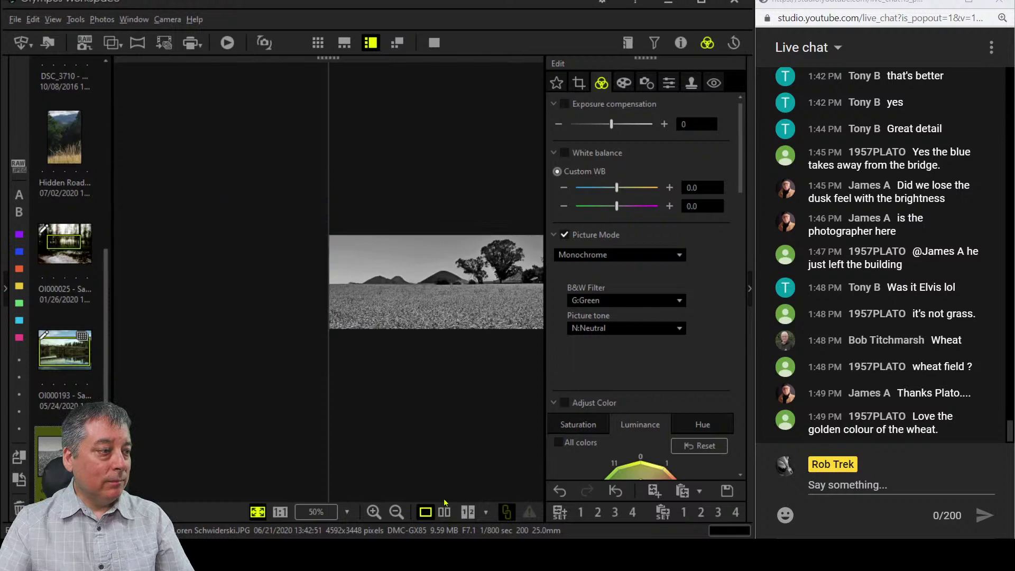
Add shadow and midtone points to the RGB tone curve to deepen shadows, then preview full screen.
scroll(659, 358, "down", 4)
scroll(658, 358, "down", 8)
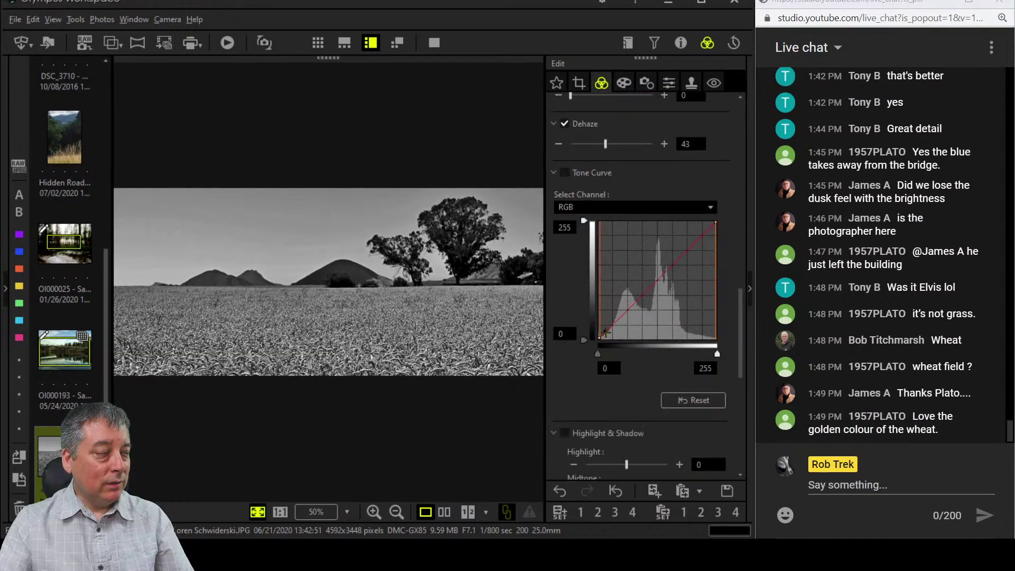
left_click_drag(605, 332, 607, 332)
left_click_drag(654, 286, 657, 280)
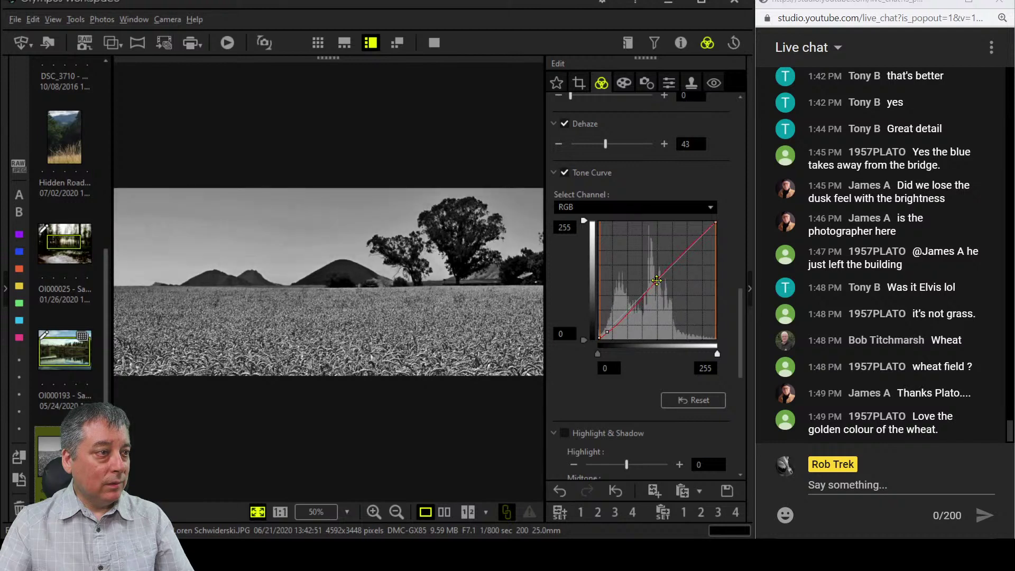
left_click_drag(608, 335, 615, 329)
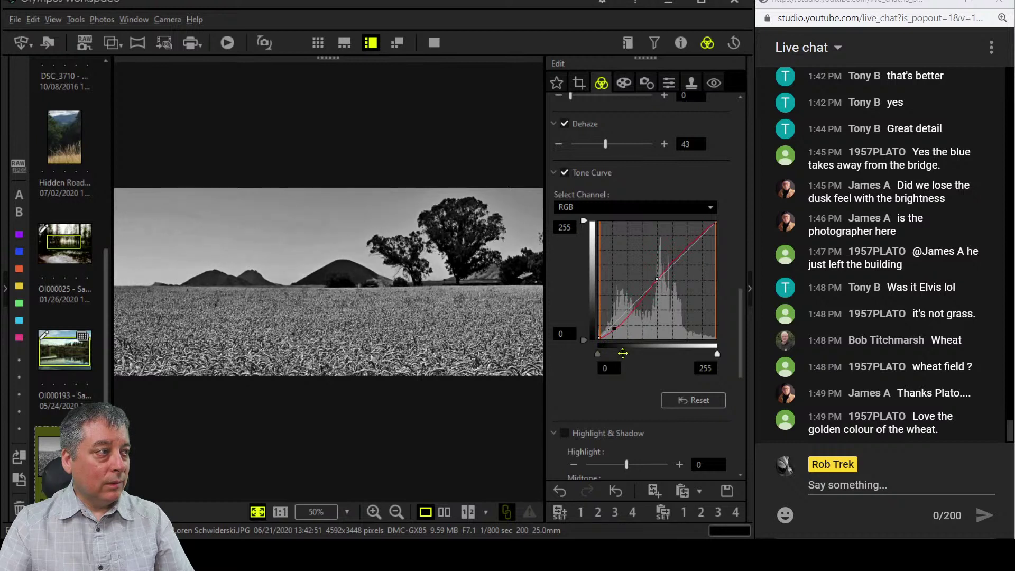
left_click(434, 42)
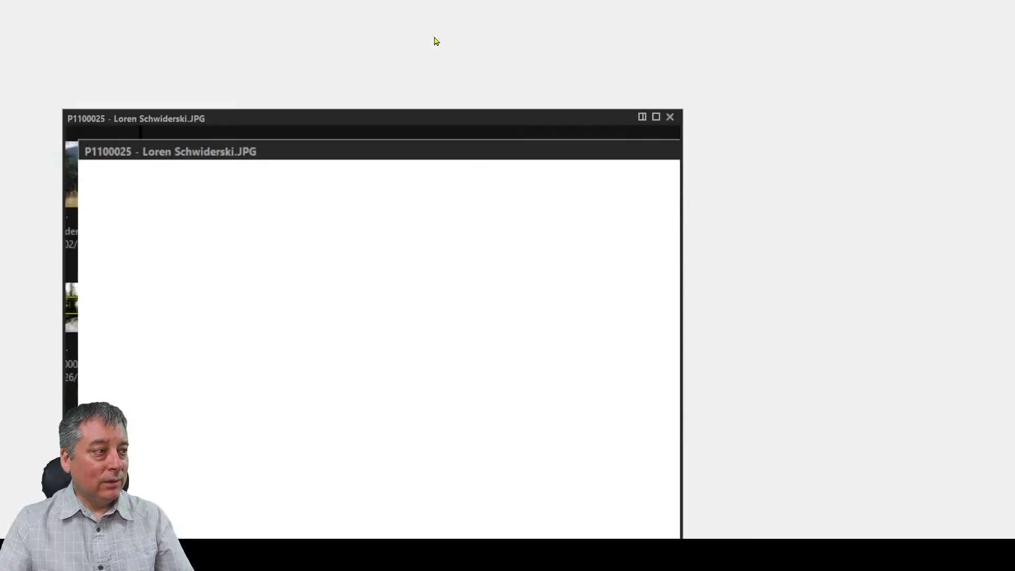